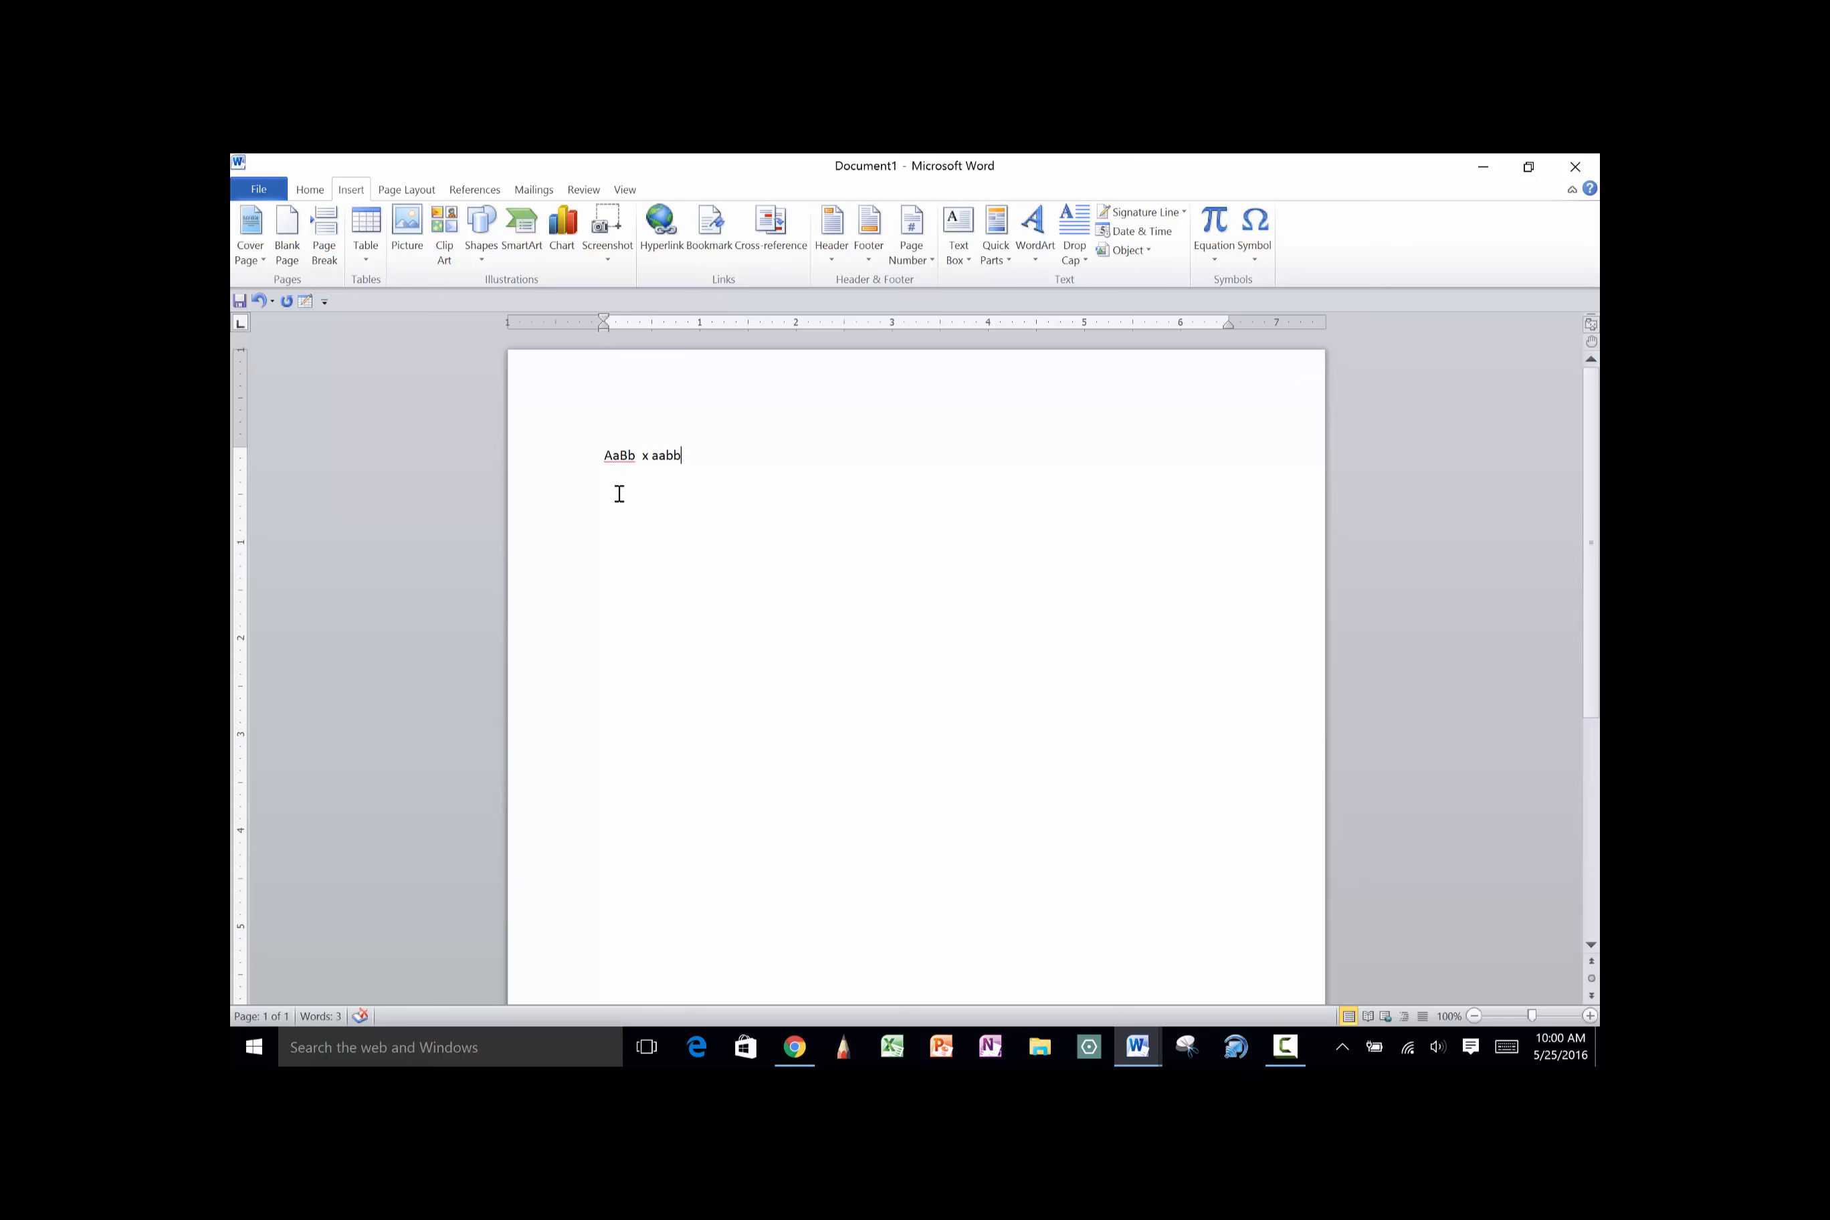
# Add the line "Testcross for two genes" below the AaBb x aabb cross and the heading "Mapping cross" above it
pyautogui.press('Return')
pyautogui.write('testcross for two genes')
pyautogui.click(602, 459)
pyautogui.press('Return')
pyautogui.click(601, 459)
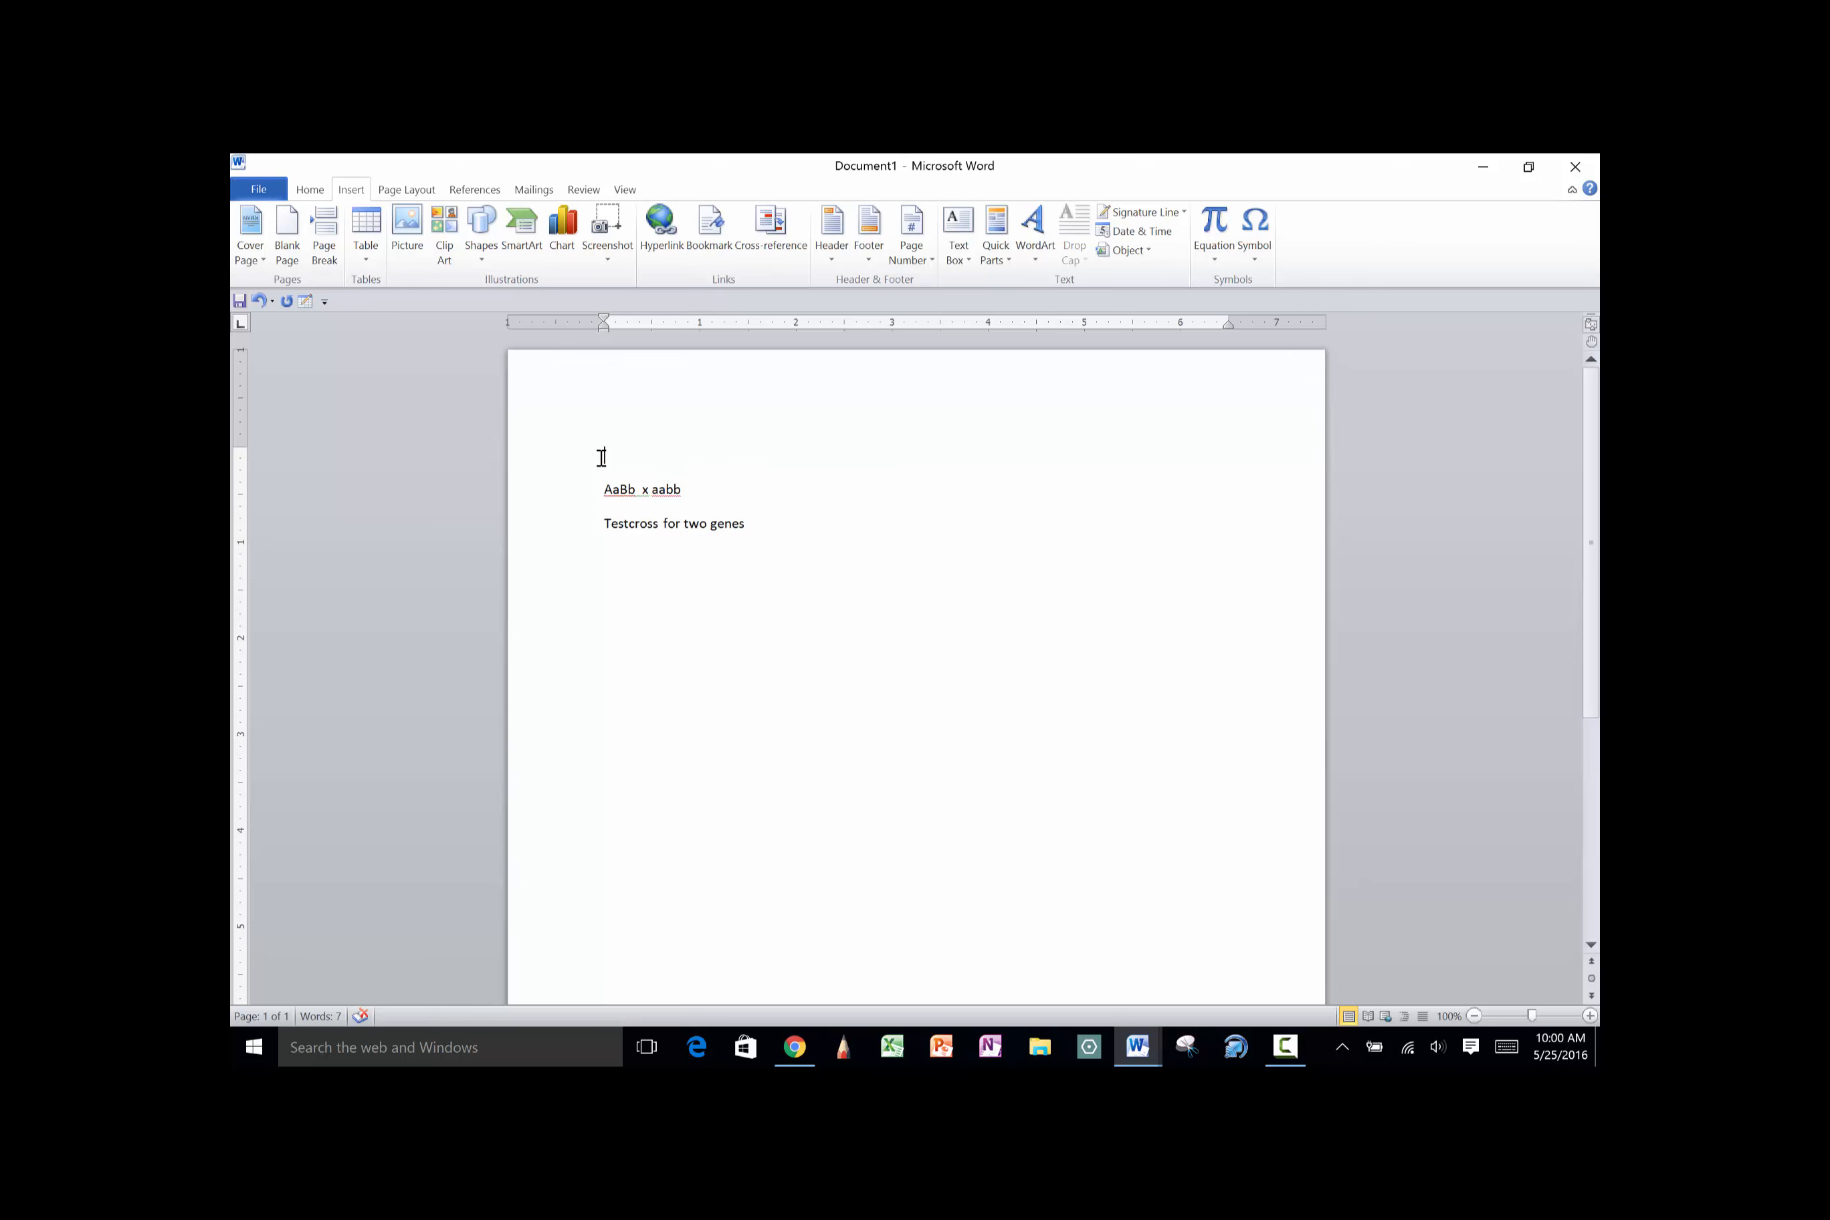
pyautogui.write('Mapping cross')
# List the four gamete types AB, ab, Ab and aB on separate lines below the testcross line
pyautogui.click(773, 529)
pyautogui.press('Return')
pyautogui.write('AB')
pyautogui.press('Return')
pyautogui.write('Ab')
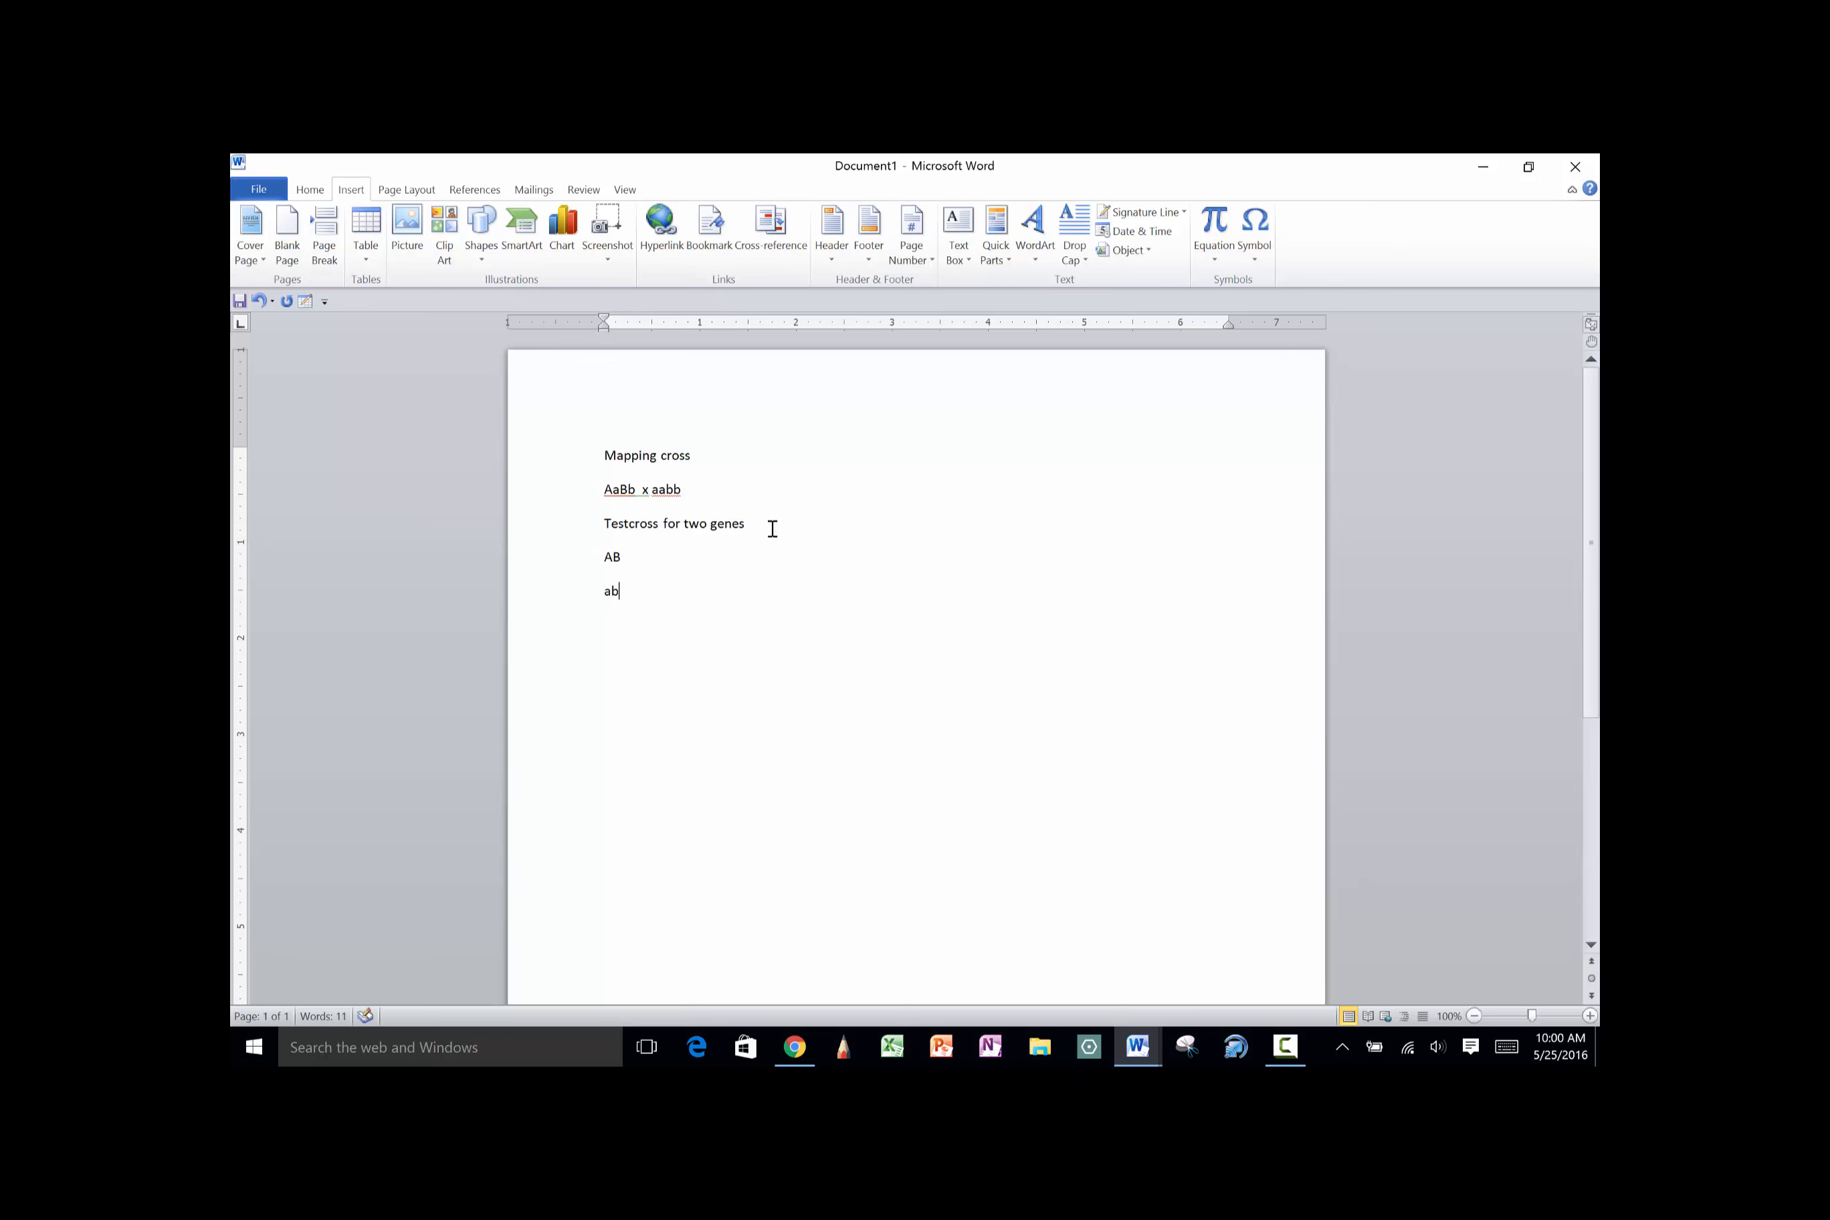
pyautogui.press('Return')
pyautogui.press('Up')
pyautogui.press('BackSpace')
pyautogui.write('a')
pyautogui.press('Down')
pyautogui.write('Ab')
pyautogui.press('Return')
pyautogui.write('aB')
pyautogui.click(614, 531)
pyautogui.click(615, 534)
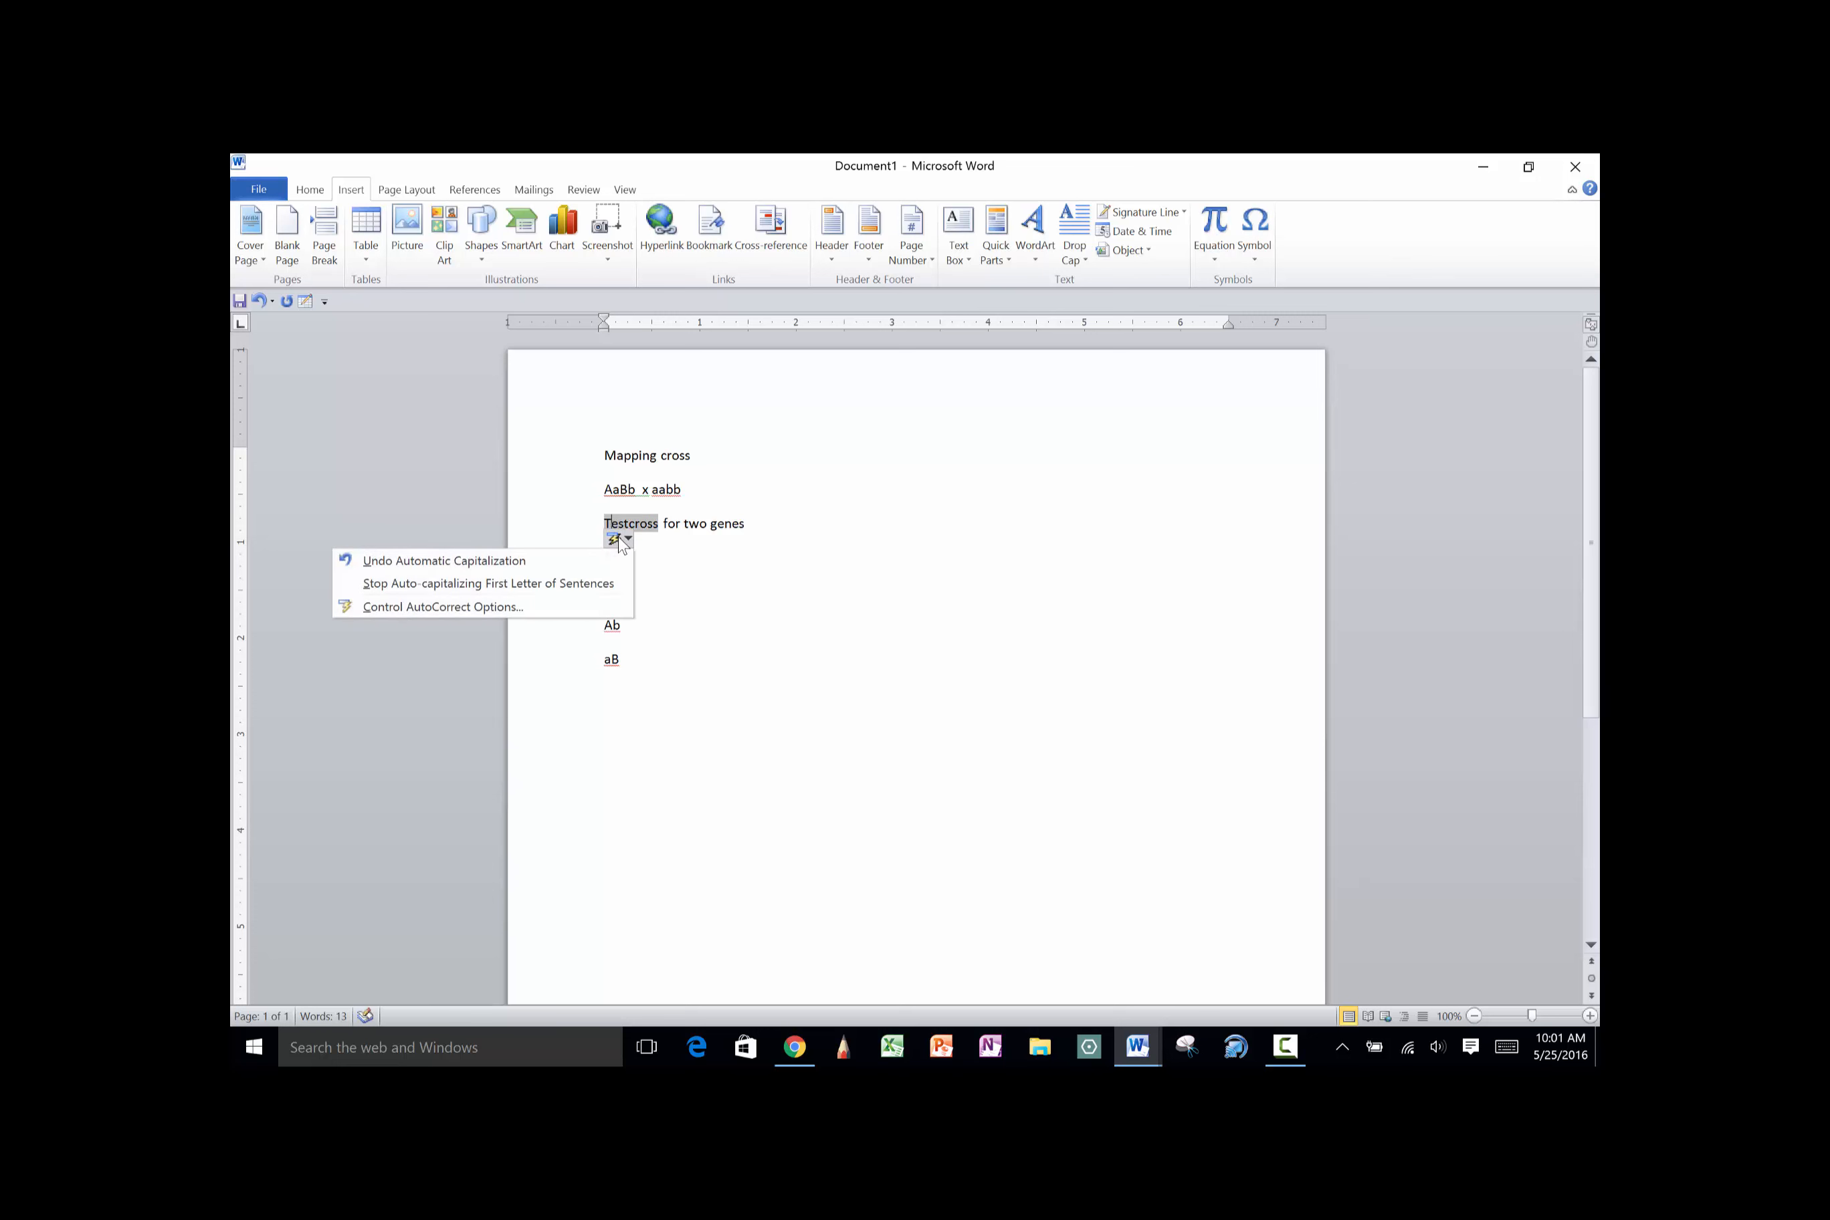
pyautogui.click(762, 647)
# Enter the offspring counts beside the gametes: 400 for AB and ab, 100 for Ab and aB
pyautogui.click(648, 561)
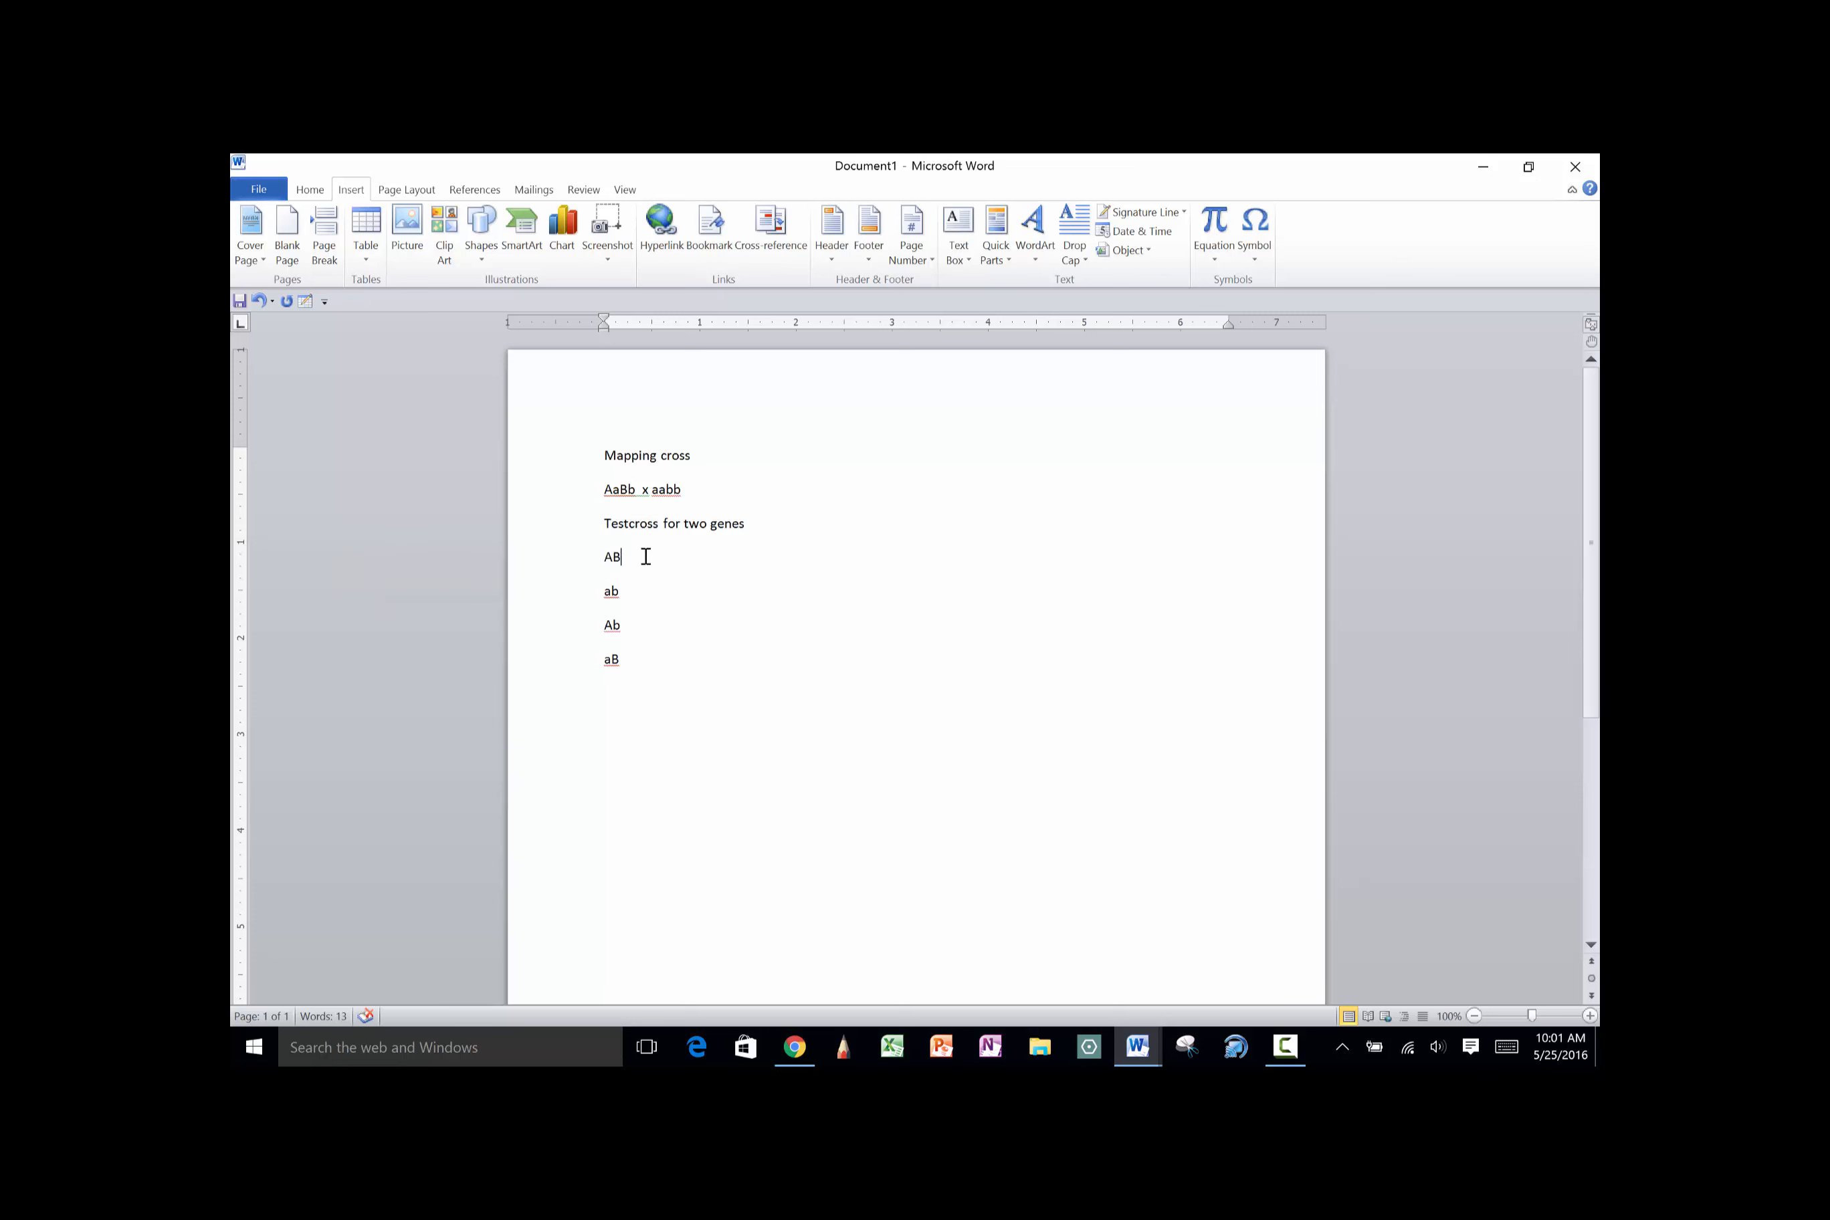
pyautogui.write('400')
pyautogui.click(630, 592)
pyautogui.write('400')
pyautogui.write(' 100')
pyautogui.press('Down')
pyautogui.write('100')
# Below a blank line, write "Greater number are non-recombinant or parentals" and, on the following line, "Lower number are recombinants."
pyautogui.press('Return')
pyautogui.press('Return')
pyautogui.write('Greater number are')
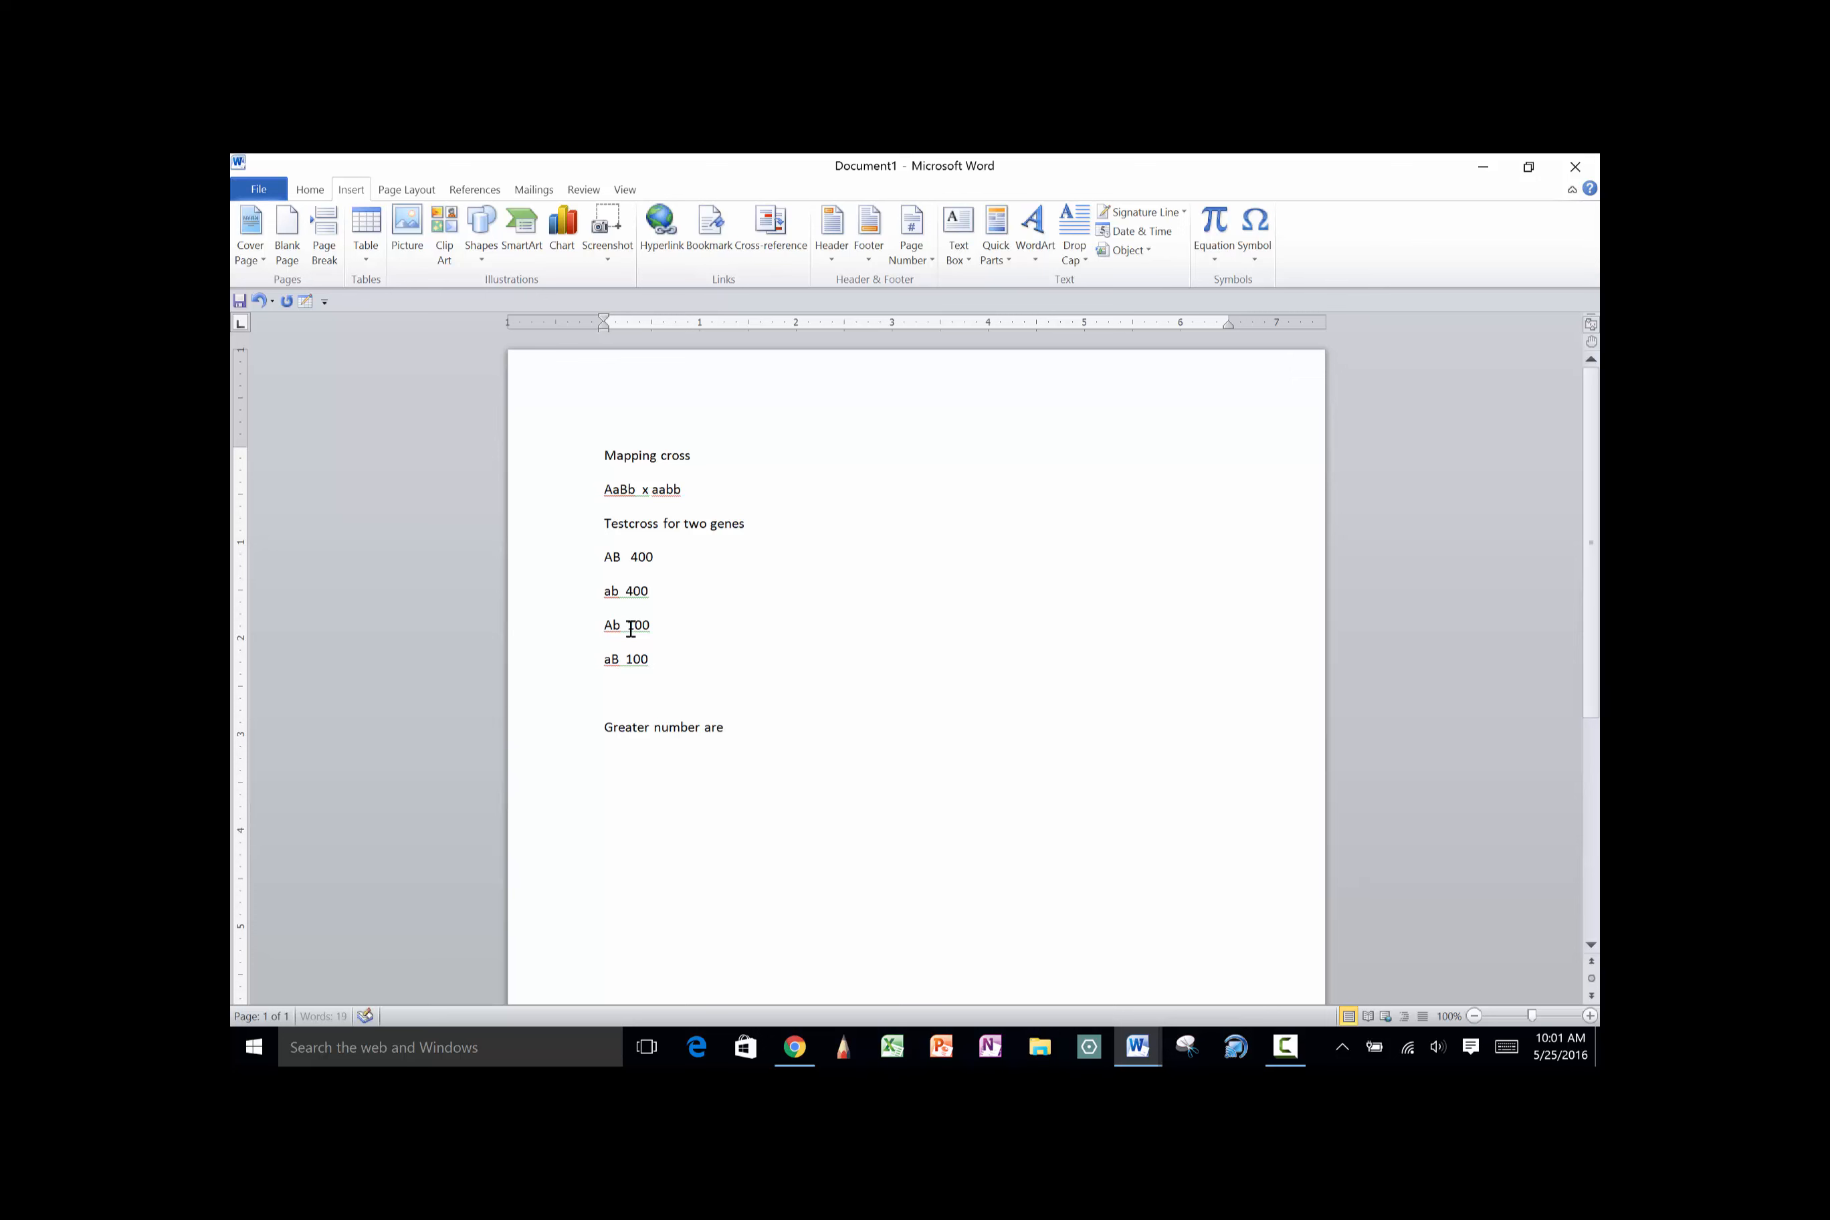
pyautogui.write(' non-recombinant  or parentals')
pyautogui.press('Return')
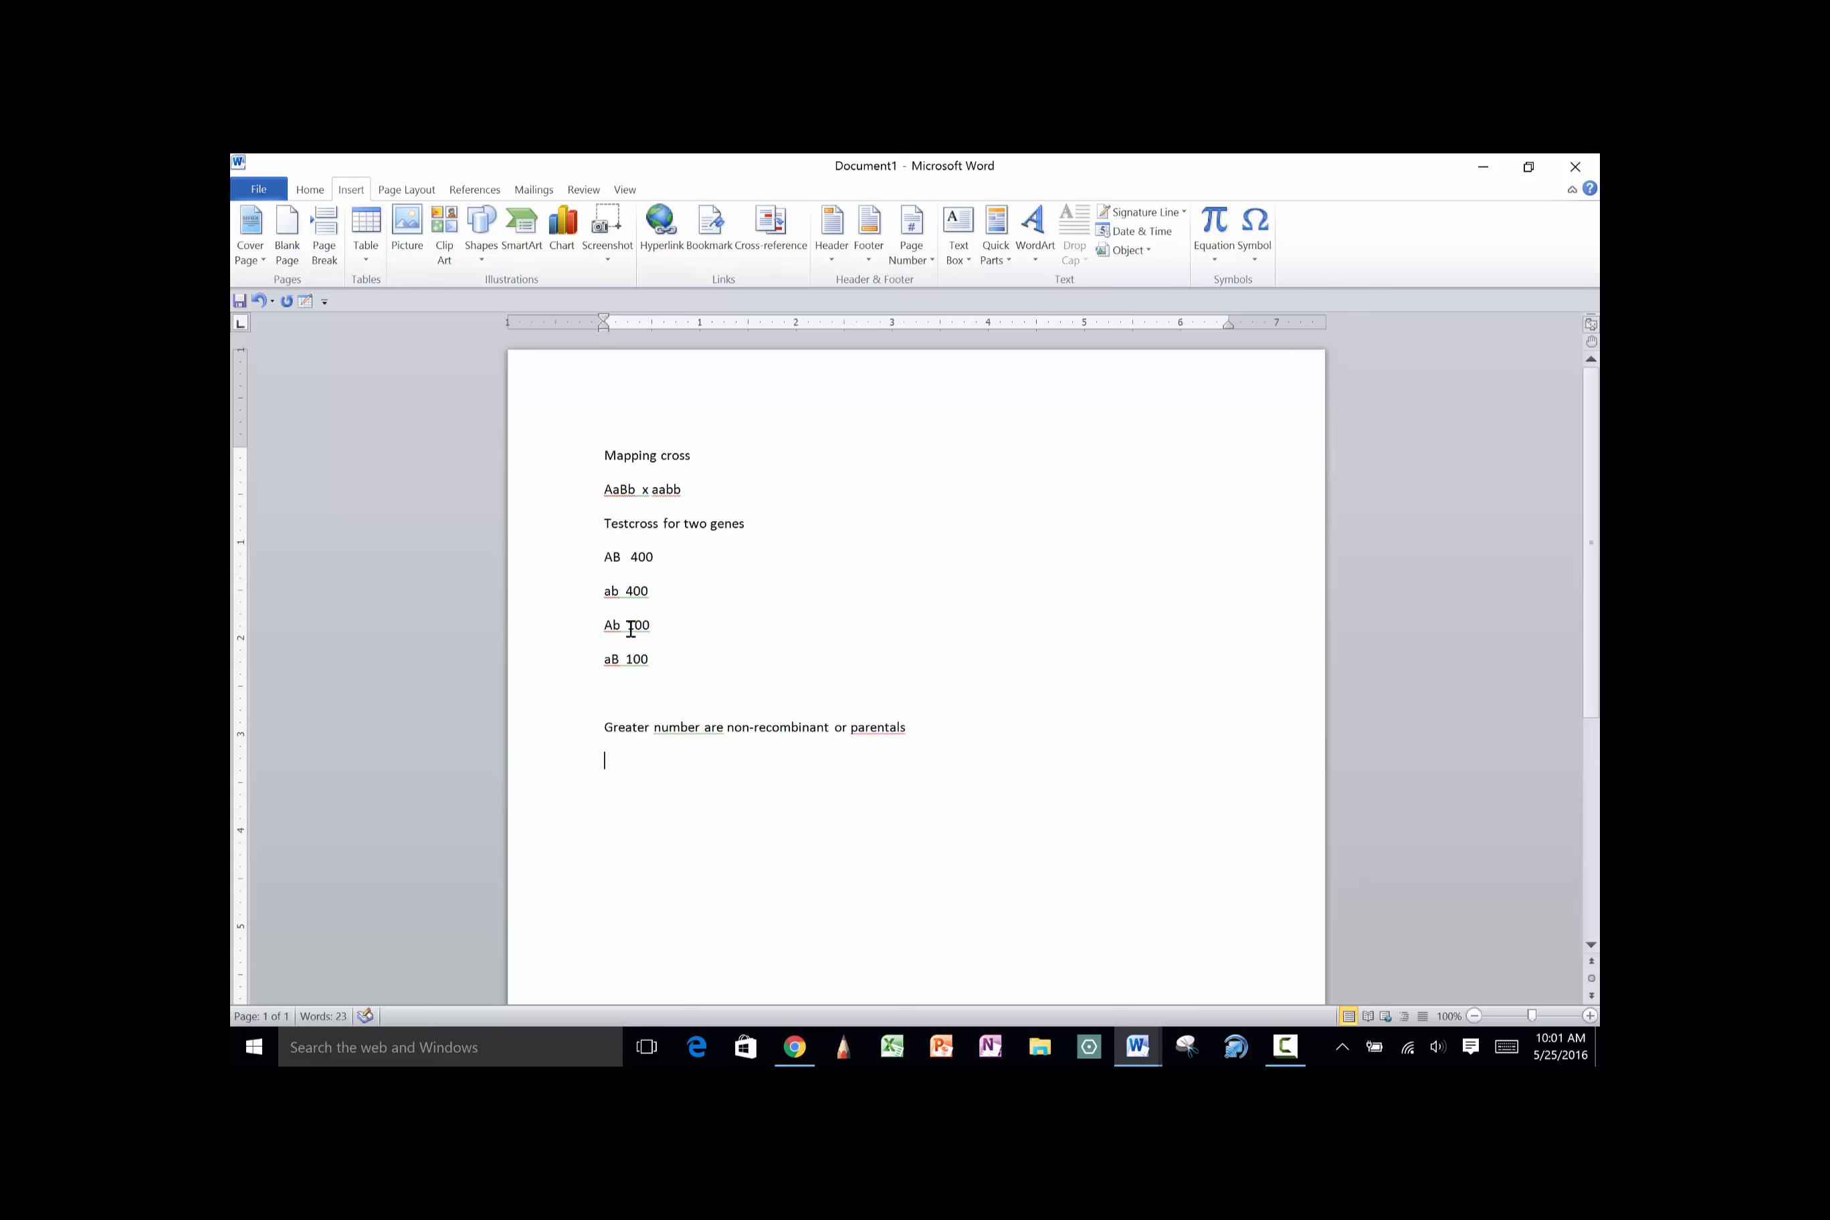
pyautogui.write('Lower number are rec')
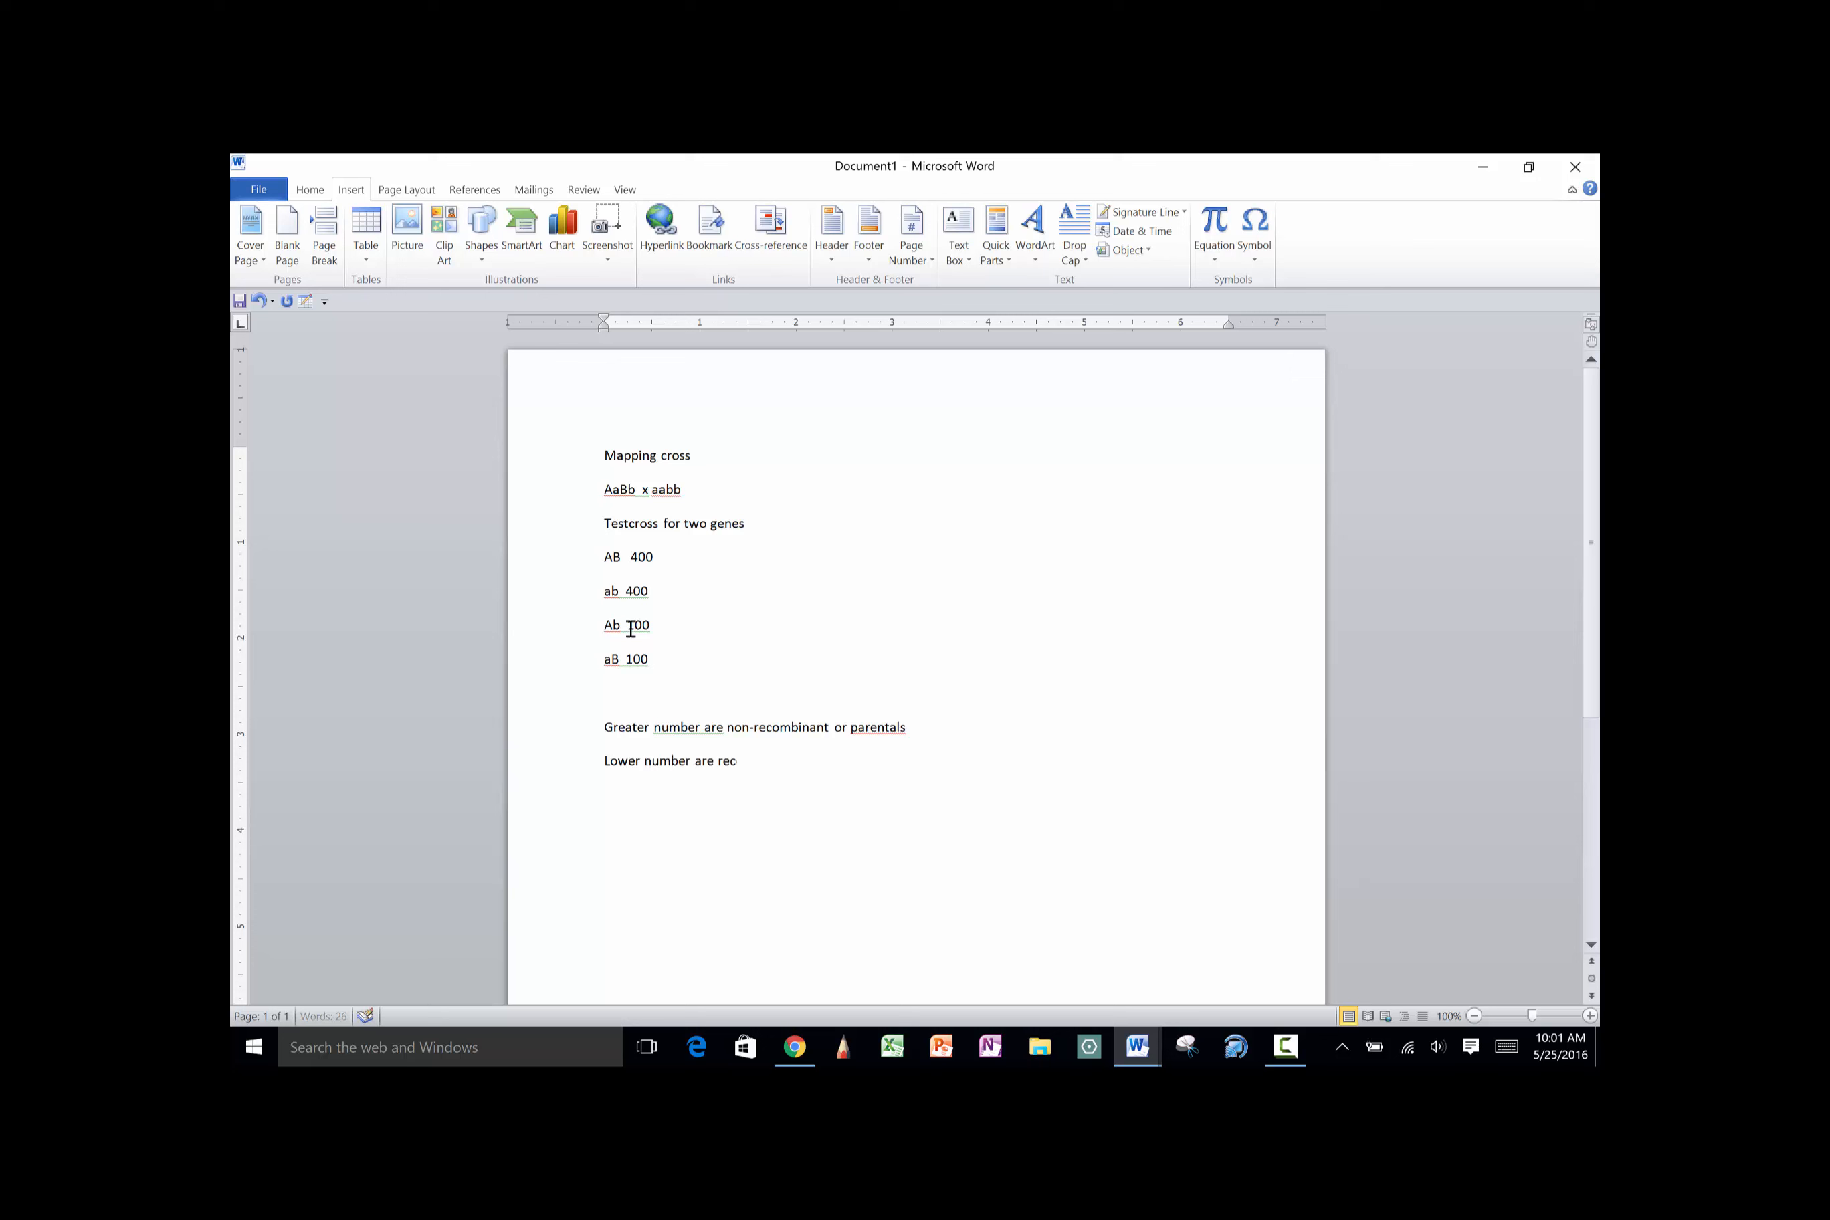
pyautogui.write('ombinants.')
# Add the line "Genetic map is the number of recombinants / total" with the calculation "100 + 100 / 1000" beneath it
pyautogui.press('Return')
pyautogui.write('Genetic map is the u number of recom')
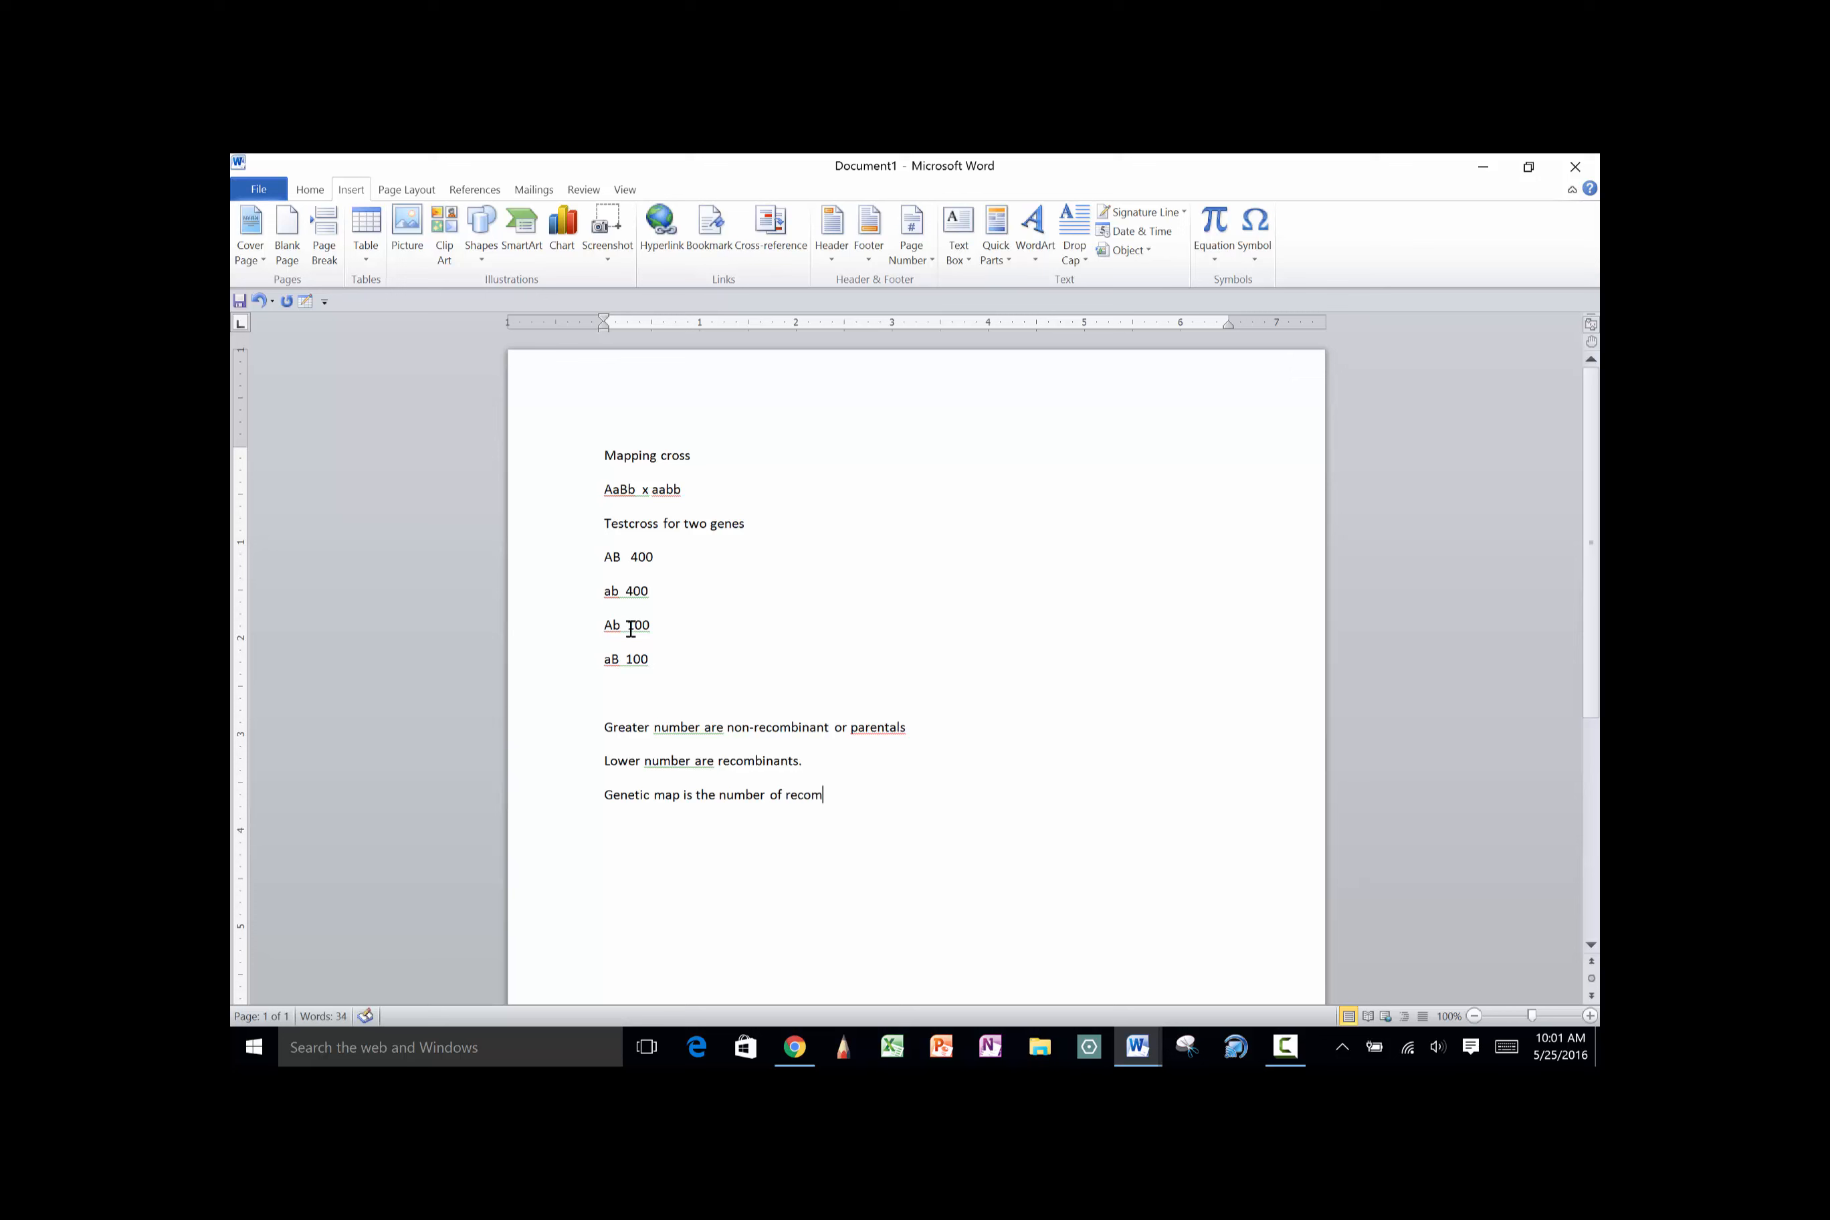
pyautogui.write('binants / total')
pyautogui.press('Return')
pyautogui.write('100 + 100 / 1000')
pyautogui.press('Return')
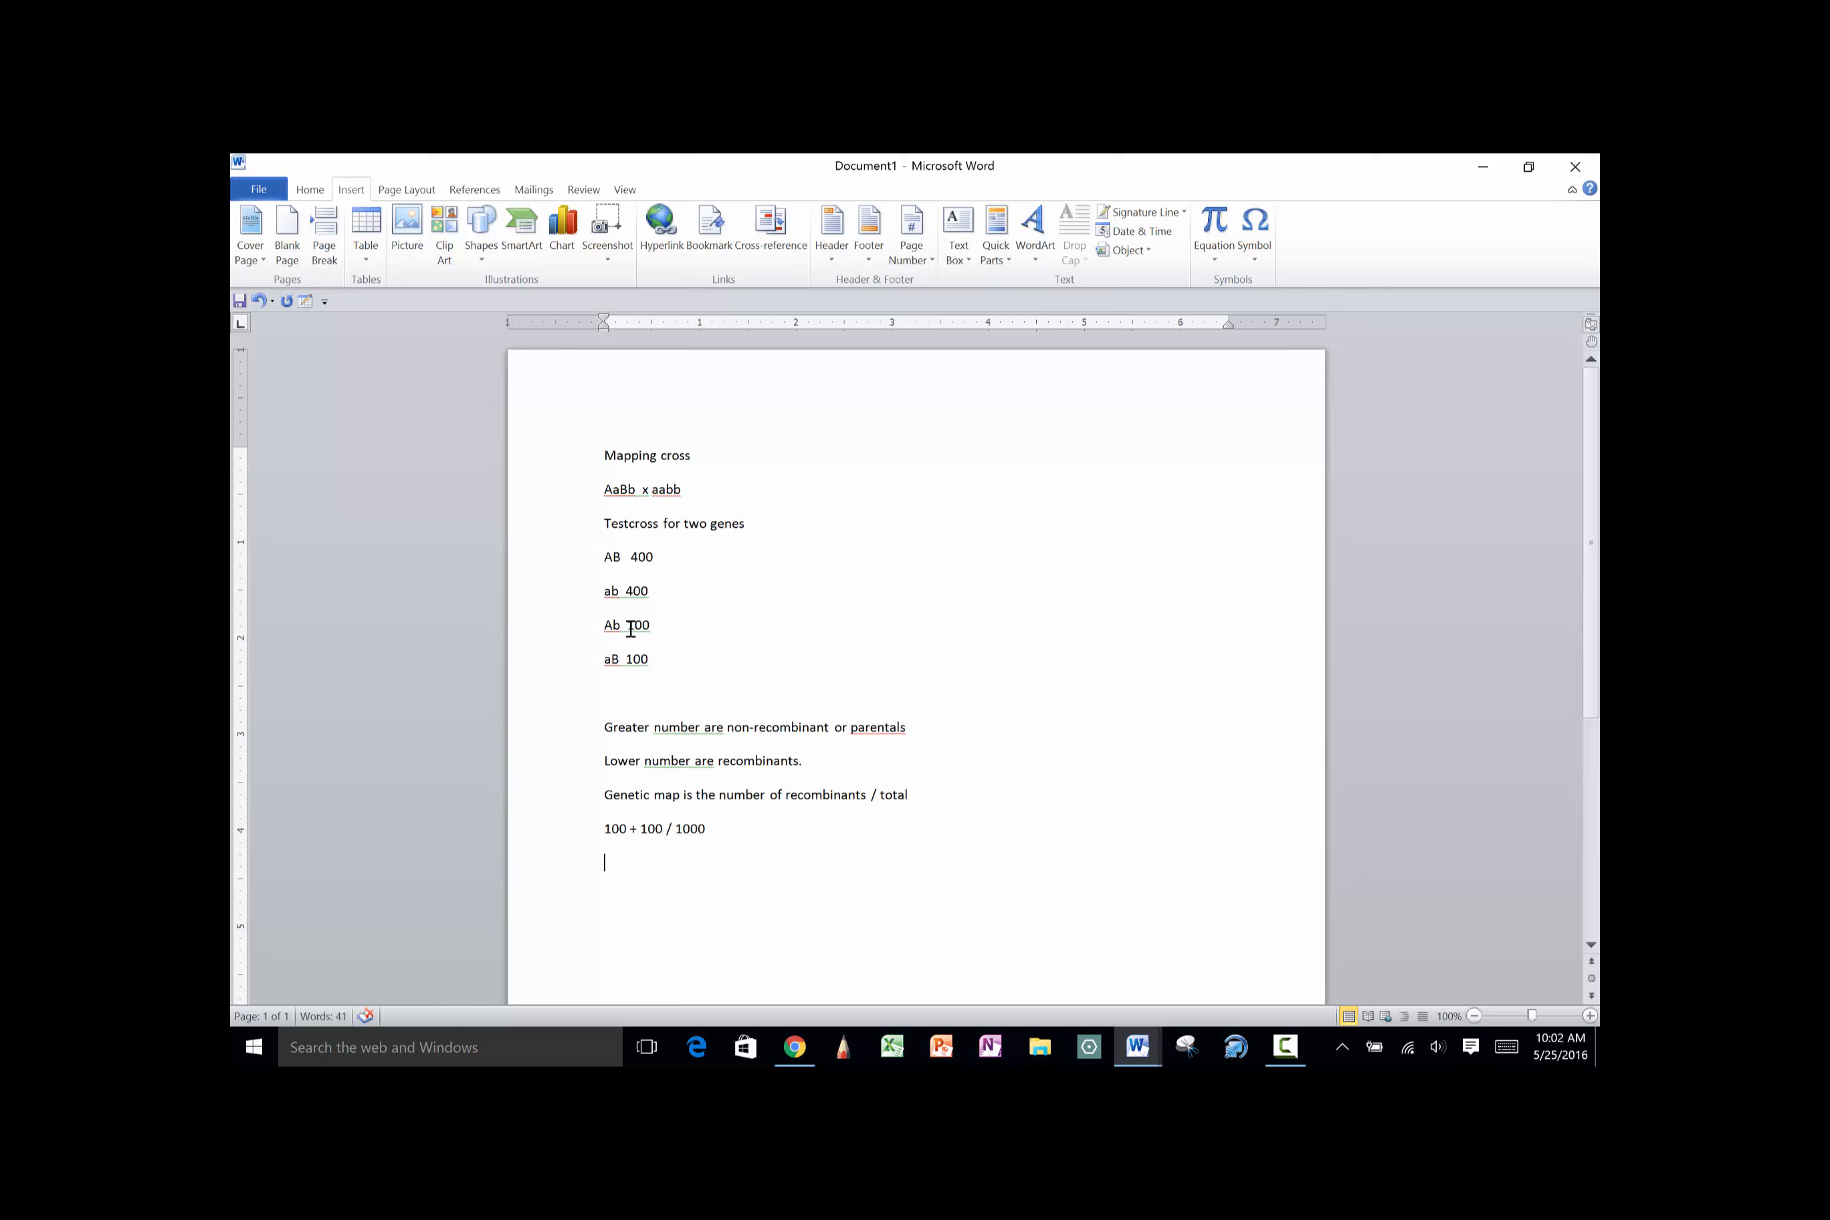
# Append "x 100 %" to the calculation and write the results "20 %" and "20 m.u. = 20 cM" on separate lines below
pyautogui.write('20 %')
pyautogui.press('Up')
pyautogui.hotkey('ctrl', 'Right')
pyautogui.hotkey('ctrl', 'Right')
pyautogui.press('End')
pyautogui.write('x 100 %')
pyautogui.press('Return')
pyautogui.write('20 m.u')
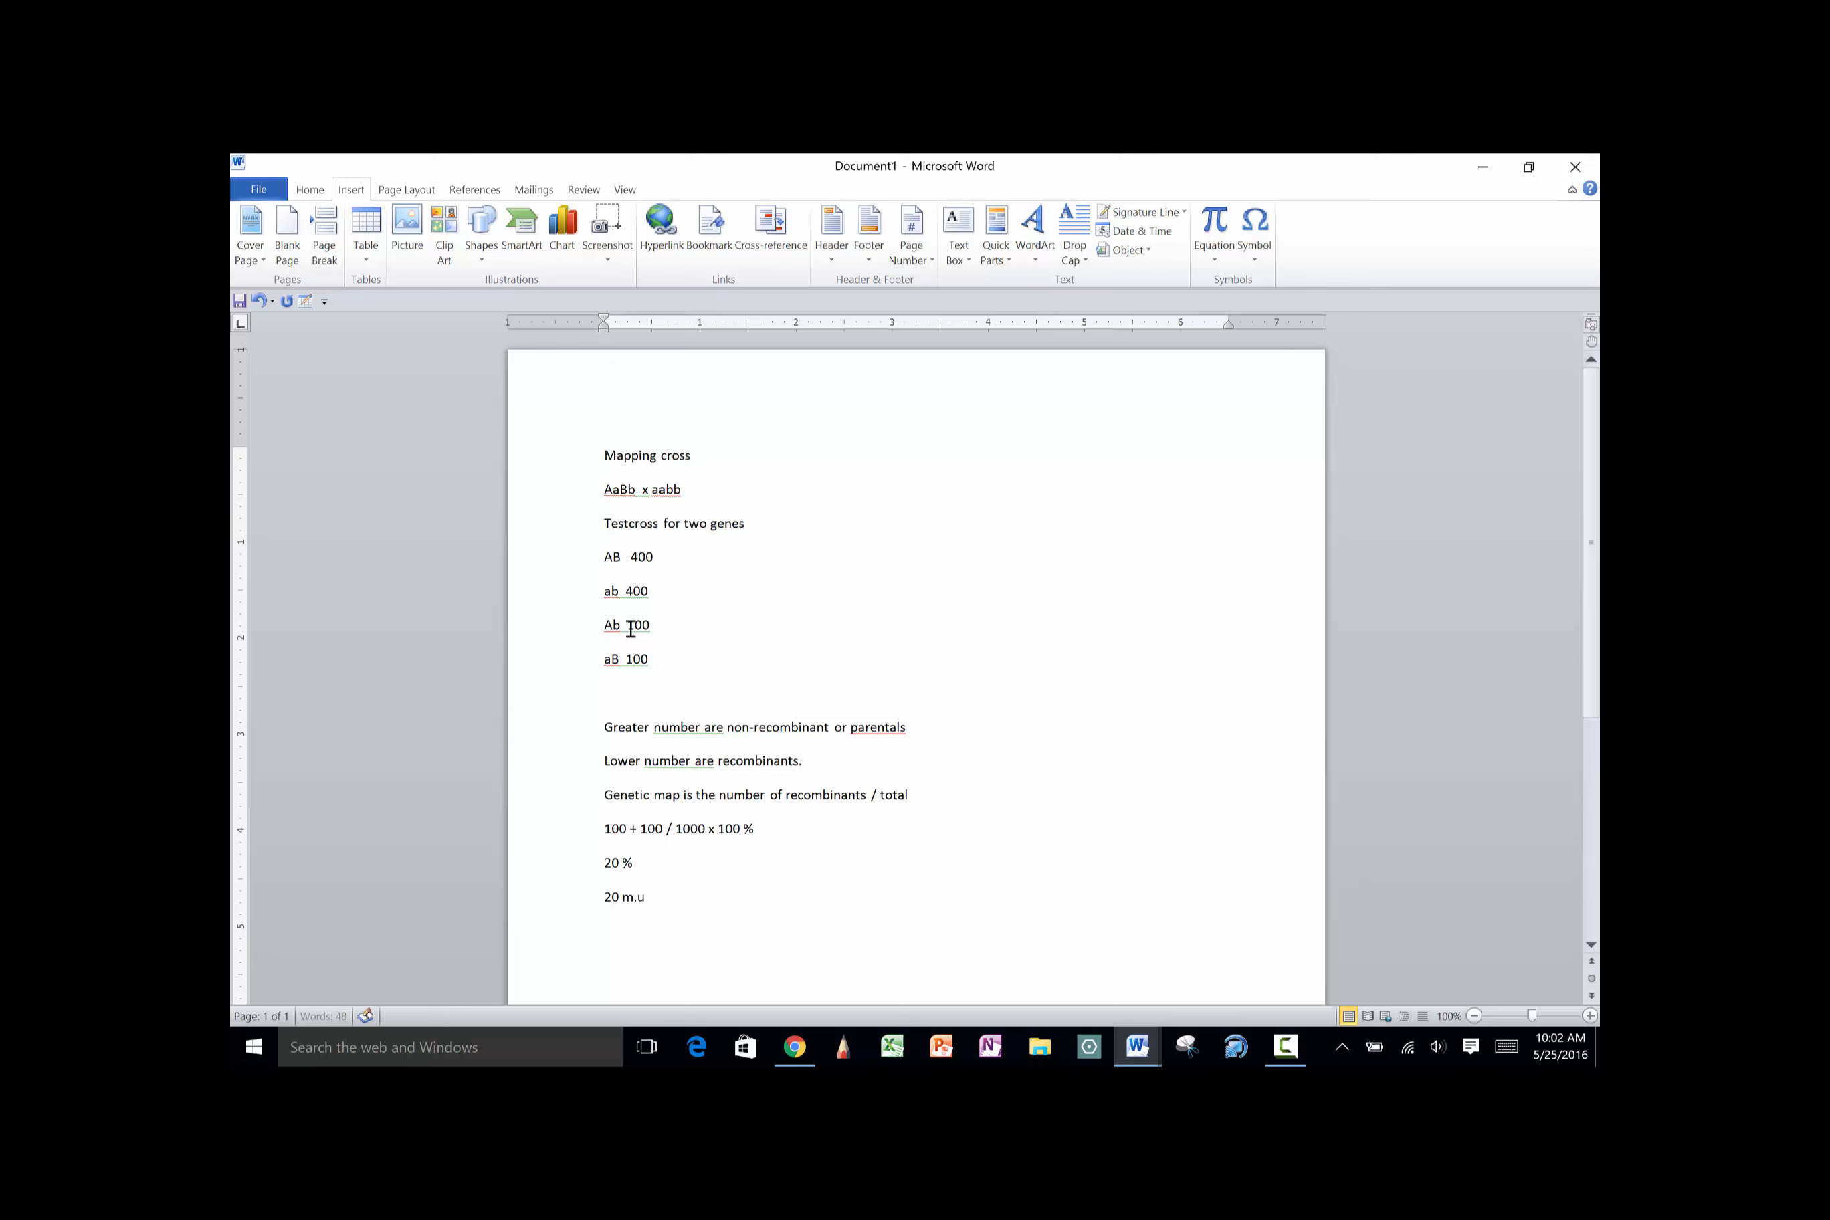
pyautogui.write('. = 20 cM')
# Start an unlinked example with the line "If the genes were unlinked" and the cross "AaBb x aabb" below it
pyautogui.press('Return')
pyautogui.write('If the genes were unlinked')
pyautogui.press('Return')
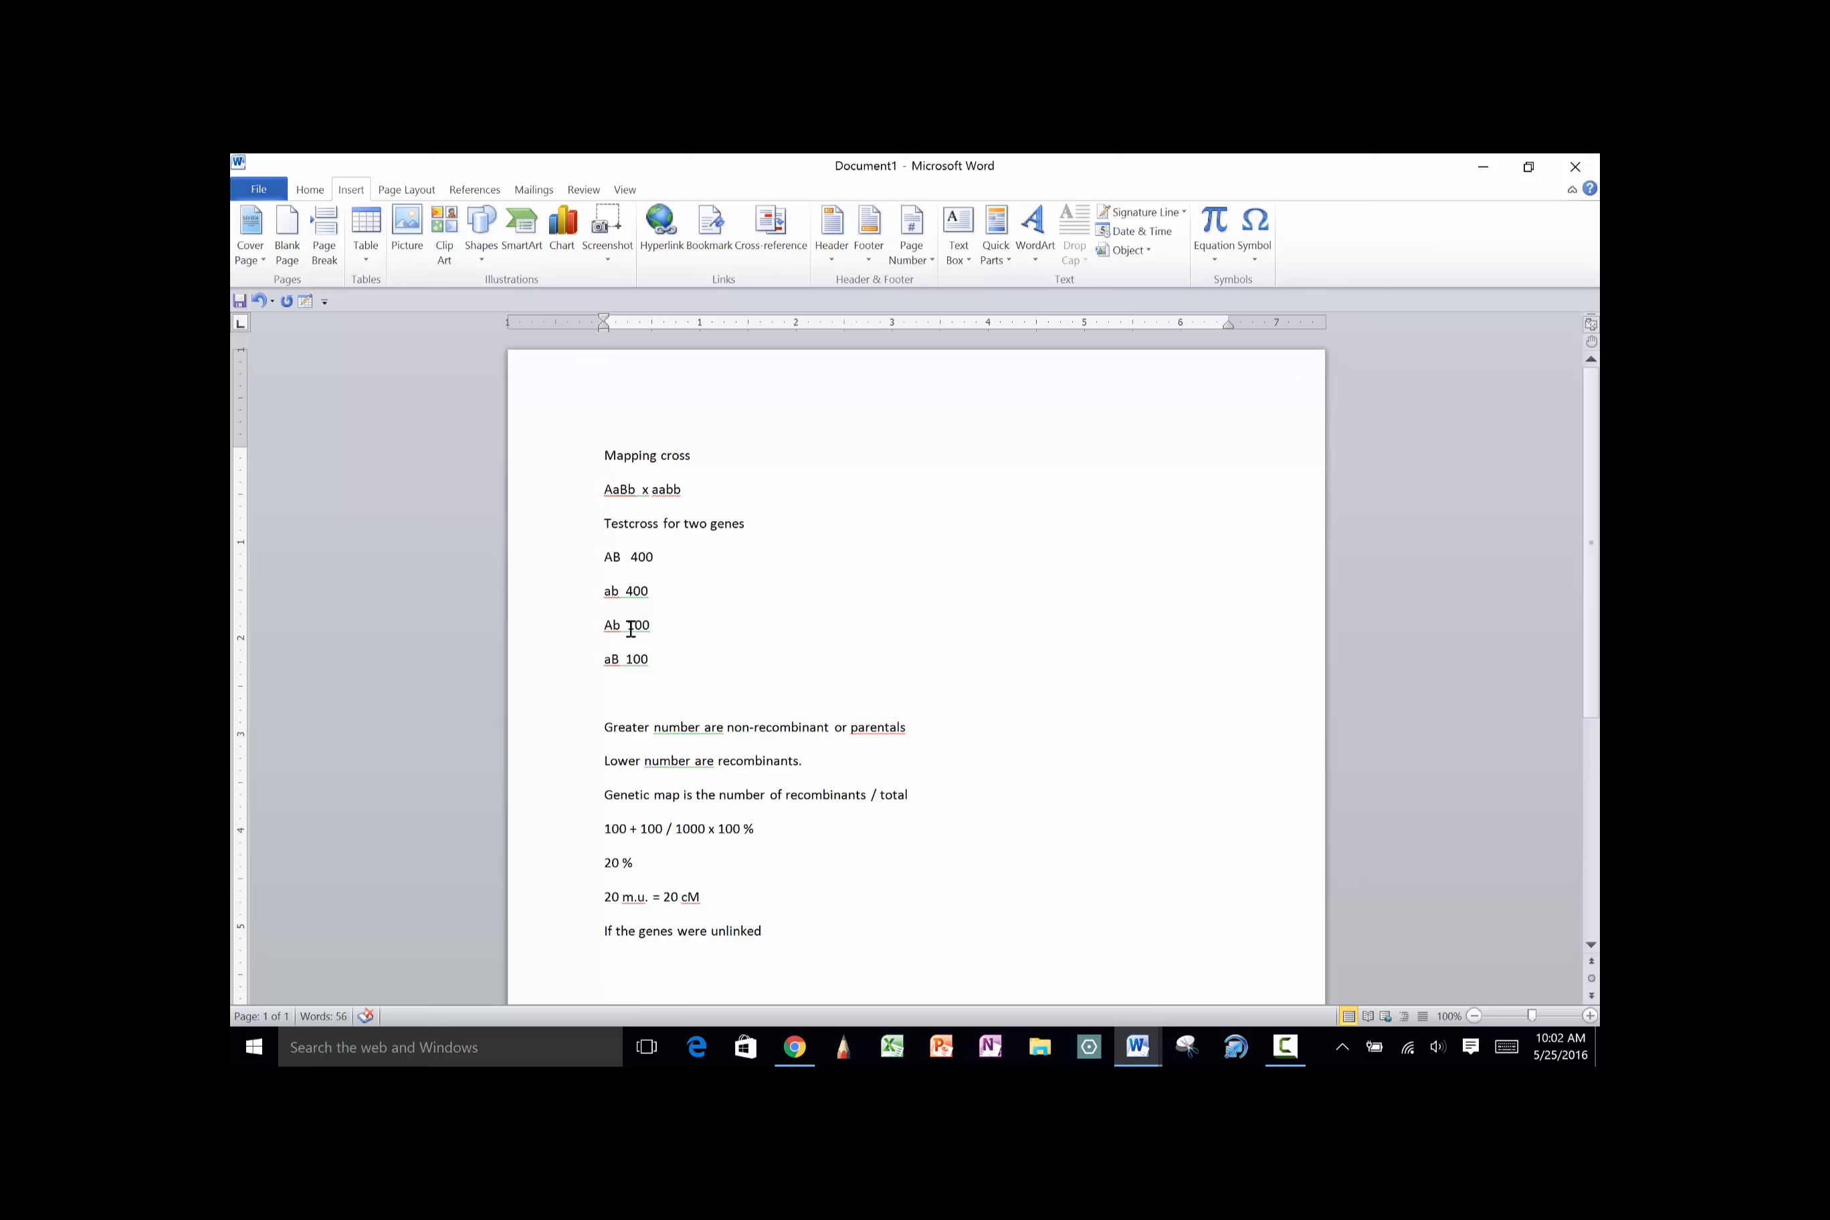
pyautogui.write('AaBb  x aabb')
pyautogui.press('Return')
# Add the text map "A__20___B" after "20 m.u. = 20 cM" on the same line
pyautogui.click(715, 890)
pyautogui.write('__|____')
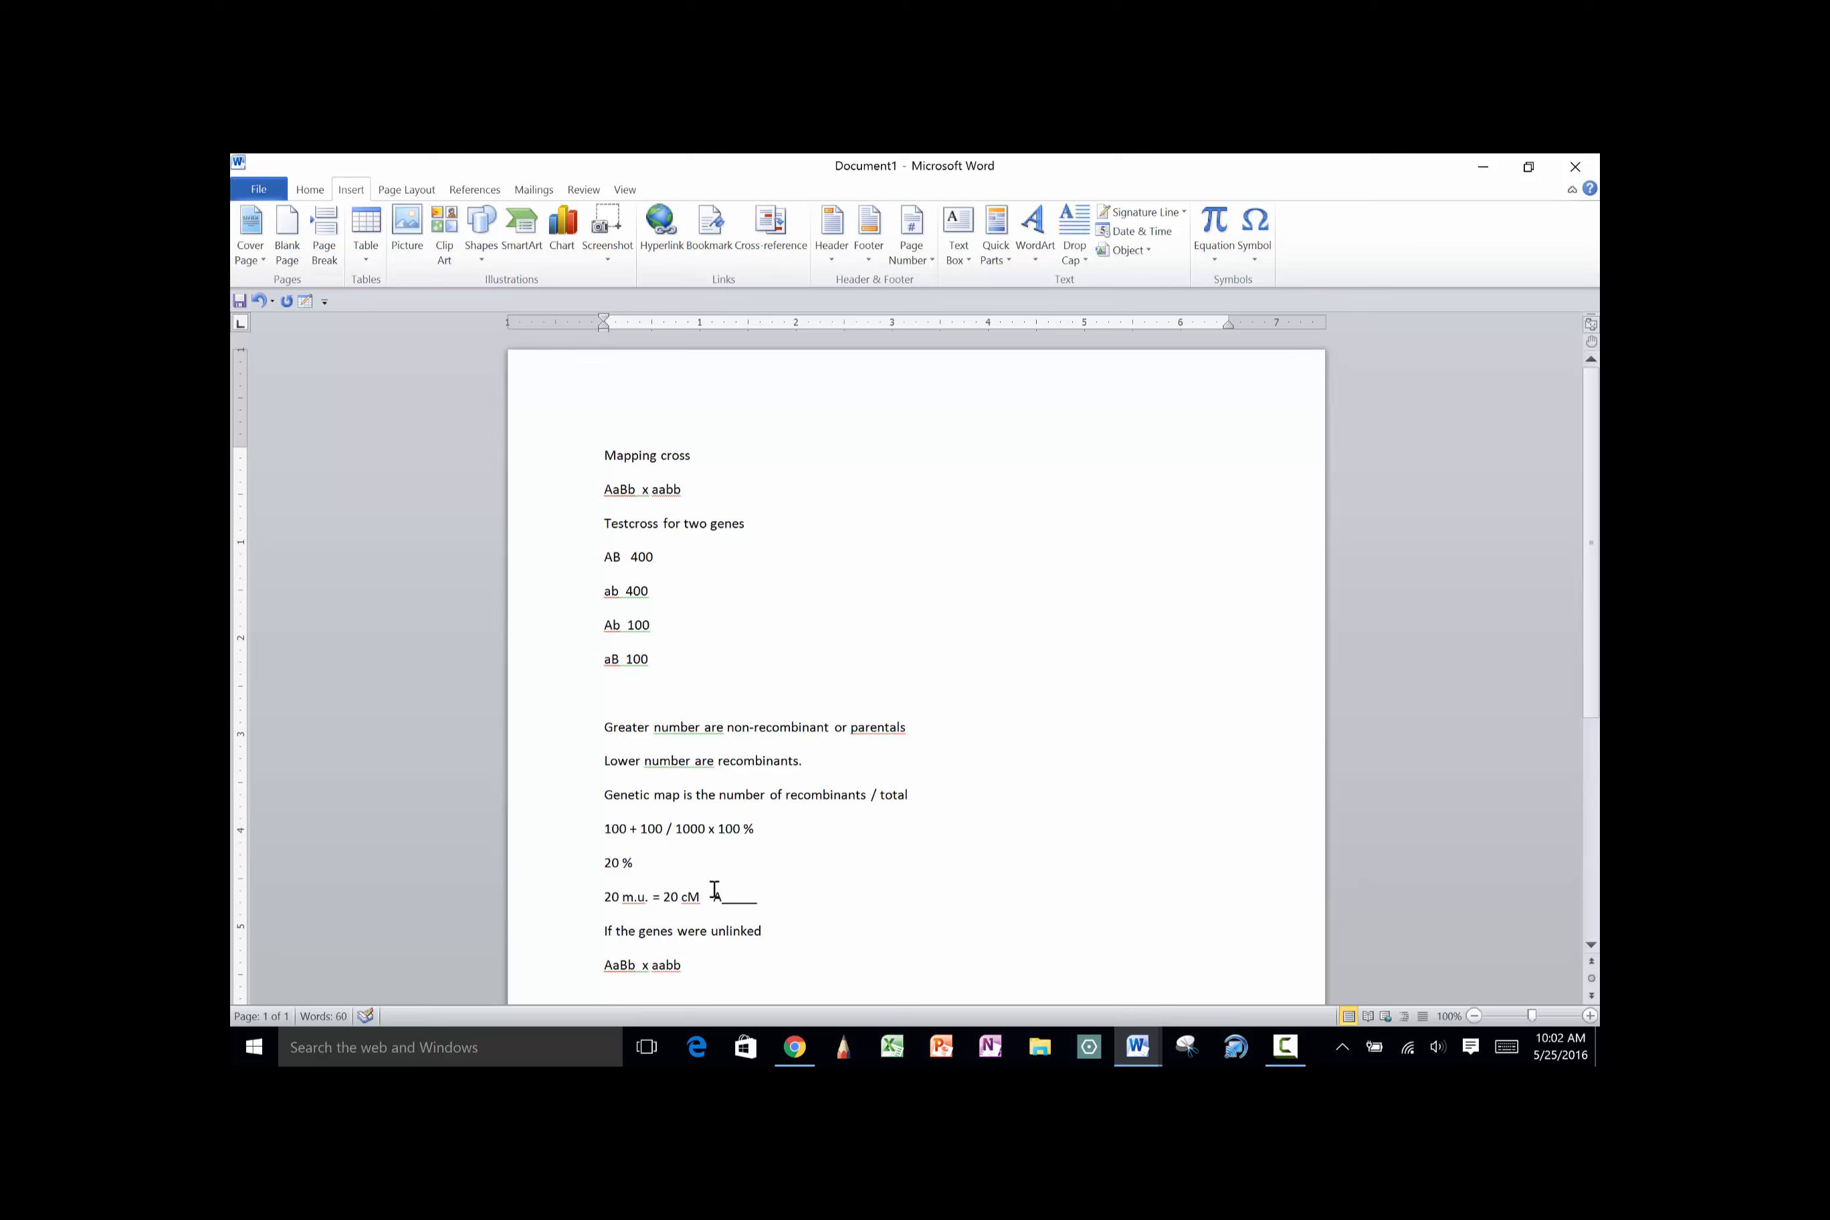
pyautogui.write('B')
pyautogui.press('Left')
pyautogui.press('Left')
pyautogui.press('Left')
pyautogui.press('Left')
pyautogui.write('20')
pyautogui.click(713, 898)
# List the gametes AB, ab, Ab and aB on separate lines below the unlinked AaBb x aabb cross
pyautogui.click(705, 962)
pyautogui.press('Return')
pyautogui.press('Return')
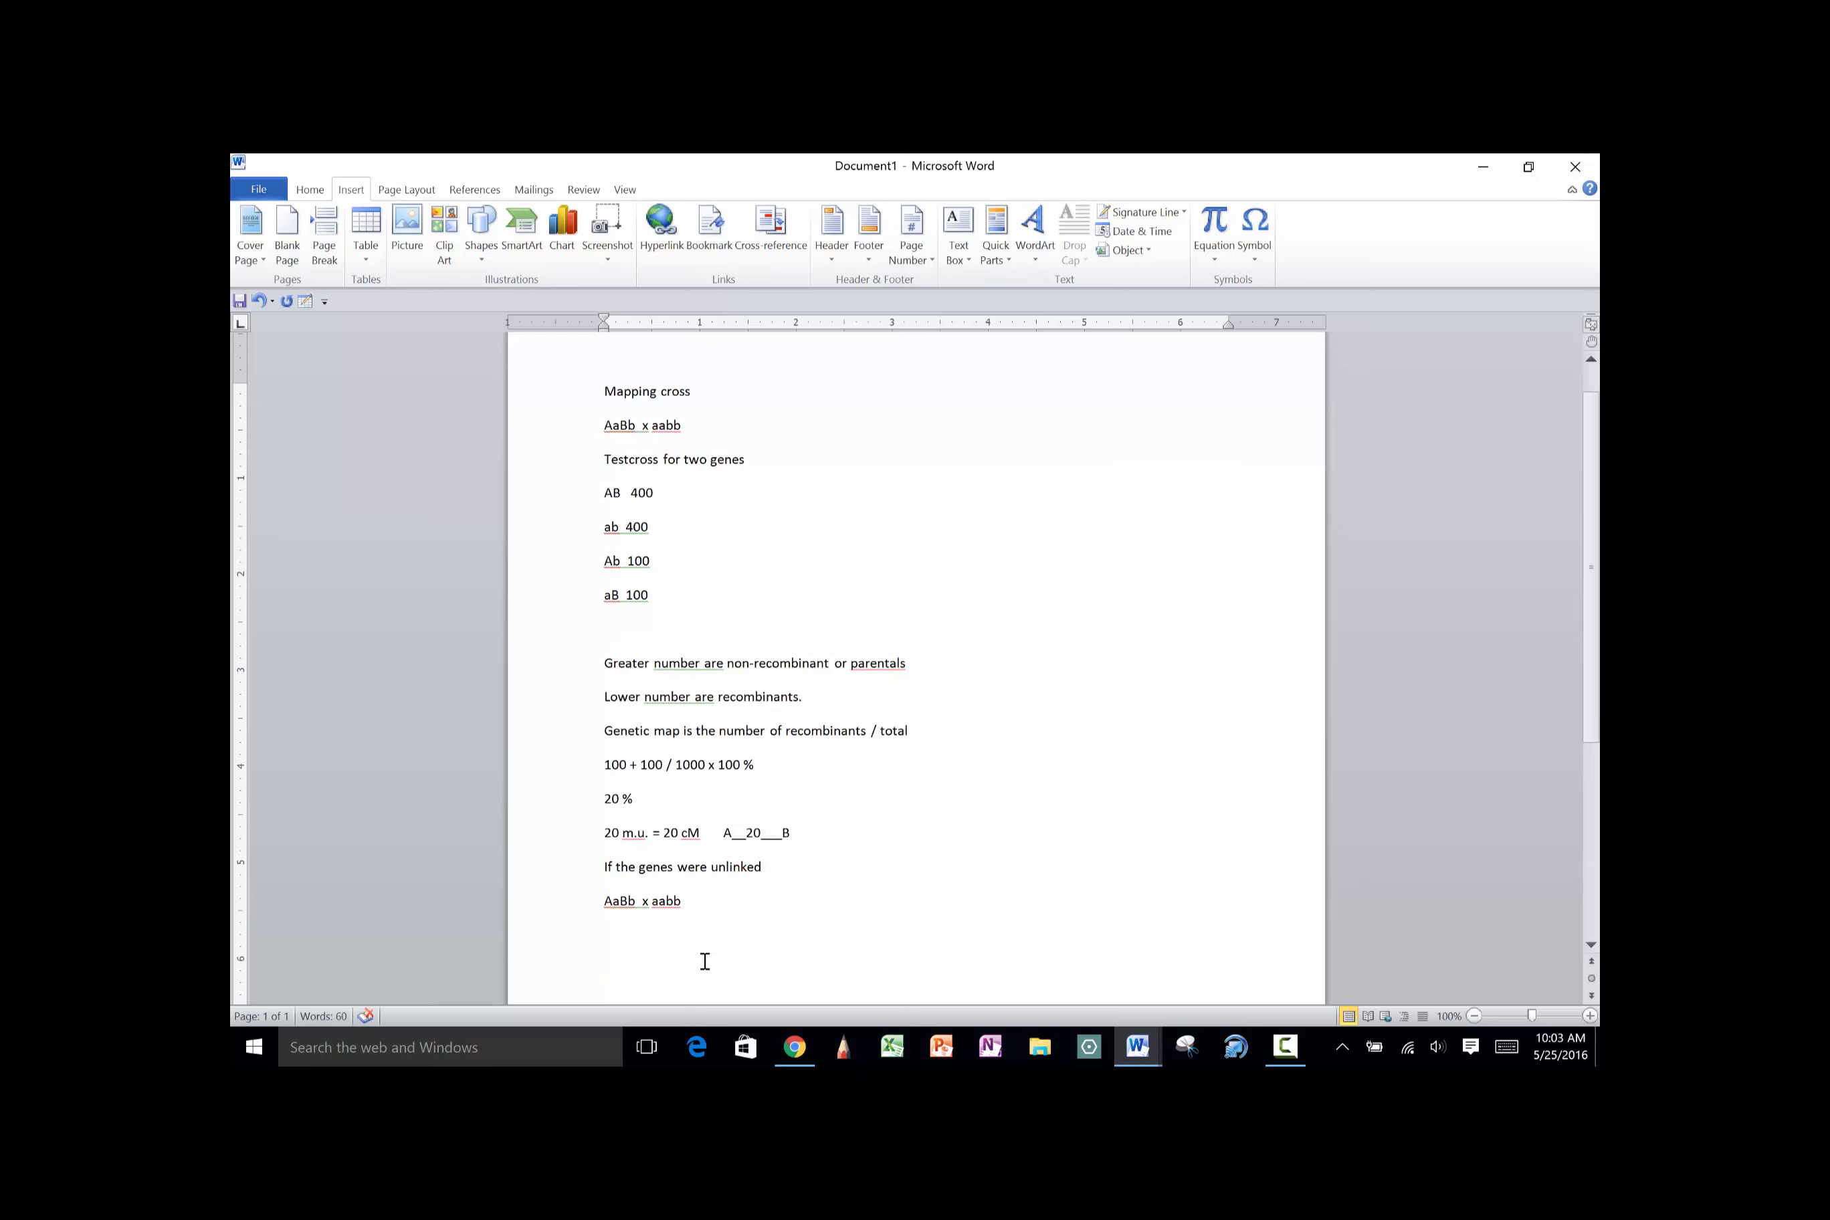
pyautogui.write('AB')
pyautogui.press('Return')
pyautogui.write('Ab')
pyautogui.press('Return')
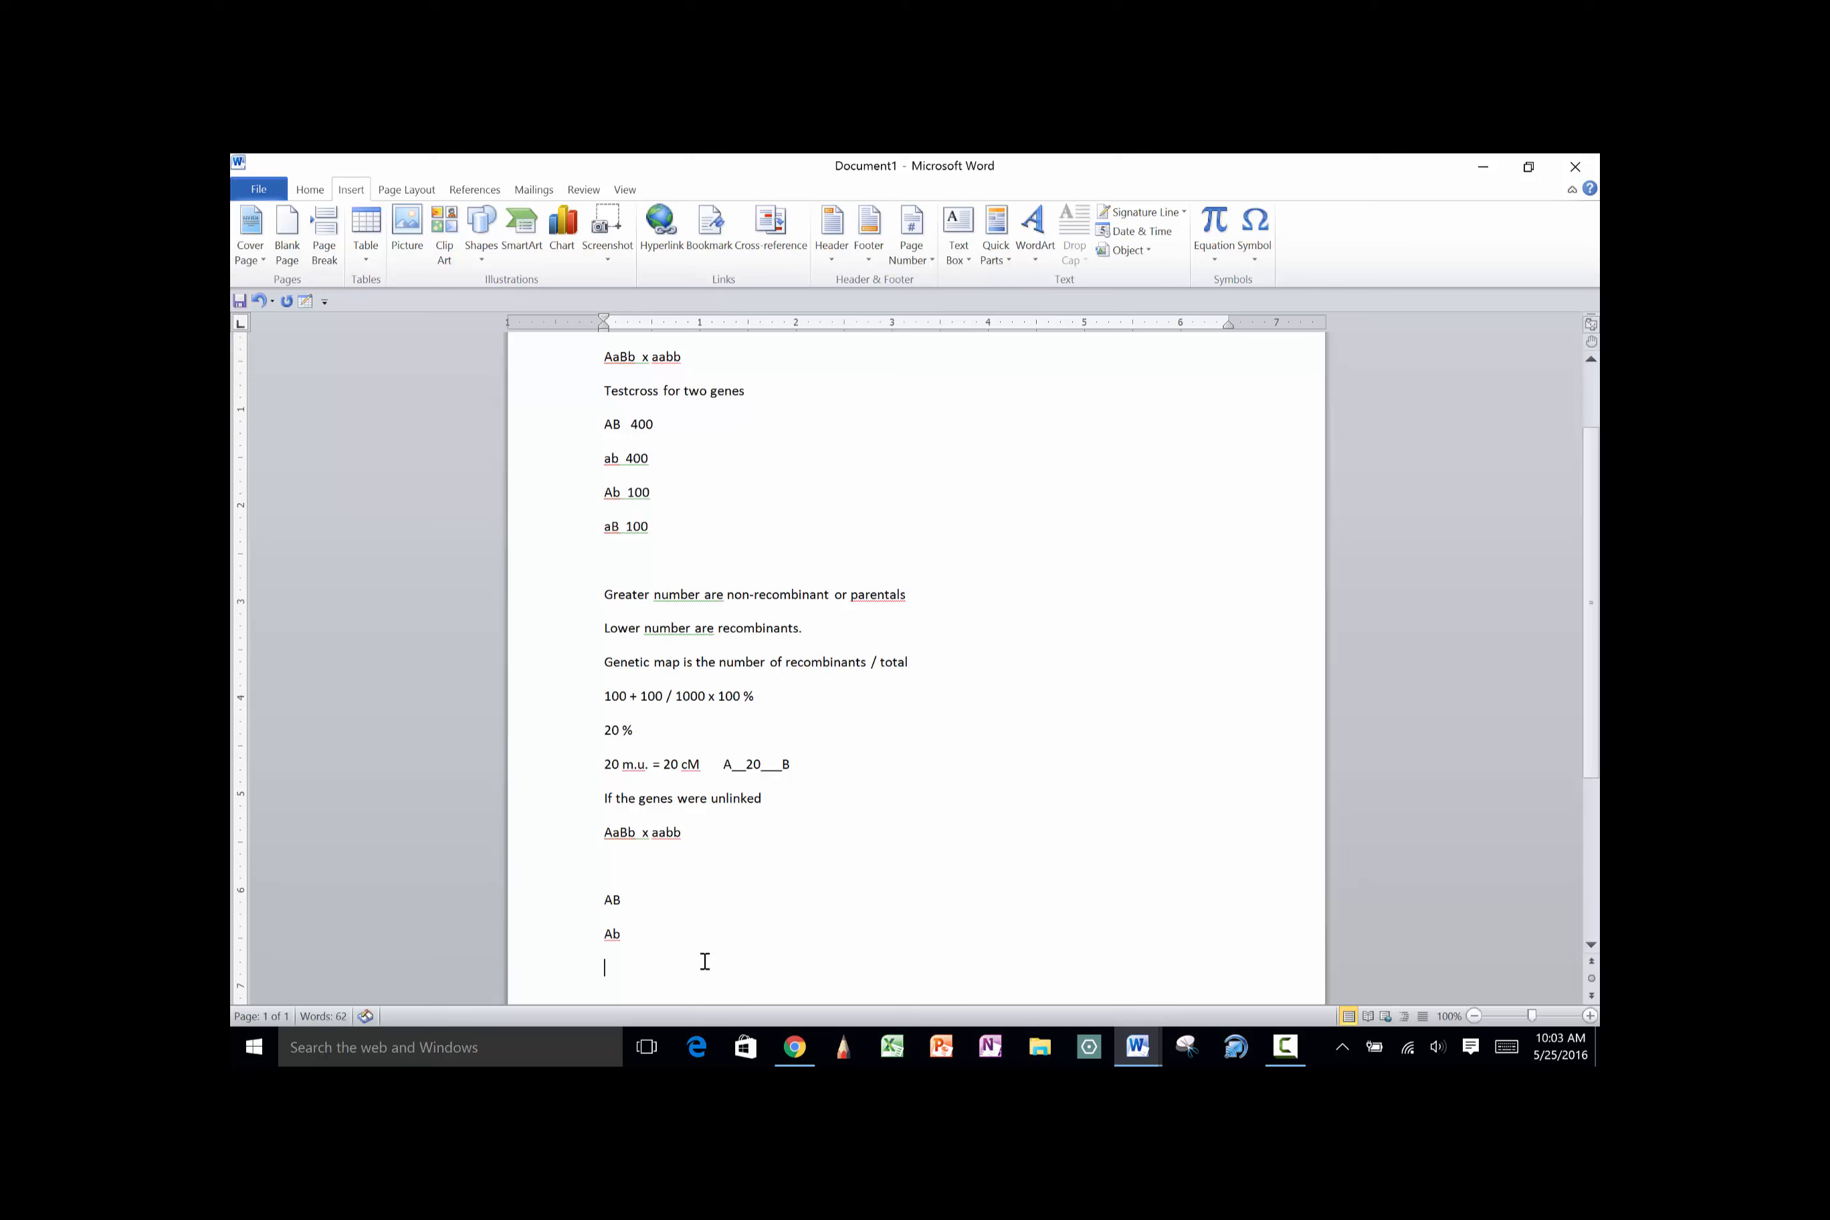
pyautogui.press('Up')
pyautogui.press('Delete')
pyautogui.write('a')
pyautogui.press('Down')
pyautogui.write('Ab')
pyautogui.press('Return')
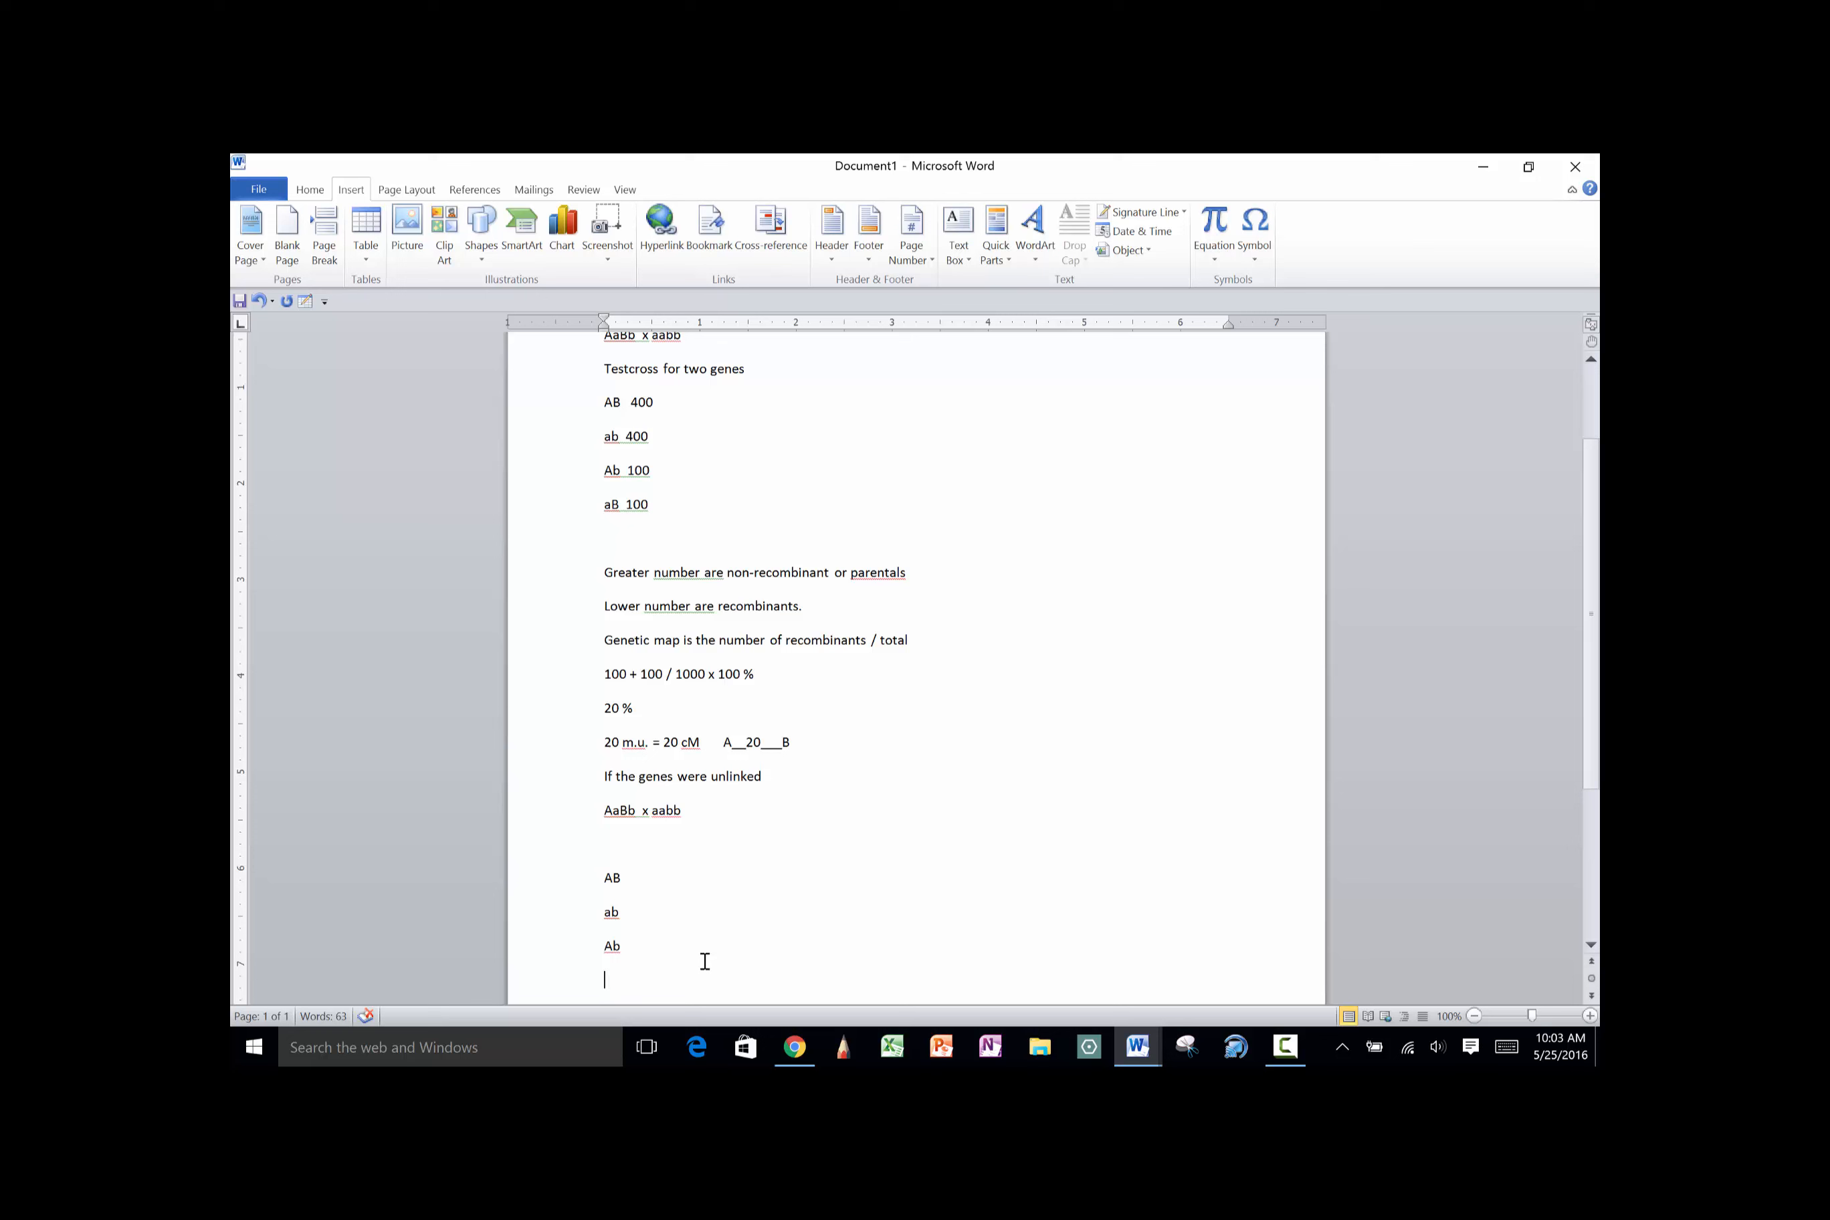
pyautogui.write('aB')
# Enter a count of 250 beside each of the four gametes in the unlinked example
pyautogui.press('Up')
pyautogui.press('Up')
pyautogui.press('Up')
pyautogui.write('250 ab 250')
pyautogui.press('Down')
pyautogui.write('2')
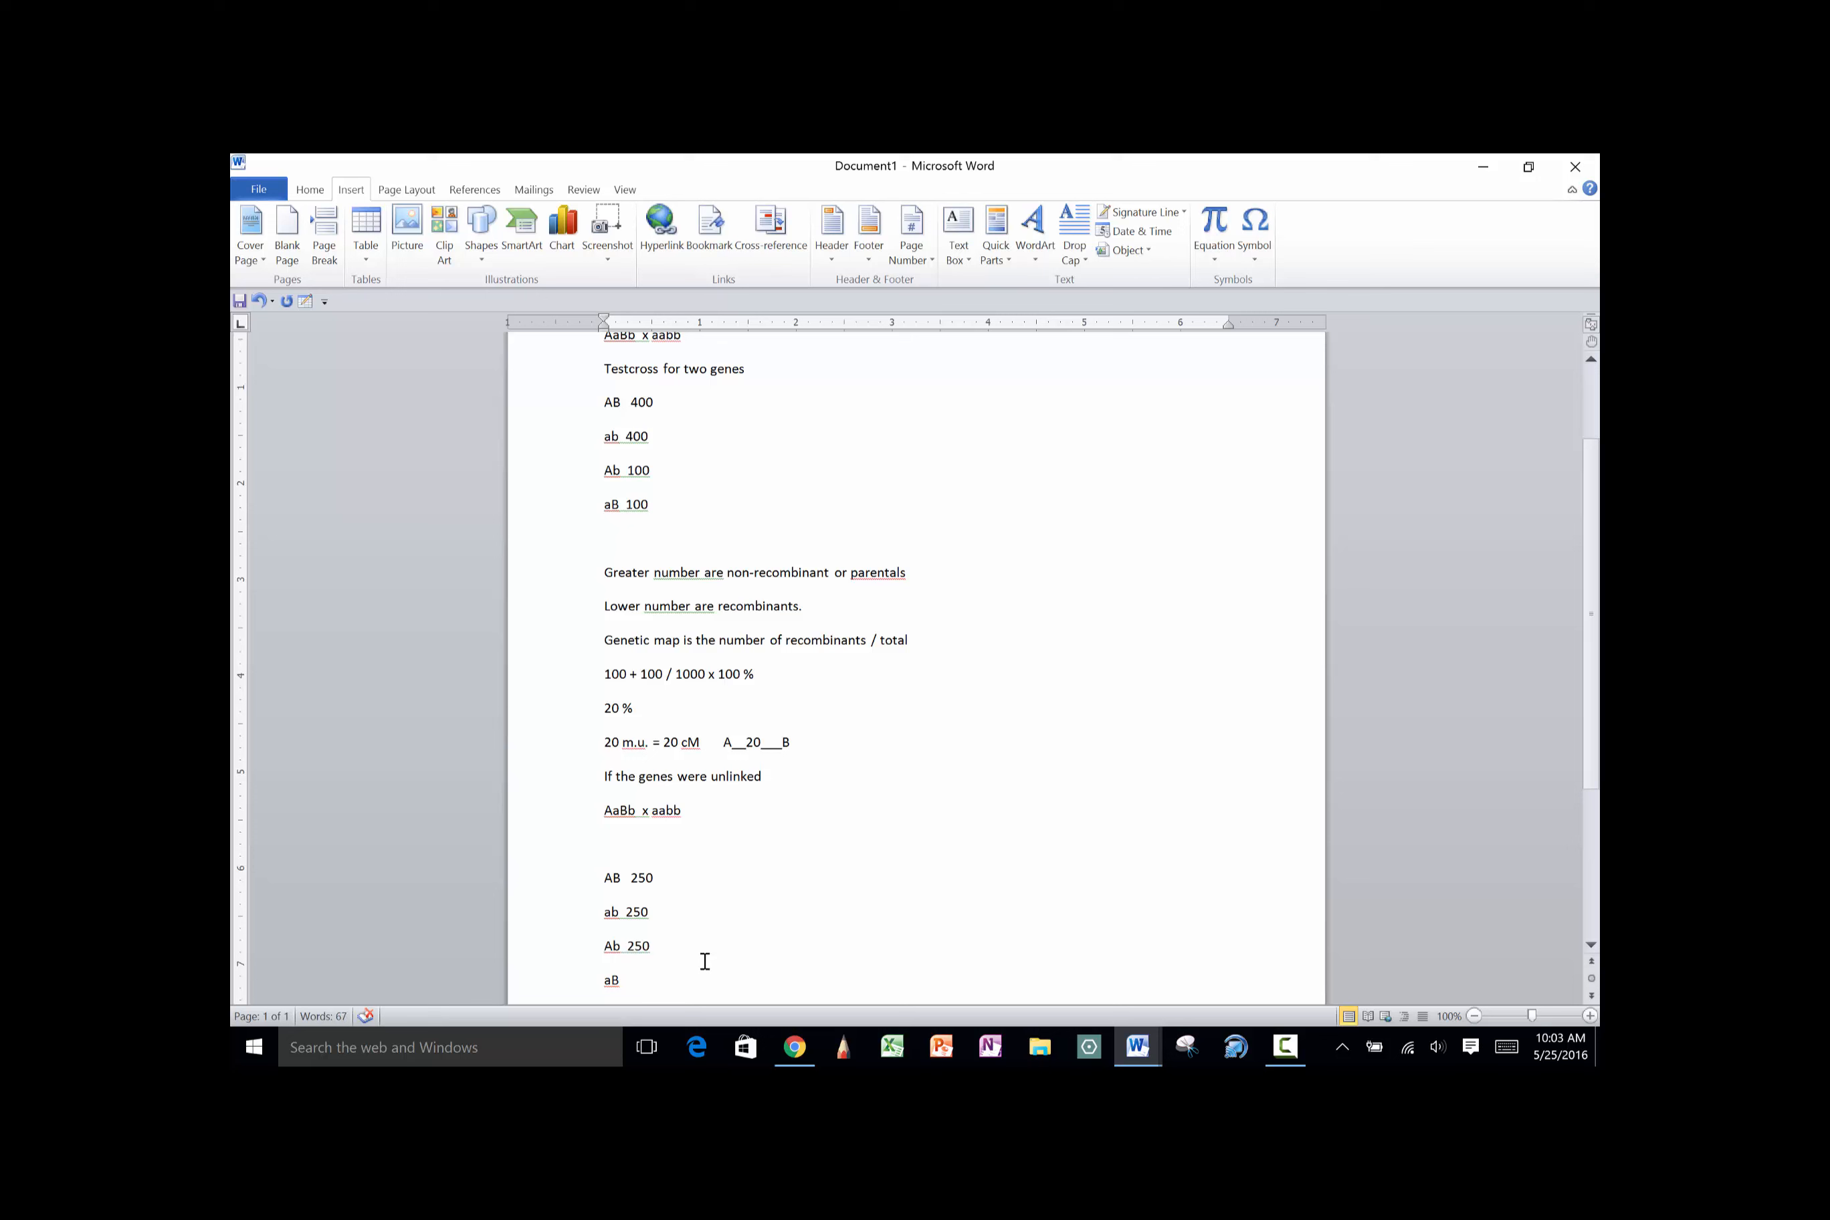
pyautogui.write(' 250')
# Write the recombination calculation "250 + 250 / 1000 = 50 %" below the unlinked gamete counts
pyautogui.press('Return')
pyautogui.press('Return')
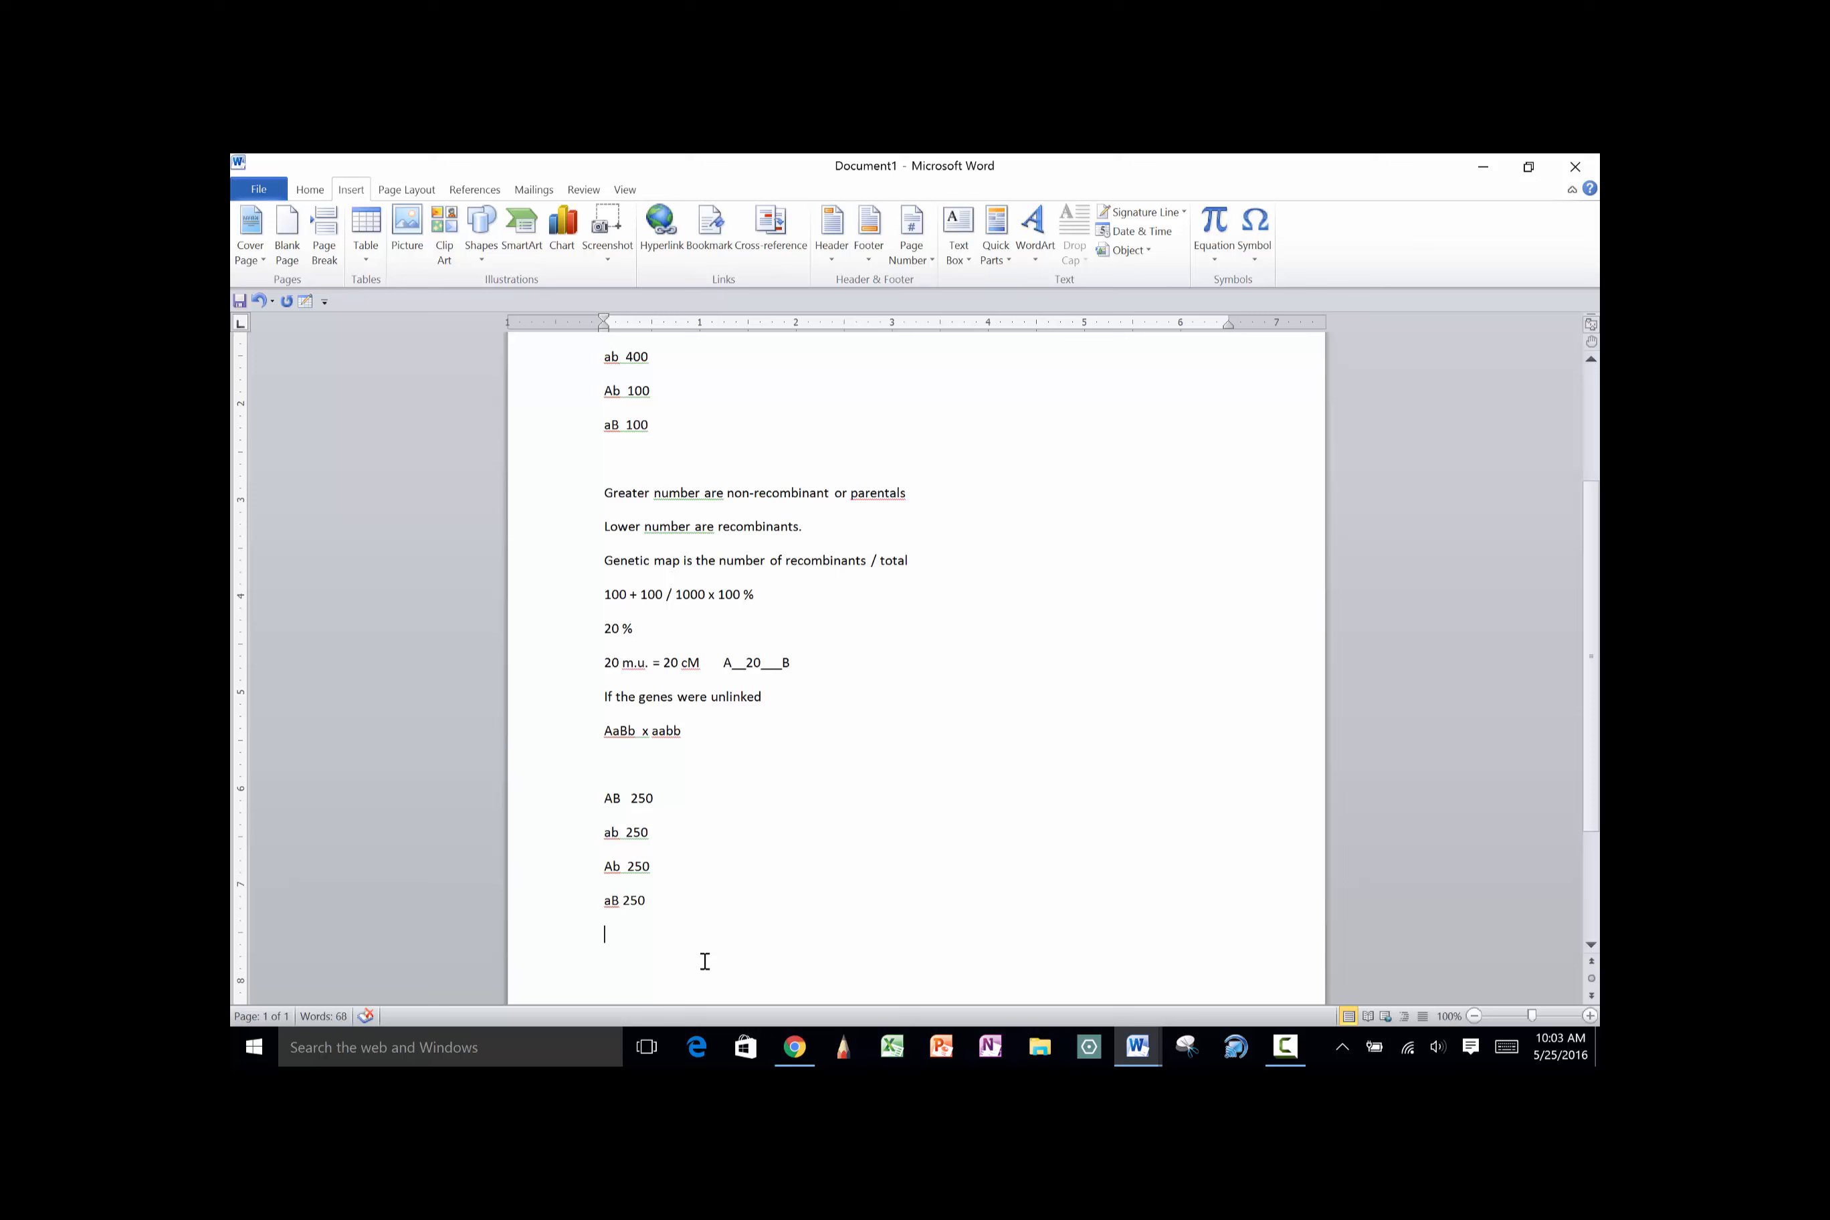
pyautogui.write('250 + 250 / 1000 = 5')
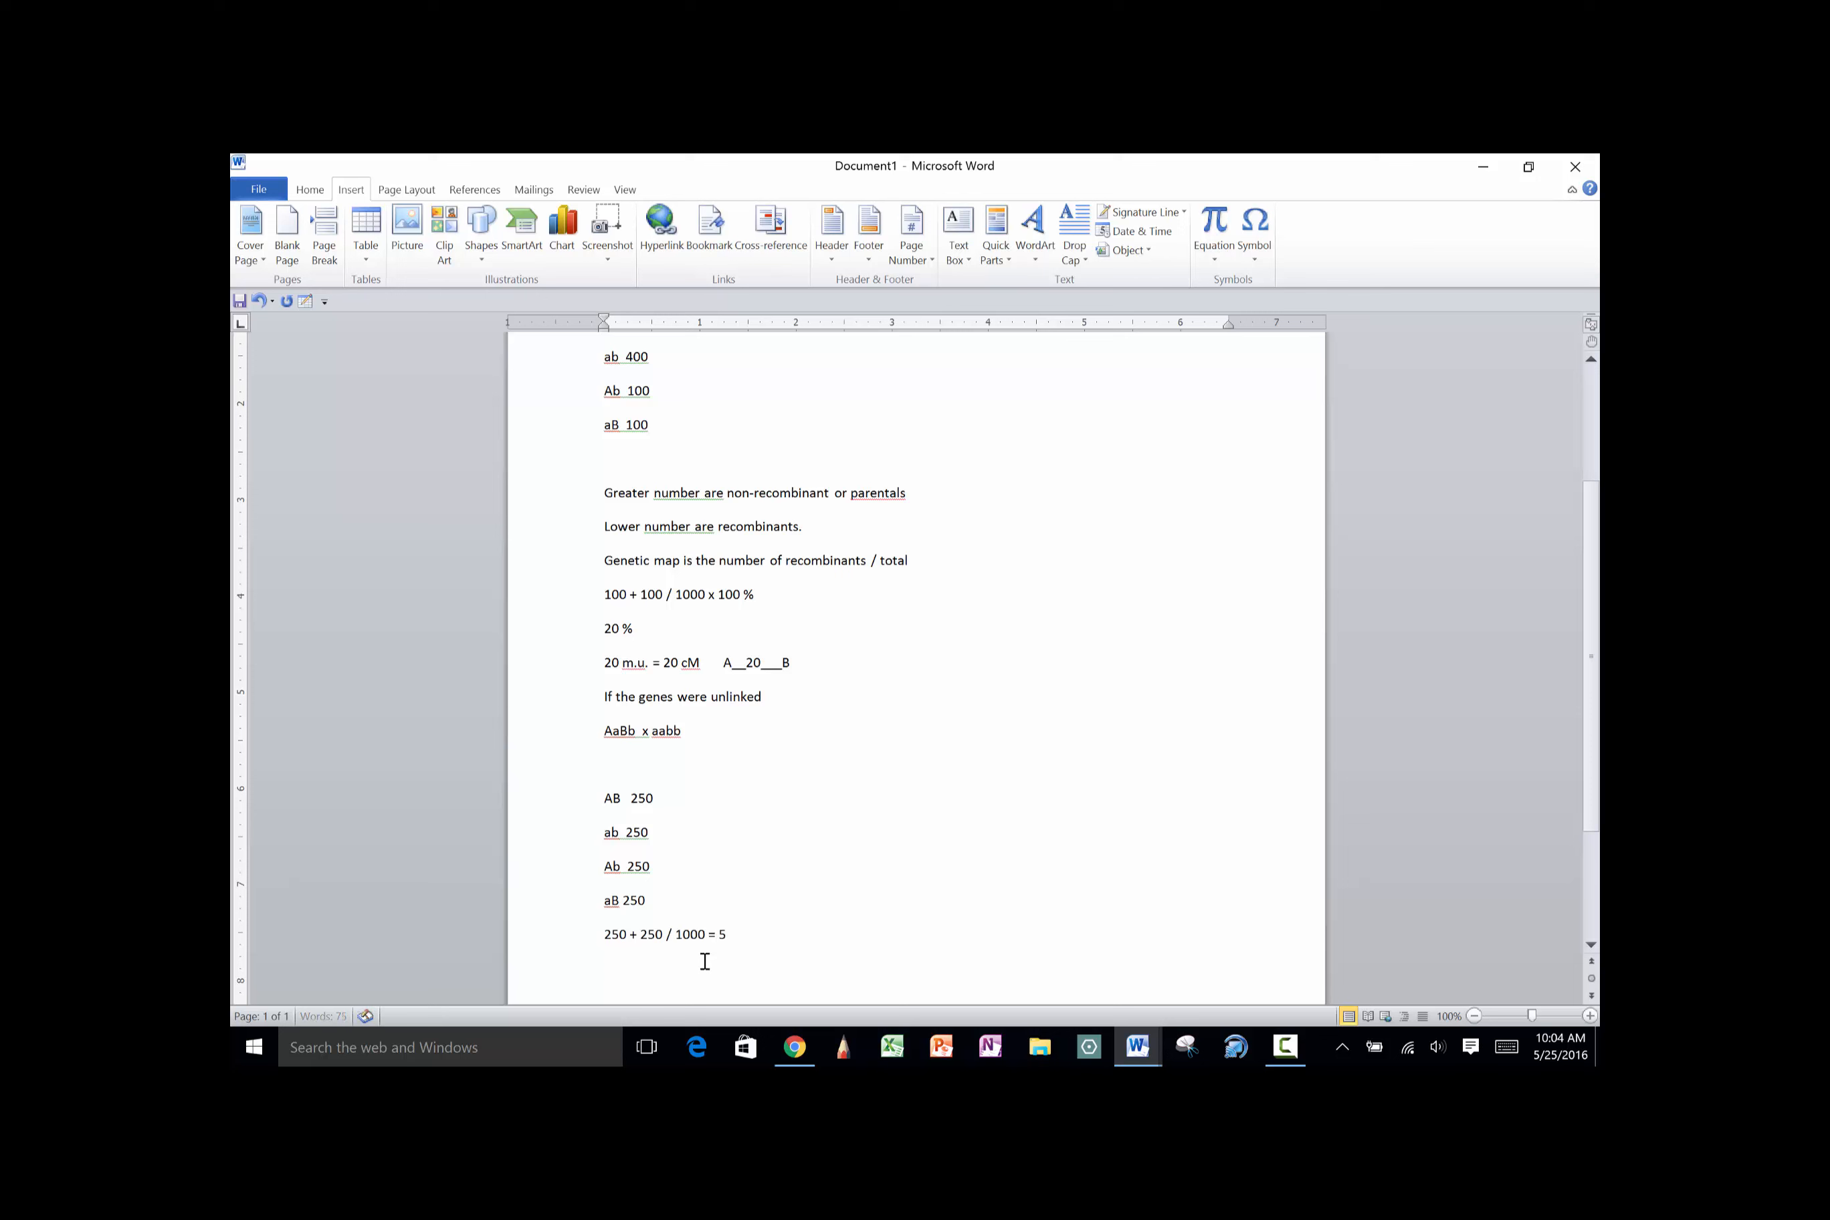
pyautogui.write('0 %')
pyautogui.press('Return')
# Write the conclusion "So if the recombination = 50% then the genes are unlinked" and add "Or 1:1:1:1" beneath it
pyautogui.write('So if the recombination = 50% then the genes are')
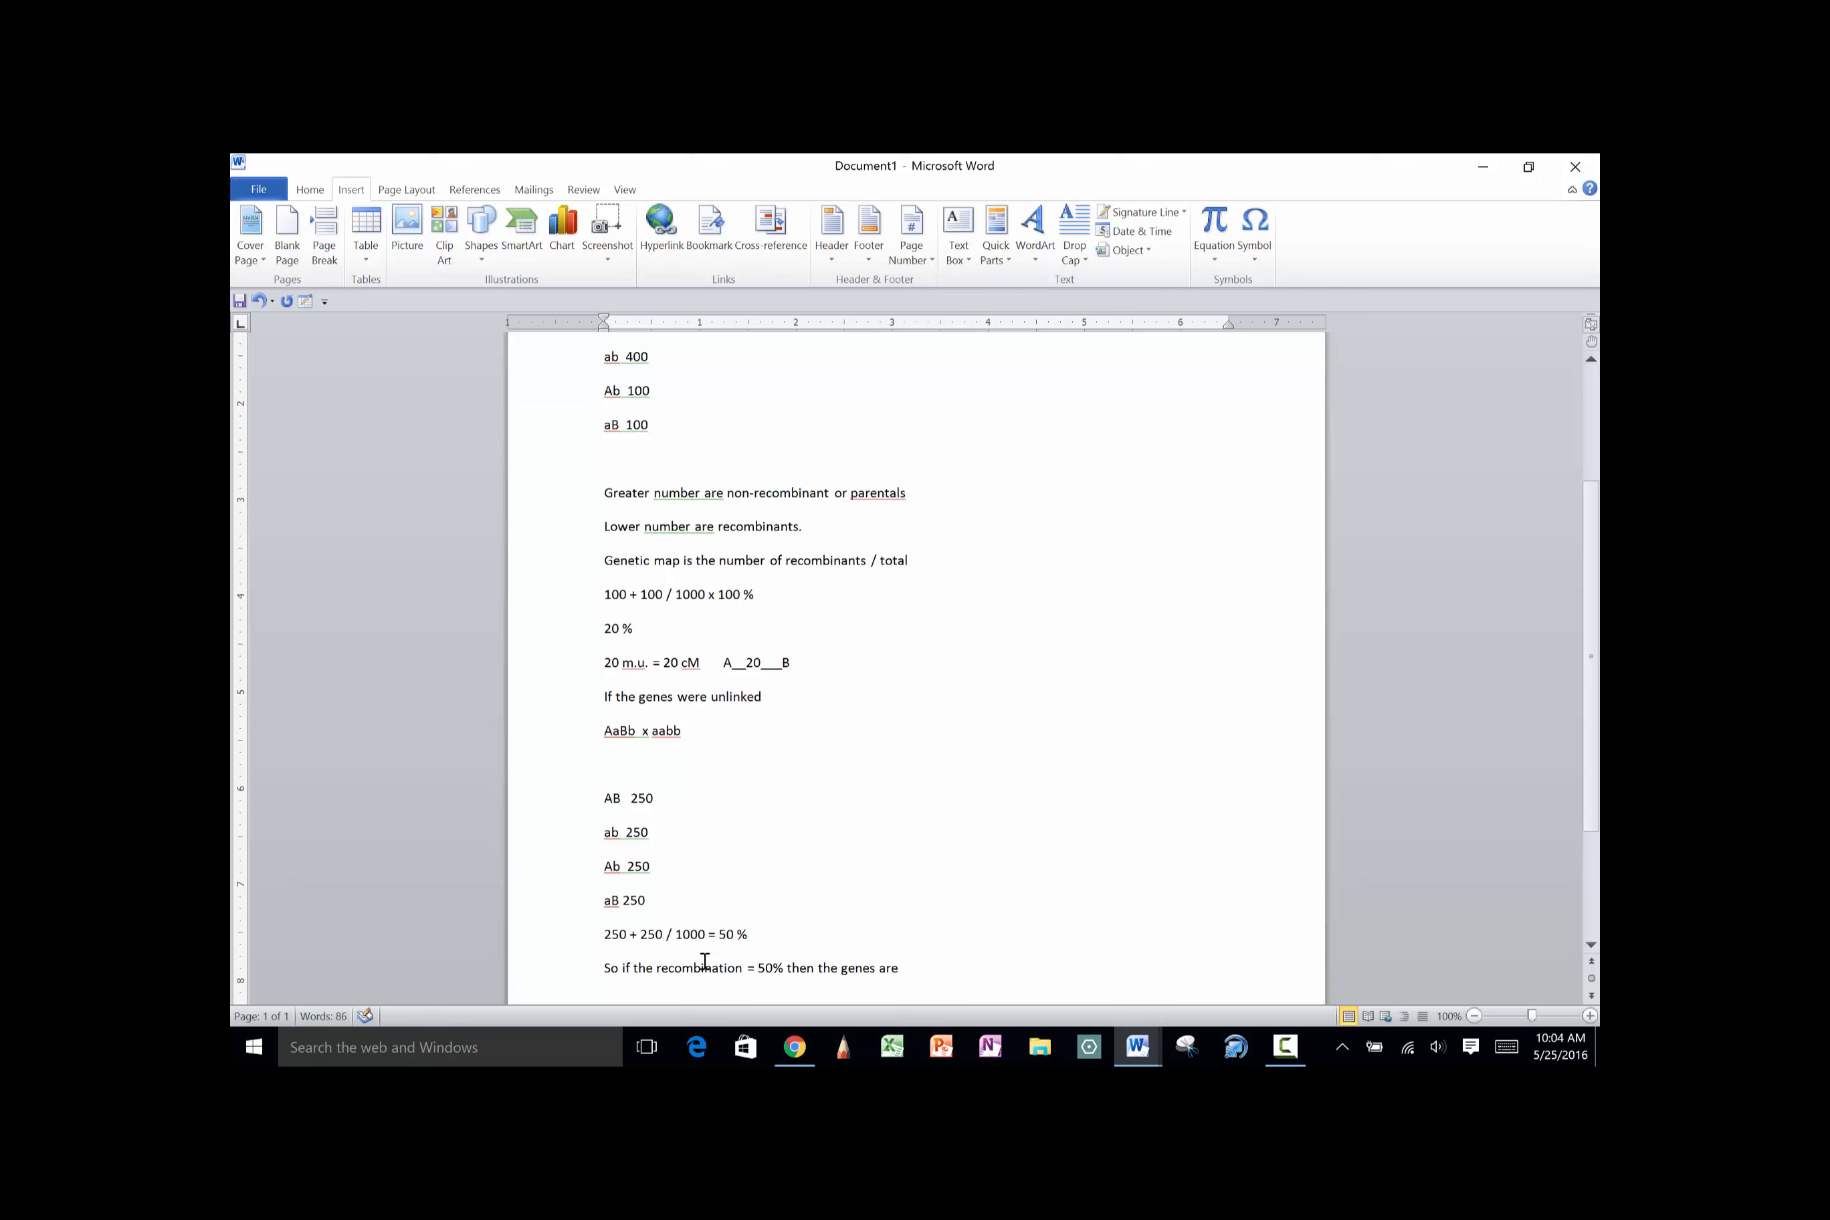
pyautogui.write(' unlikne')
pyautogui.press('BackSpace')
pyautogui.press('BackSpace')
pyautogui.press('BackSpace')
pyautogui.write('nked')
pyautogui.press('Return')
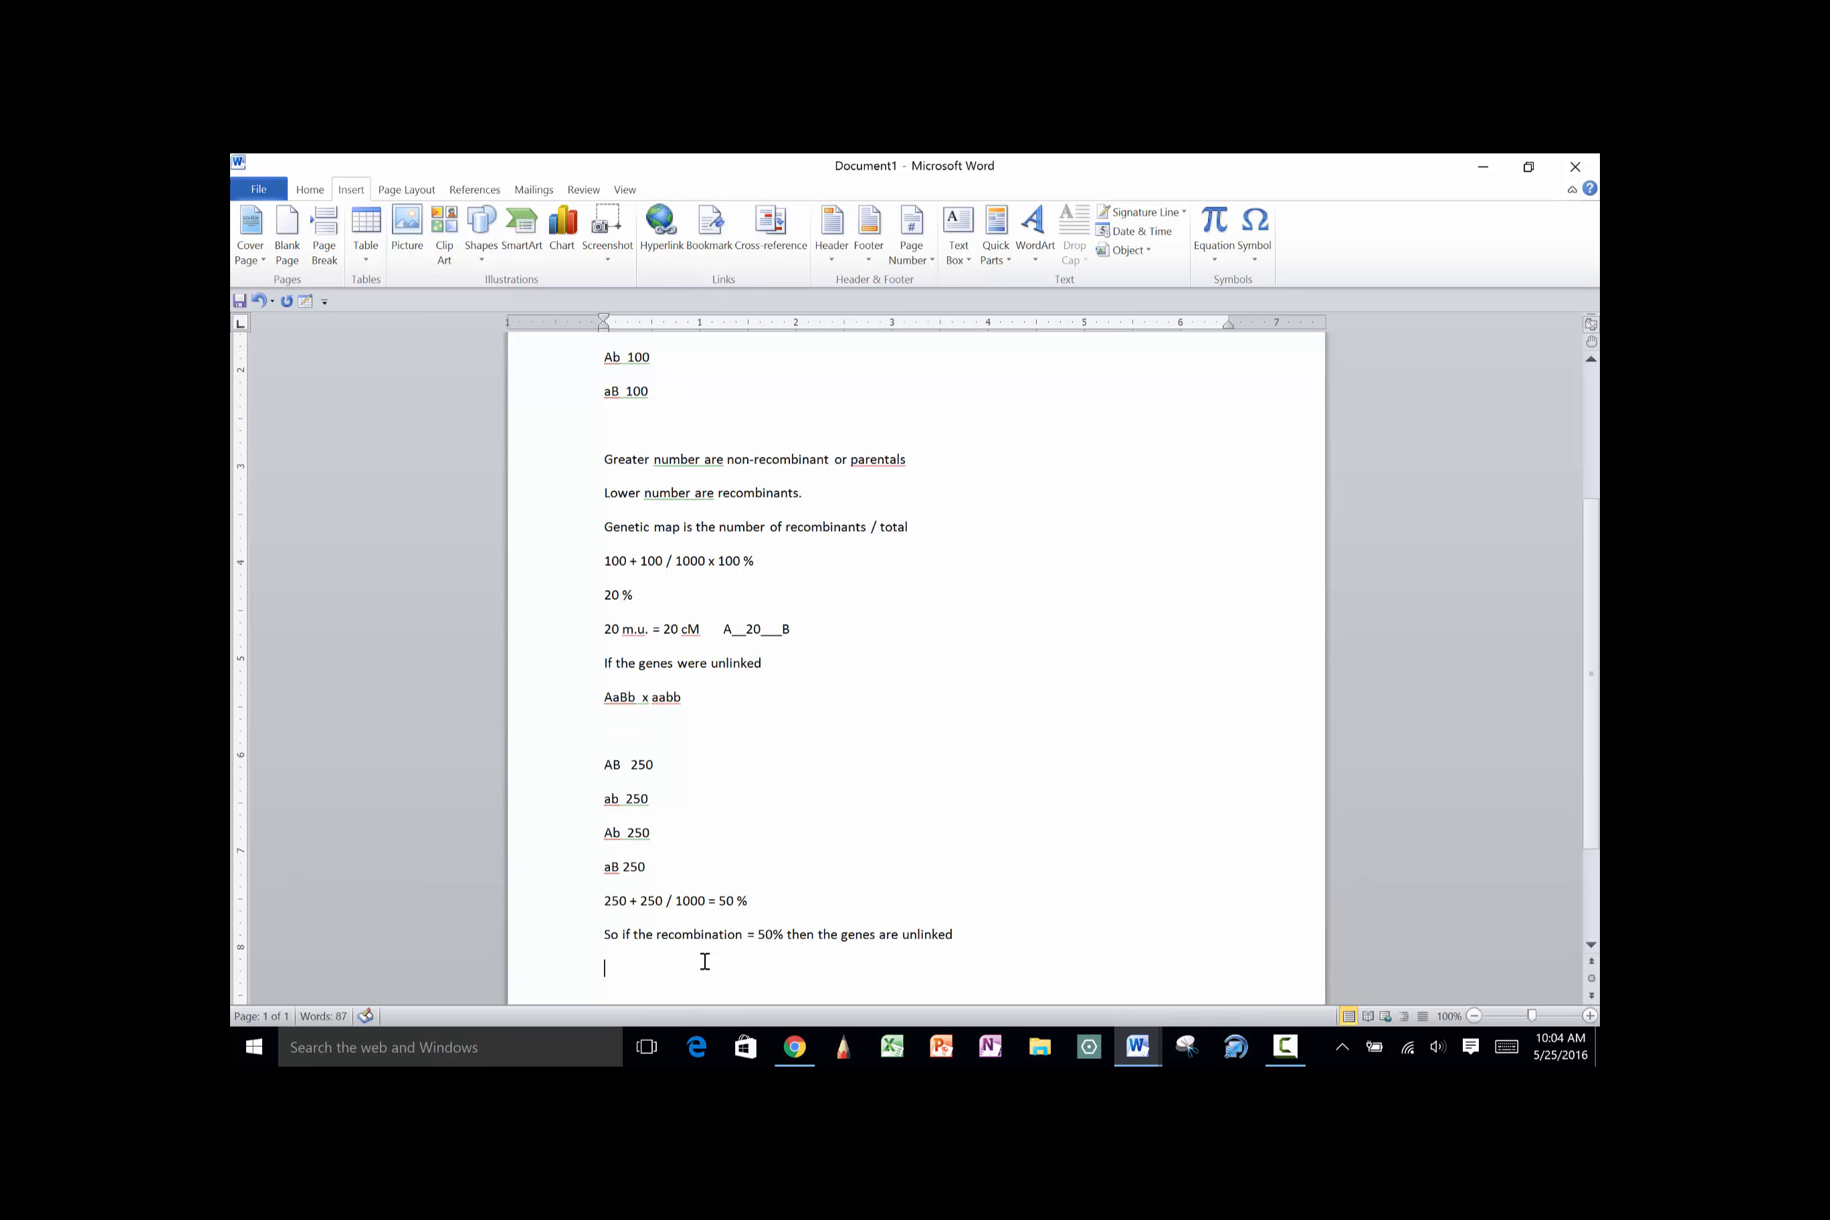
pyautogui.write('Or 1:1:1:1')
# Insert four blank lines above "If the genes were unlinked"
pyautogui.click(622, 972)
pyautogui.click(603, 661)
pyautogui.press('Return')
pyautogui.press('Return')
pyautogui.press('Return')
pyautogui.press('Return')
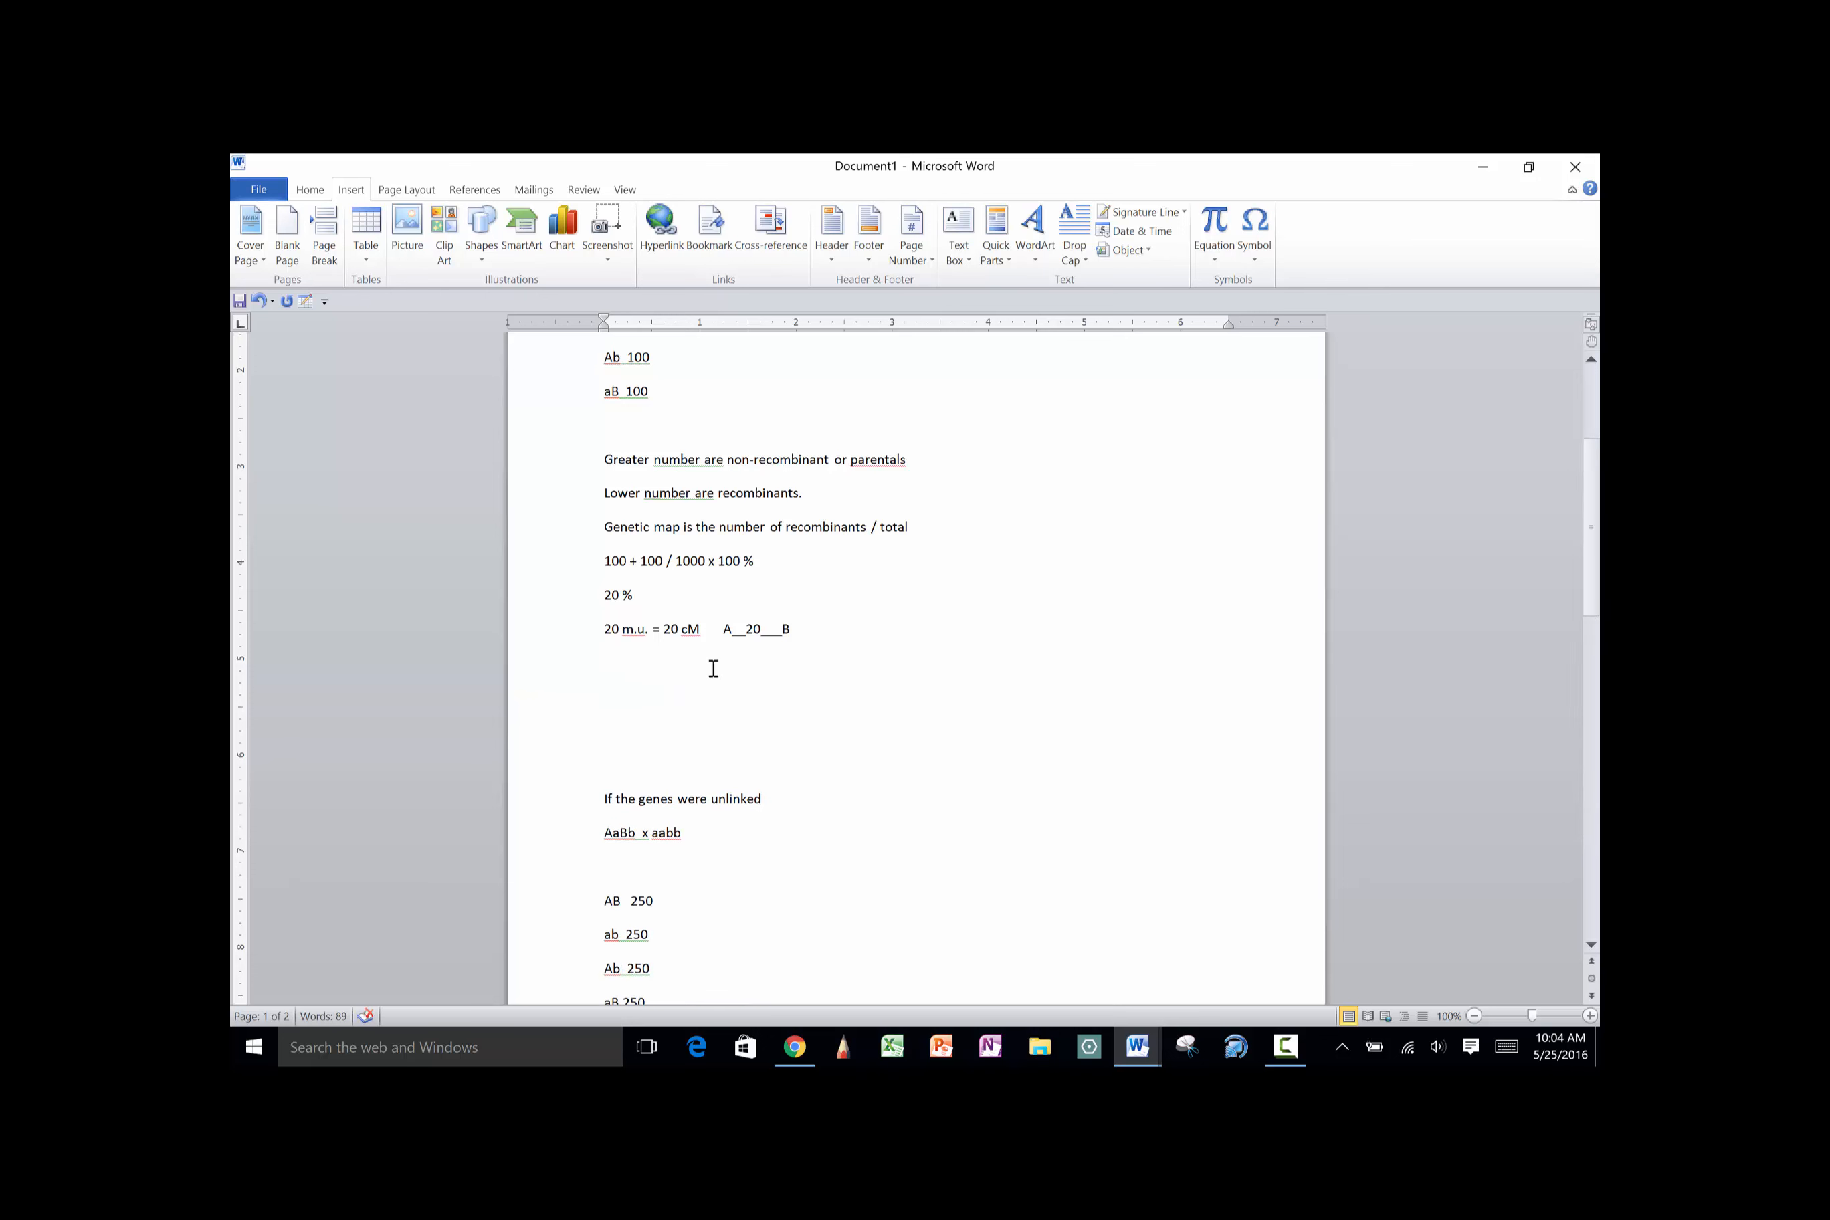
# Add the text map "B_10__C" on a new line below the 20 m.u. line
pyautogui.click(814, 633)
pyautogui.press('Return')
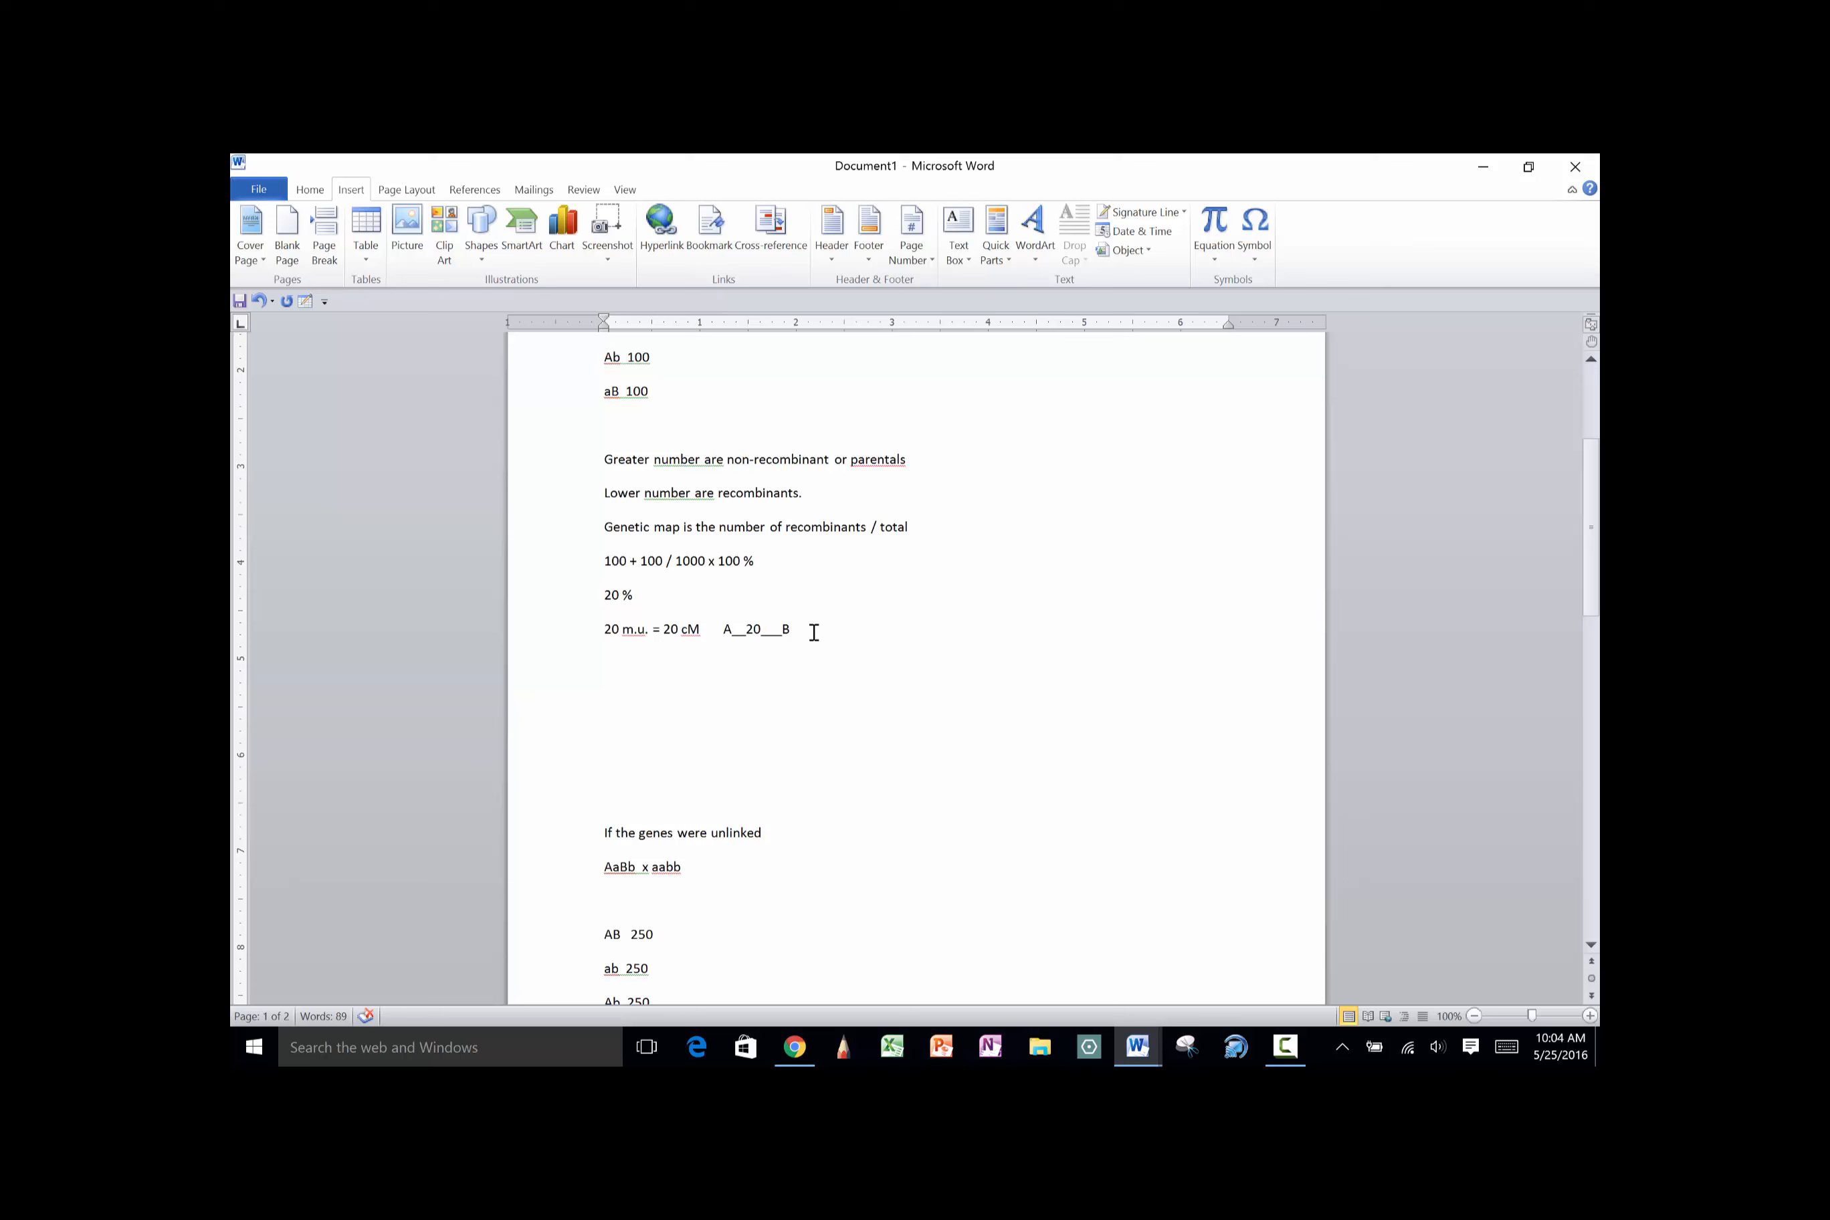
pyautogui.write('B___C10')
pyautogui.press('Right')
pyautogui.press('Right')
pyautogui.press('Right')
# Below the B–C map, write a combined map line joining A, B and C with underscores
pyautogui.press('Return')
pyautogui.press('Return')
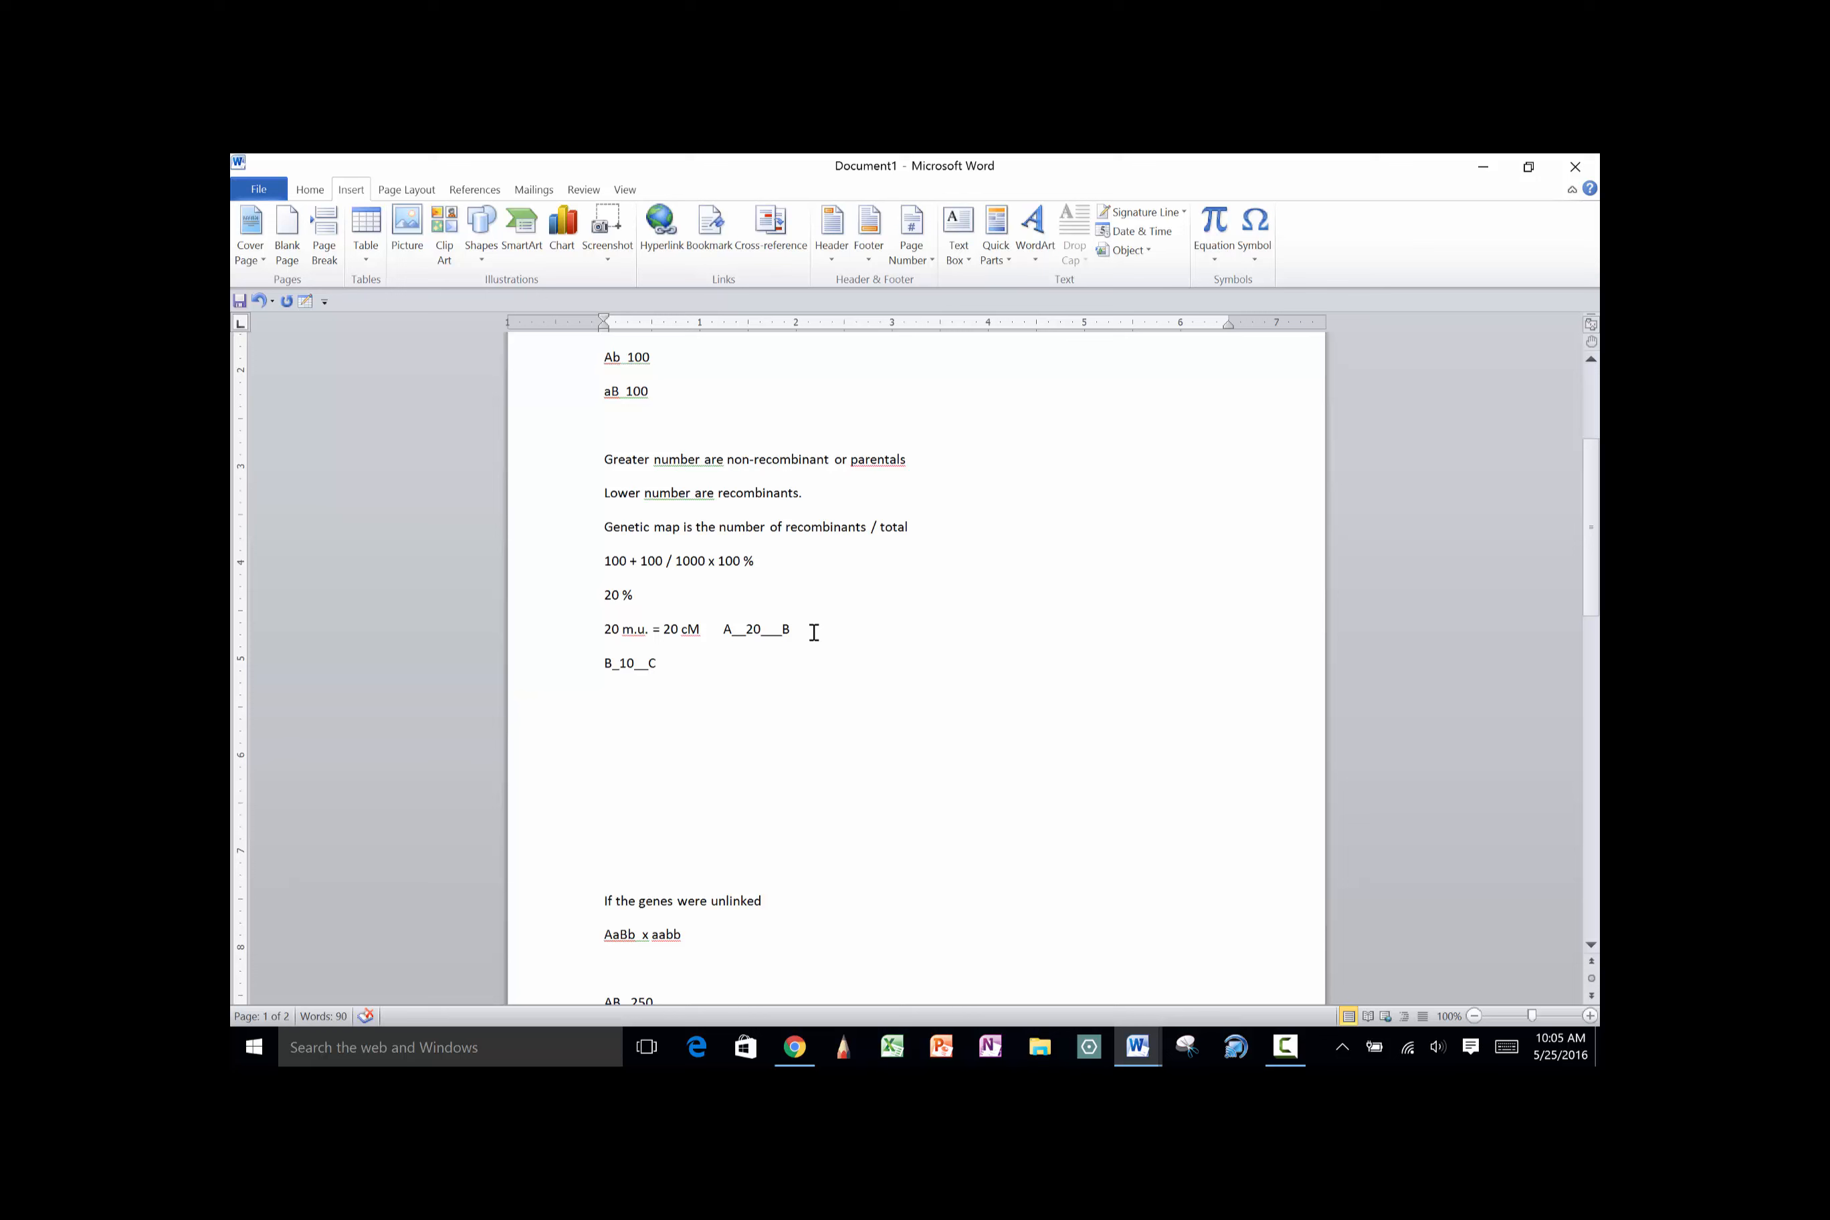
pyautogui.write('A')
pyautogui.press('BackSpace')
pyautogui.write('A____B')
pyautogui.write('____')
pyautogui.write('______C')
pyautogui.press('Left')
pyautogui.press('Left')
pyautogui.press('Left')
pyautogui.press('Left')
pyautogui.press('Left')
pyautogui.press('Left')
pyautogui.press('Left')
pyautogui.write('10')
pyautogui.press('BackSpace')
pyautogui.press('BackSpace')
# Adjust the underscores in the combined A–B–C map and label the A–B distance 20
pyautogui.click(720, 725)
pyautogui.press('BackSpace')
pyautogui.press('BackSpace')
pyautogui.press('BackSpace')
pyautogui.press('BackSpace')
pyautogui.press('BackSpace')
pyautogui.press('BackSpace')
pyautogui.press('BackSpace')
pyautogui.doubleClick(634, 739)
pyautogui.click(636, 744)
pyautogui.write('___')
pyautogui.press('Left')
pyautogui.press('Left')
pyautogui.write('20')
# Label the B–C distance 10 in the combined map so it reads "A__20_____B_10__C"
pyautogui.press('Right')
pyautogui.press('Right')
pyautogui.press('Right')
pyautogui.press('Right')
pyautogui.press('Right')
pyautogui.press('Right')
pyautogui.press('Right')
pyautogui.write('10')
pyautogui.press('Right')
pyautogui.press('Right')
pyautogui.press('Right')
# On the combined map line, well after "A__20_____B_10__C", write A and B joined by underscores
pyautogui.press('Tab')
pyautogui.press('Tab')
pyautogui.press('Tab')
pyautogui.press('Tab')
pyautogui.press('Tab')
pyautogui.write('A')
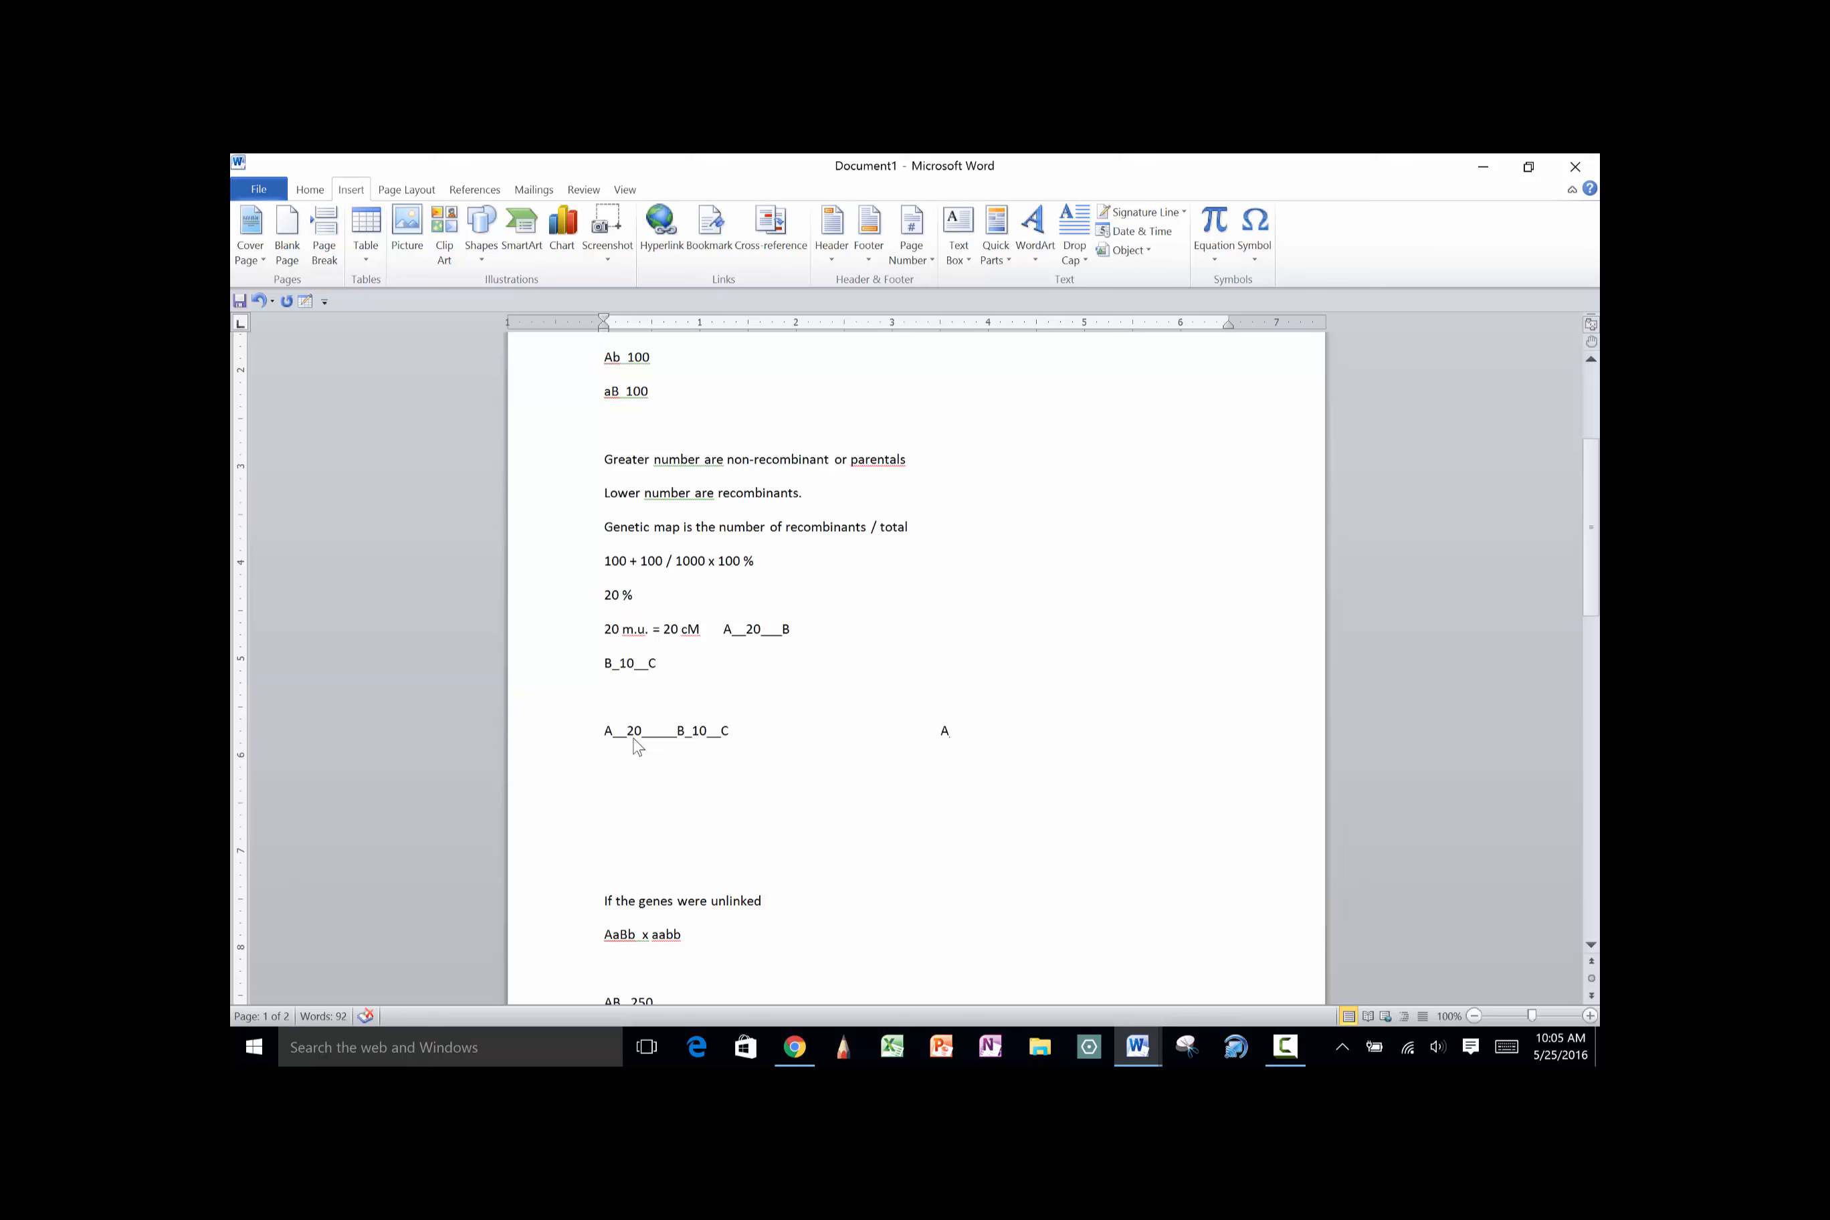
pyautogui.write('____')
pyautogui.write('_________B')
# Insert gene C among the underscores between A and B in the second map
pyautogui.press('Left')
pyautogui.press('Left')
pyautogui.press('Left')
pyautogui.press('Left')
pyautogui.press('Left')
pyautogui.press('Left')
pyautogui.write('C')
# Label the second map's C–B distance 10 and place the A–B distance 20 on the line beneath it
pyautogui.press('Left')
pyautogui.press('Left')
pyautogui.press('Left')
pyautogui.press('Down')
pyautogui.press('BackSpace')
pyautogui.press('BackSpace')
pyautogui.write('20')
pyautogui.press('Up')
pyautogui.write('10')
# Below the first combined map, write "A___C = 30" with blank lines separating it from the map
pyautogui.click(621, 810)
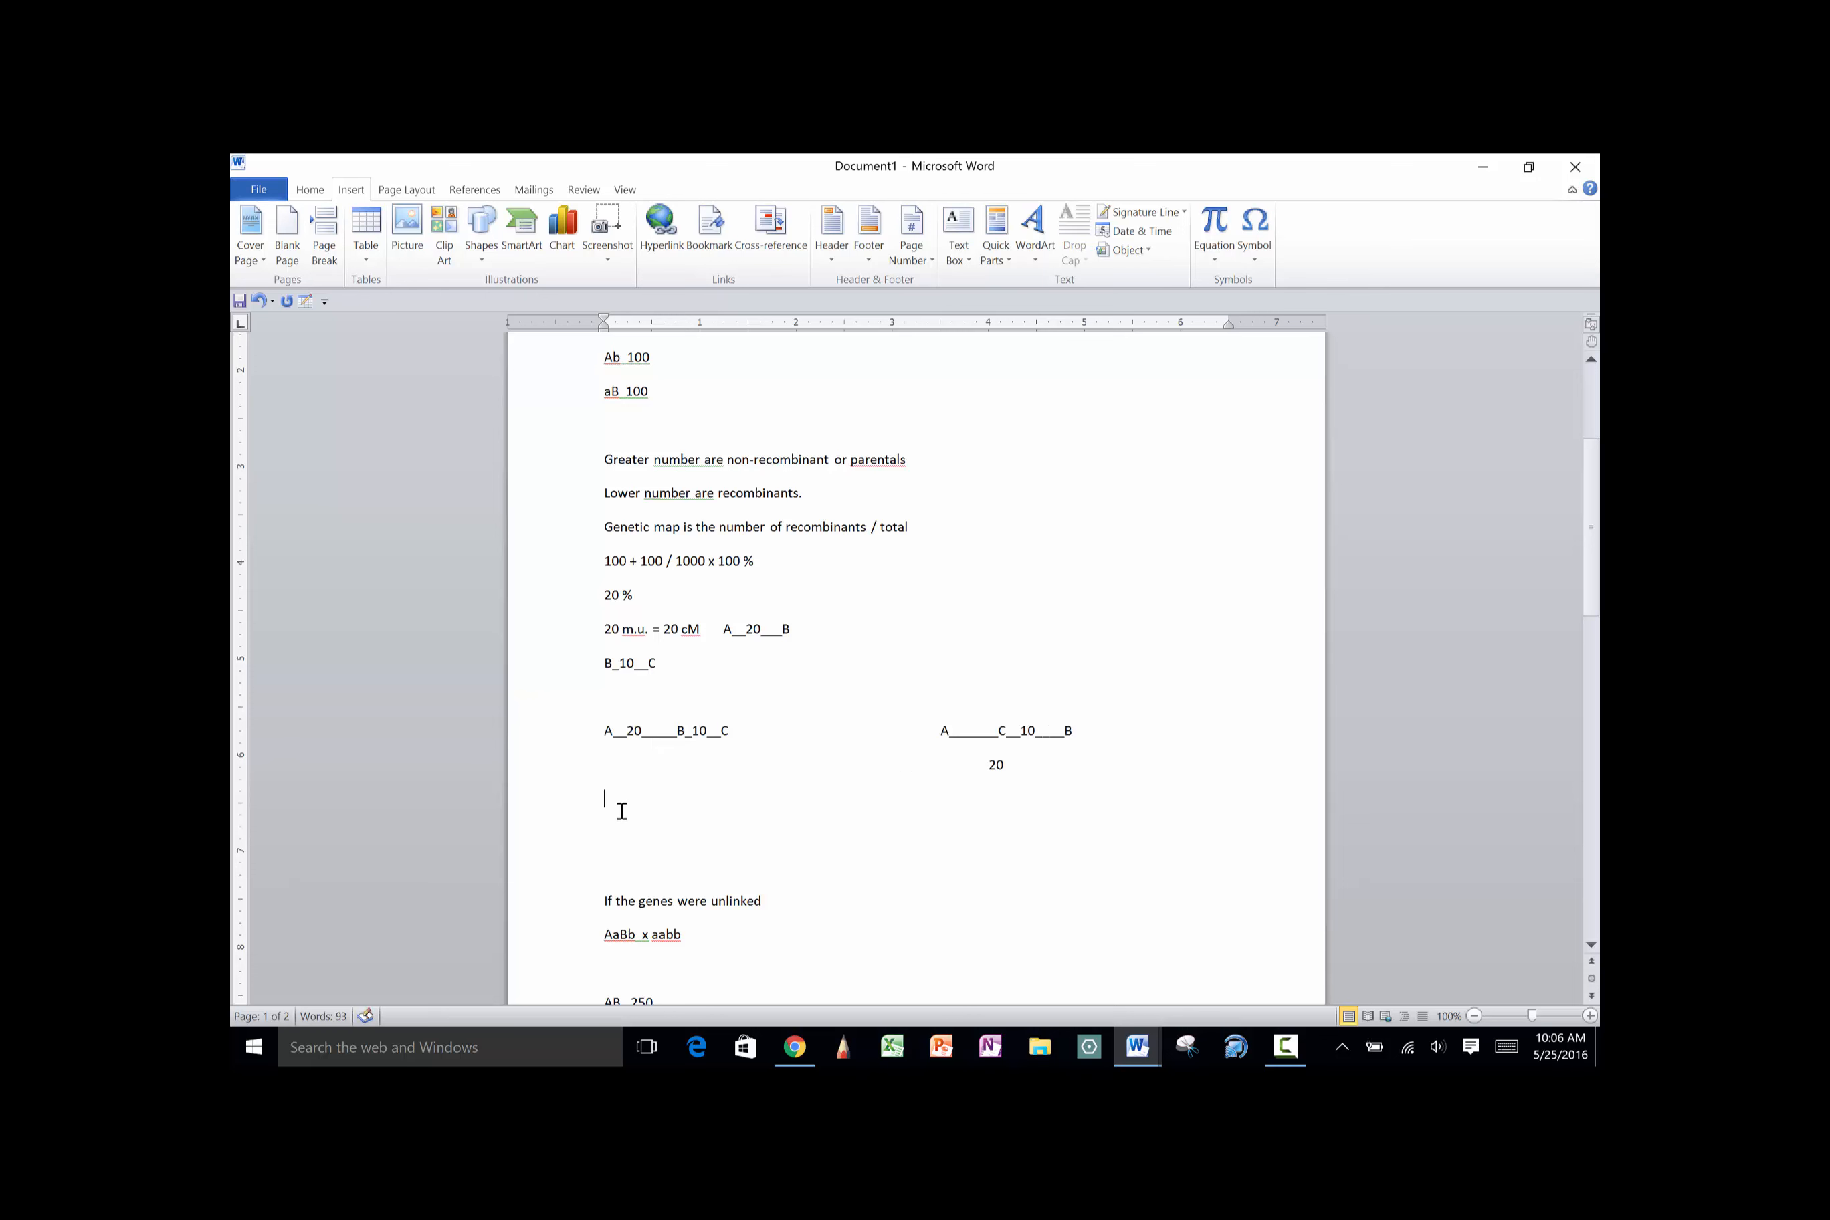
pyautogui.write('A___C')
pyautogui.click(601, 798)
pyautogui.press('Return')
pyautogui.press('Return')
pyautogui.click(601, 799)
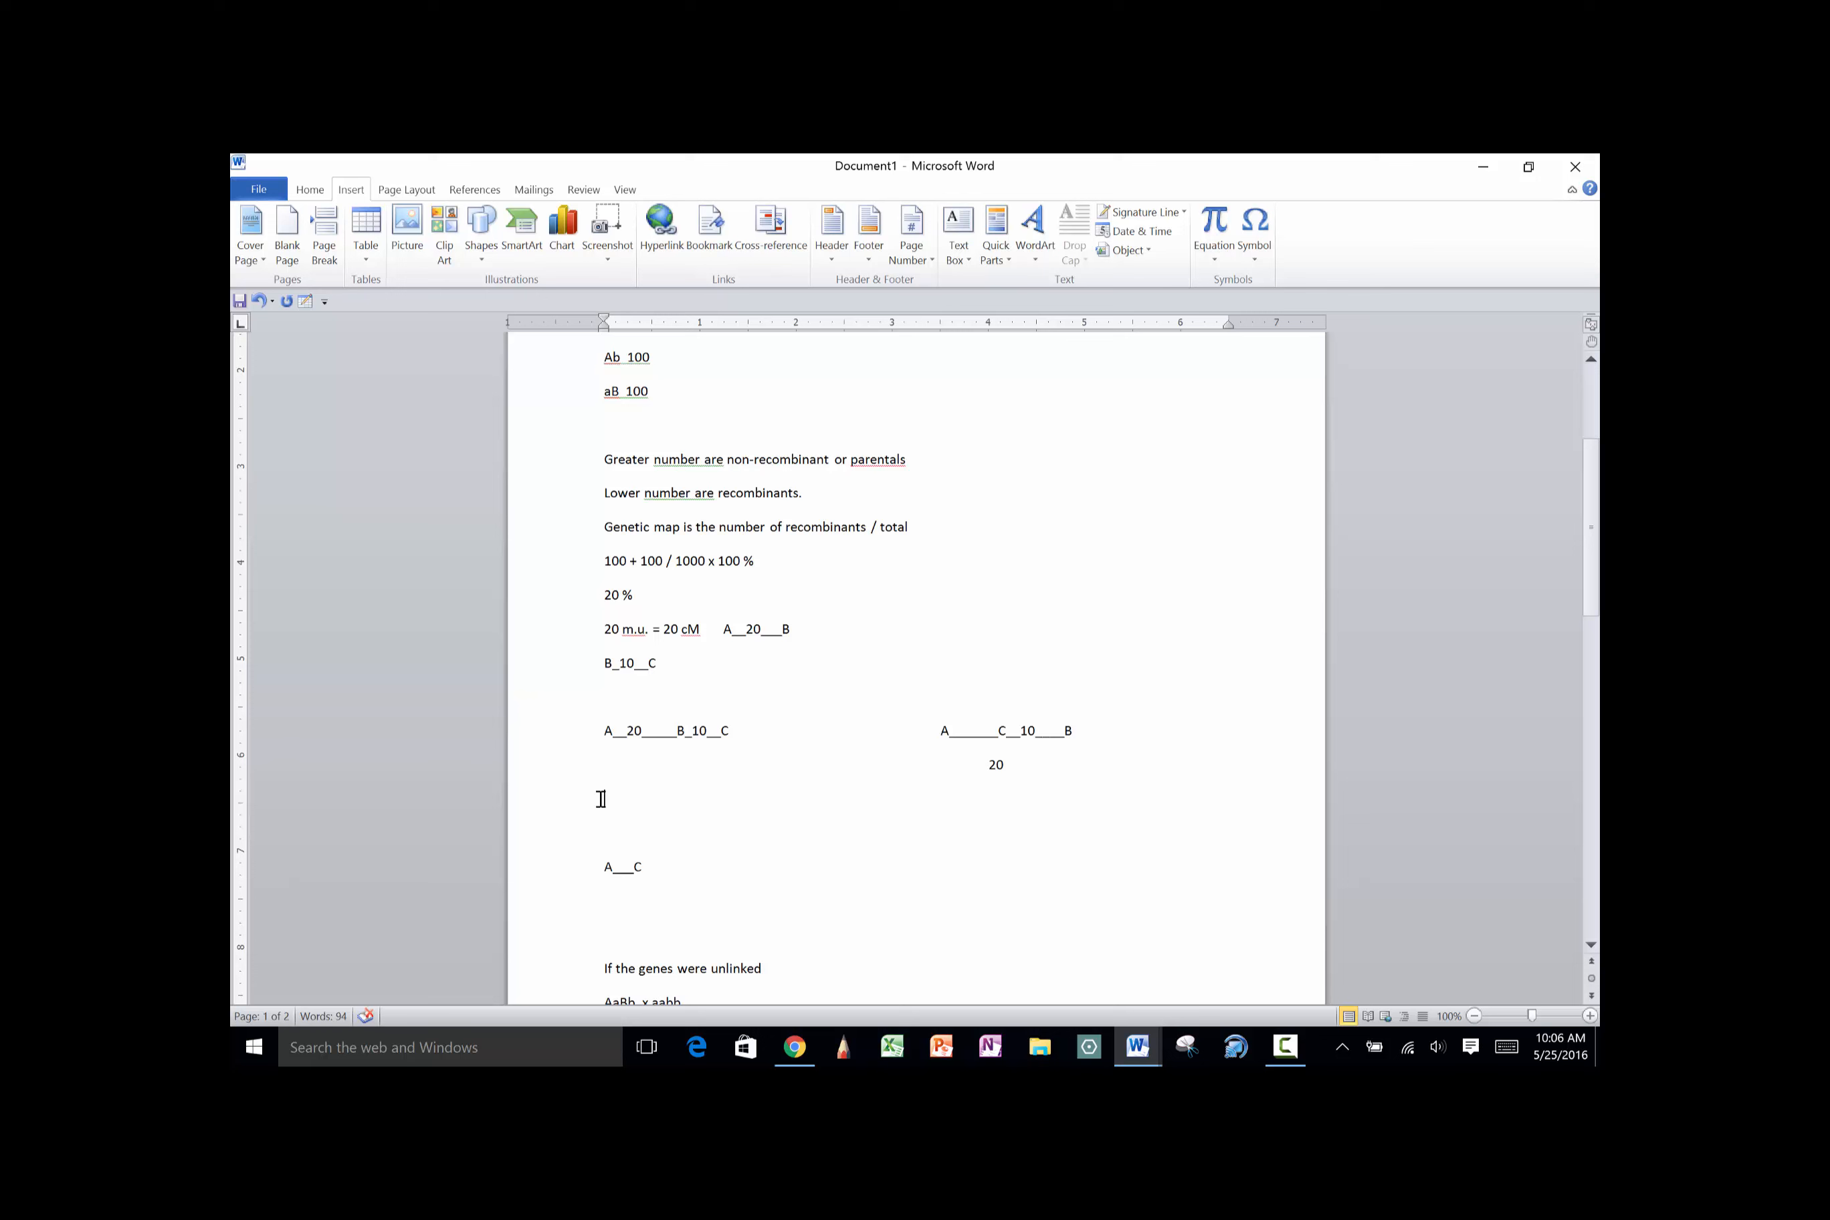
pyautogui.press('Down')
pyautogui.press('Down')
pyautogui.press('BackSpace')
pyautogui.press('End')
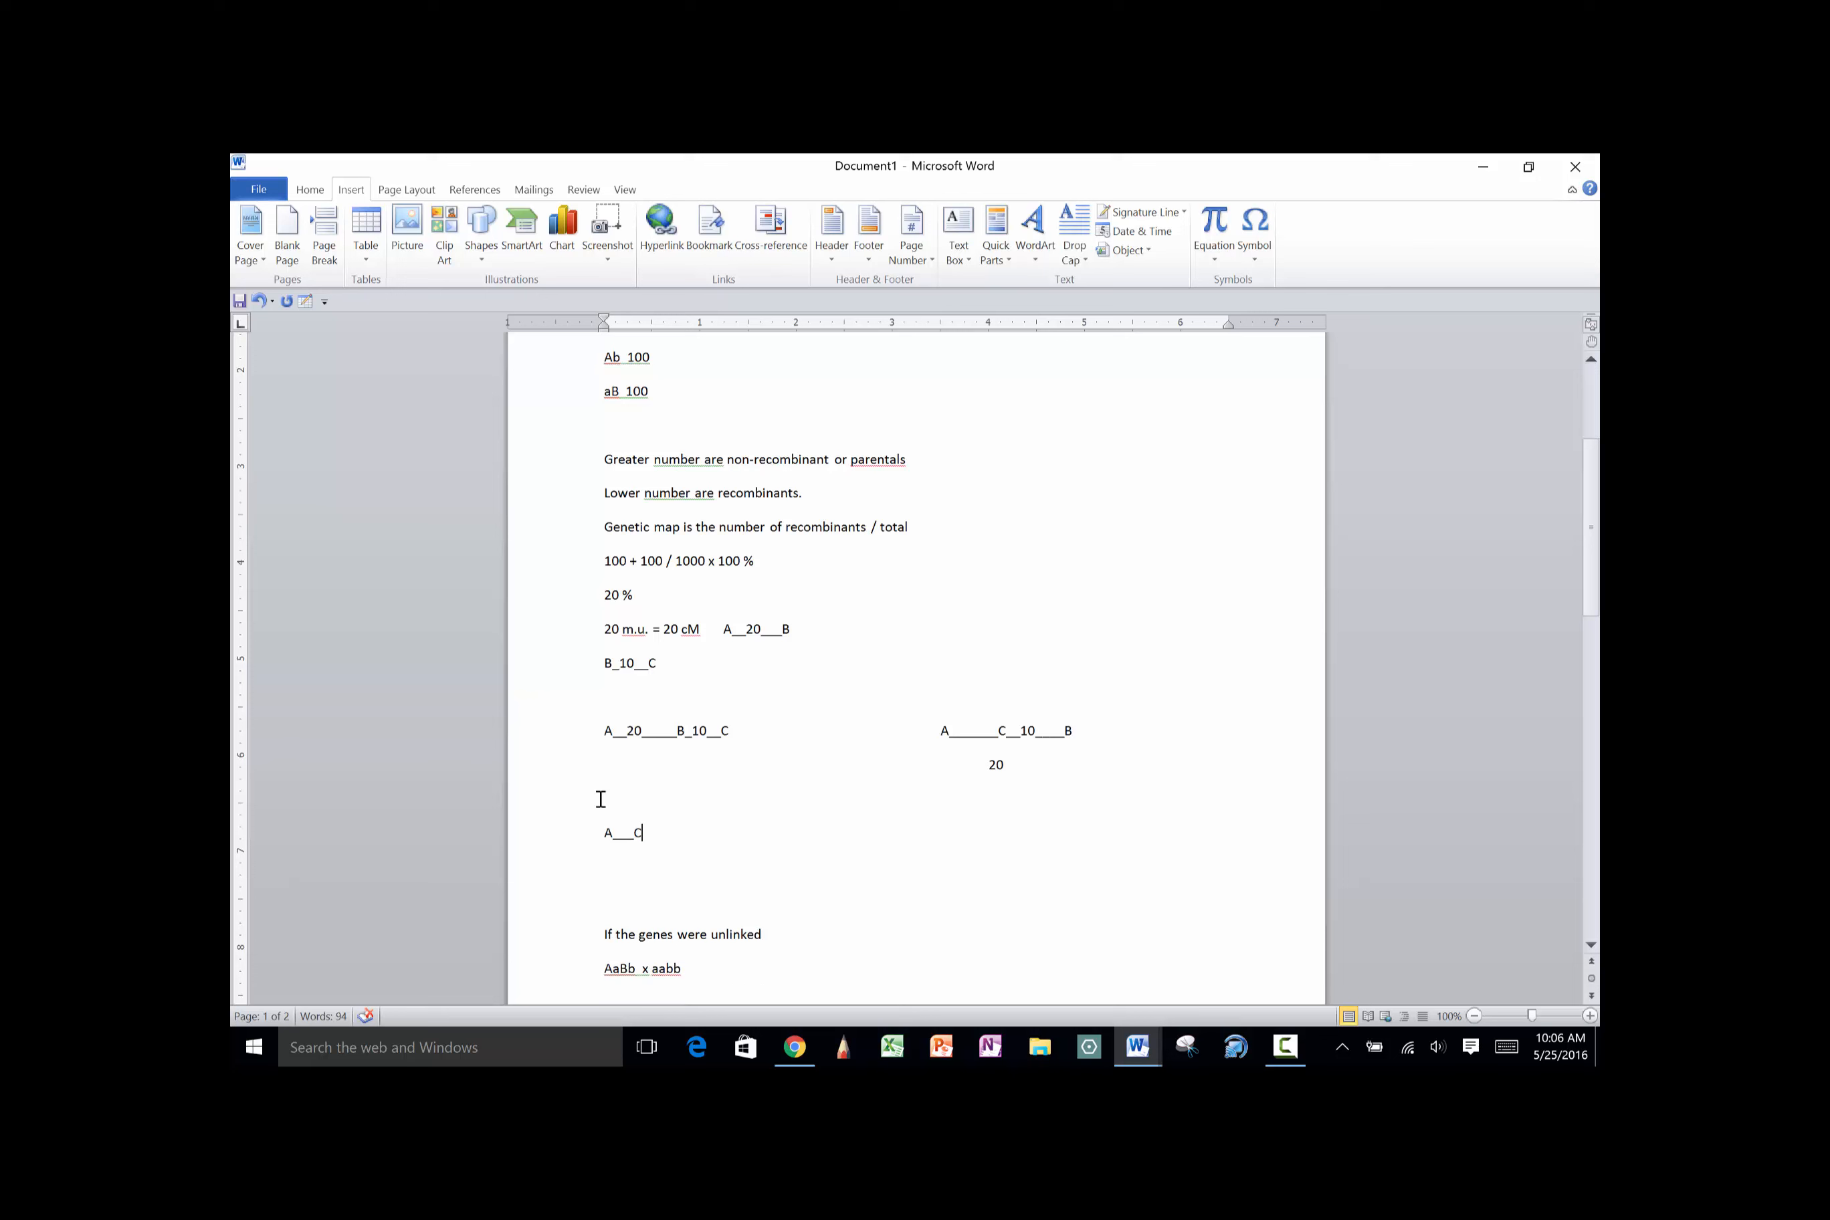
pyautogui.write('= 30')
# On the same line, below the second combined map, write "A______C = 10"
pyautogui.write('A______C 10')
pyautogui.press('Left')
pyautogui.write('=')
# Move the "A__20___B" map onto its own line below "20 m.u. = 20 cM", keeping a blank line above the combined maps
pyautogui.press('Return')
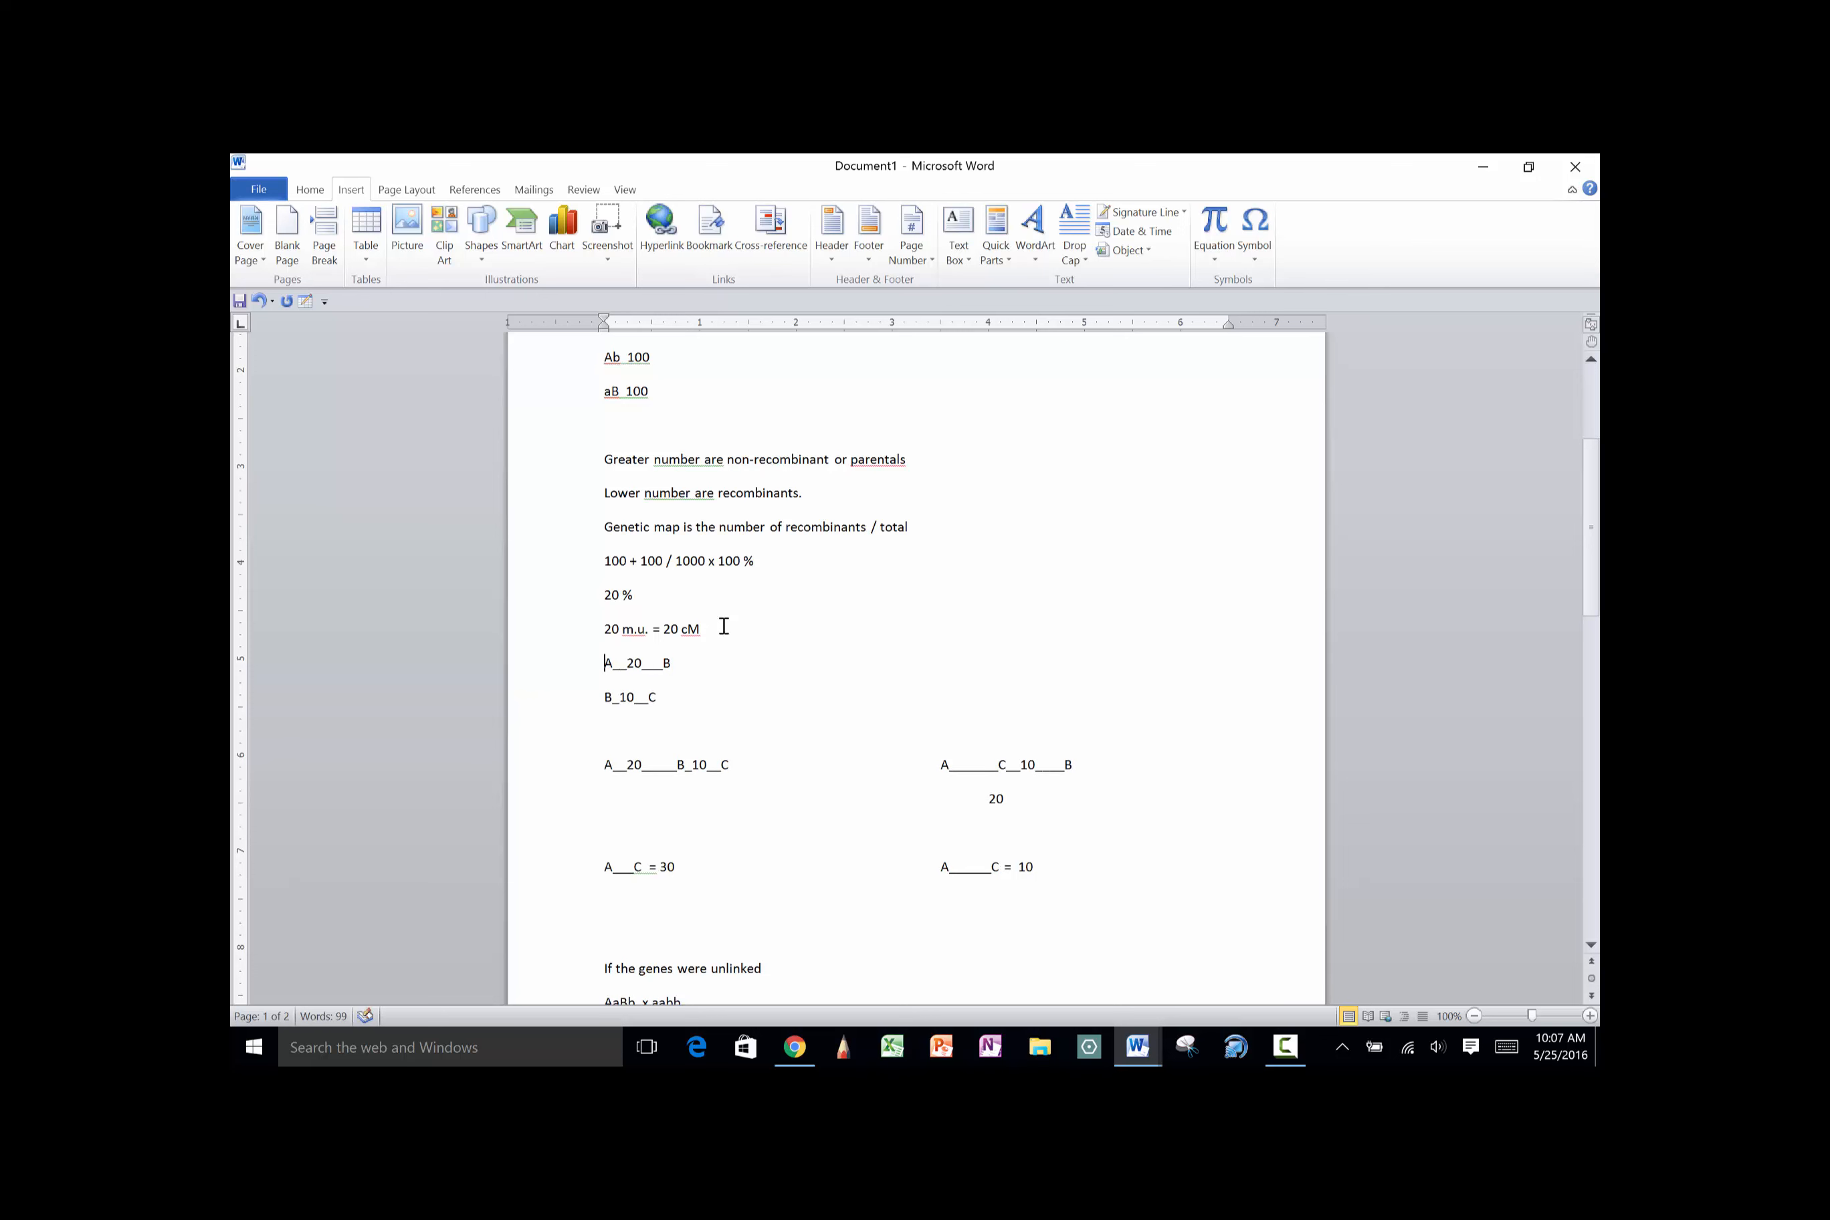
pyautogui.click(601, 766)
pyautogui.press('BackSpace')
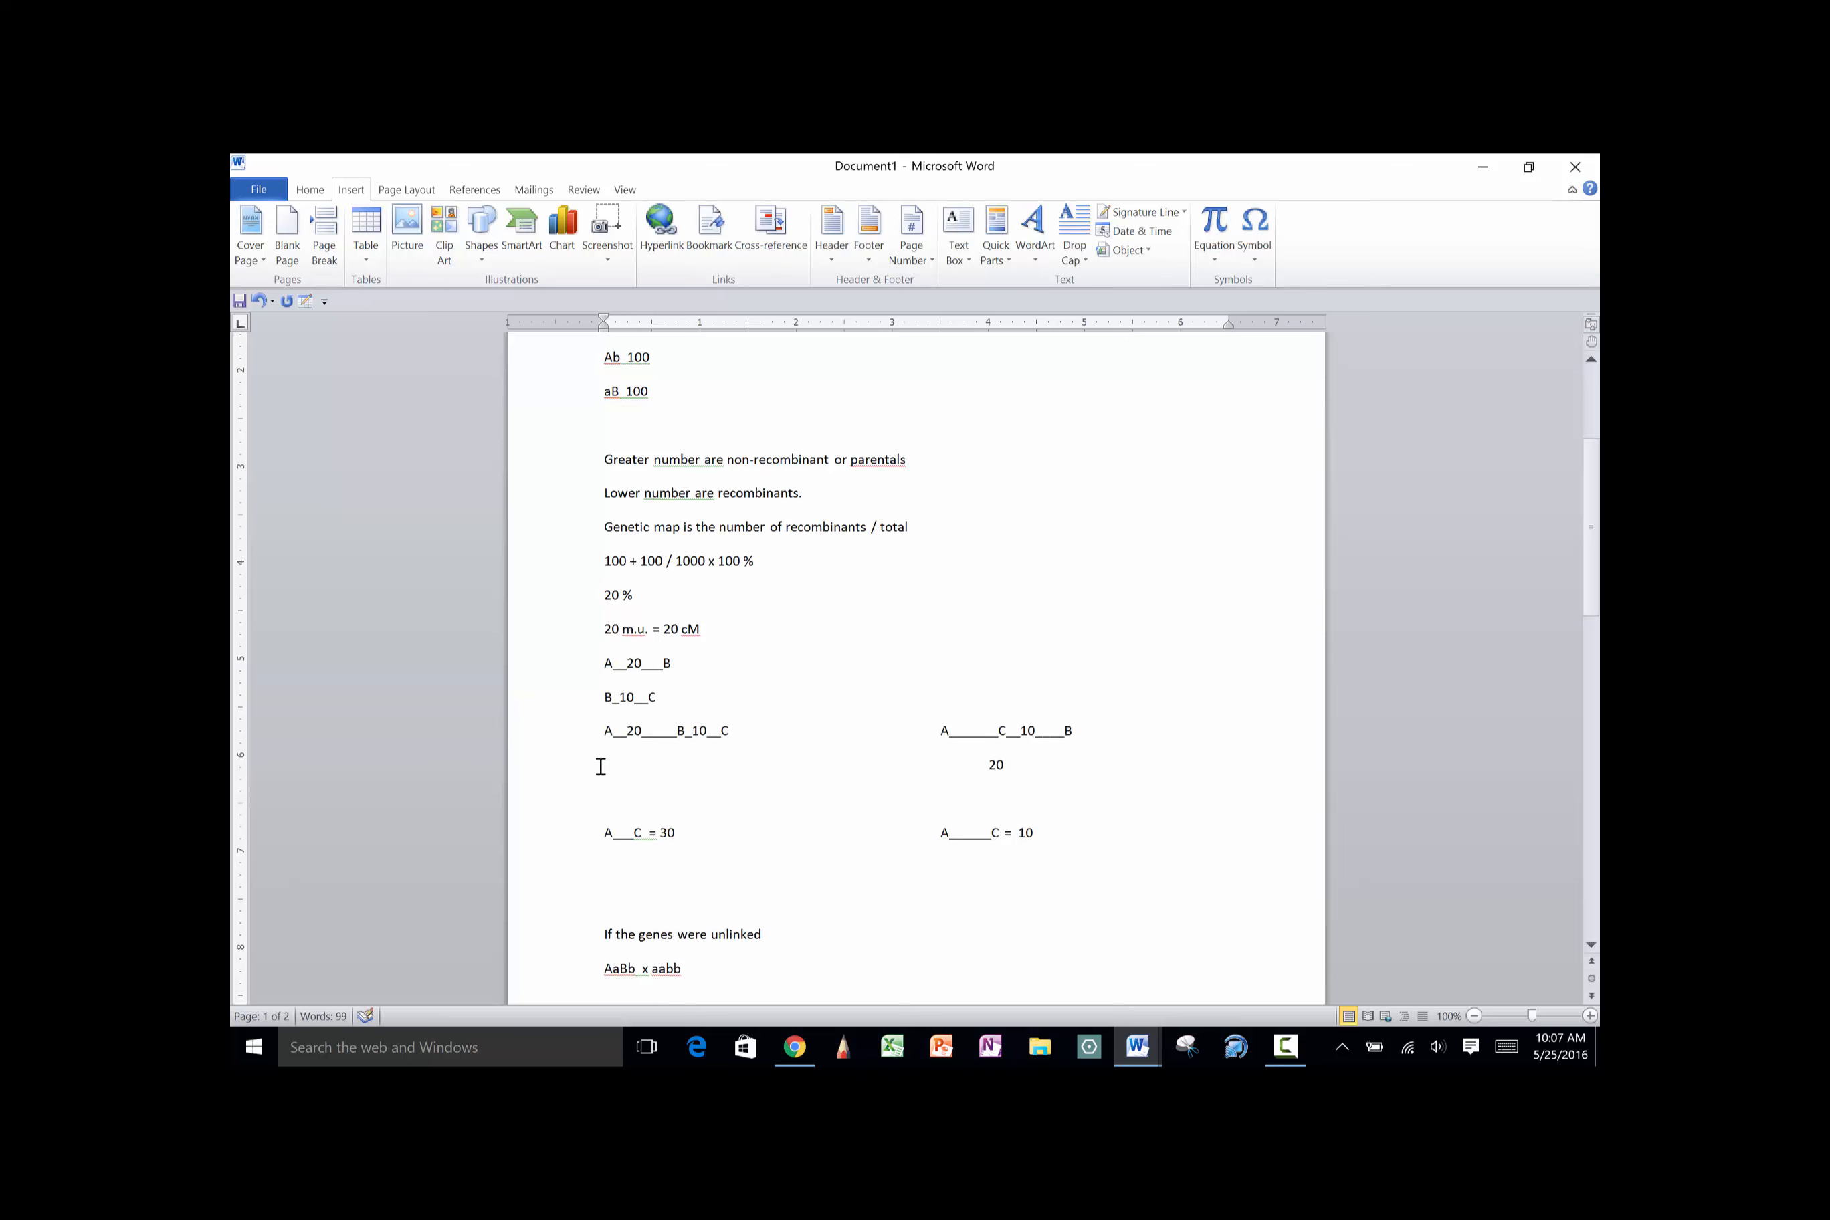
pyautogui.press('Return')
# Remove one blank line above "A___C = 30" and another above "If the genes were unlinked"
pyautogui.press('Down')
pyautogui.press('Down')
pyautogui.press('Down')
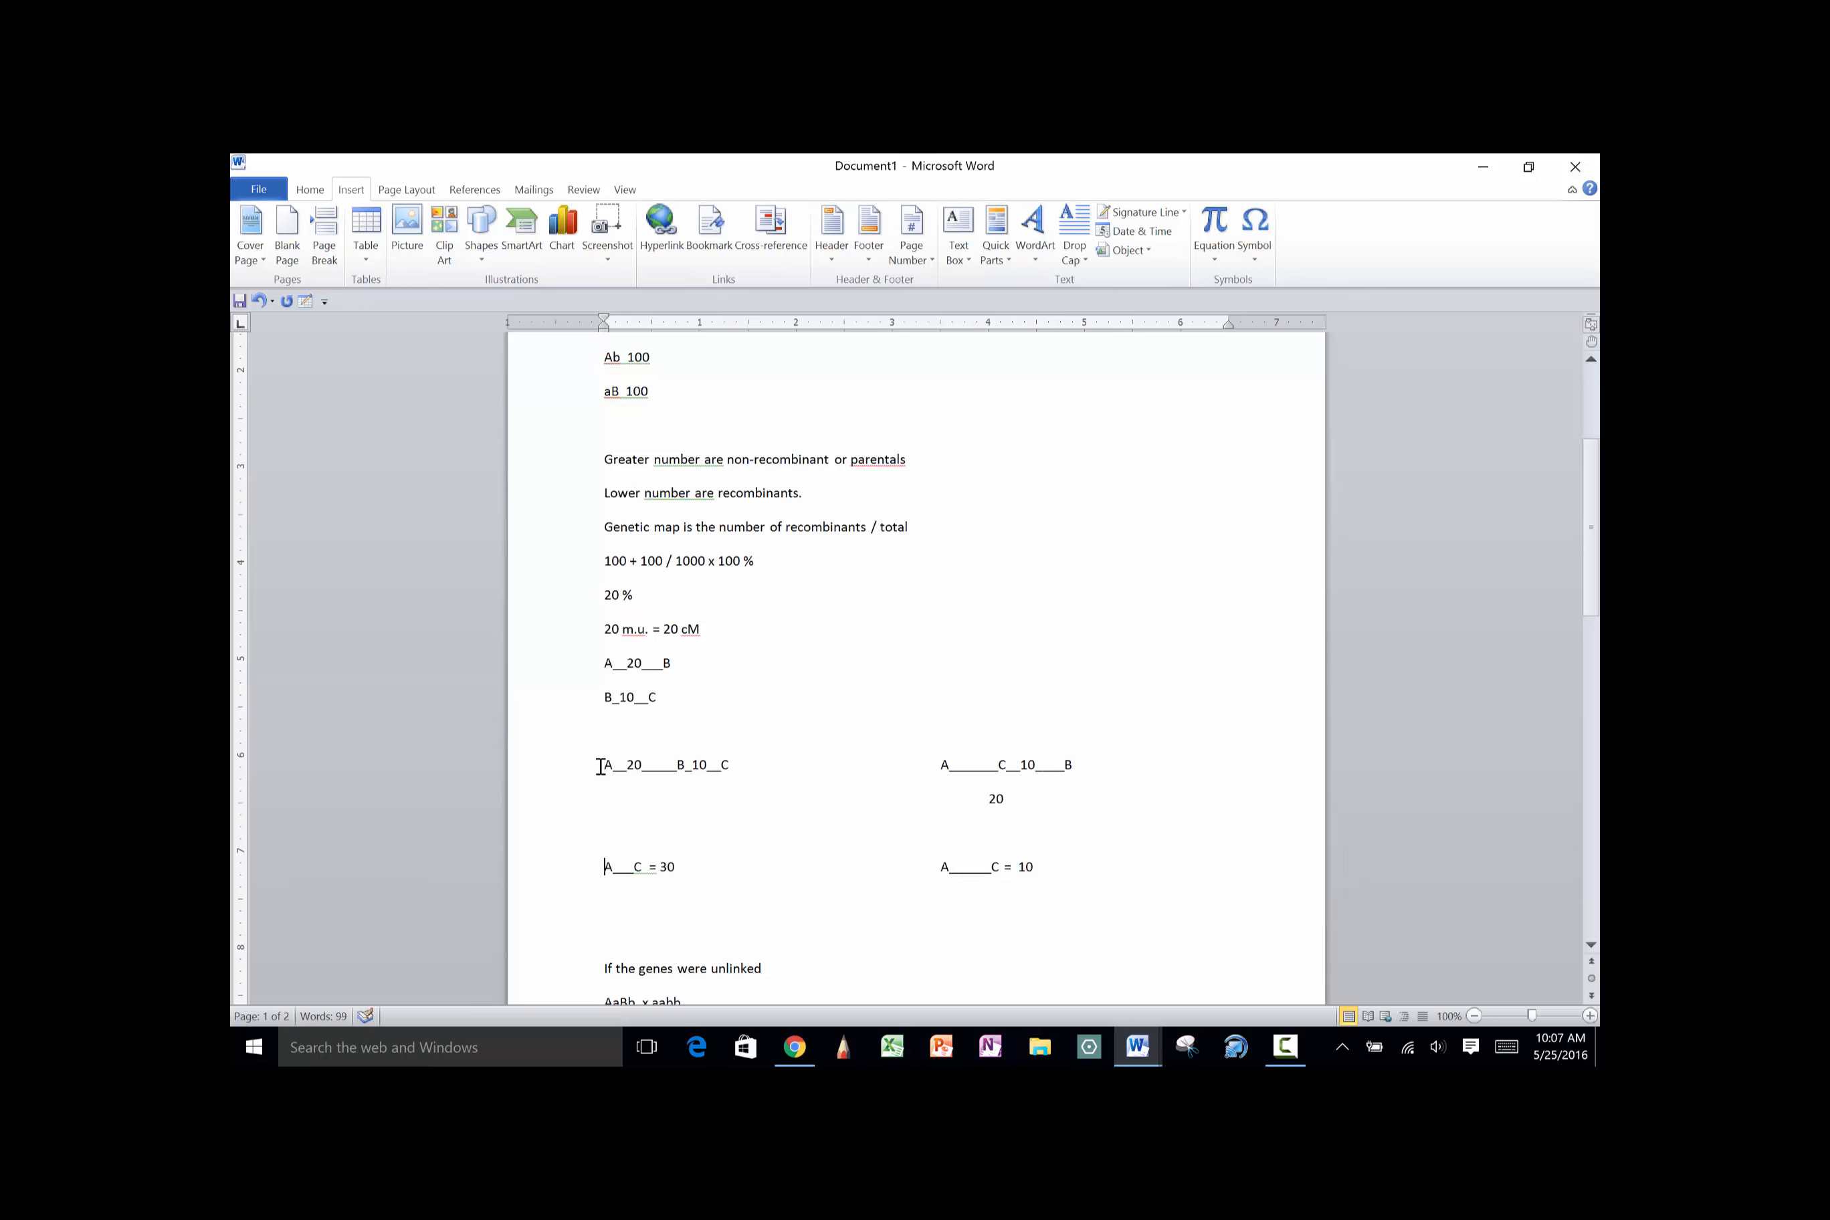
pyautogui.press('BackSpace')
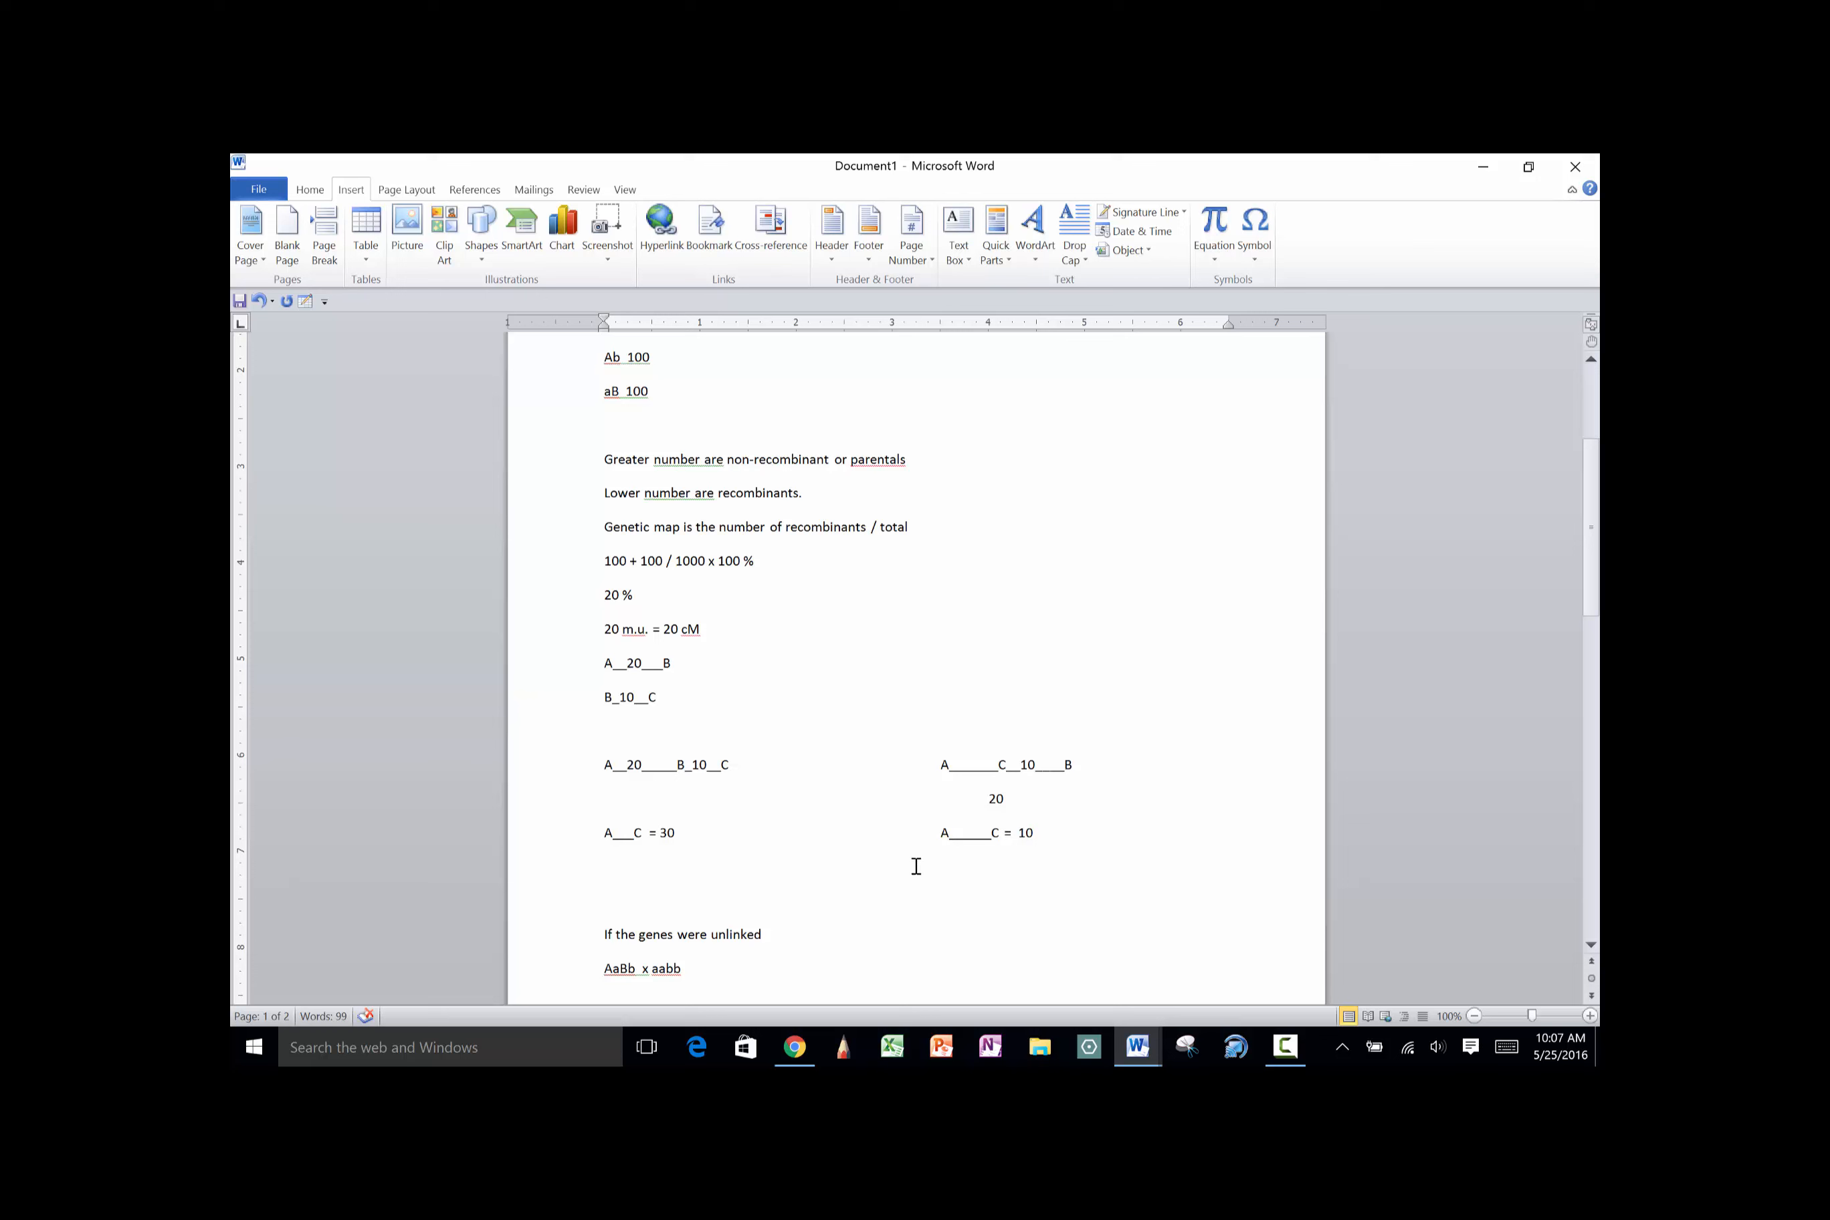
pyautogui.click(603, 935)
pyautogui.press('BackSpace')
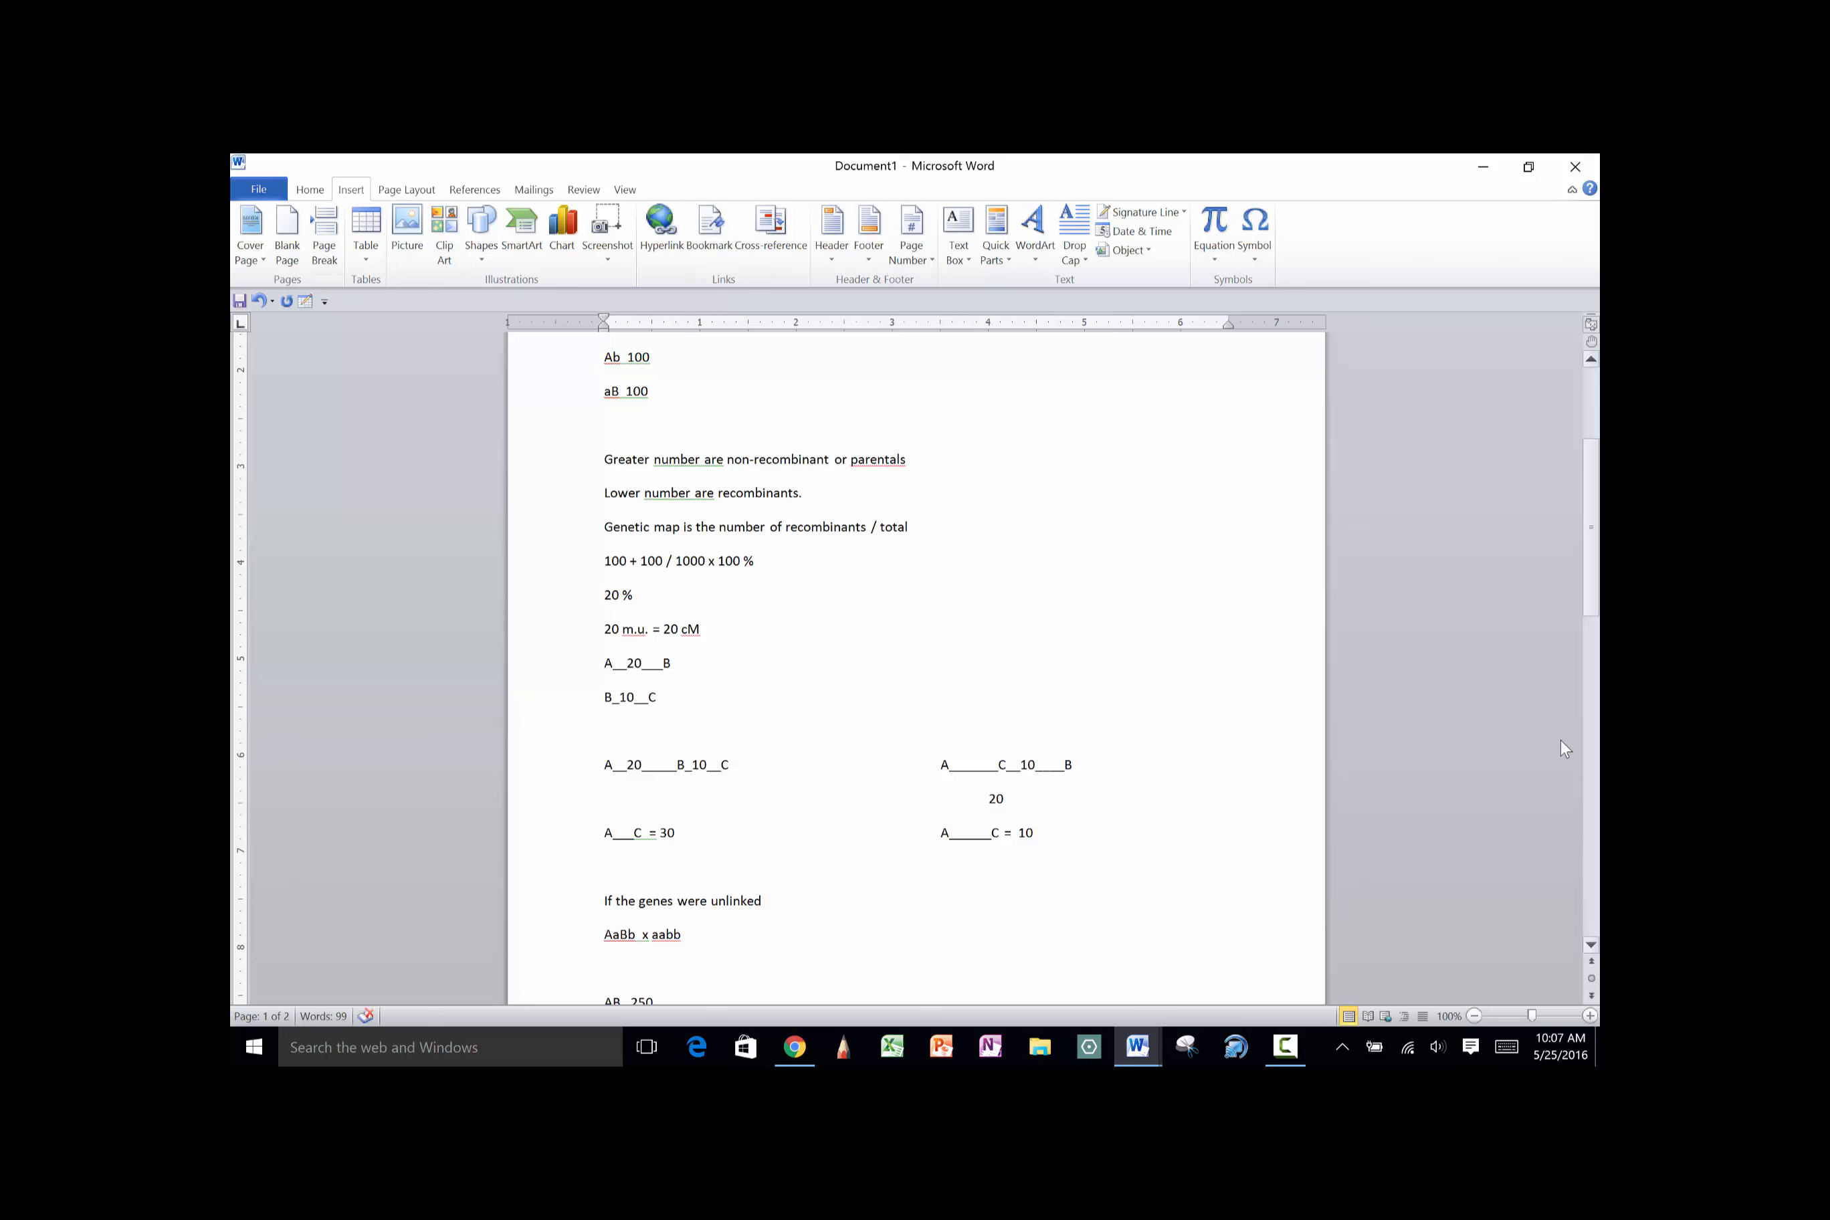
# Insert six blank lines before "If the genes were unlinked" to push that section onto the second page
pyautogui.moveTo(1589, 583); pyautogui.dragTo(1589, 677)
pyautogui.press('Return')
pyautogui.press('Return')
pyautogui.press('Return')
pyautogui.press('Return')
pyautogui.press('Return')
pyautogui.press('Return')
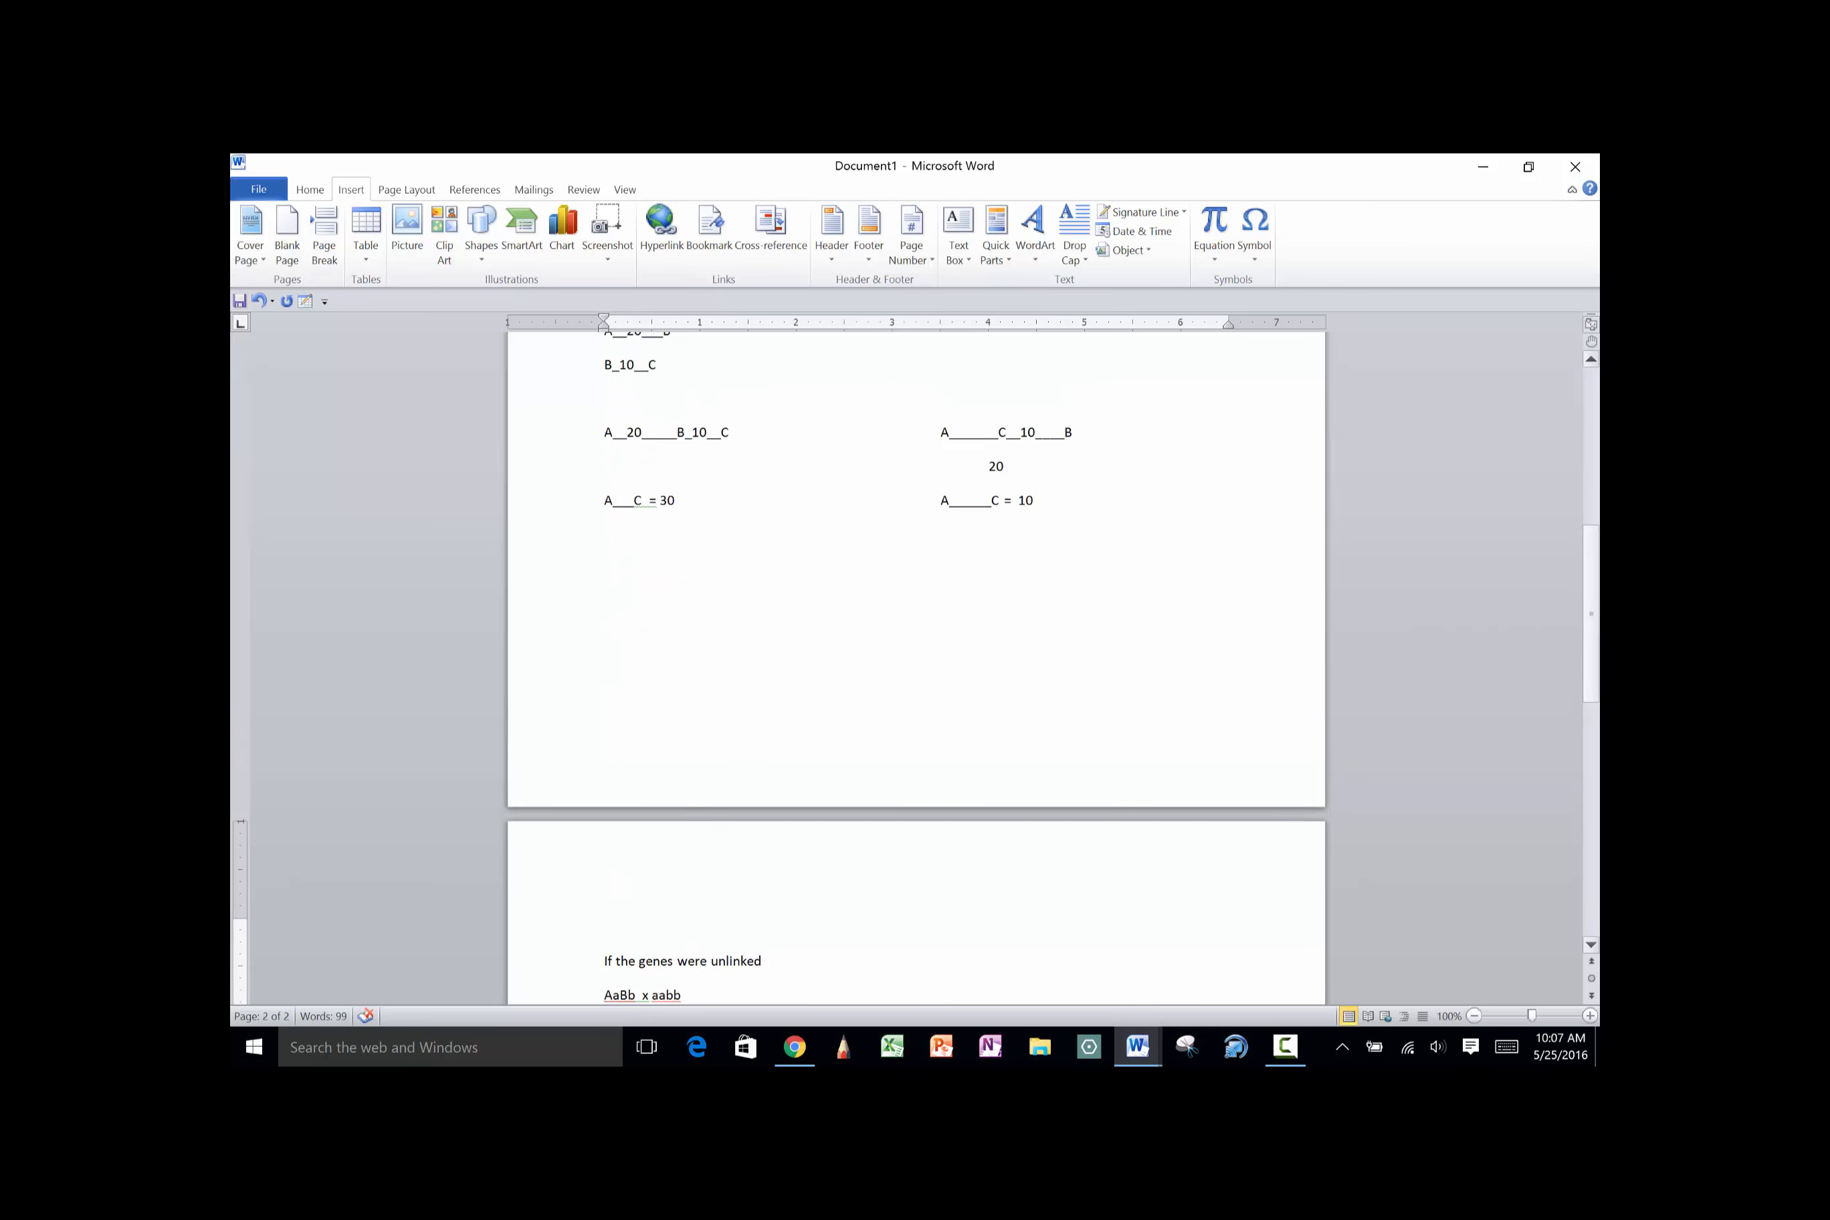
# Below the A–C distances, write "A____D = 50%, unlinked and D doesn't go on the map", and add a separate D beyond the second combined map
pyautogui.moveTo(1591, 622); pyautogui.dragTo(1590, 566)
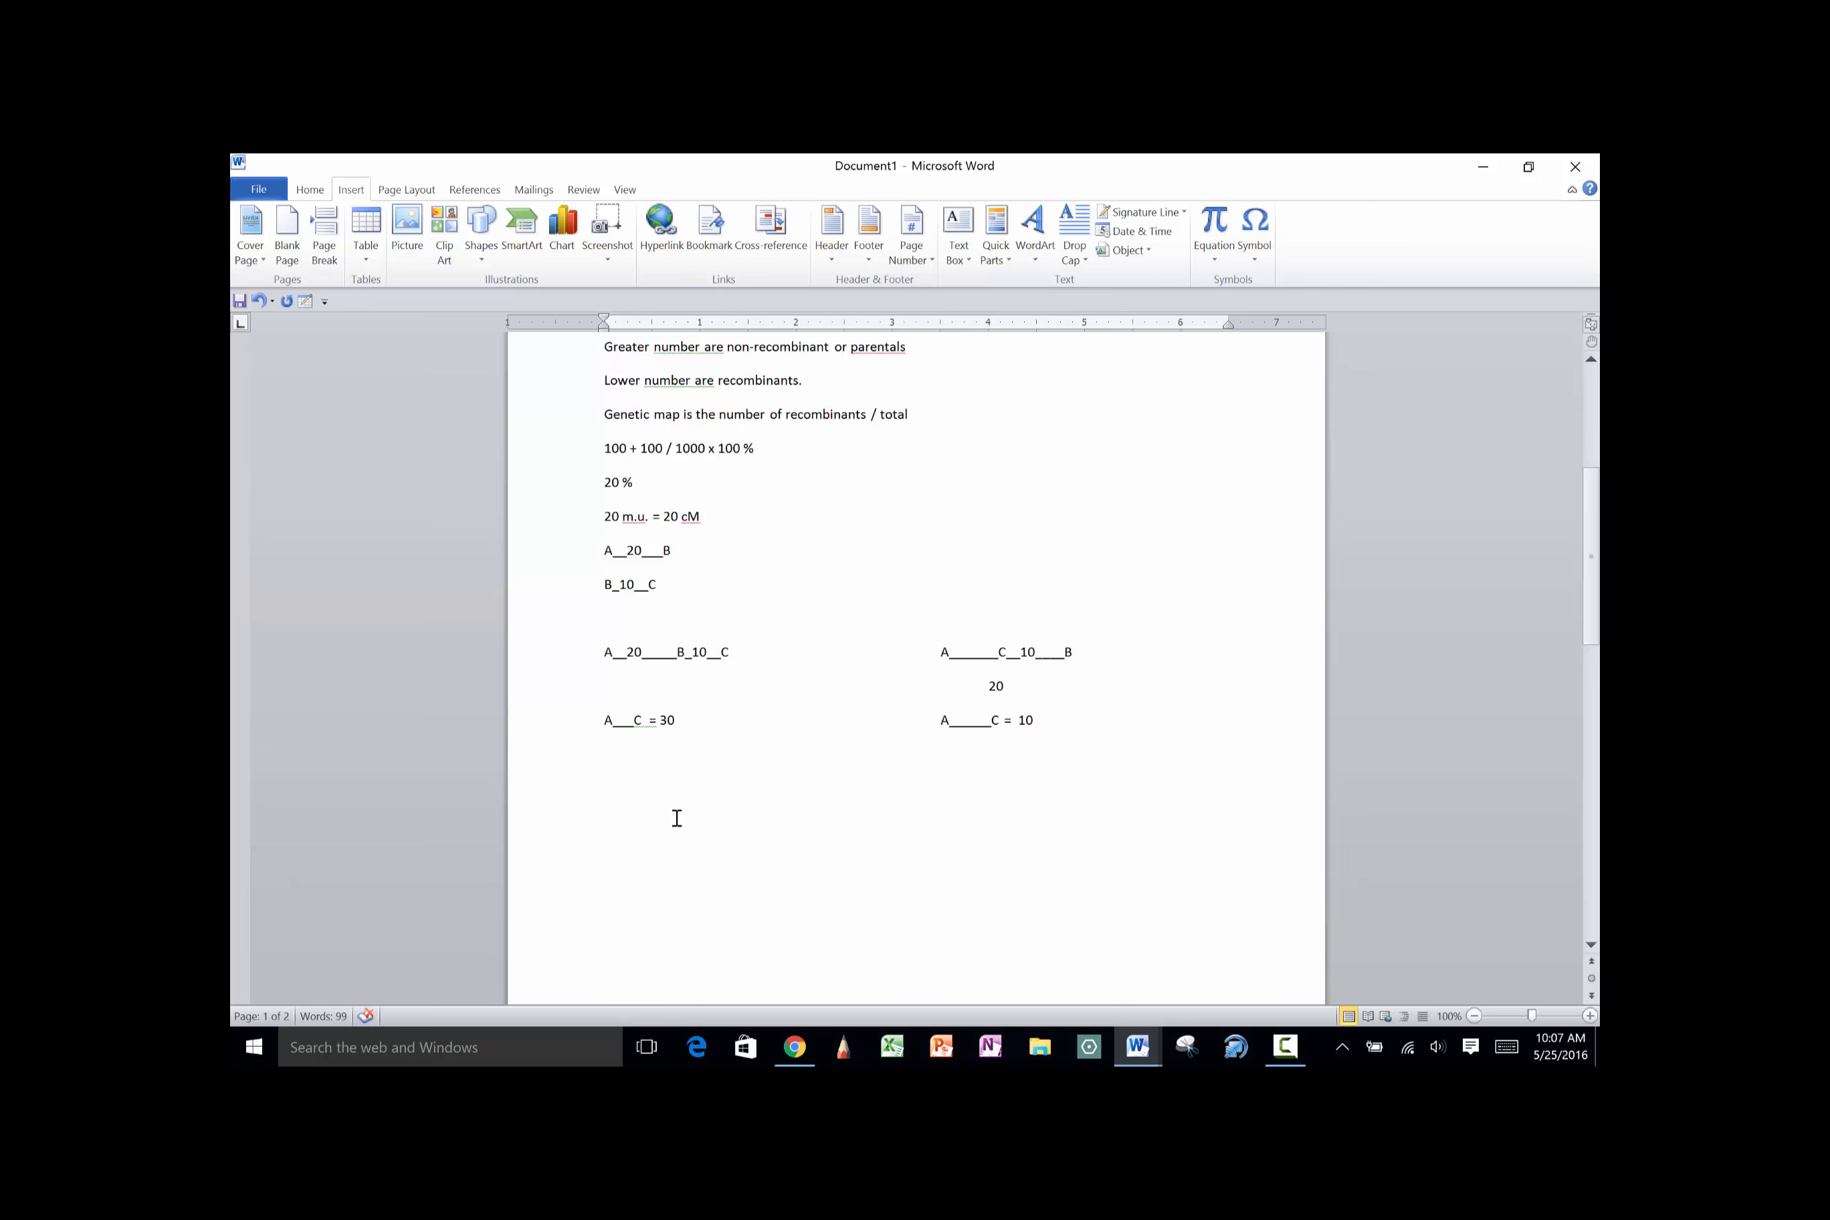
pyautogui.click(602, 831)
pyautogui.write('A_')
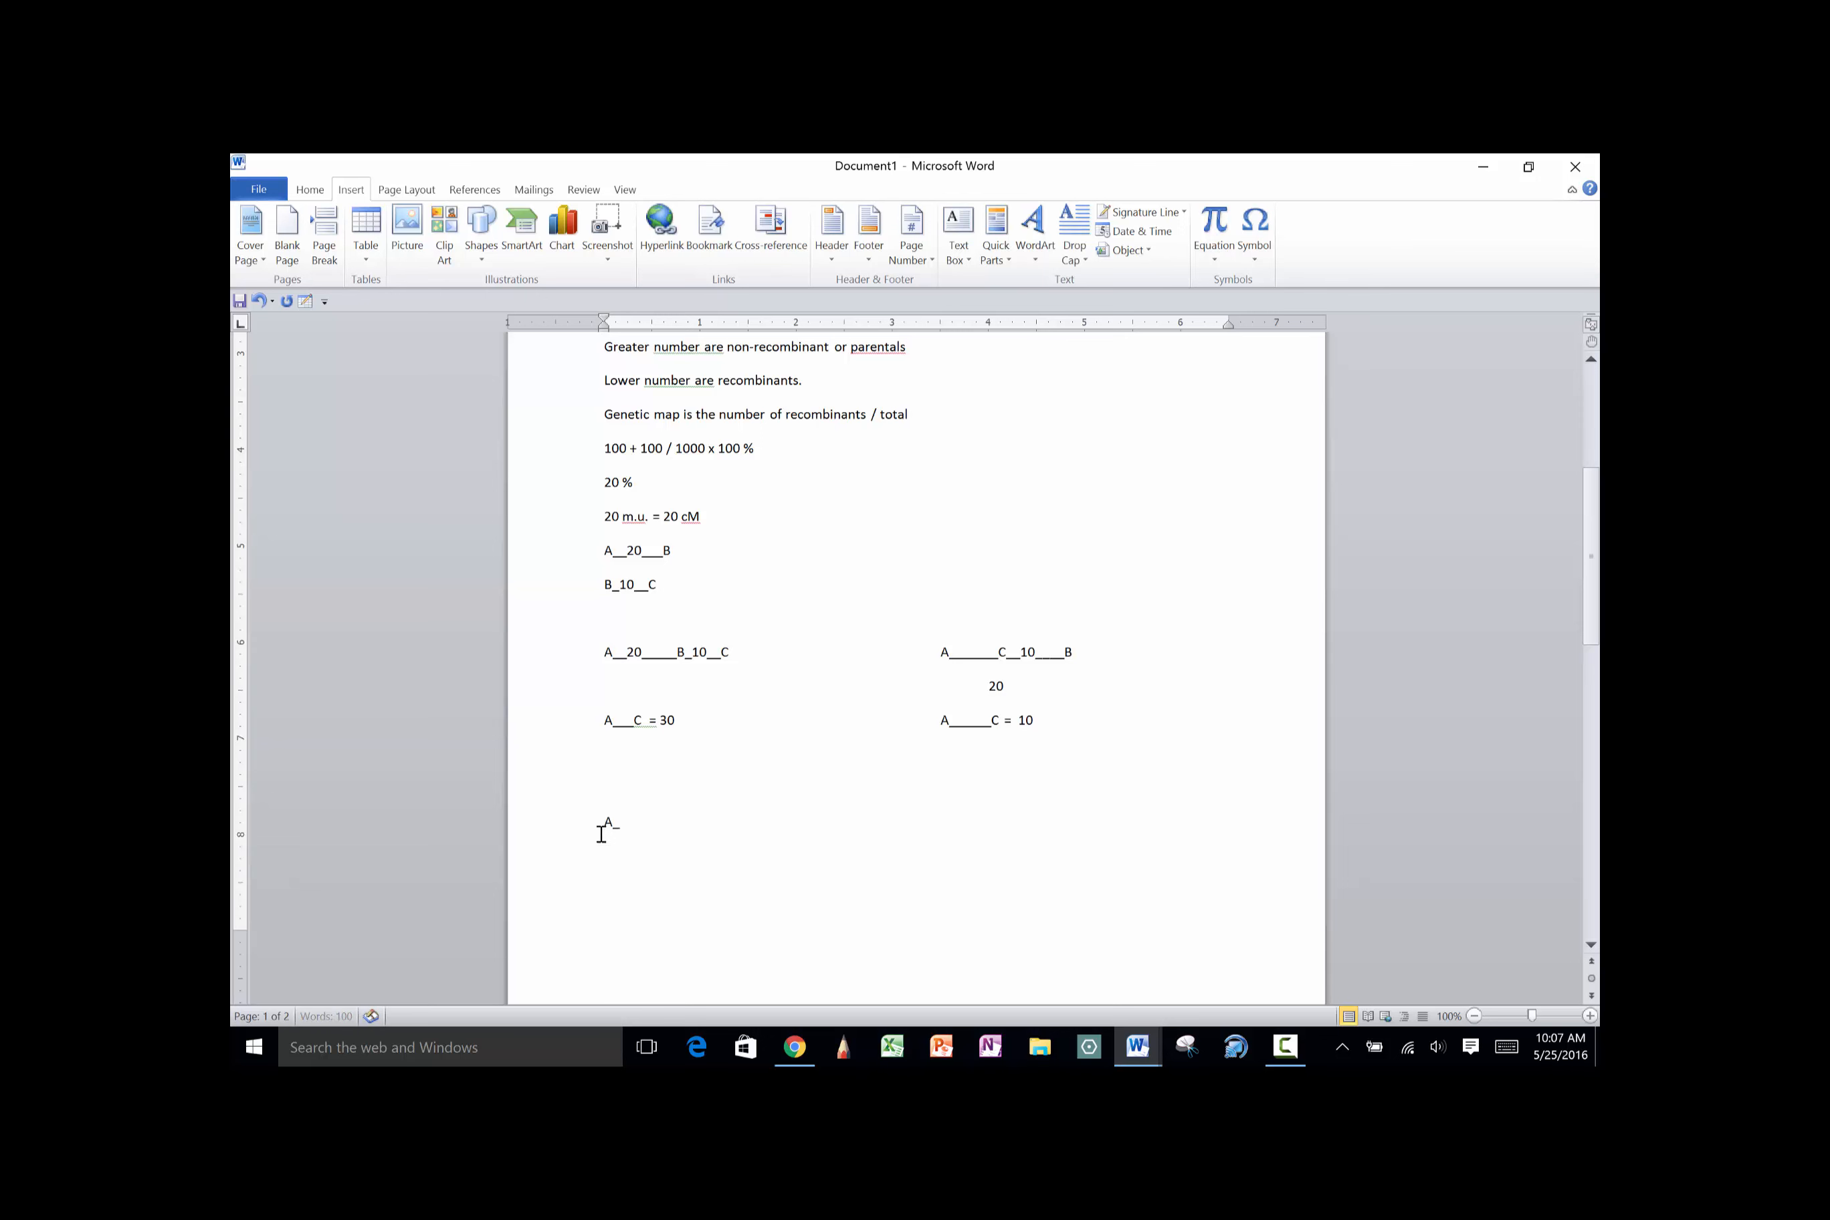
pyautogui.write('___D = 50%, unlinked and t')
pyautogui.press('BackSpace')
pyautogui.write("D doesn't go on")
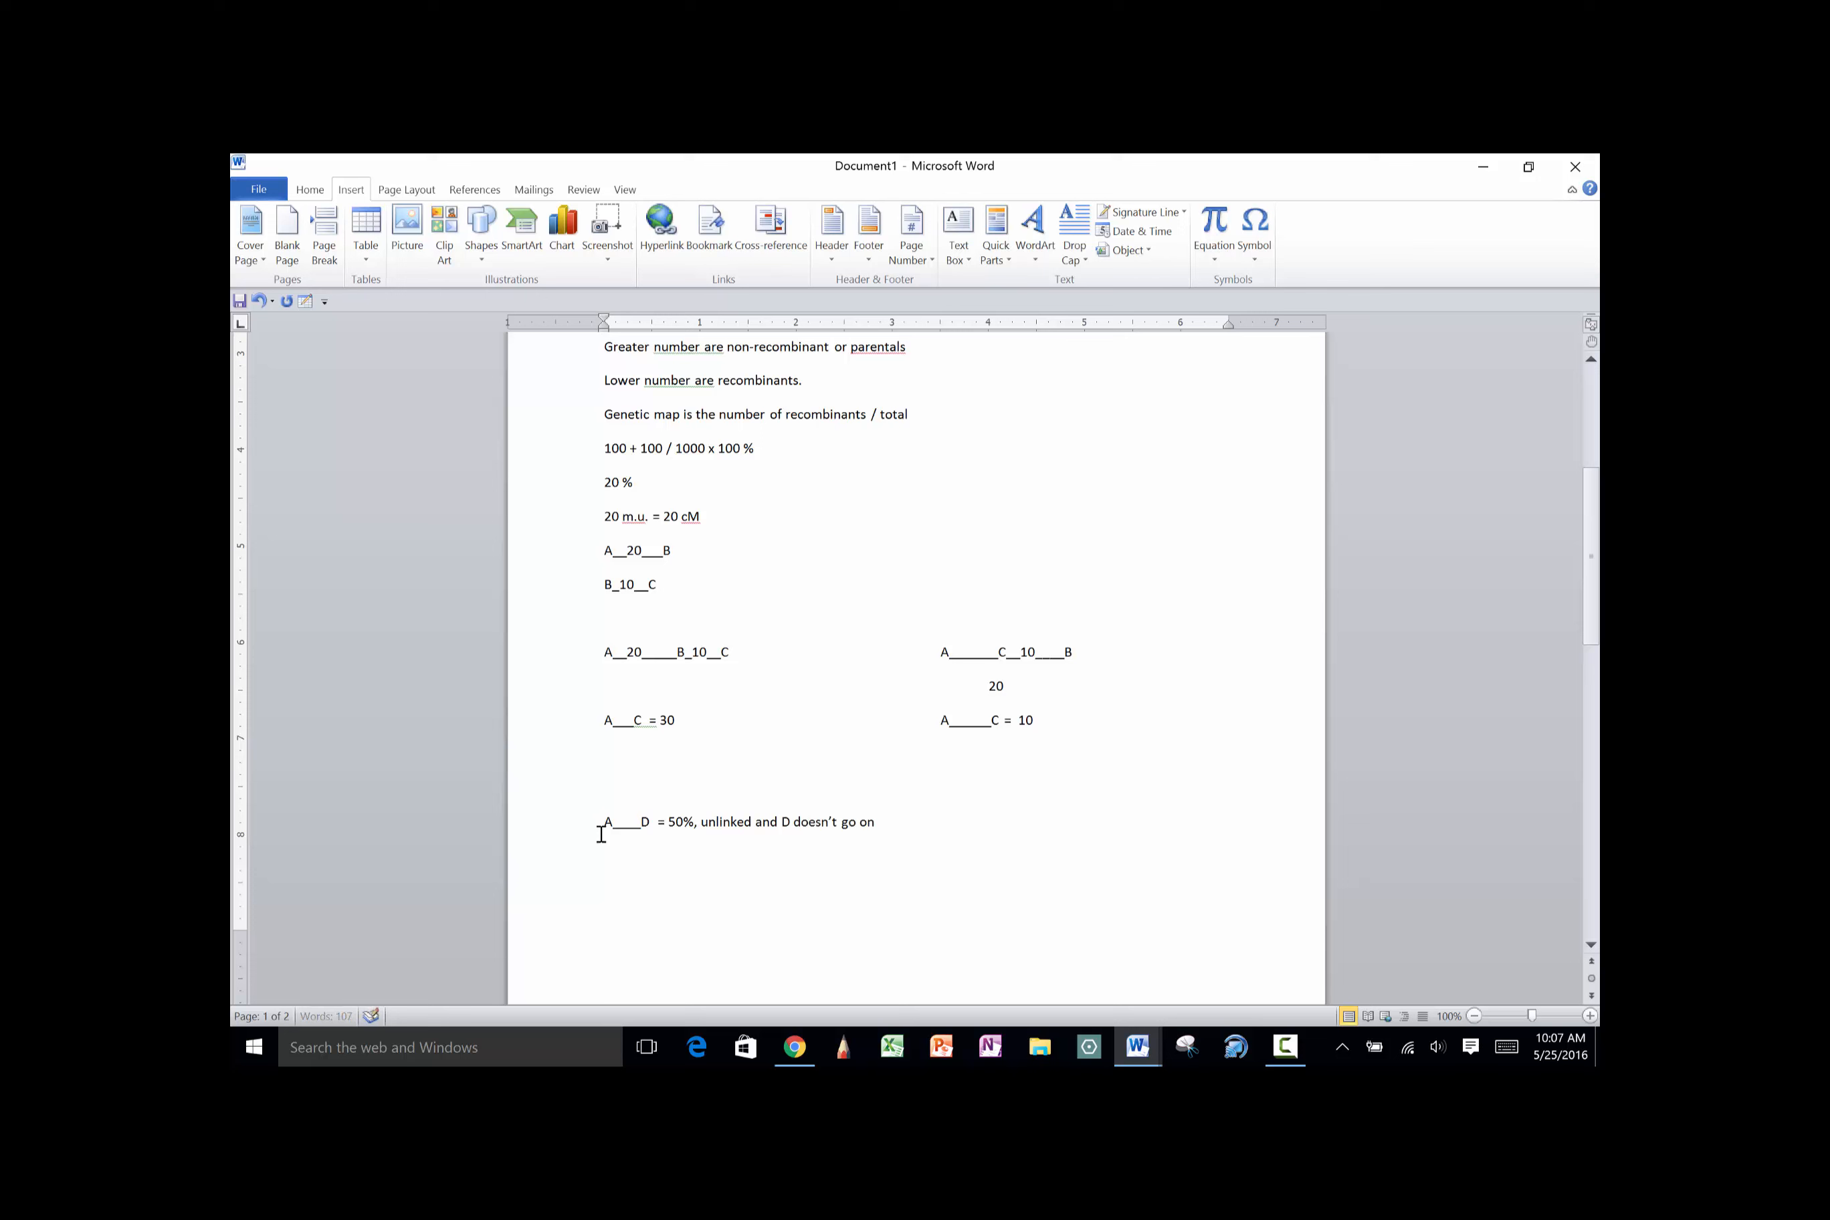
pyautogui.write(' the map')
pyautogui.write('D')
# Switch to the Drosophila lab site in Chrome and turn off sounds and transitions in its options
pyautogui.moveTo(1594, 577); pyautogui.dragTo(1596, 691)
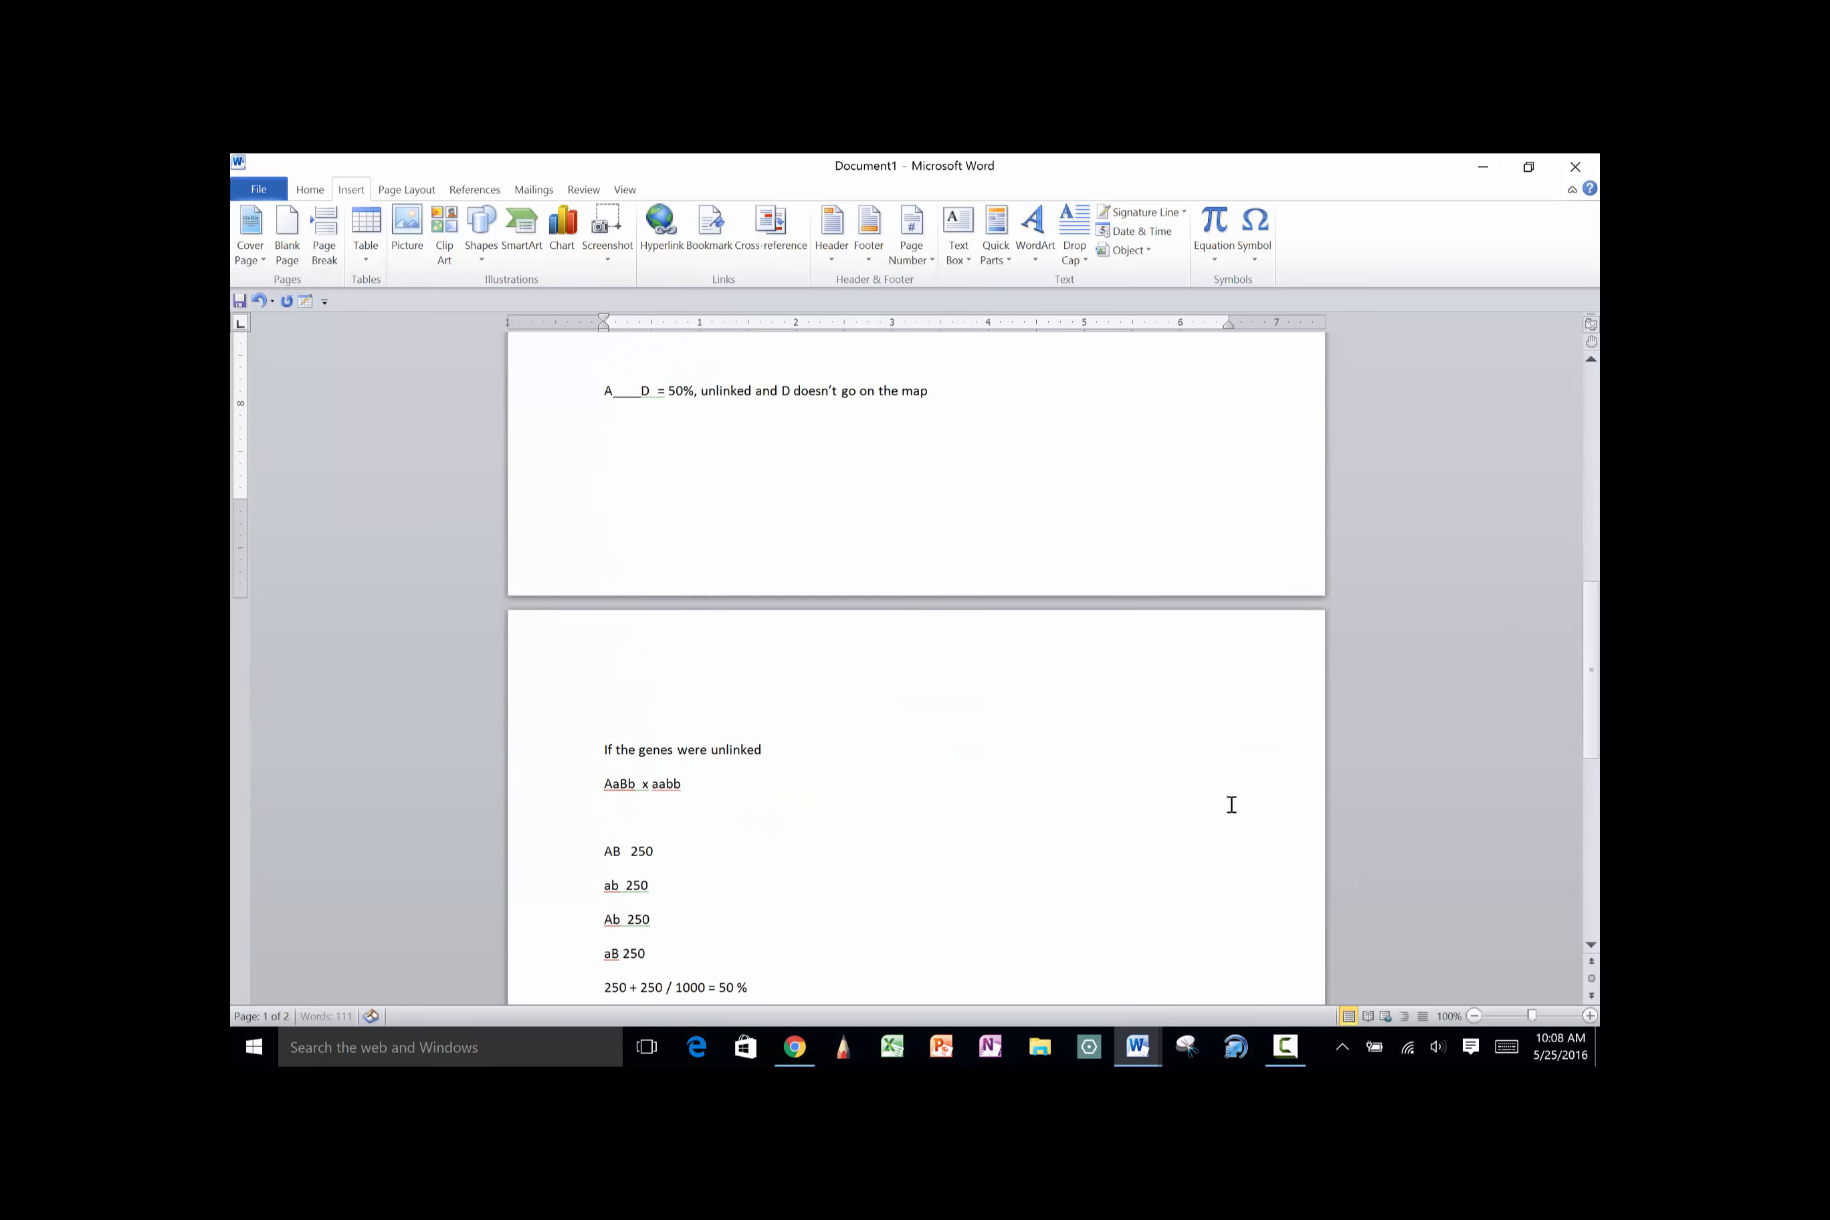
pyautogui.click(800, 1048)
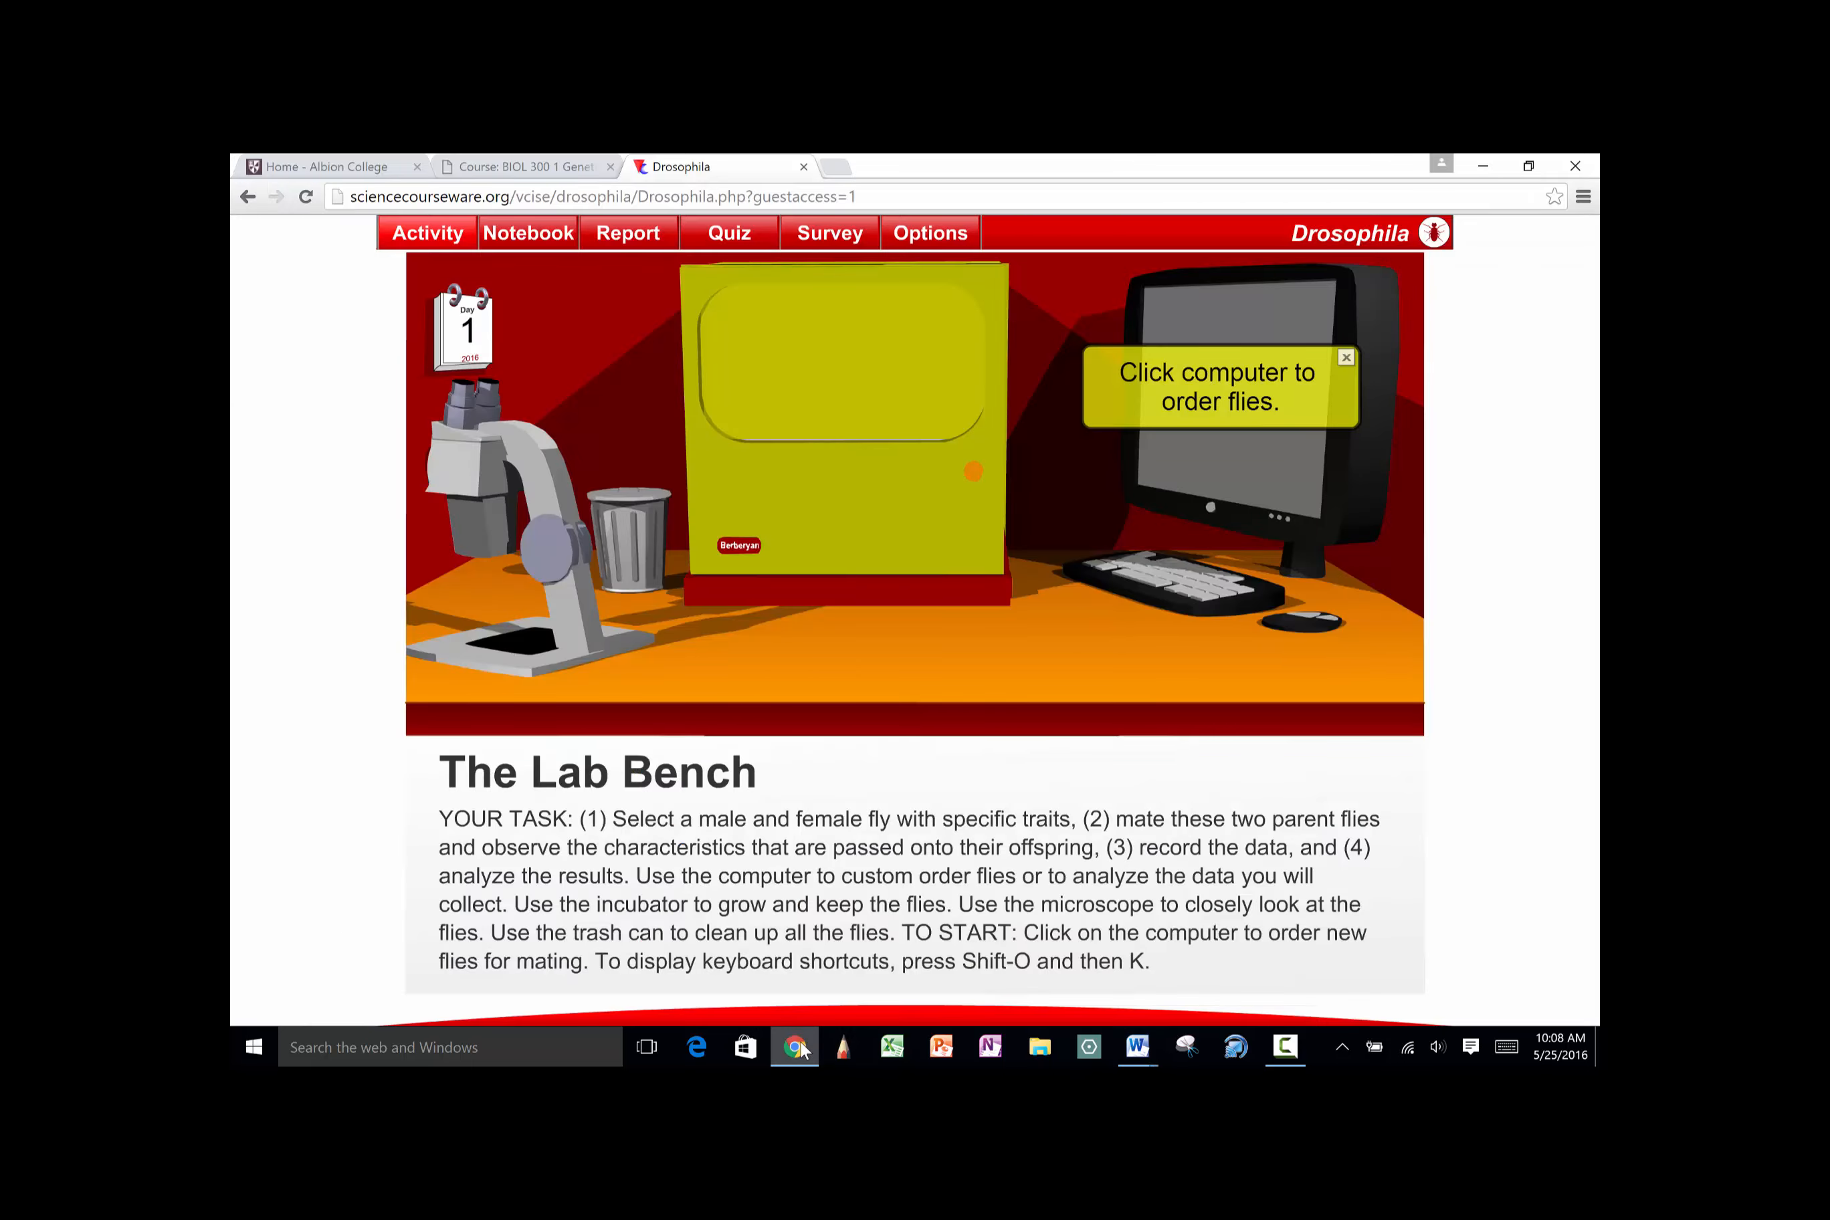
pyautogui.click(937, 245)
pyautogui.click(713, 420)
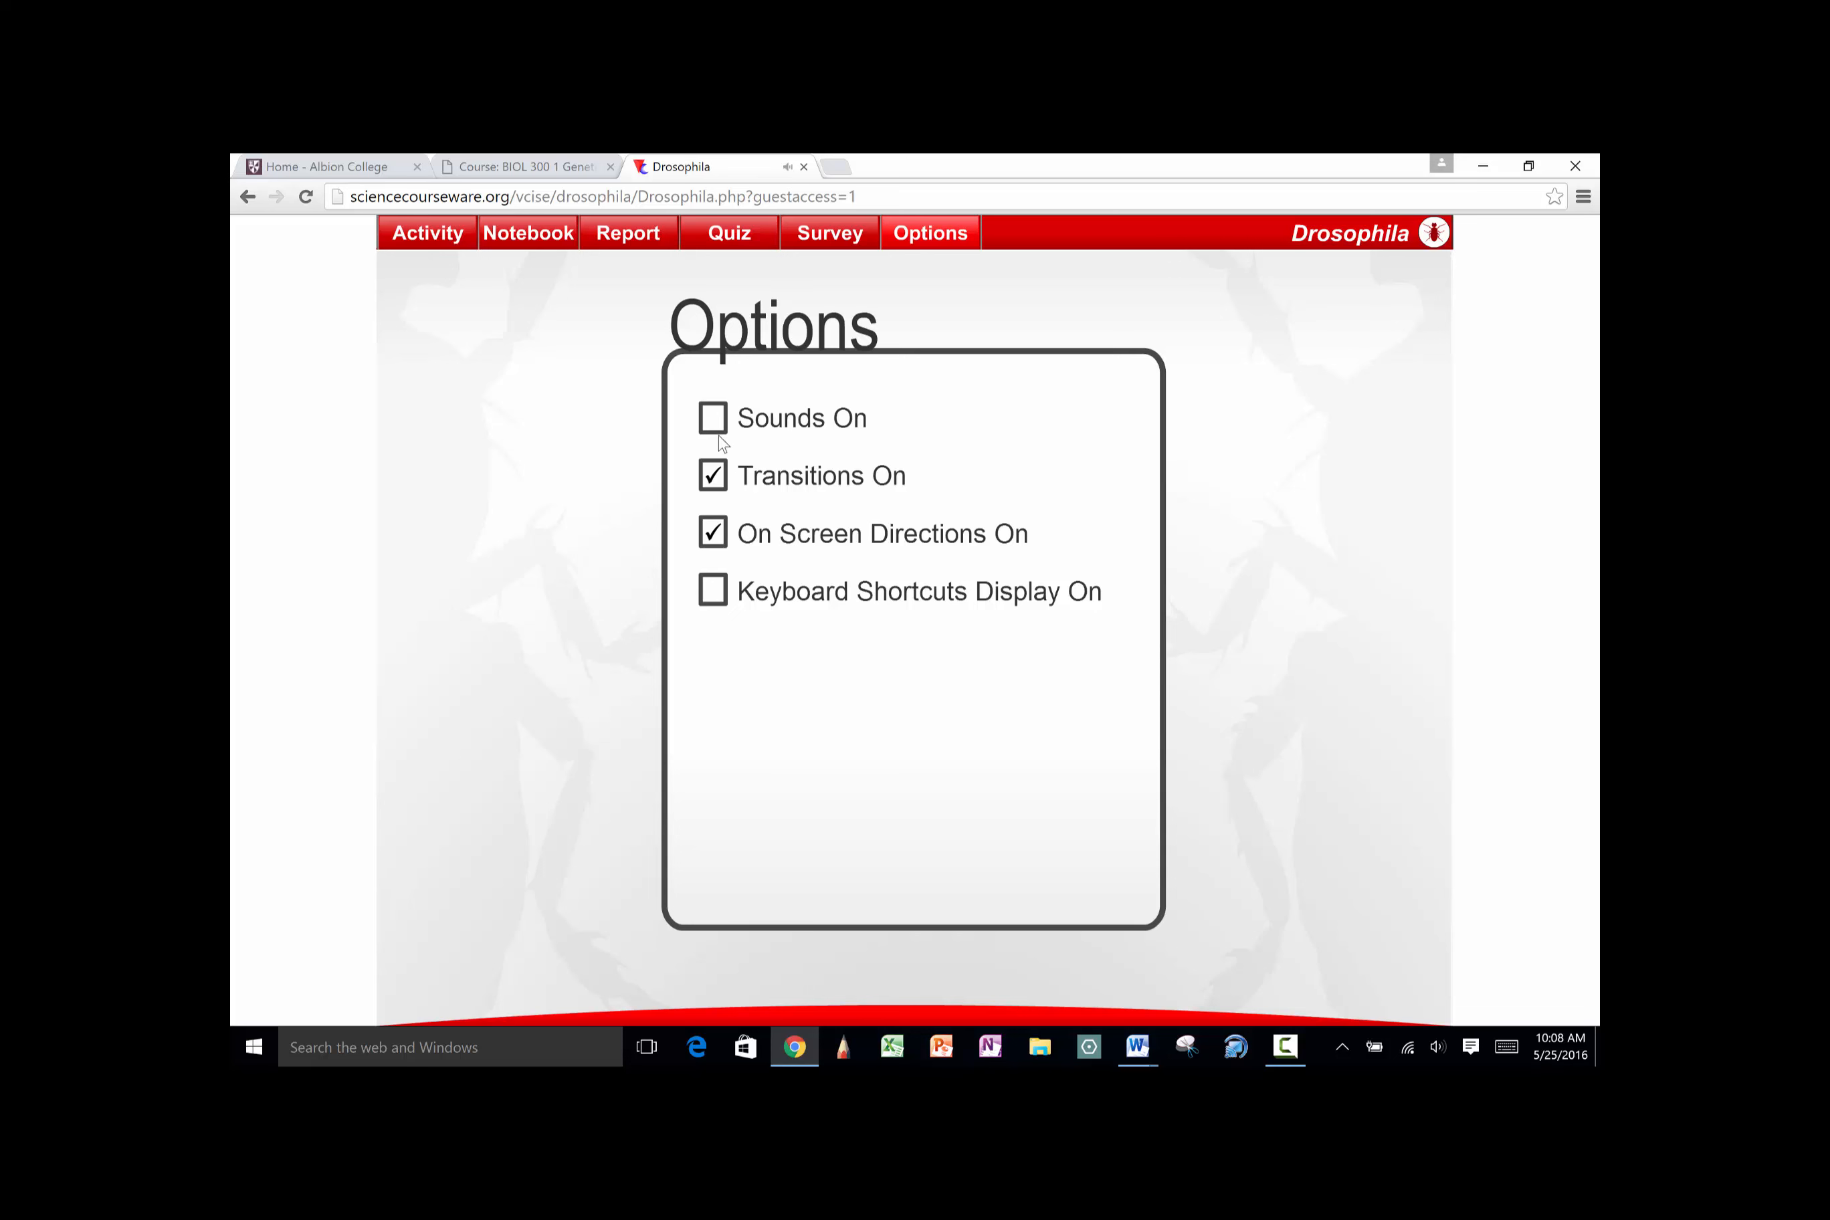
pyautogui.click(714, 477)
# Return to the lab bench and open the fly order screen through its computer
pyautogui.click(425, 240)
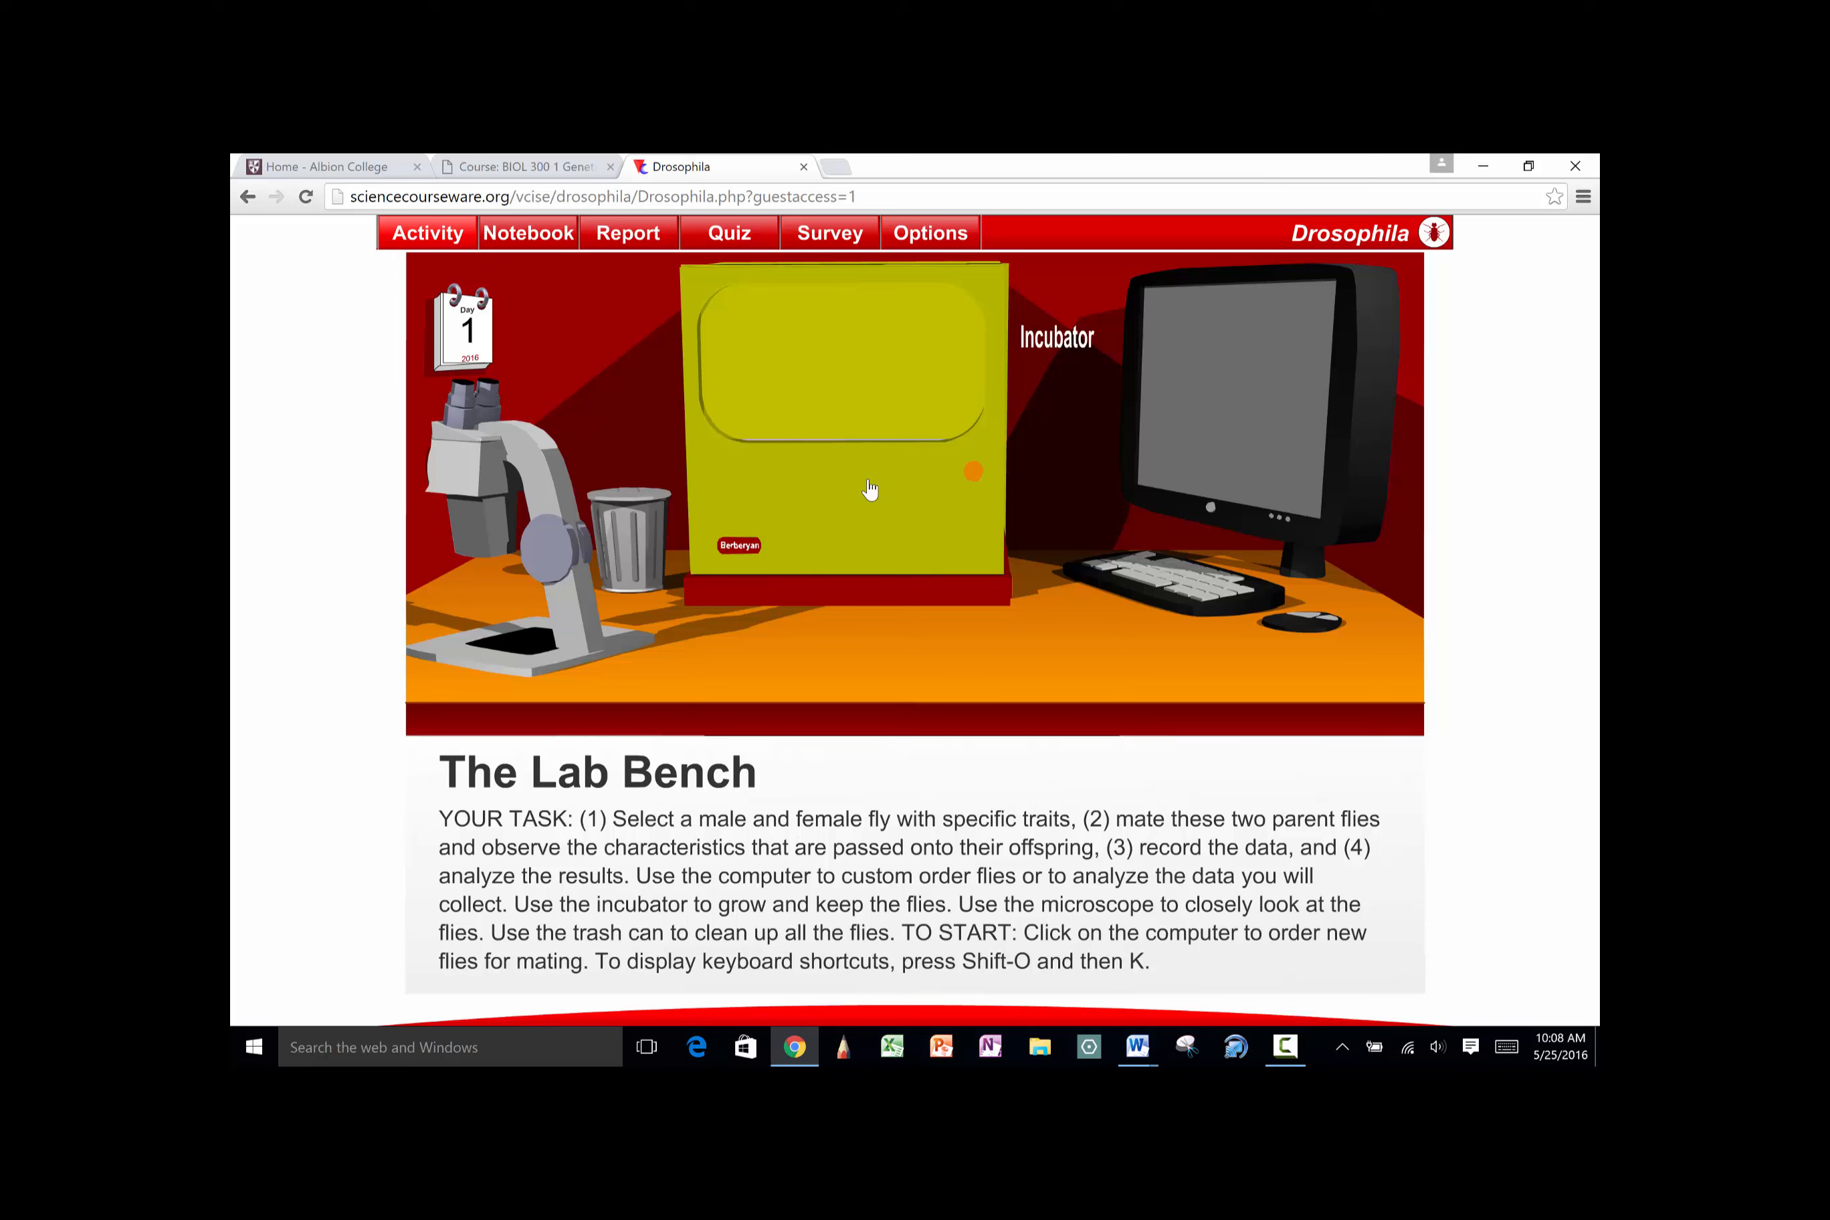
pyautogui.click(1229, 406)
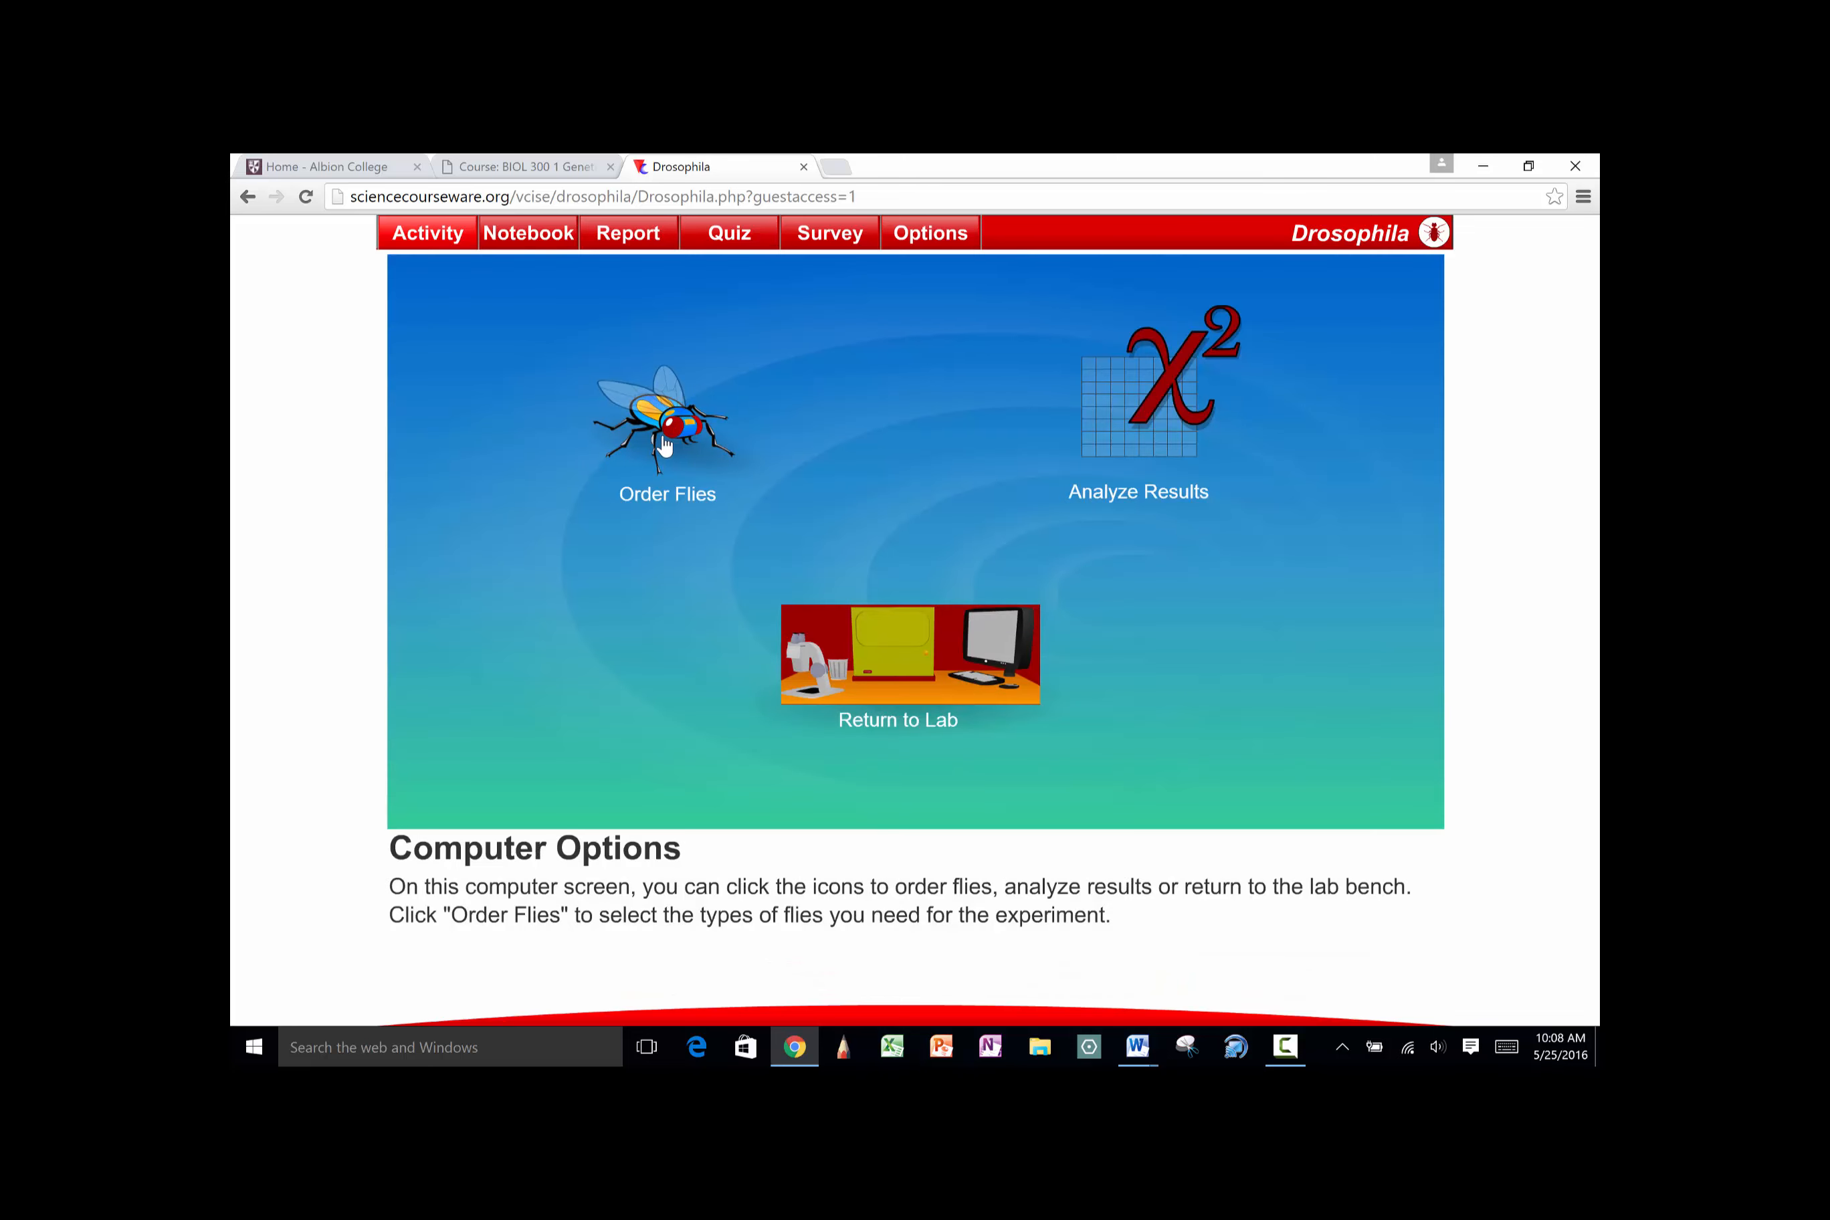
pyautogui.click(726, 441)
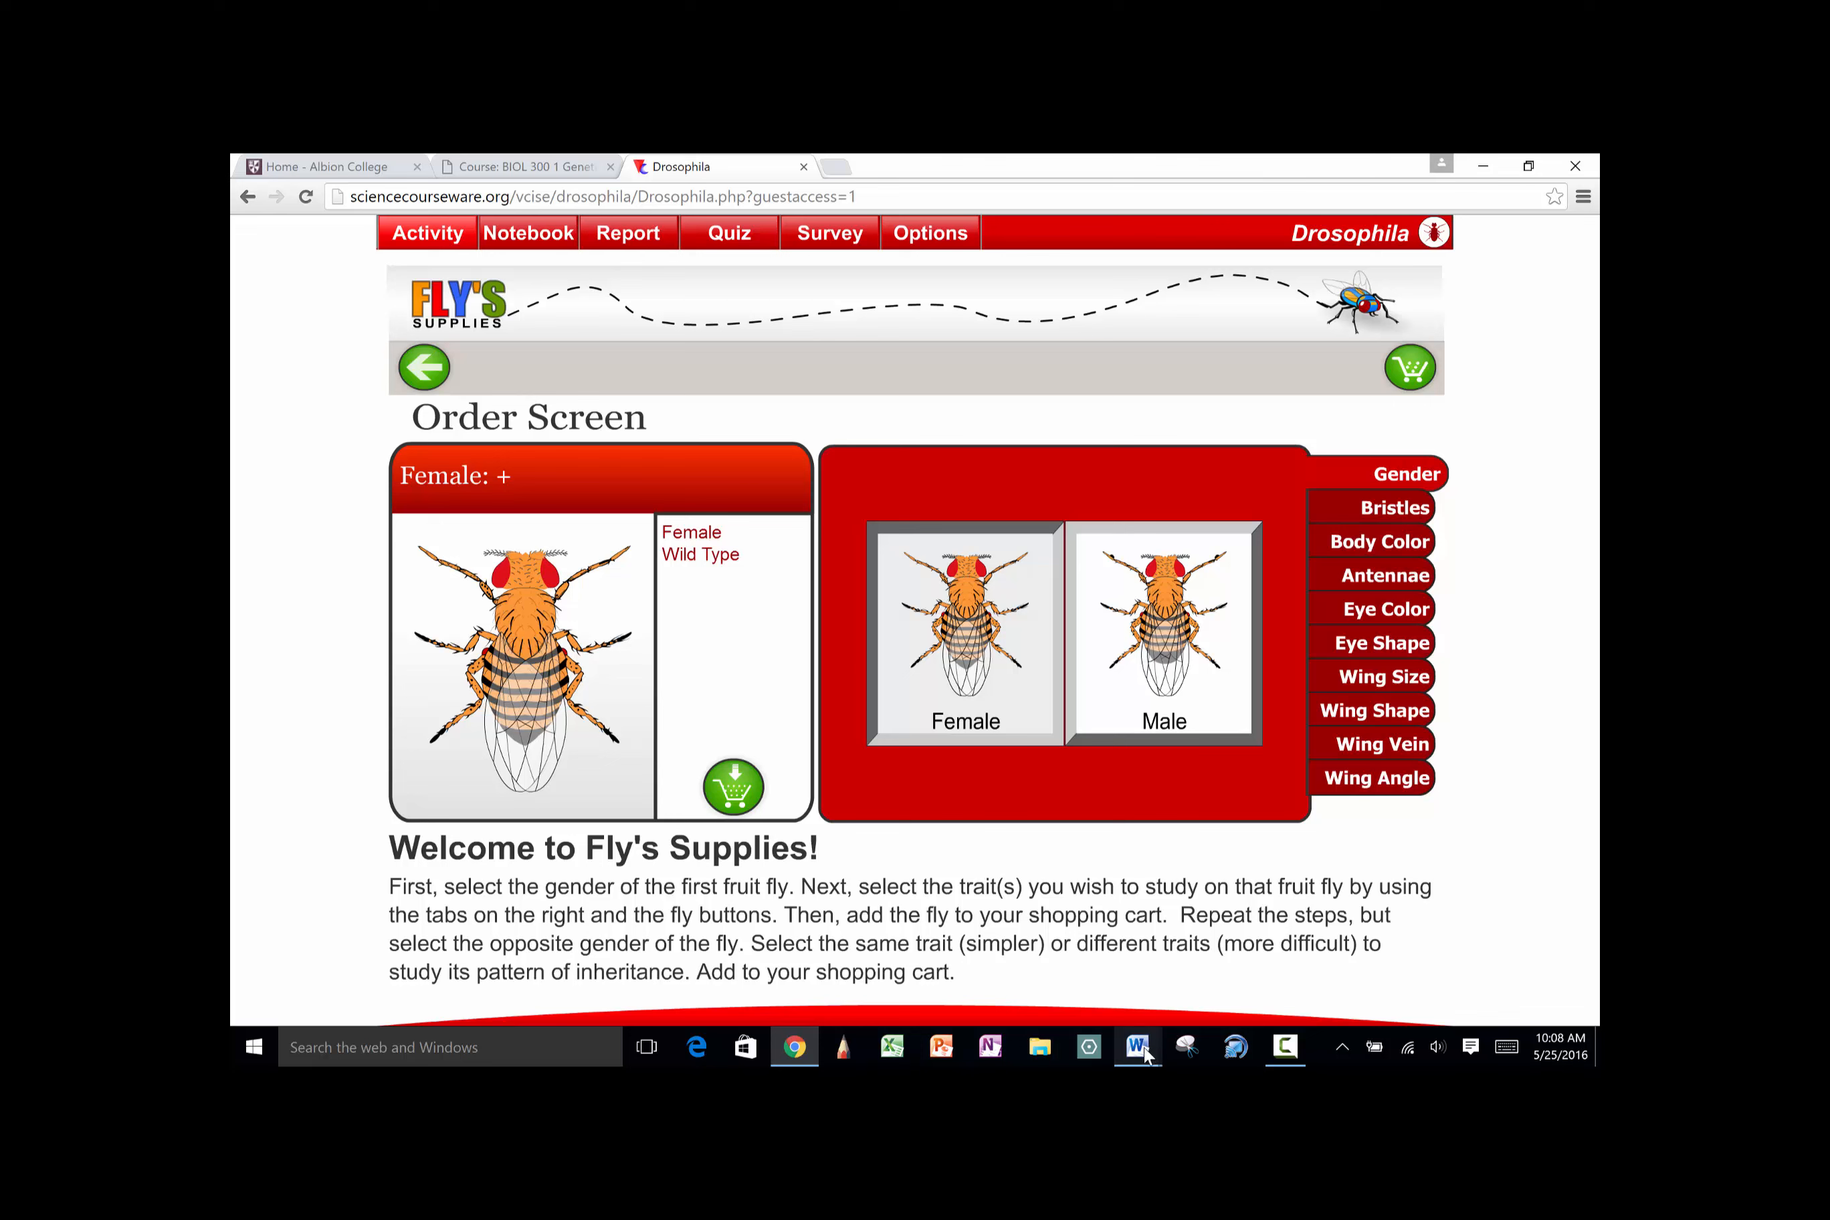
# Switch back to the genetics notes in Word
pyautogui.click(1227, 988)
pyautogui.rightClick(1141, 1047)
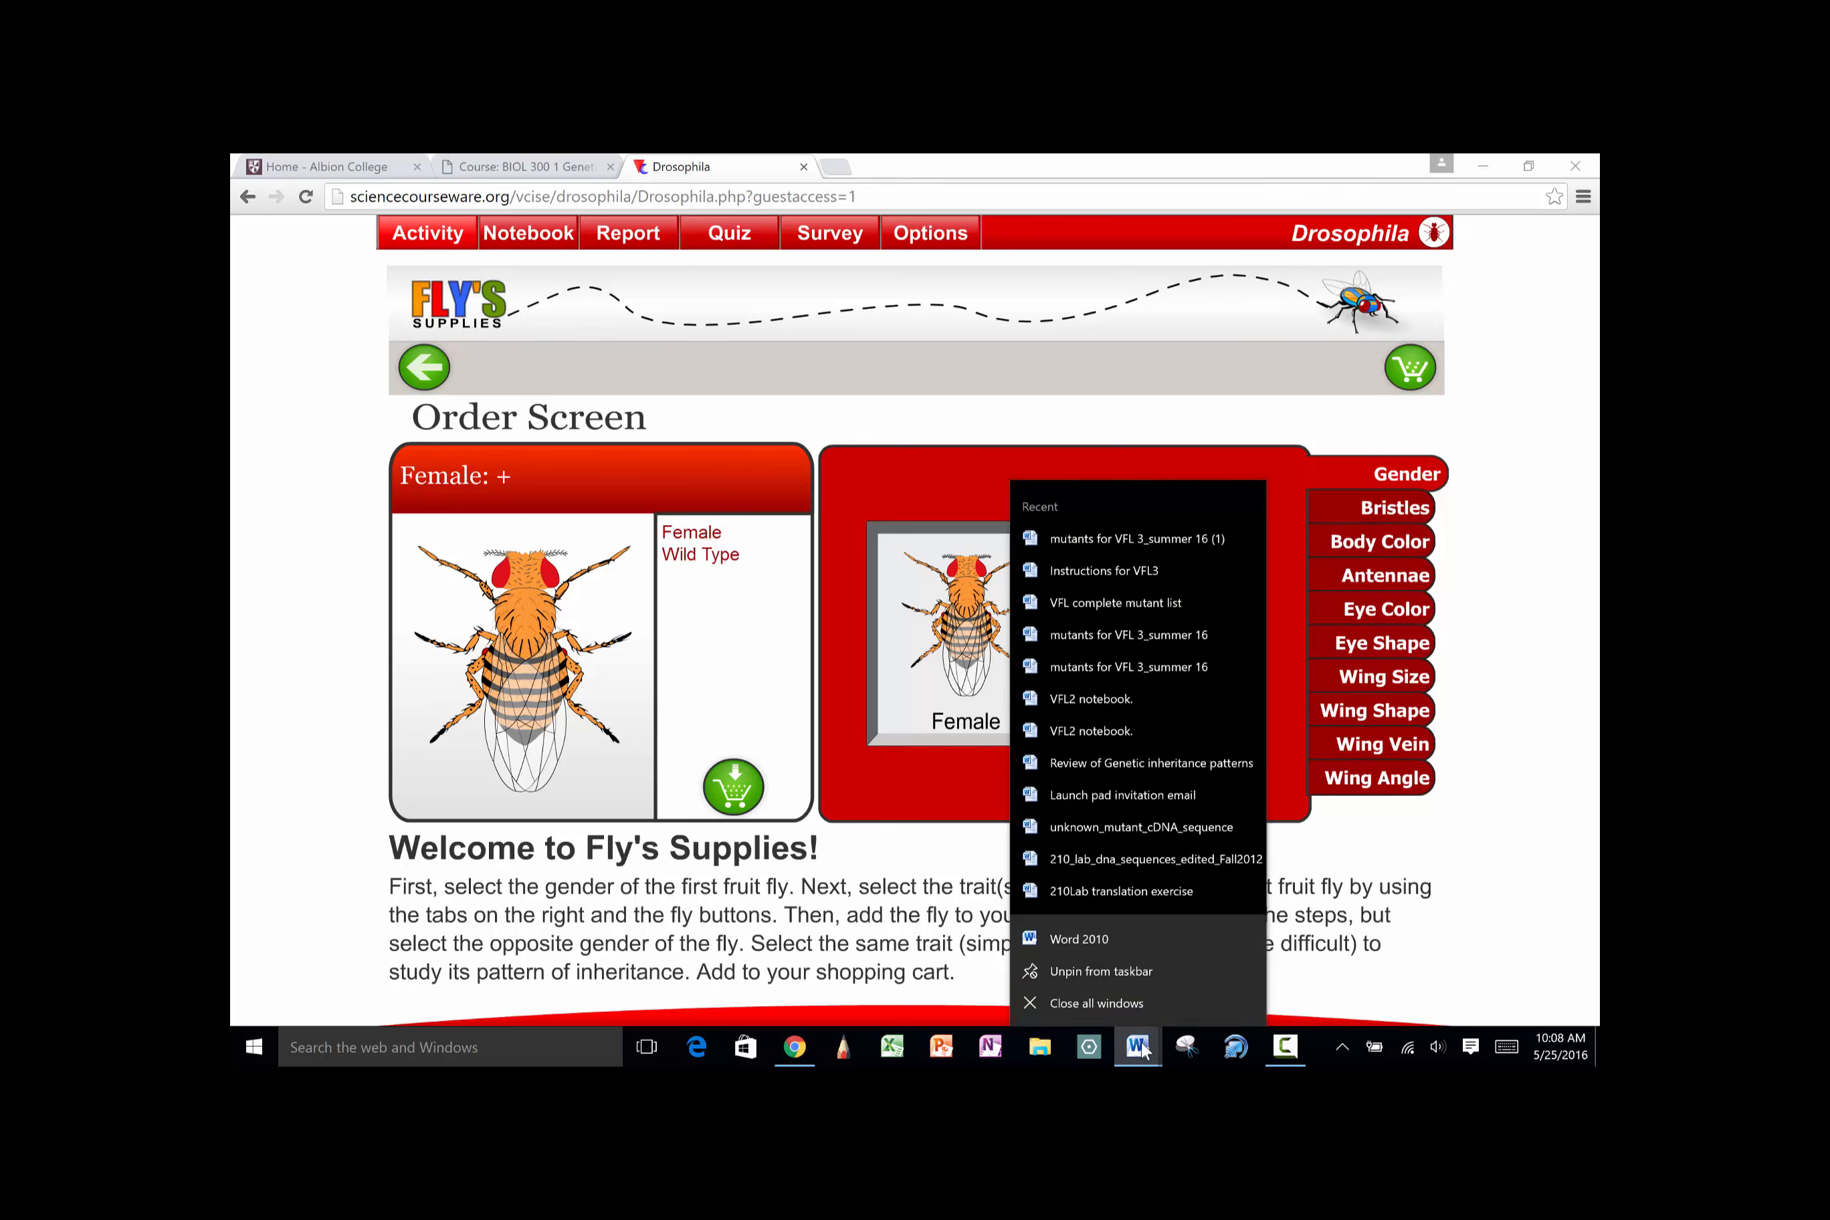
pyautogui.click(1142, 1047)
pyautogui.click(1217, 976)
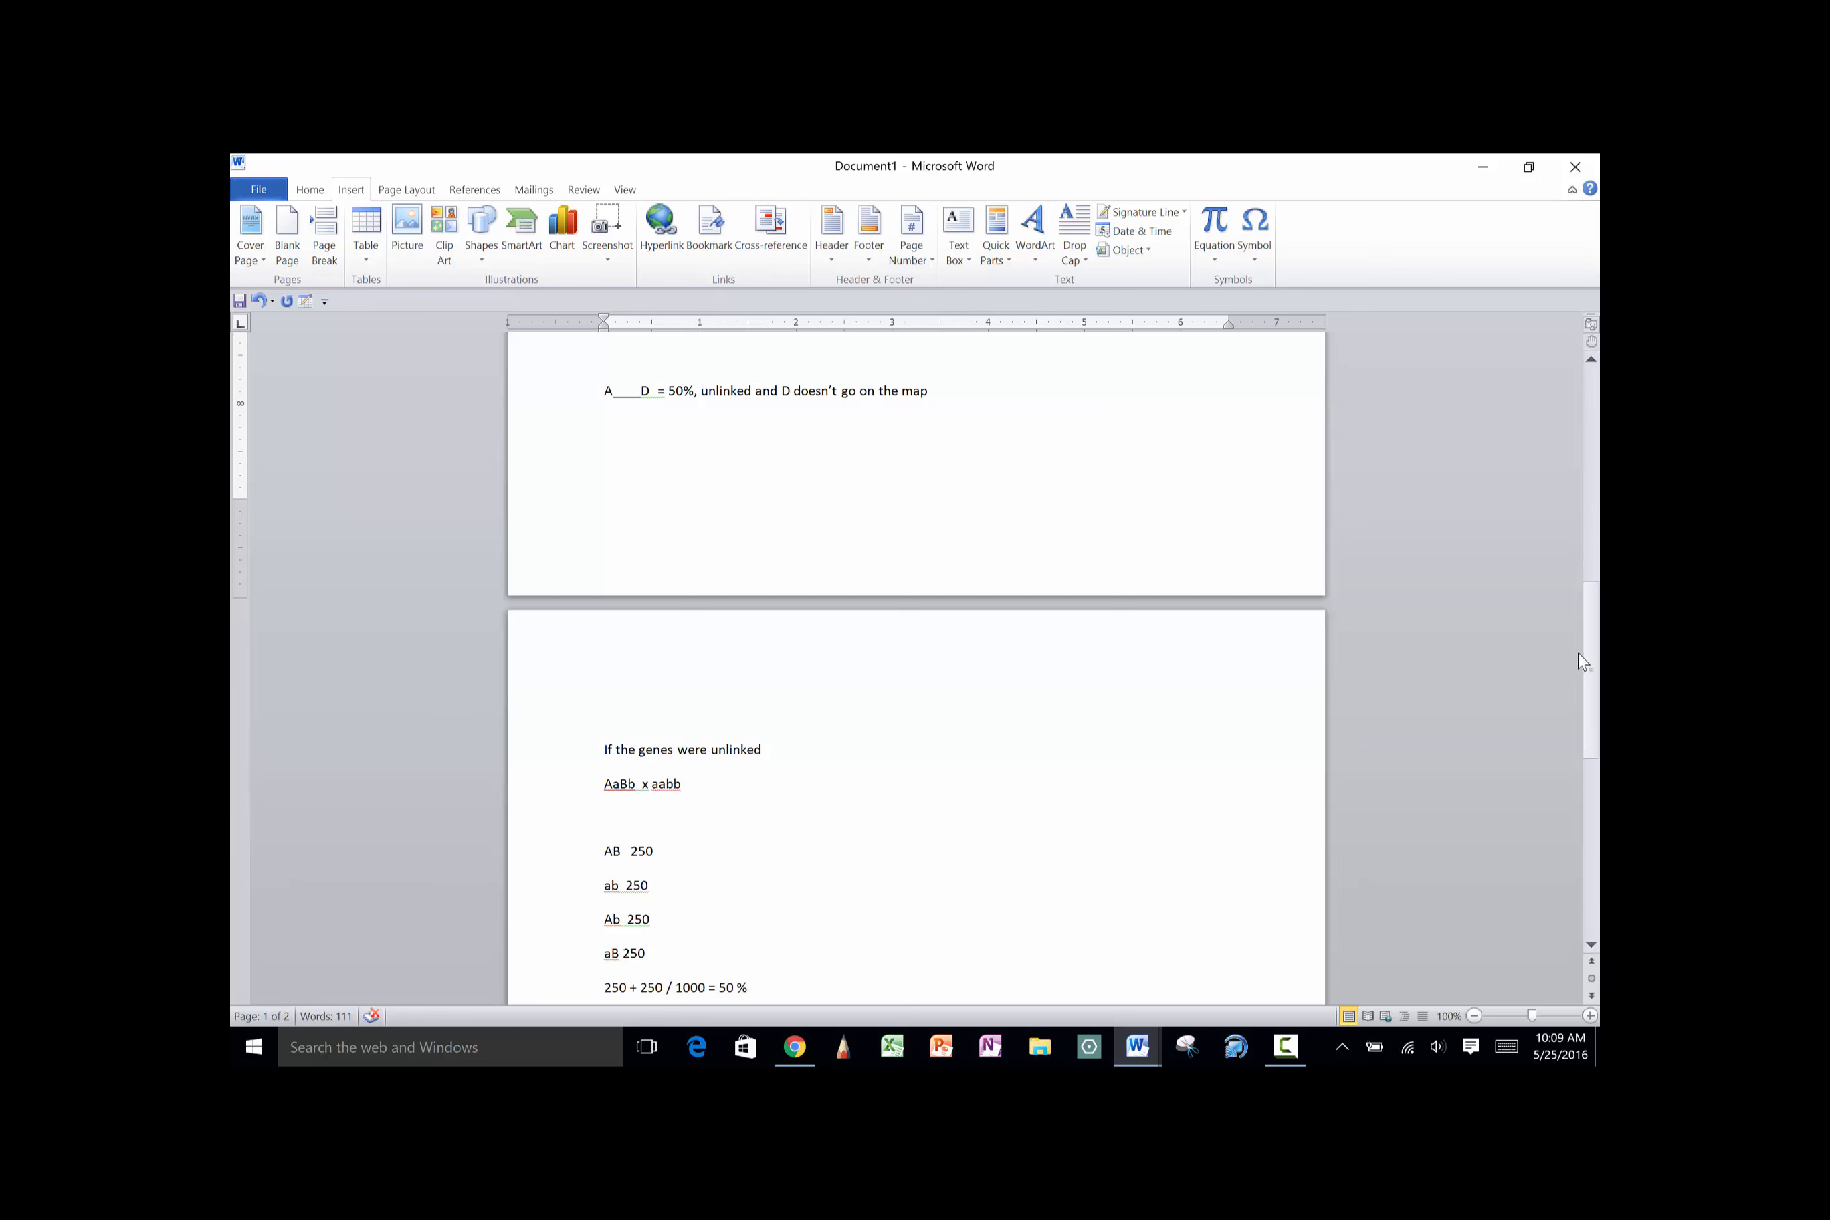
# Below the first "AaBb x aabb" line, under the Mapping cross heading, add the line "Female x male"
pyautogui.moveTo(1588, 649); pyautogui.dragTo(1556, 450)
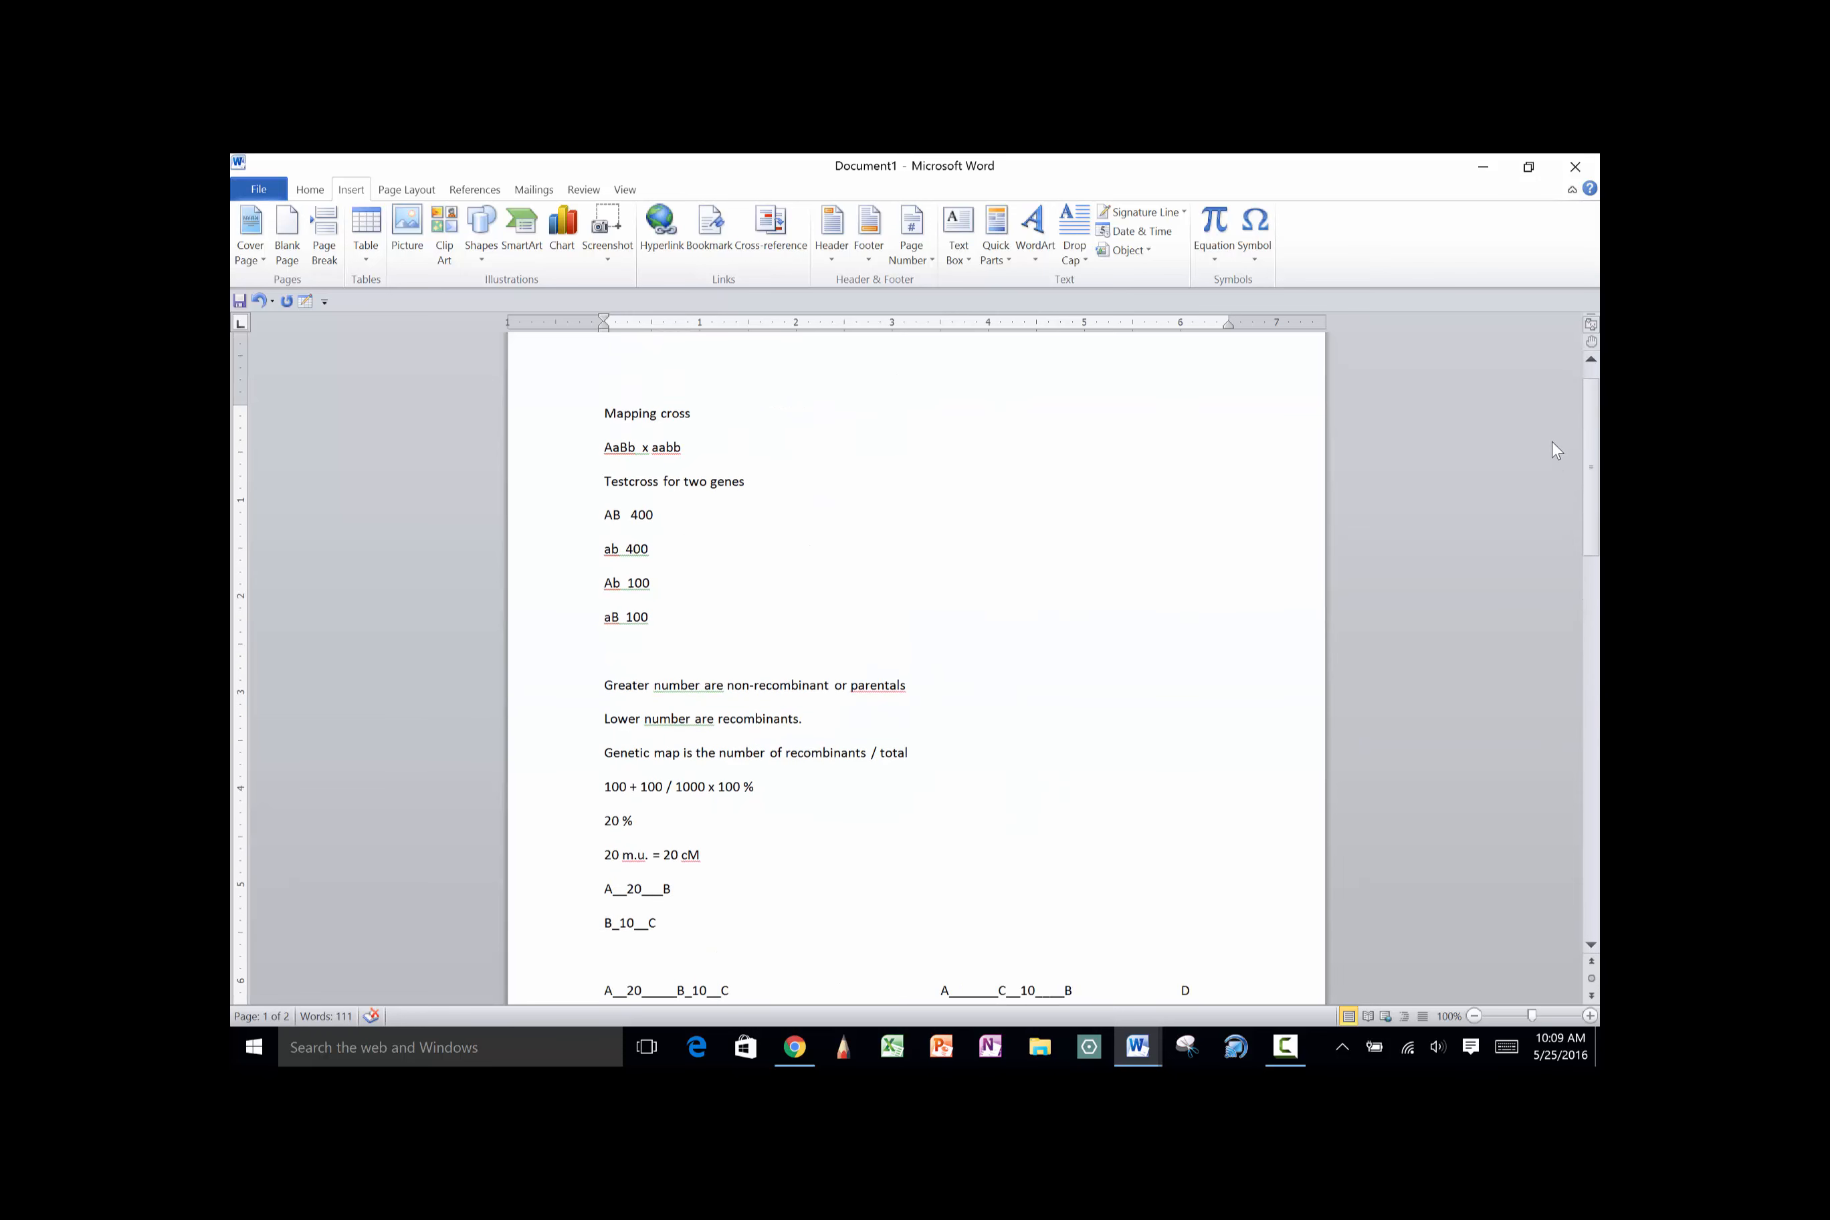
pyautogui.click(600, 475)
pyautogui.press('Return')
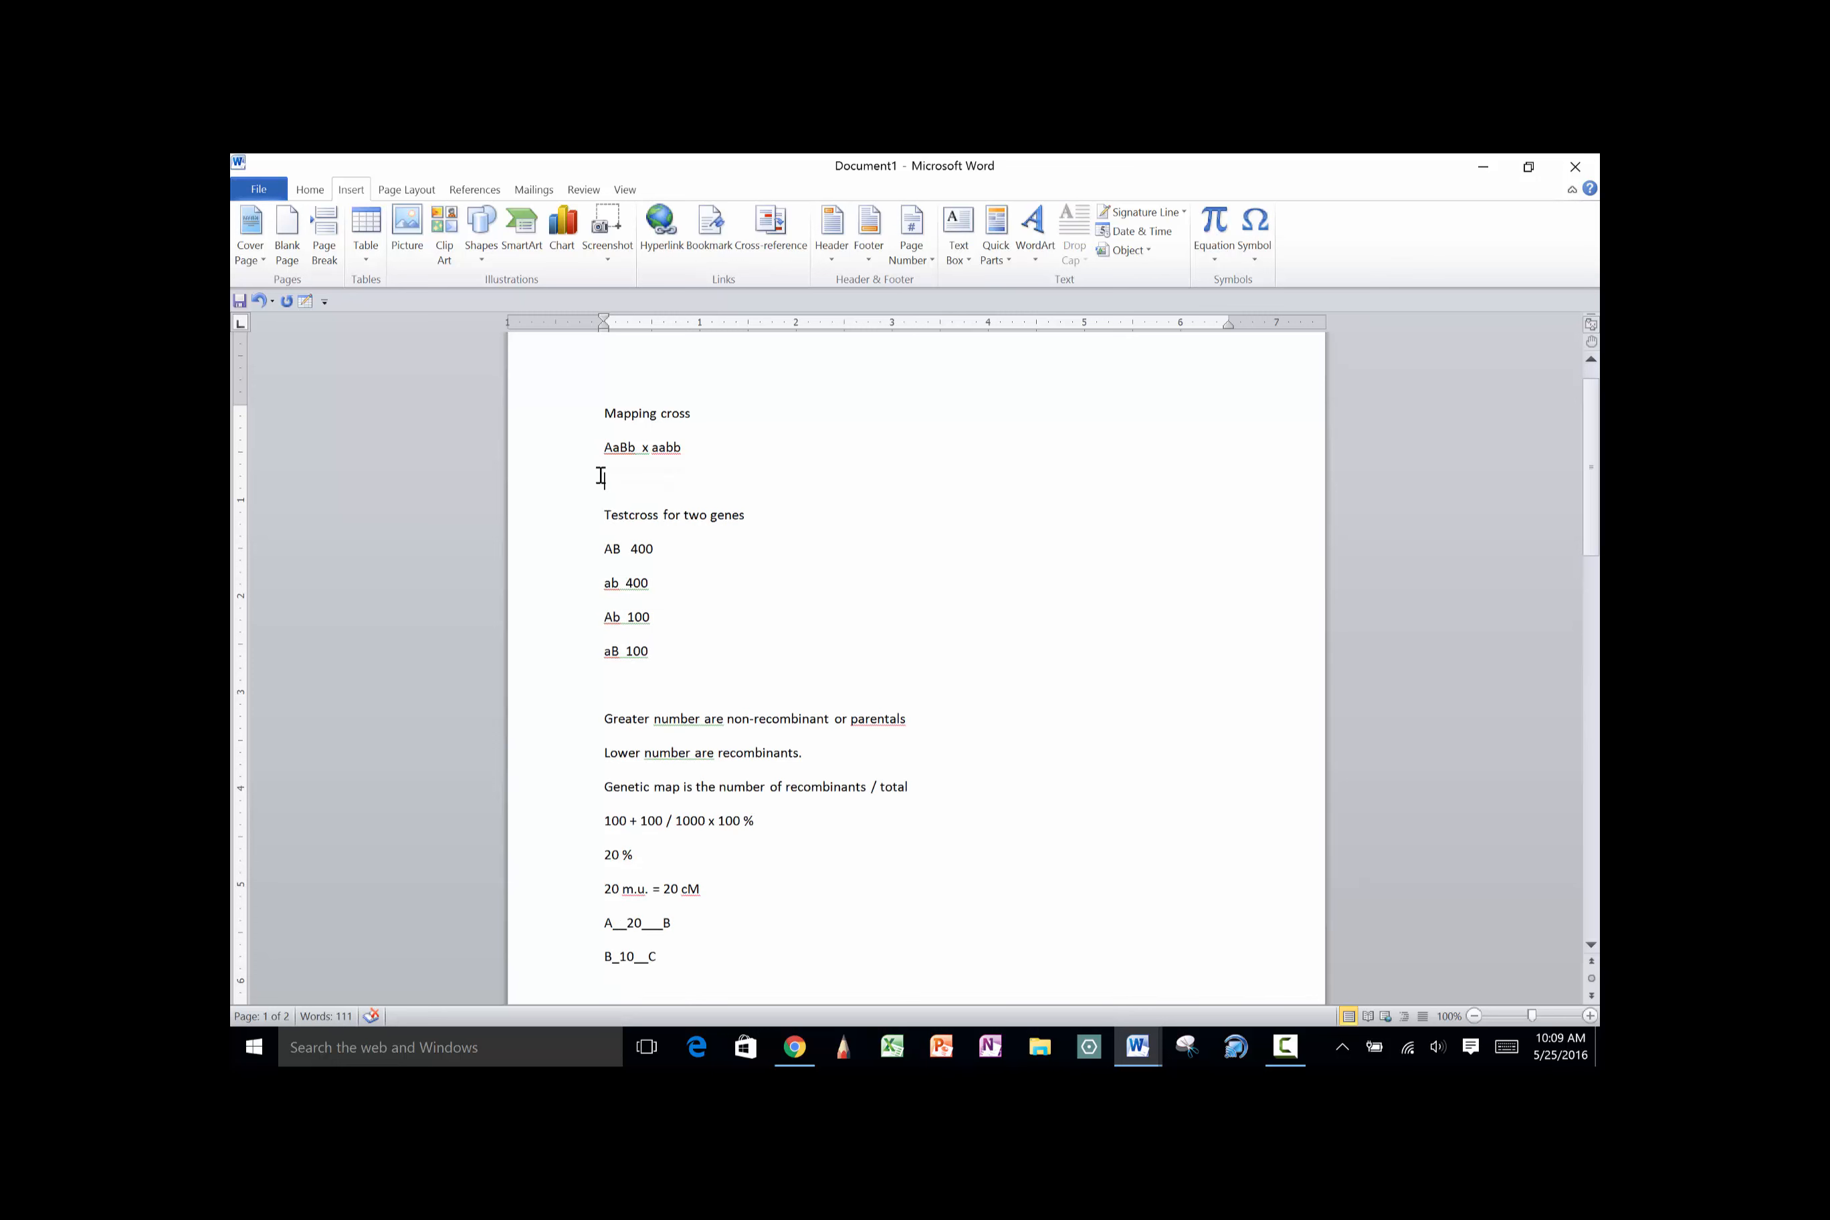
pyautogui.write('female')
pyautogui.write(' male')
pyautogui.click(654, 481)
pyautogui.write('x')
pyautogui.click(711, 481)
# Below "Female x male", write an underlined "A B" and put "A b" on the next line
pyautogui.press('Return')
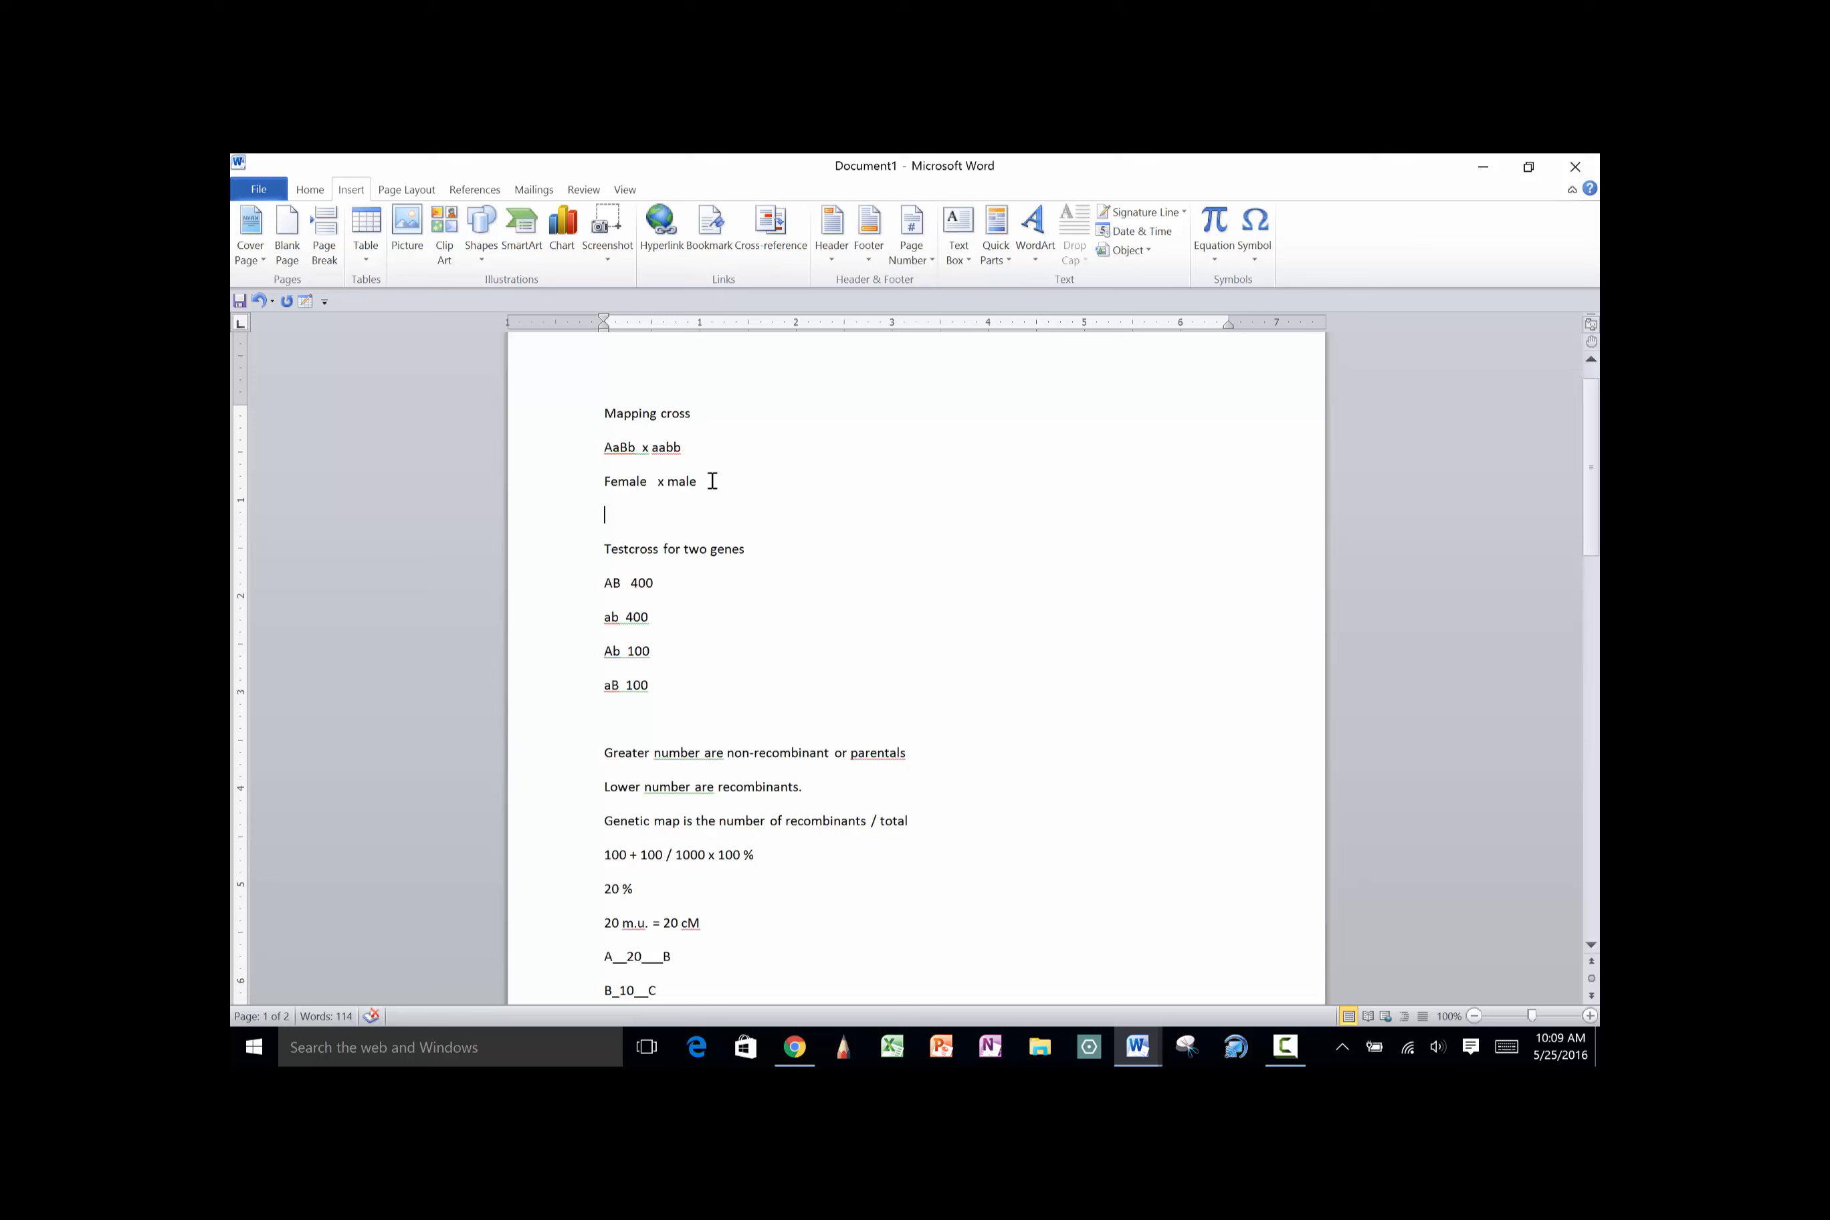
pyautogui.write('A    B')
pyautogui.moveTo(606, 516); pyautogui.dragTo(653, 520)
pyautogui.press('BackSpace')
pyautogui.click(258, 301)
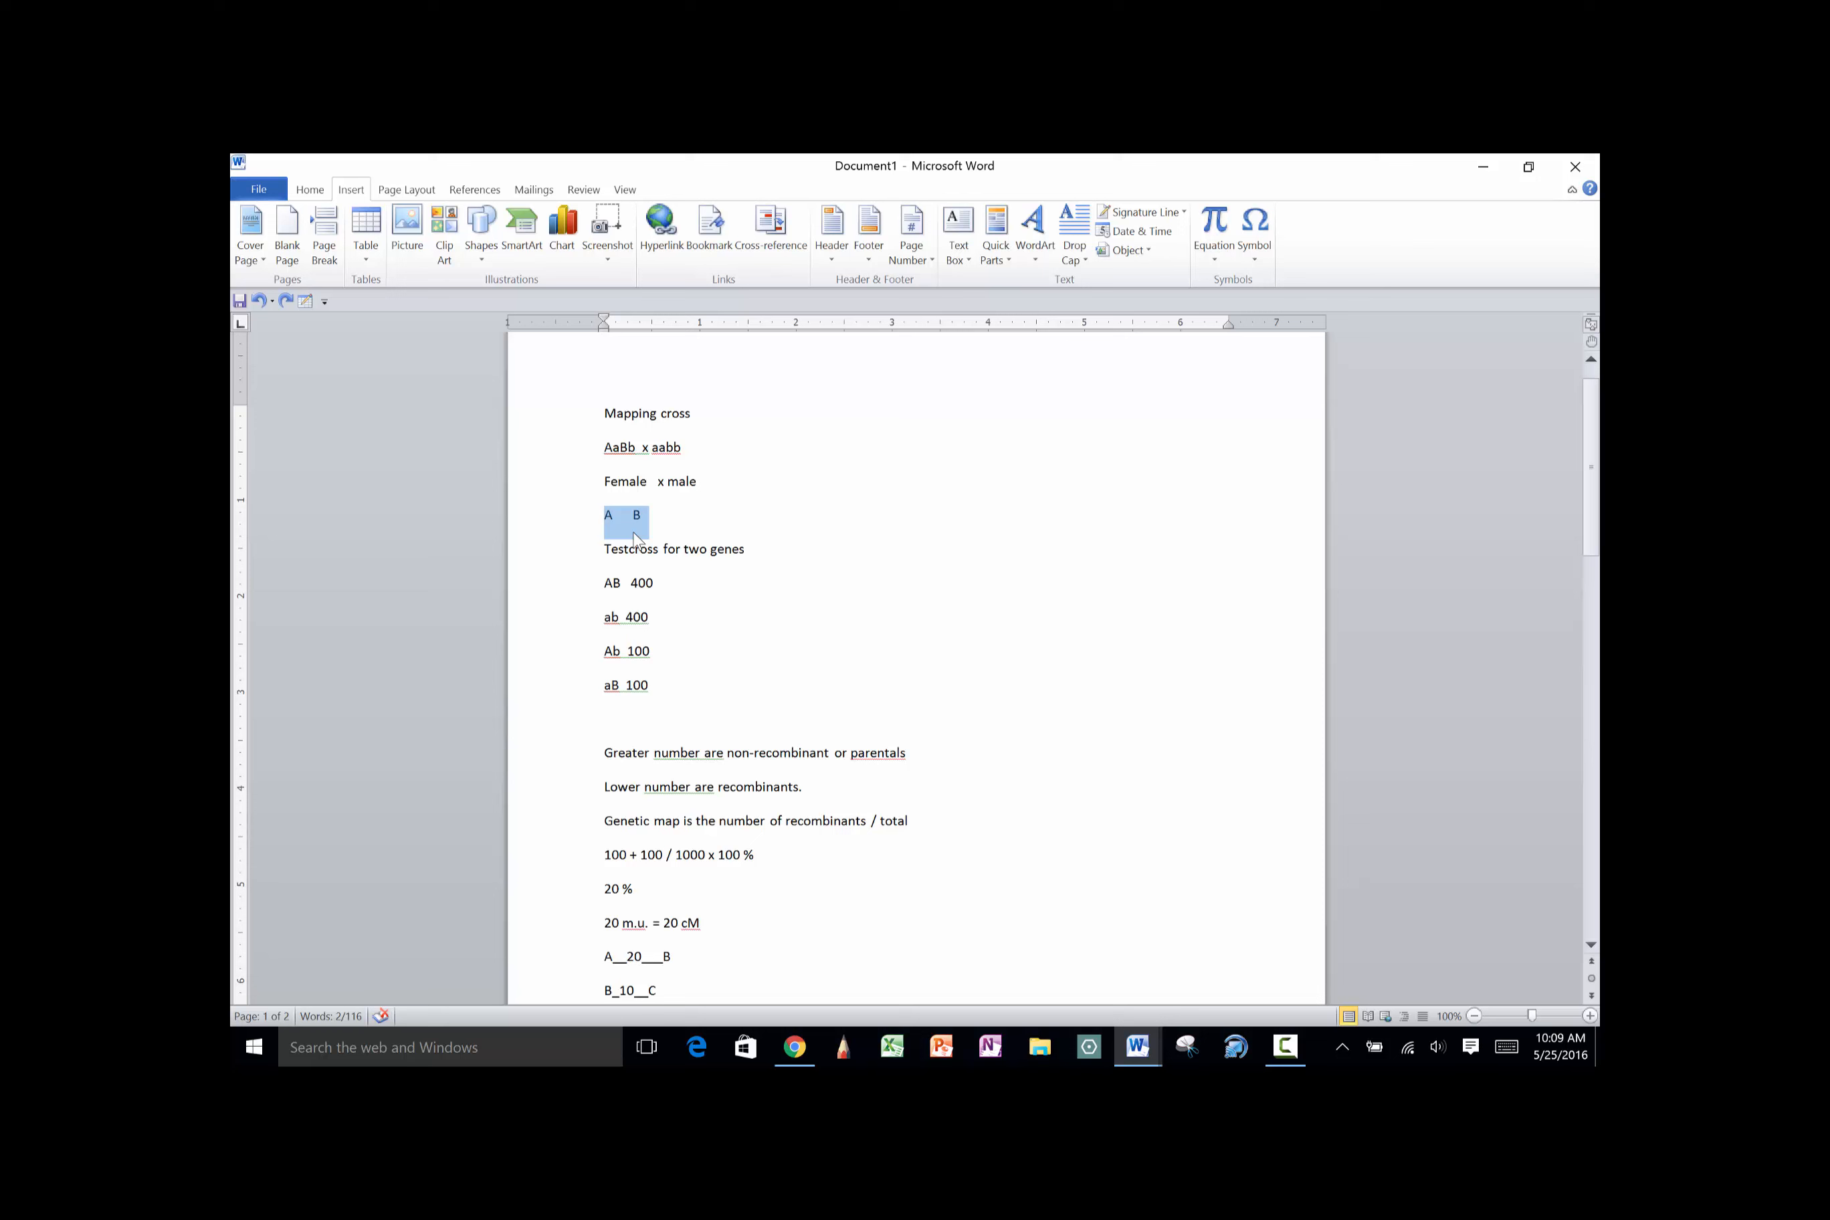
pyautogui.hotkey('ctrl', 'u')
pyautogui.click(620, 533)
pyautogui.click(649, 529)
pyautogui.press('Return')
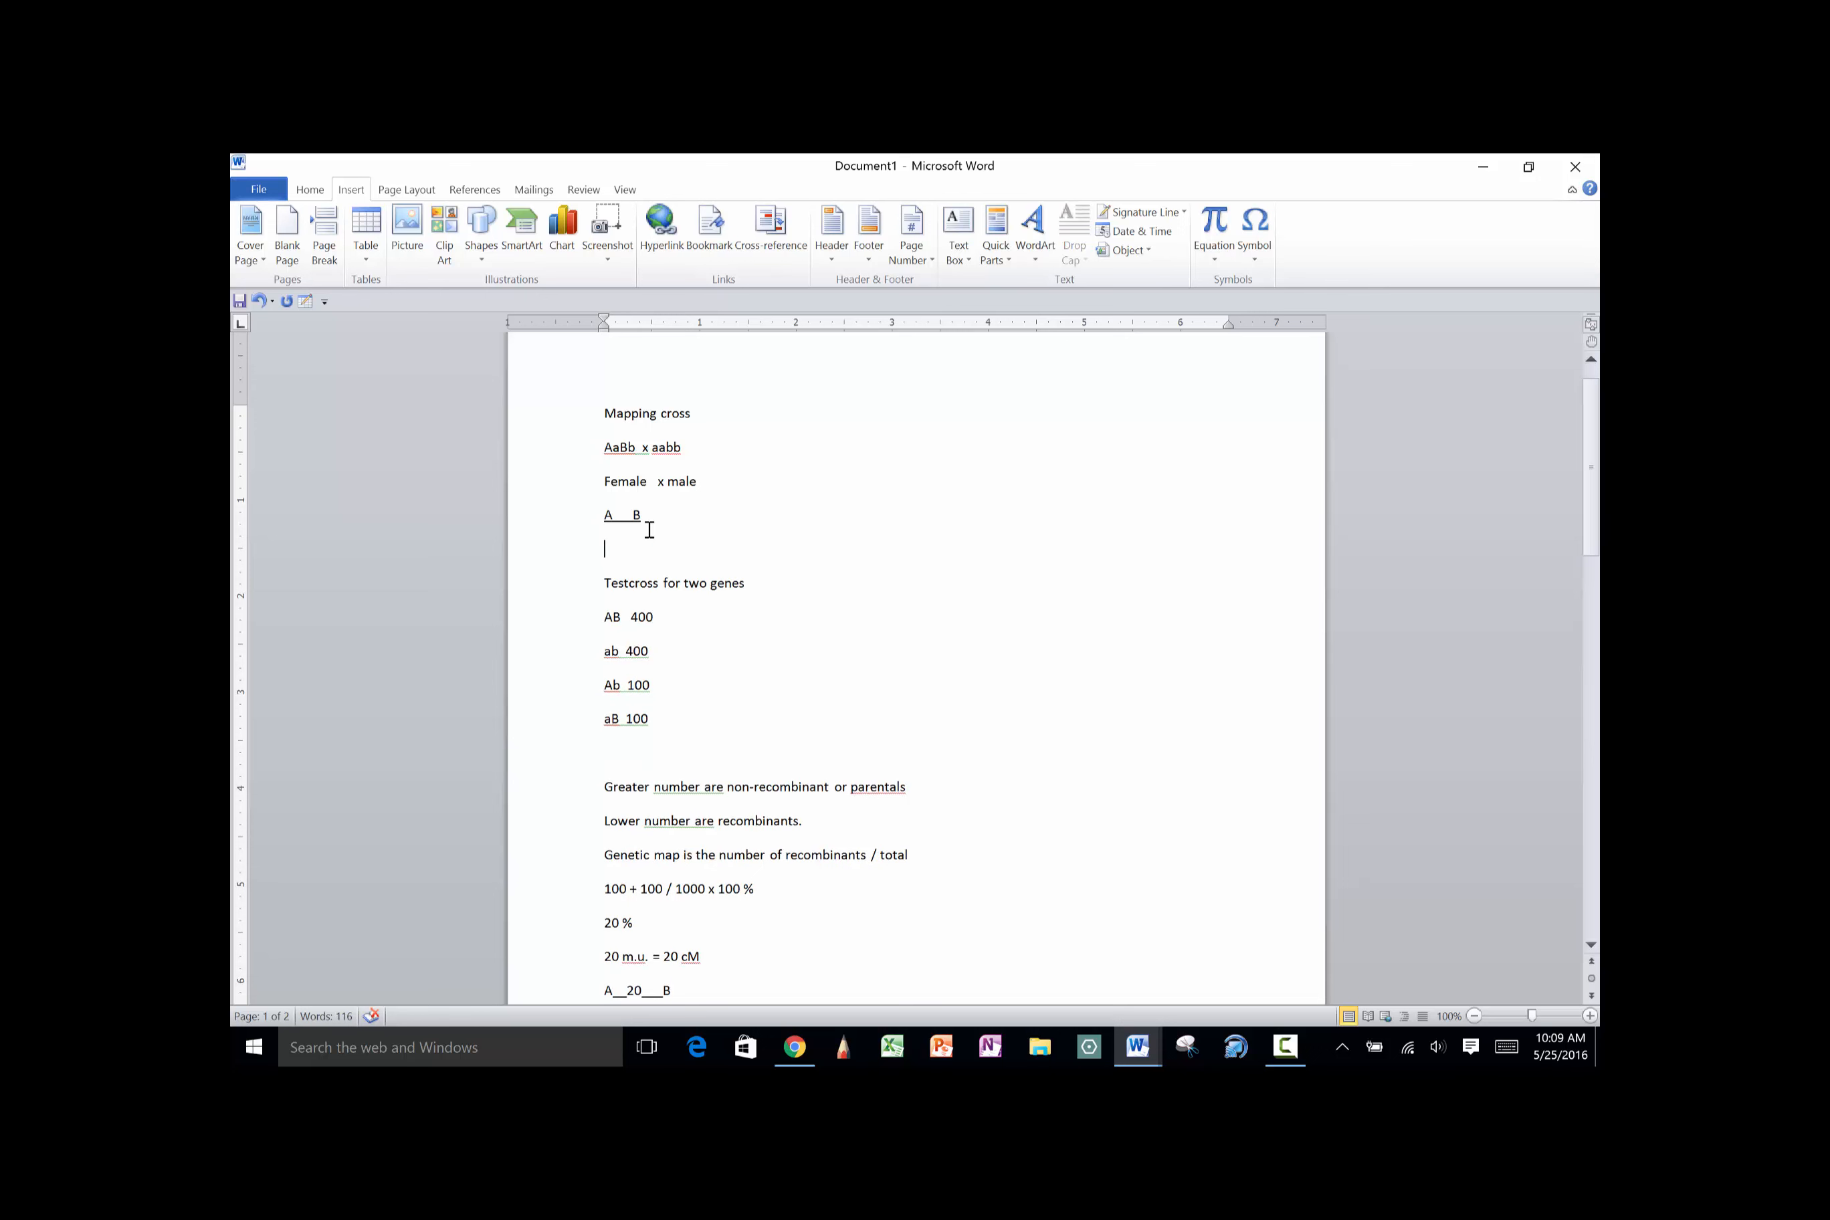
pyautogui.write('A    b')
# Remove the paragraph spacing after the "A B" and "A b" lines and insert a blank line before "Testcross for two genes"
pyautogui.moveTo(626, 546); pyautogui.dragTo(649, 551)
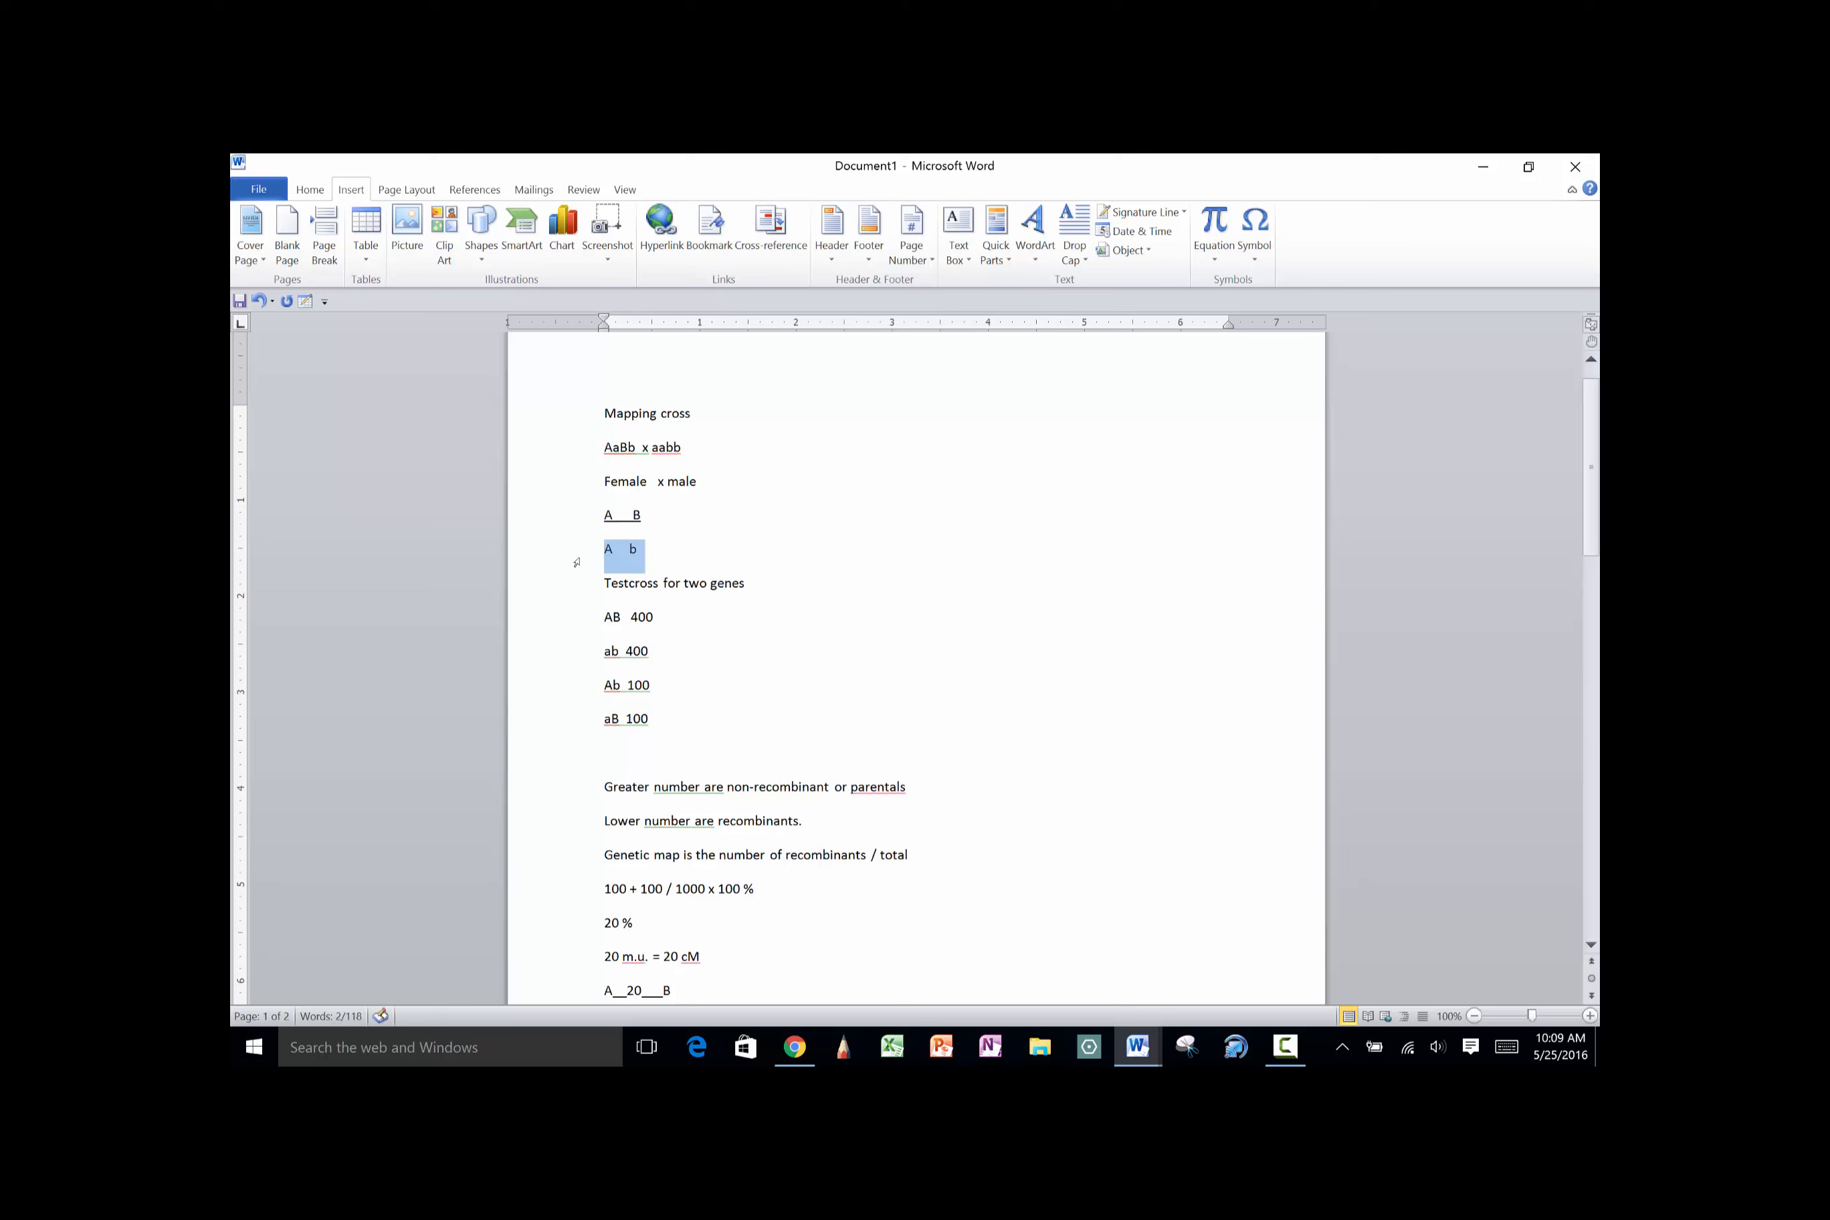
pyautogui.moveTo(605, 516); pyautogui.dragTo(645, 552)
pyautogui.click(312, 190)
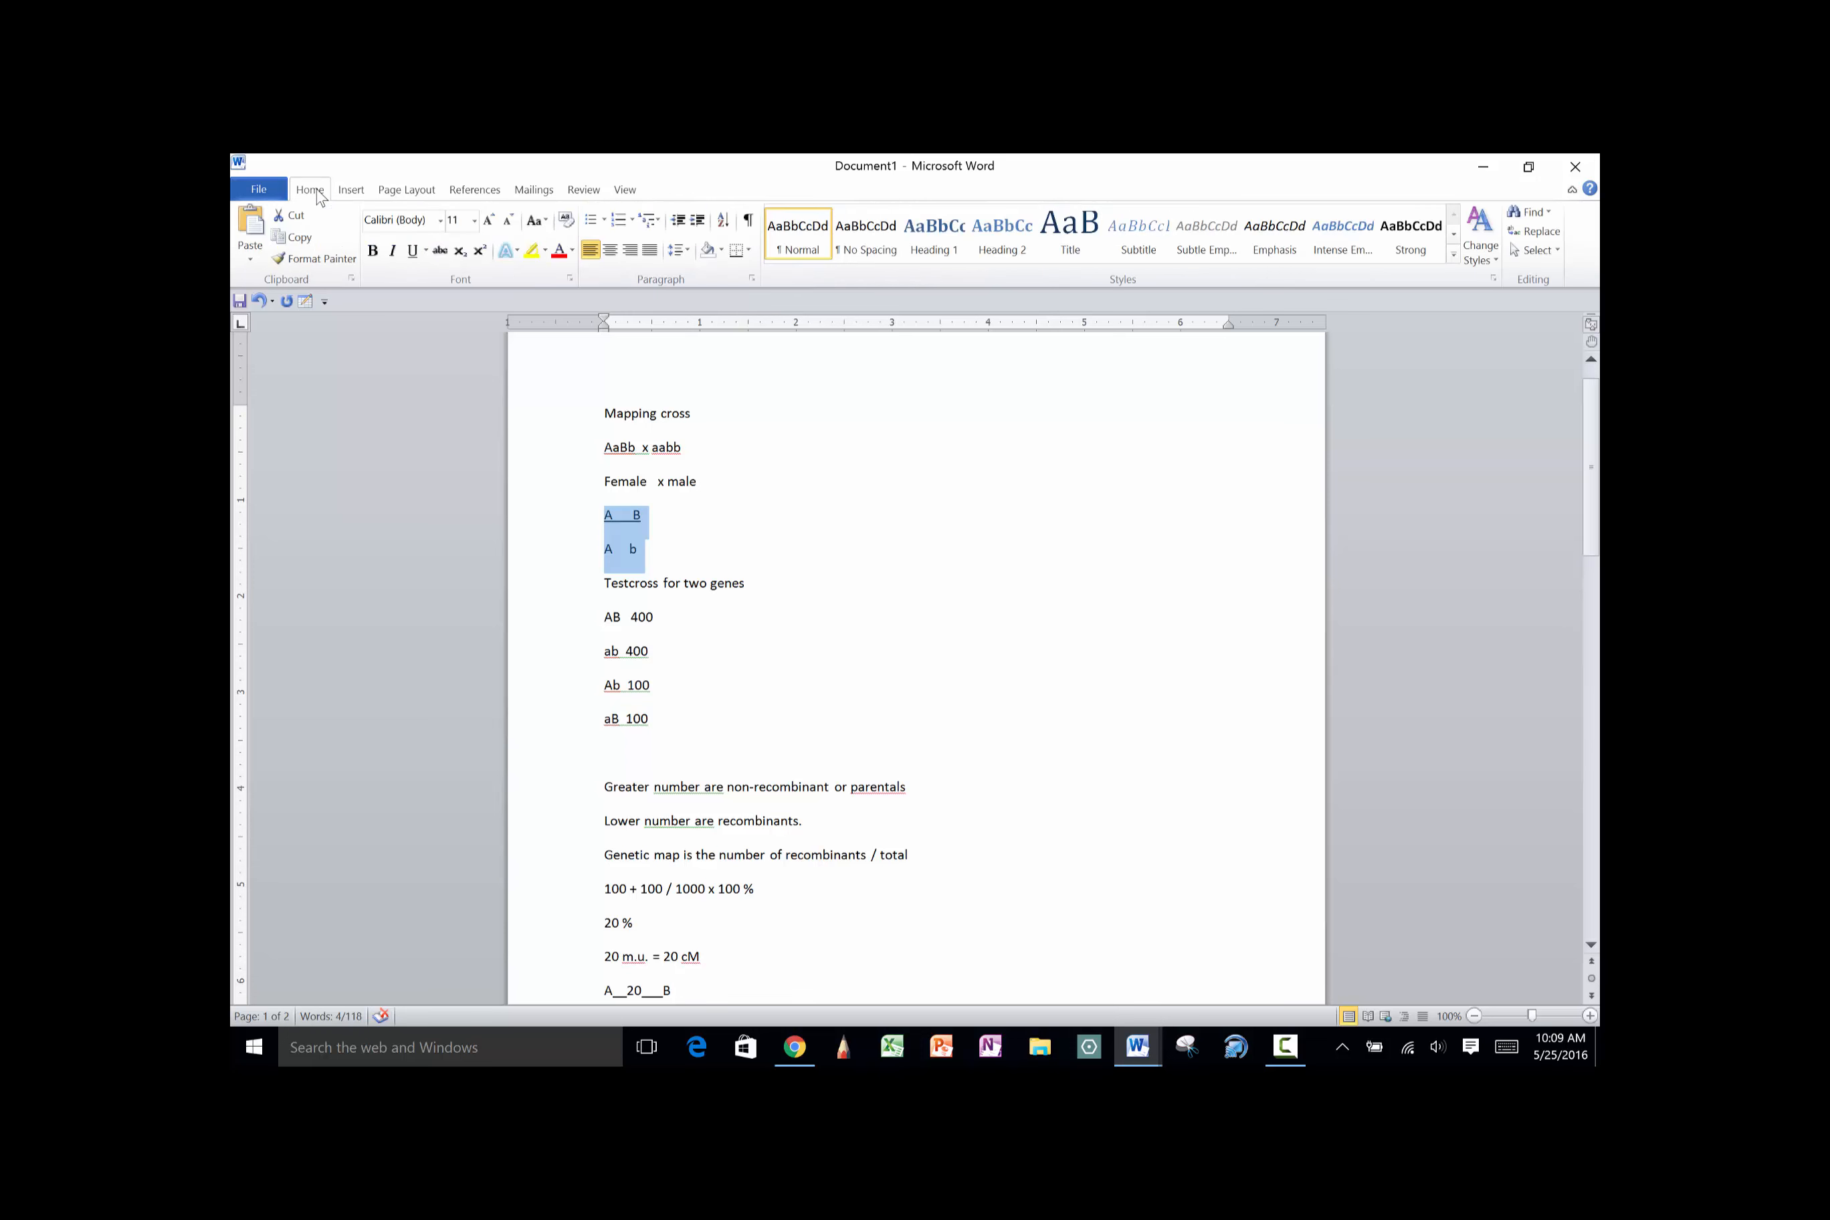
pyautogui.click(688, 250)
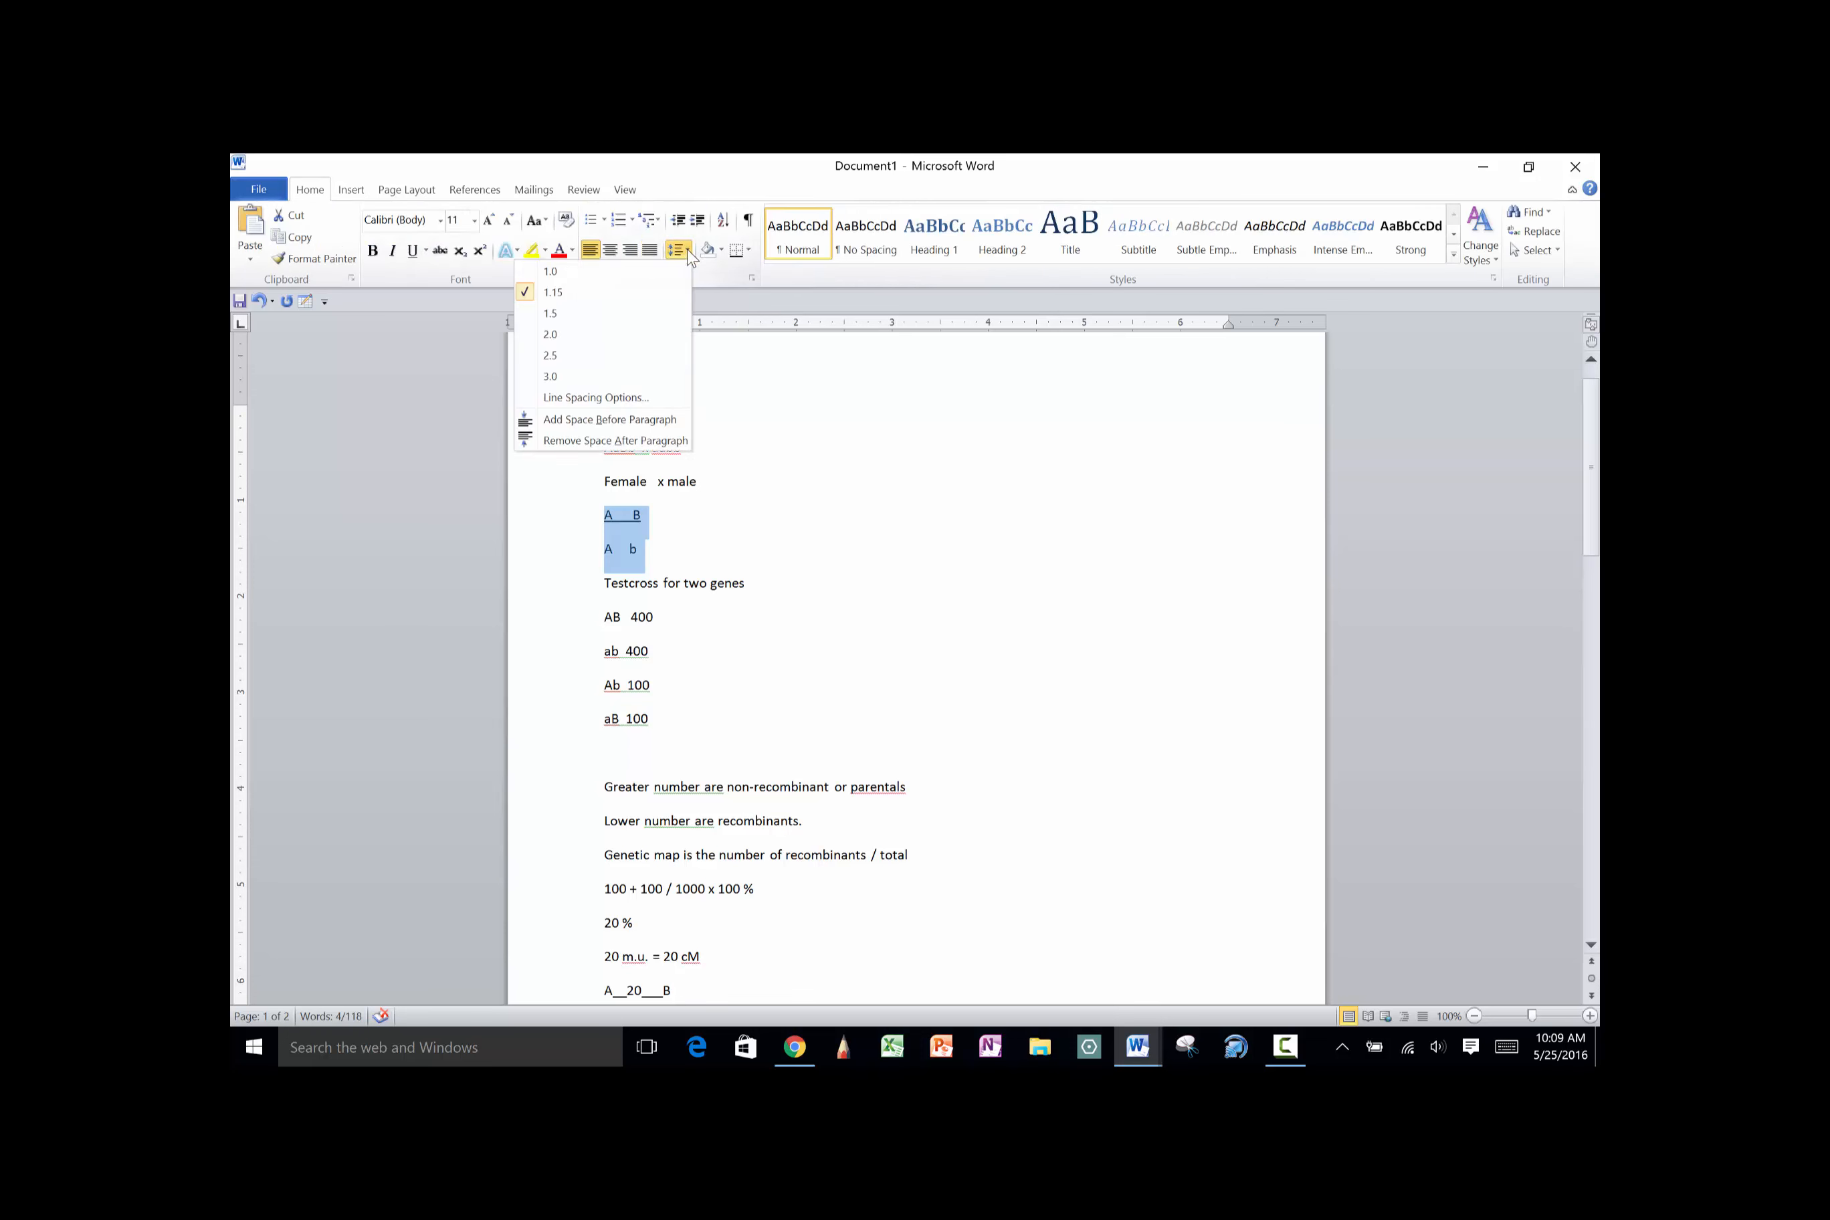
pyautogui.click(569, 441)
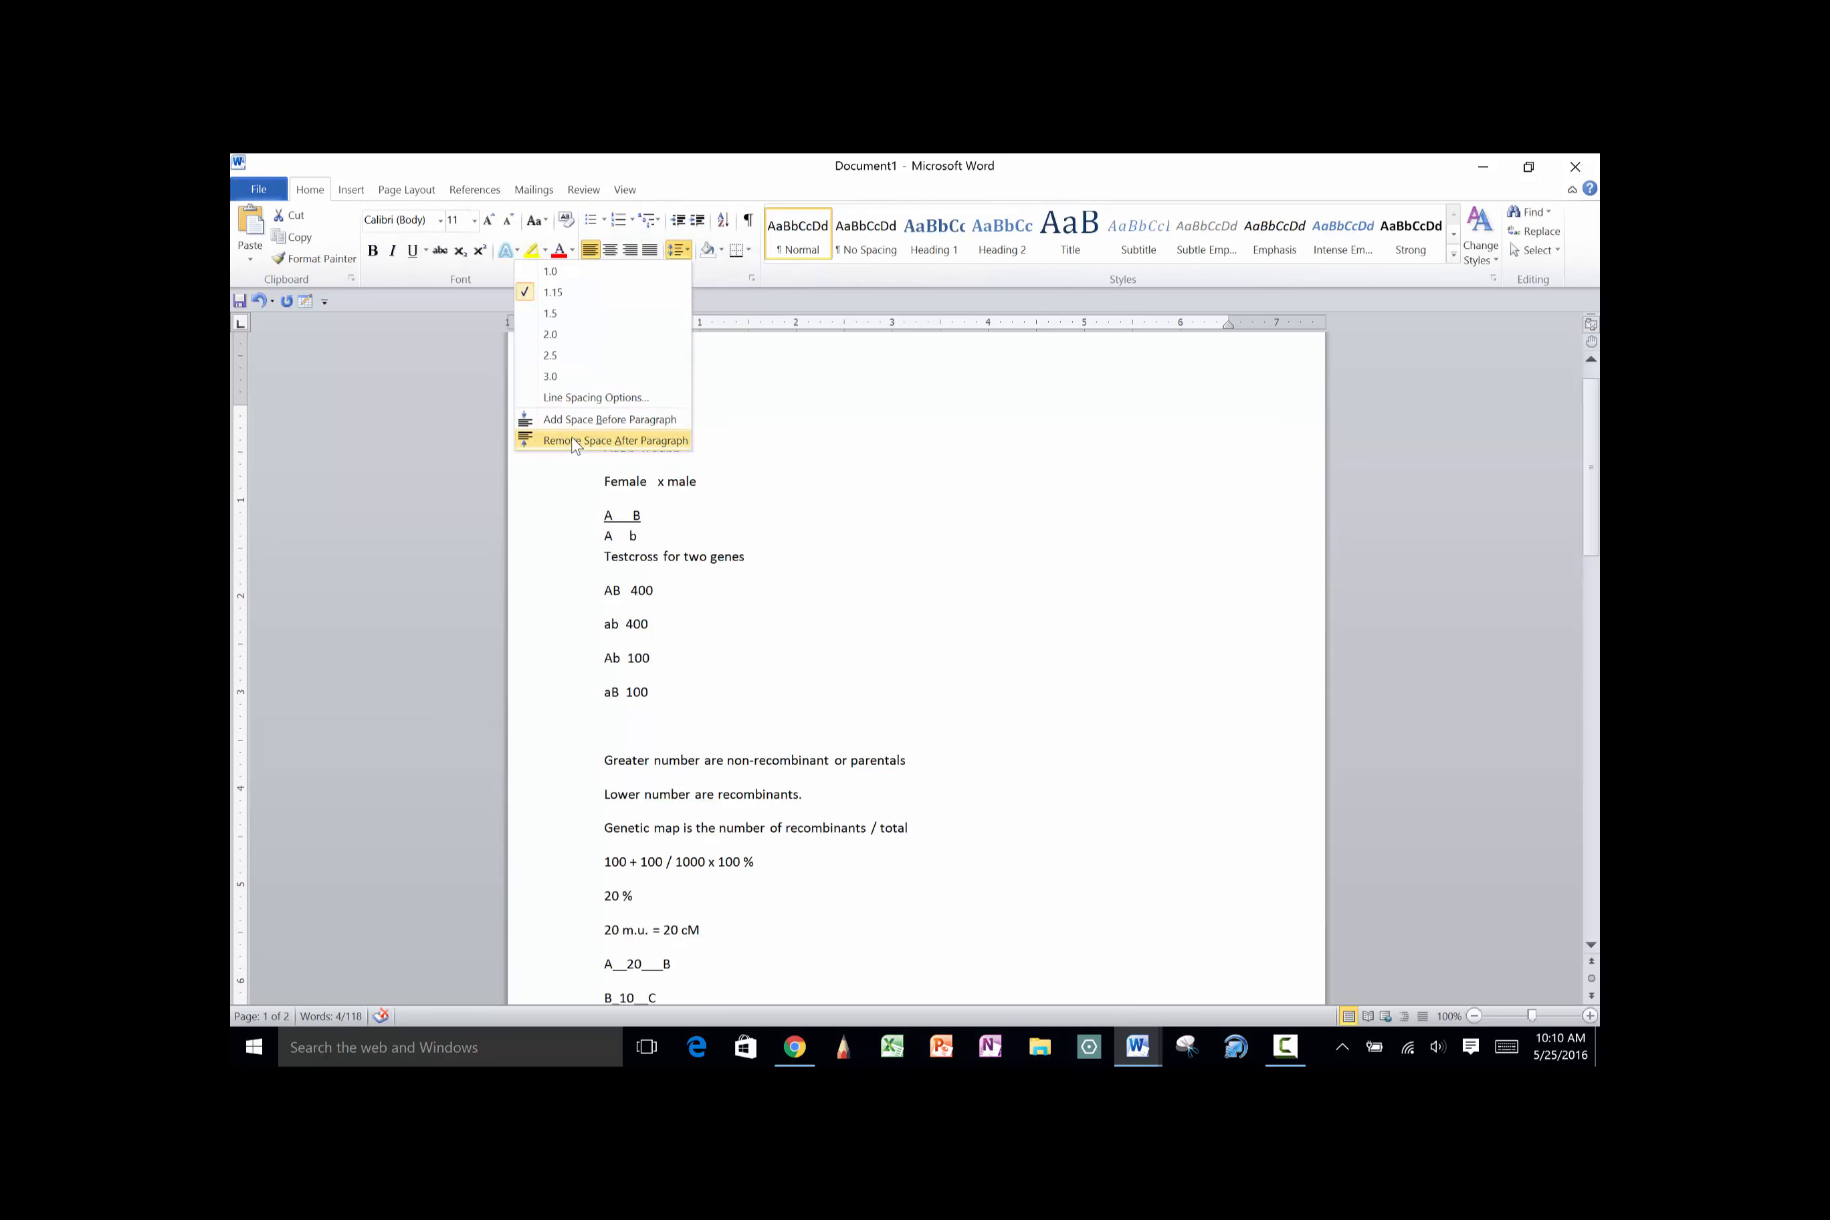
pyautogui.click(604, 560)
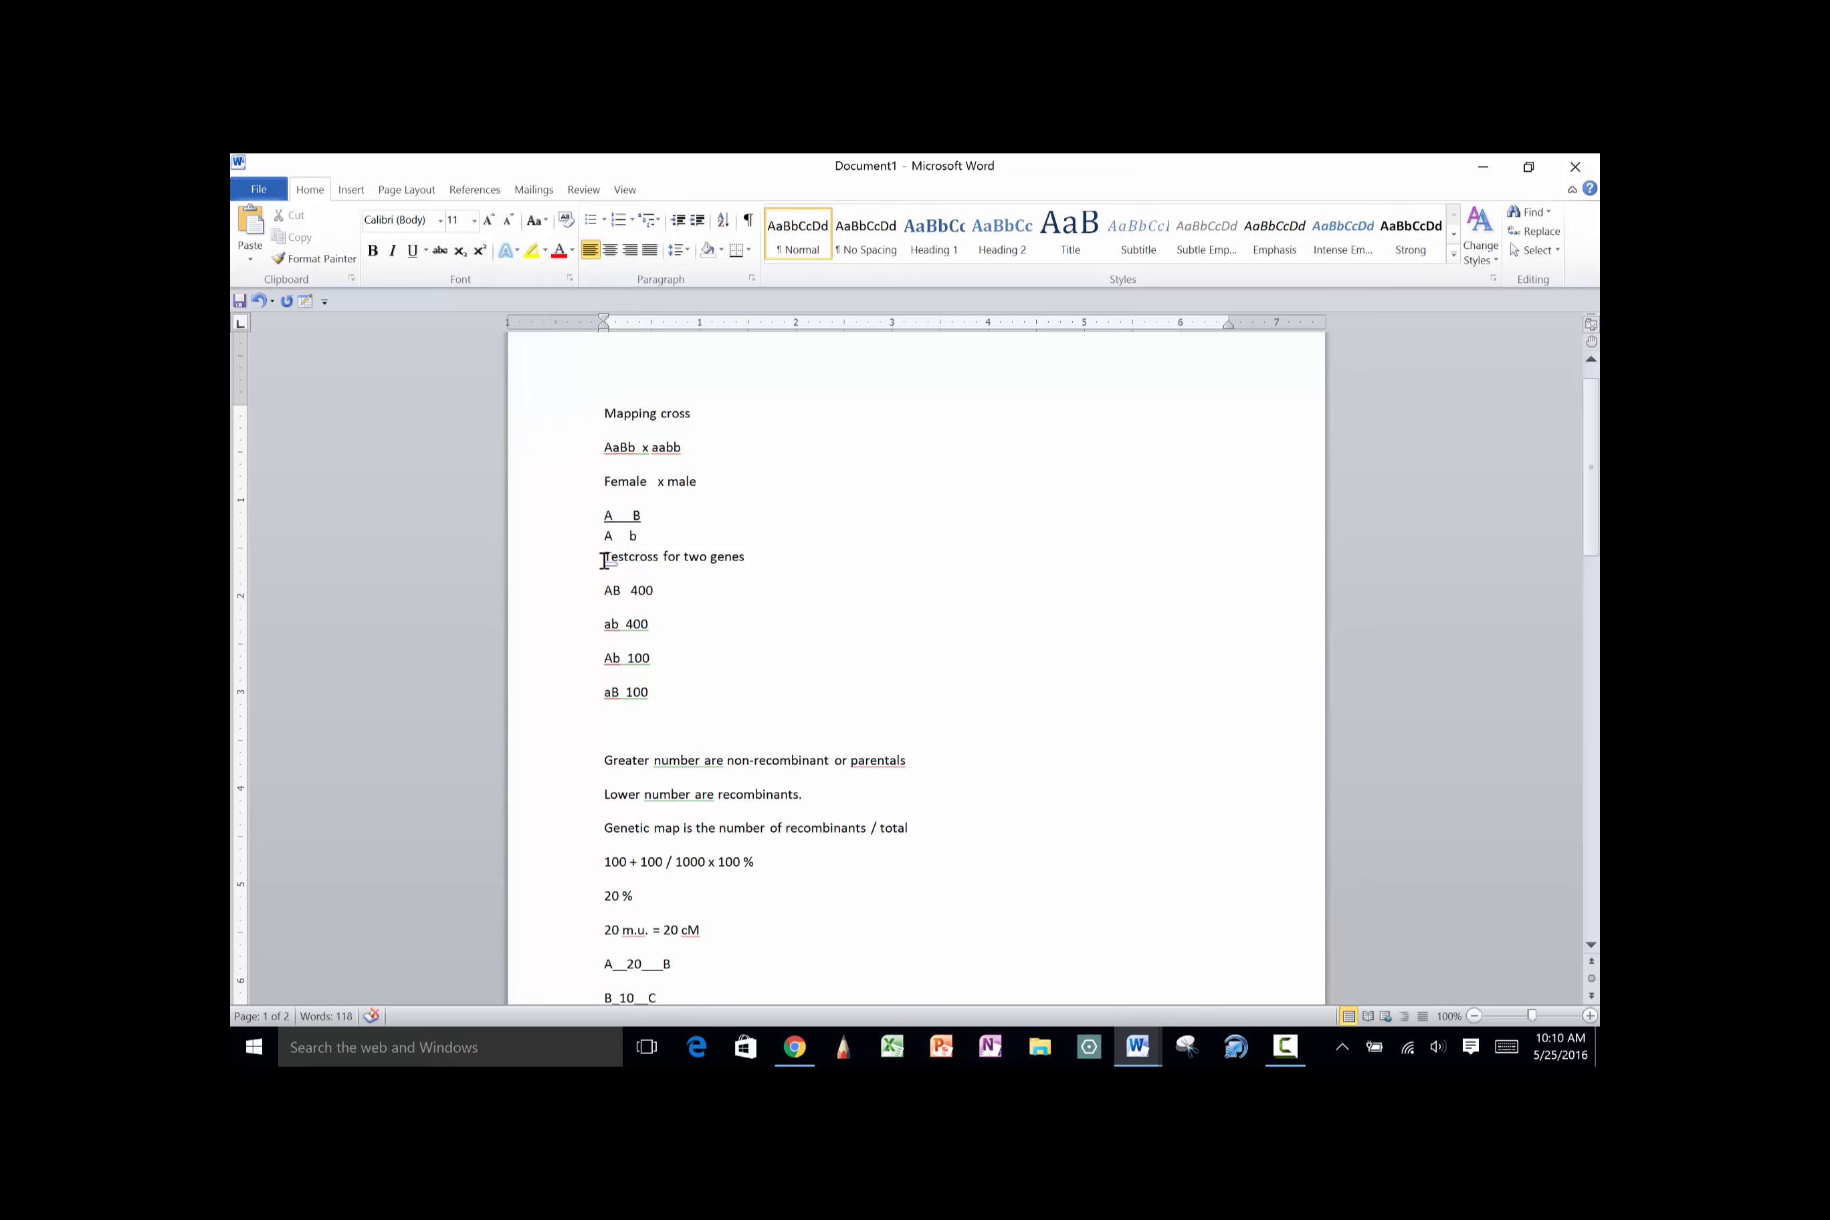
pyautogui.press('Return')
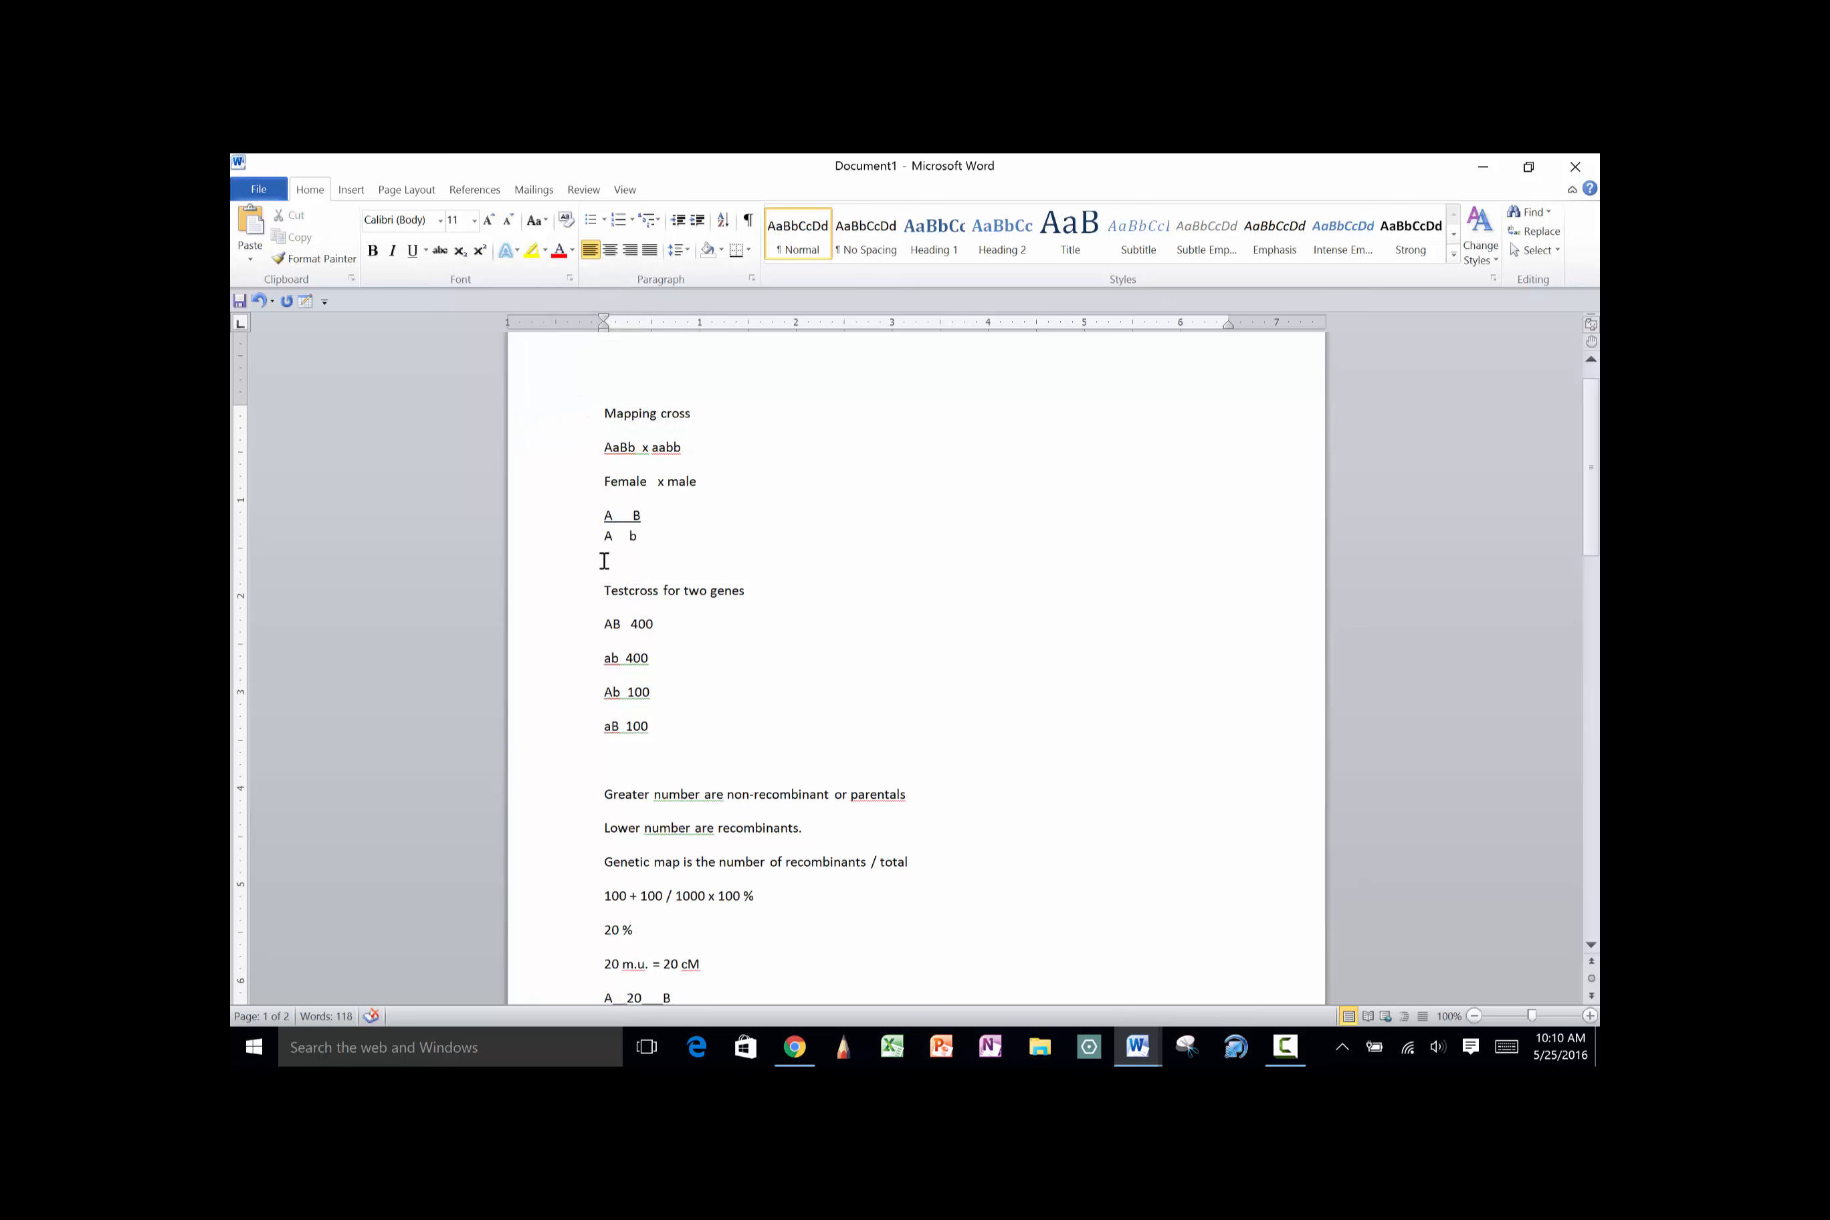
# Highlight the "AB 400" offspring class and the underlined "A B" pair in turn to compare them
pyautogui.moveTo(606, 618); pyautogui.dragTo(658, 623)
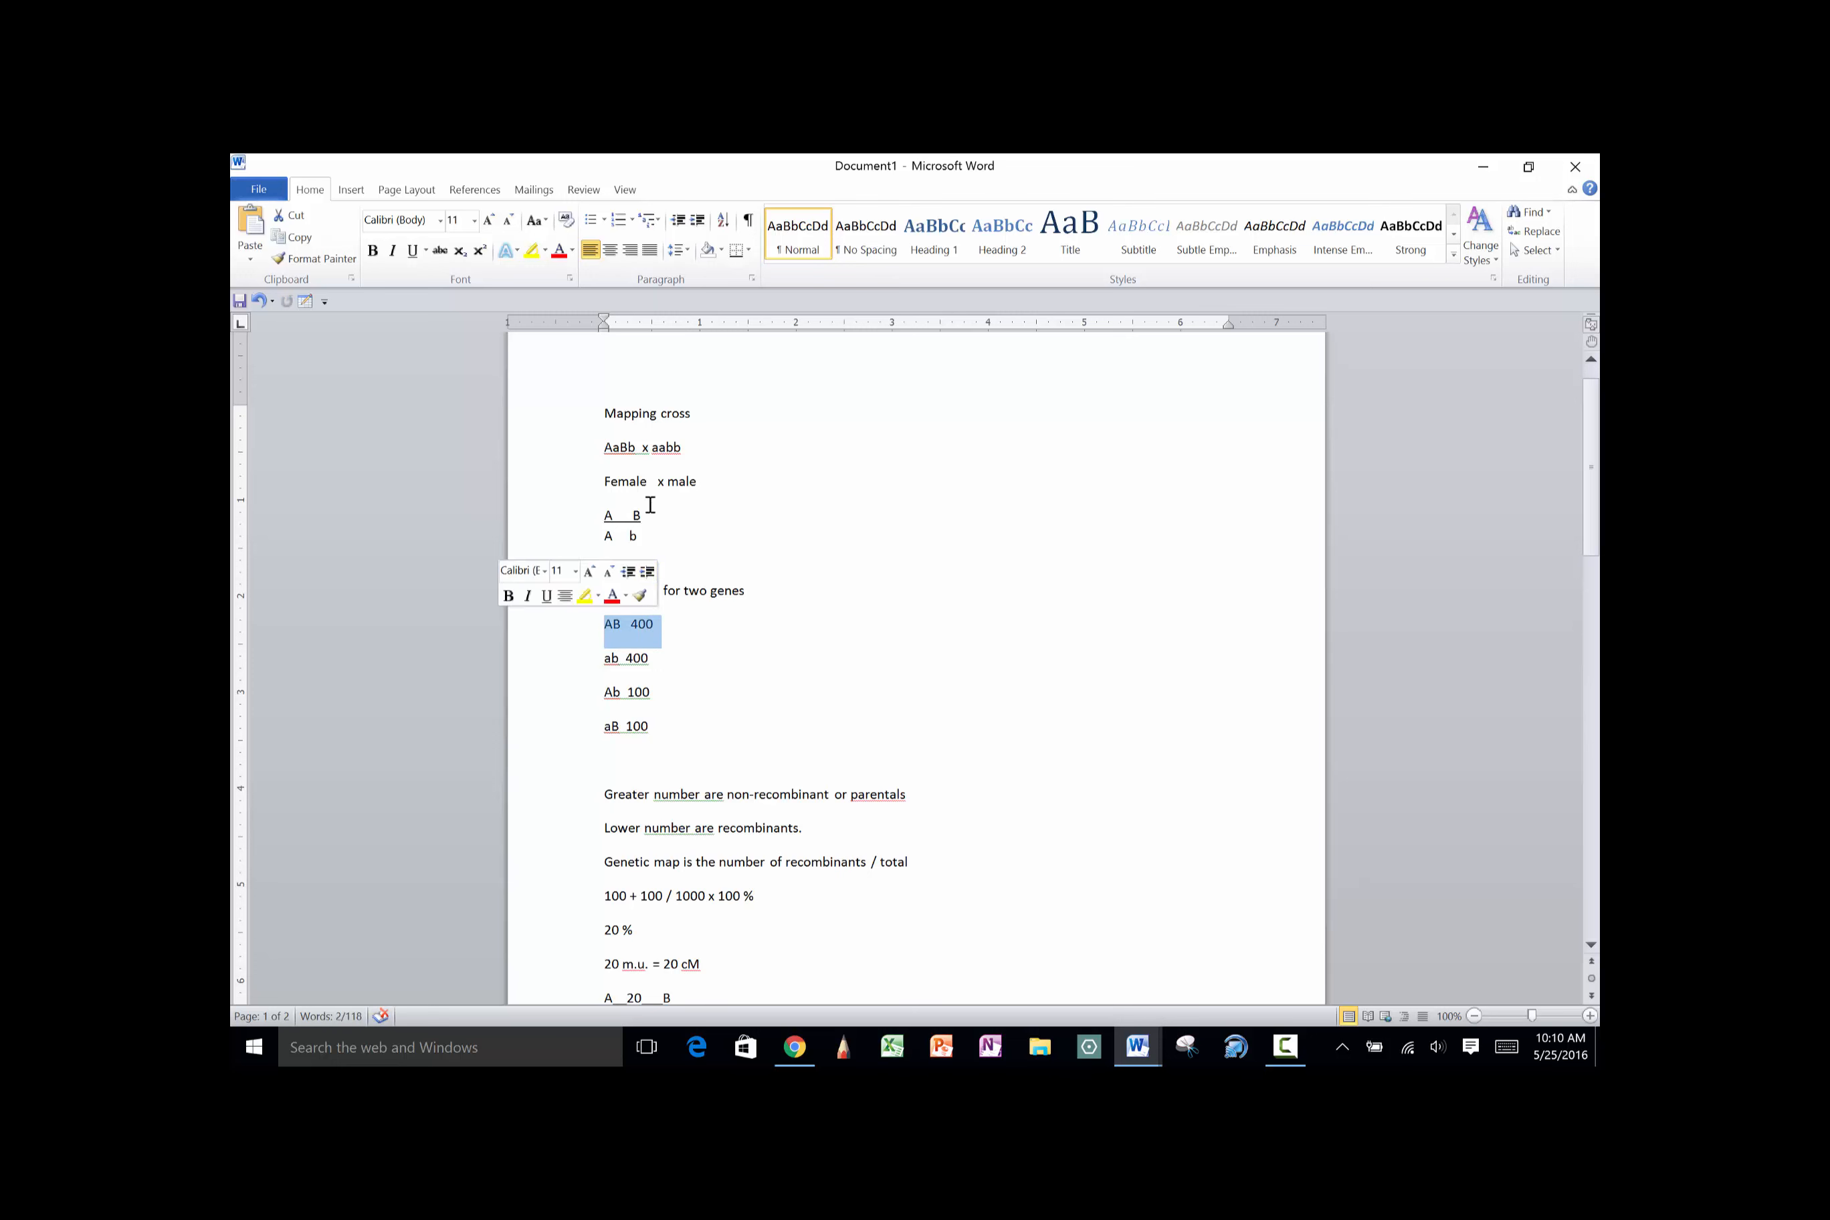
pyautogui.moveTo(604, 516); pyautogui.dragTo(648, 519)
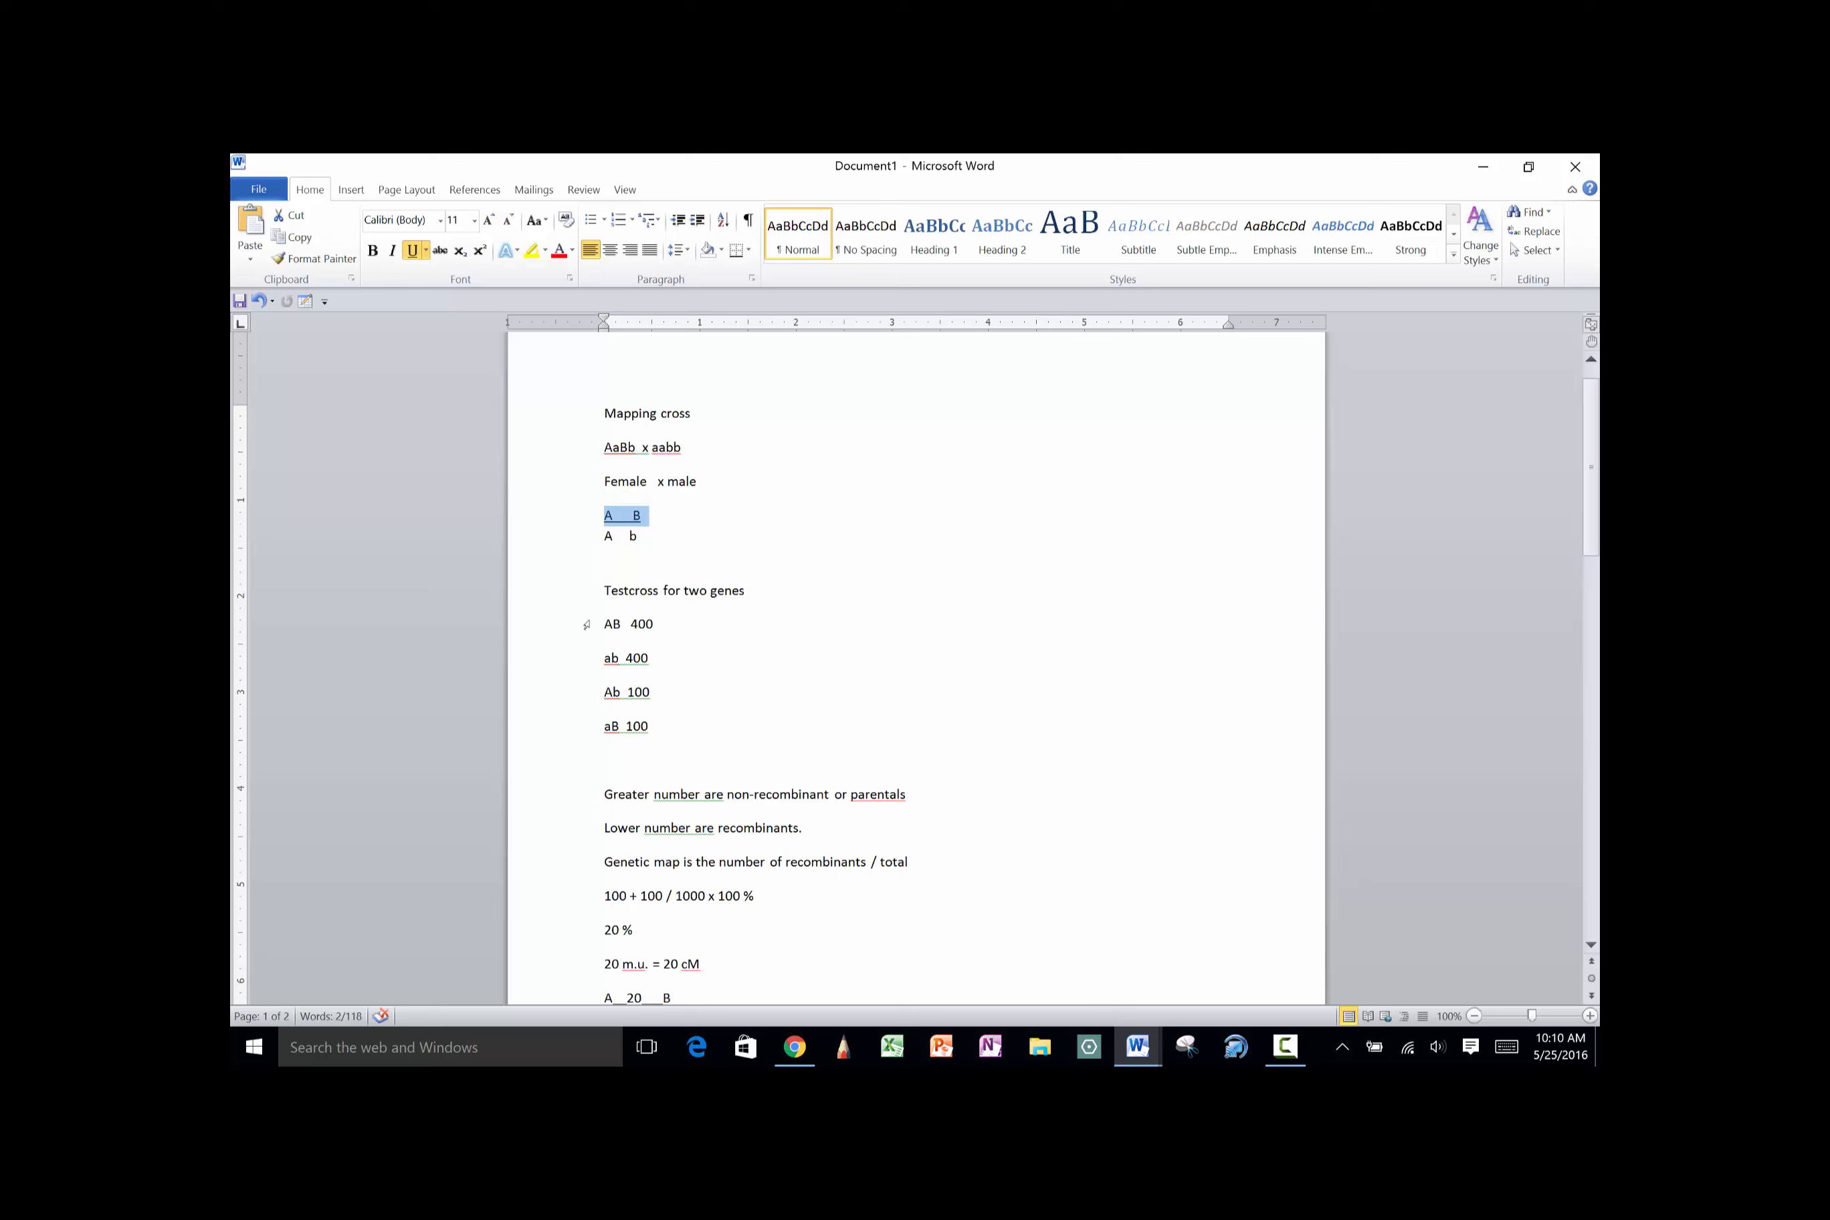
pyautogui.moveTo(601, 624); pyautogui.dragTo(653, 626)
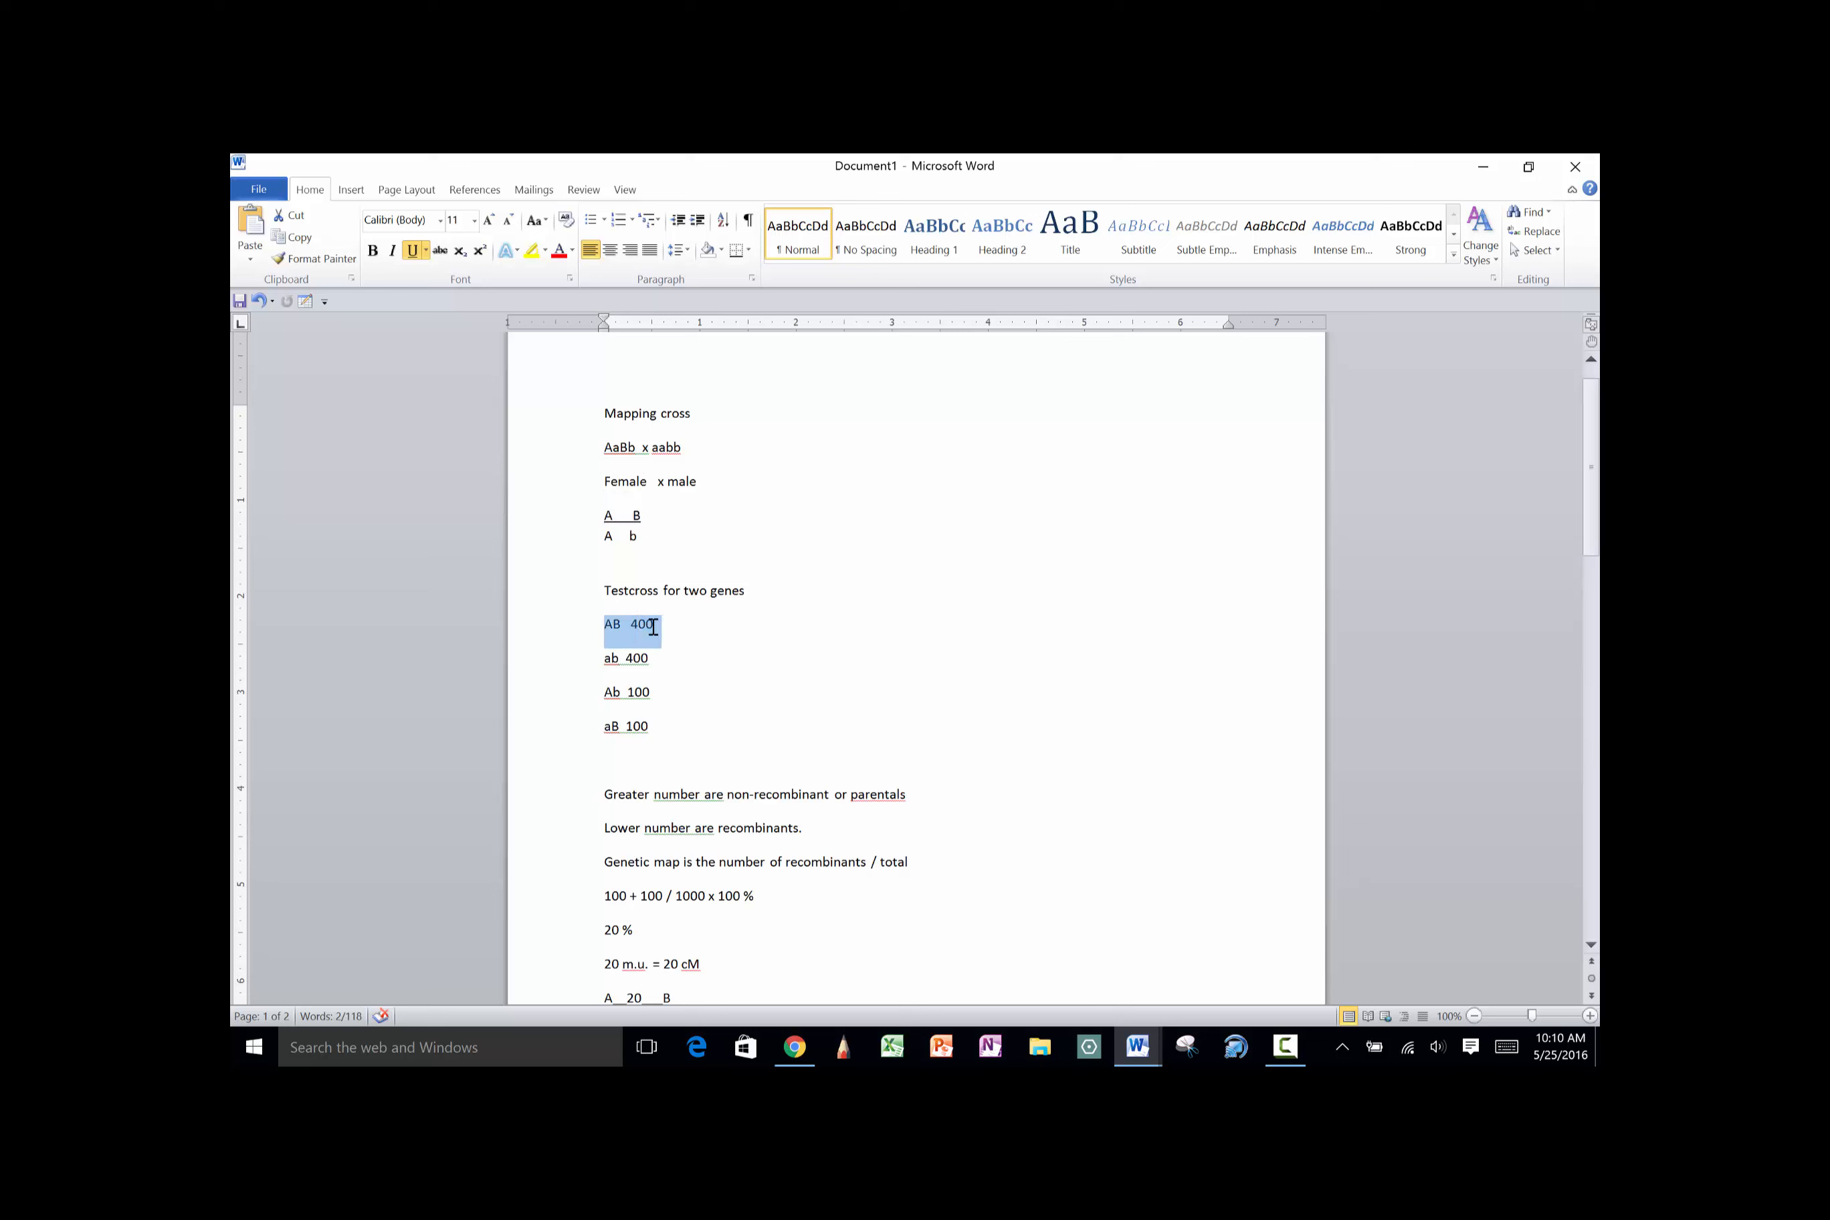
# Change the "A" beneath the underlined "A B" to "a" and highlight the offspring classes in turn to compare them
pyautogui.click(613, 539)
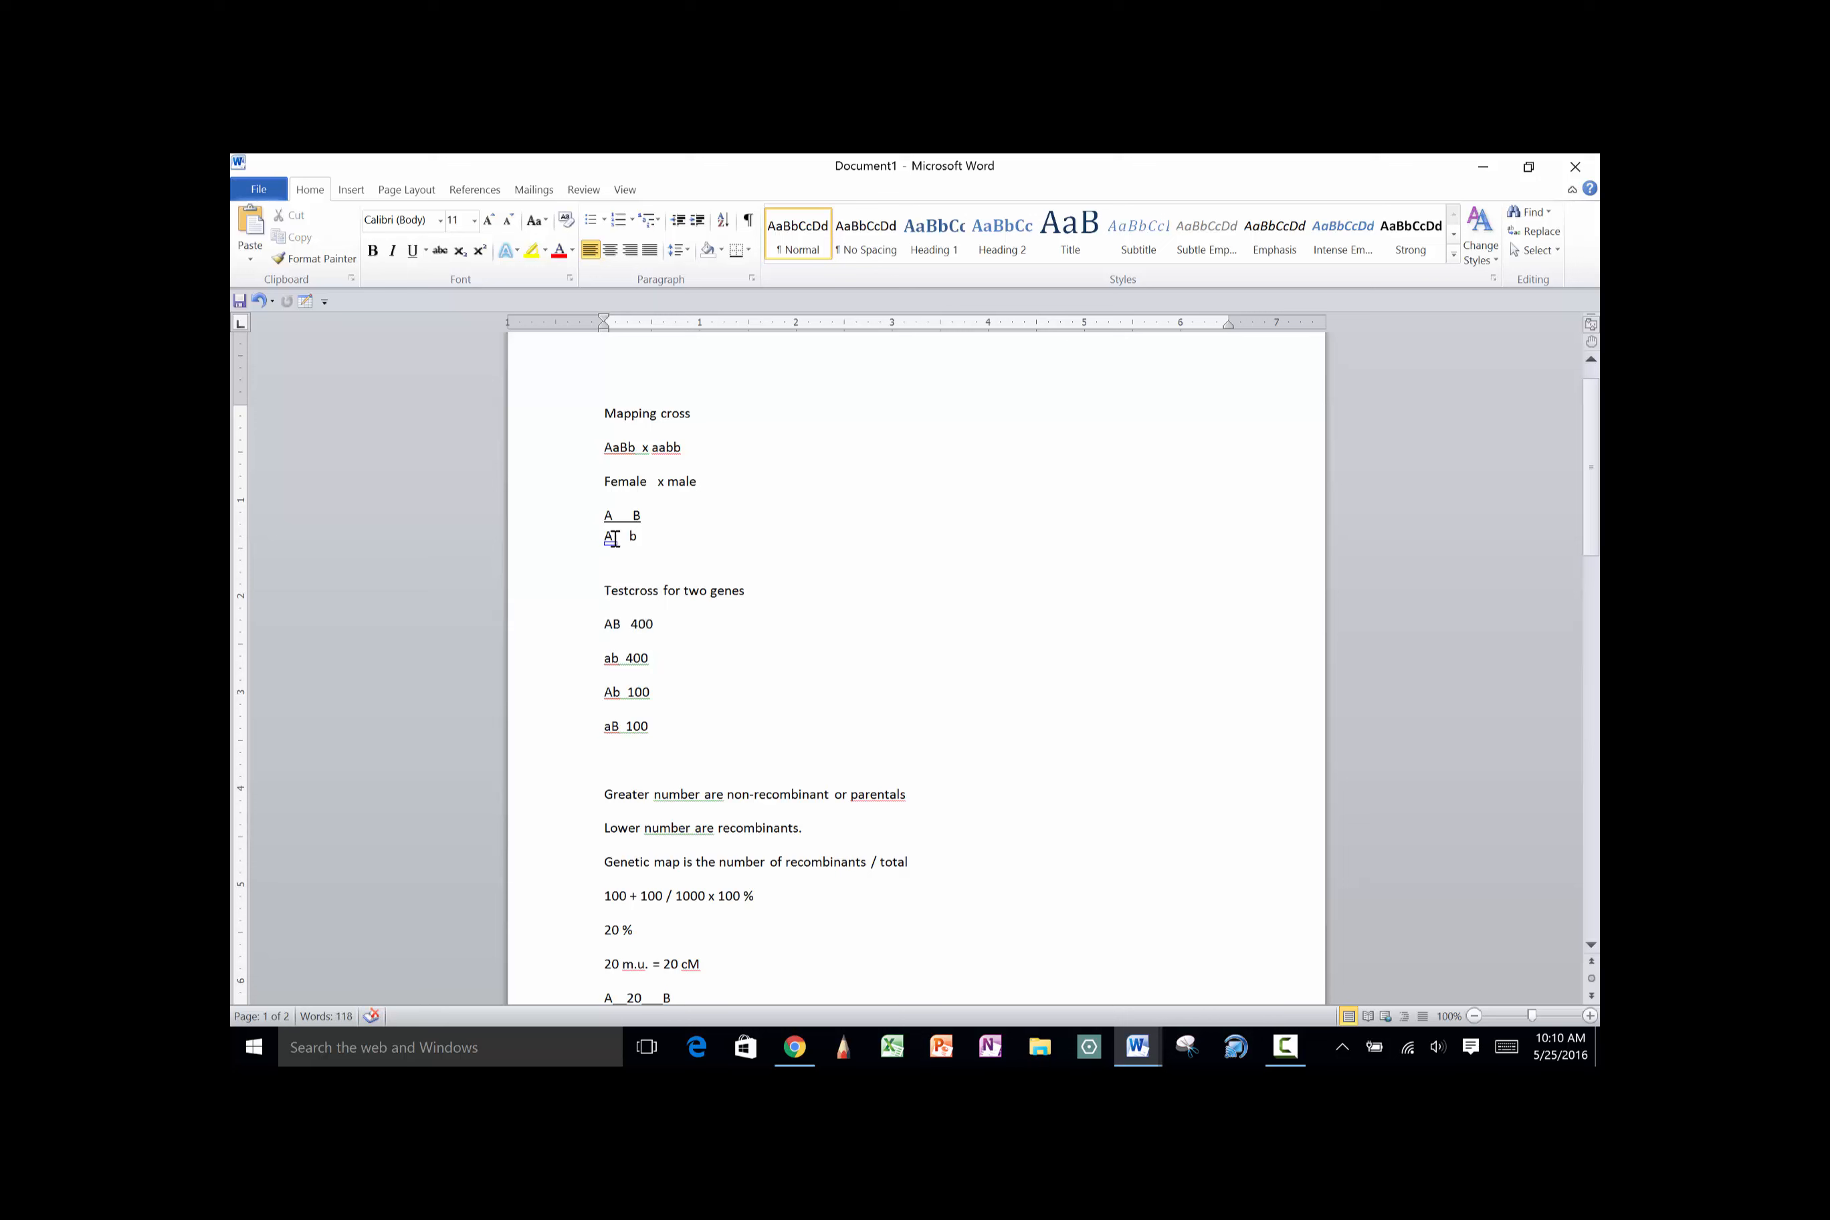
pyautogui.write('a')
pyautogui.moveTo(603, 657); pyautogui.dragTo(655, 659)
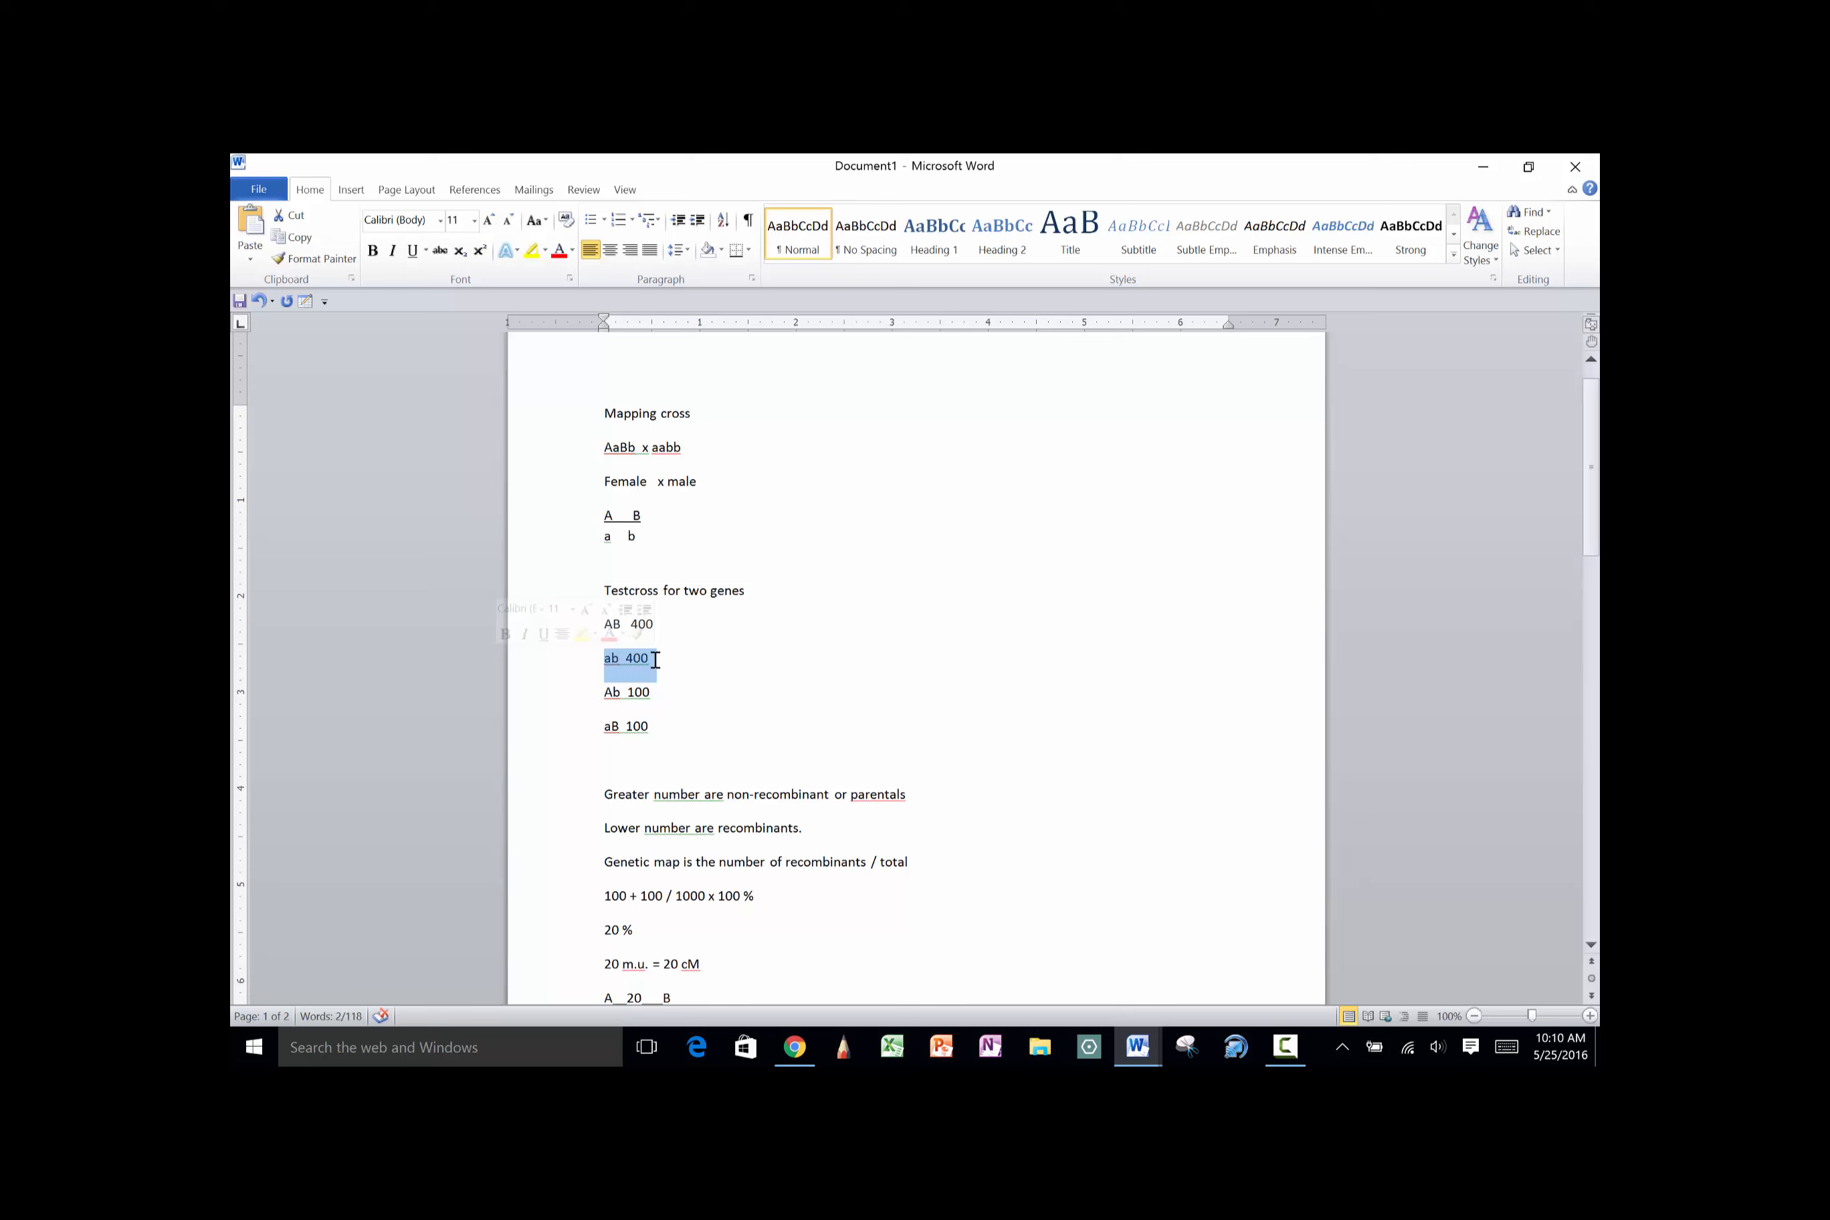
pyautogui.click(590, 688)
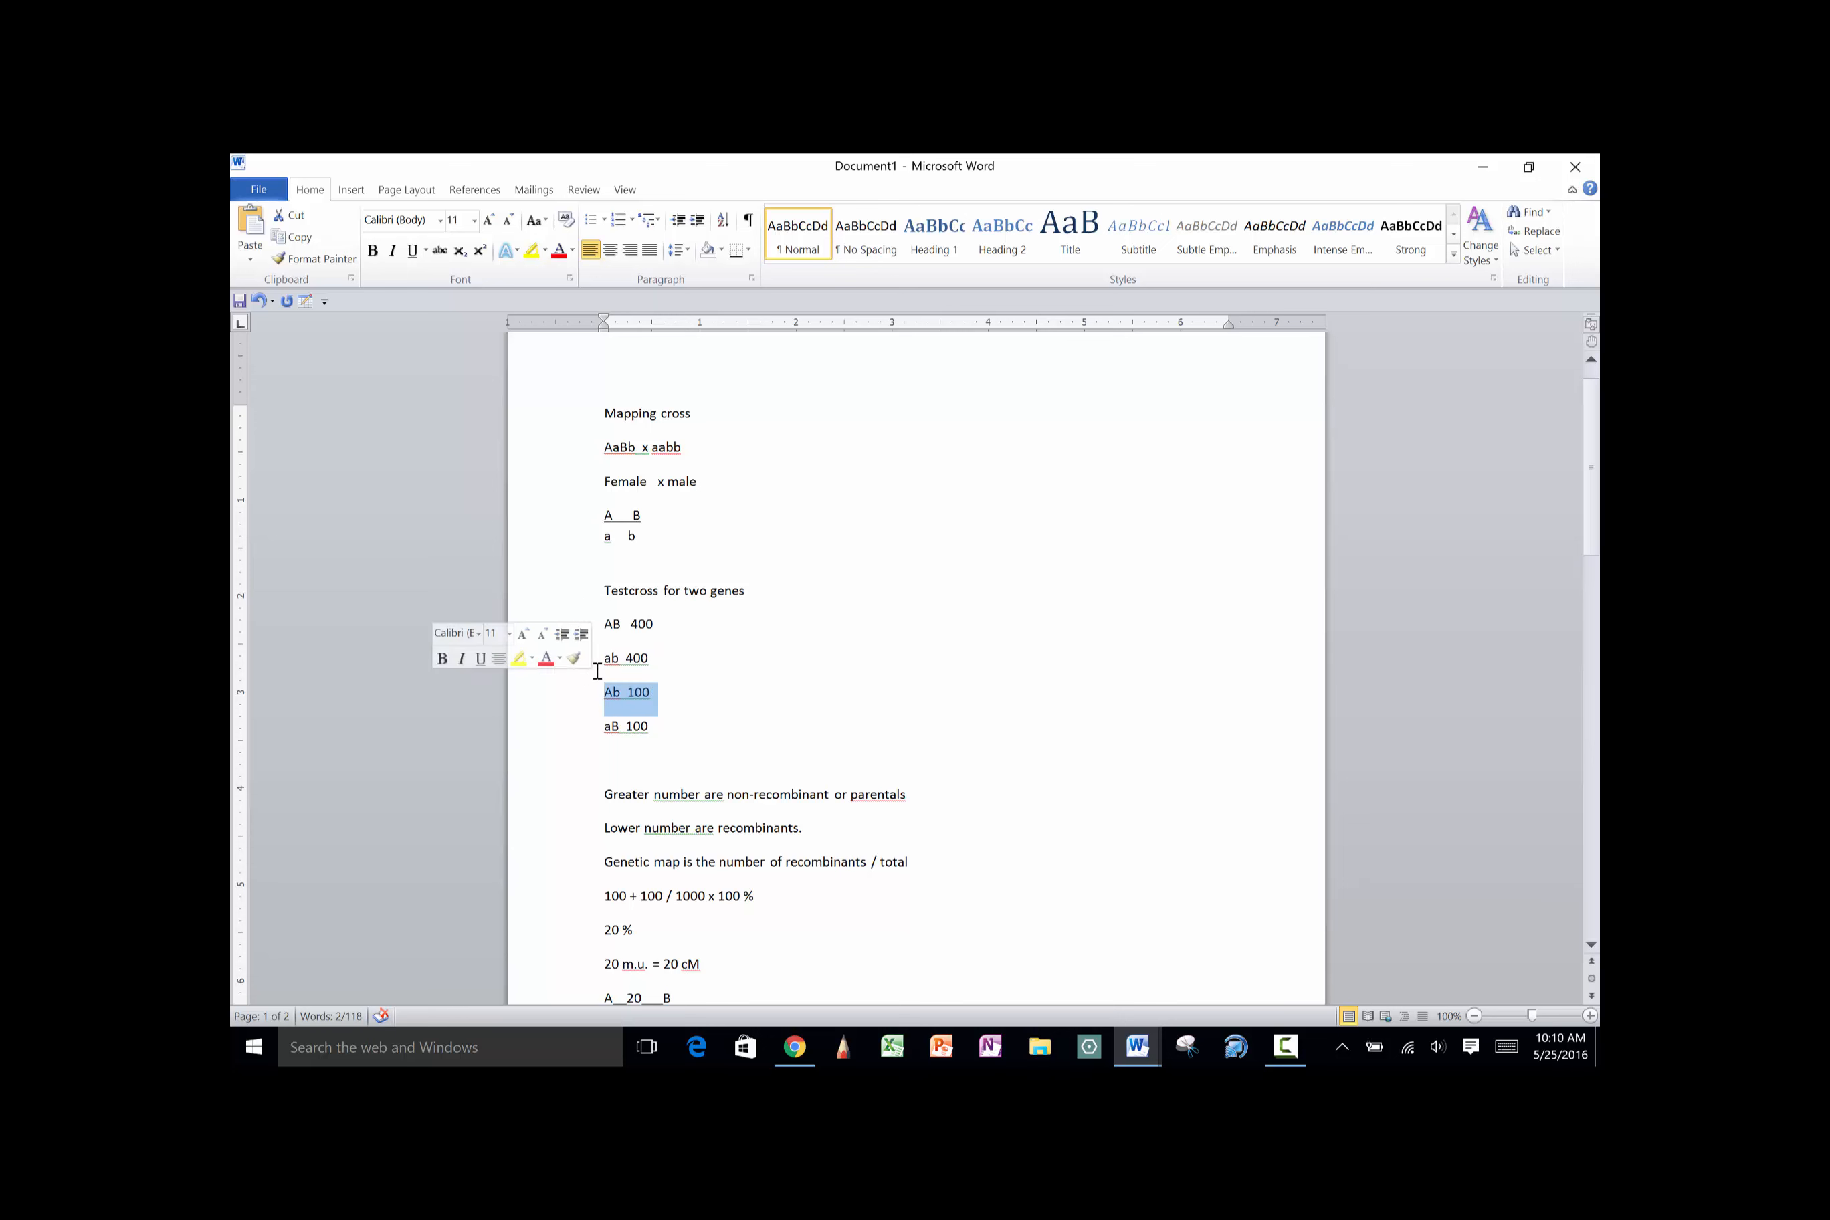
pyautogui.moveTo(604, 625); pyautogui.dragTo(656, 660)
# Label both the "AB 400" and "ab 400" offspring classes as "non-recombinant"
pyautogui.click(660, 663)
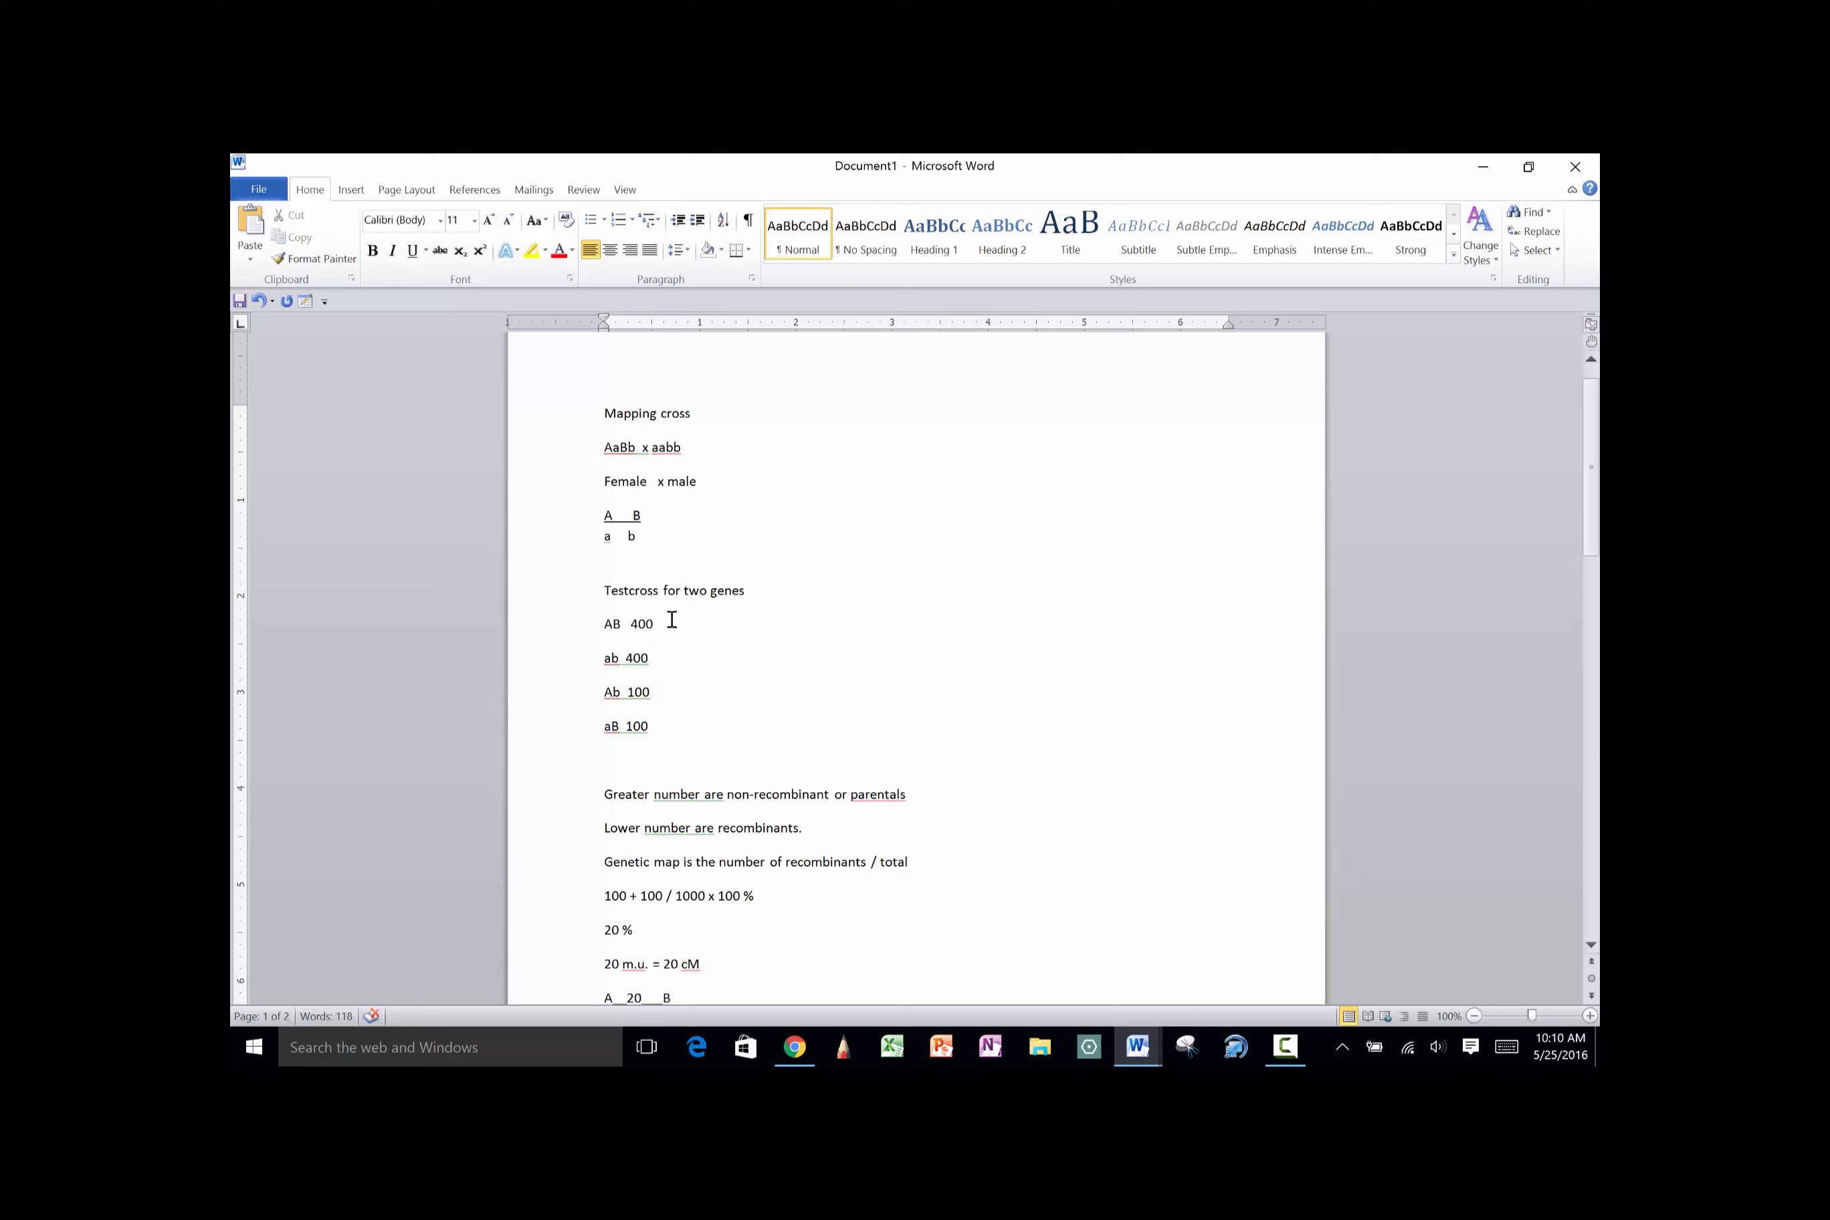
pyautogui.write('non-reco')
pyautogui.write('b')
pyautogui.write('inan')
pyautogui.write('  non')
pyautogui.write('-rec')
pyautogui.write('ombi')
pyautogui.write('nant')
# Label both the "Ab 100" and "aB 100" offspring classes as "recombinants"
pyautogui.click(668, 691)
pyautogui.write('re')
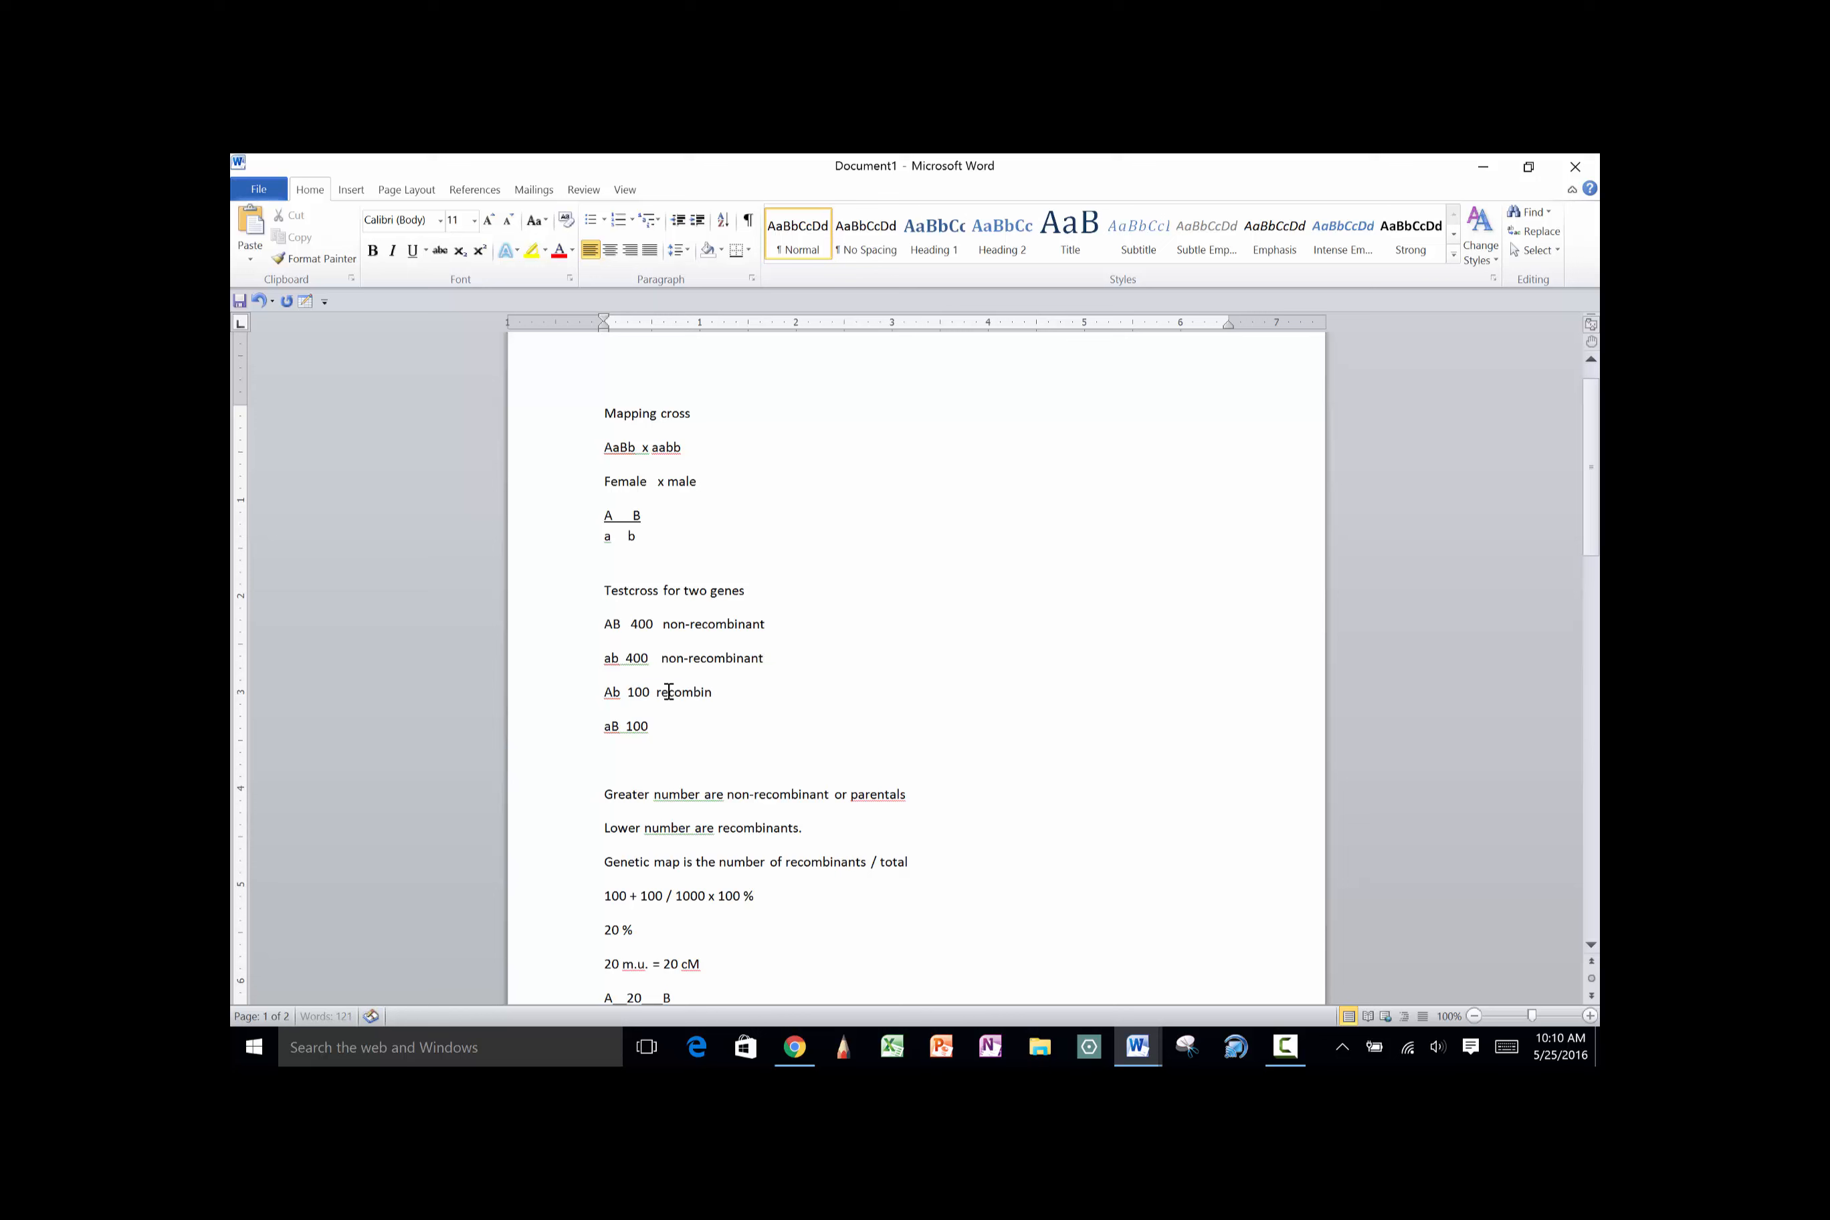
pyautogui.click(668, 728)
pyautogui.write('recombinants')
pyautogui.click(624, 520)
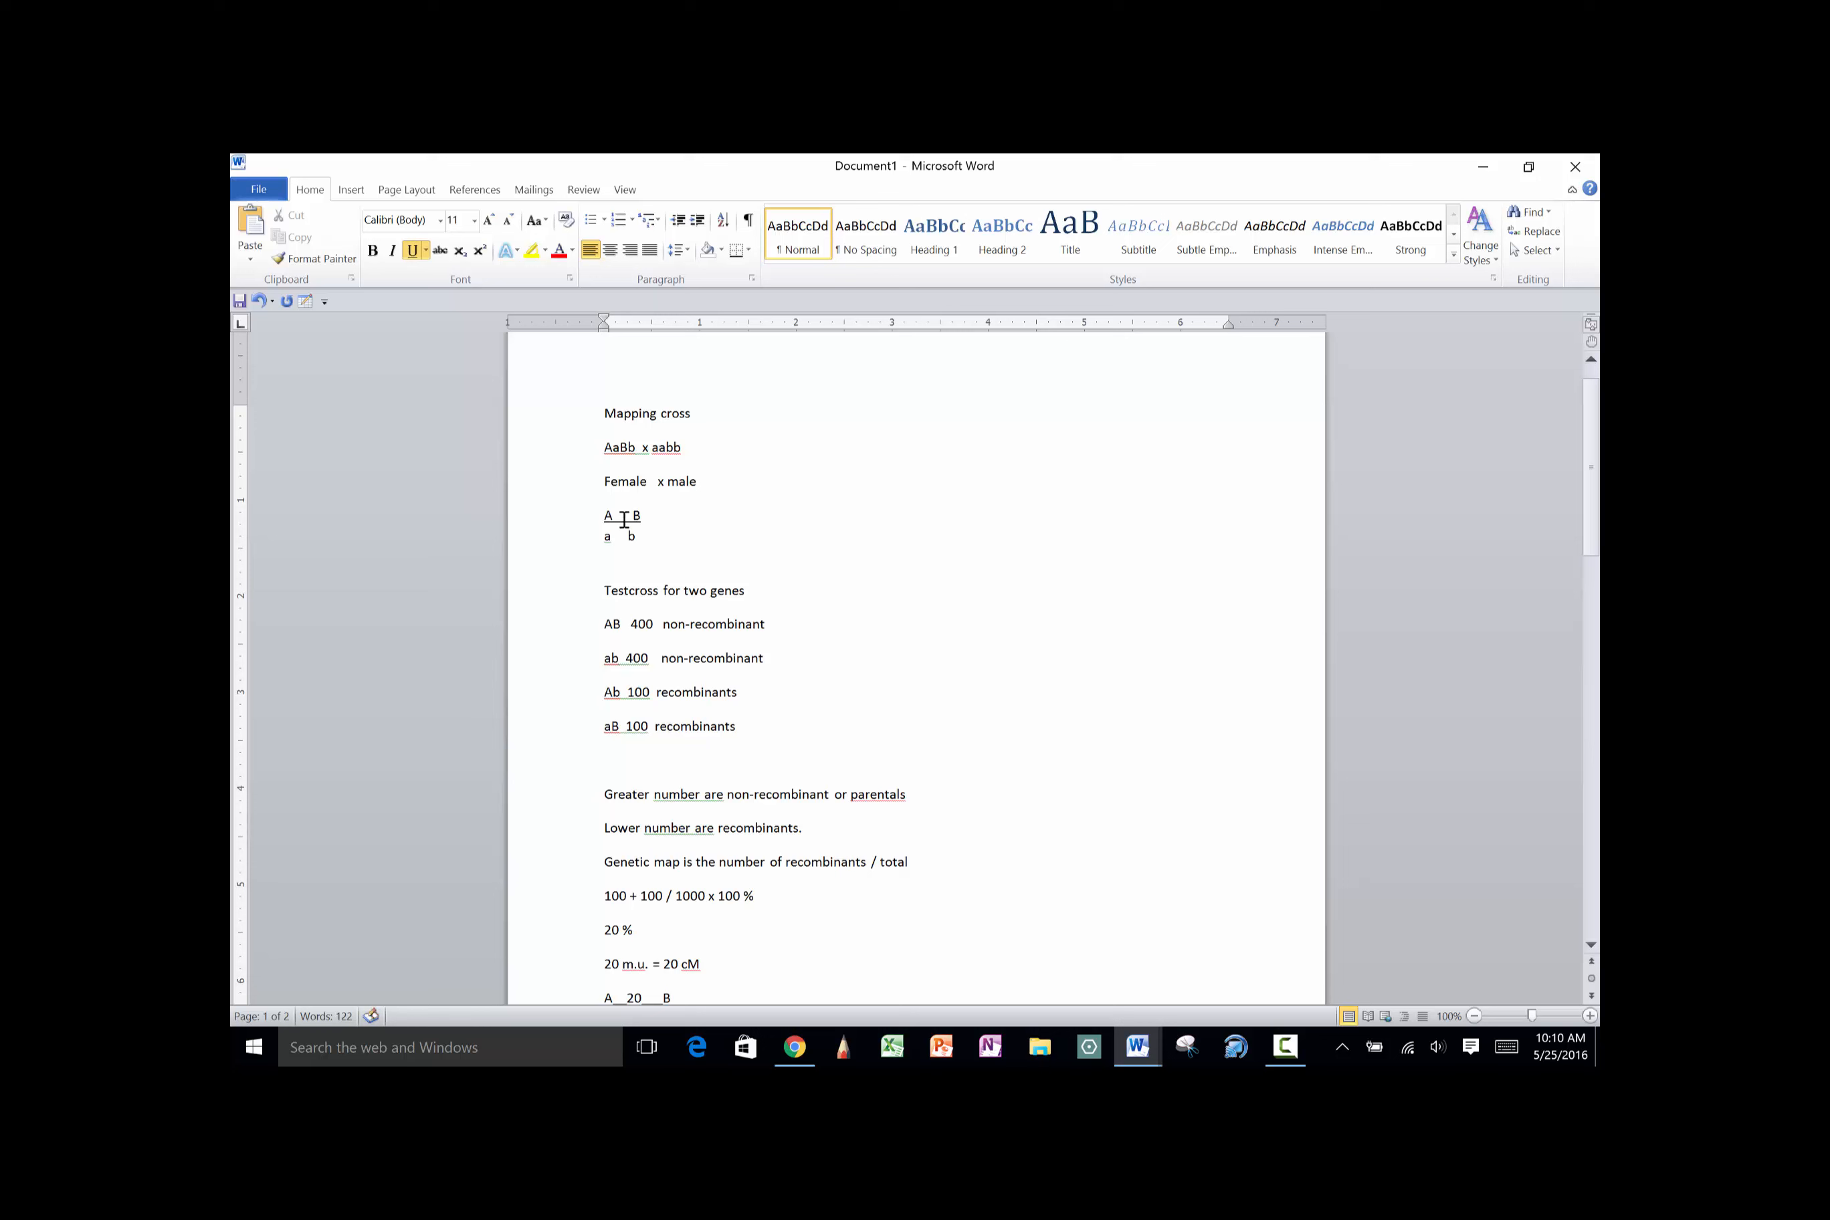
pyautogui.write('x')
pyautogui.press('BackSpace')
# Write "crossing over gives A b and a B" below the allele pairs and append "crossing over only occurs in females." to "Female x male"
pyautogui.click(641, 540)
pyautogui.hotkey('shift', 'Return')
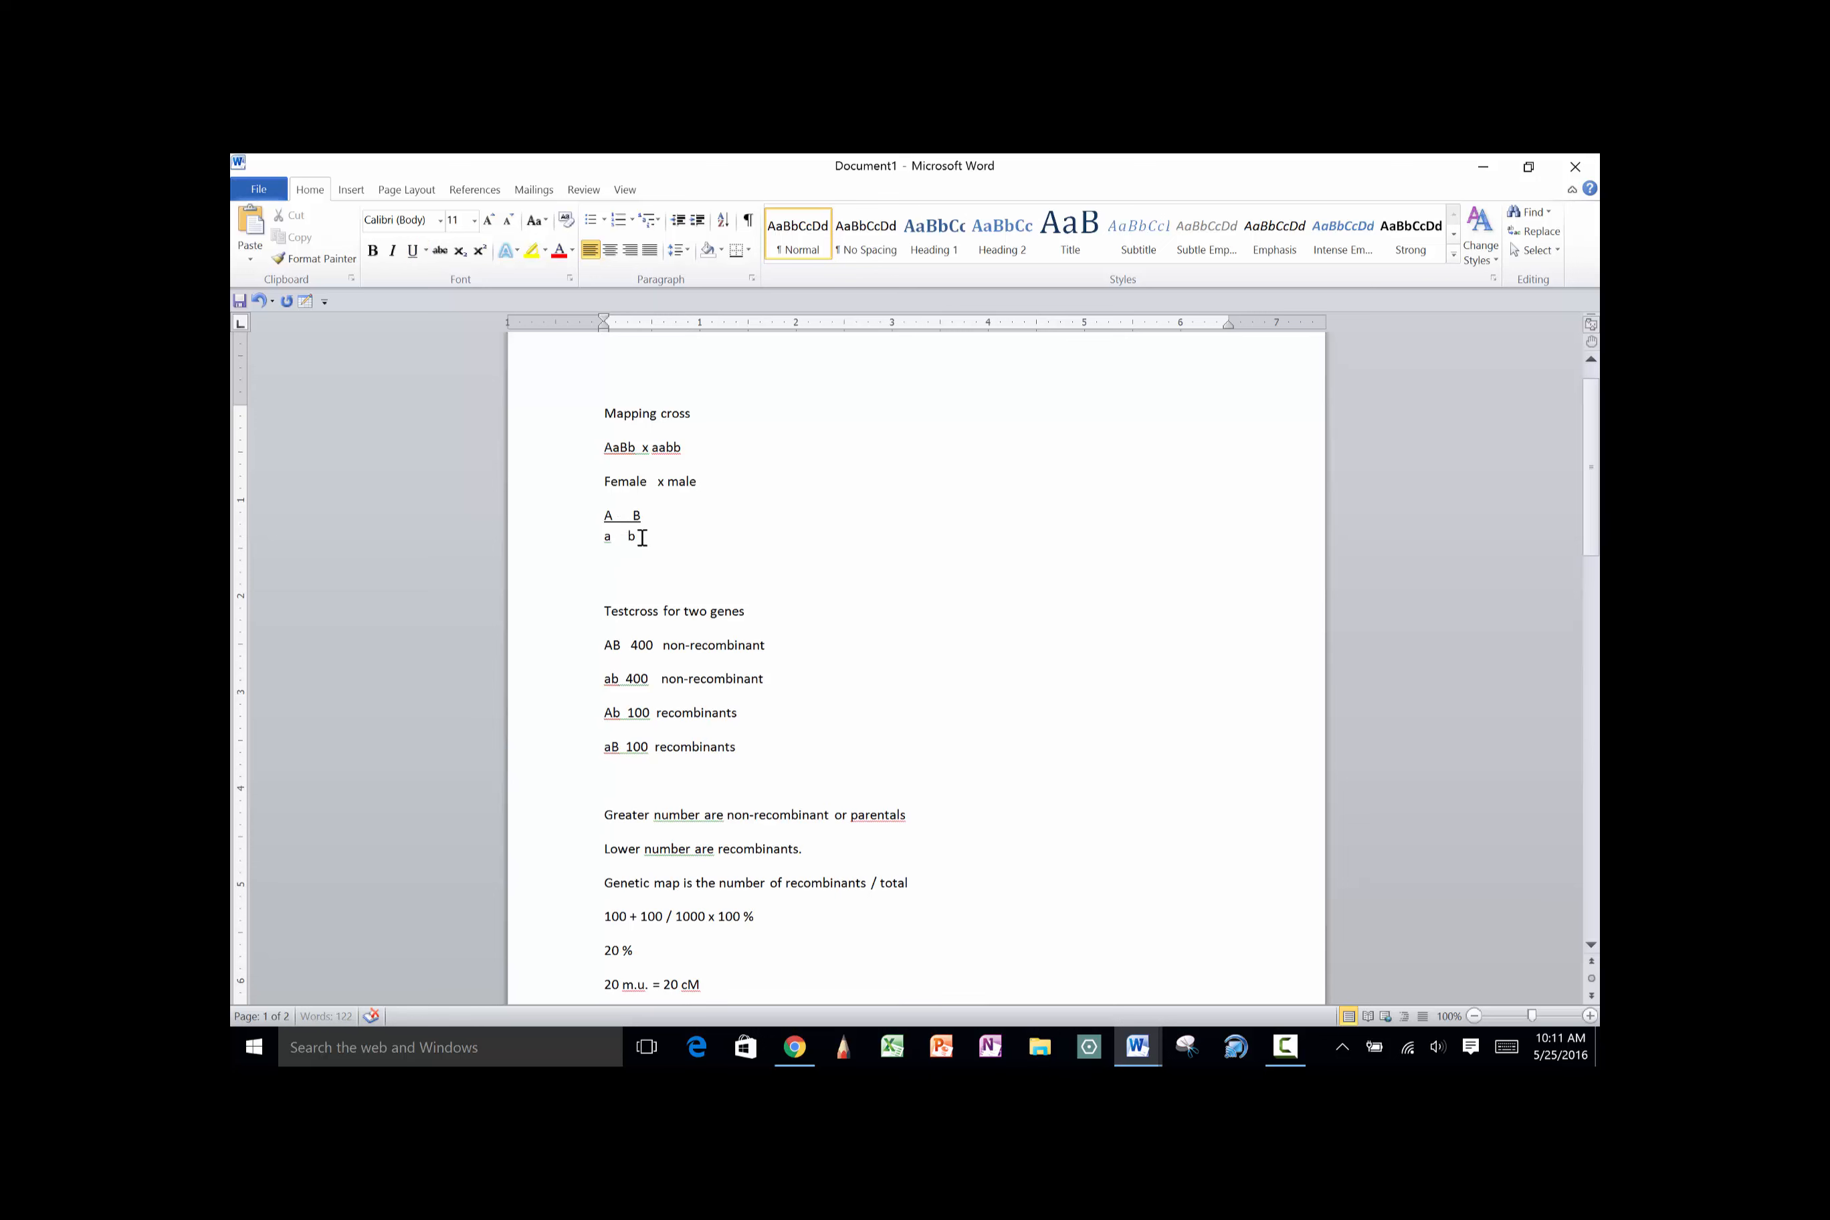
pyautogui.press('Return')
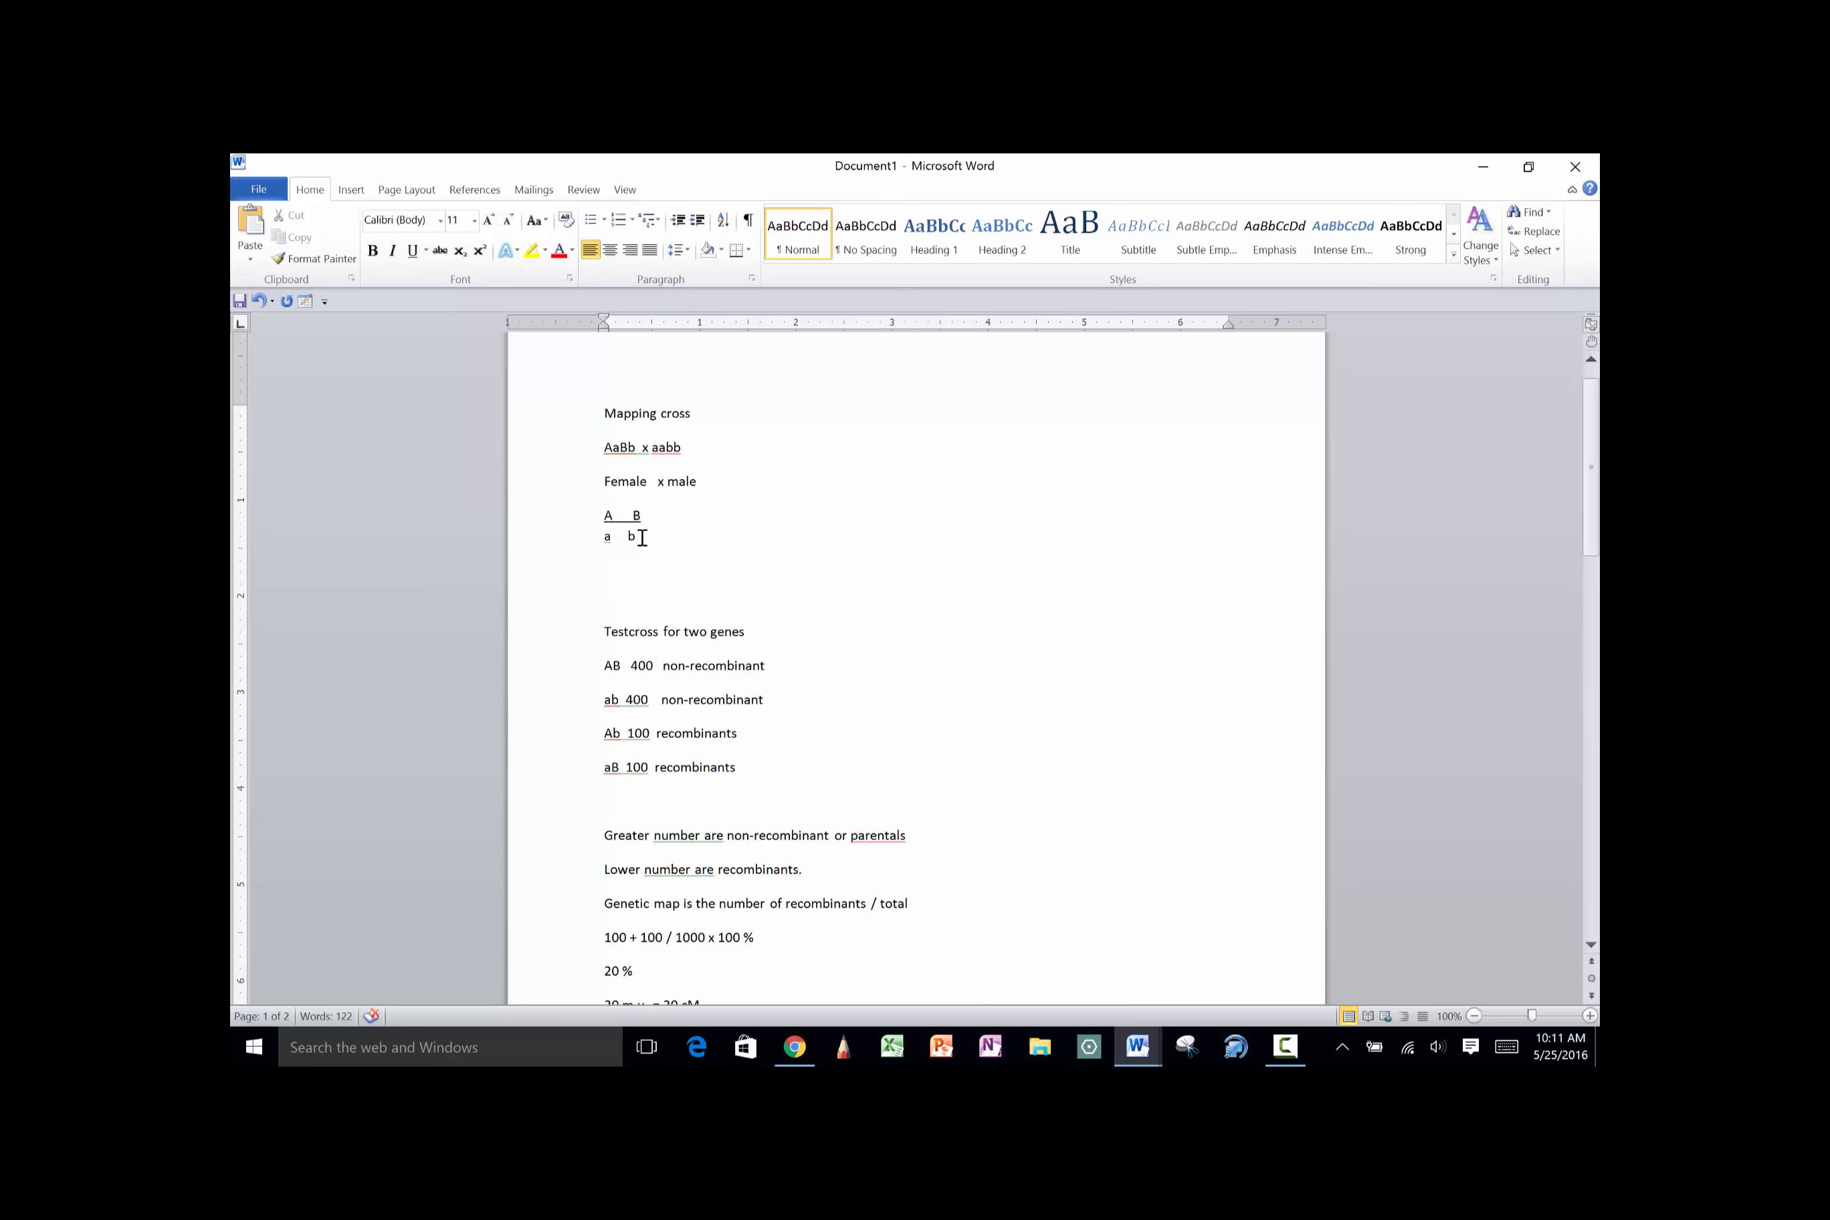
pyautogui.write('crossing over gives A   b and a B')
pyautogui.write('g over')
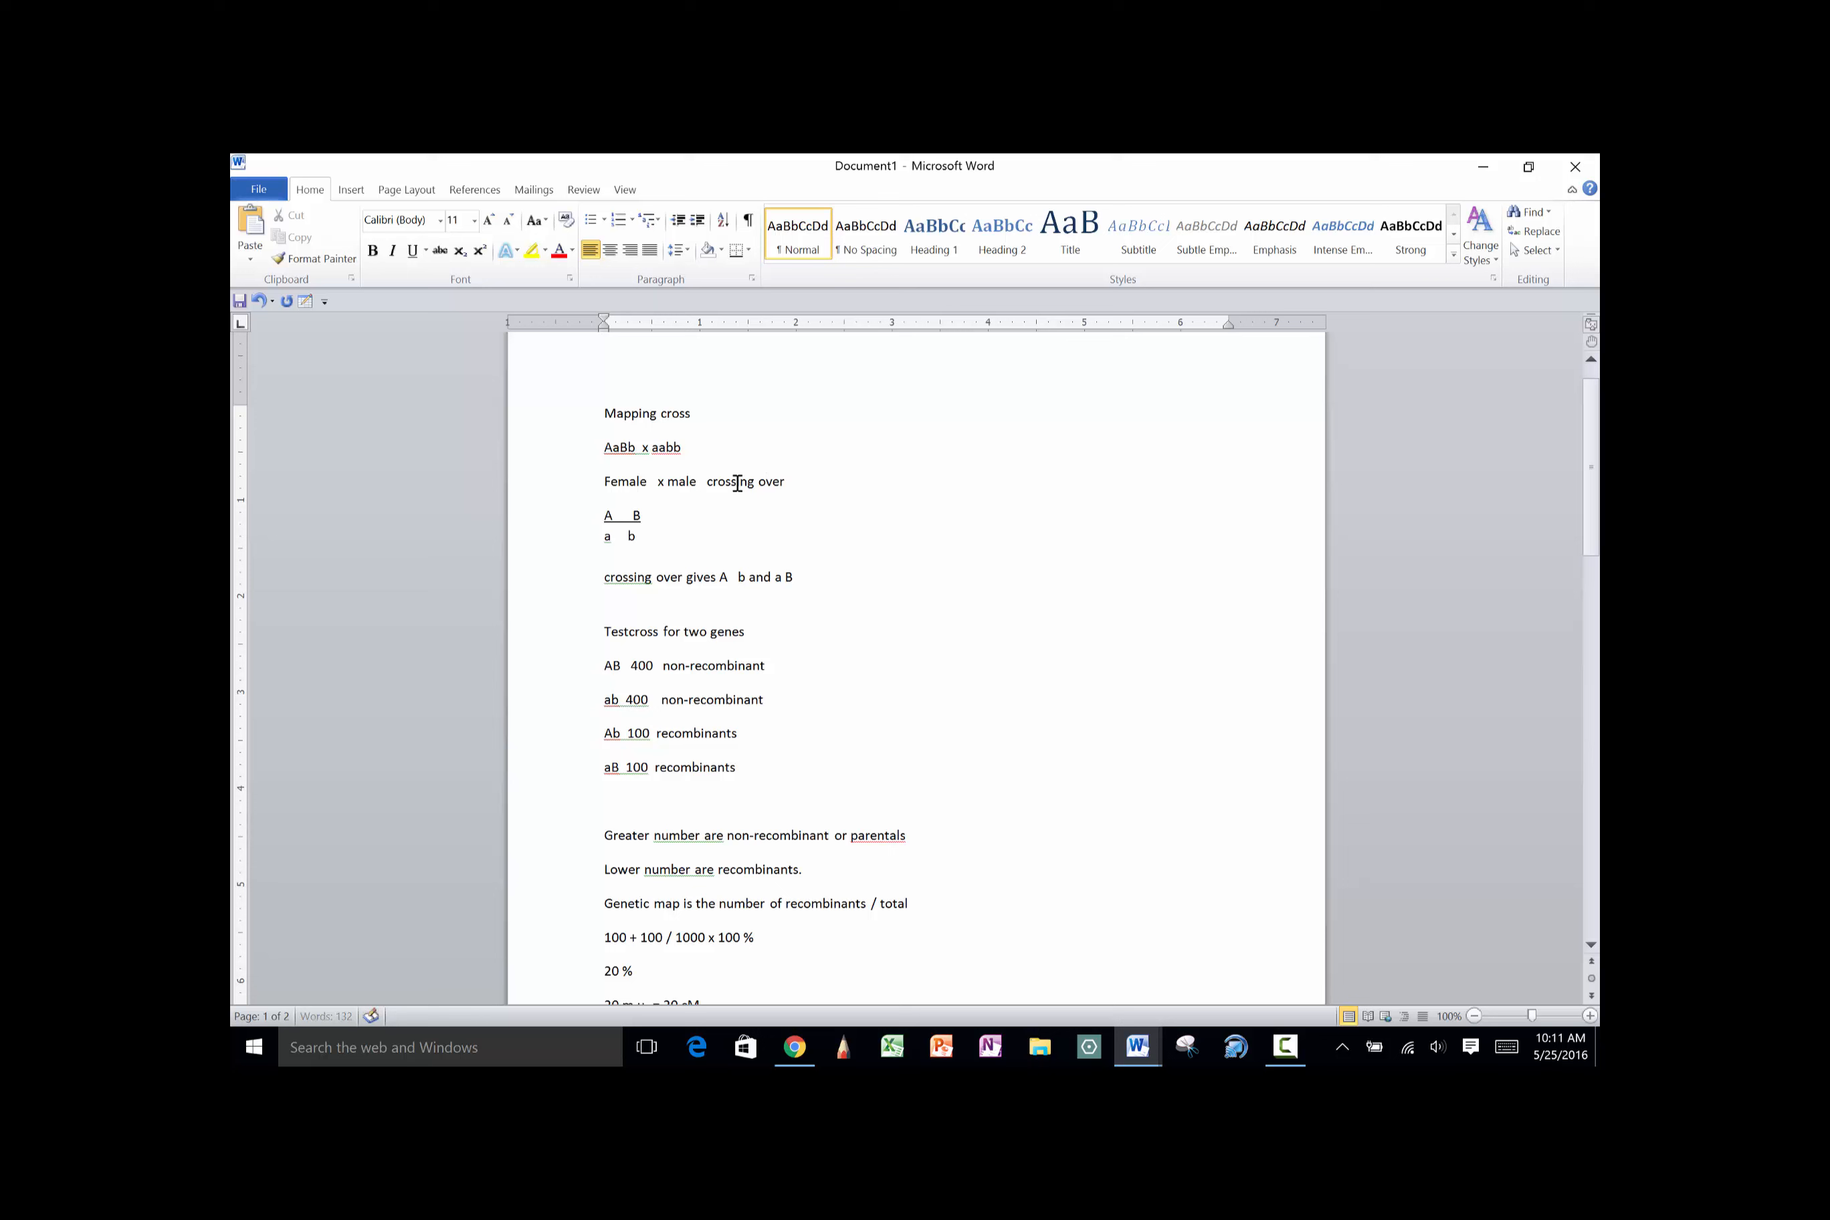
pyautogui.write(' only occurs in females.')
pyautogui.click(670, 521)
pyautogui.press('Tab')
pyautogui.hotkey('ctrl', 'z')
pyautogui.click(608, 510)
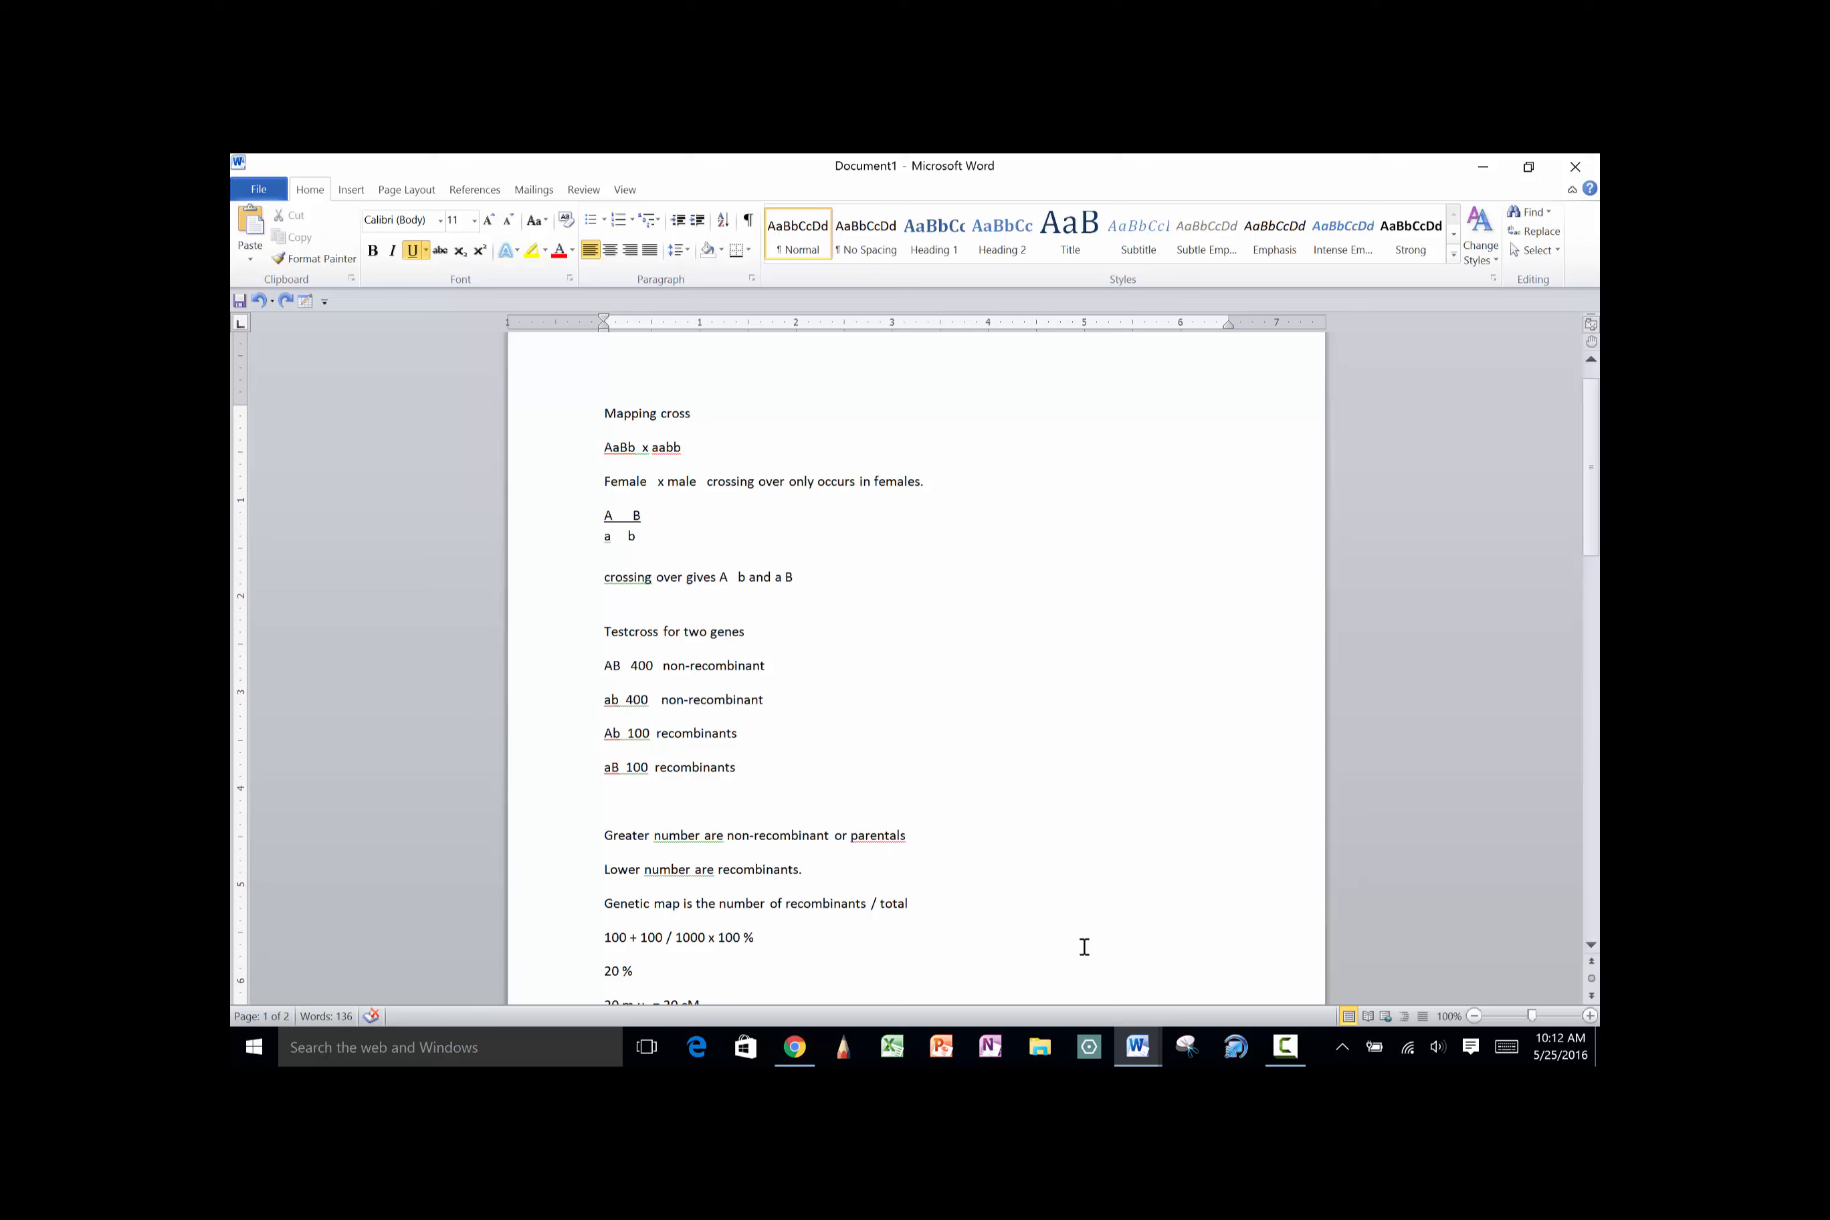
# Switch to the Drosophila order page in Chrome and give the female fly Dumpy wings and a Black body
pyautogui.click(800, 1047)
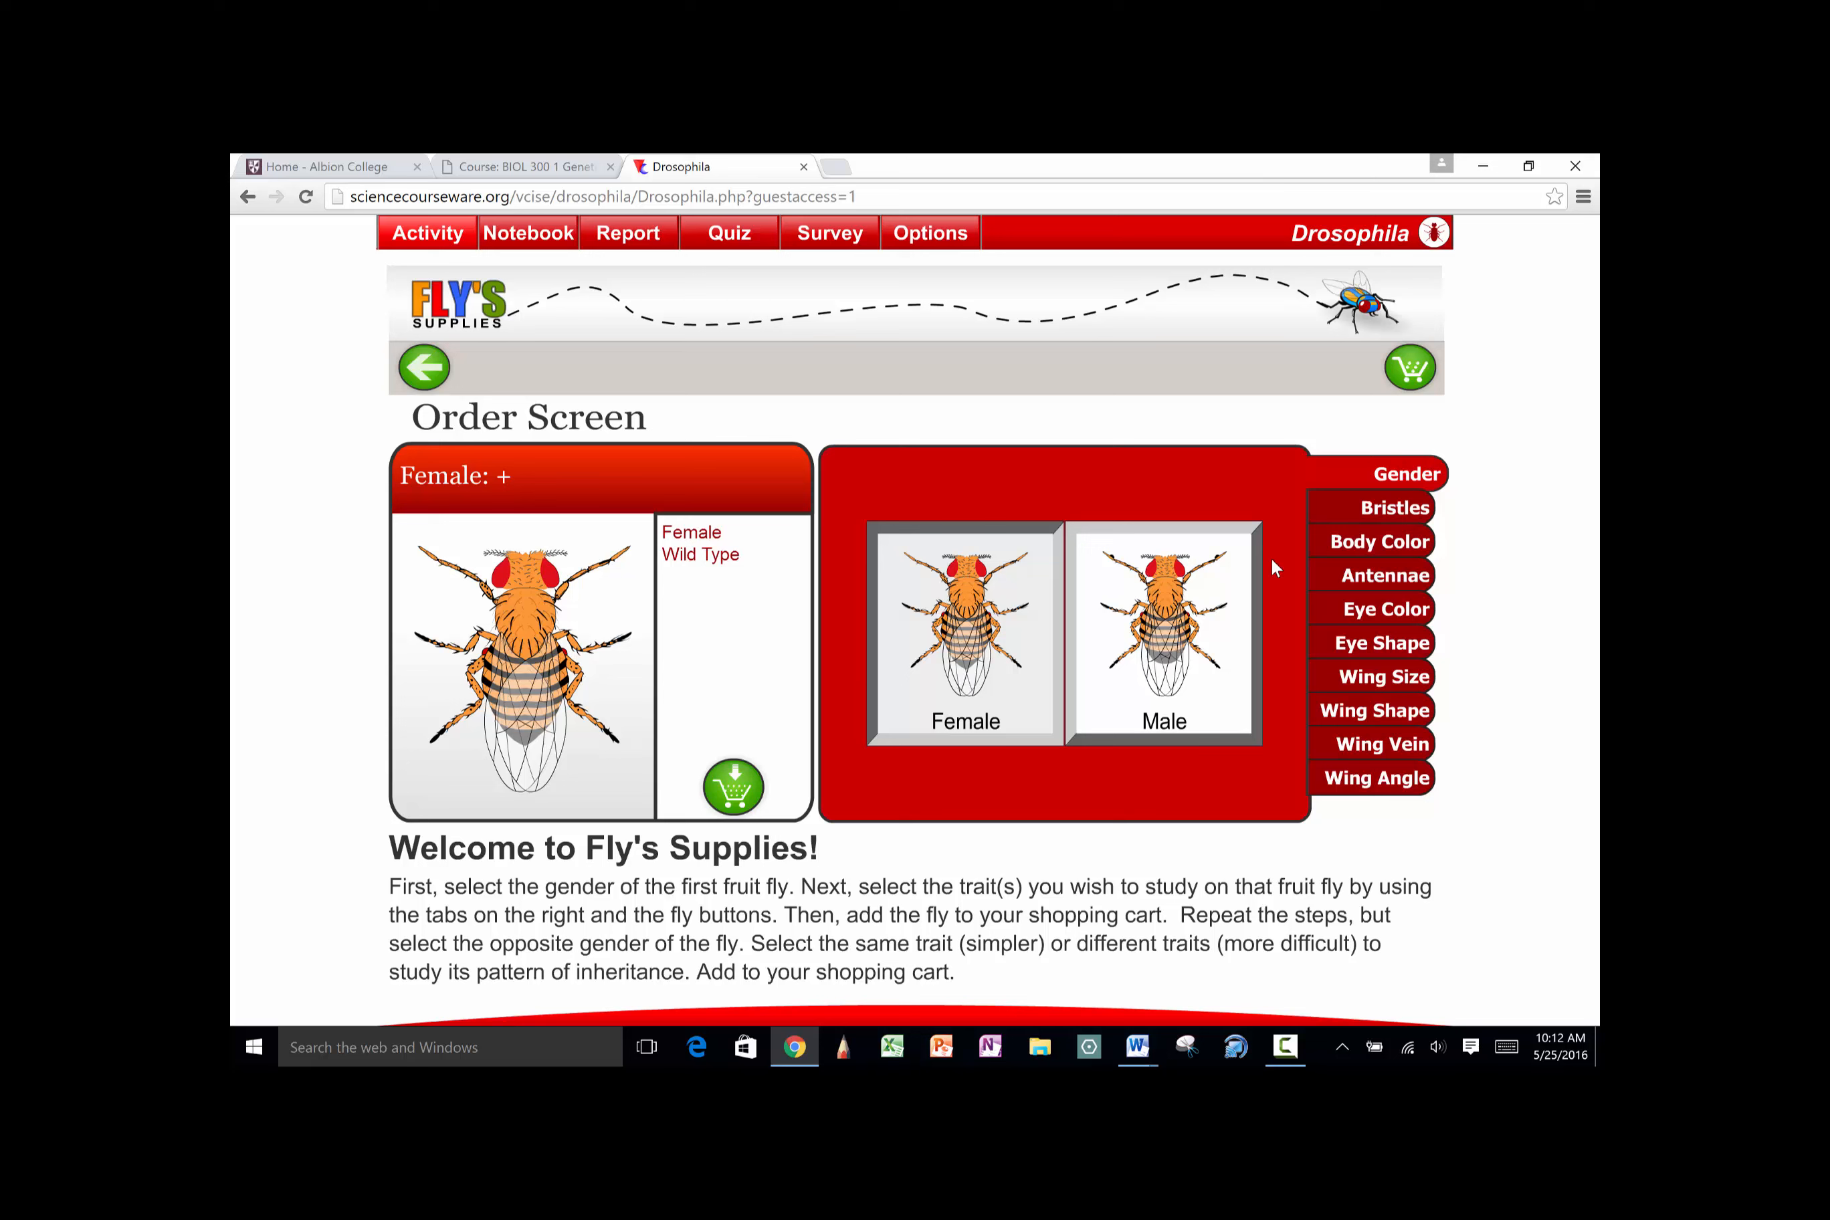
pyautogui.click(1364, 682)
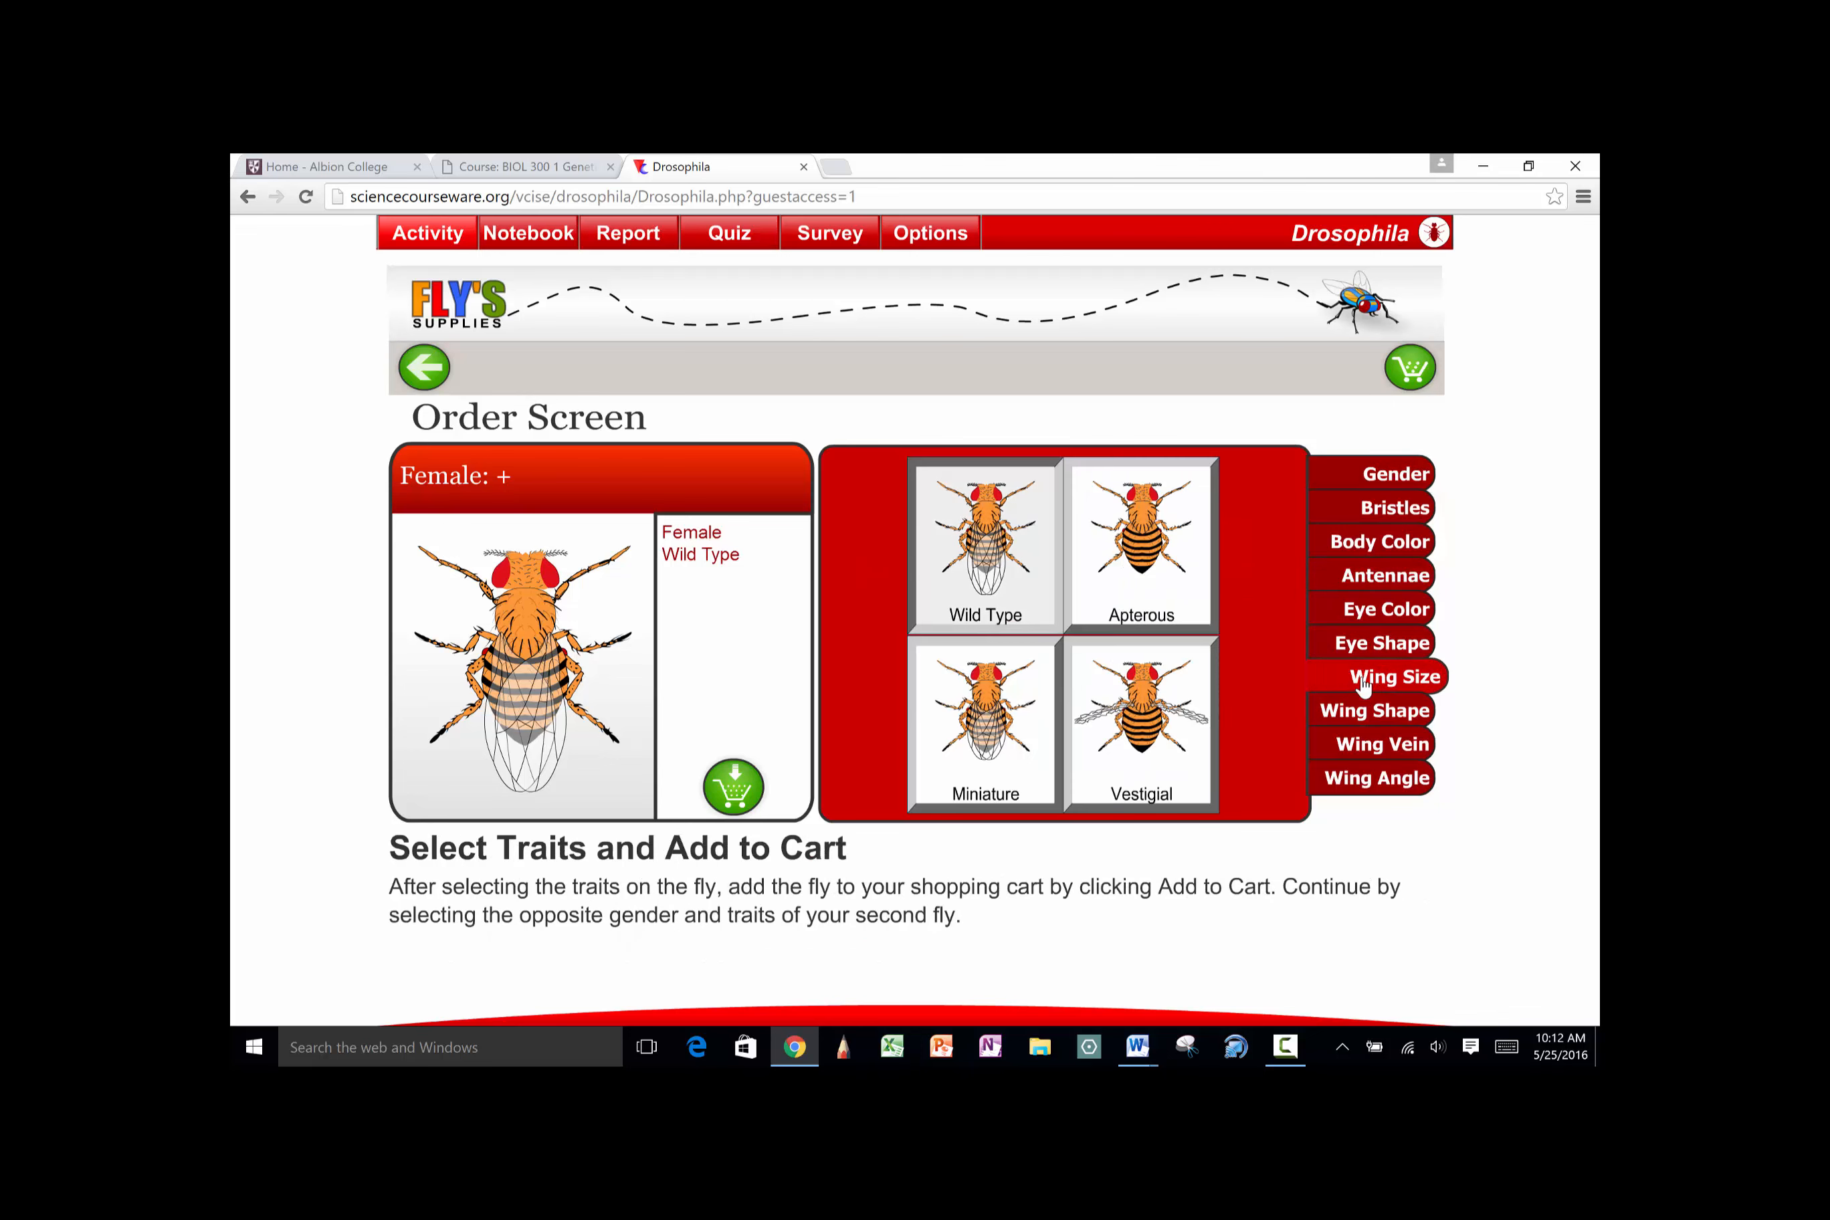
pyautogui.click(1368, 722)
pyautogui.click(977, 754)
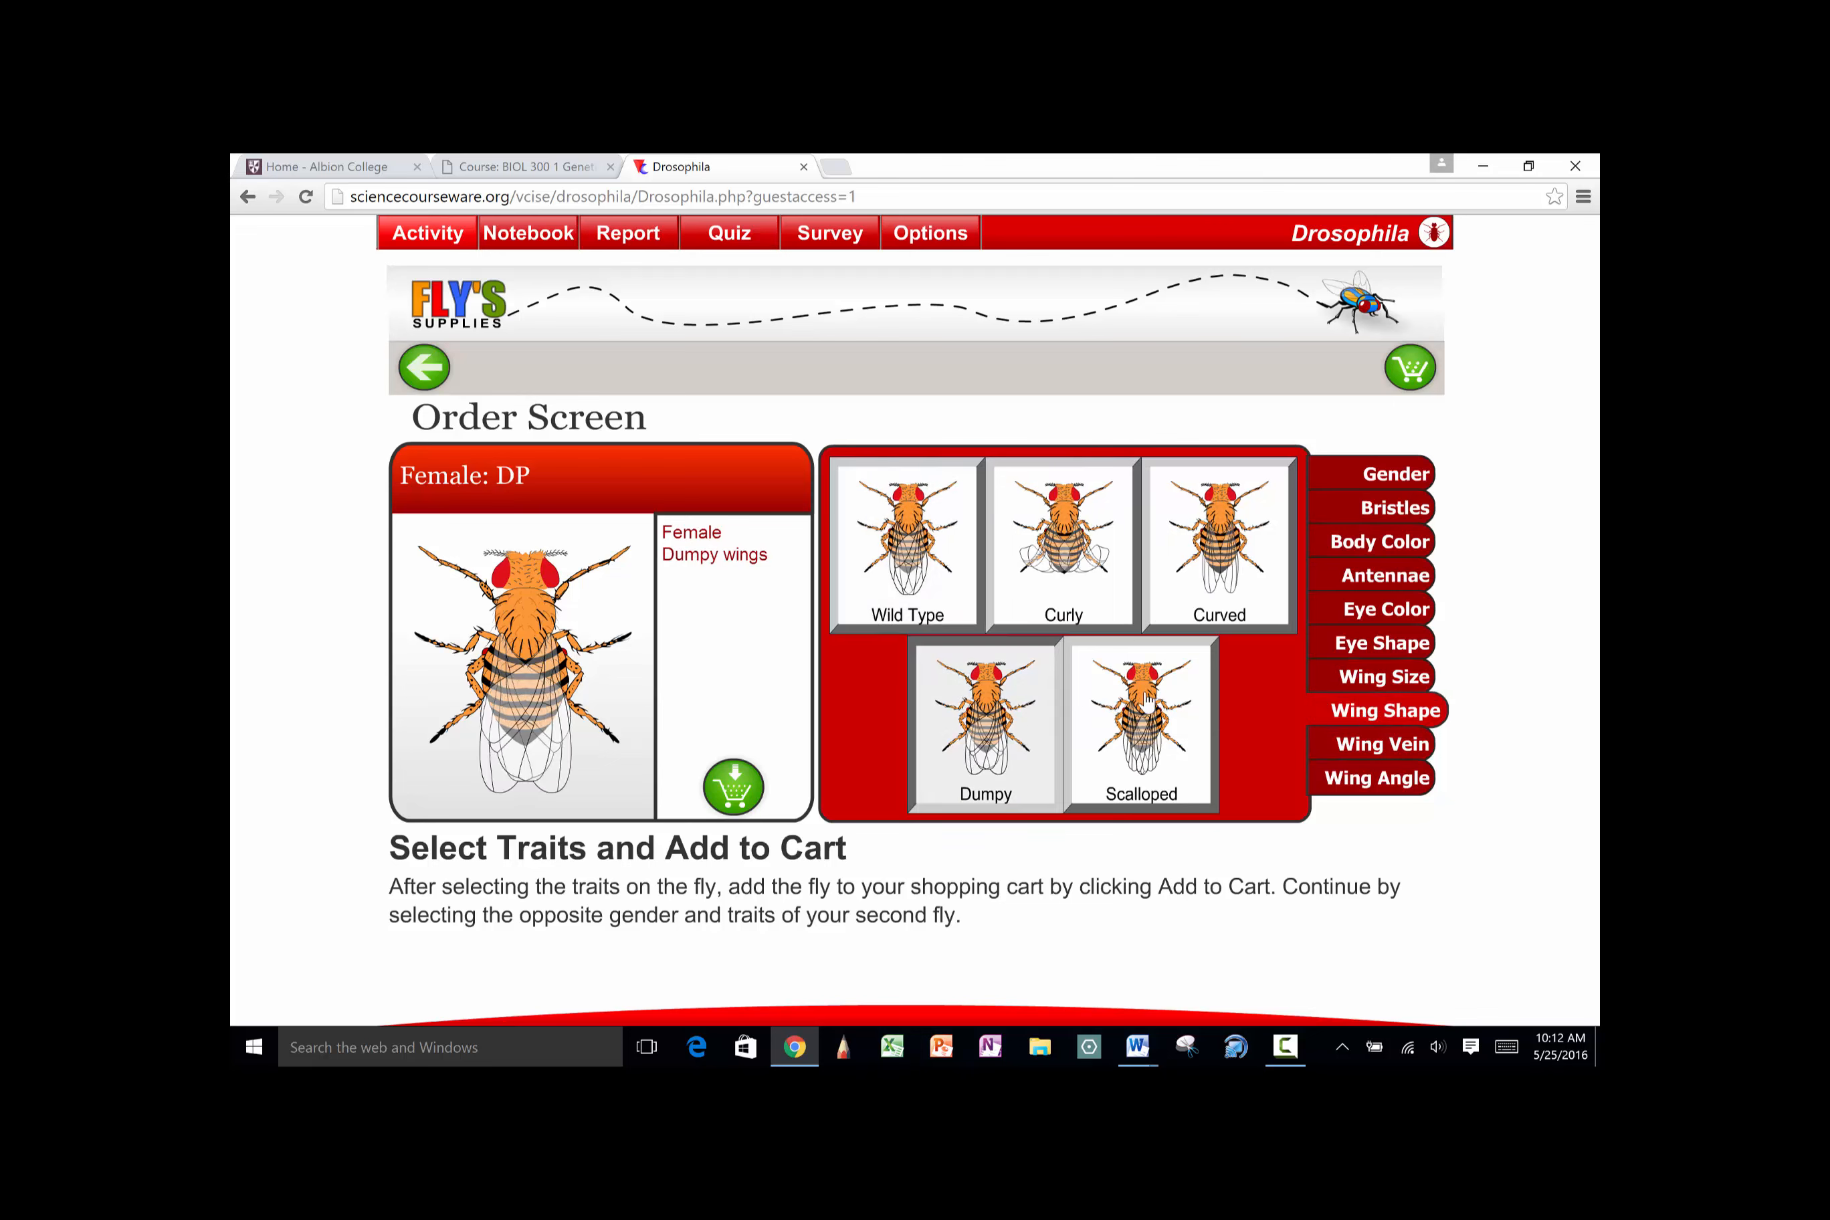
pyautogui.click(1378, 551)
pyautogui.click(1078, 579)
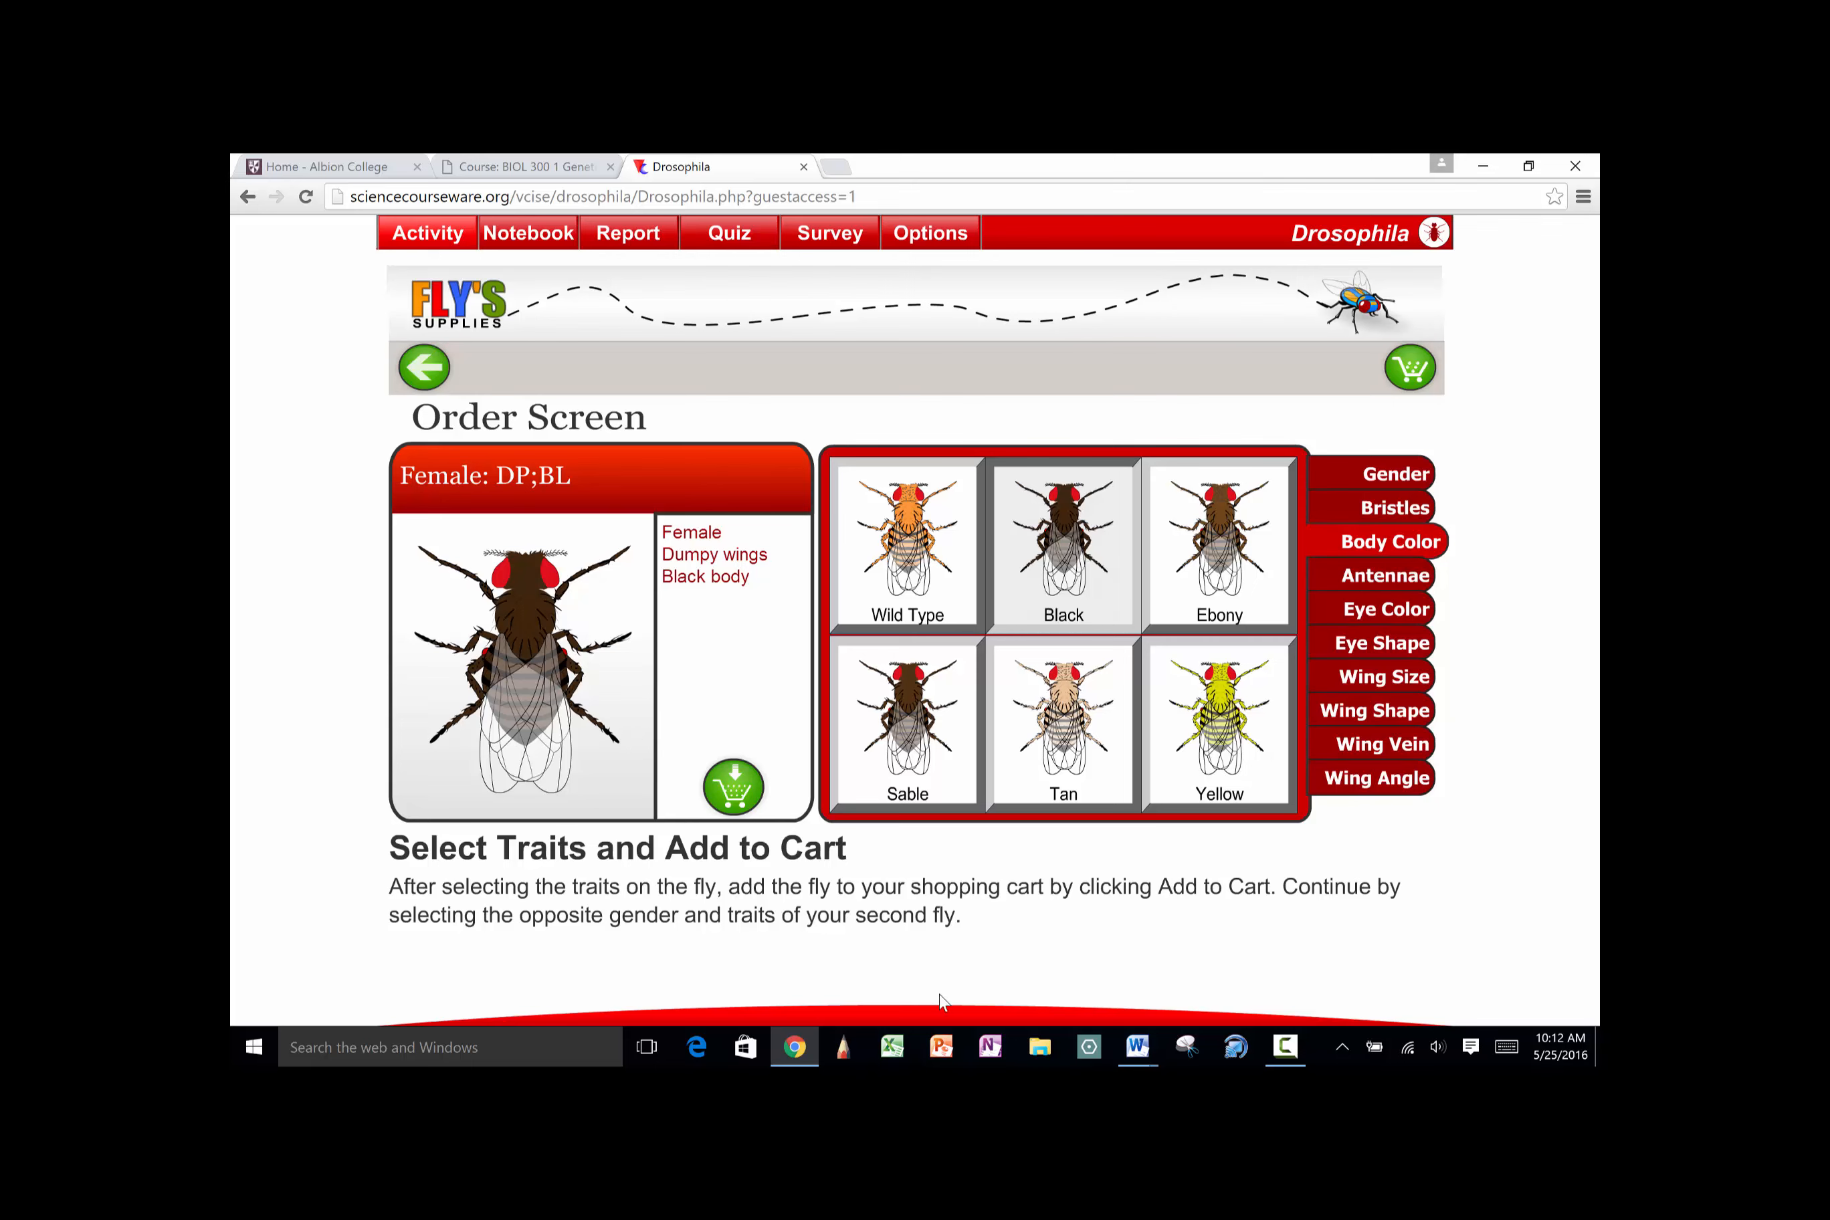
# Switch back to the Document1 notes in Word and add "Map dumpy and black" after the final "Or 1:1:1:1" line
pyautogui.click(1131, 1046)
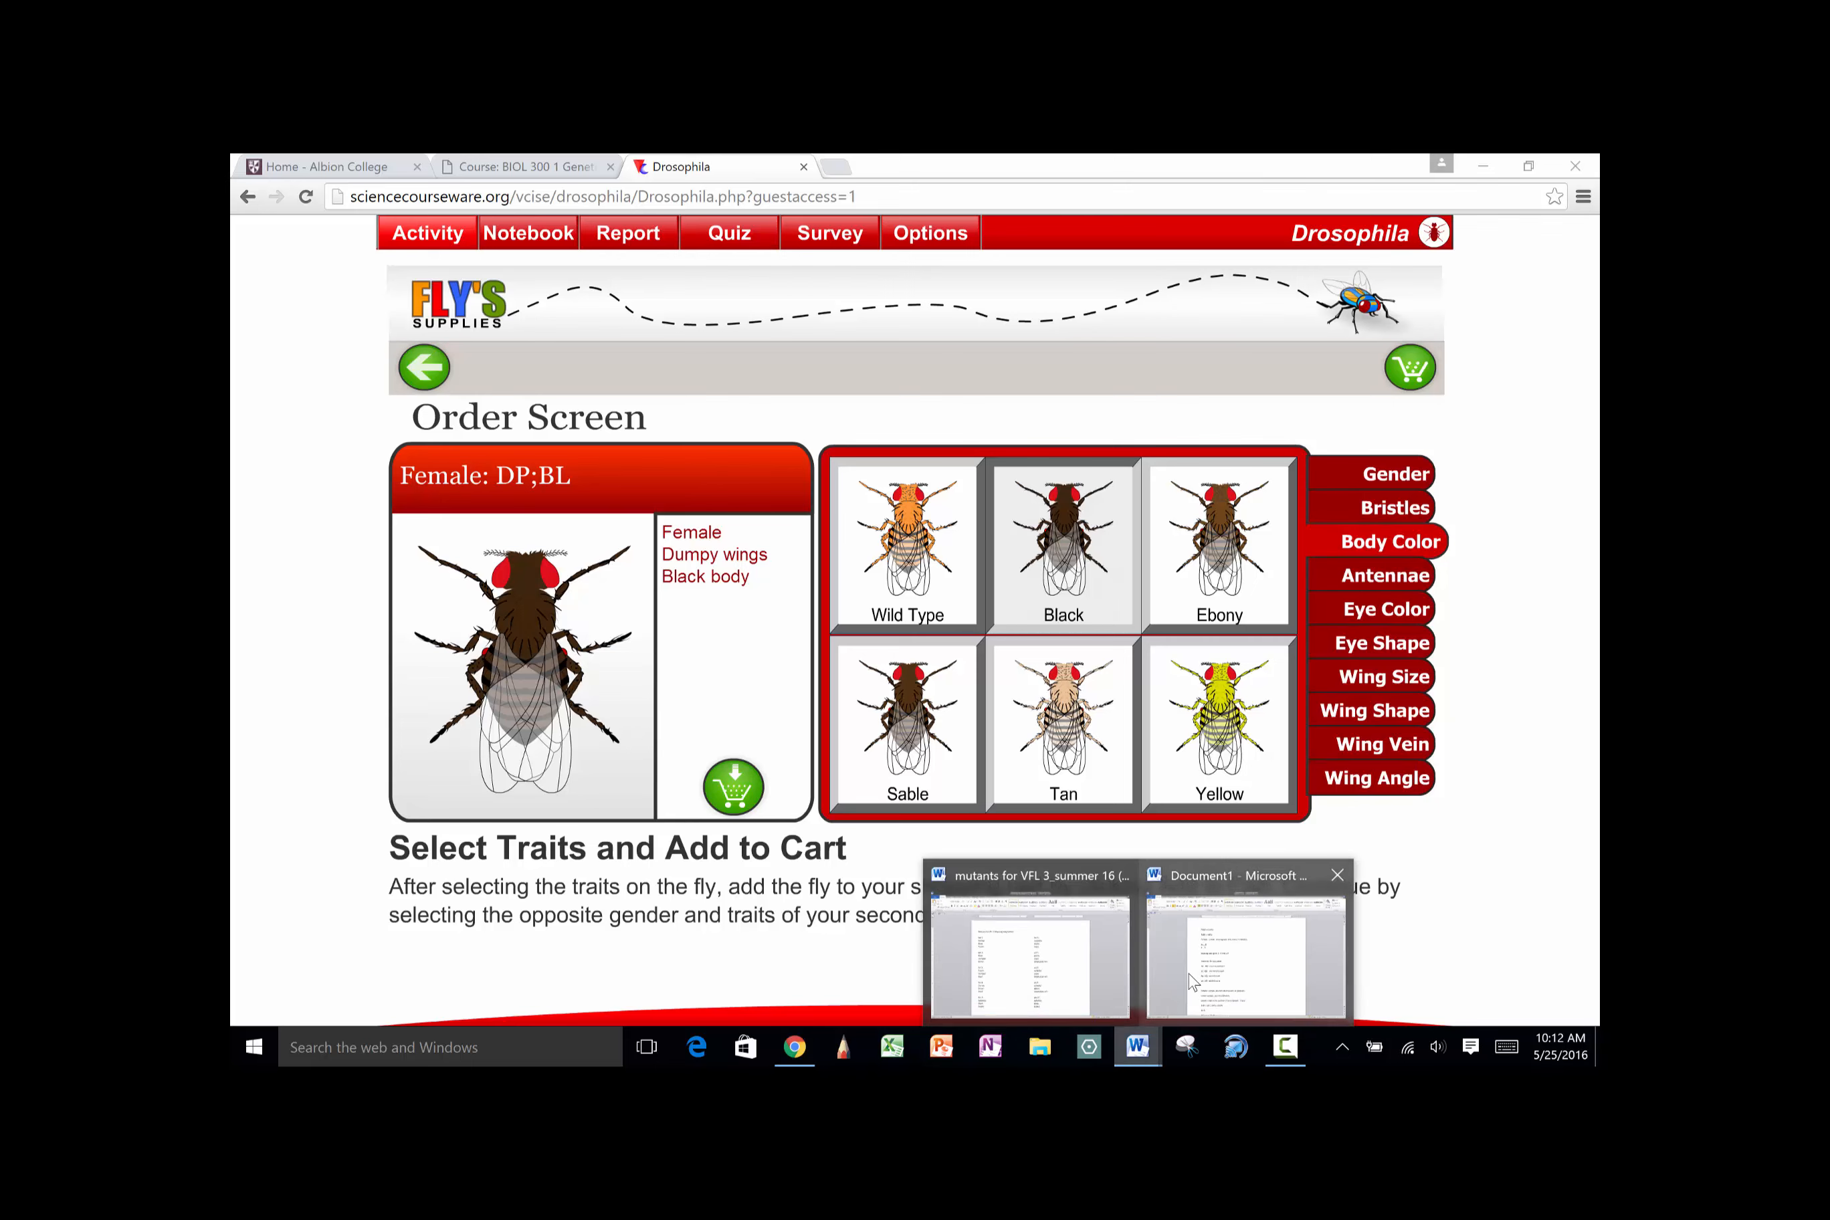
pyautogui.click(1216, 952)
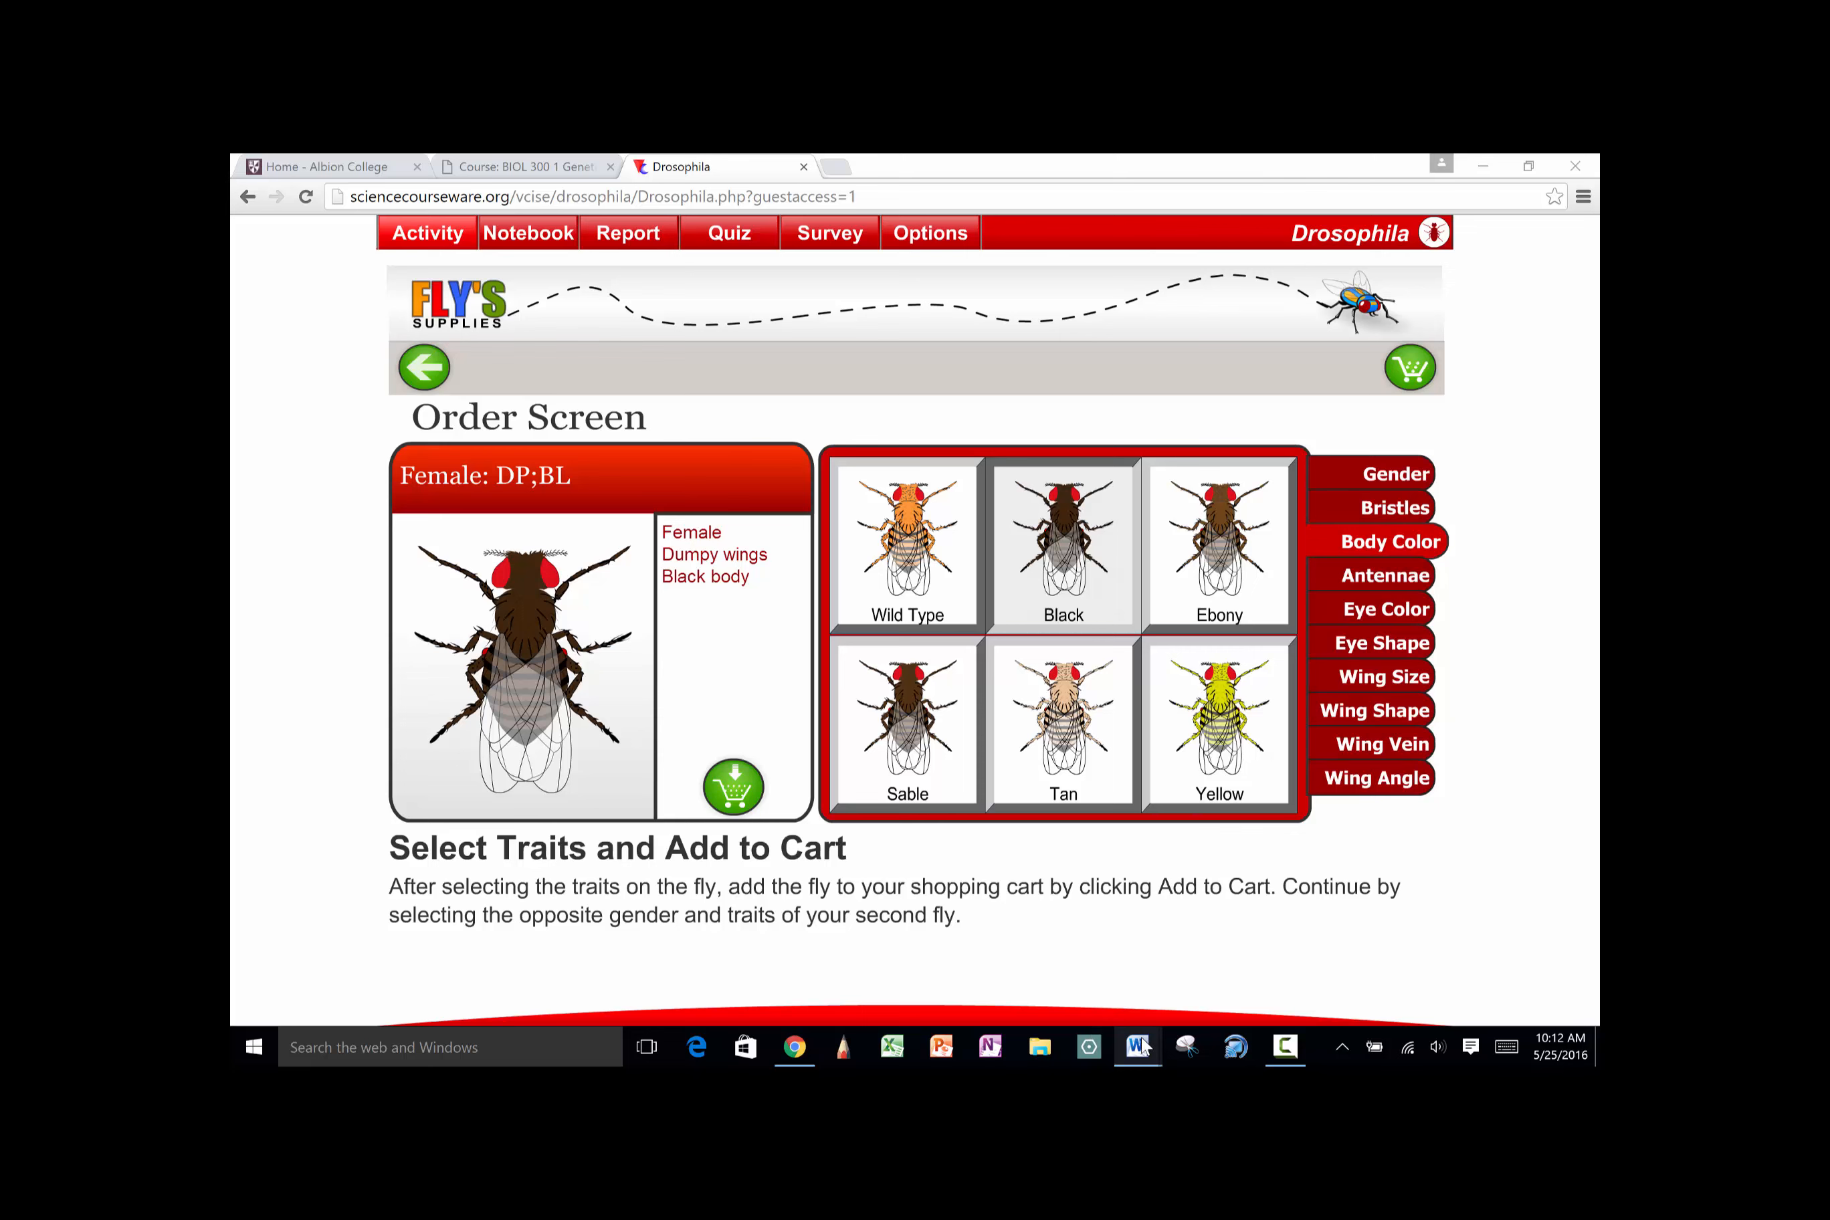
pyautogui.moveTo(1146, 1047)
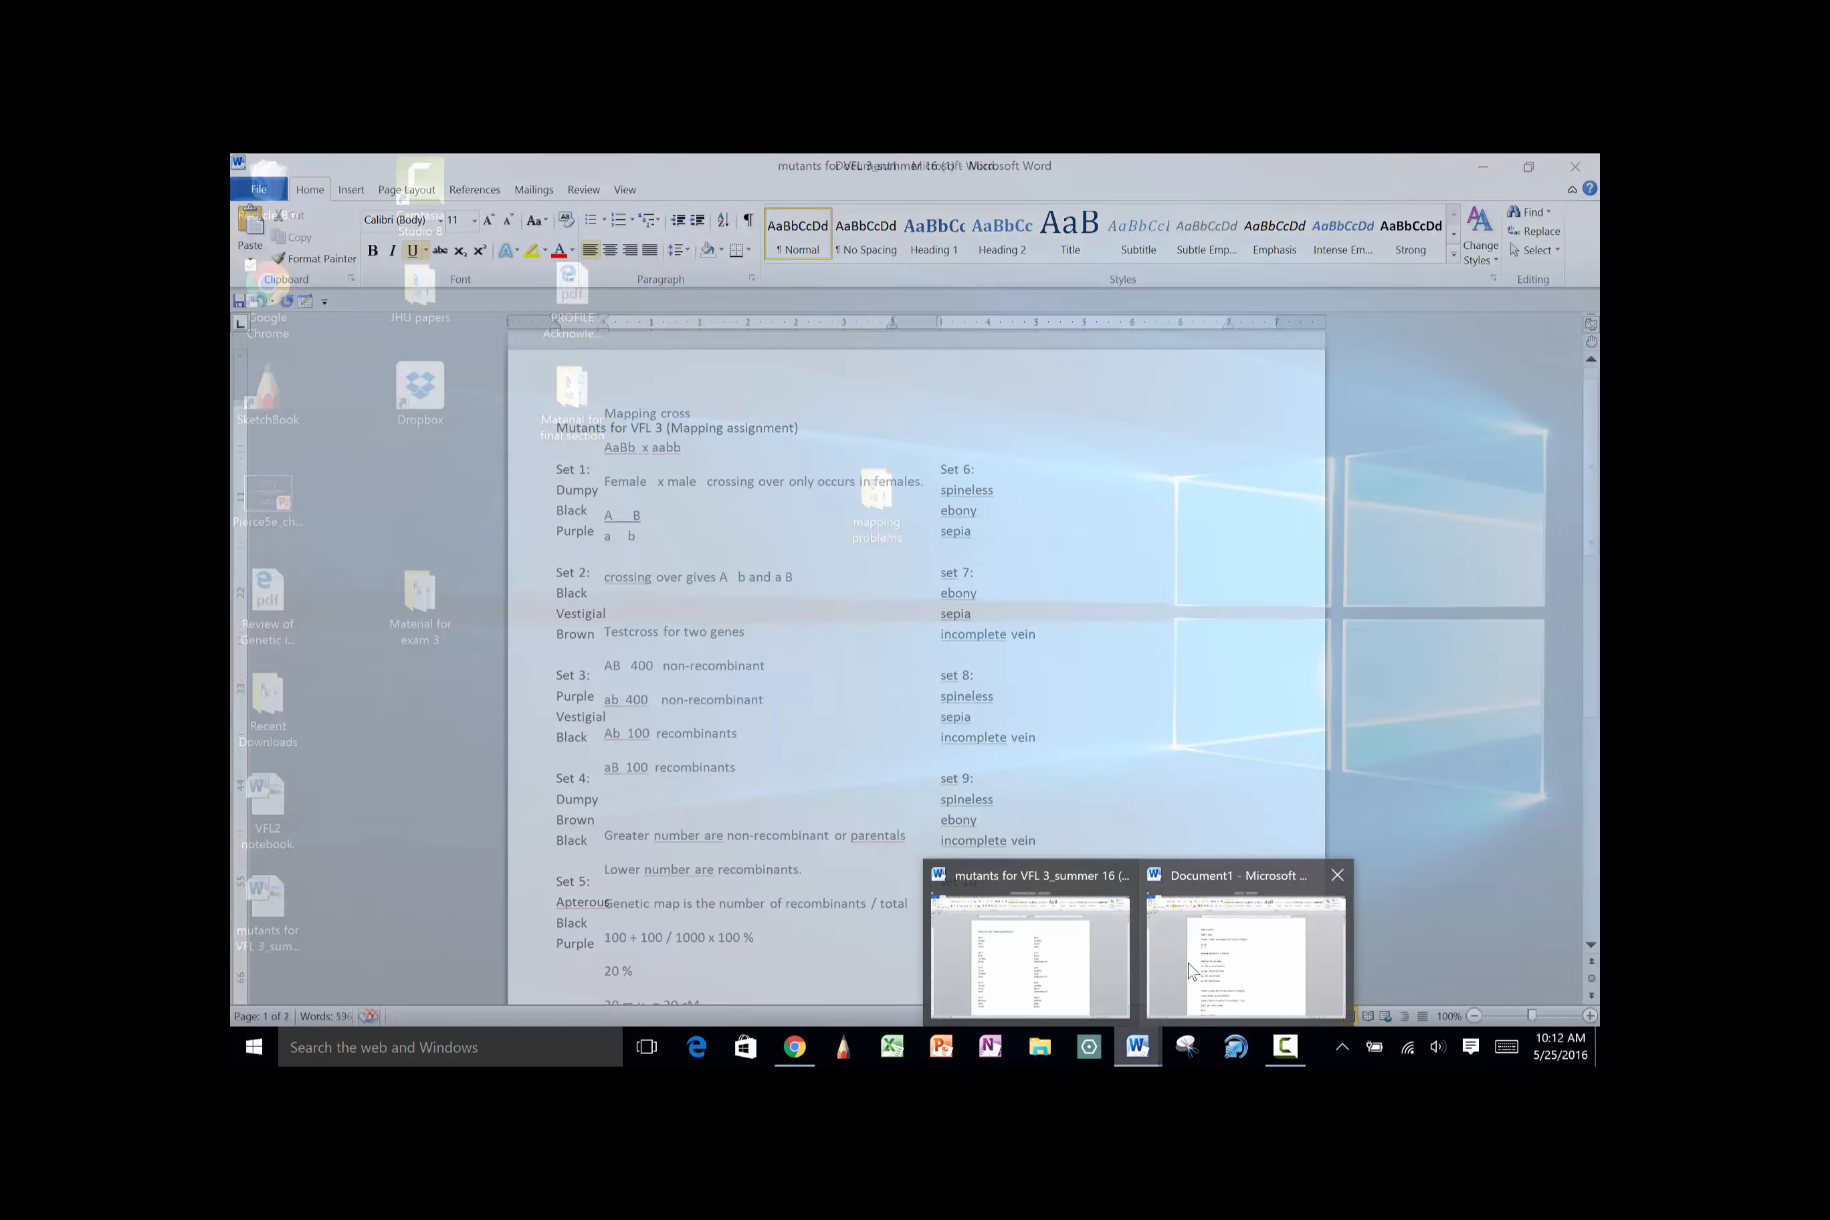
pyautogui.click(1192, 972)
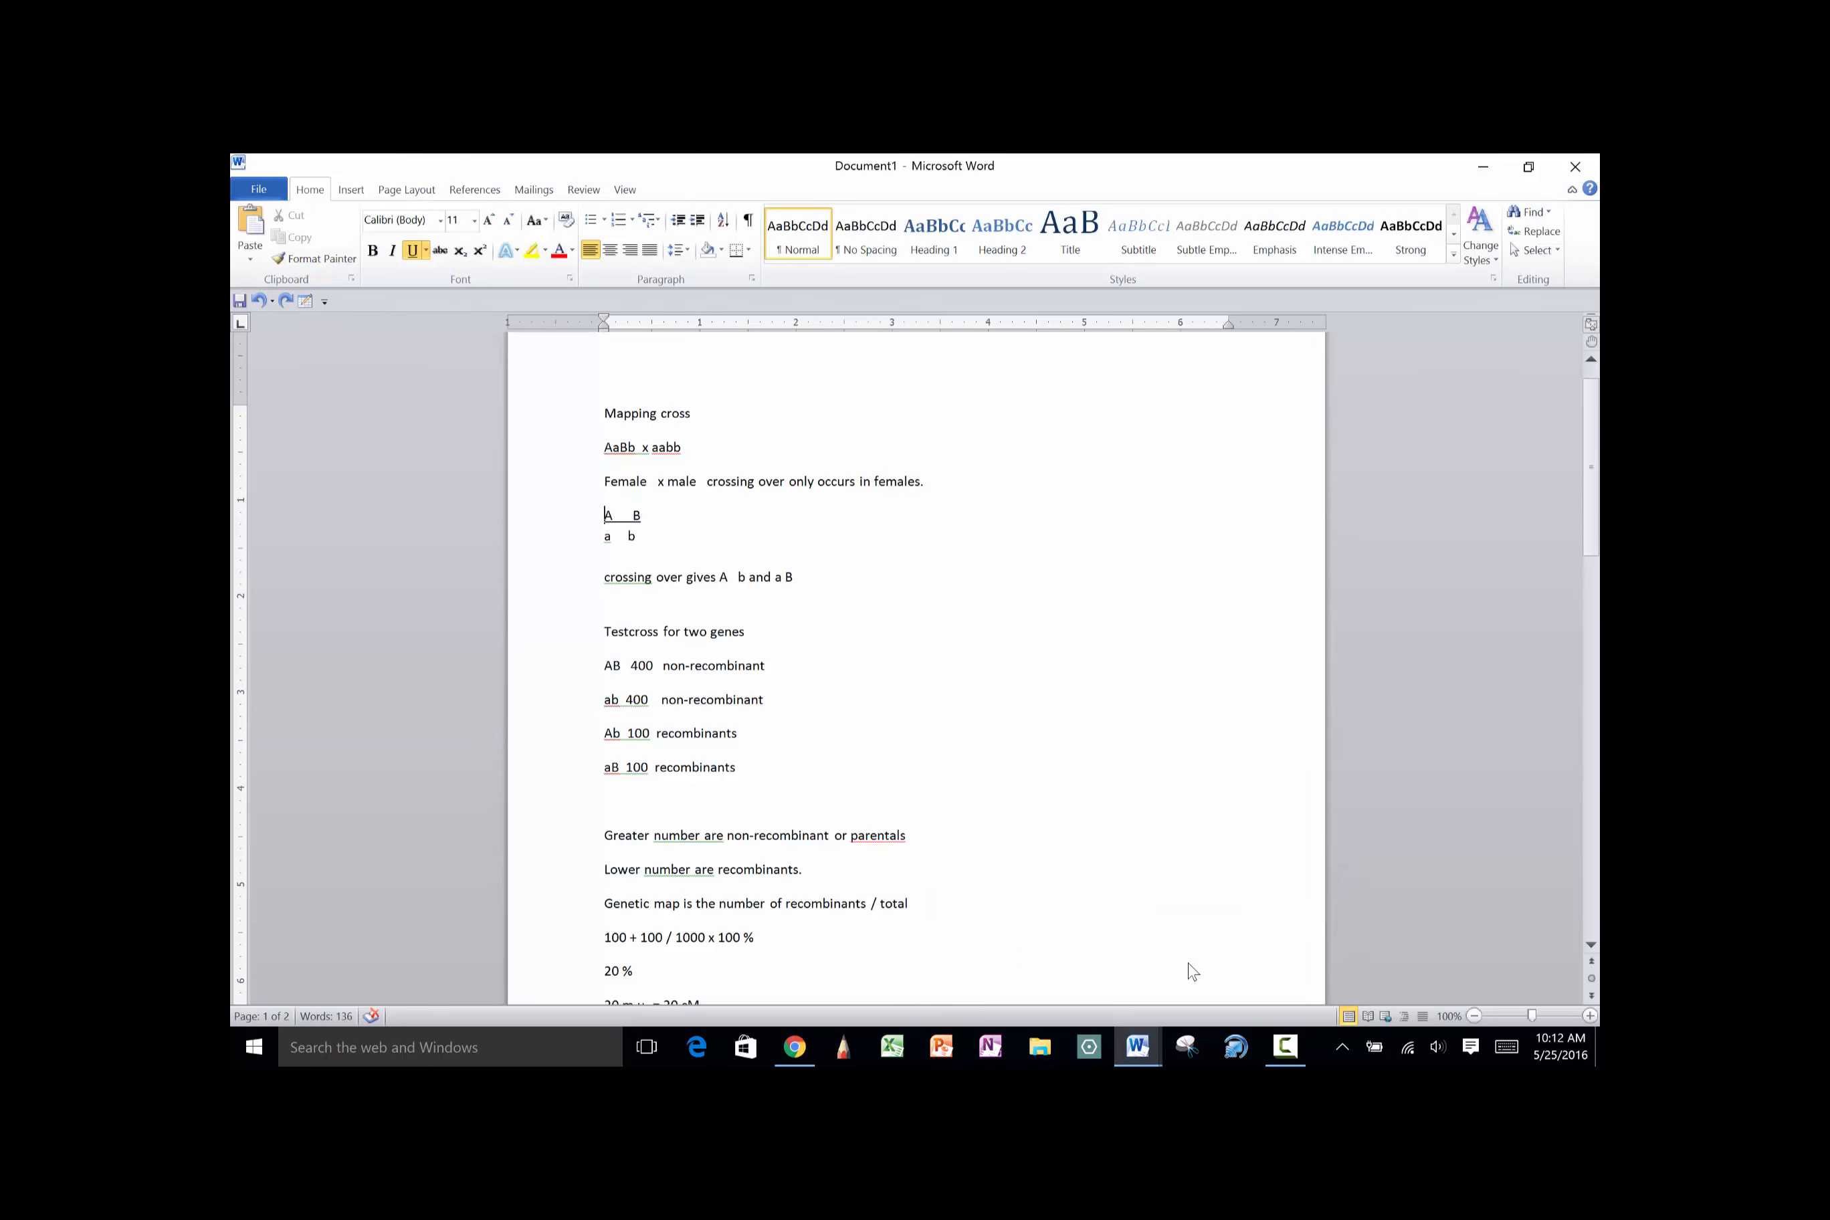
pyautogui.click(888, 953)
pyautogui.press('Down')
pyautogui.press('Down')
pyautogui.press('Down')
pyautogui.press('Down')
pyautogui.press('Down')
pyautogui.press('Down')
pyautogui.press('Down')
pyautogui.press('Down')
pyautogui.press('Down')
pyautogui.press('Down')
pyautogui.press('Down')
pyautogui.press('Down')
pyautogui.press('Down')
pyautogui.press('Down')
pyautogui.press('Down')
pyautogui.press('Down')
pyautogui.press('Down')
pyautogui.press('Down')
pyautogui.press('Down')
pyautogui.press('Down')
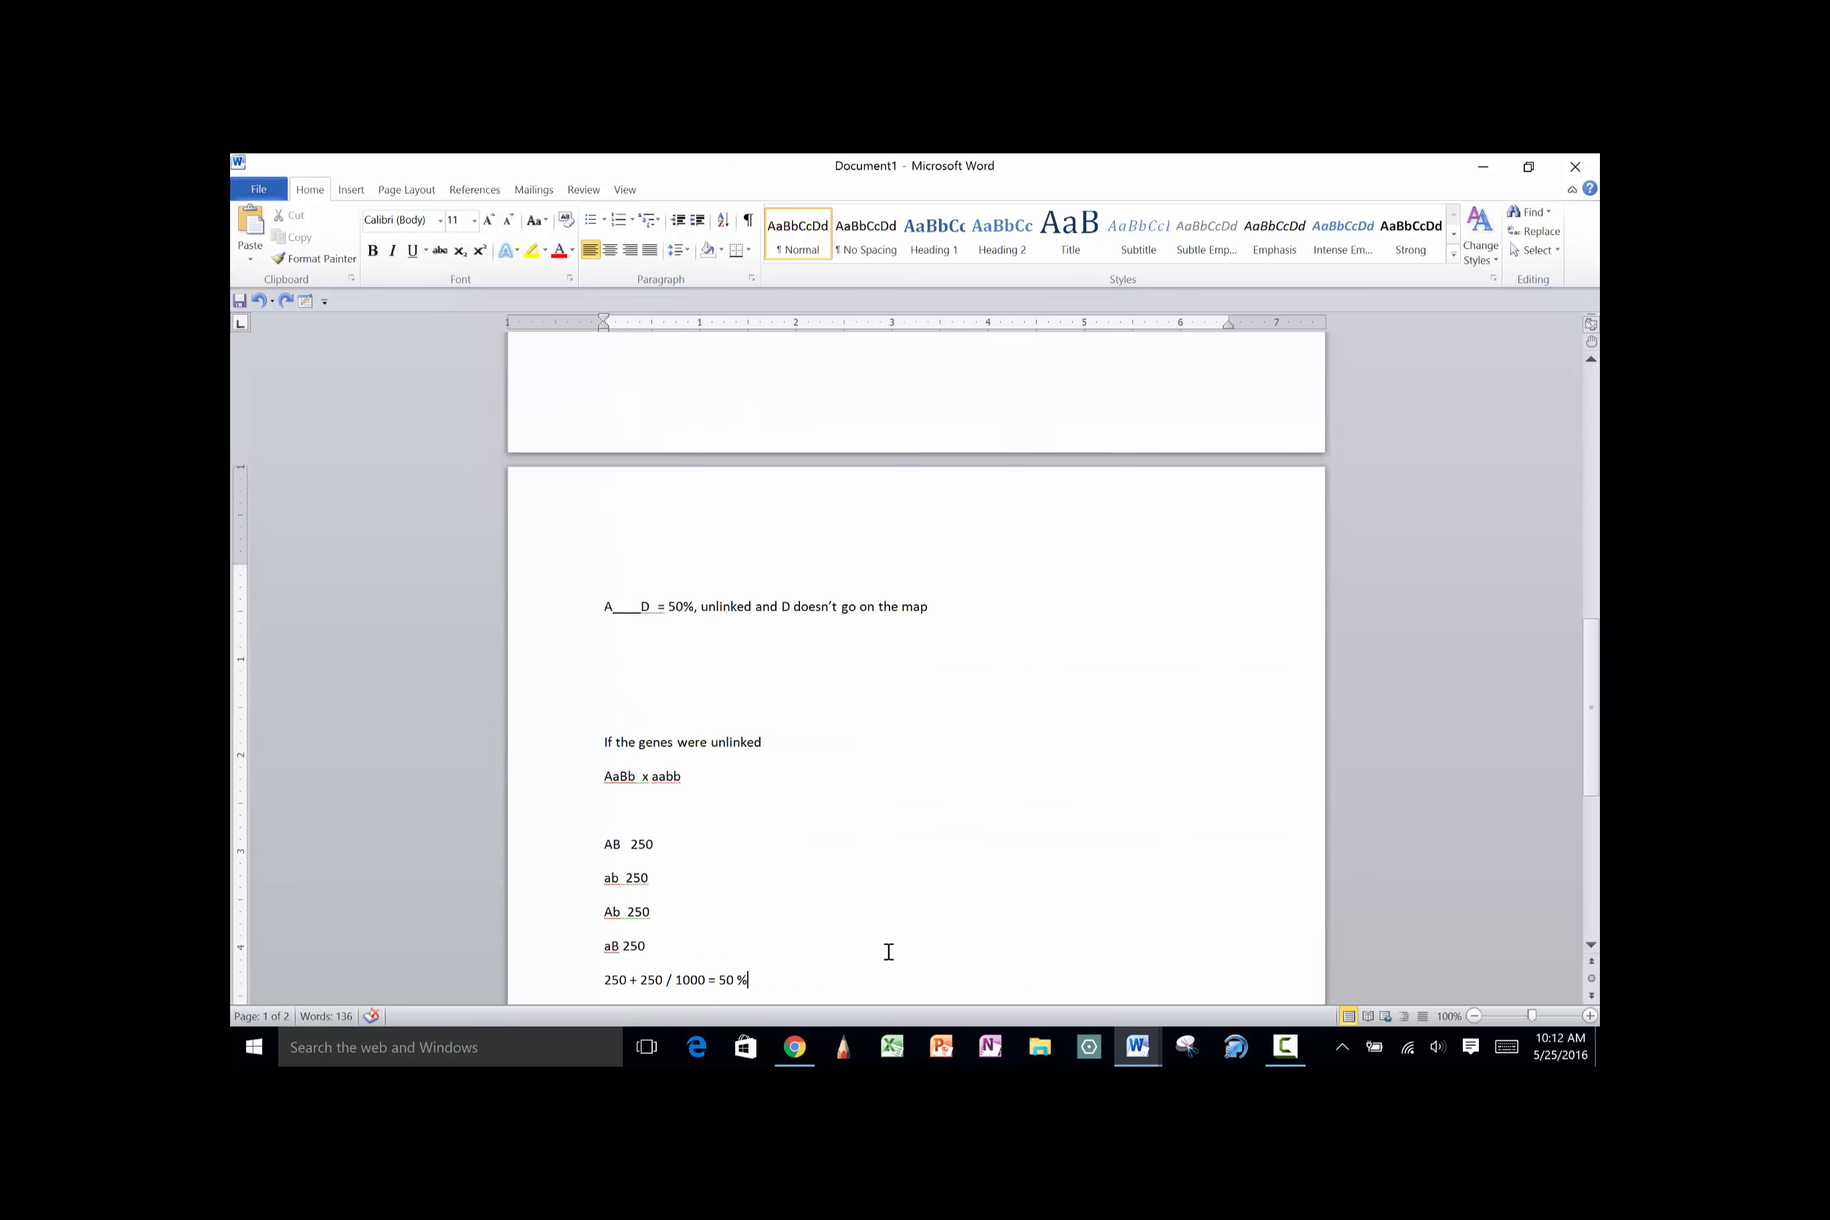
pyautogui.press('Return')
pyautogui.press('Return')
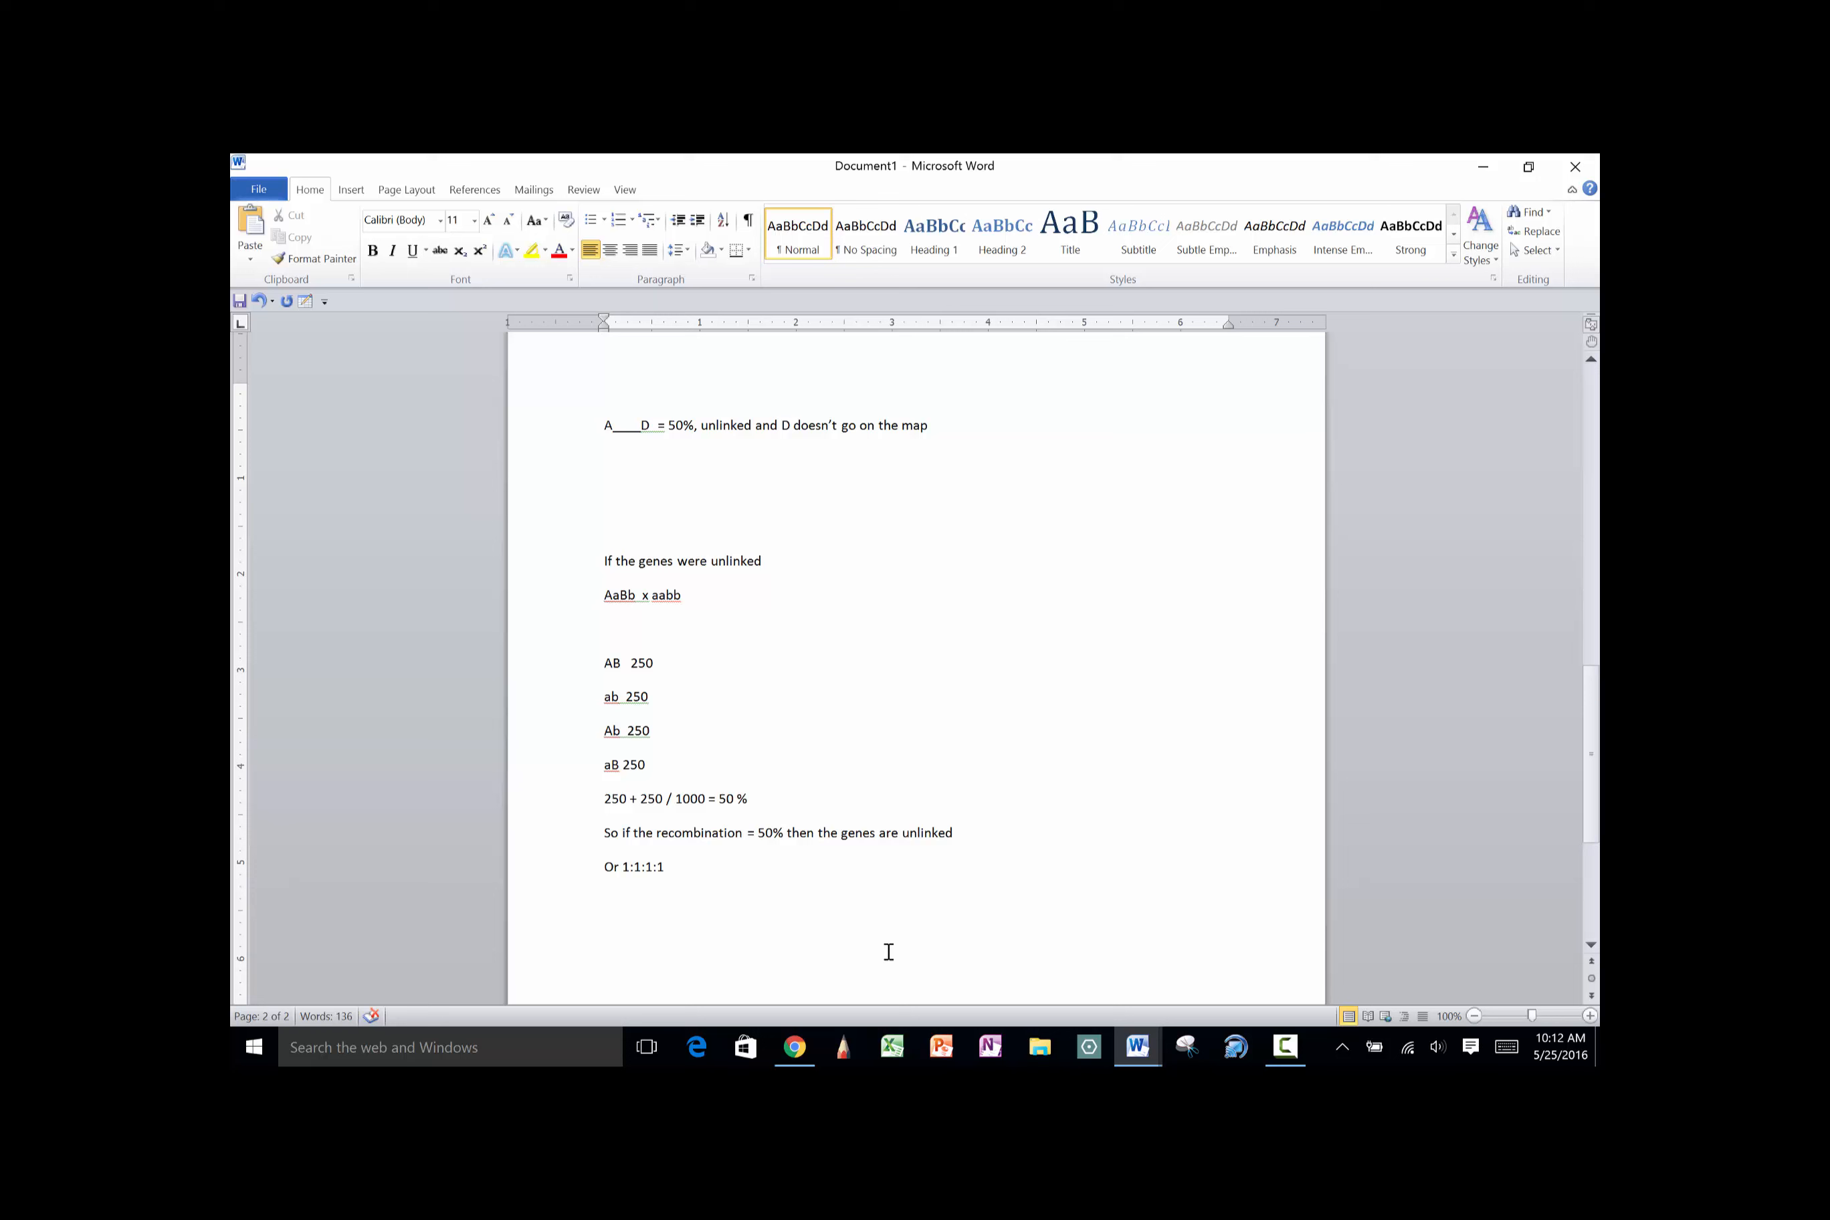
pyautogui.write('Map dumpy and blac')
pyautogui.write('d')
pyautogui.press('BackSpace')
# A few lines below "Map dumpy and black", write "d b" and underline it
pyautogui.scroll(-1, 888, 952)
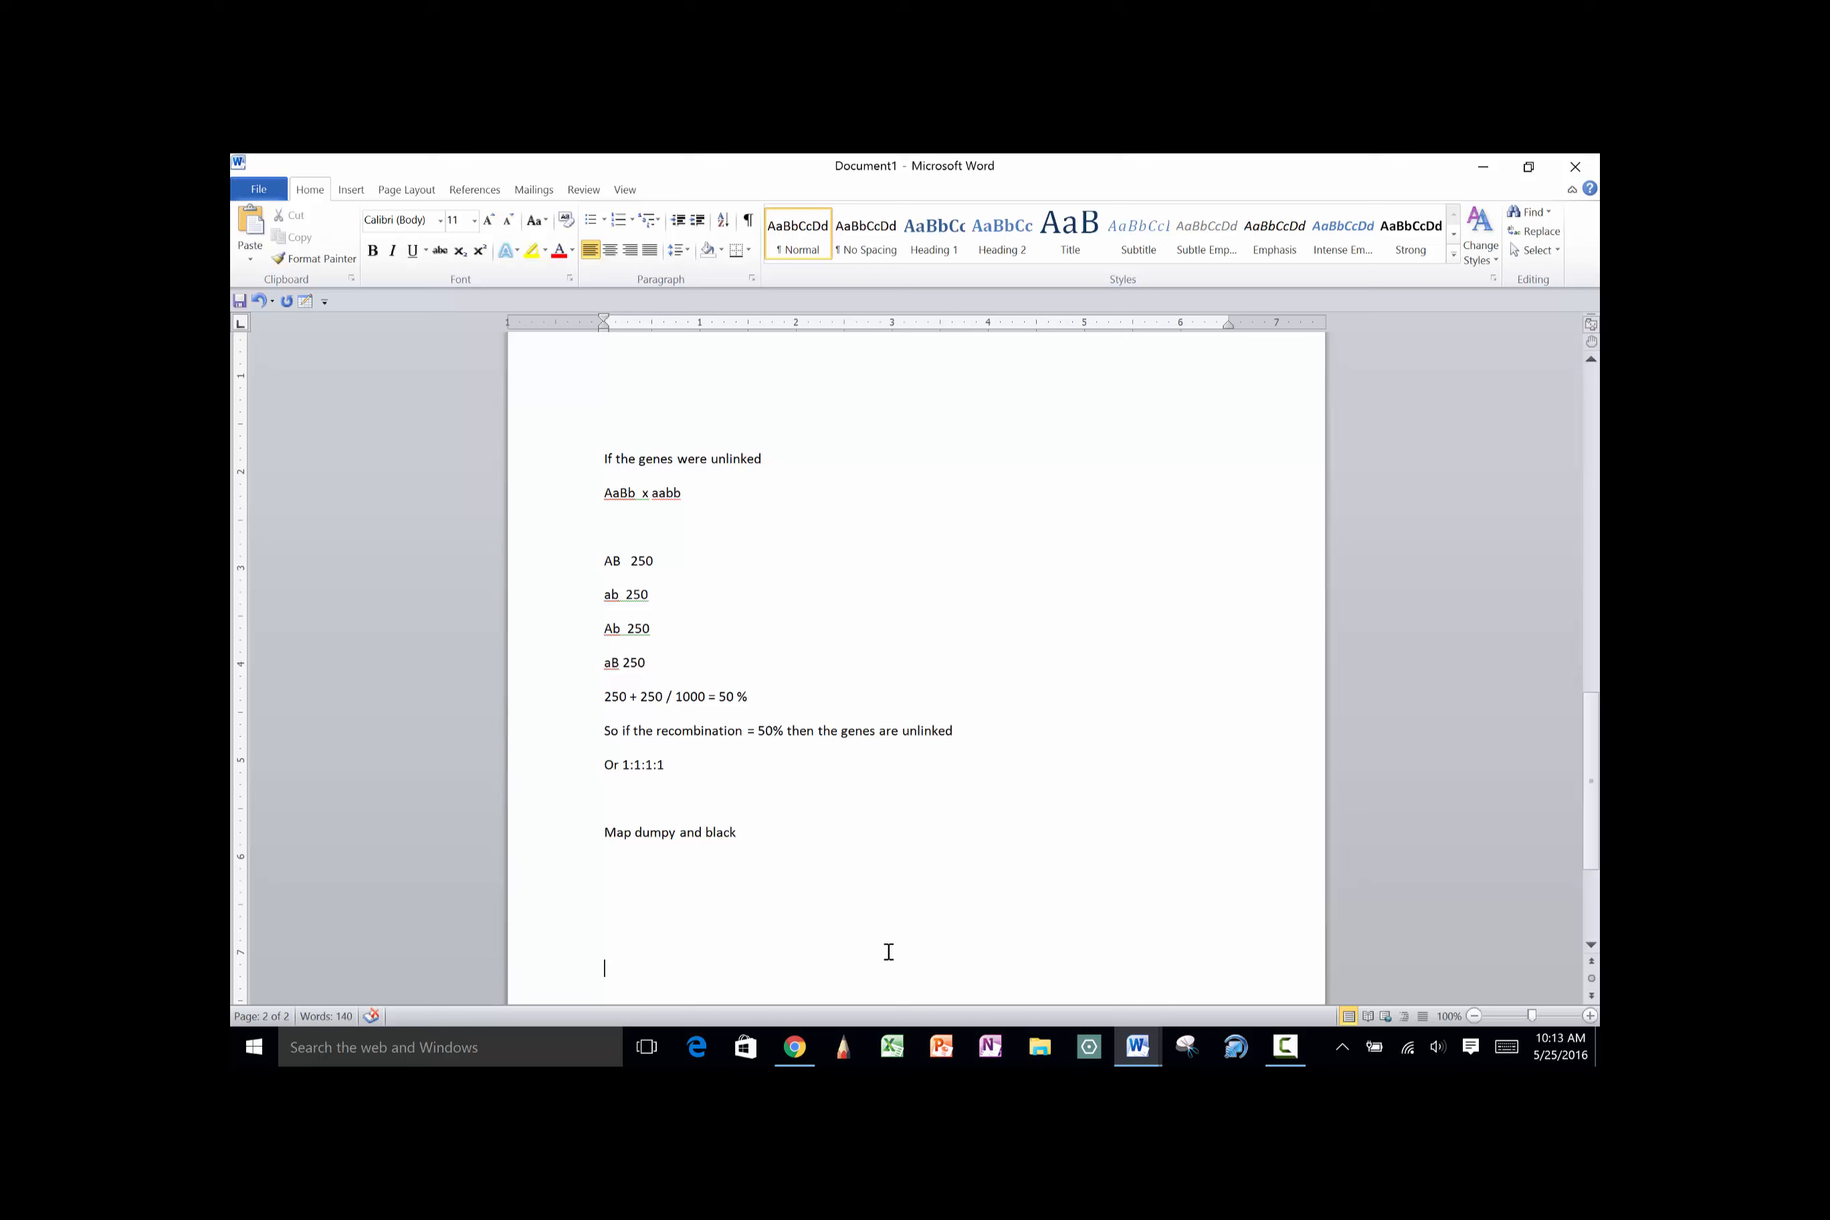
pyautogui.write('d')
pyautogui.write(' d')
pyautogui.write('    b')
pyautogui.moveTo(604, 968); pyautogui.dragTo(641, 974)
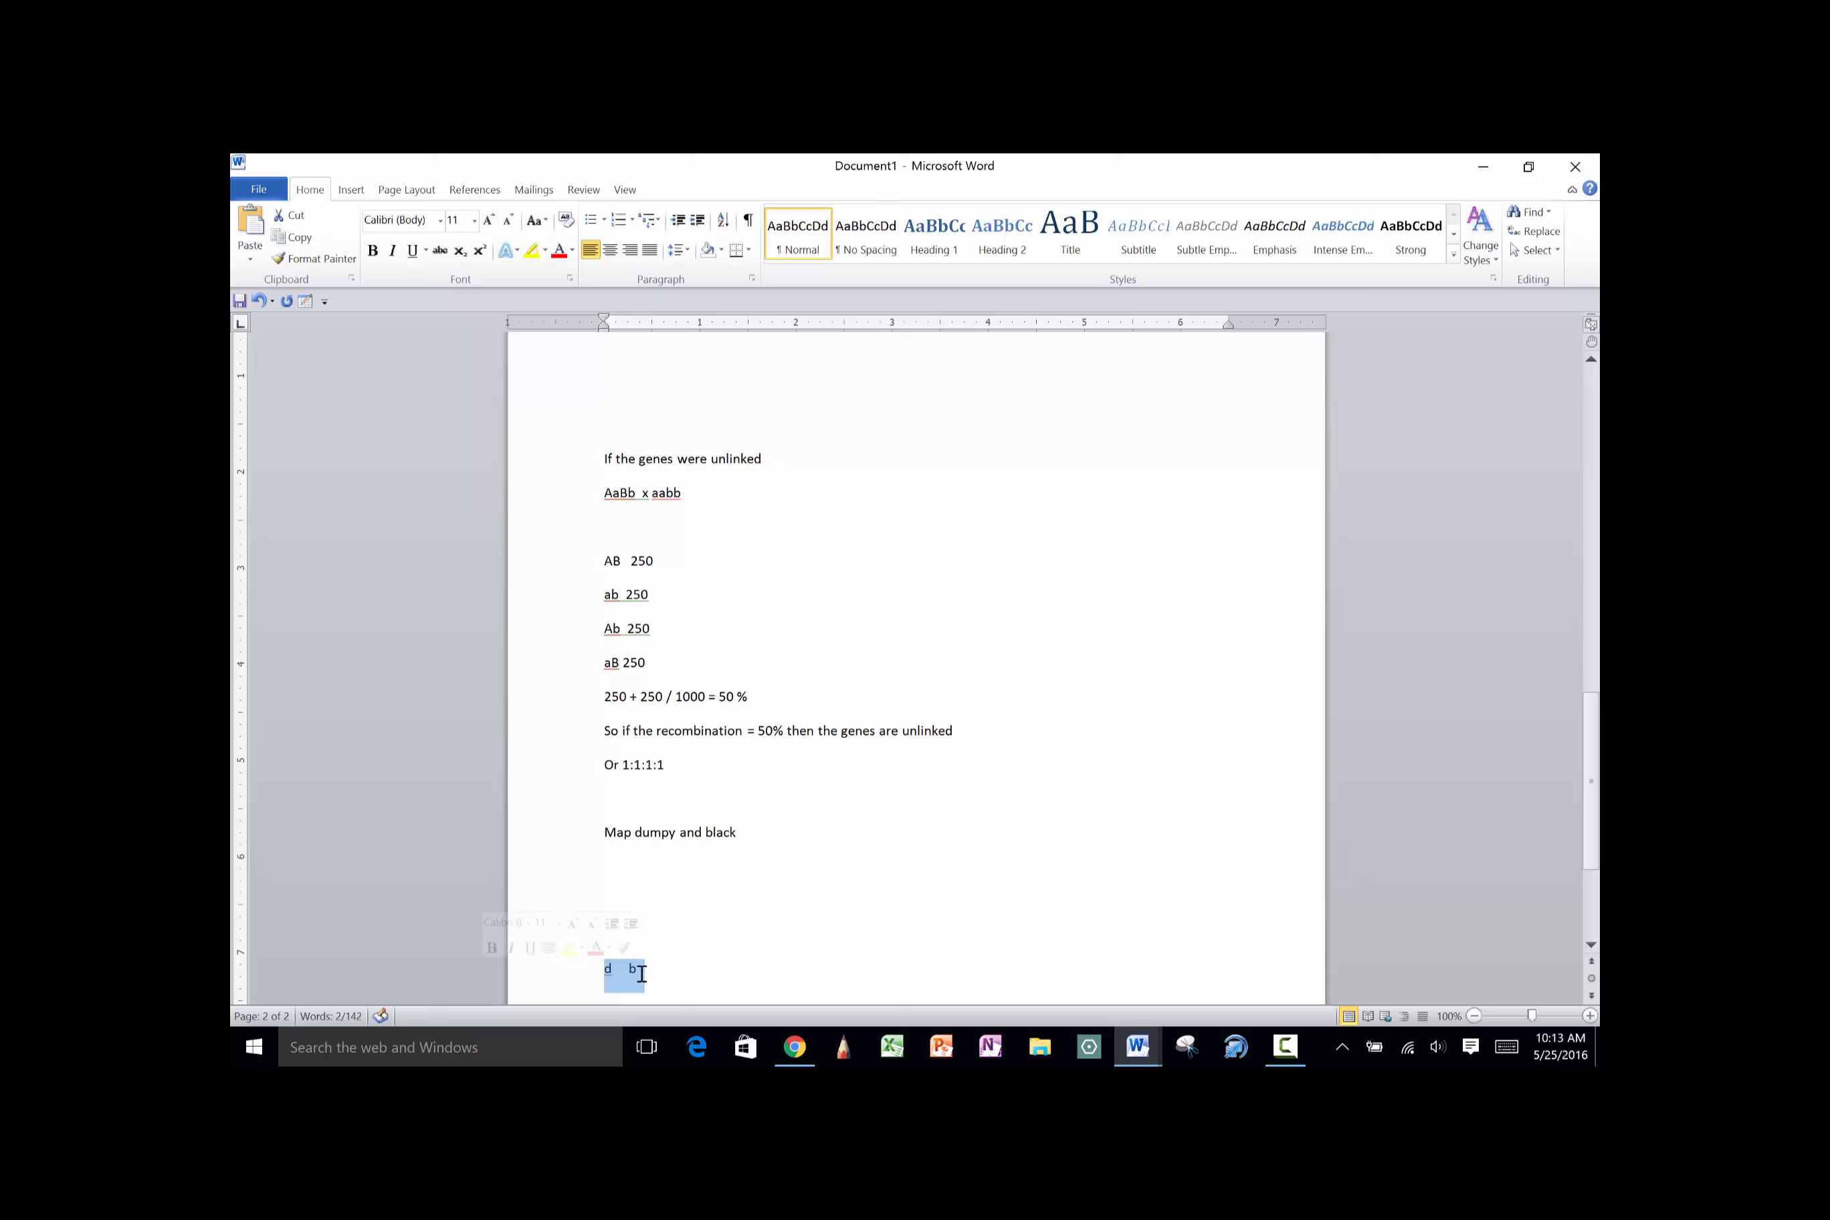
pyautogui.hotkey('ctrl', 'u')
pyautogui.click(642, 974)
pyautogui.press('Return')
pyautogui.press('Return')
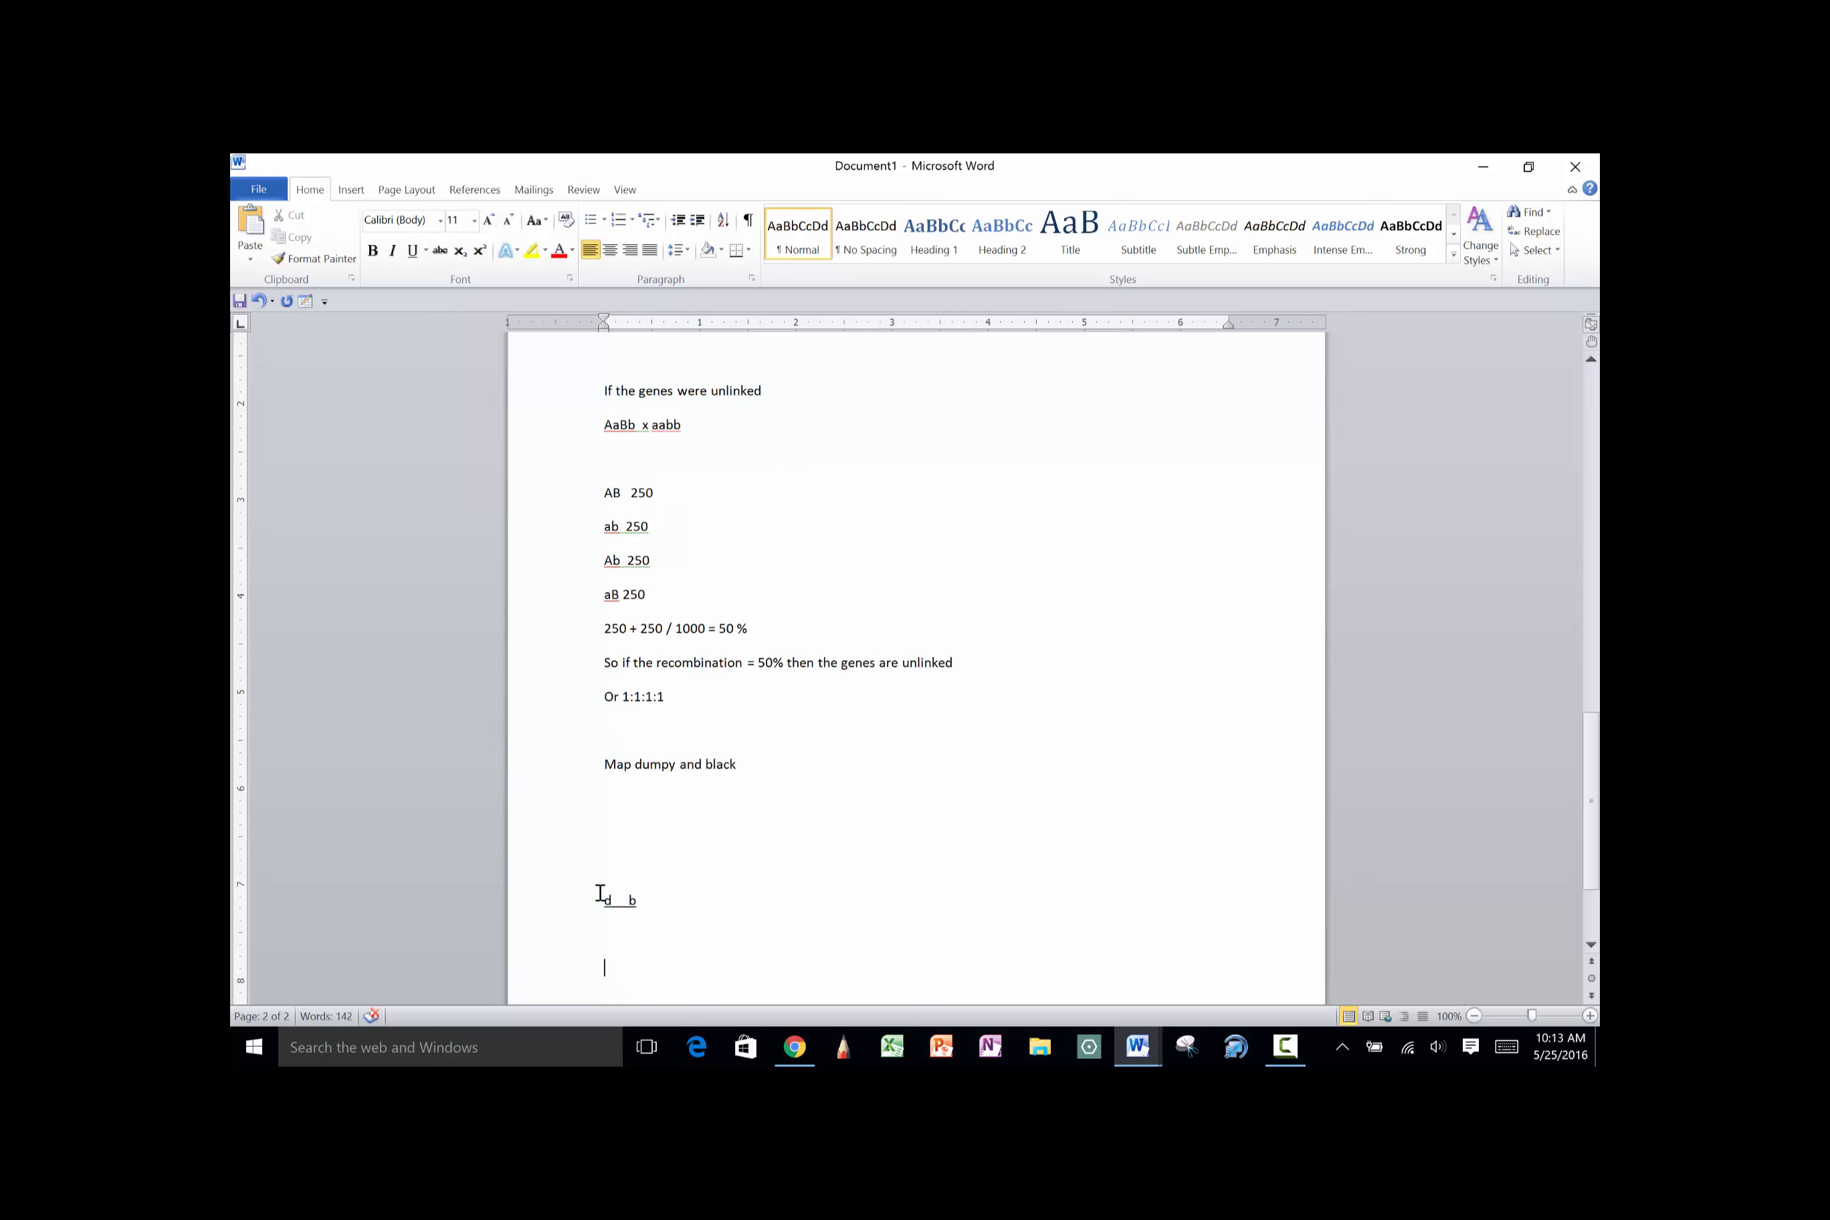
# On the line directly below the underlined "d b", write "D B" without underlining
pyautogui.moveTo(605, 905); pyautogui.dragTo(639, 907)
pyautogui.click(639, 907)
pyautogui.press('Return')
pyautogui.write('D     B')
pyautogui.click(586, 926)
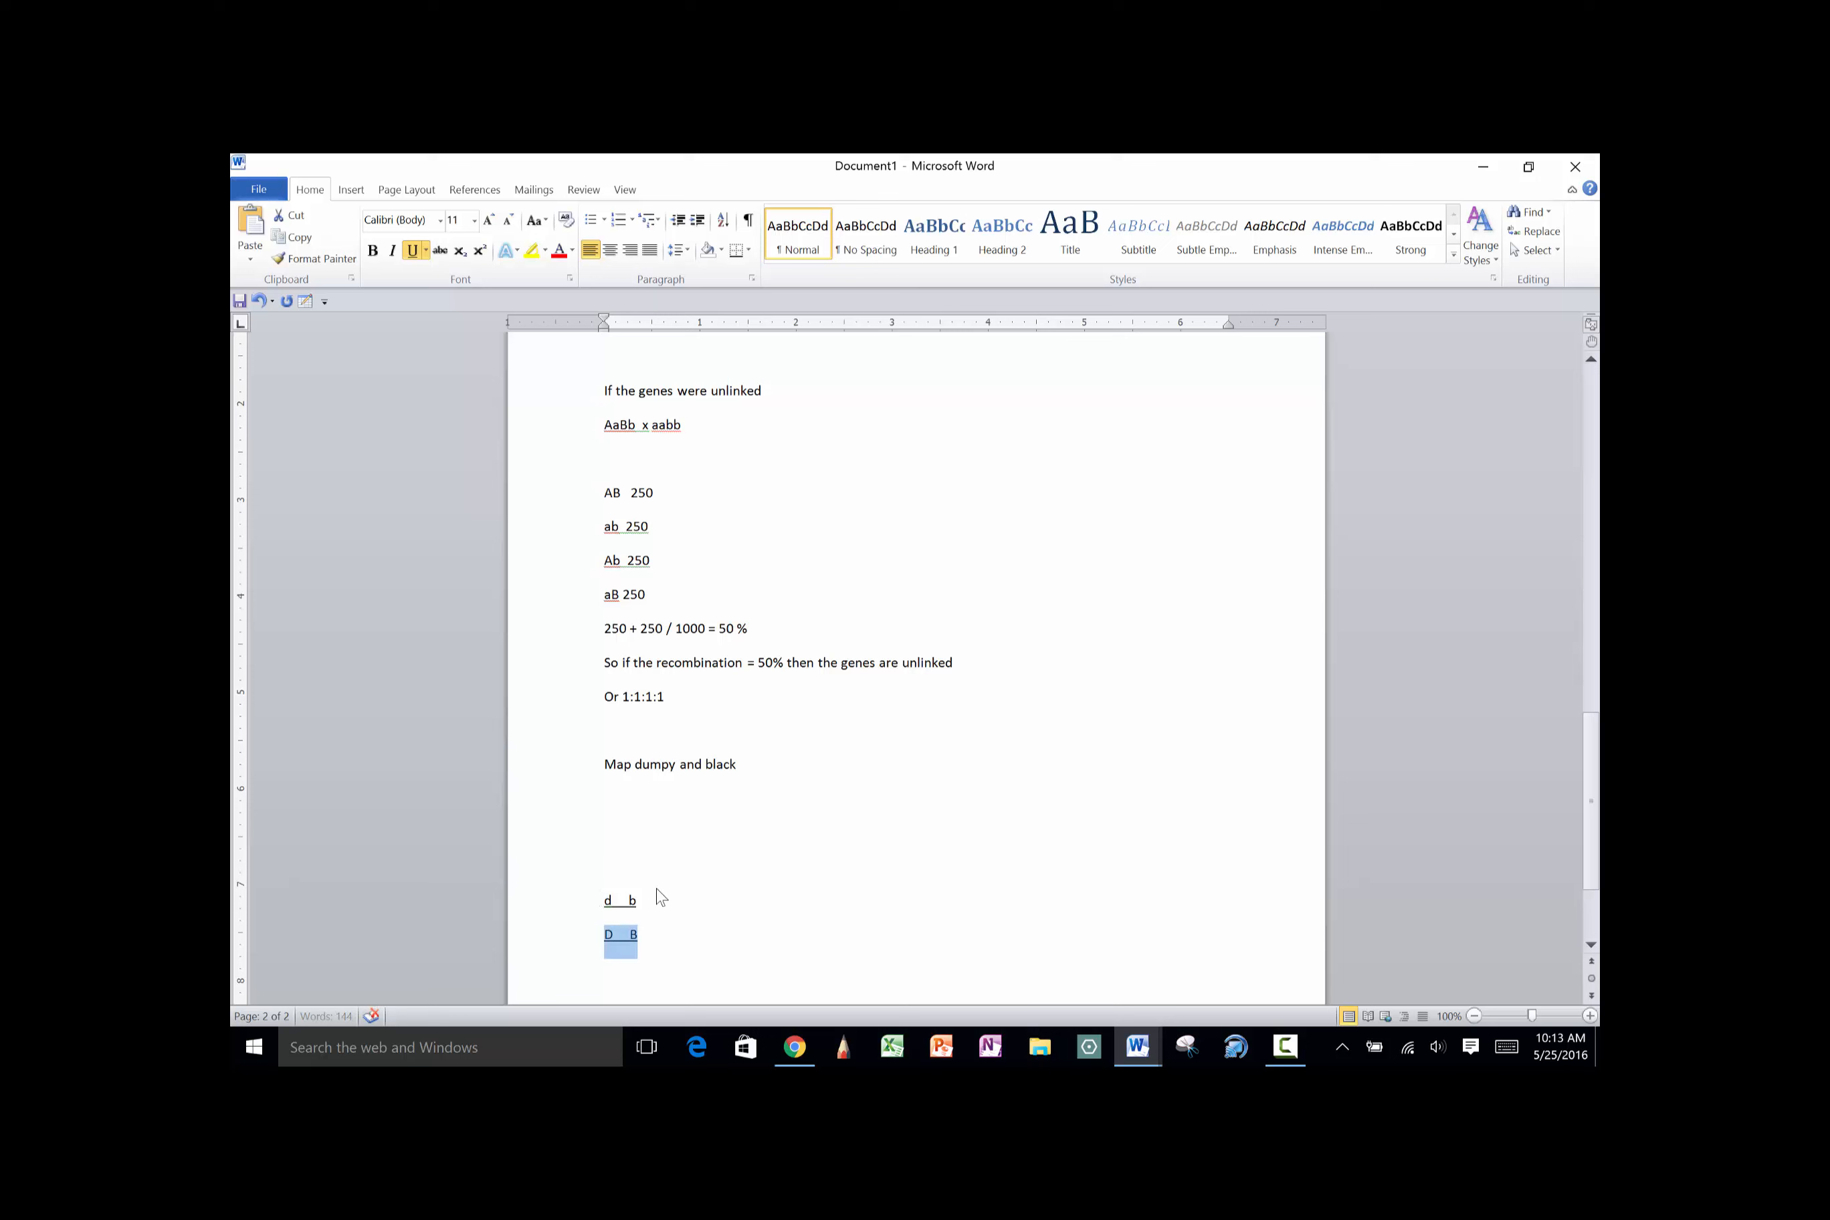
# On the line above the underlined "d b", write "Female x dumpy black male"
pyautogui.click(618, 869)
pyautogui.write('female')
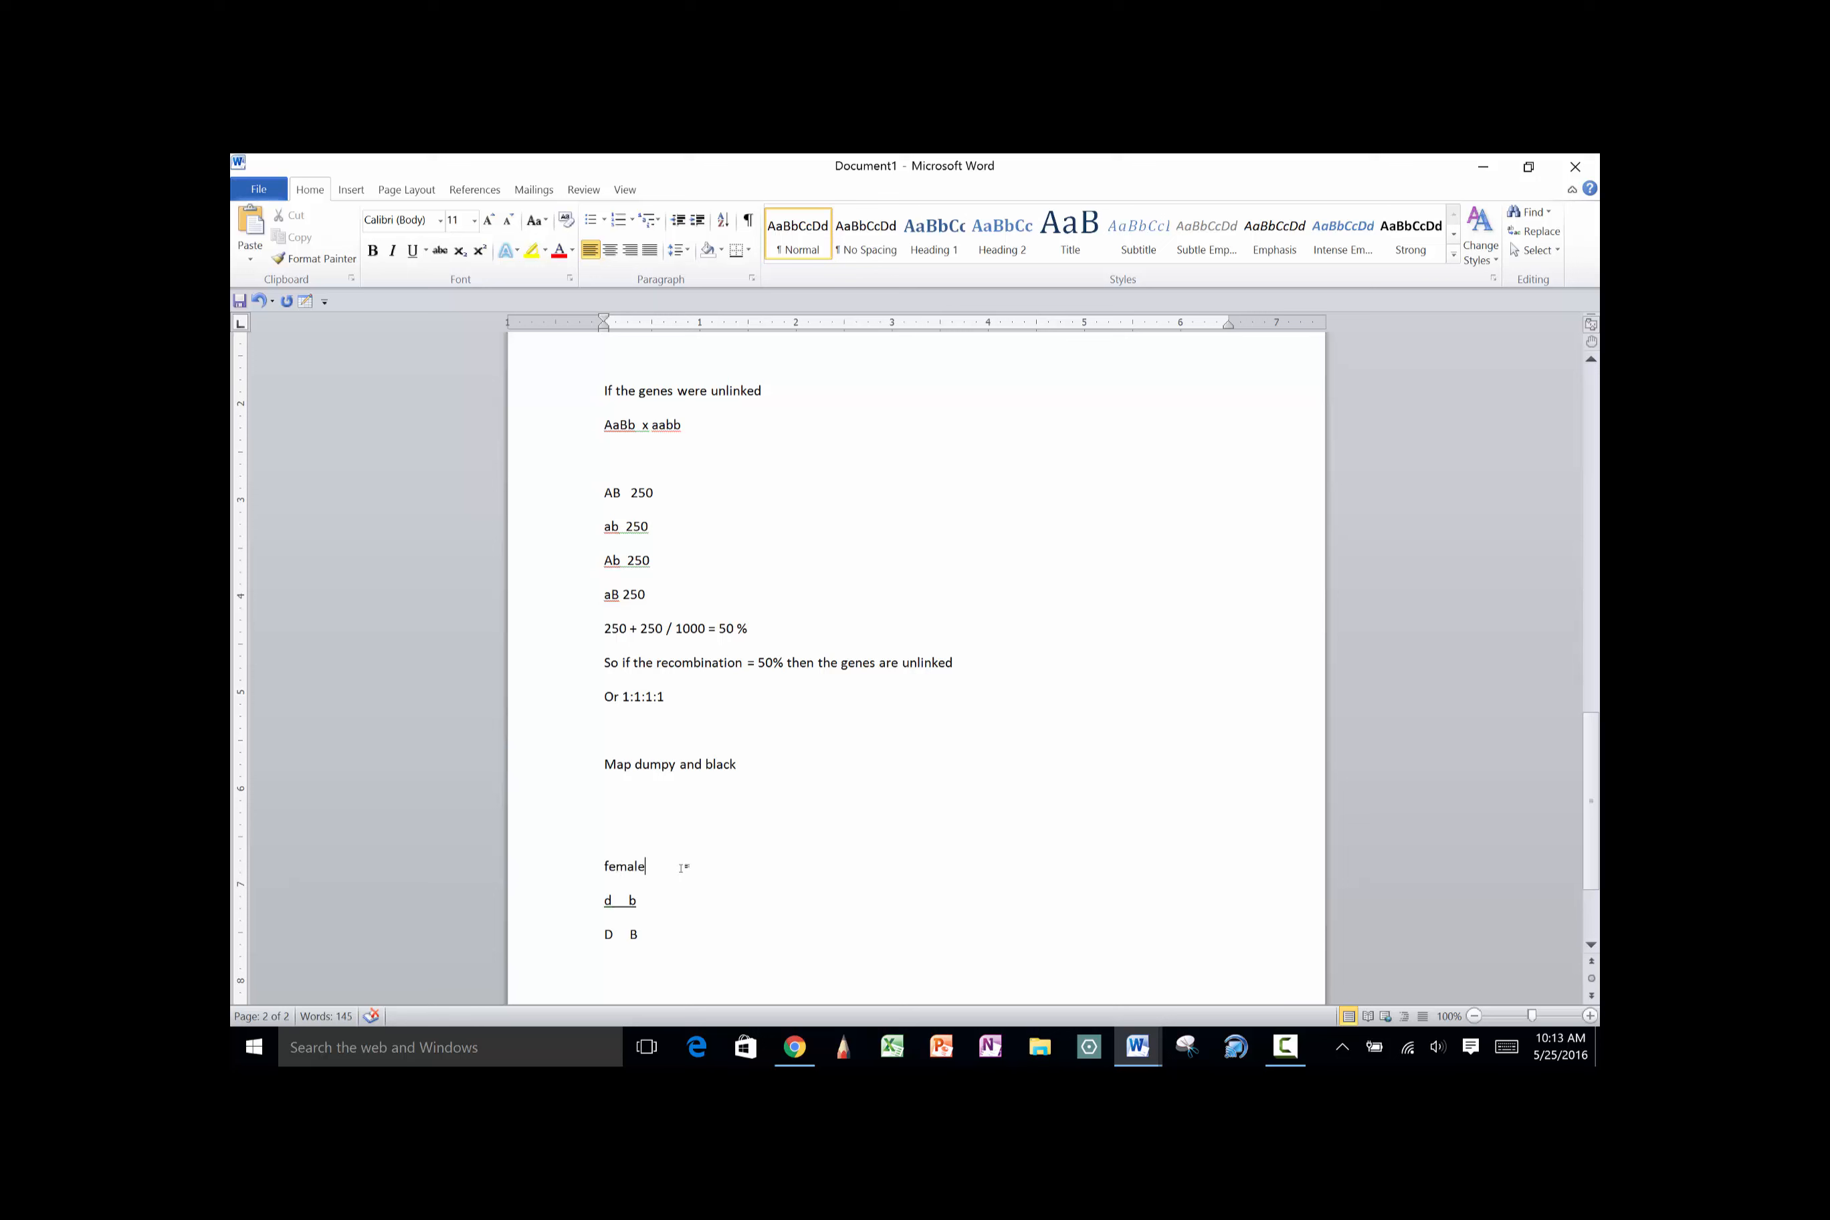
pyautogui.write('     x      dumpy black male')
# Under "dumpy black male", add an underlined "d b" with a plain "d b" beneath it
pyautogui.click(660, 909)
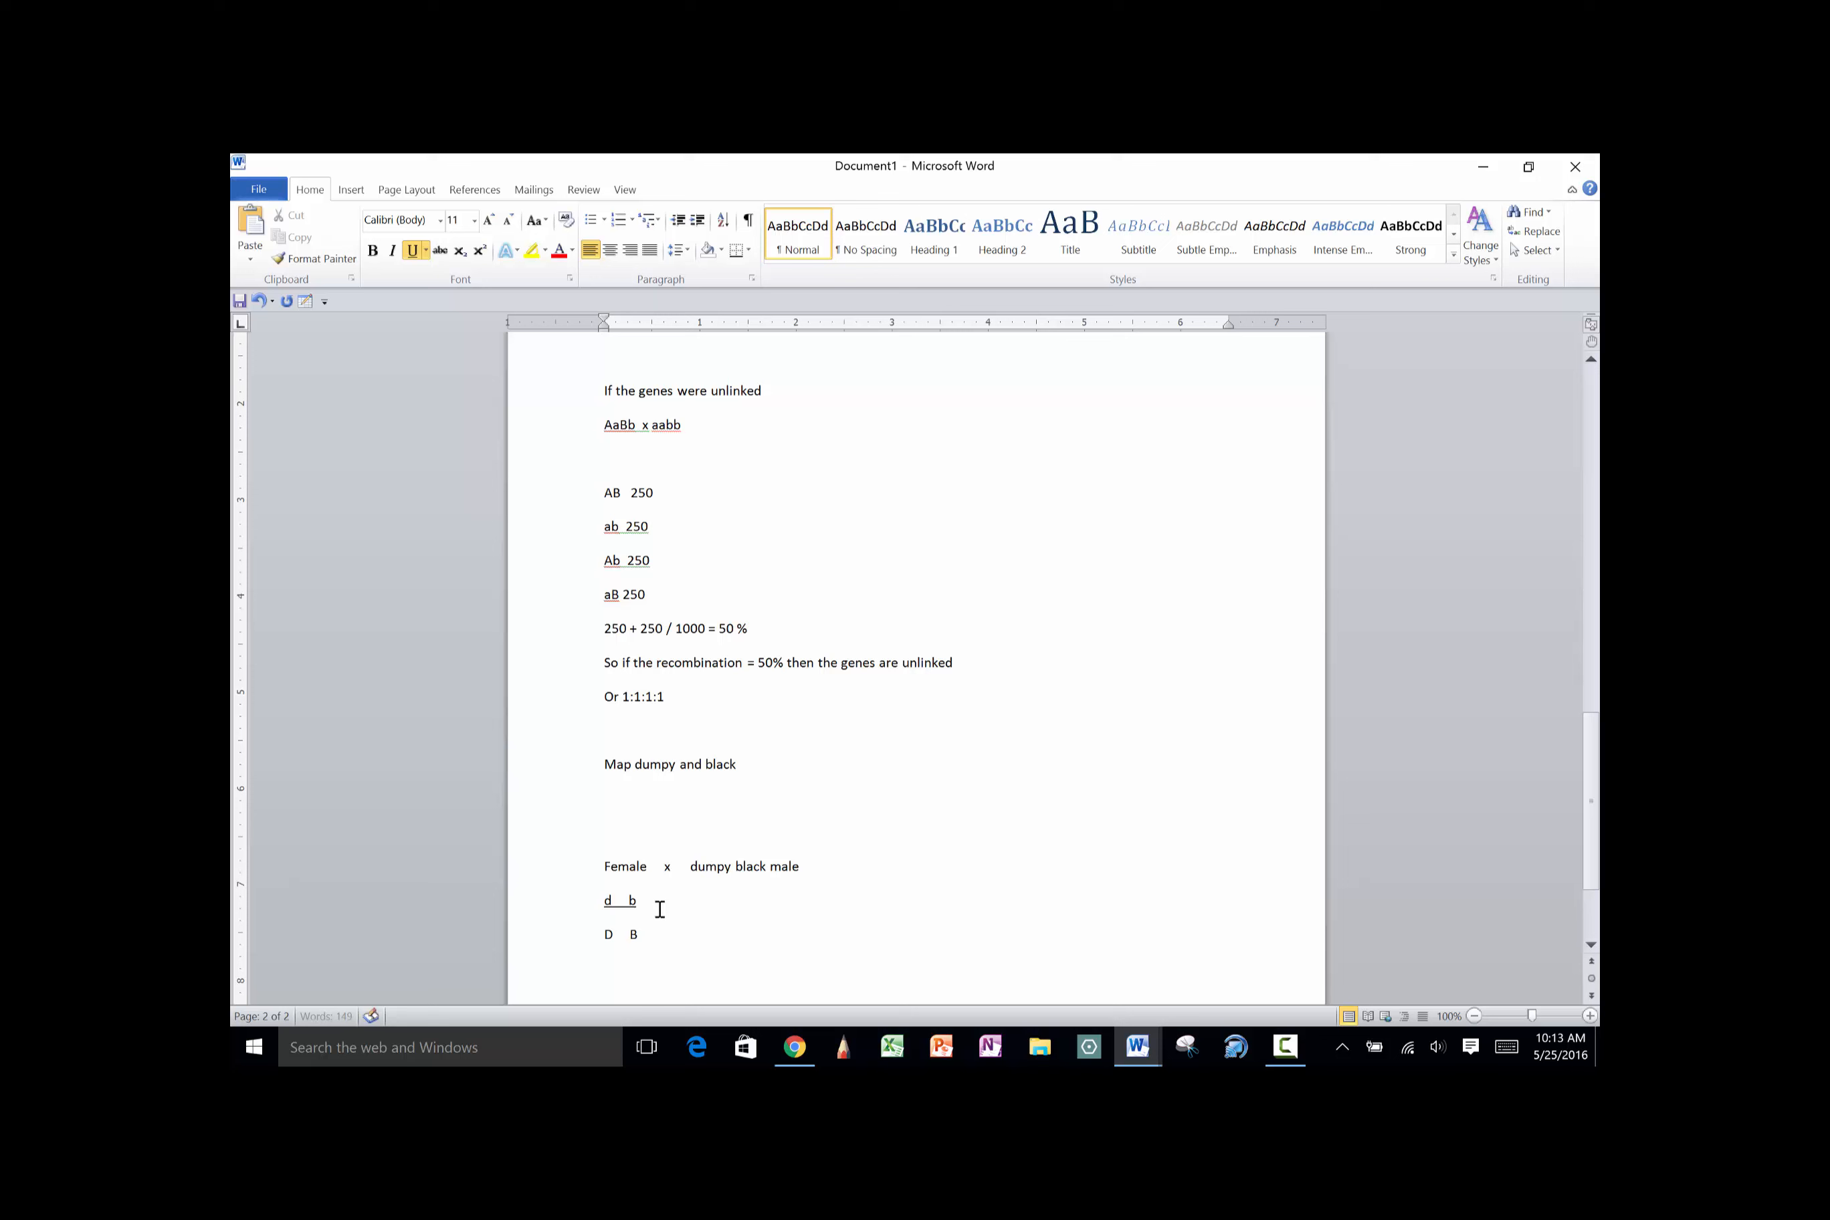
pyautogui.press('Tab')
pyautogui.press('Tab')
pyautogui.write('d   b')
pyautogui.moveTo(655, 908); pyautogui.dragTo(738, 908)
pyautogui.click(702, 918)
pyautogui.moveTo(674, 901); pyautogui.dragTo(734, 905)
pyautogui.click(732, 905)
pyautogui.moveTo(667, 895); pyautogui.dragTo(738, 898)
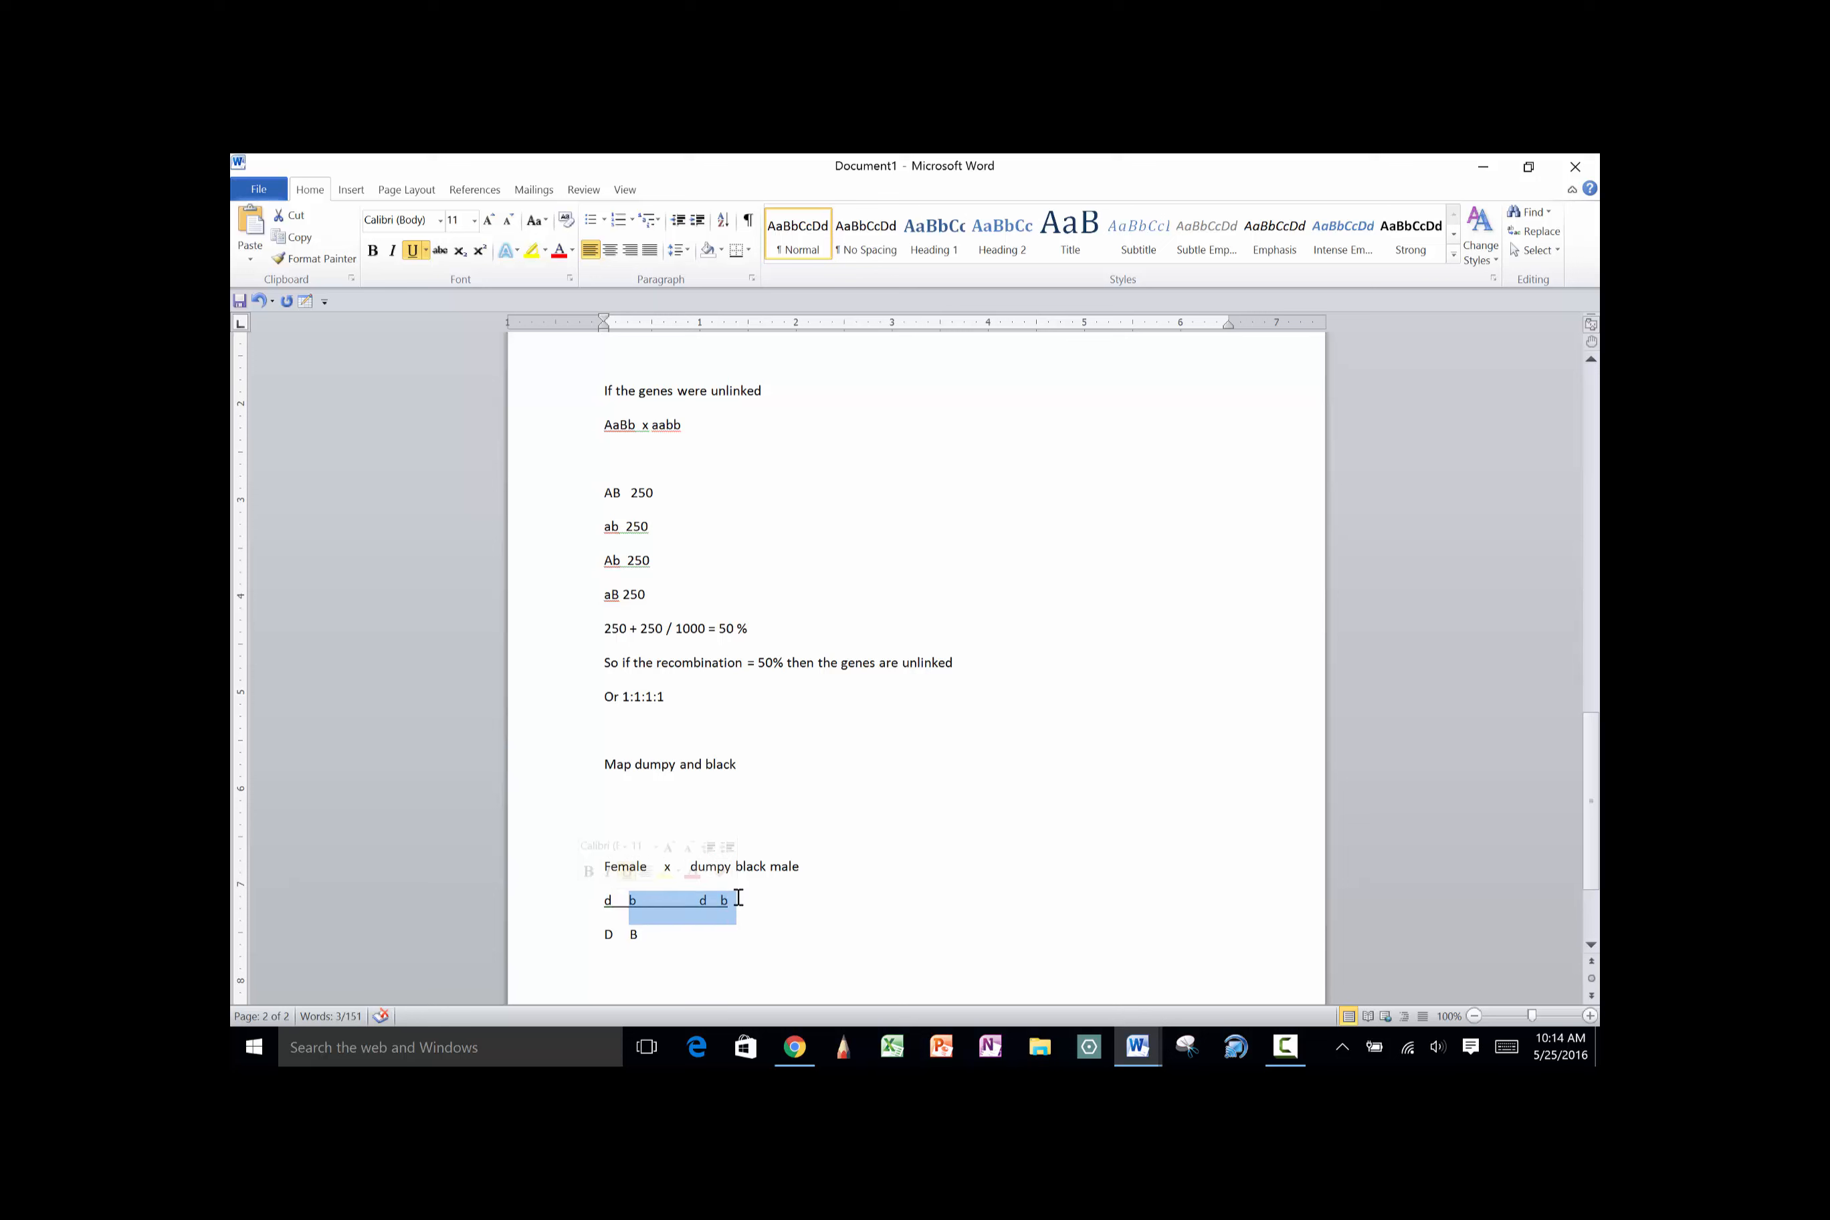
pyautogui.click(683, 919)
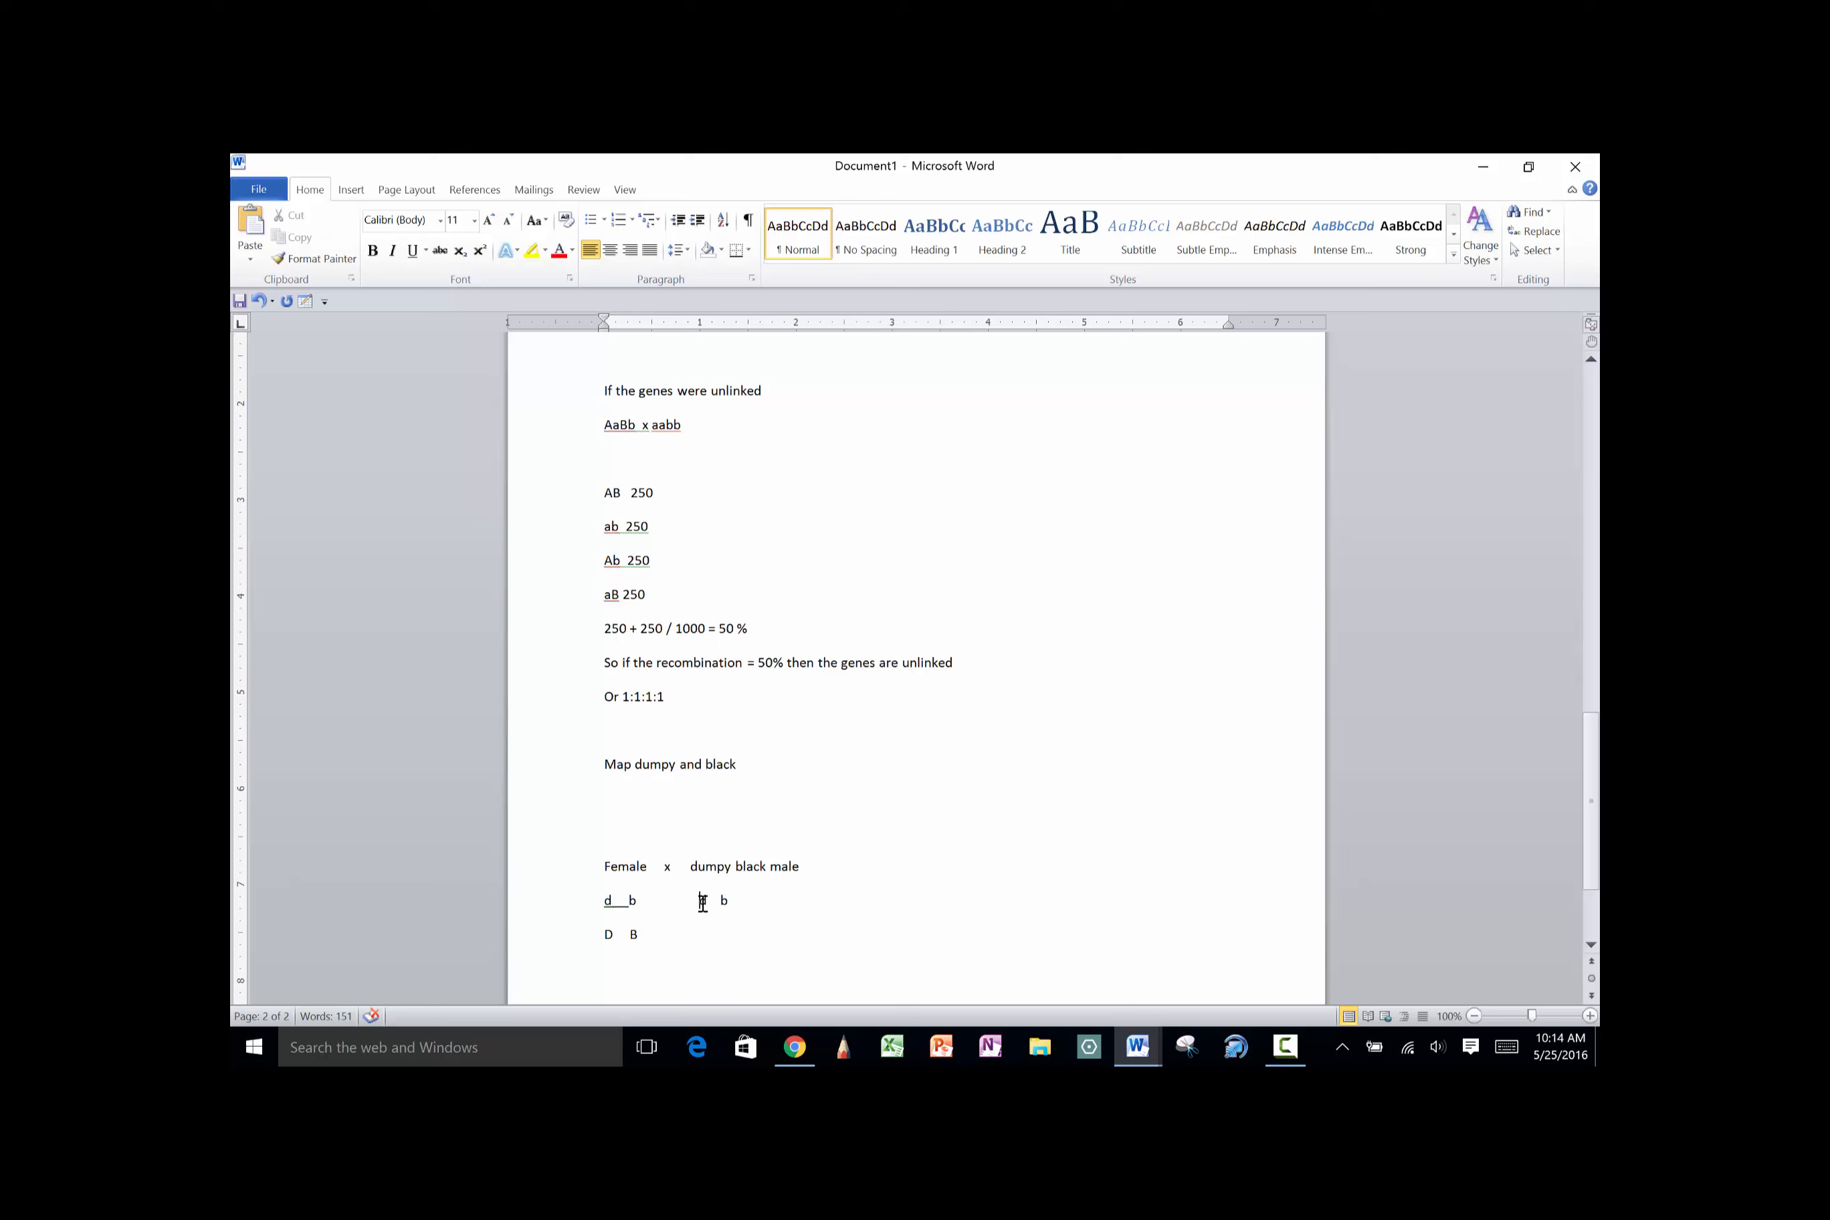
pyautogui.moveTo(699, 902); pyautogui.dragTo(737, 905)
pyautogui.click(713, 936)
# Append "(tester)" after "dumpy black male" and insert a blank line above that cross
pyautogui.click(821, 857)
pyautogui.write('(tester)')
pyautogui.click(600, 864)
pyautogui.press('Return')
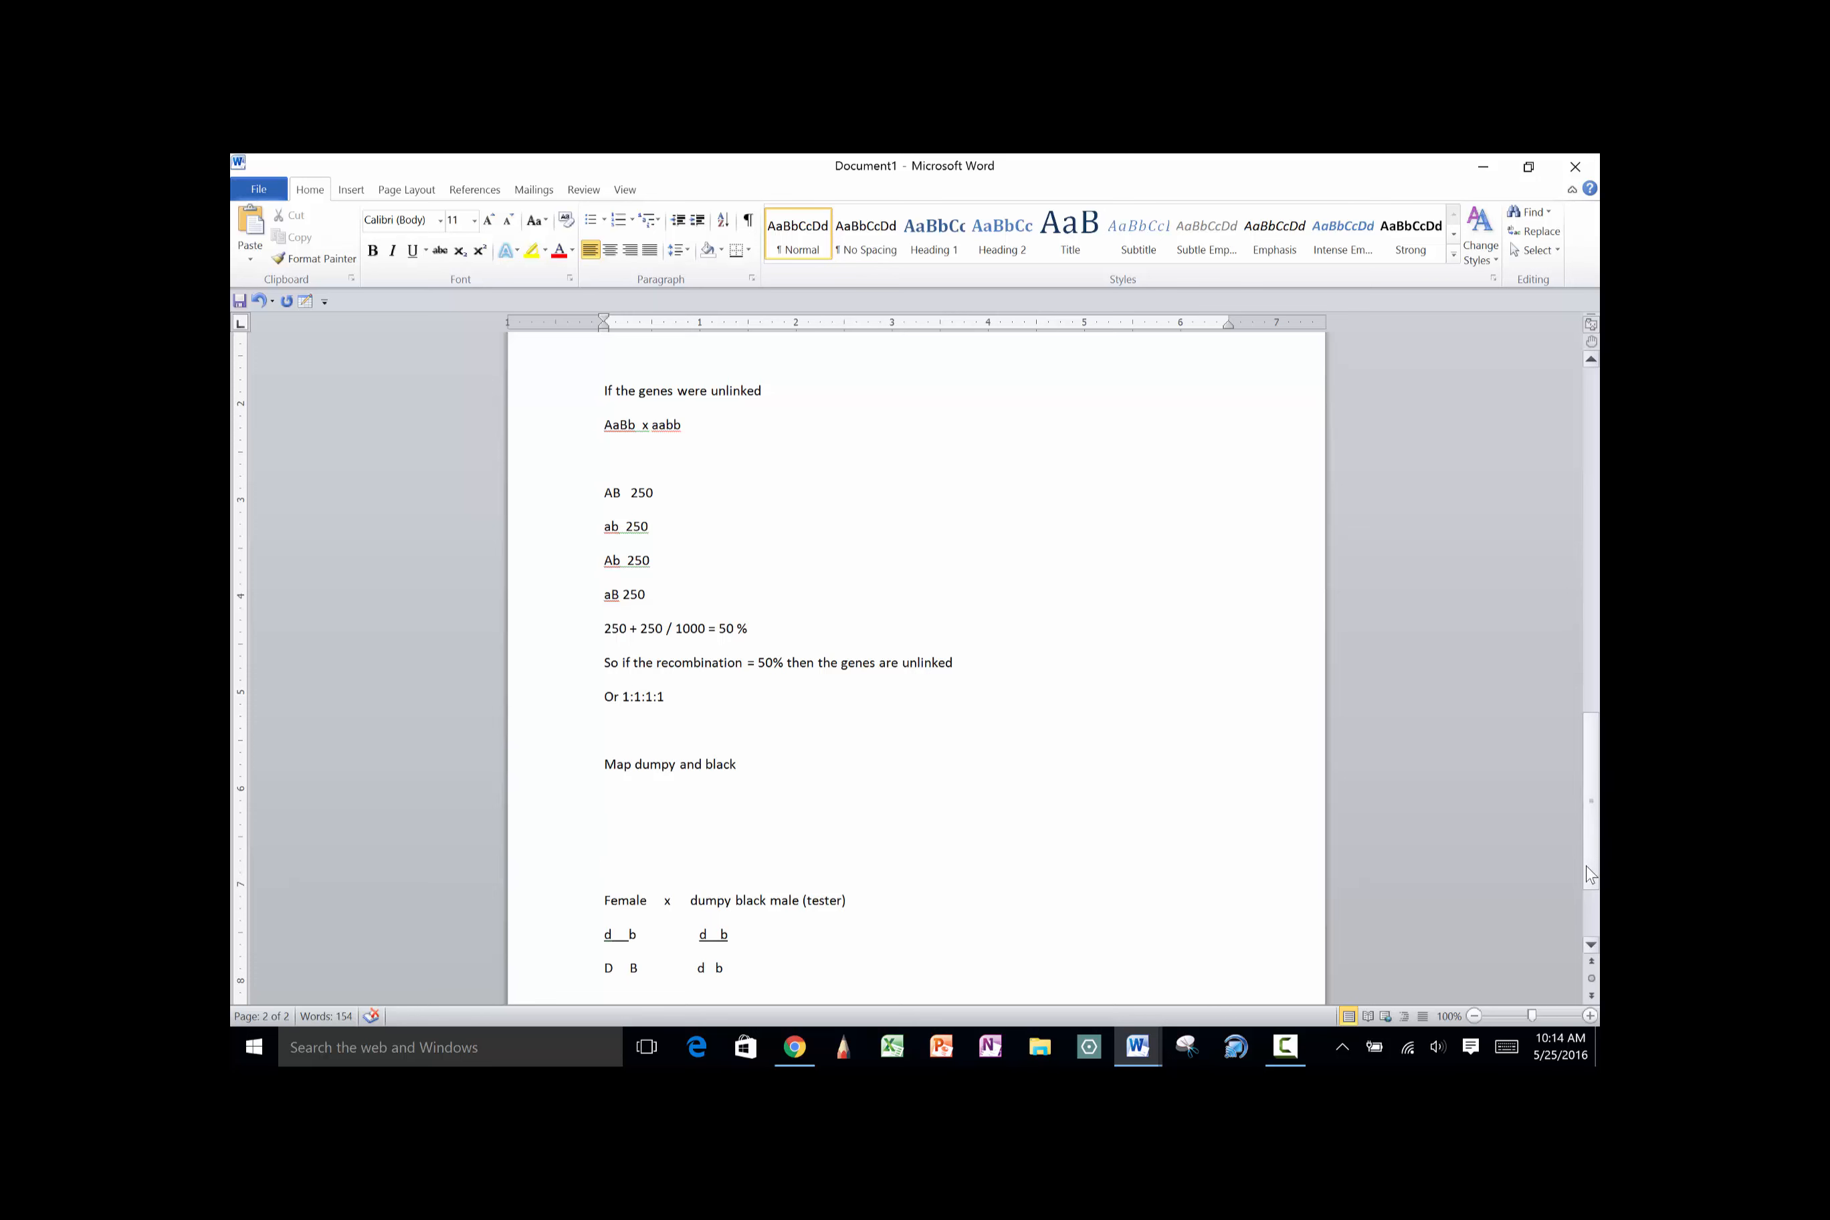
# Below "Map dumpy and black", write "w.t female x dumpy black male", "heterozygous for d an b." and "female" on separate lines
pyautogui.scroll(-3, 1540, 861)
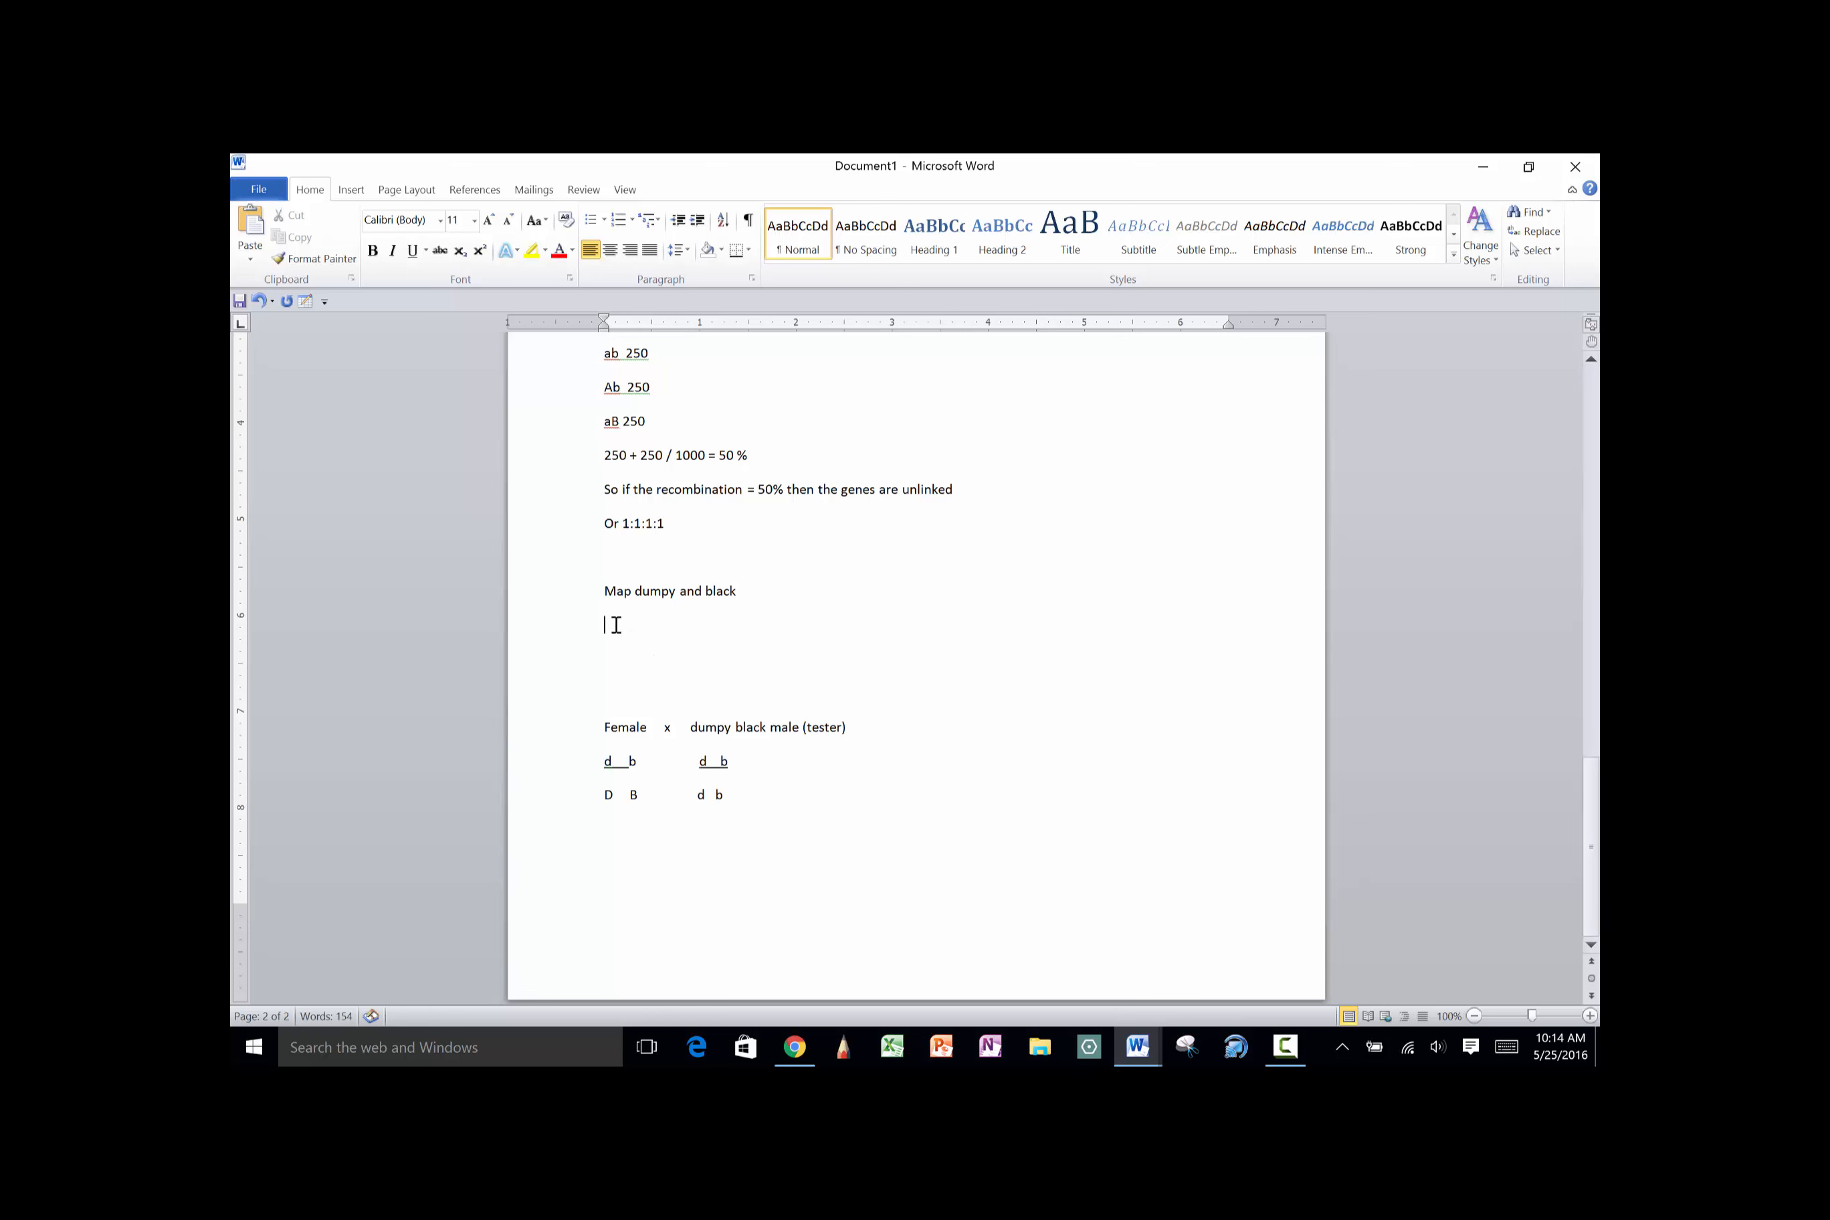
pyautogui.write('wt female  x dumpy black male')
pyautogui.press('Down')
pyautogui.write('heterozygous for')
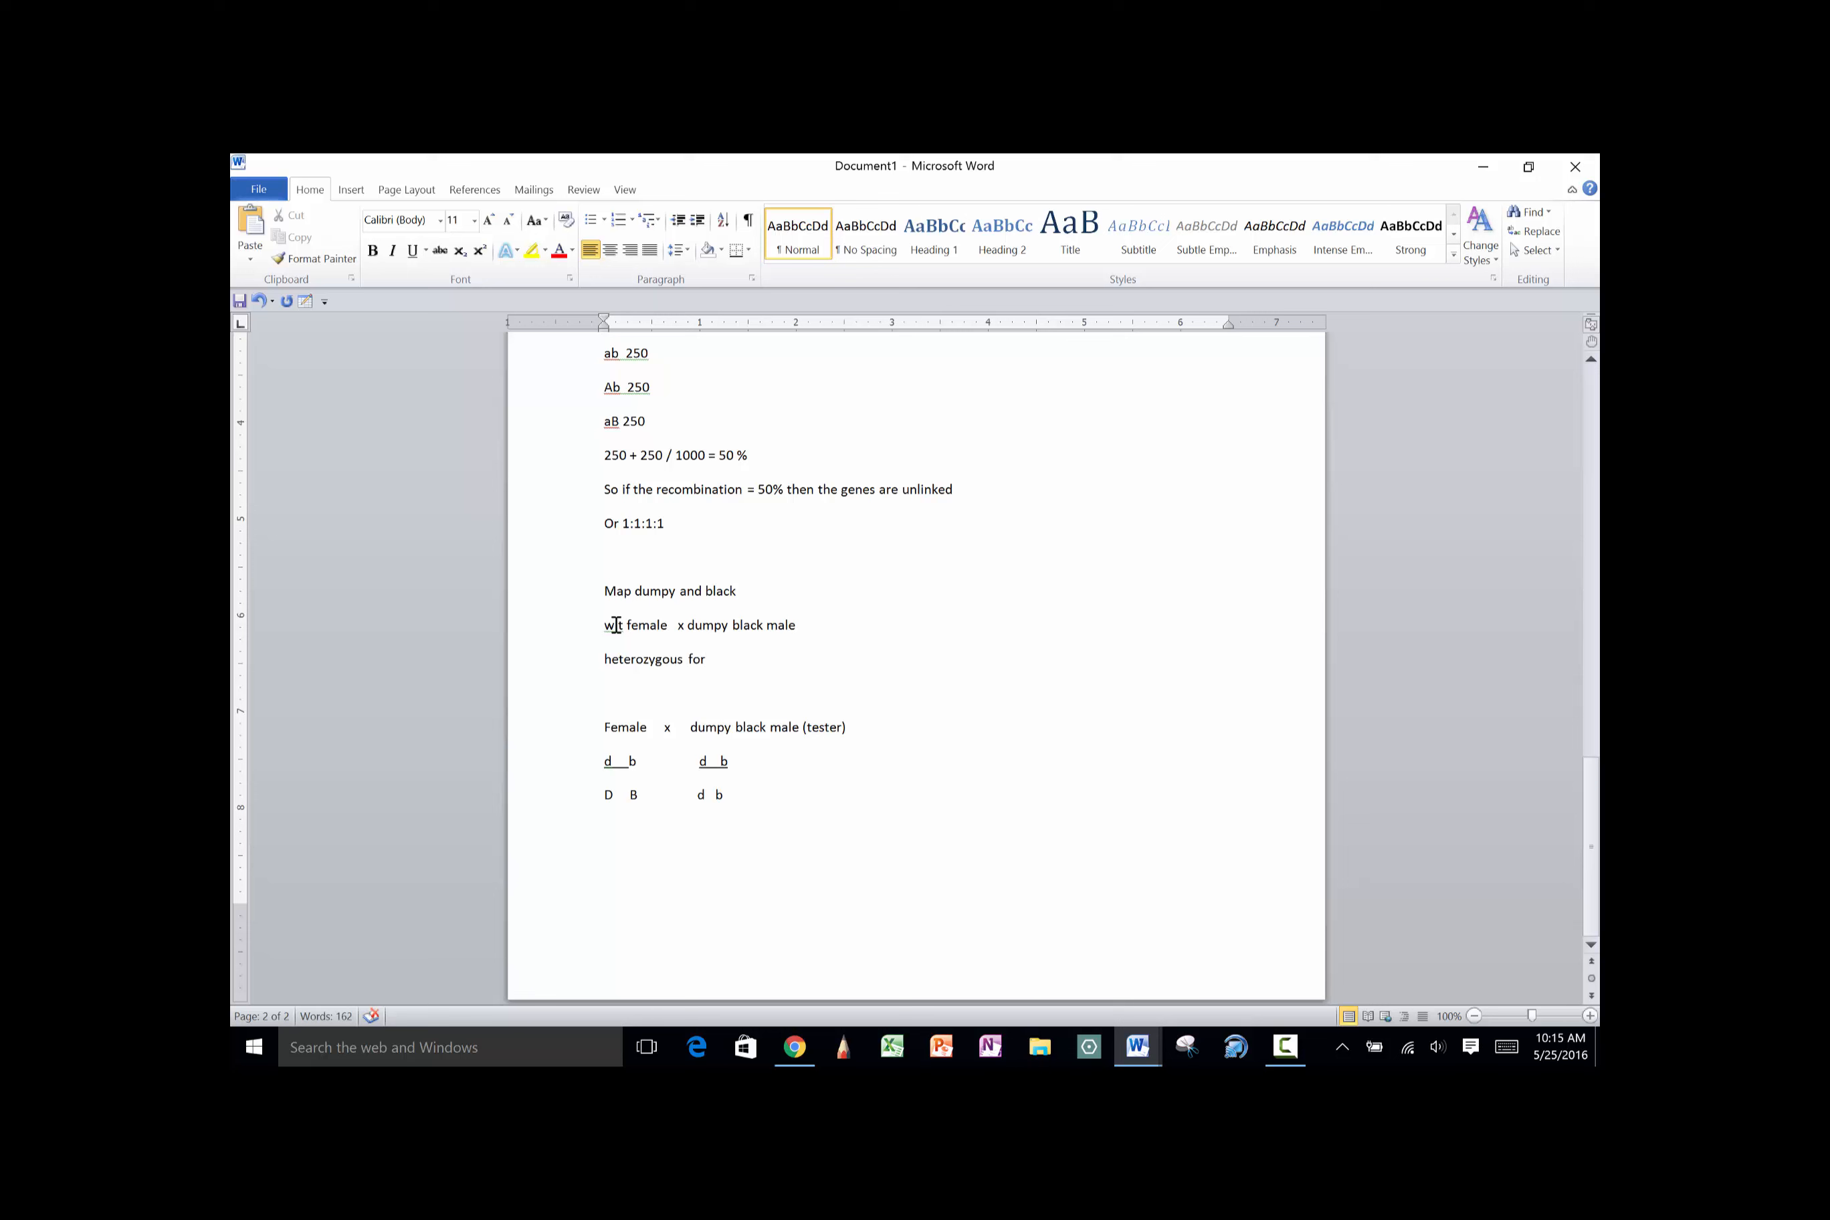
pyautogui.write(' d  an b.')
pyautogui.press('Return')
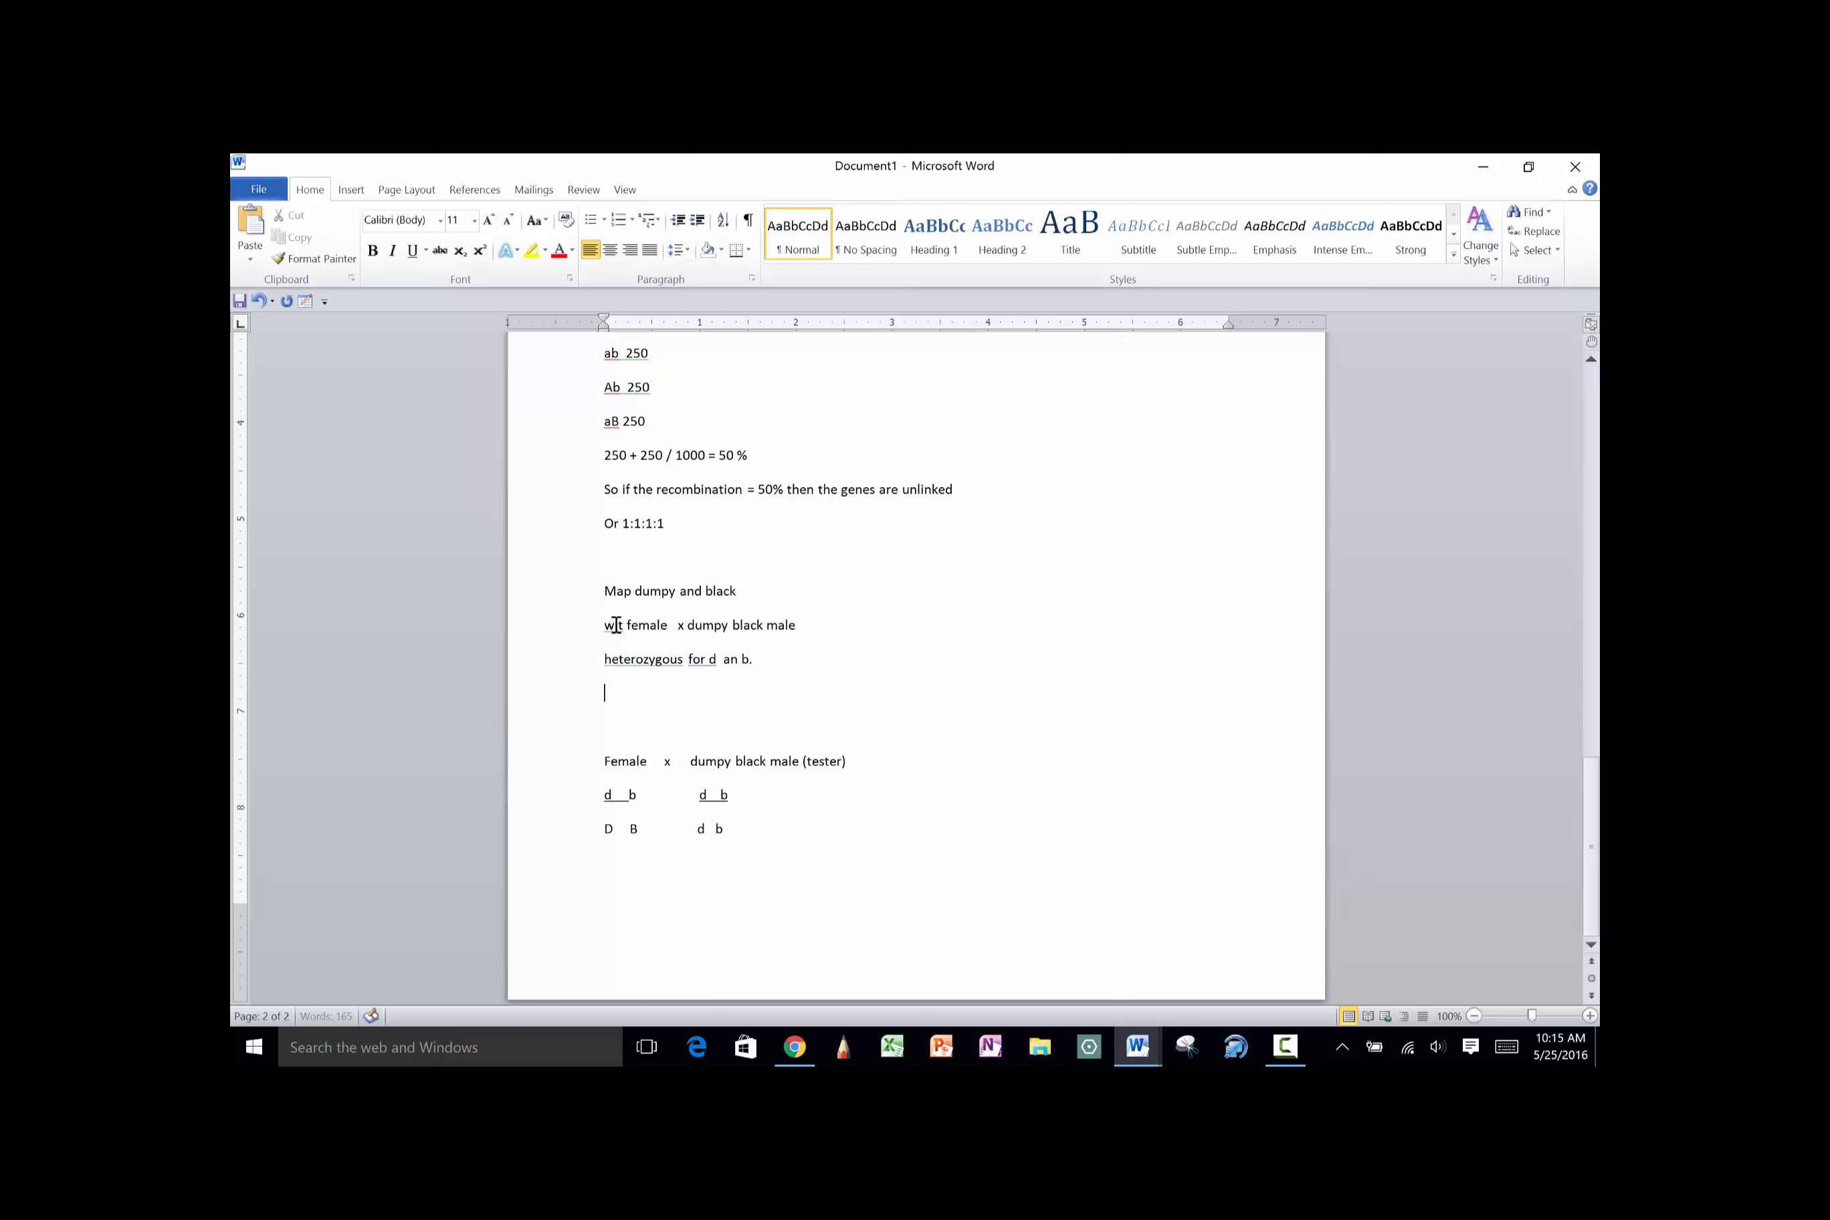
pyautogui.write('female')
# Highlight the tester male in the lower cross and "dumpy black male" in the upper cross in turn to compare them
pyautogui.moveTo(665, 762); pyautogui.dragTo(824, 769)
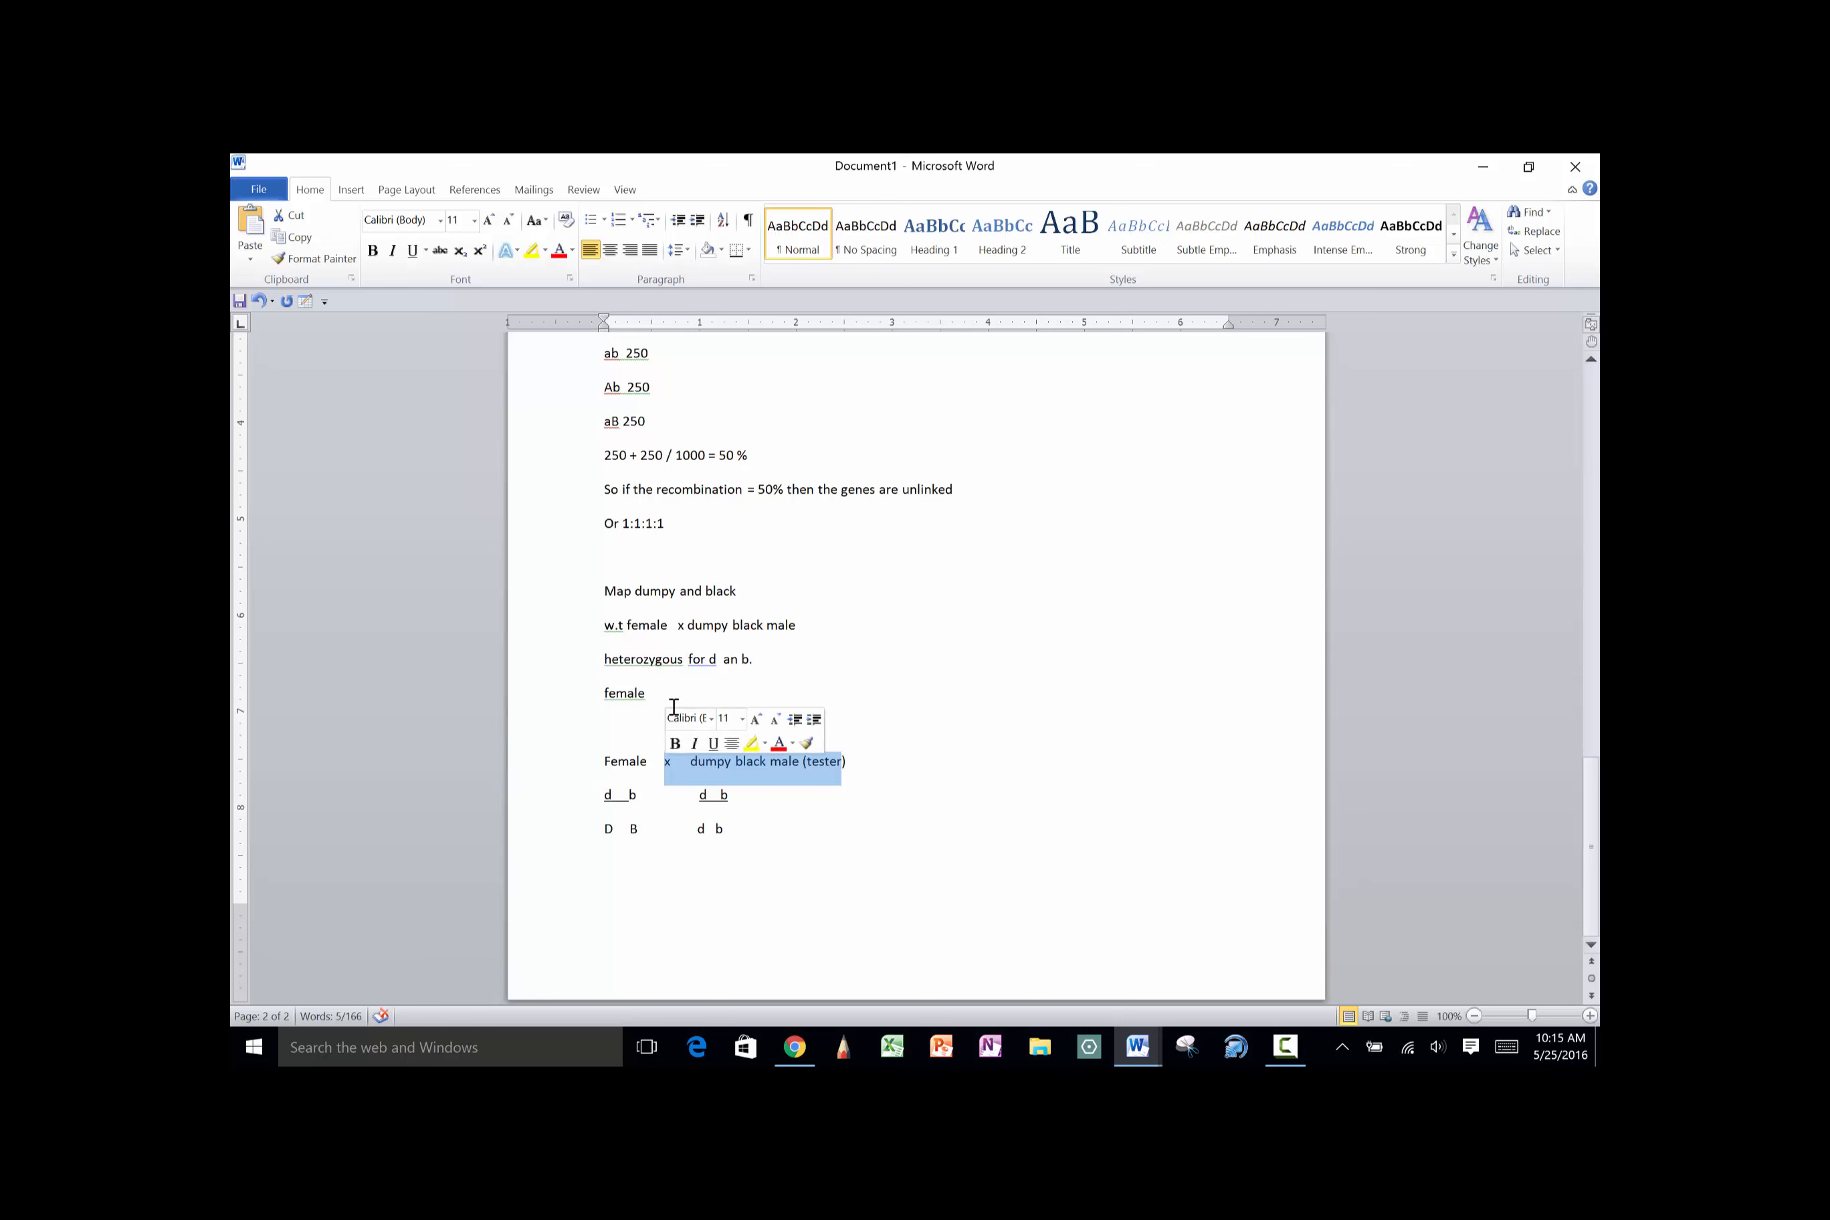
pyautogui.click(732, 688)
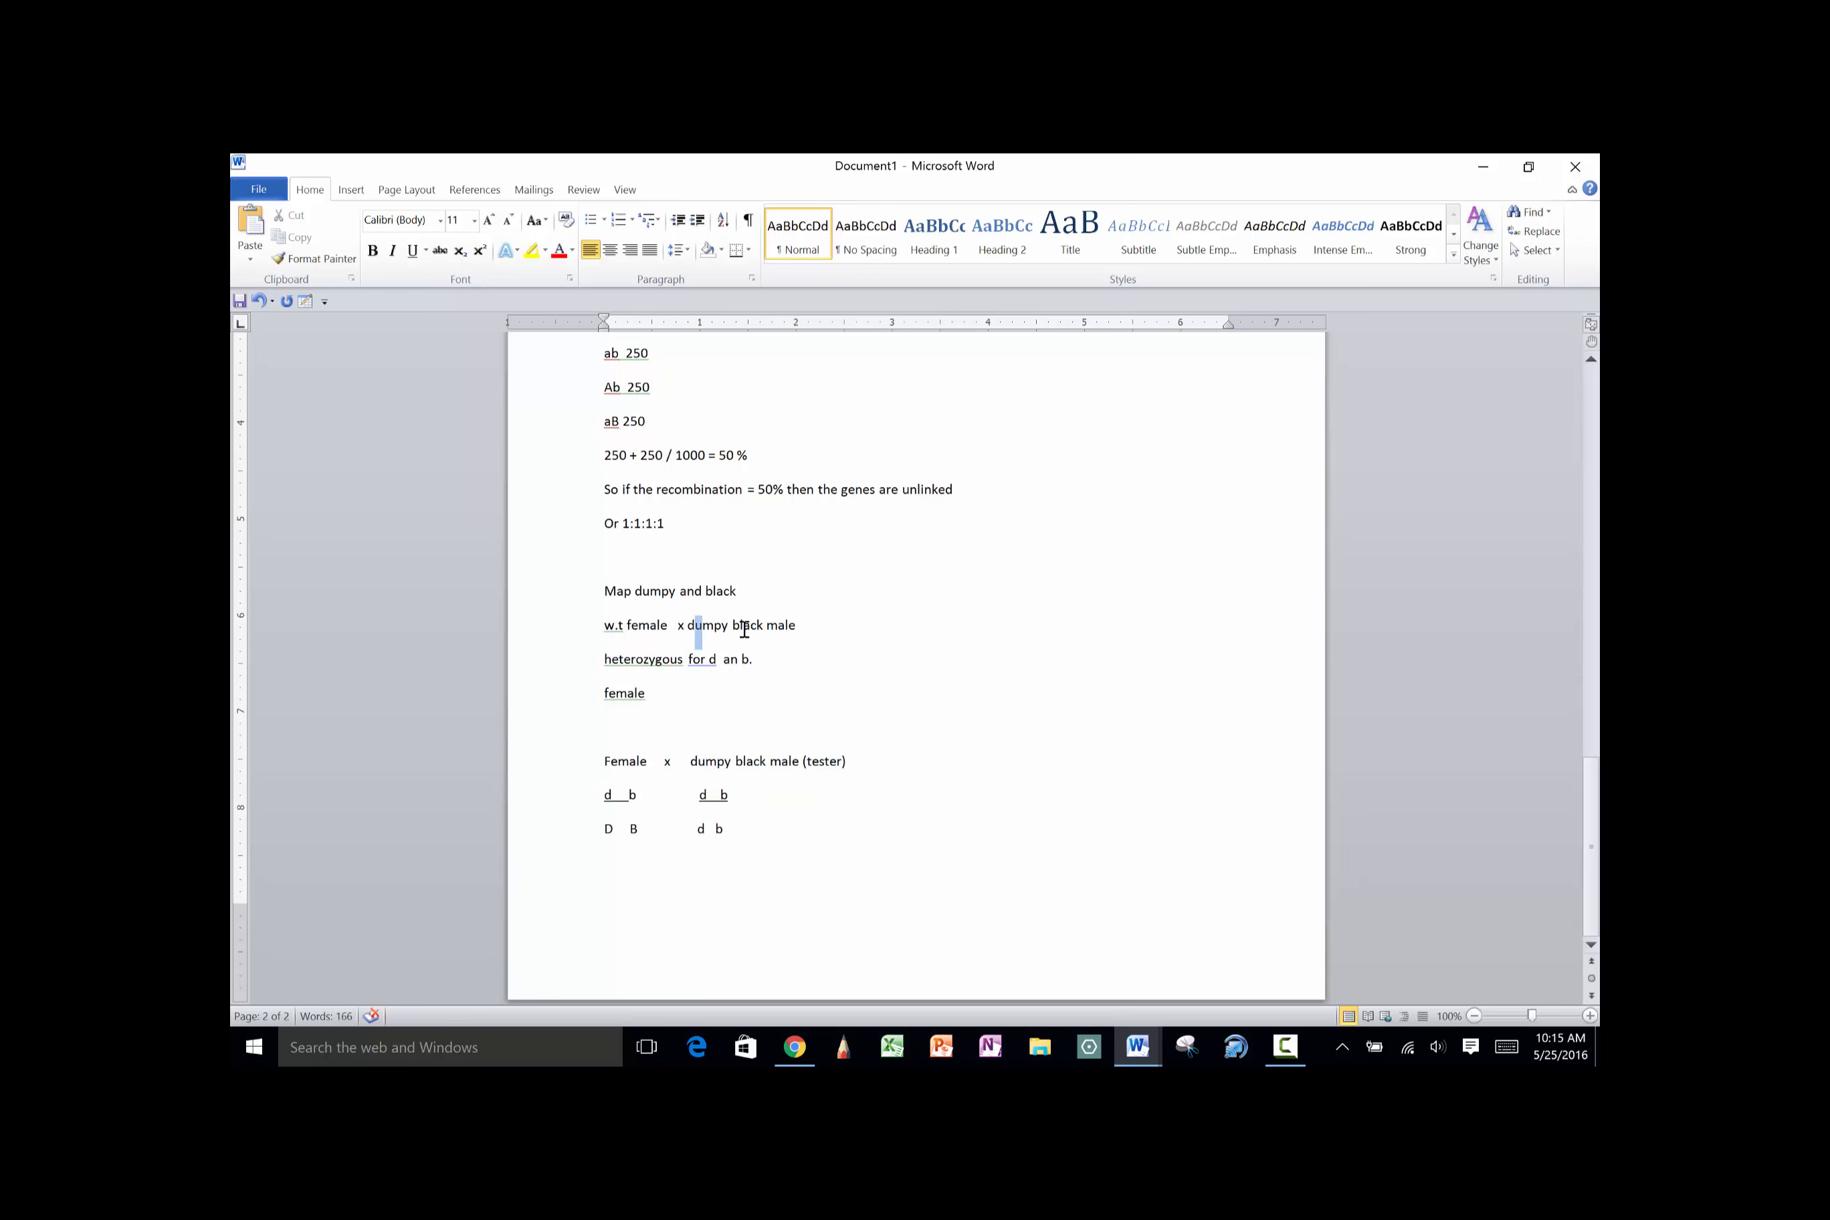
pyautogui.moveTo(688, 627); pyautogui.dragTo(821, 629)
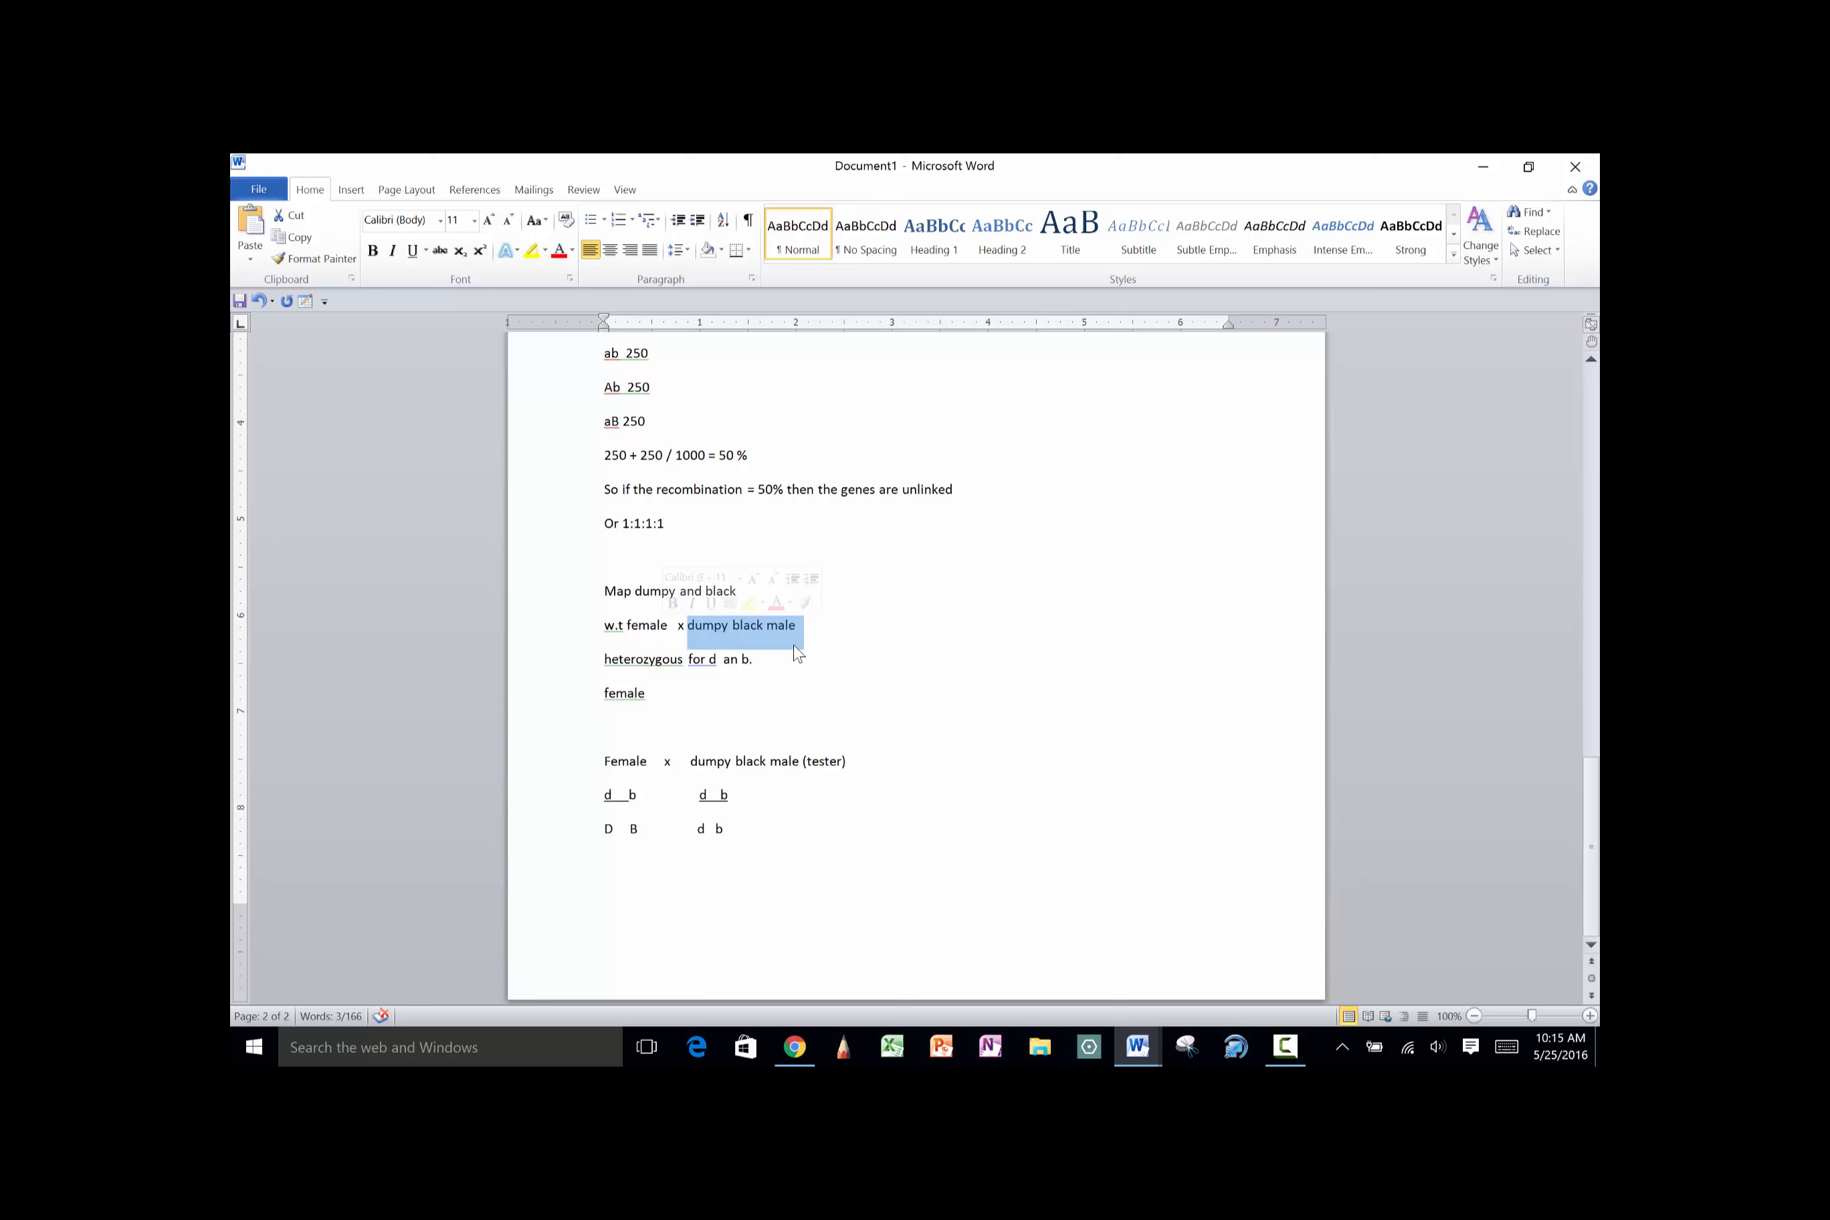
# Highlight the "w.t female x dumpy black male" line and the lower "Female x dumpy black male (tester)" line in turn to compare the crosses
pyautogui.click(674, 693)
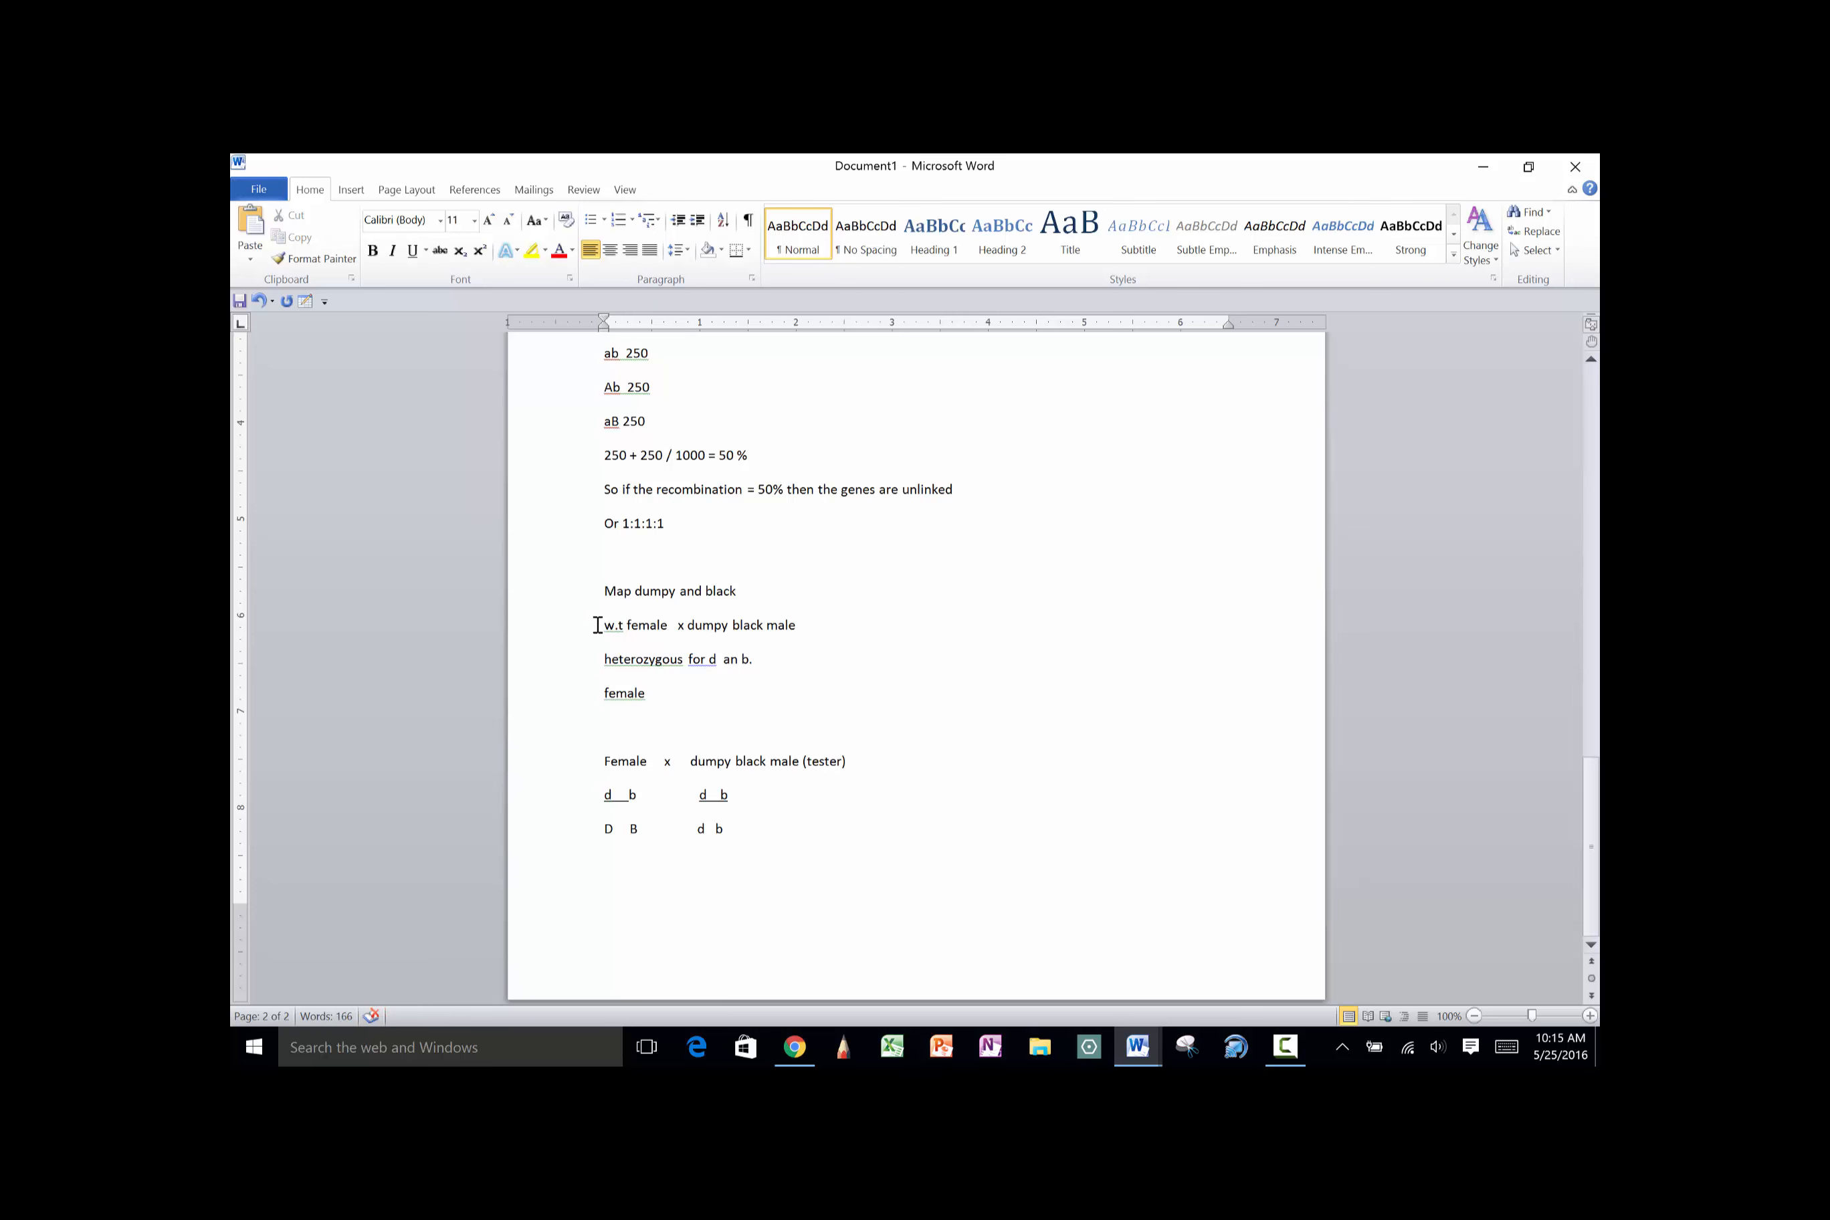
pyautogui.scroll(4, 598, 624)
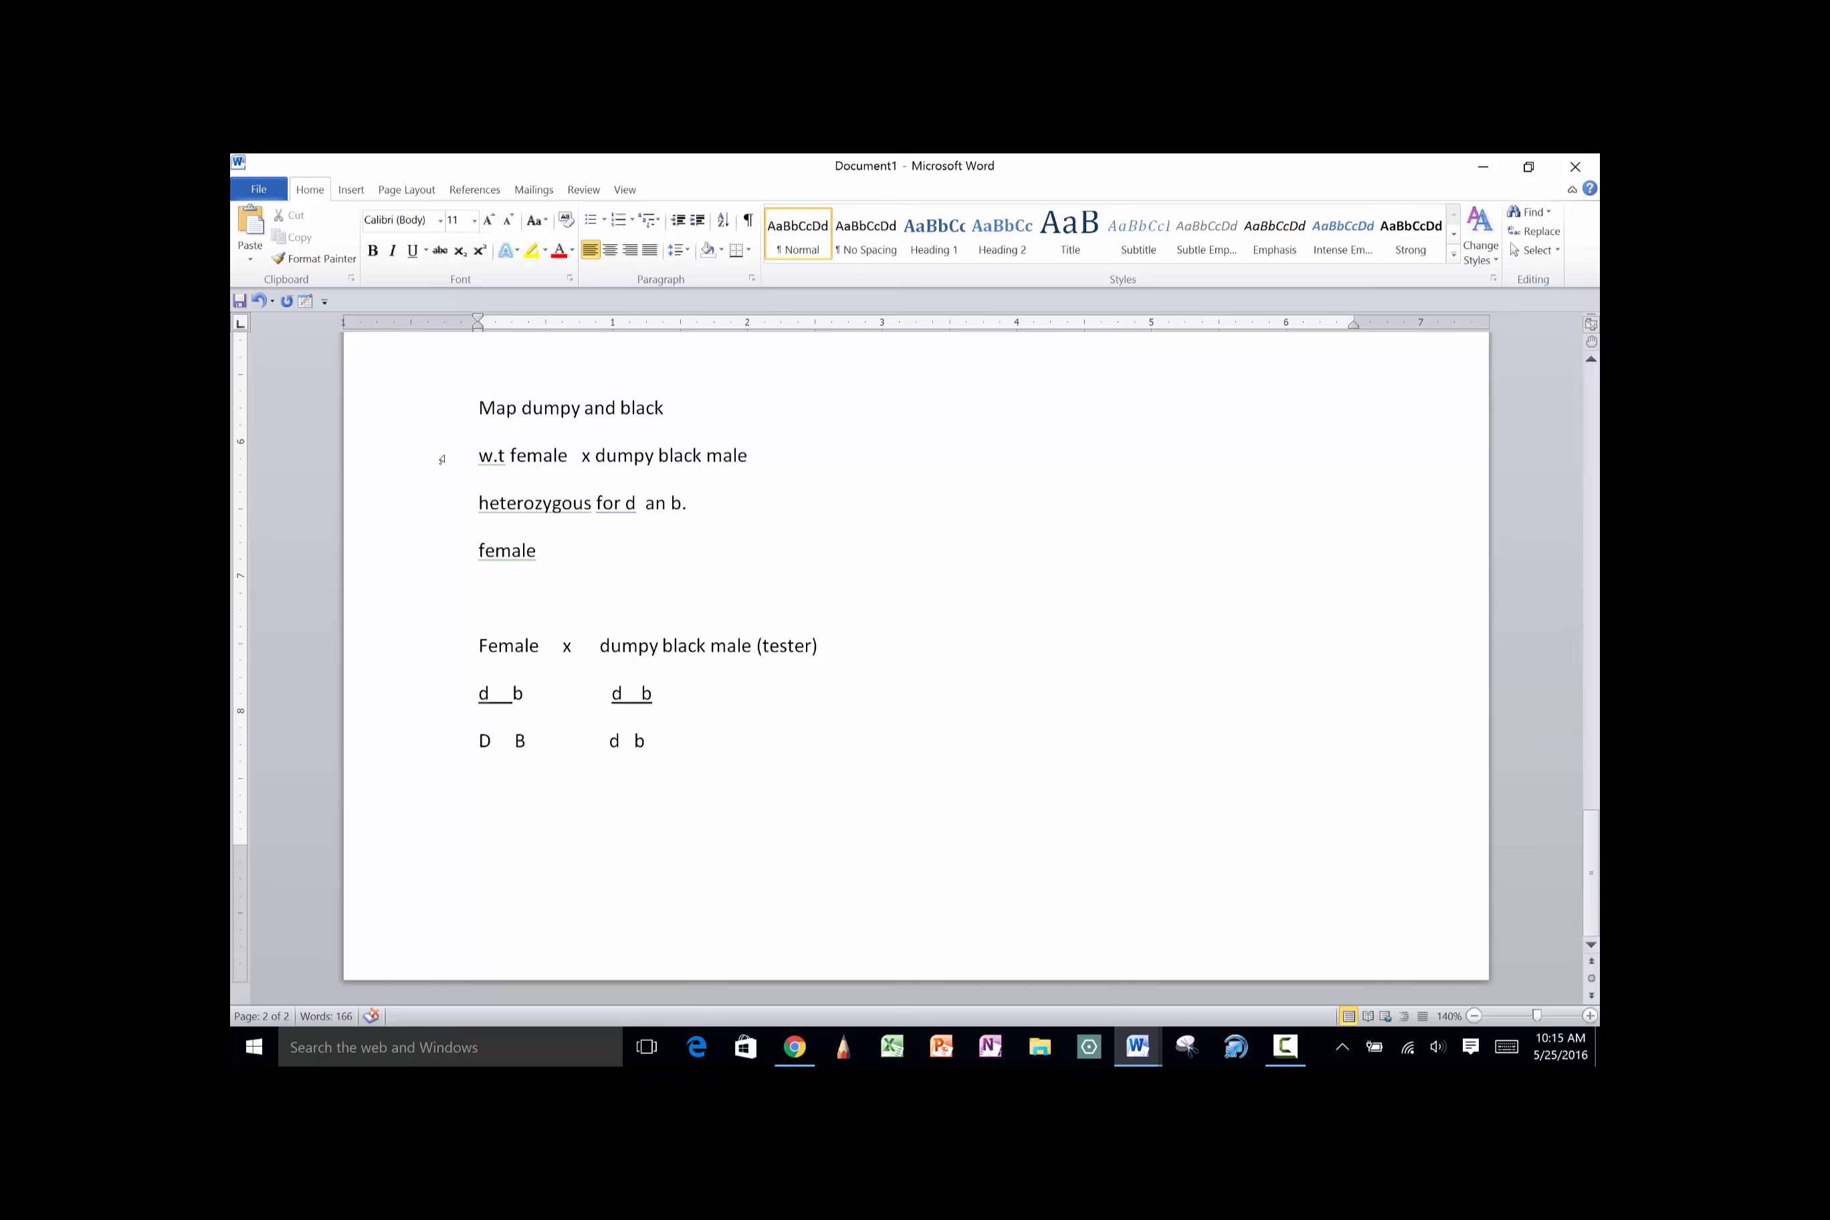
pyautogui.moveTo(477, 455); pyautogui.dragTo(752, 455)
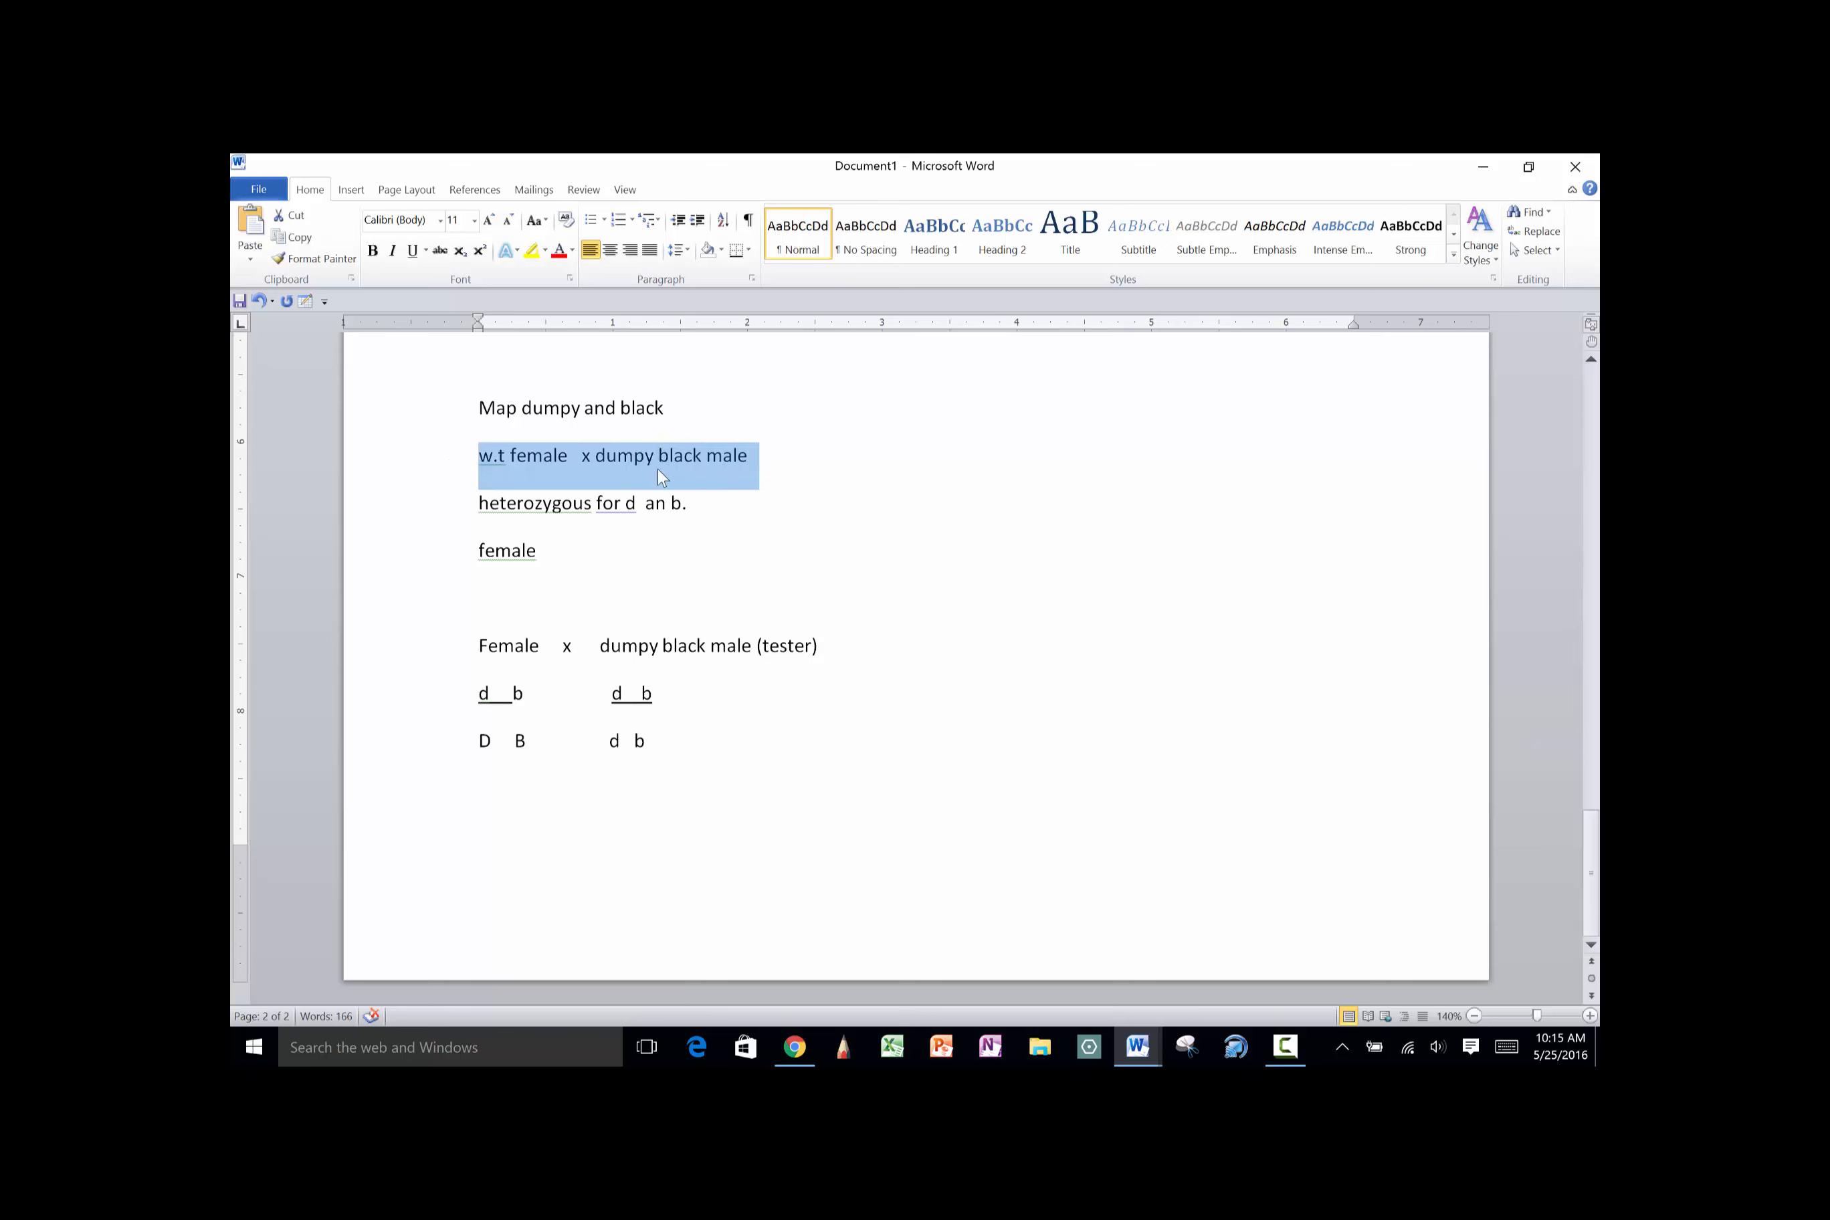
pyautogui.click(538, 554)
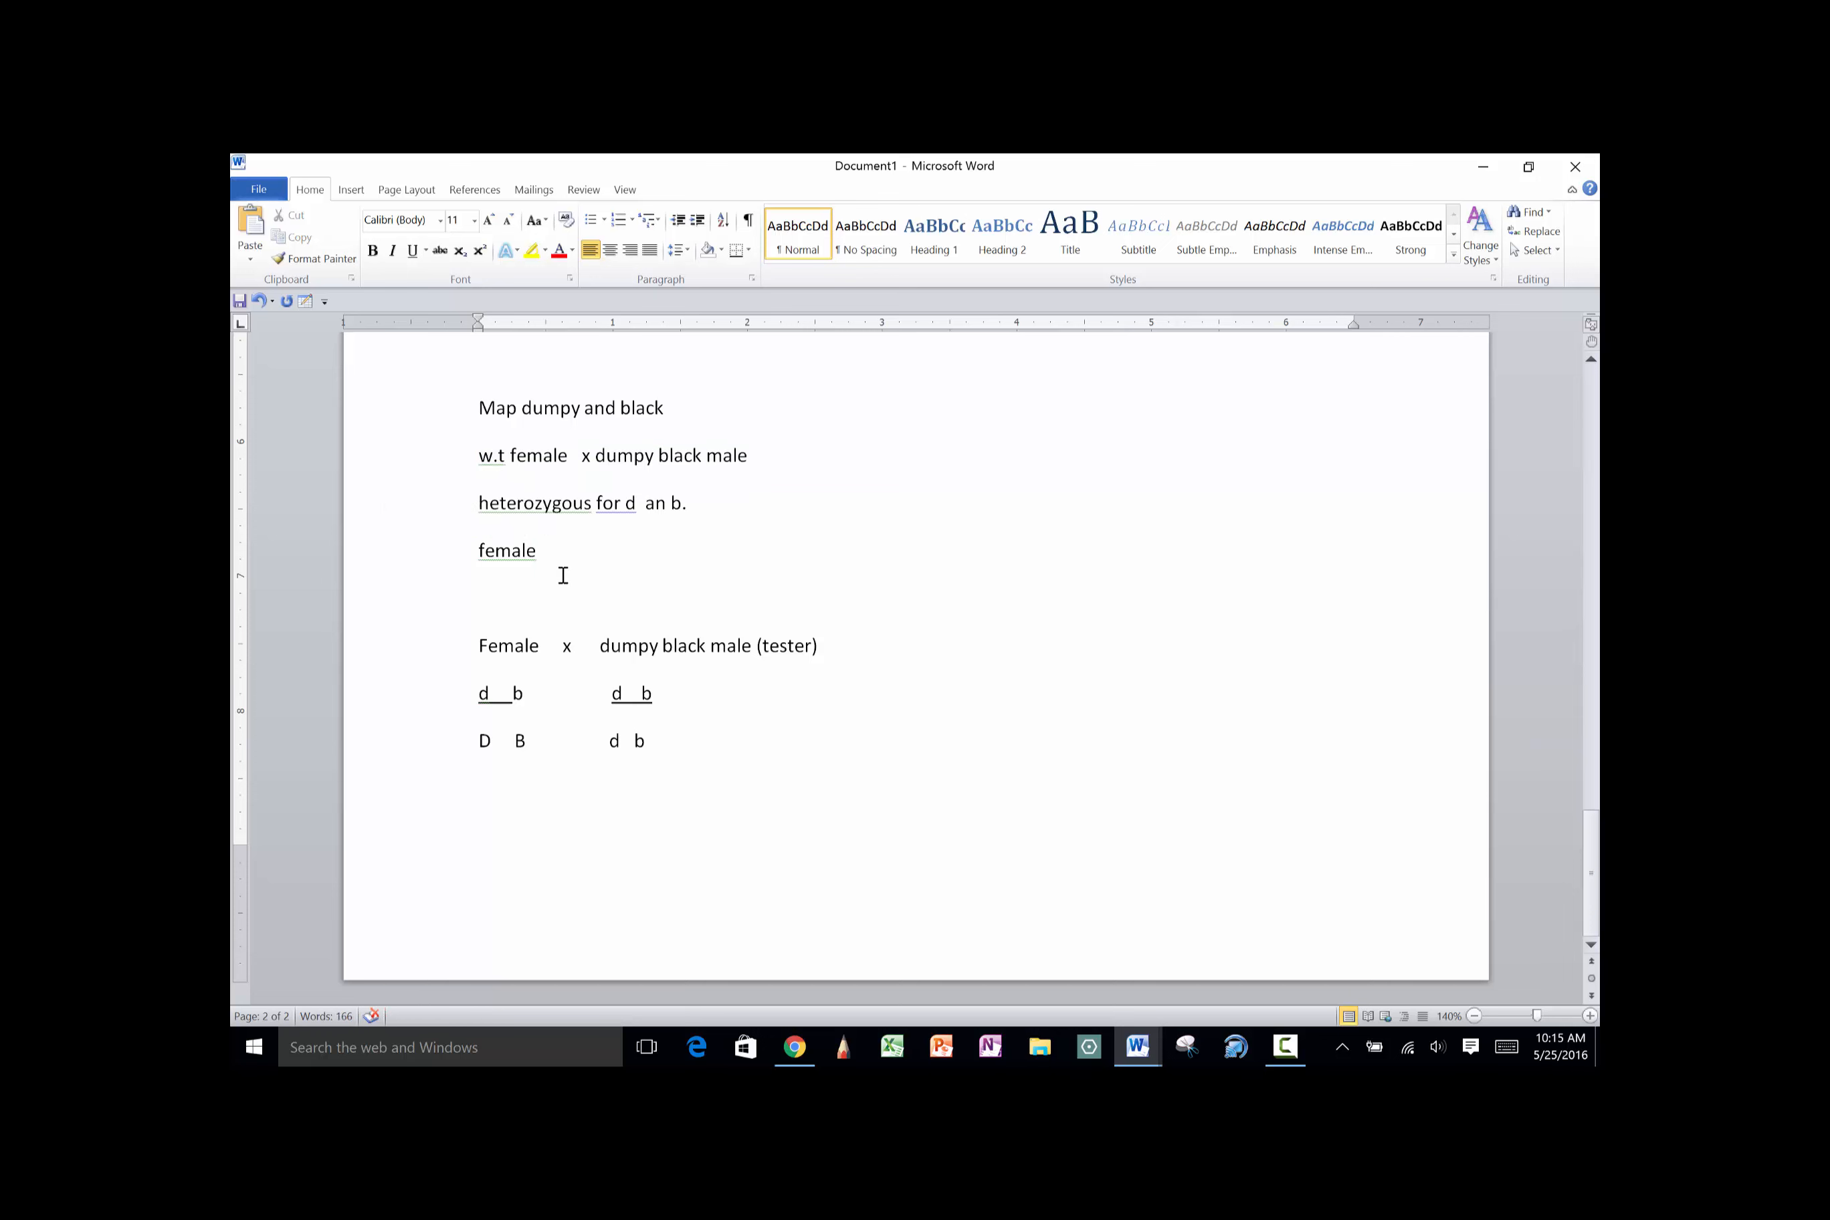
pyautogui.moveTo(478, 646); pyautogui.dragTo(812, 645)
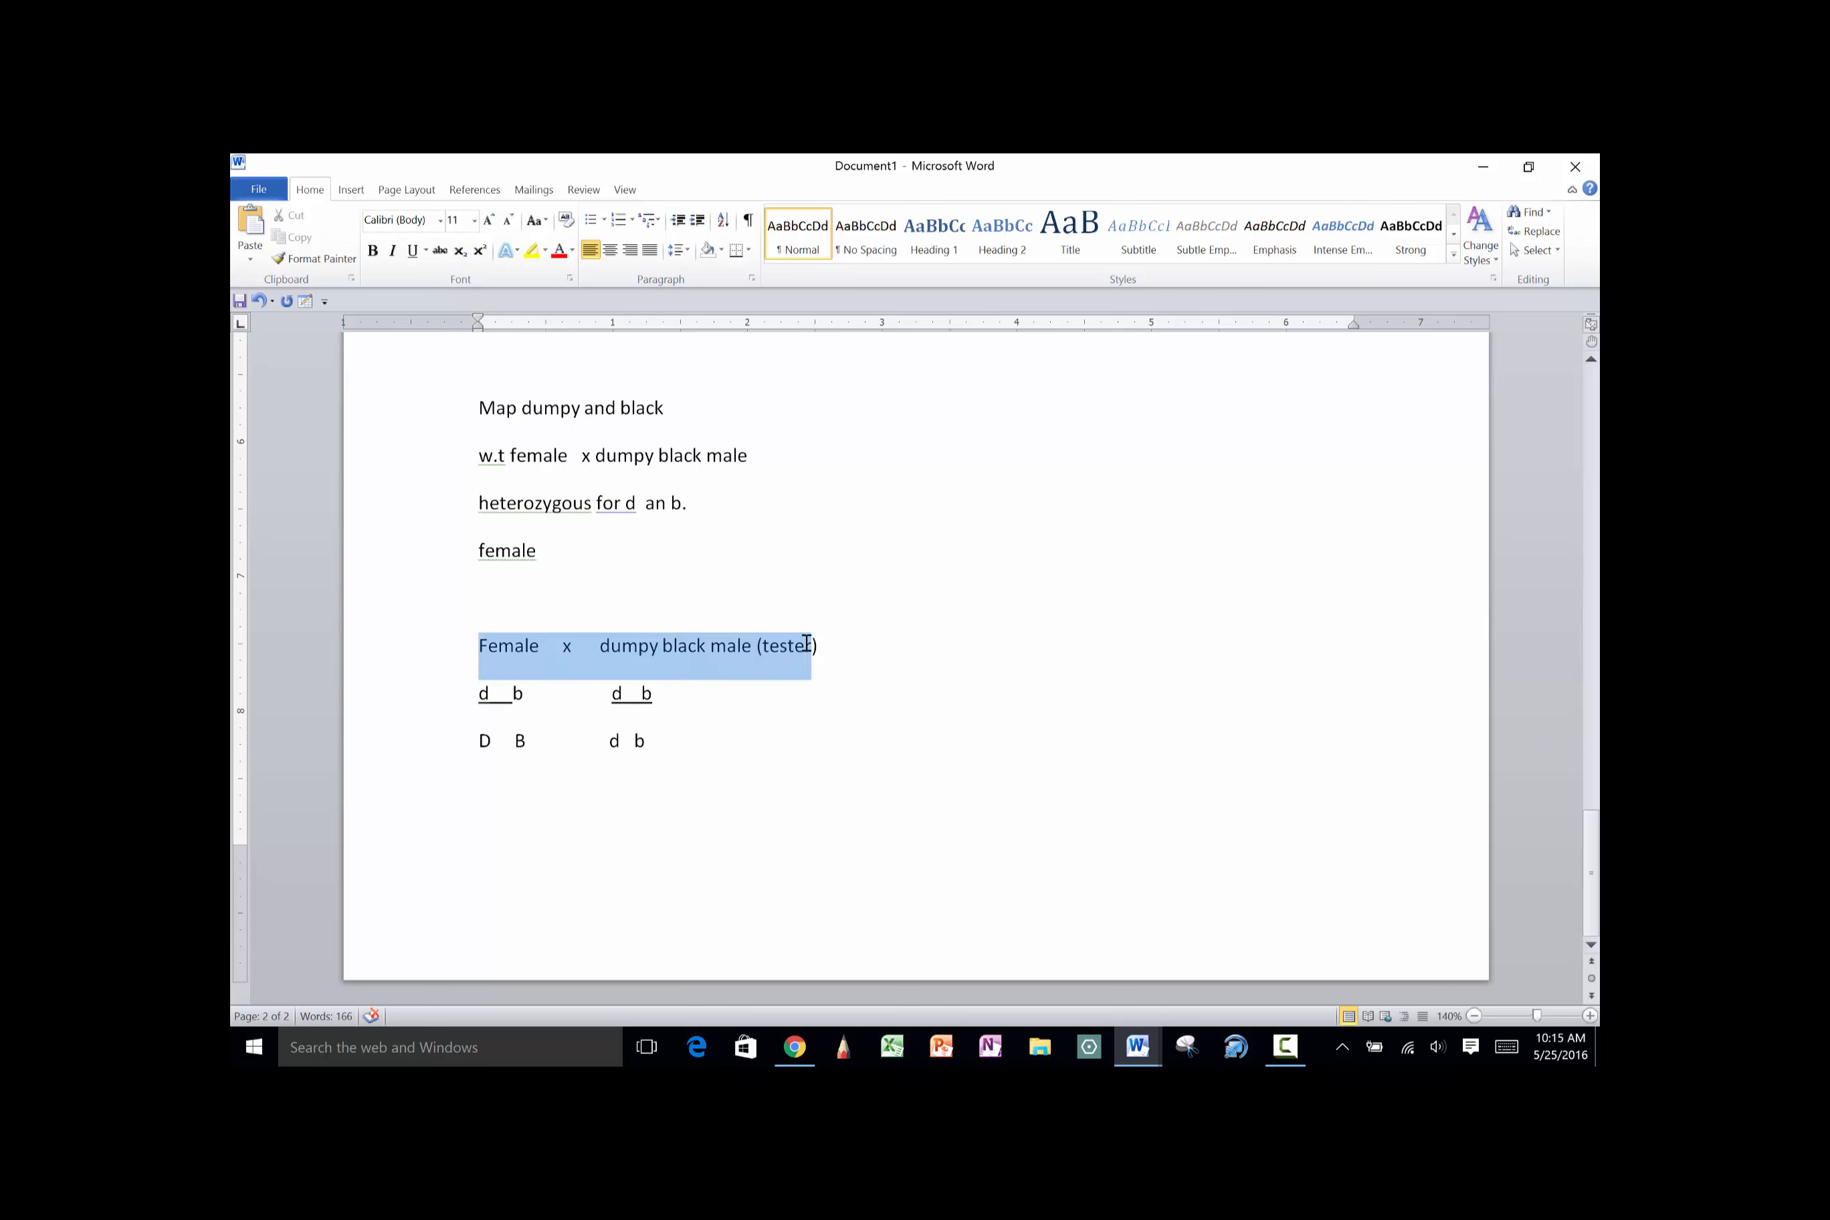
pyautogui.click(804, 762)
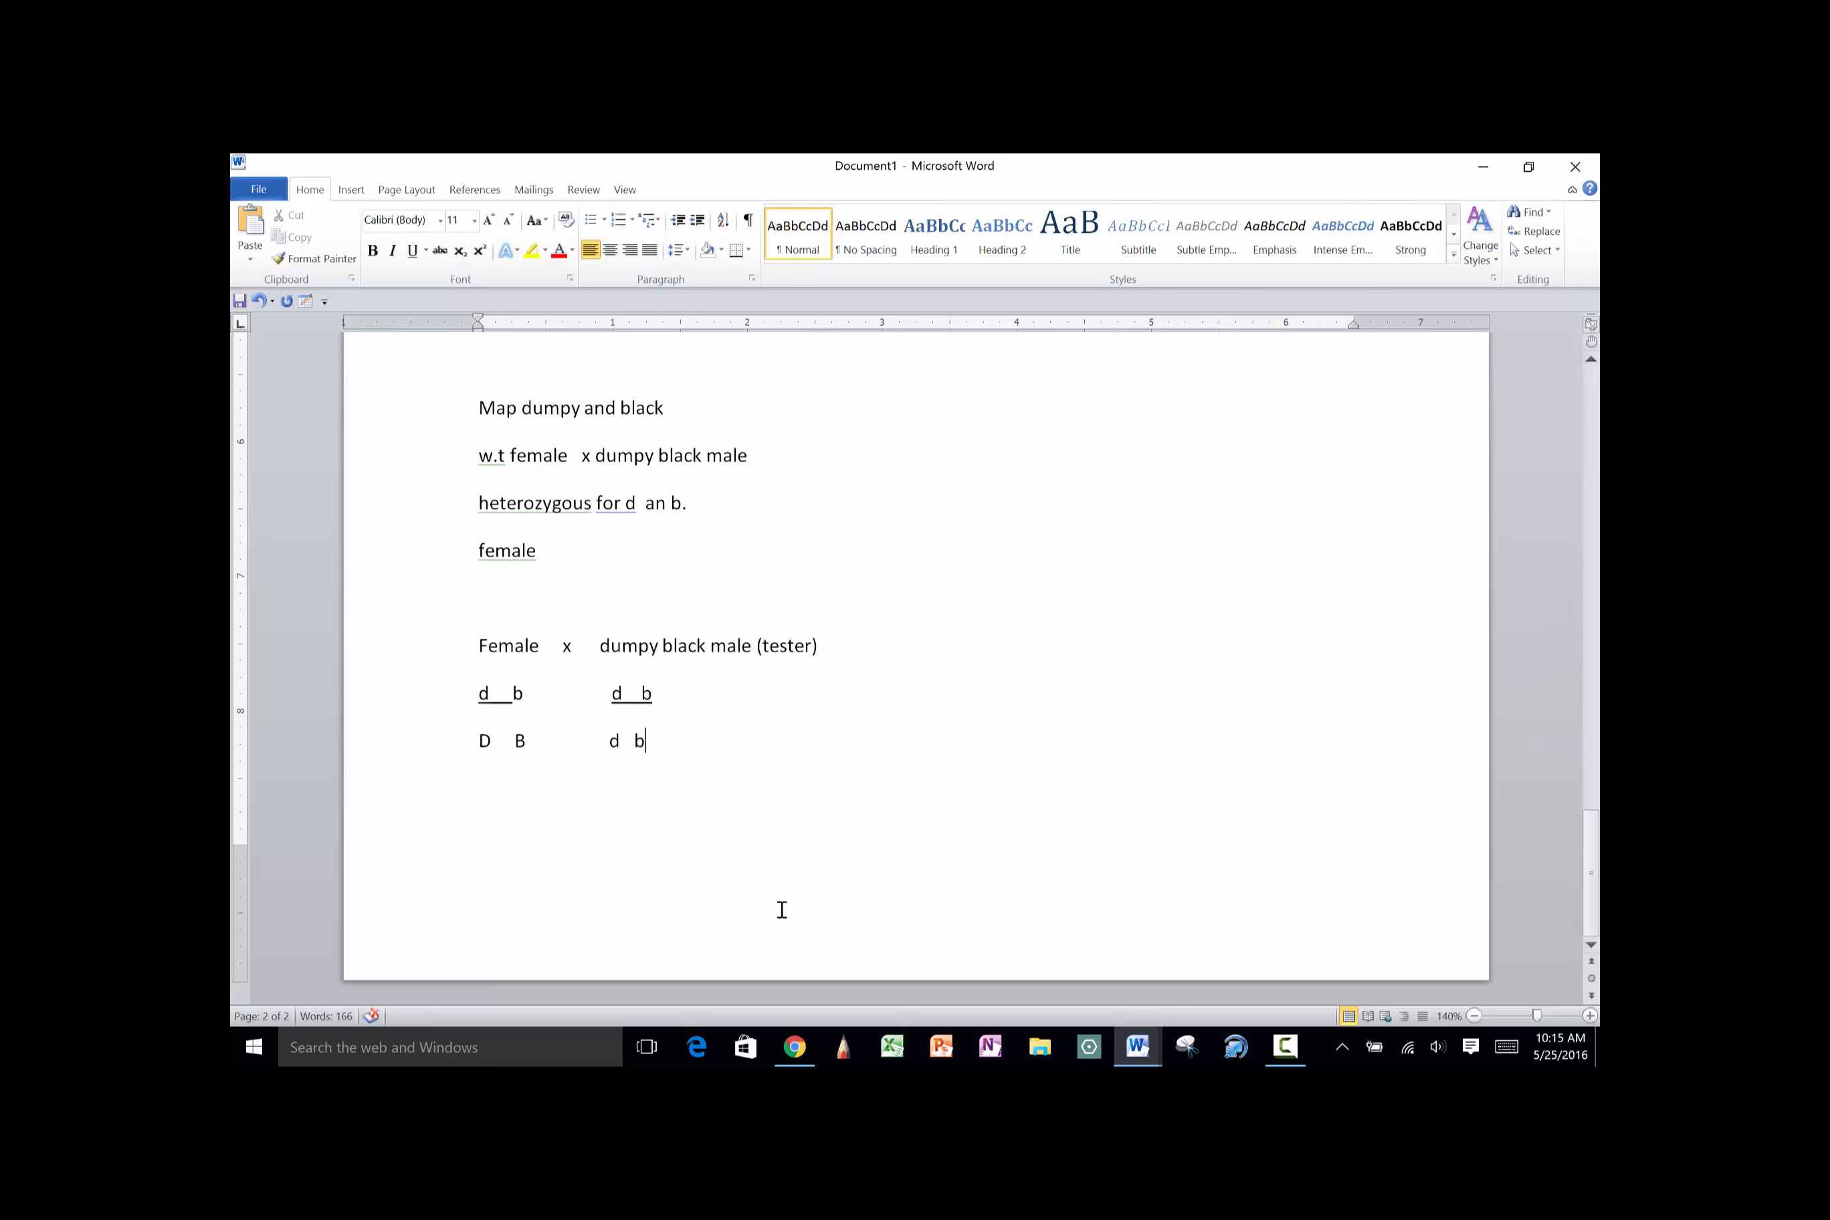
# Switch to the Drosophila lab order screen in Chrome
pyautogui.click(795, 1047)
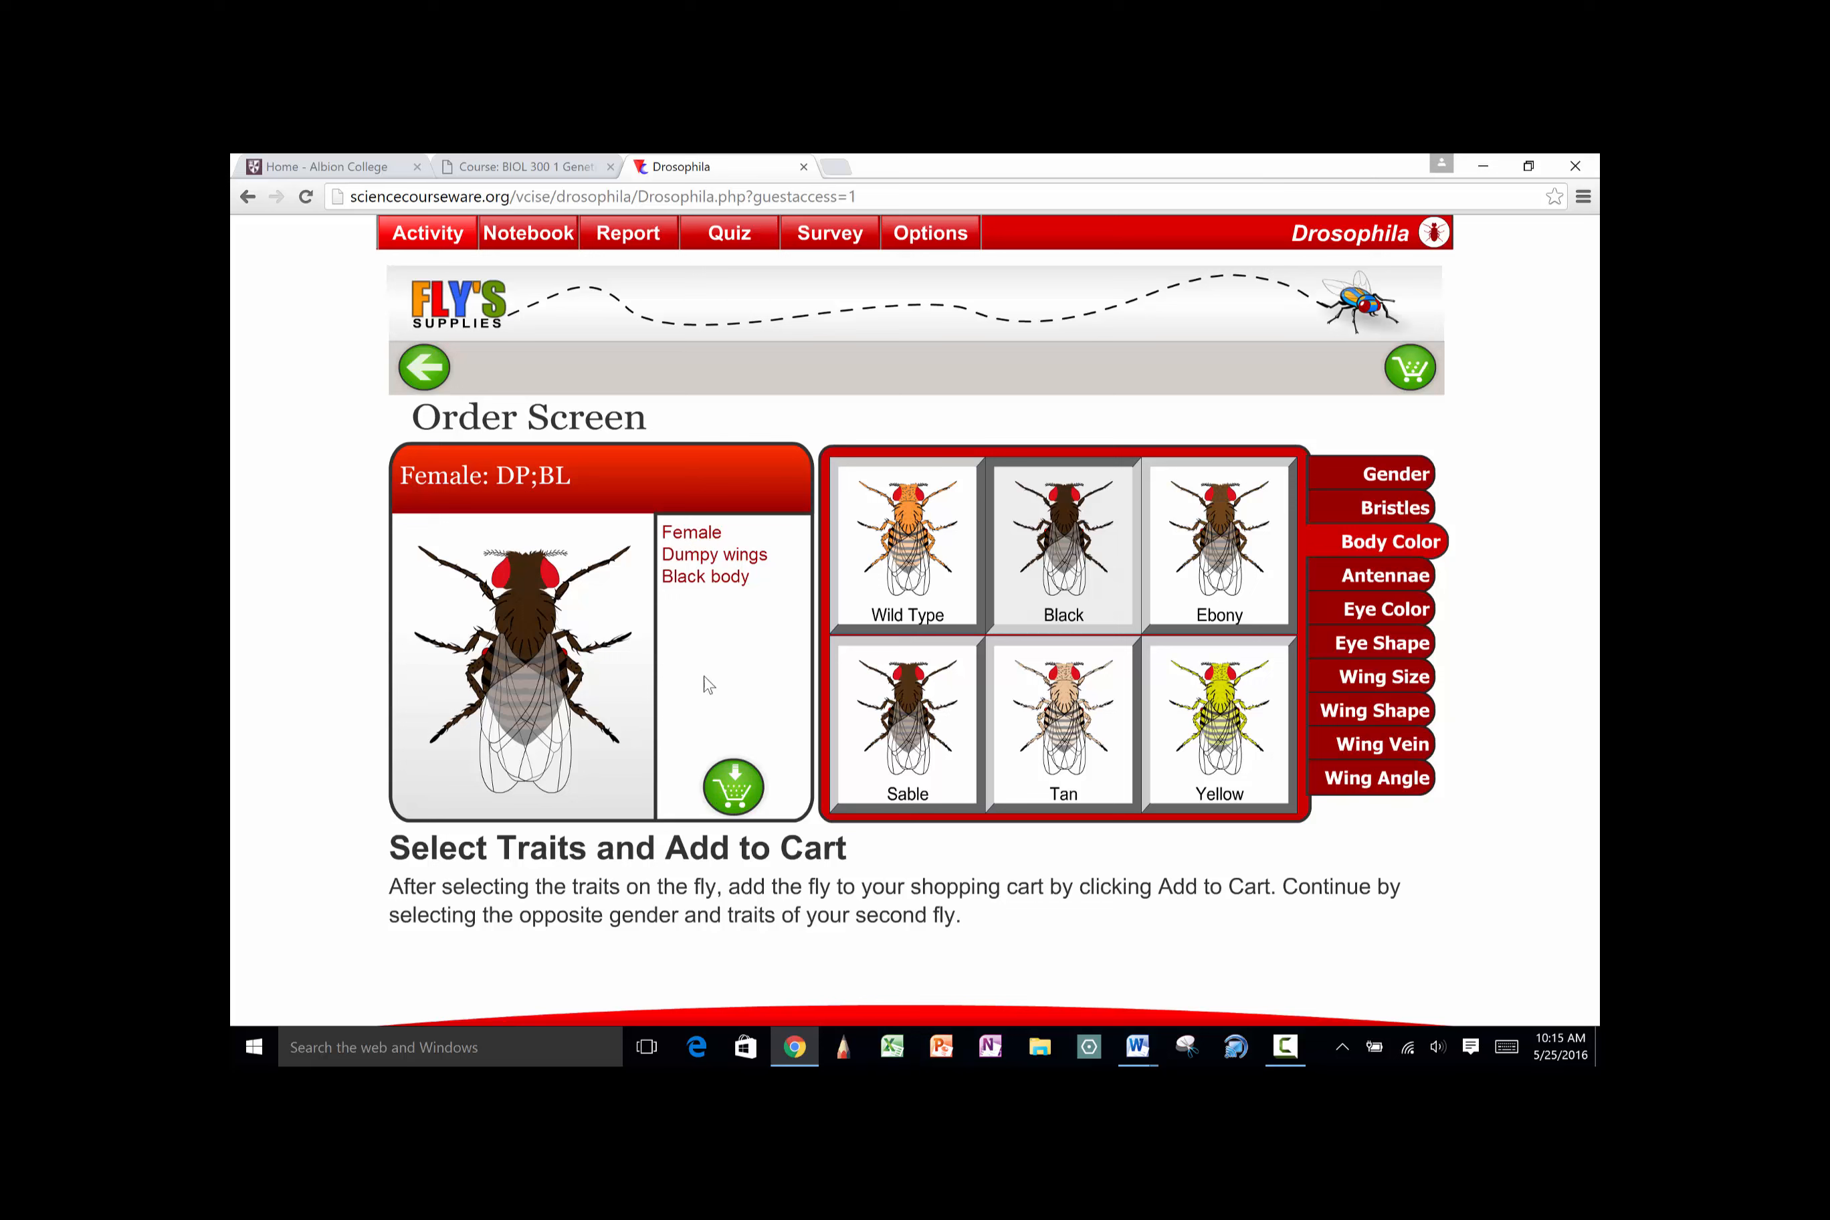
# Add a dumpy-winged female with wild-type body color, plus a male with dumpy wings and a black body, to the cart
pyautogui.click(906, 584)
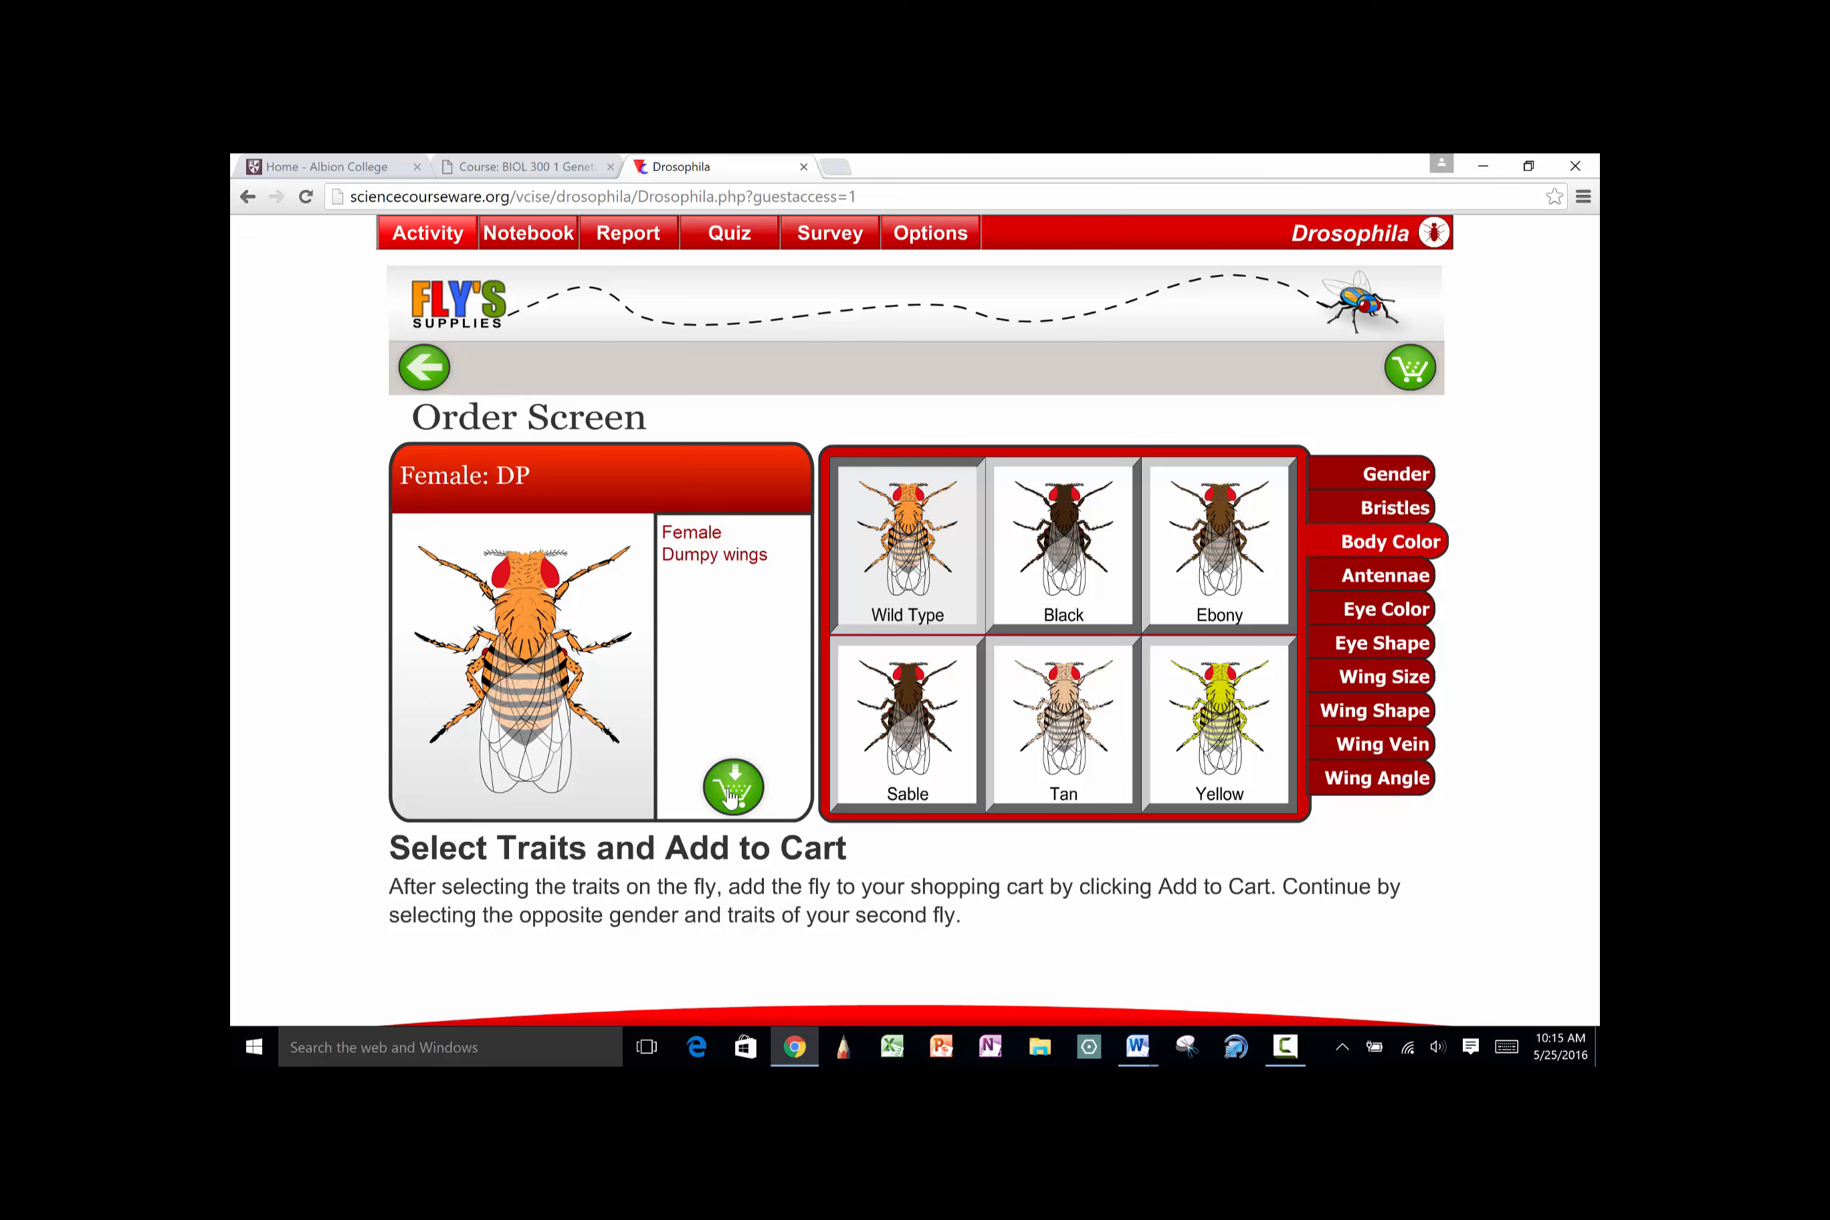
pyautogui.click(734, 790)
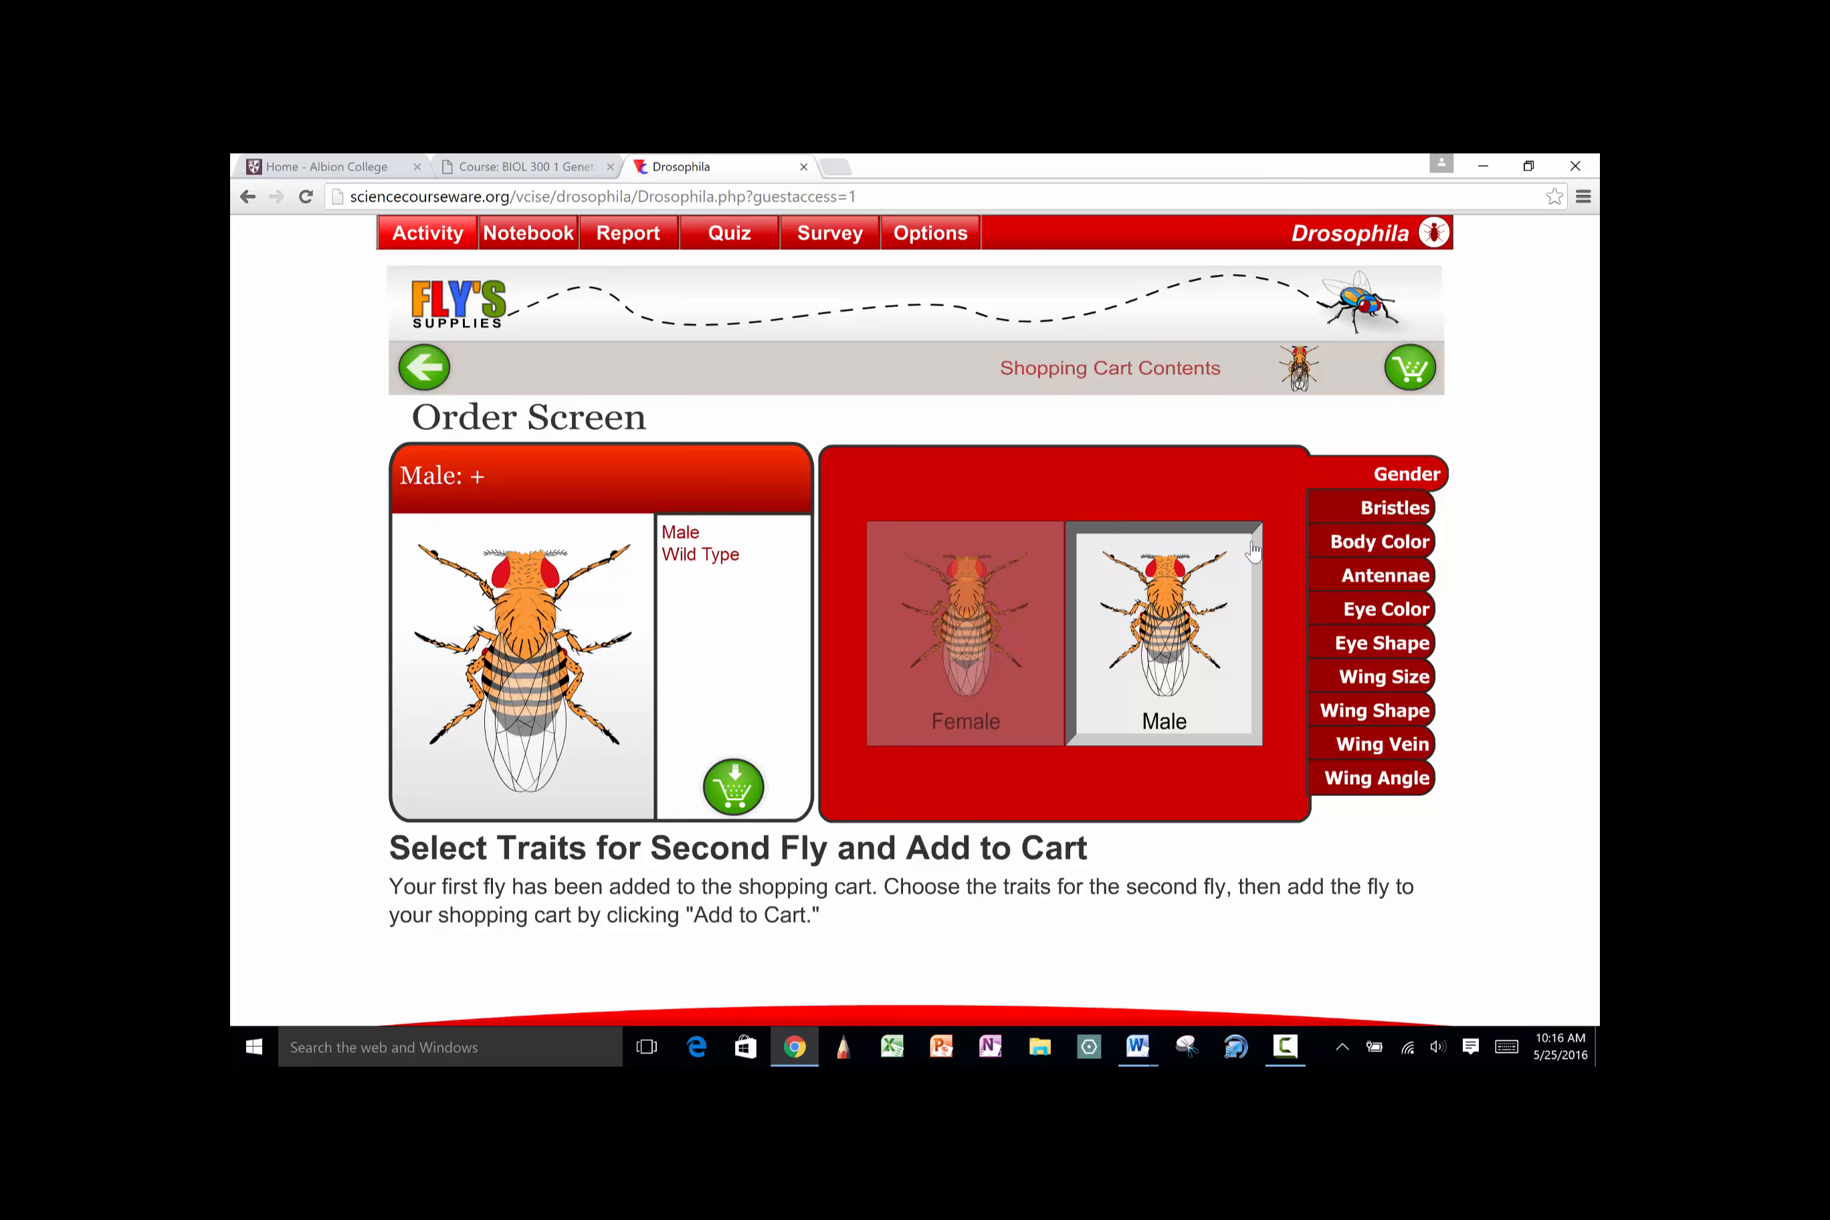
pyautogui.click(1367, 675)
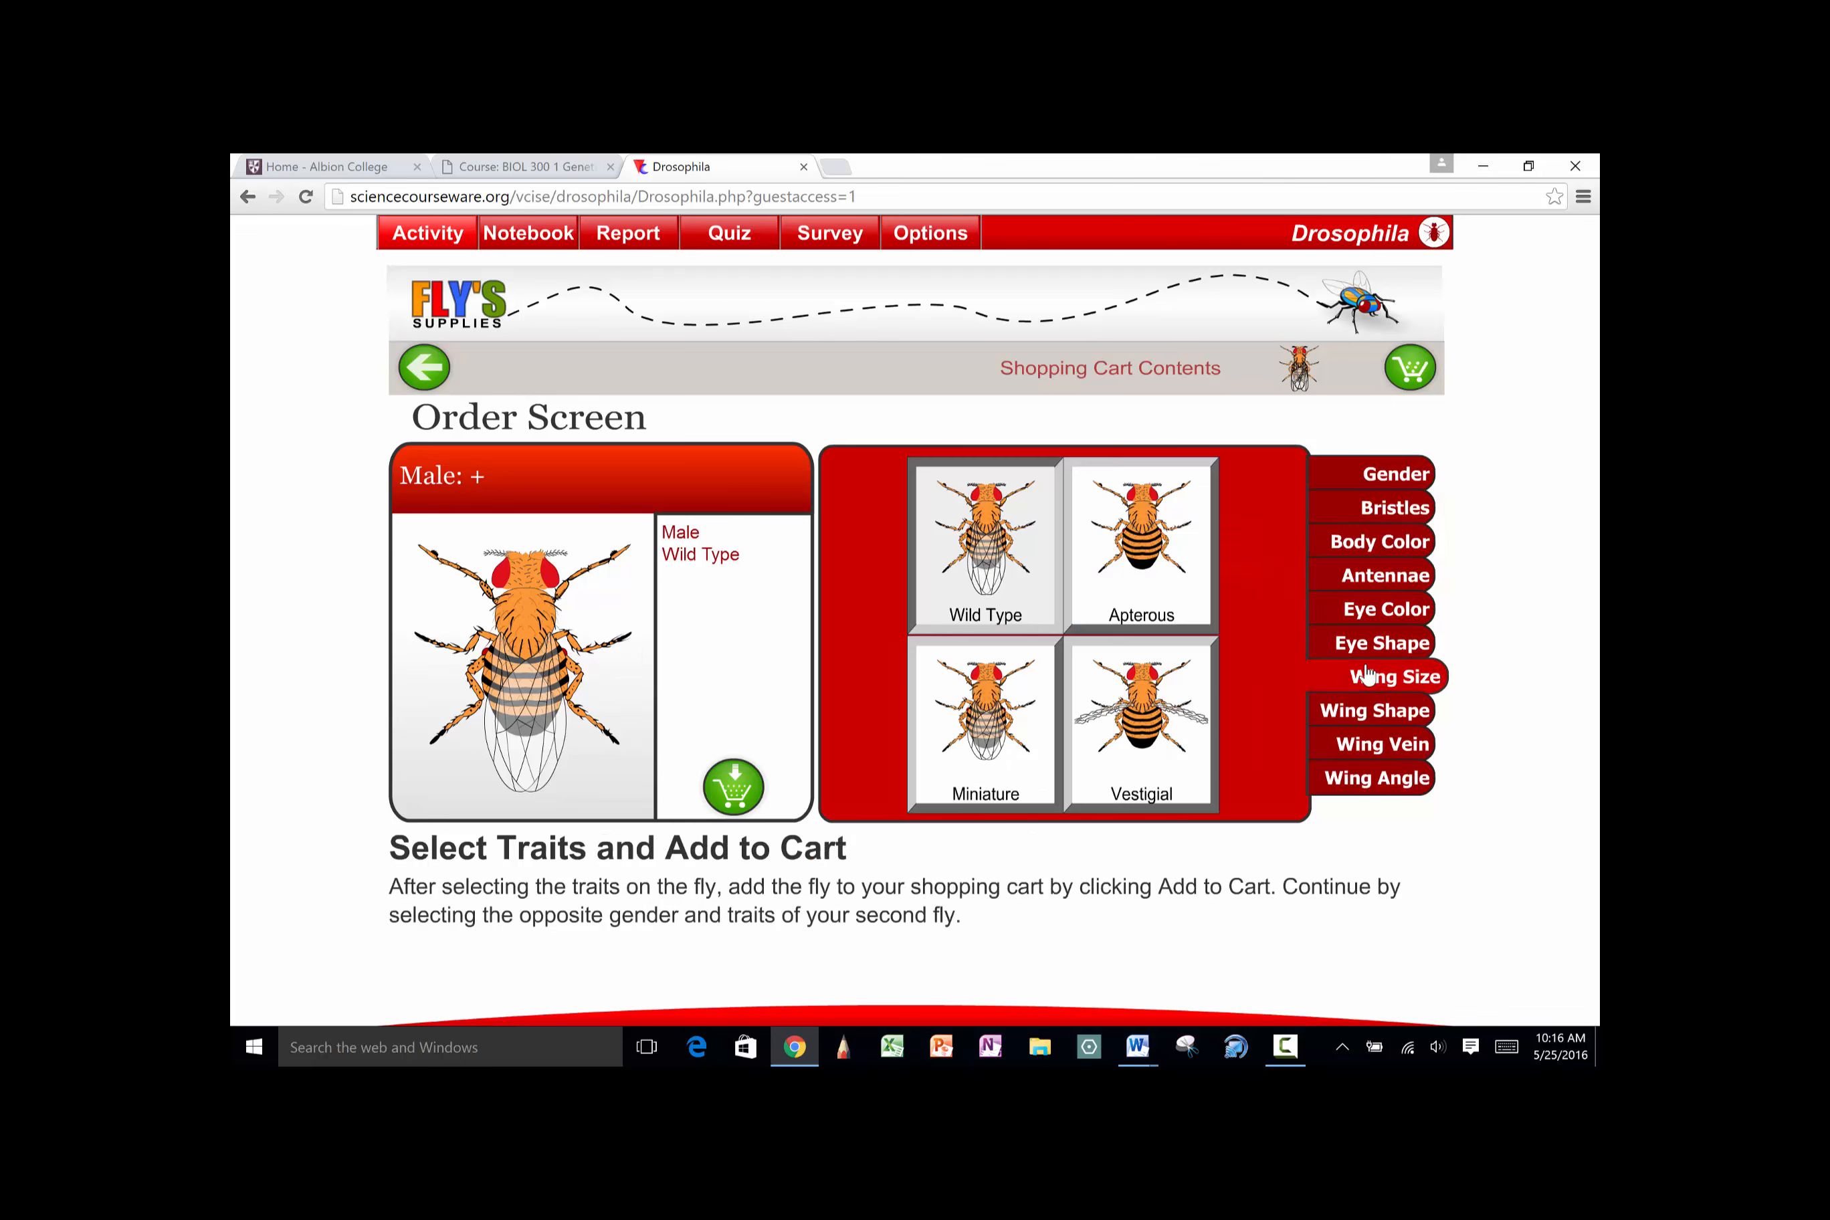
pyautogui.click(1361, 713)
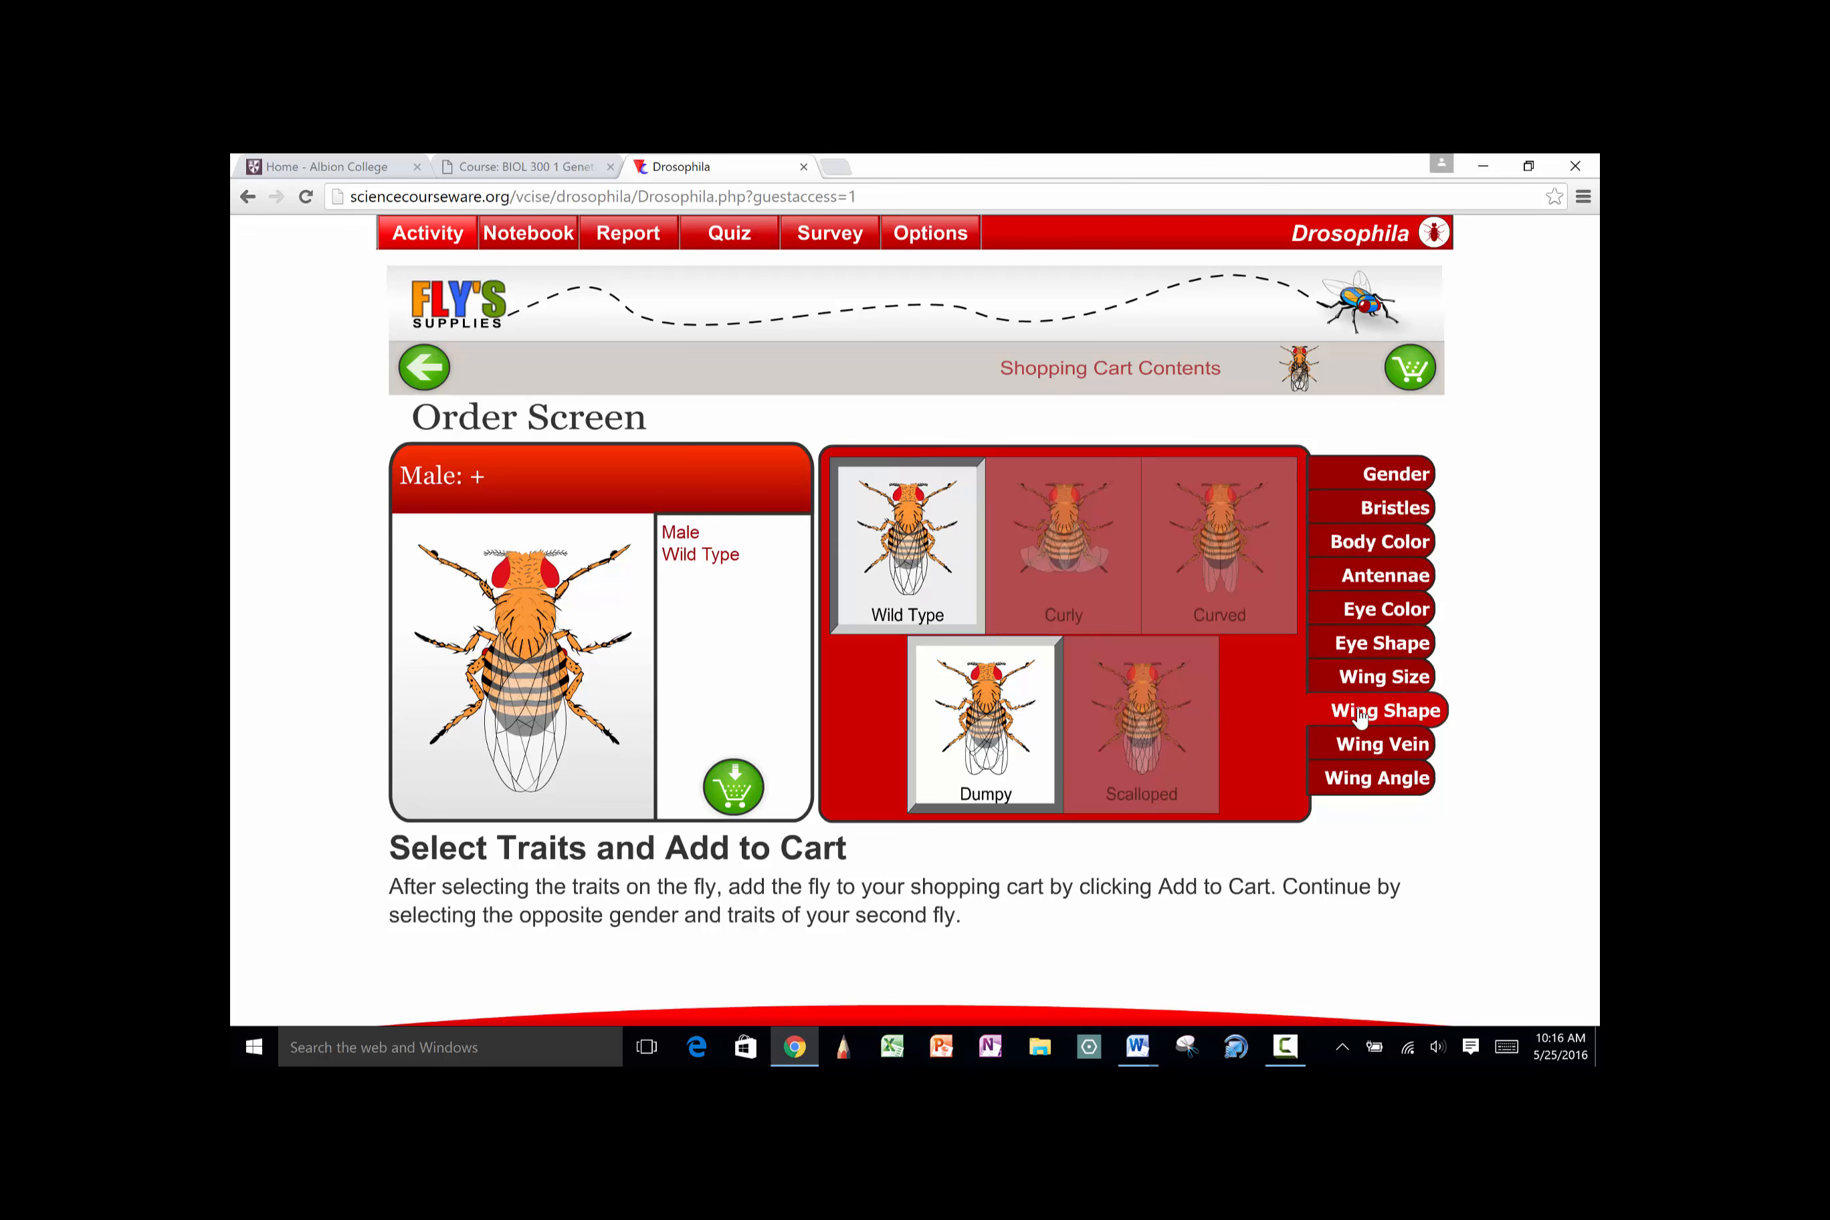
pyautogui.click(959, 777)
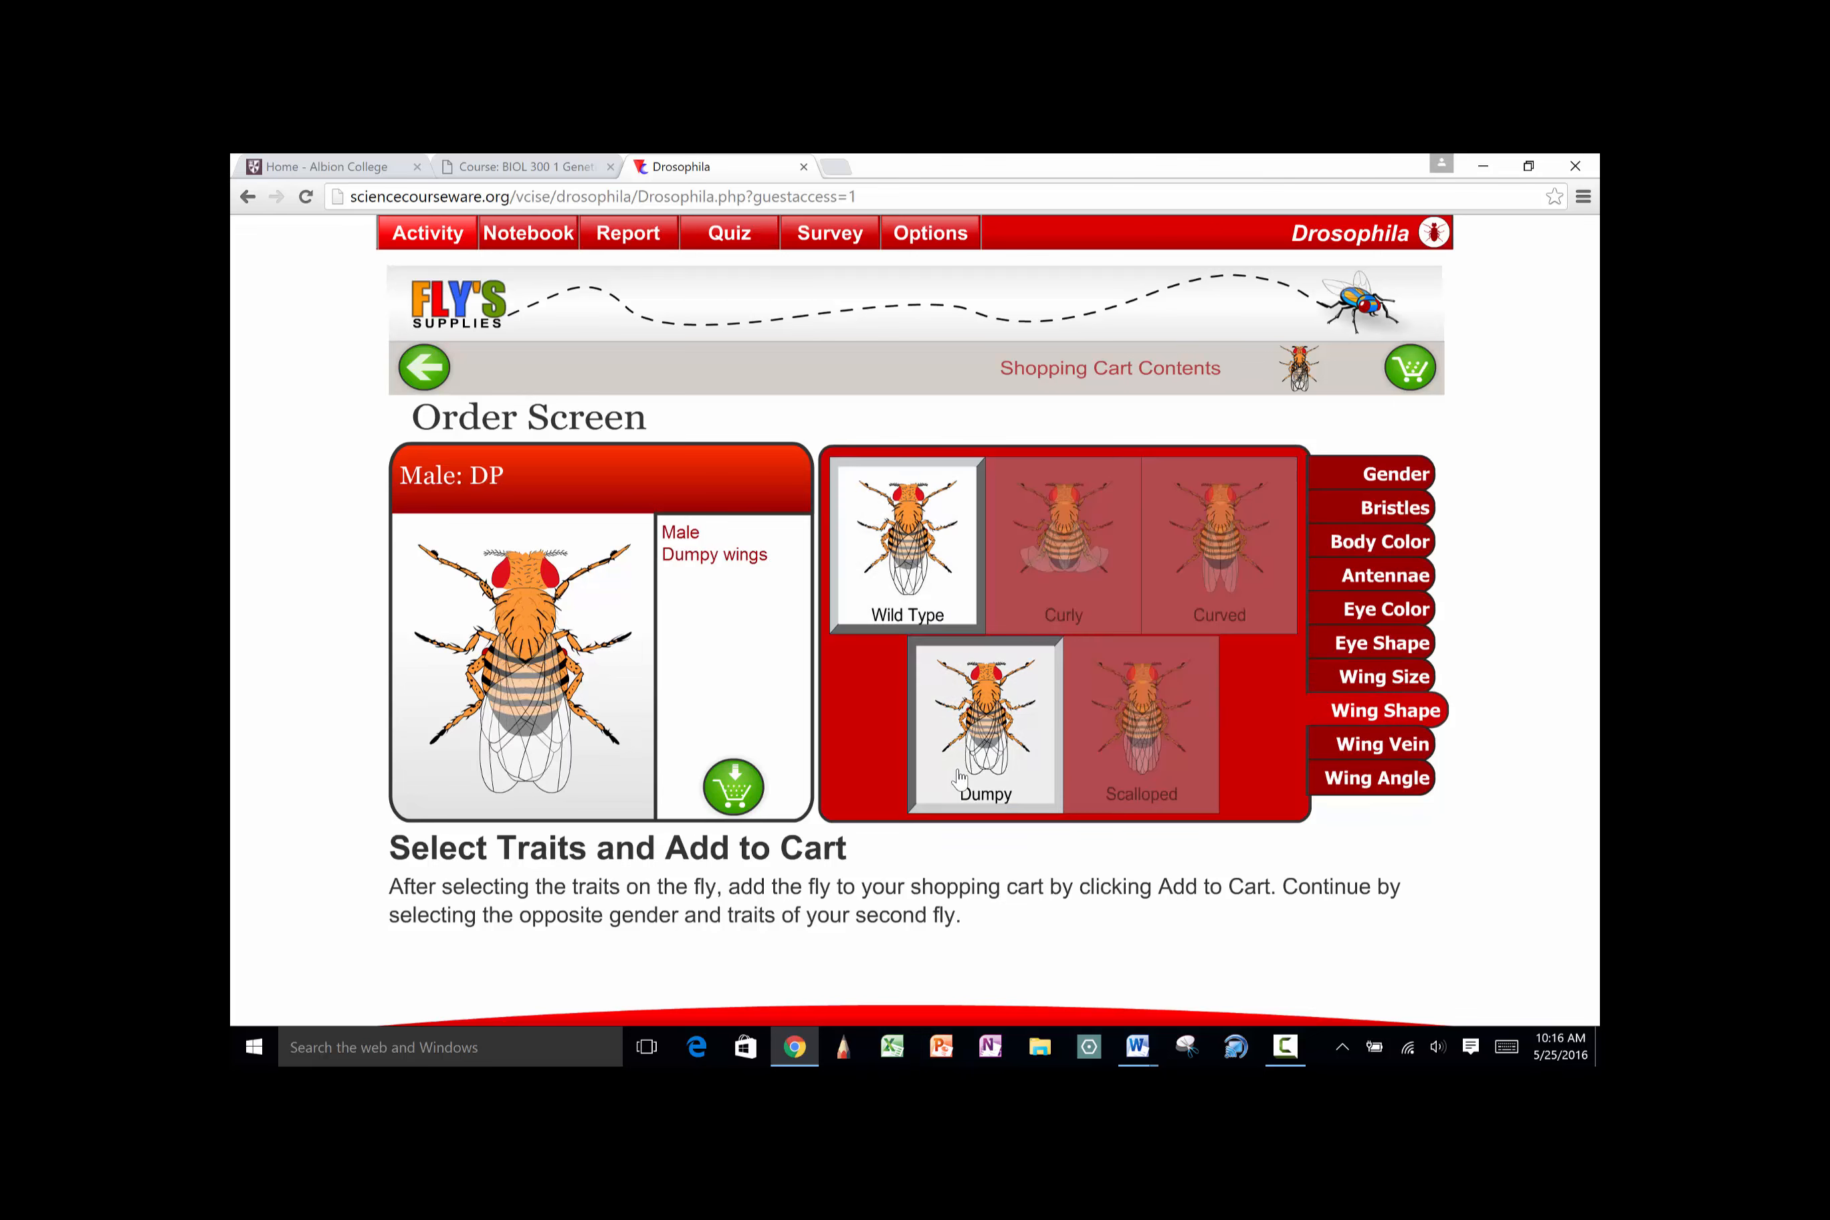
pyautogui.click(1365, 542)
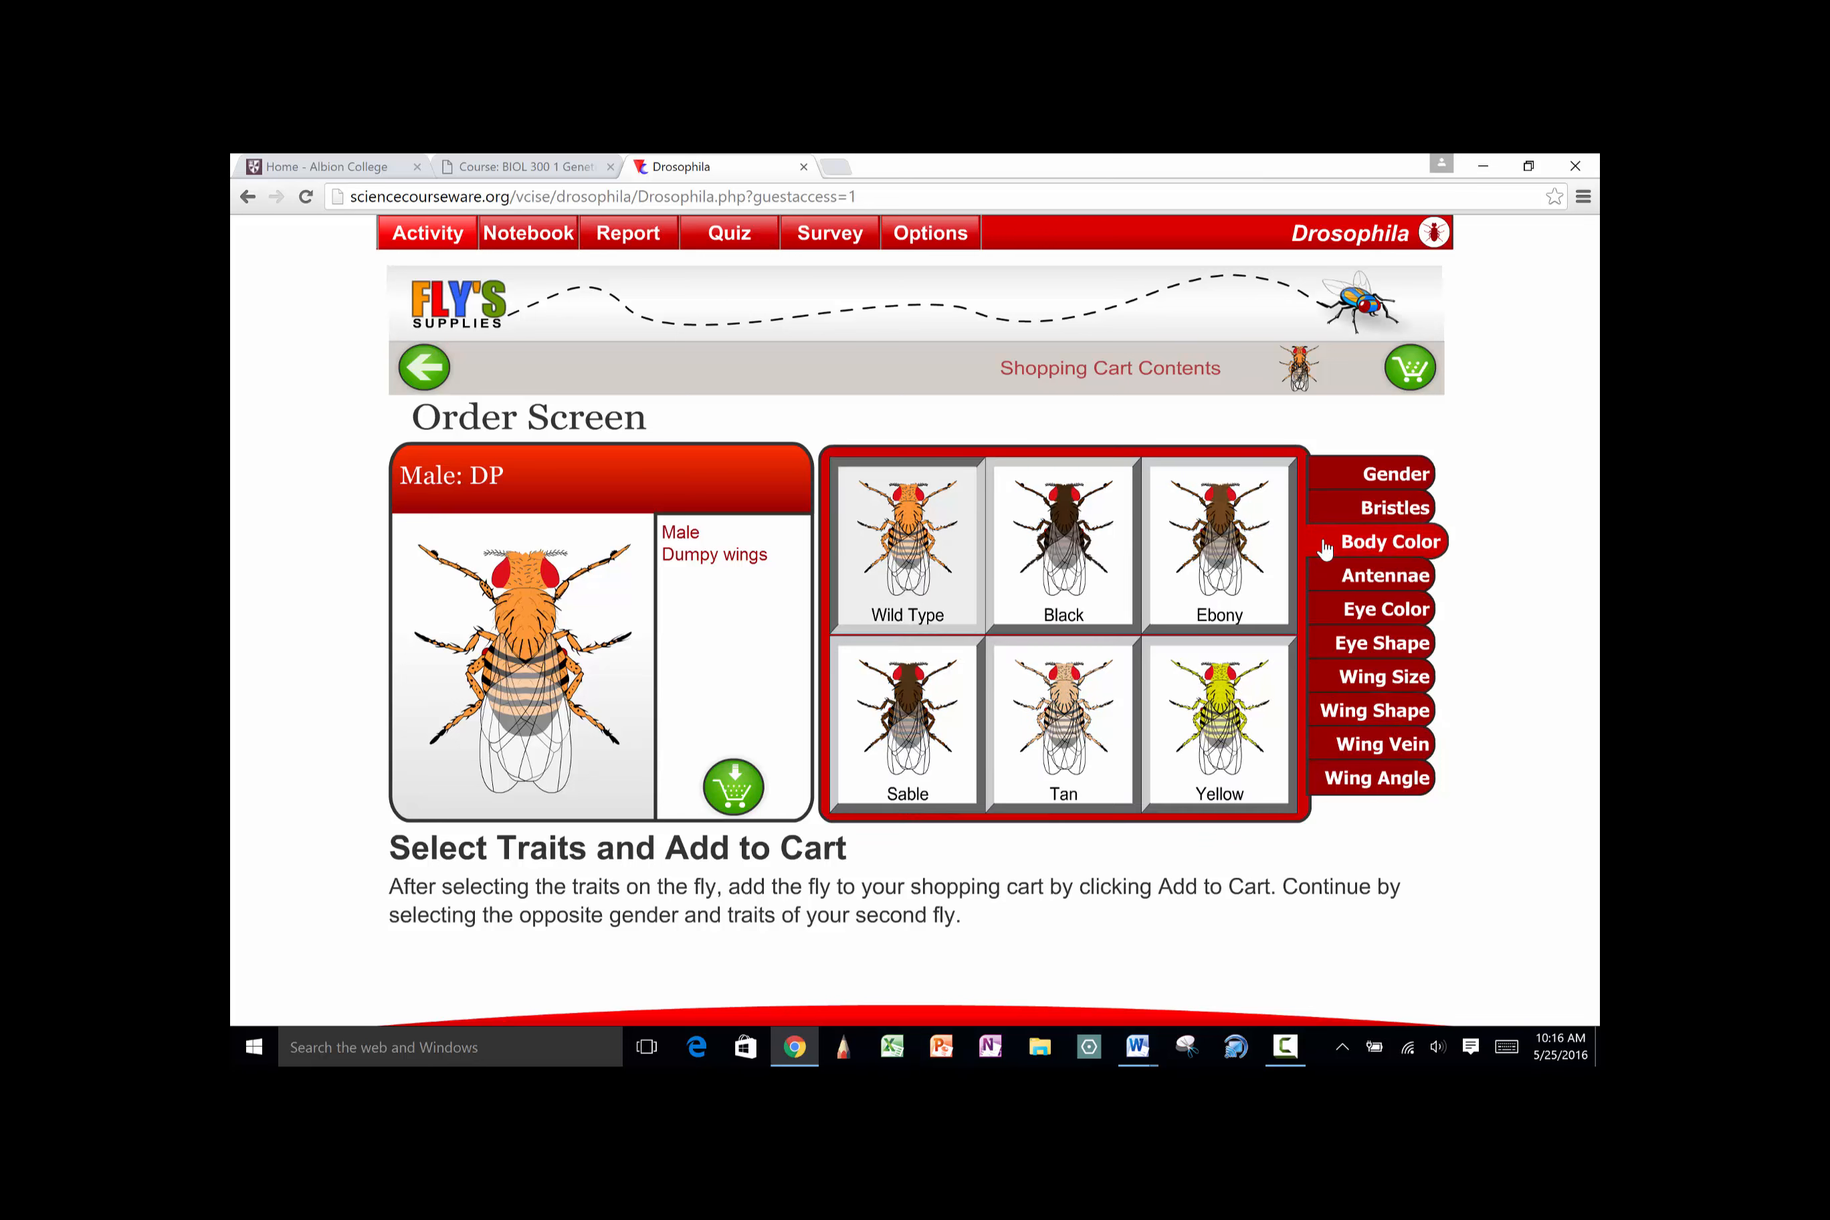
pyautogui.click(1067, 600)
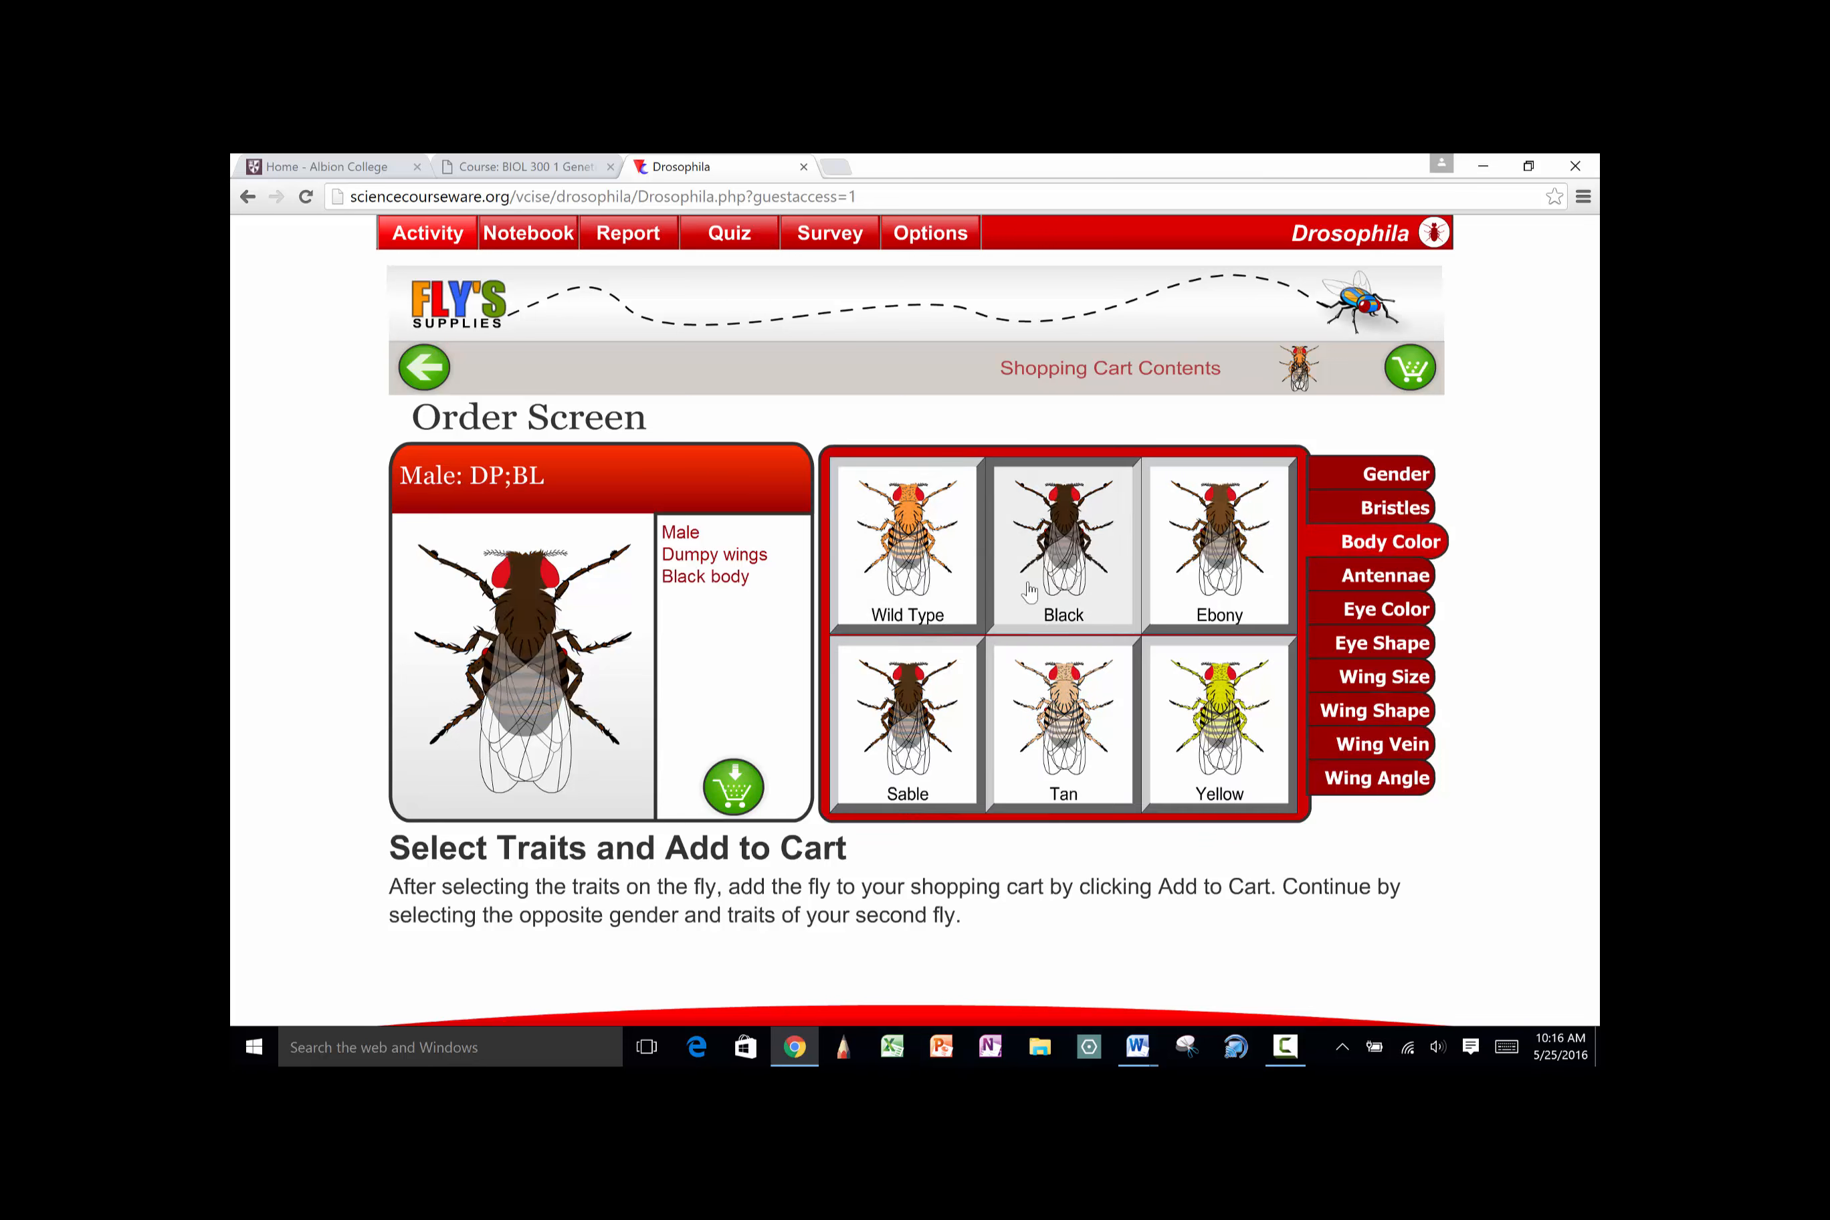
pyautogui.click(734, 787)
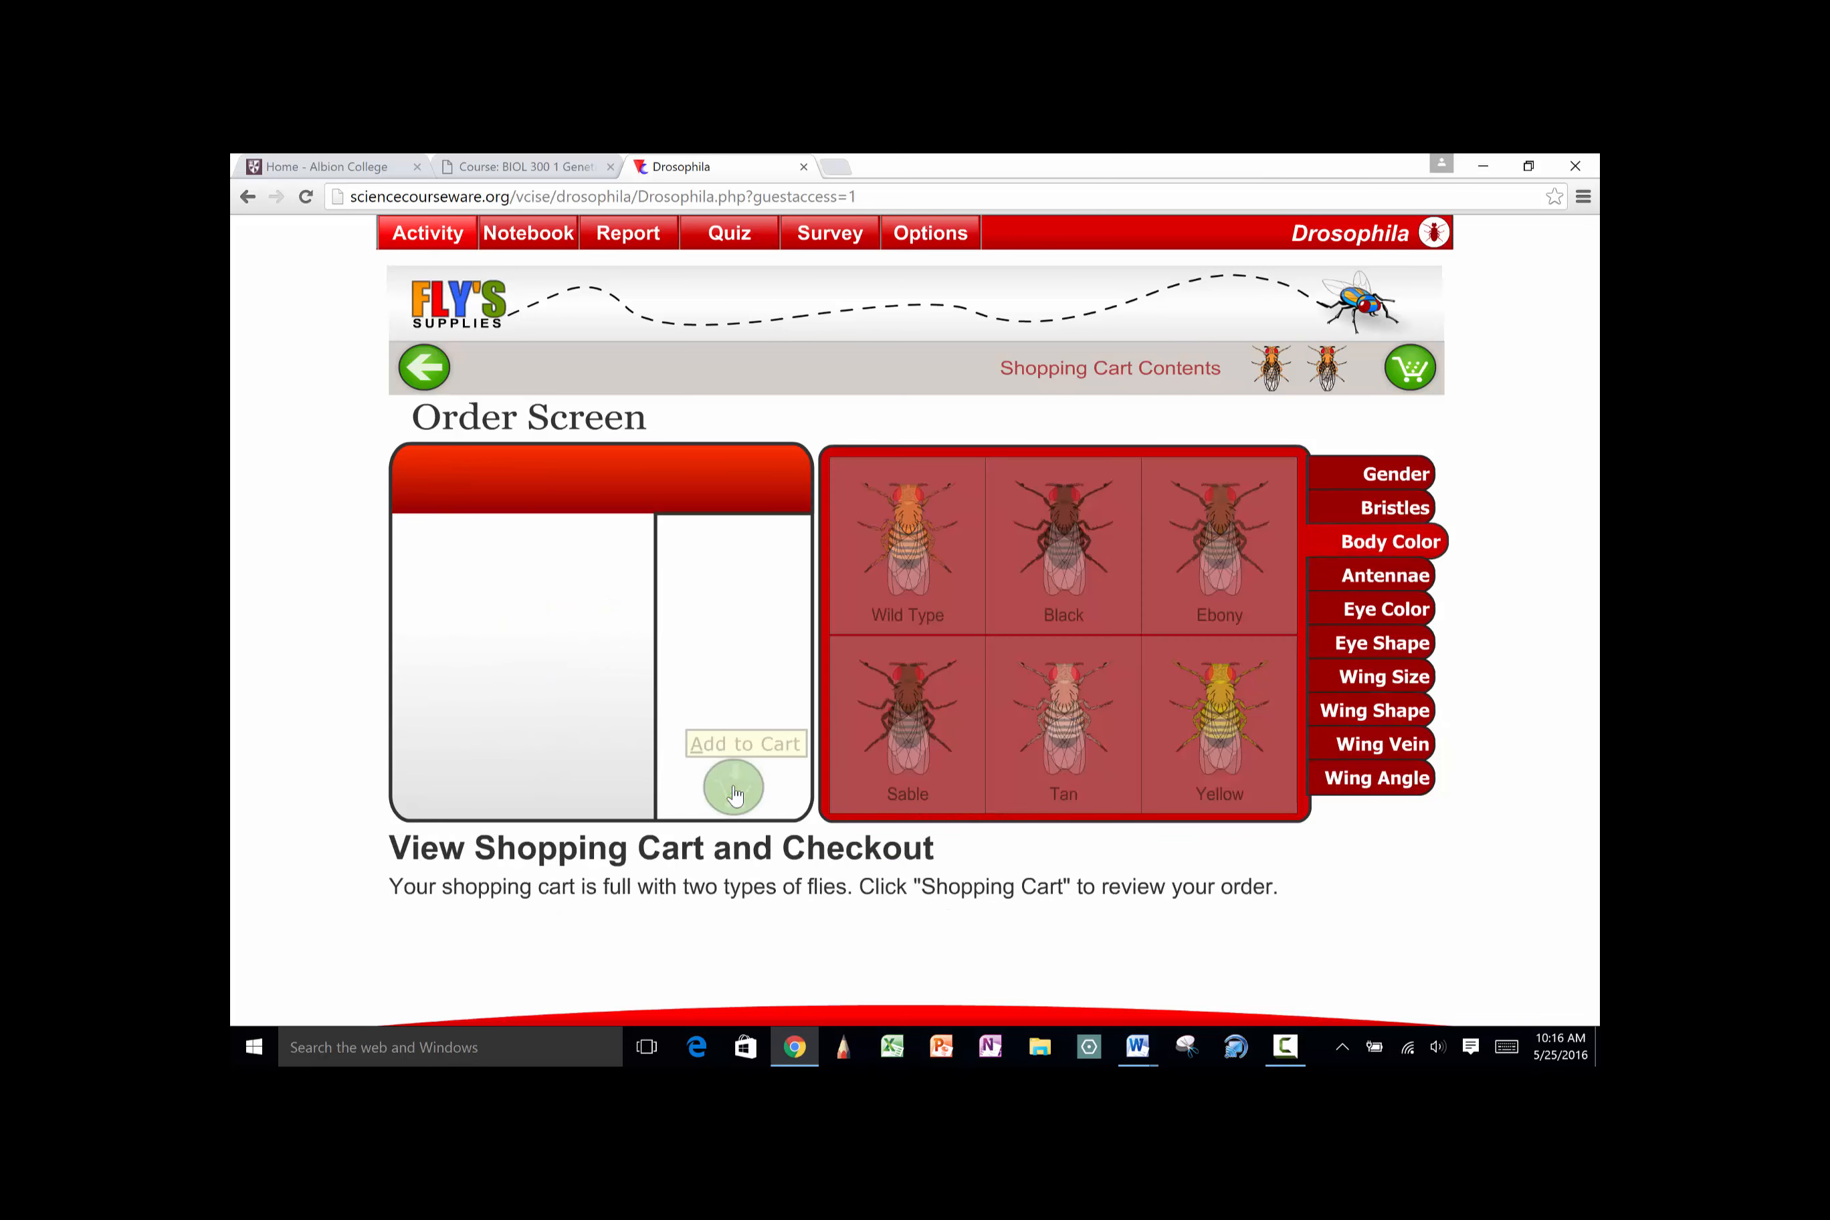
# Check out the order for the dumpy female and dumpy black male, and unpack the delivered flies
pyautogui.click(1410, 368)
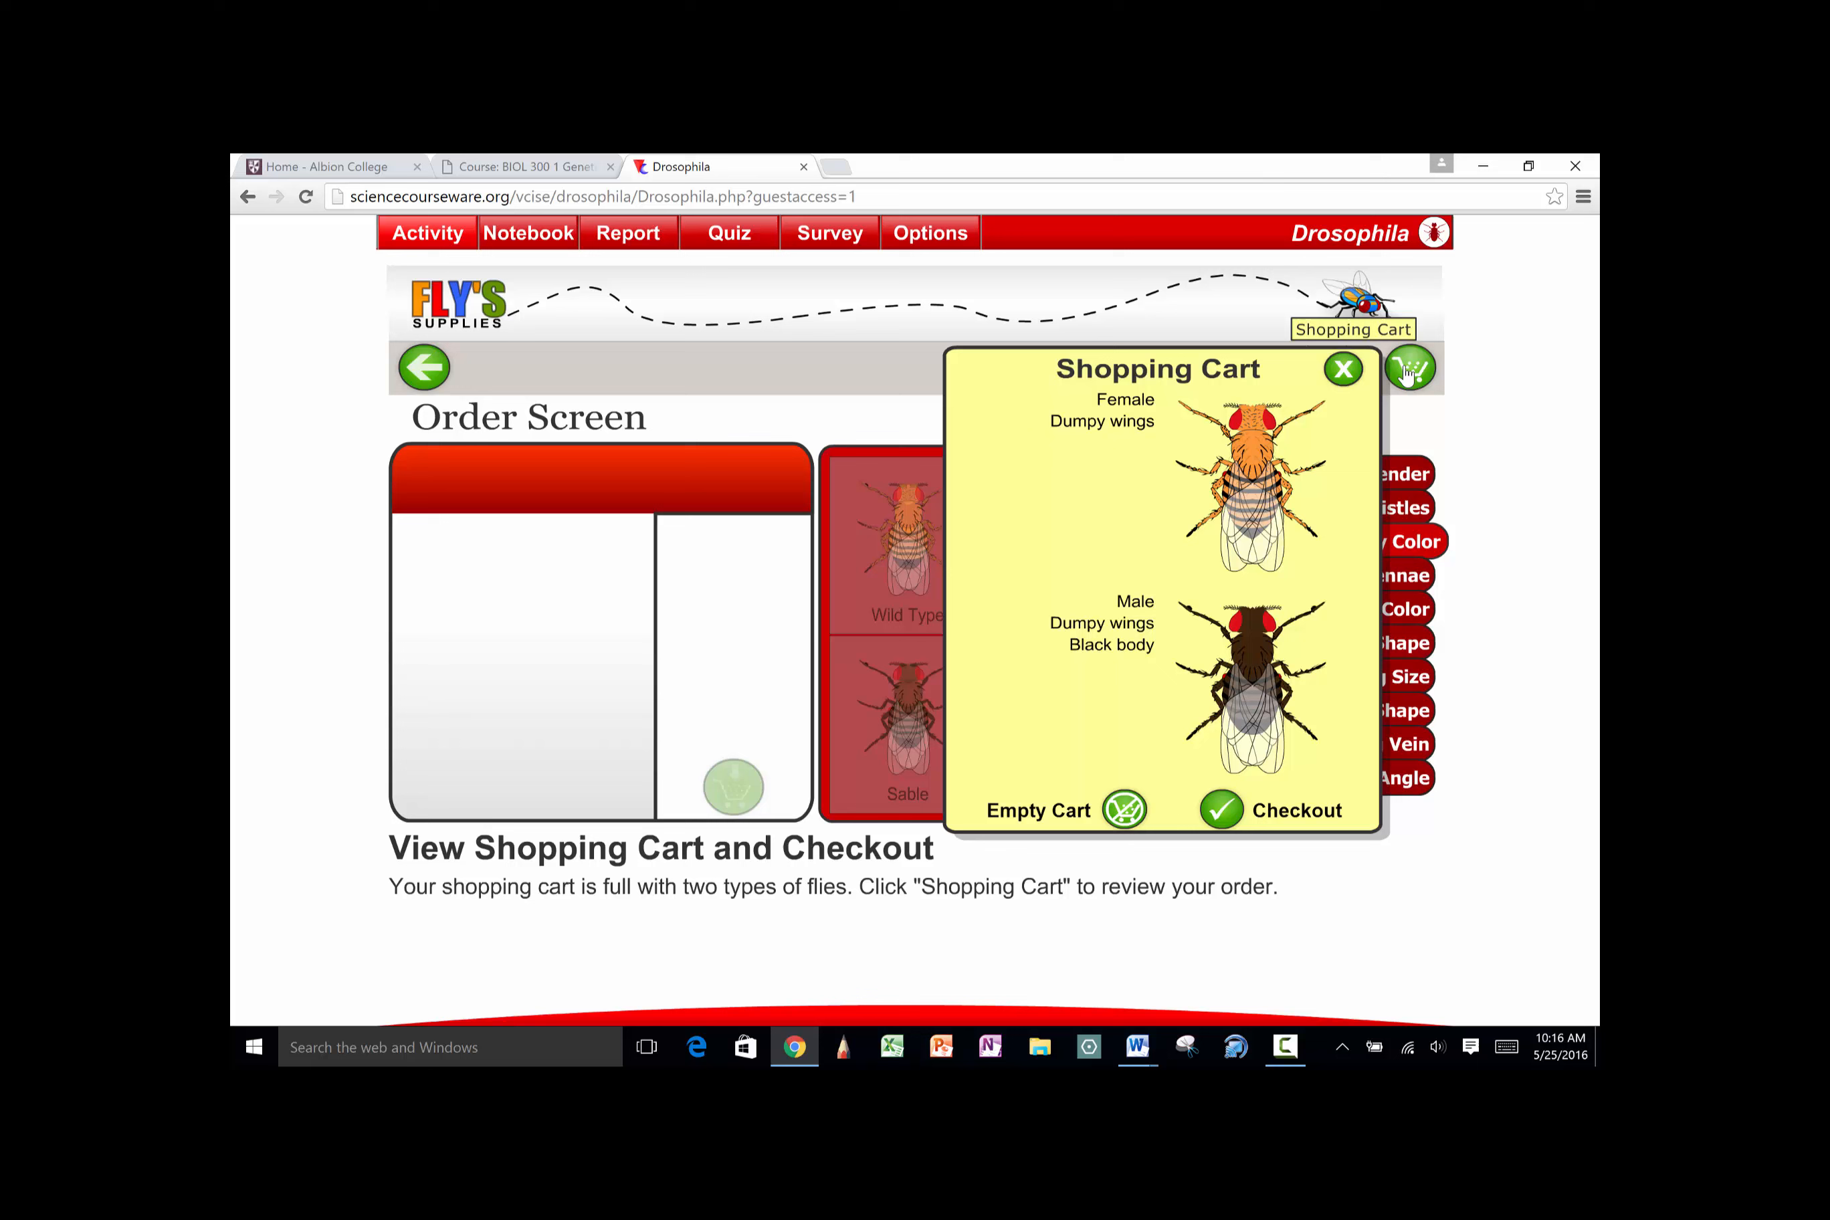
pyautogui.click(1222, 809)
pyautogui.click(921, 676)
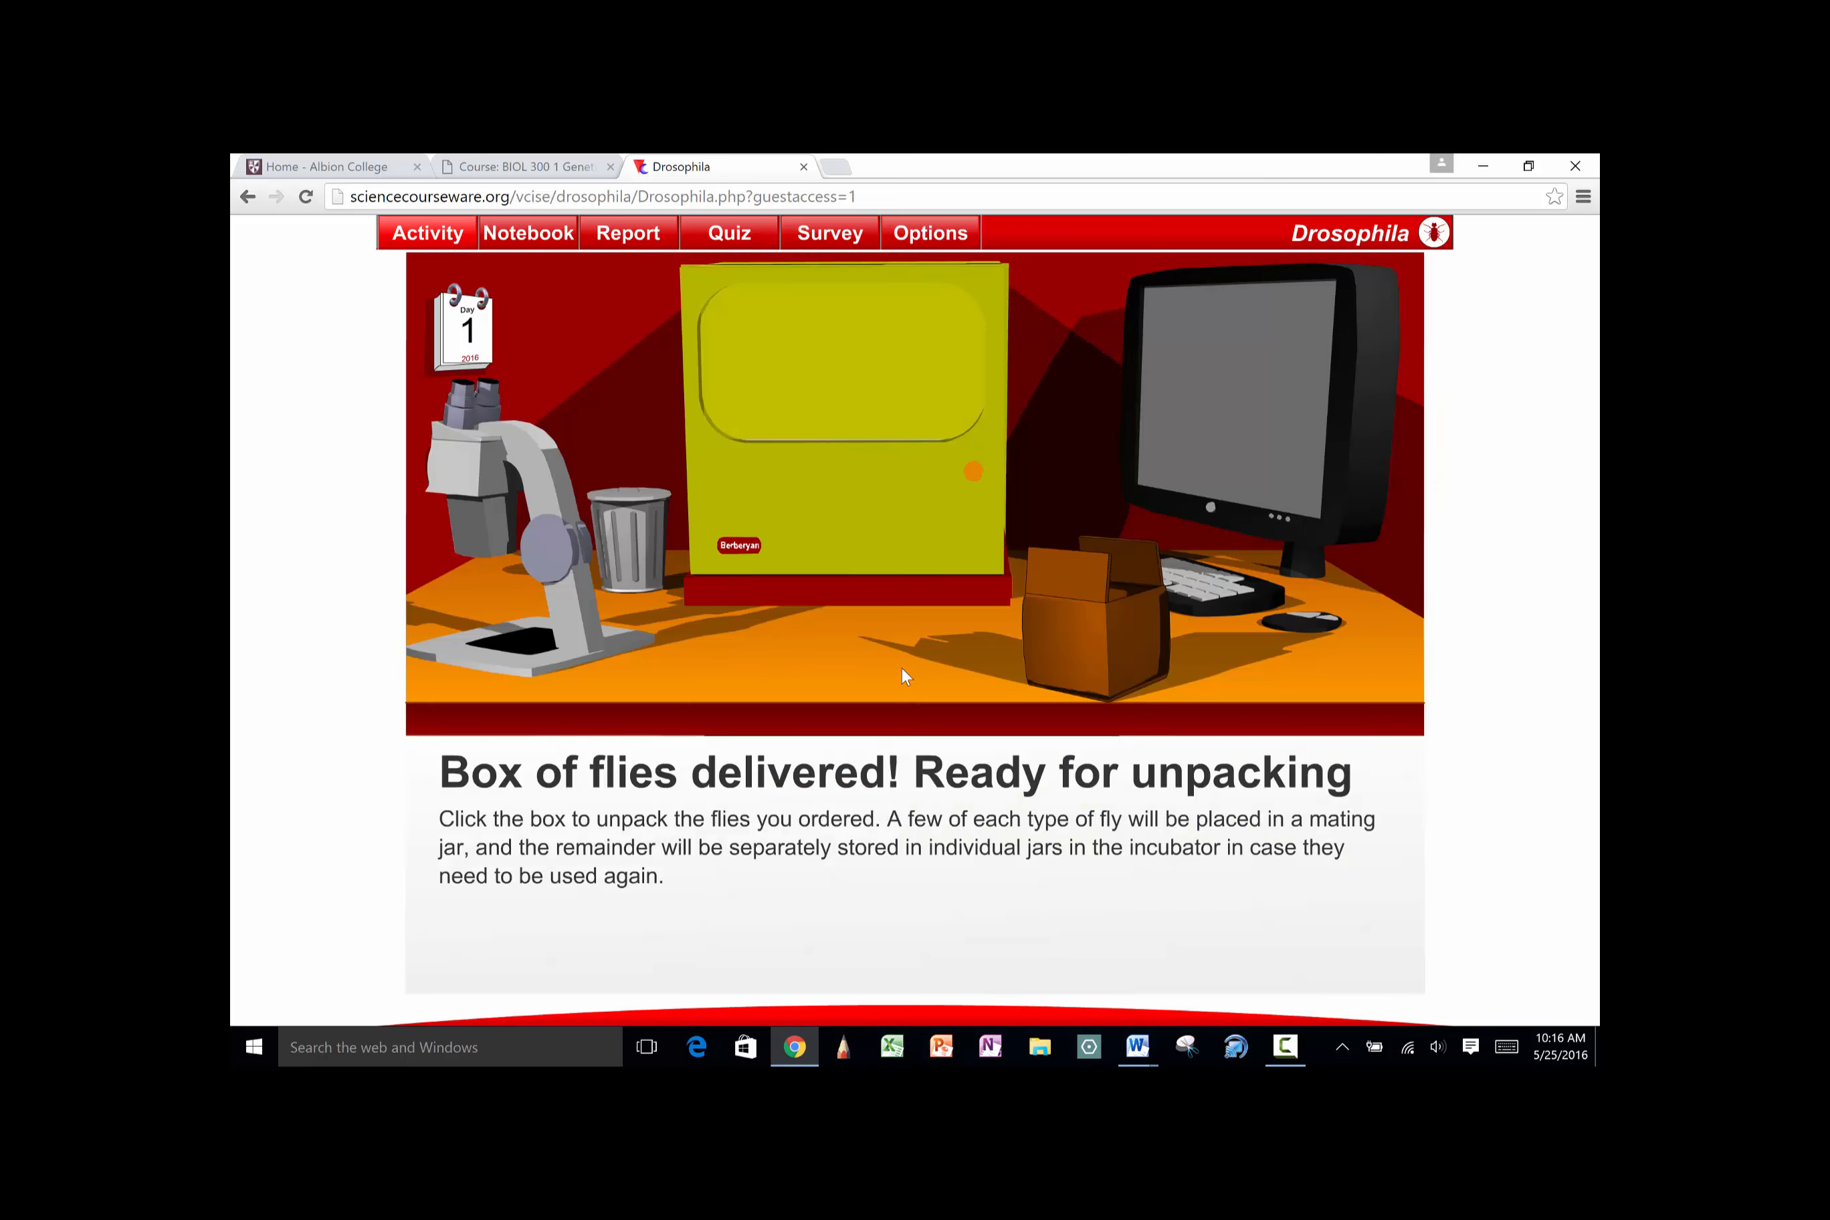
pyautogui.click(1053, 625)
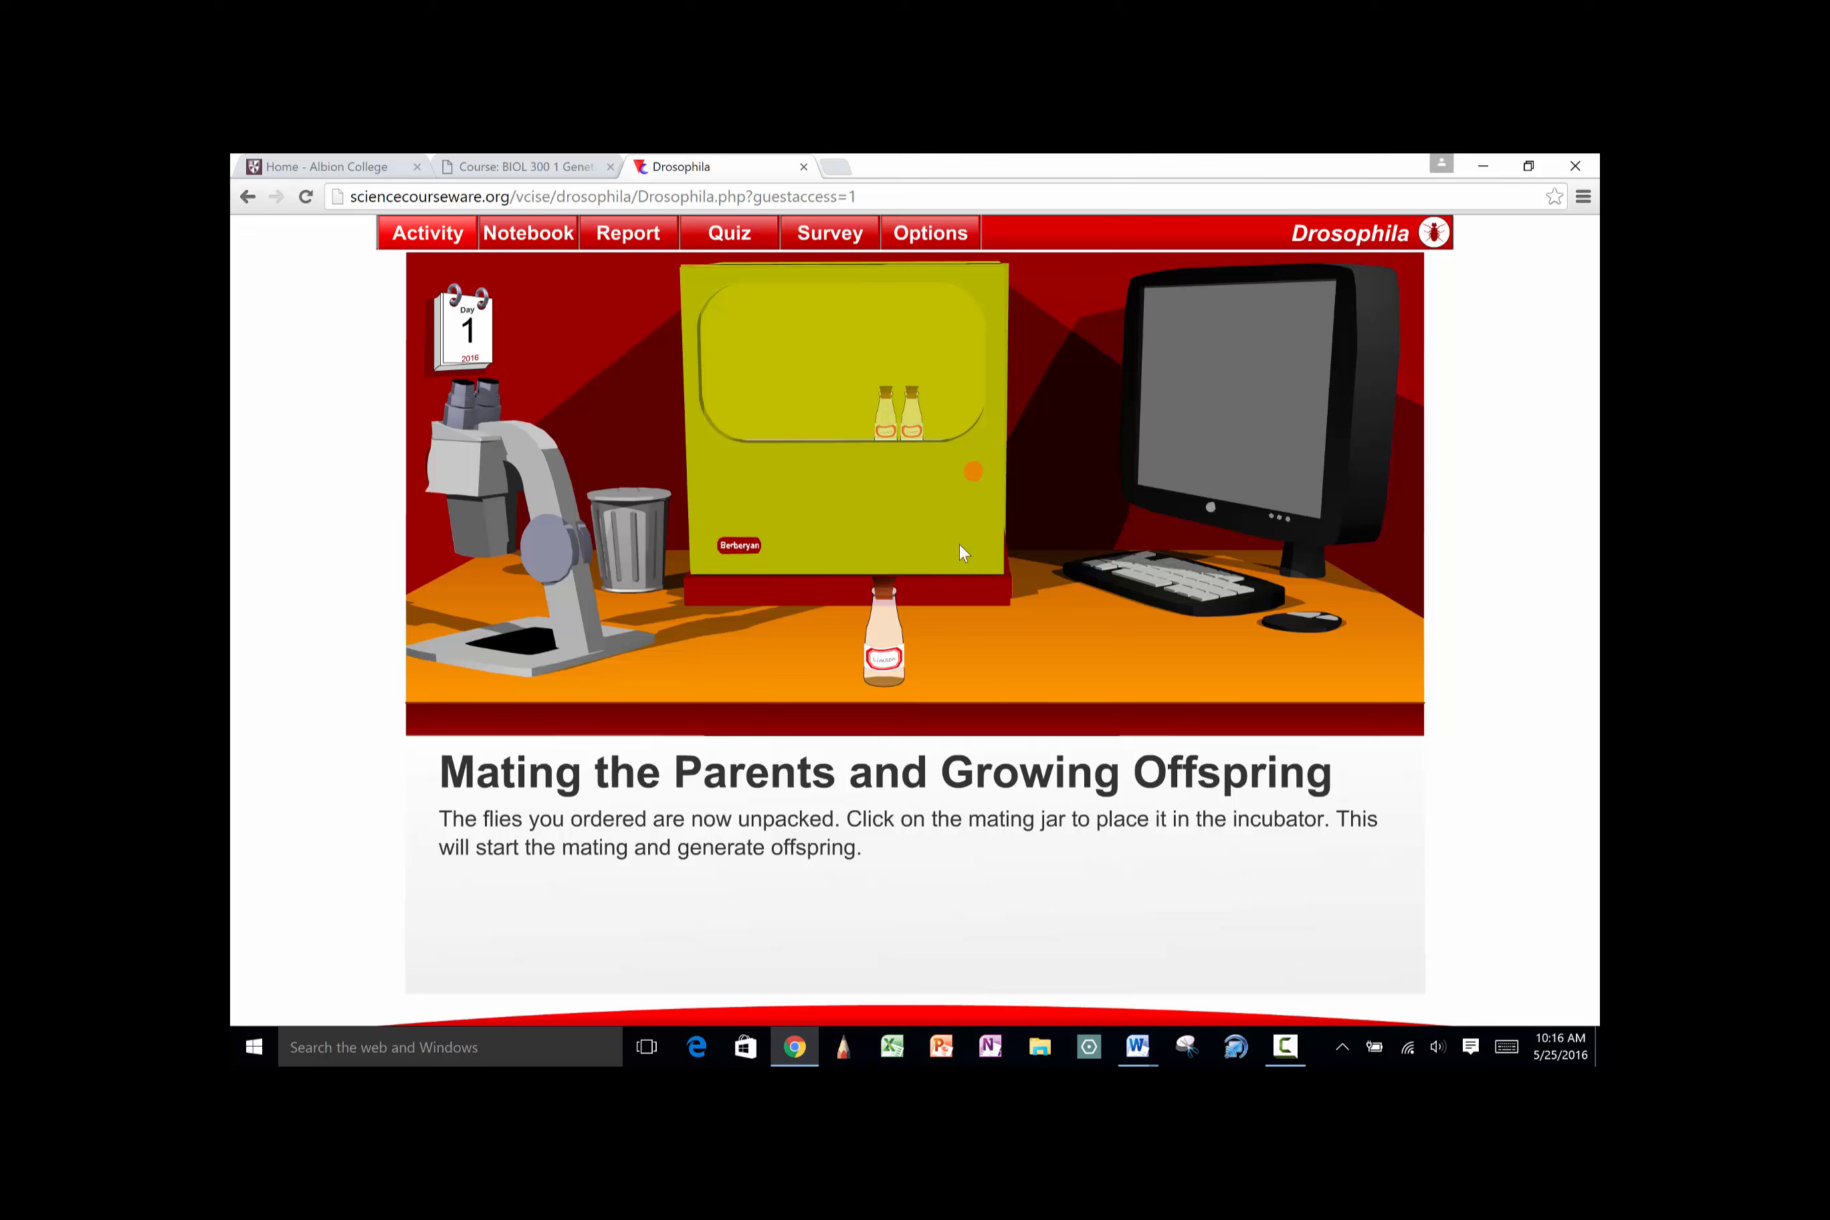
# Mate the dumpy female with the dumpy black male in the incubator, and open it to check the mating jar's label
pyautogui.click(884, 647)
pyautogui.rightClick(807, 487)
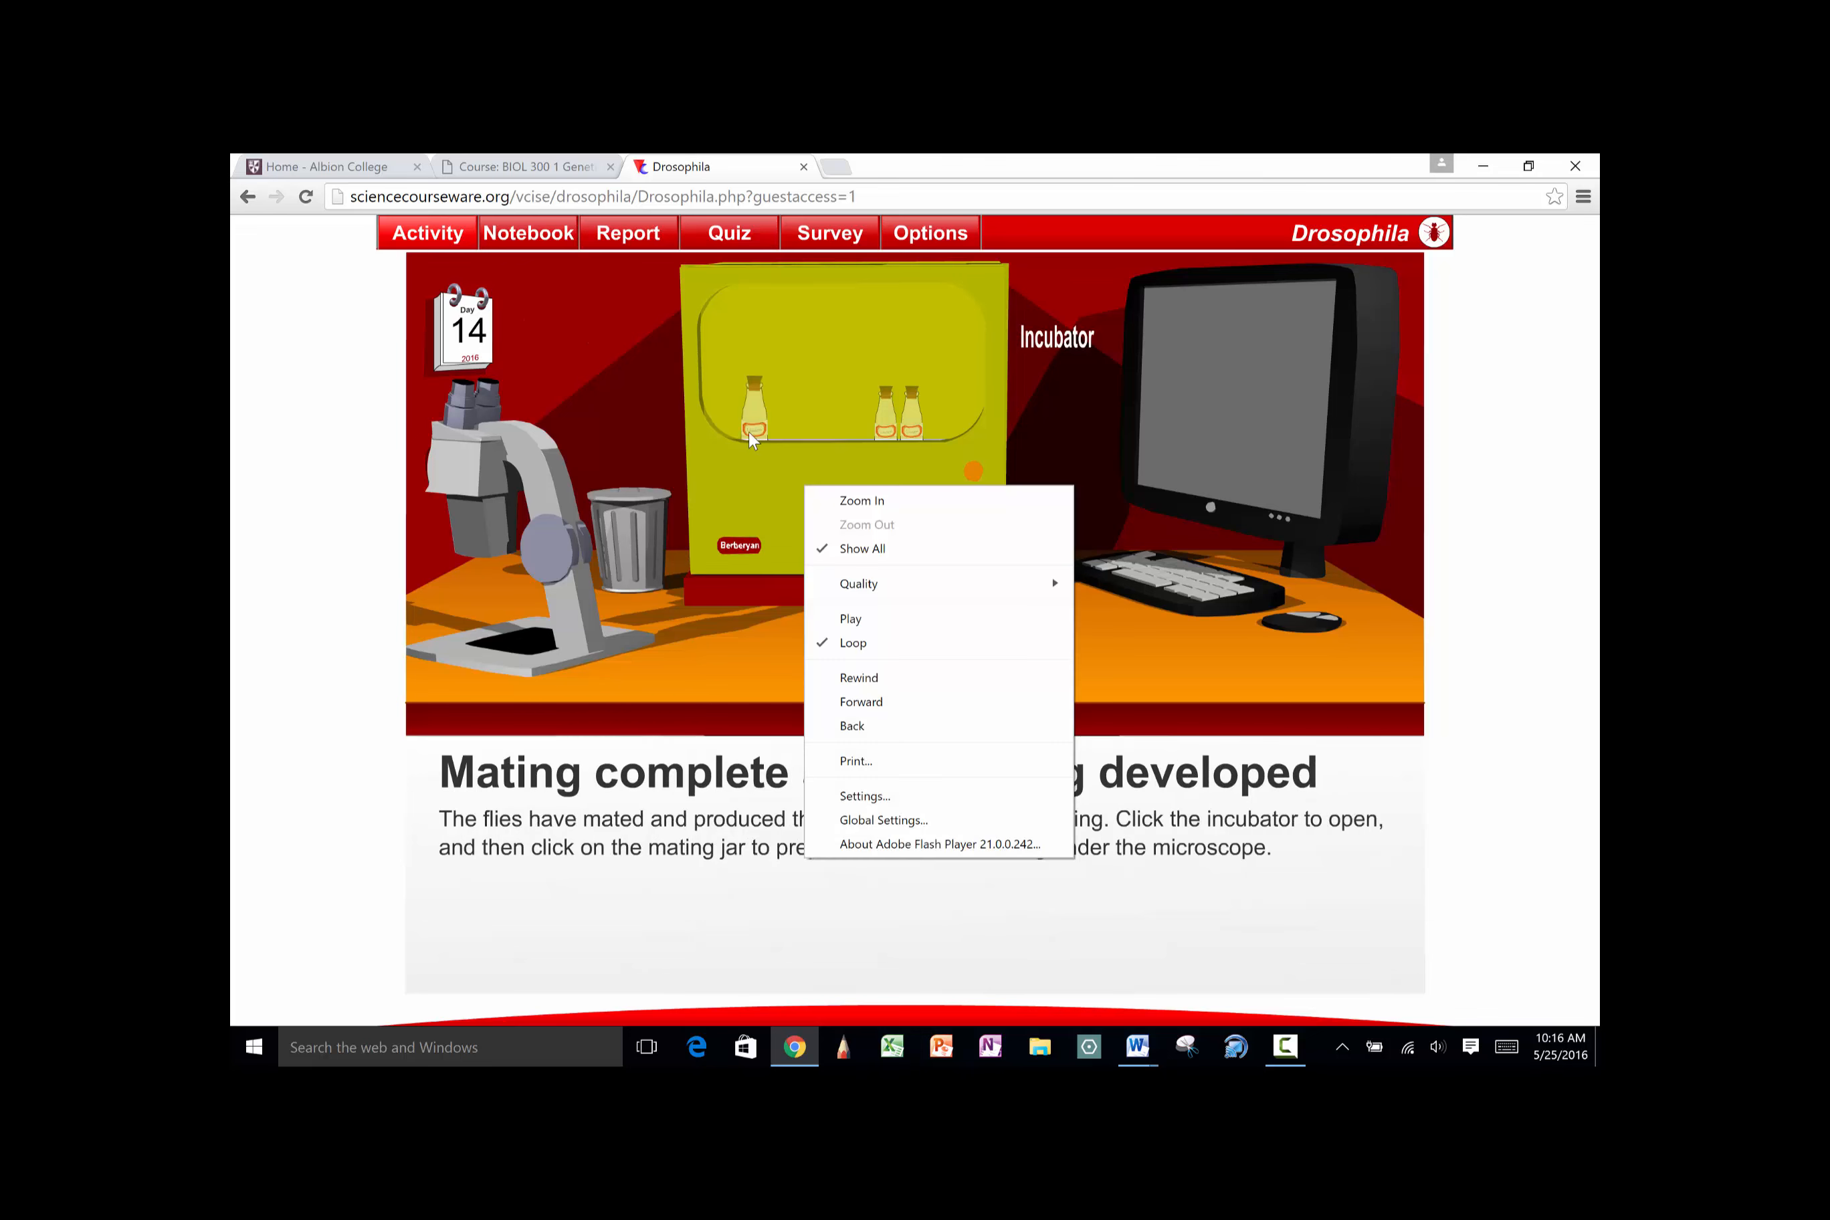
pyautogui.click(1080, 582)
pyautogui.click(956, 539)
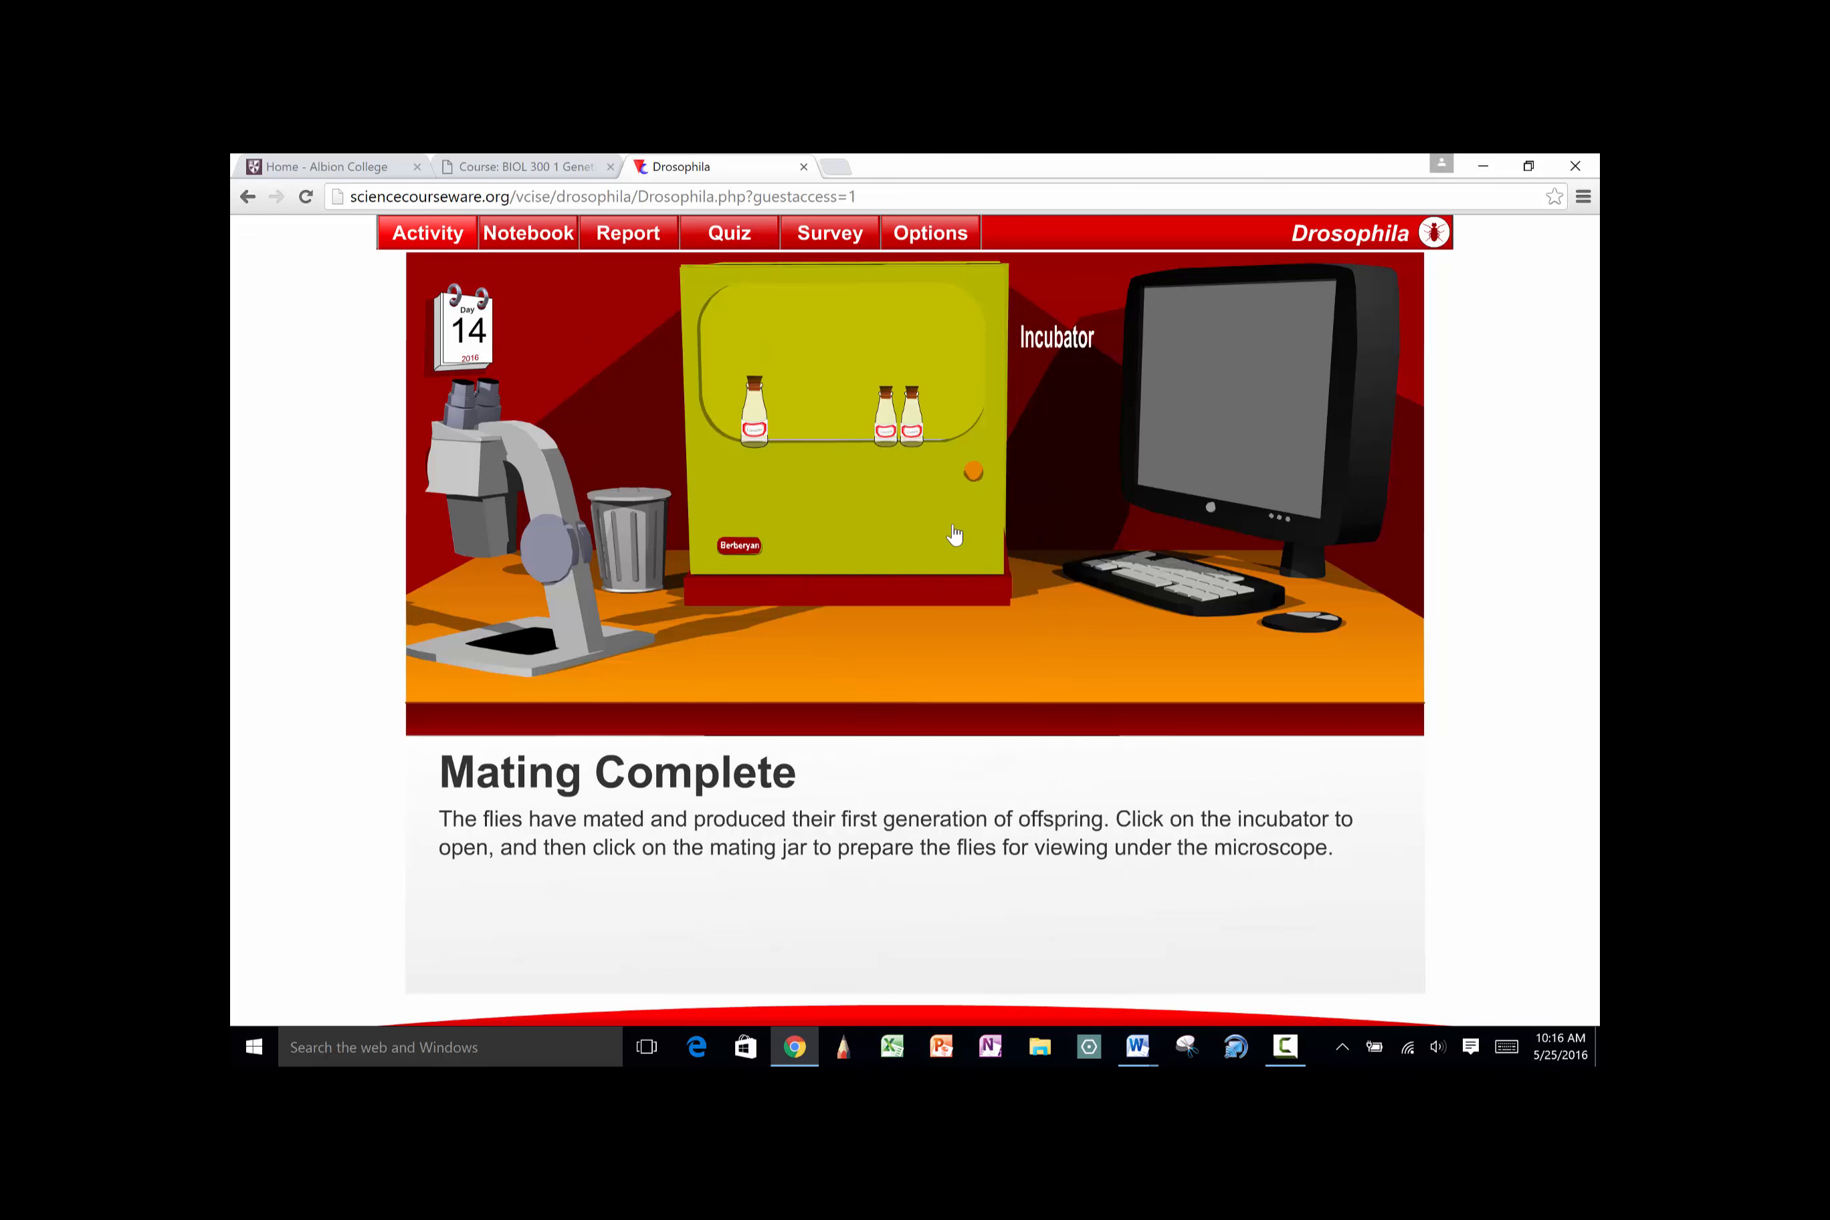
pyautogui.moveTo(758, 413)
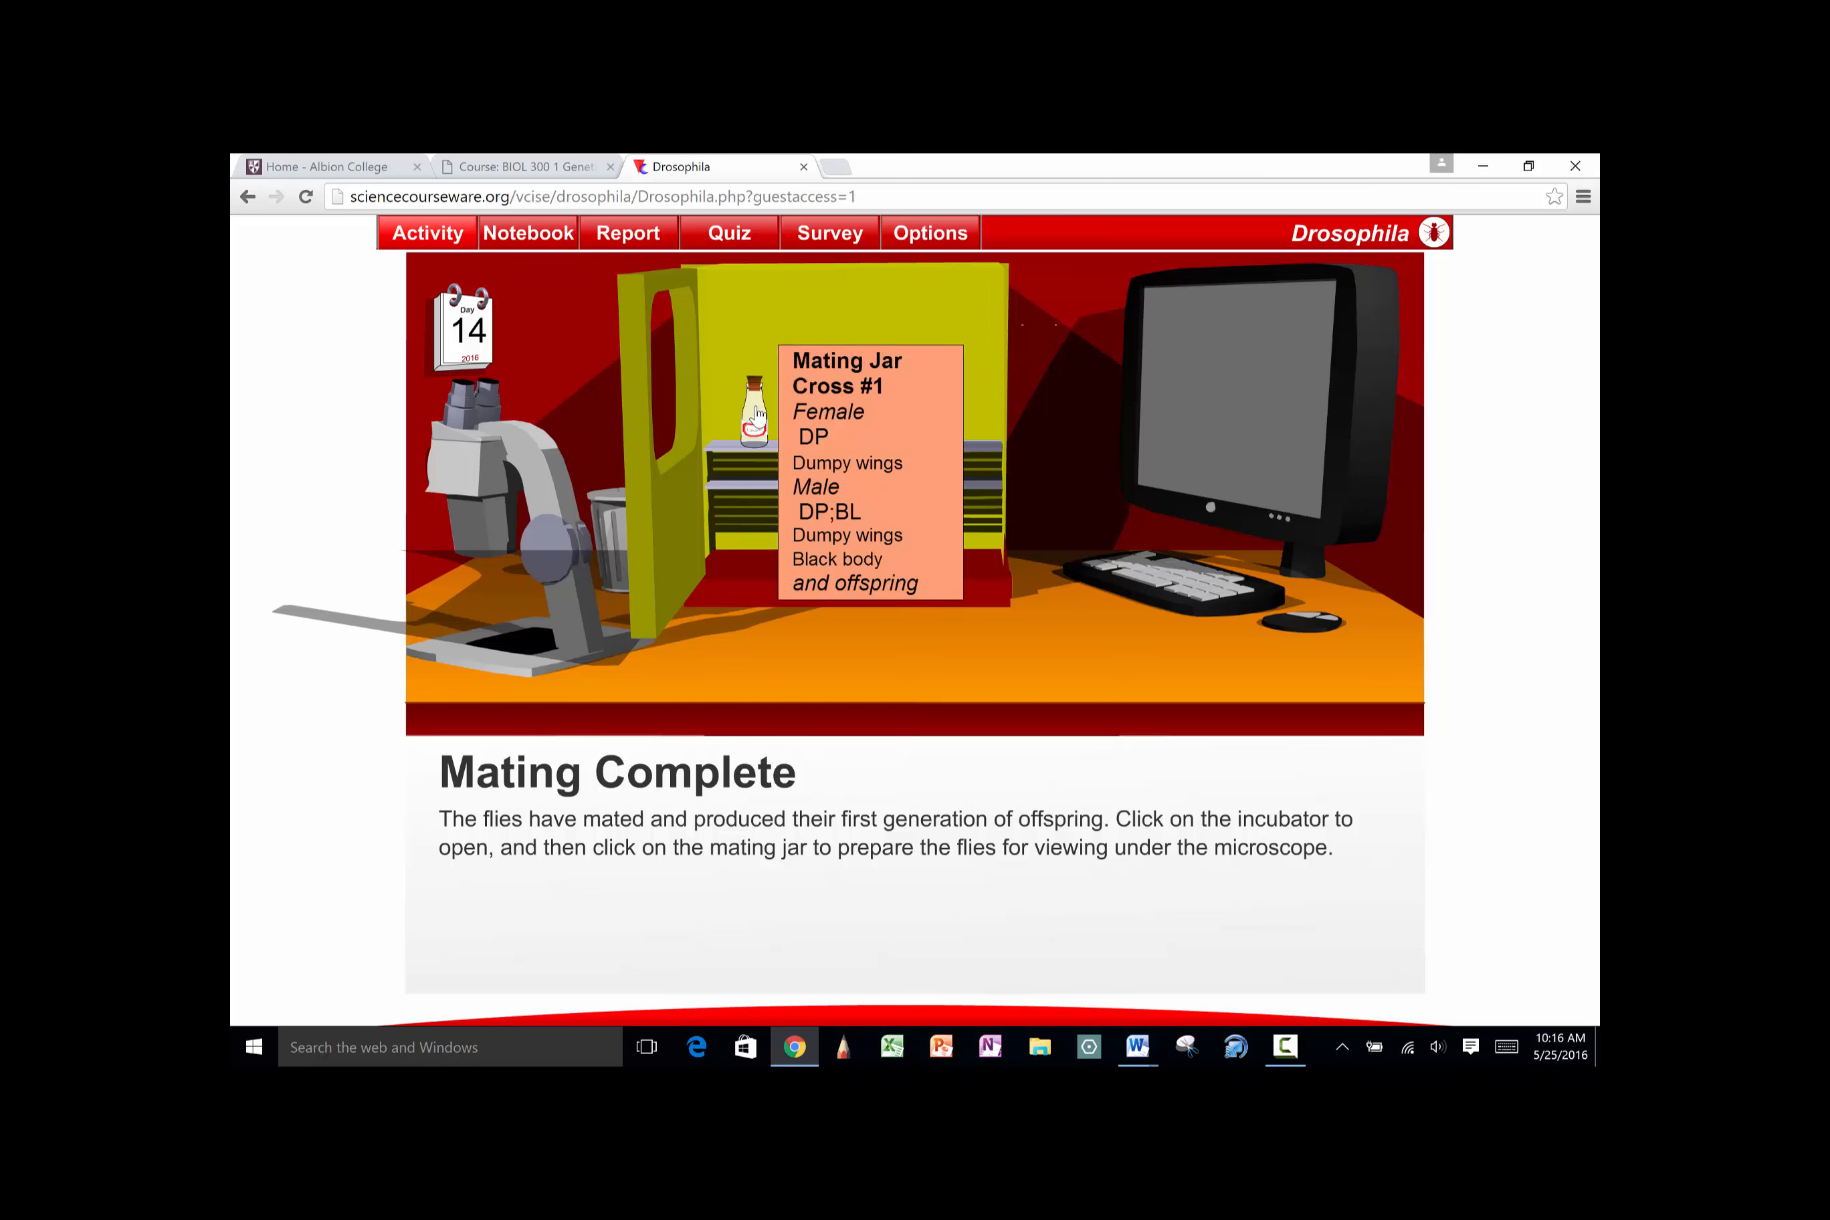
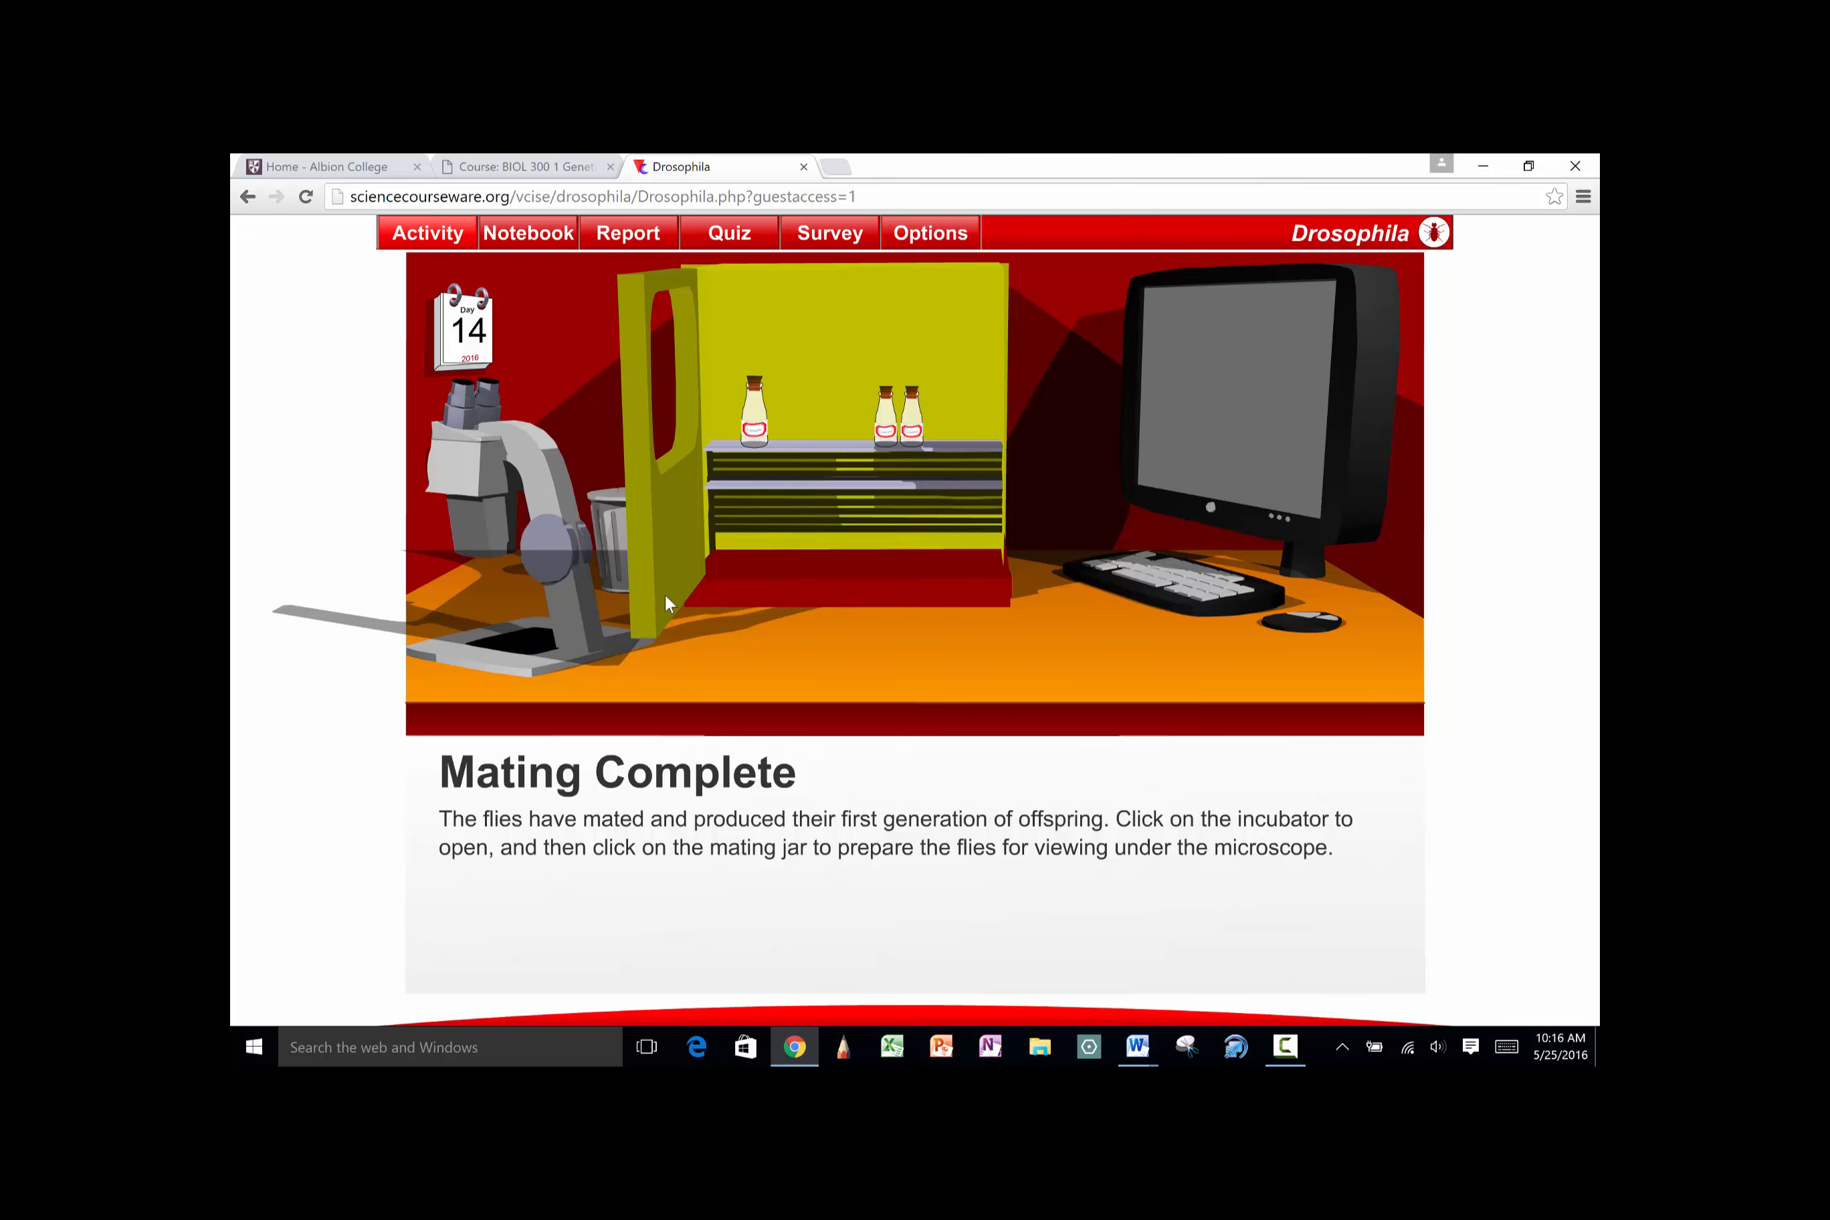
# Discard all flies from the dumpy female cross in the trash can
pyautogui.click(614, 535)
pyautogui.click(814, 664)
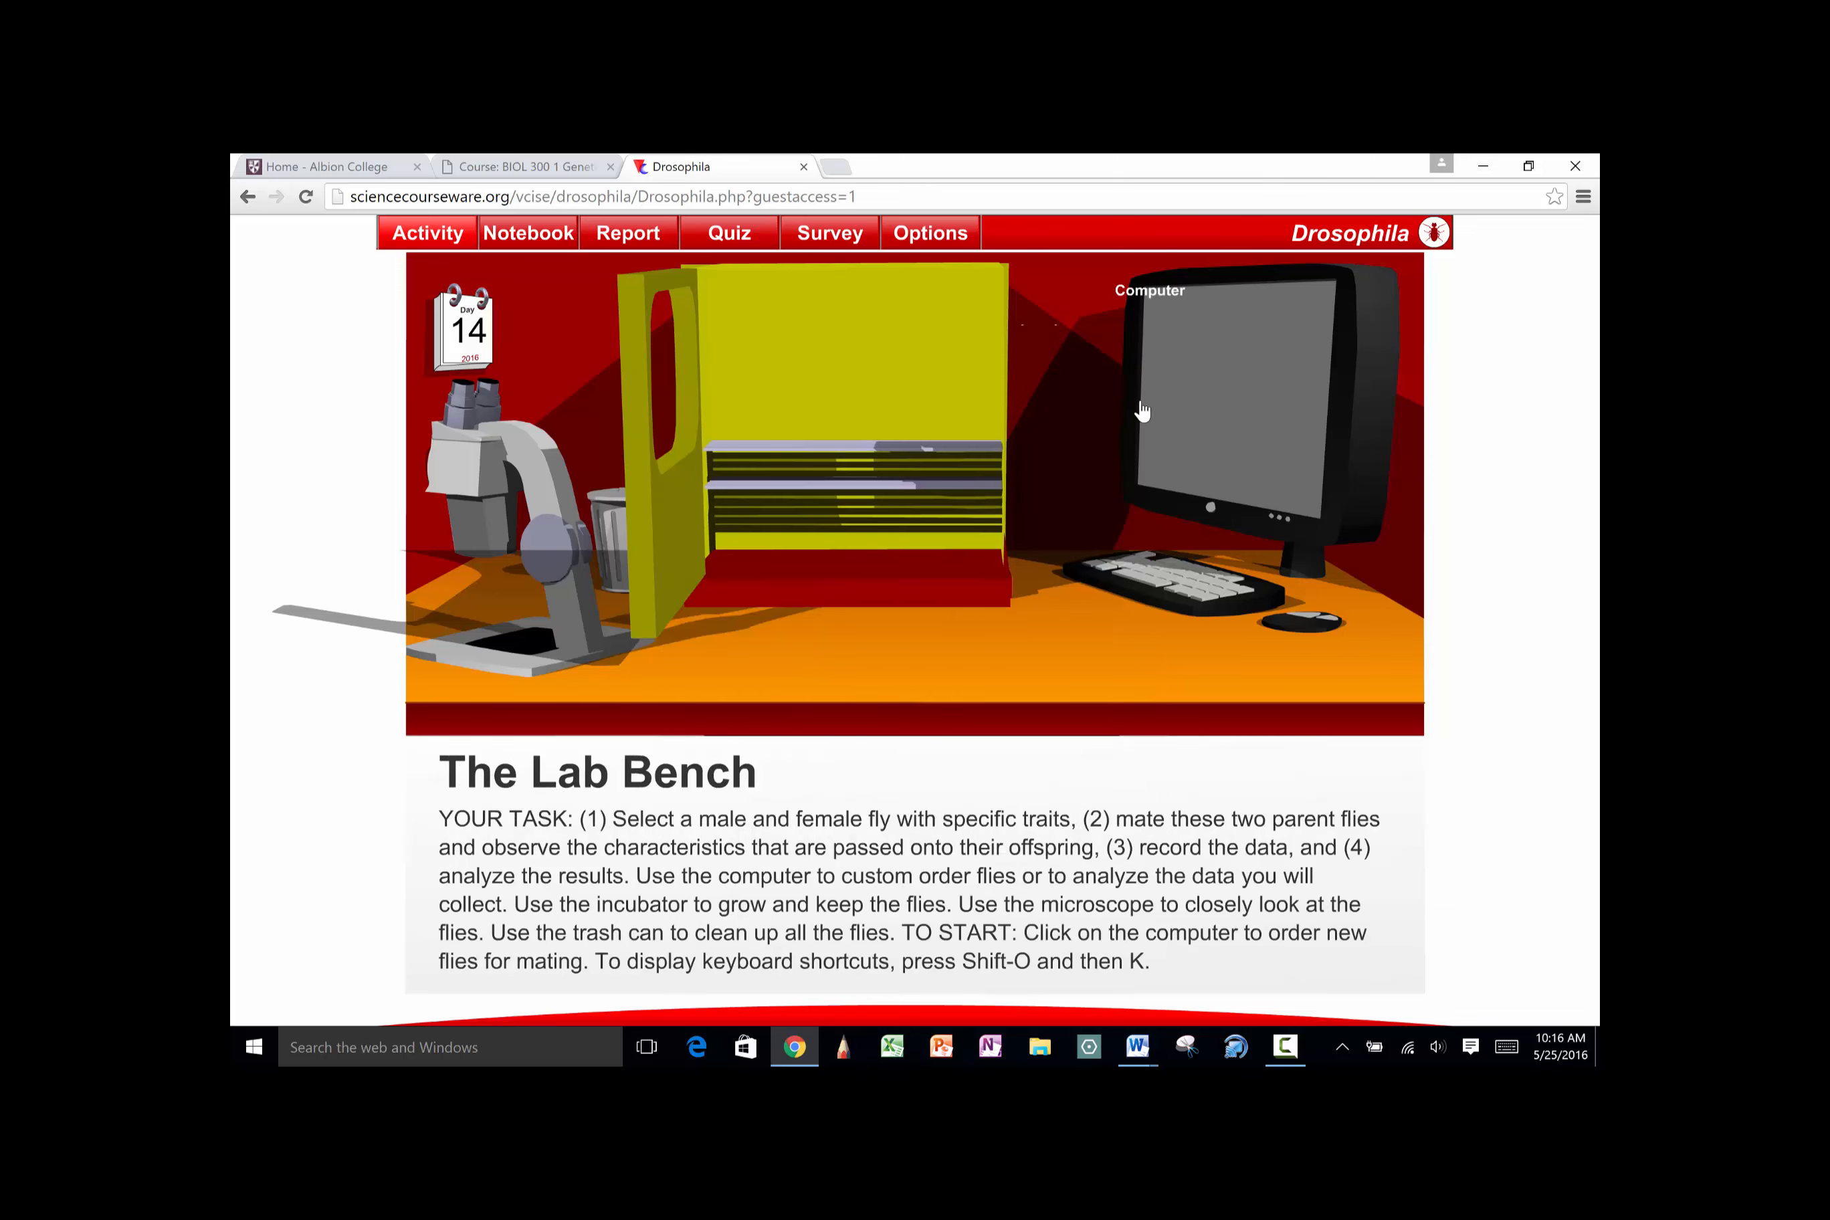
# Open the fly order screen from the lab computer and add a wild-type female to the cart
pyautogui.click(1219, 425)
pyautogui.click(661, 464)
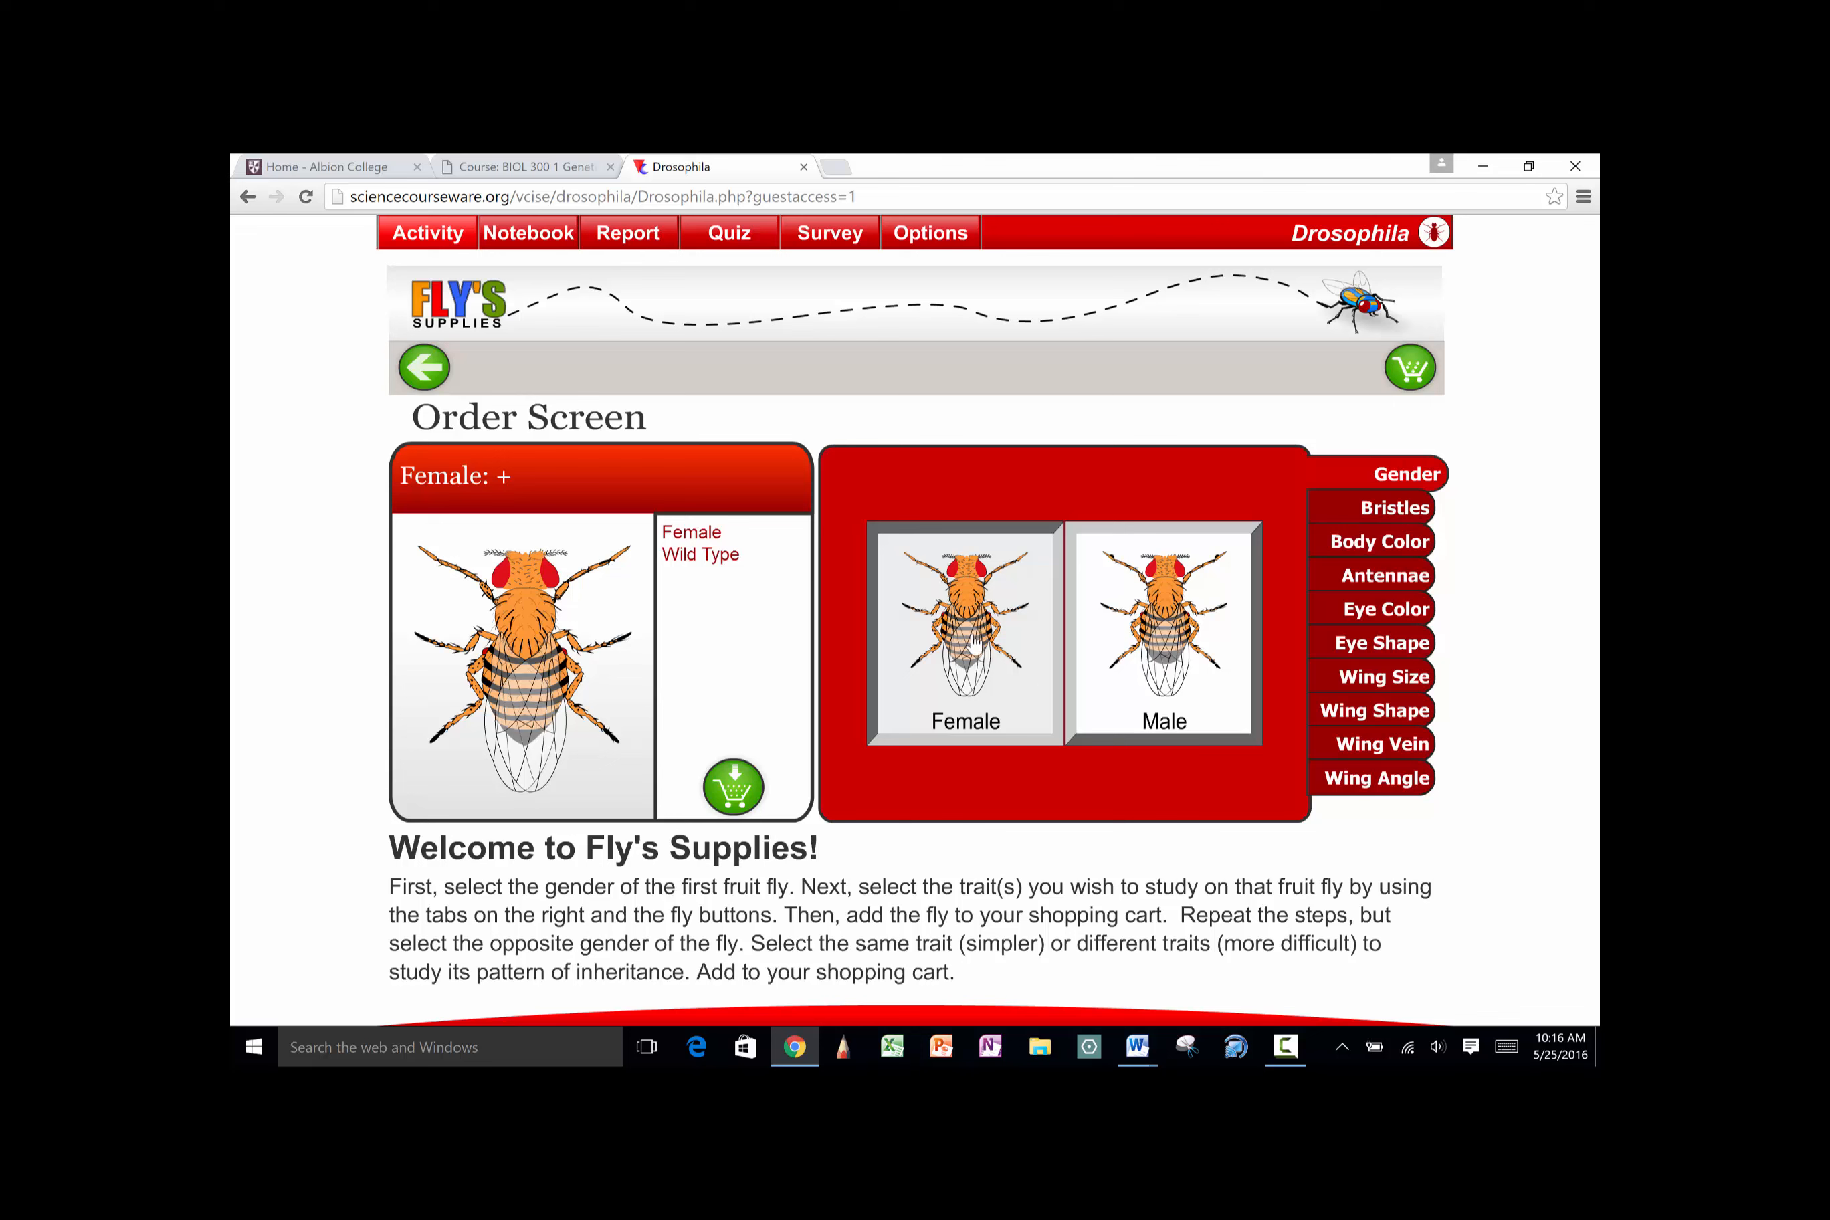
pyautogui.click(731, 785)
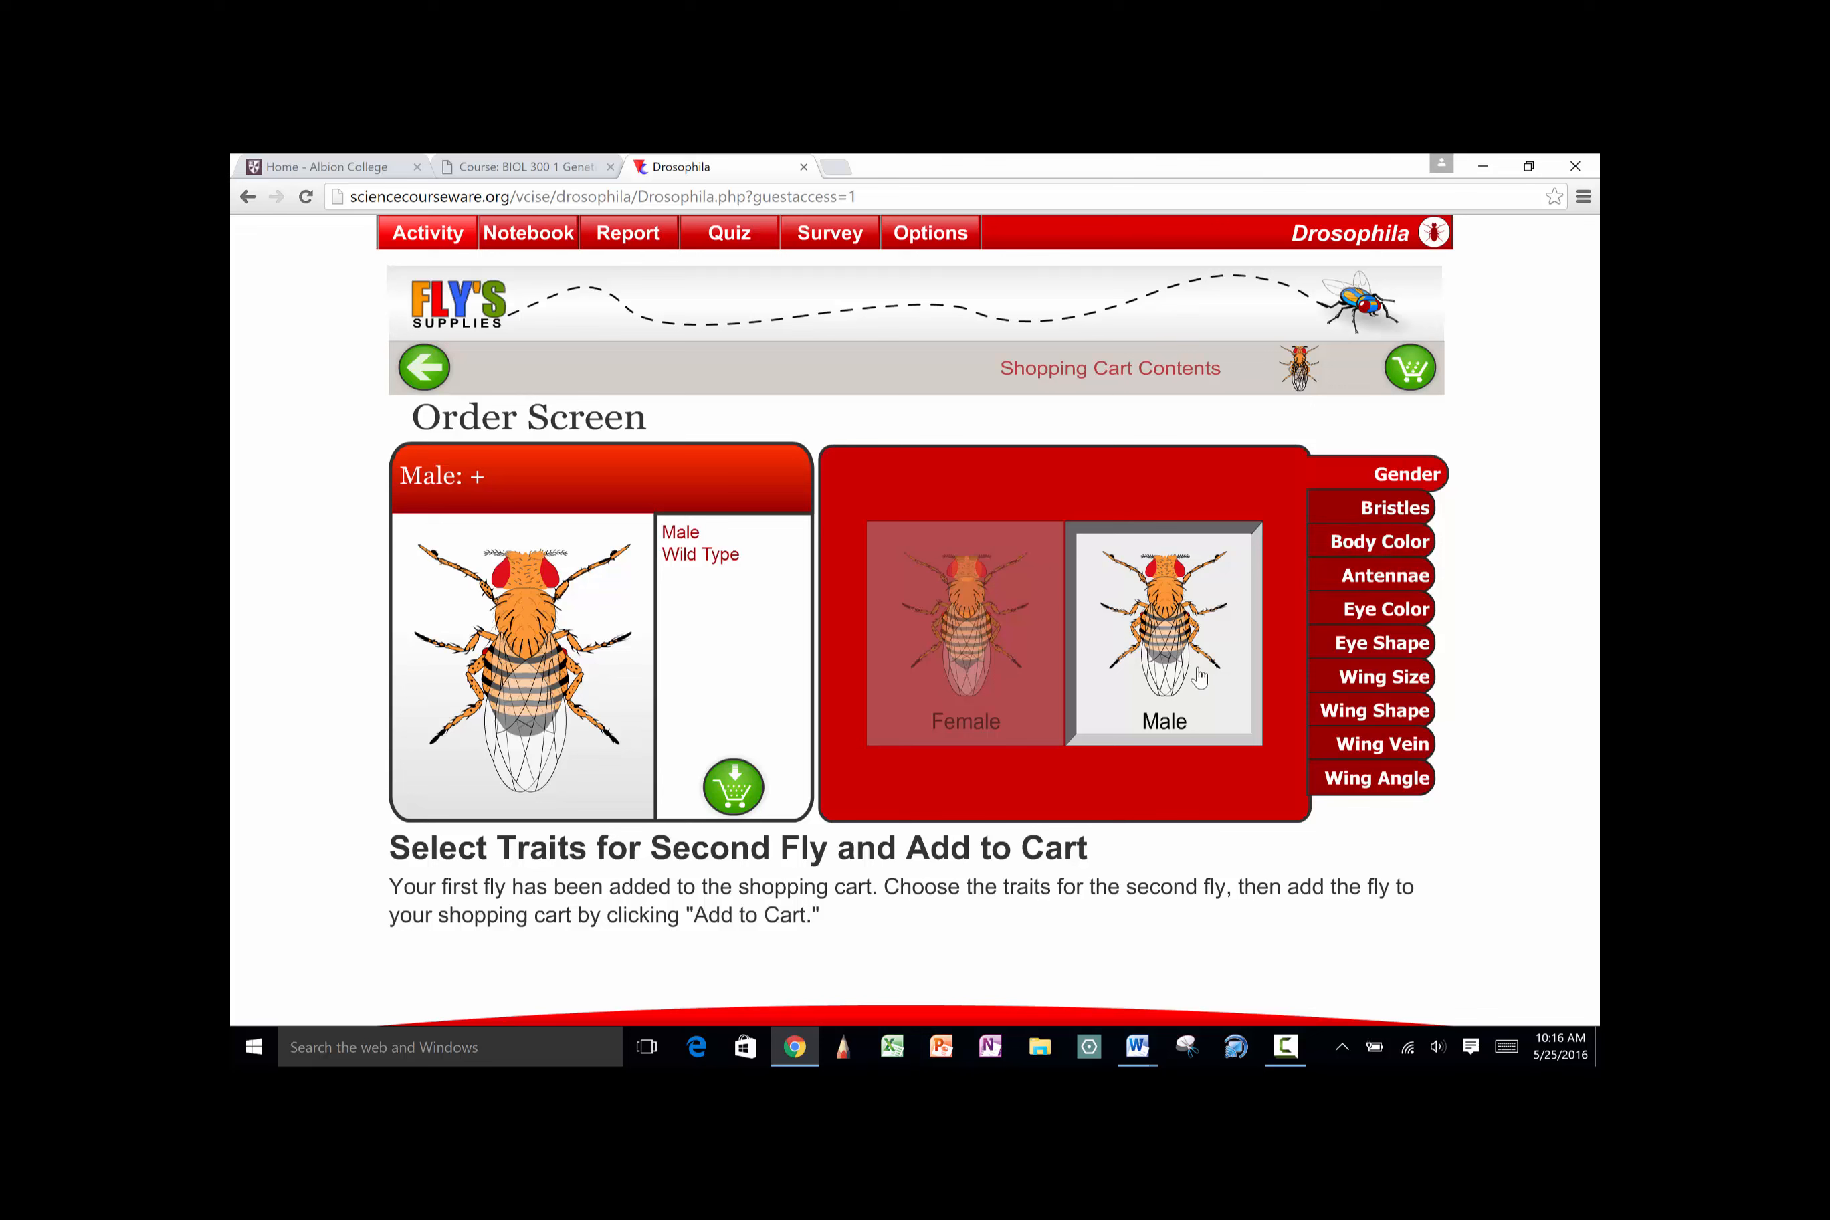
# Give the male a black body and dumpy wings, and add him to the cart
pyautogui.click(1378, 553)
pyautogui.click(1071, 600)
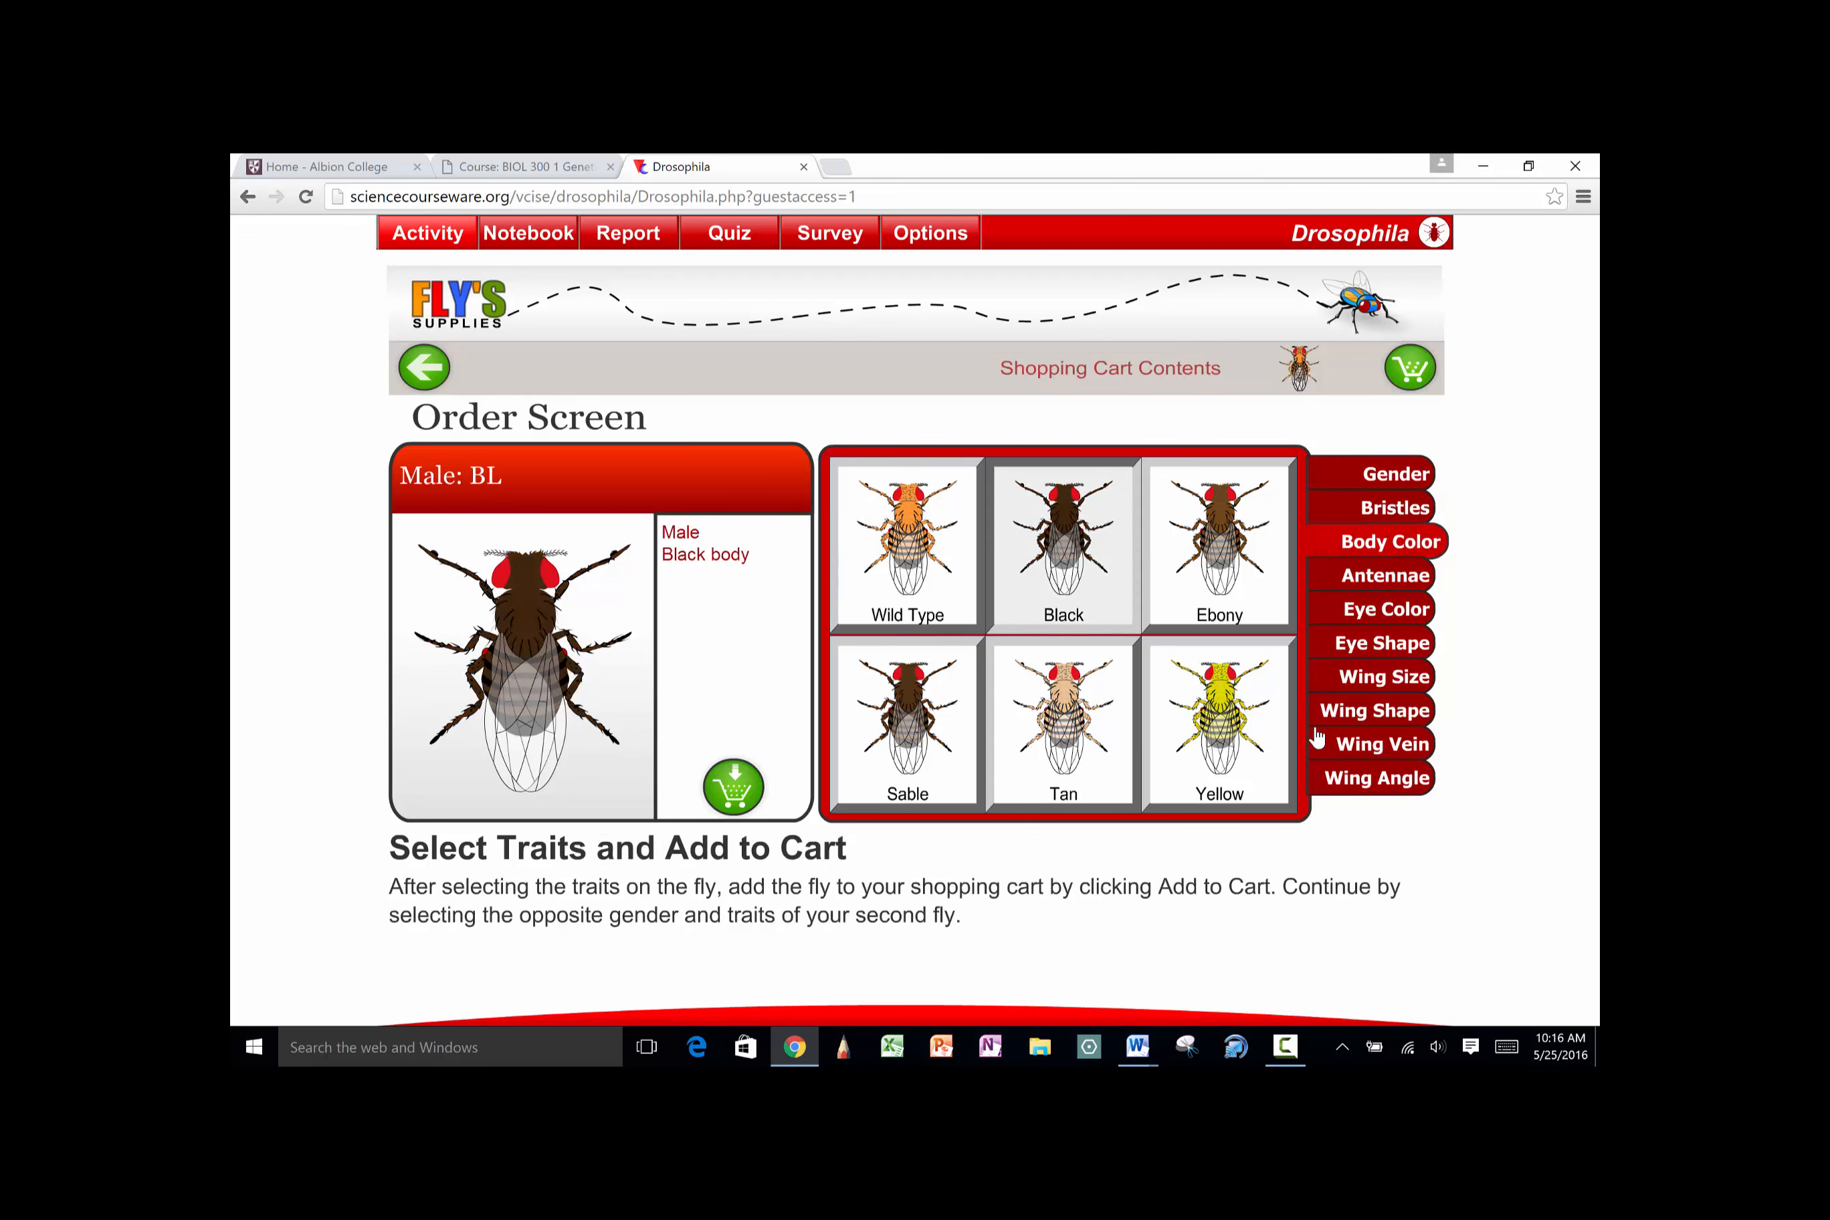
pyautogui.click(1339, 716)
pyautogui.click(996, 725)
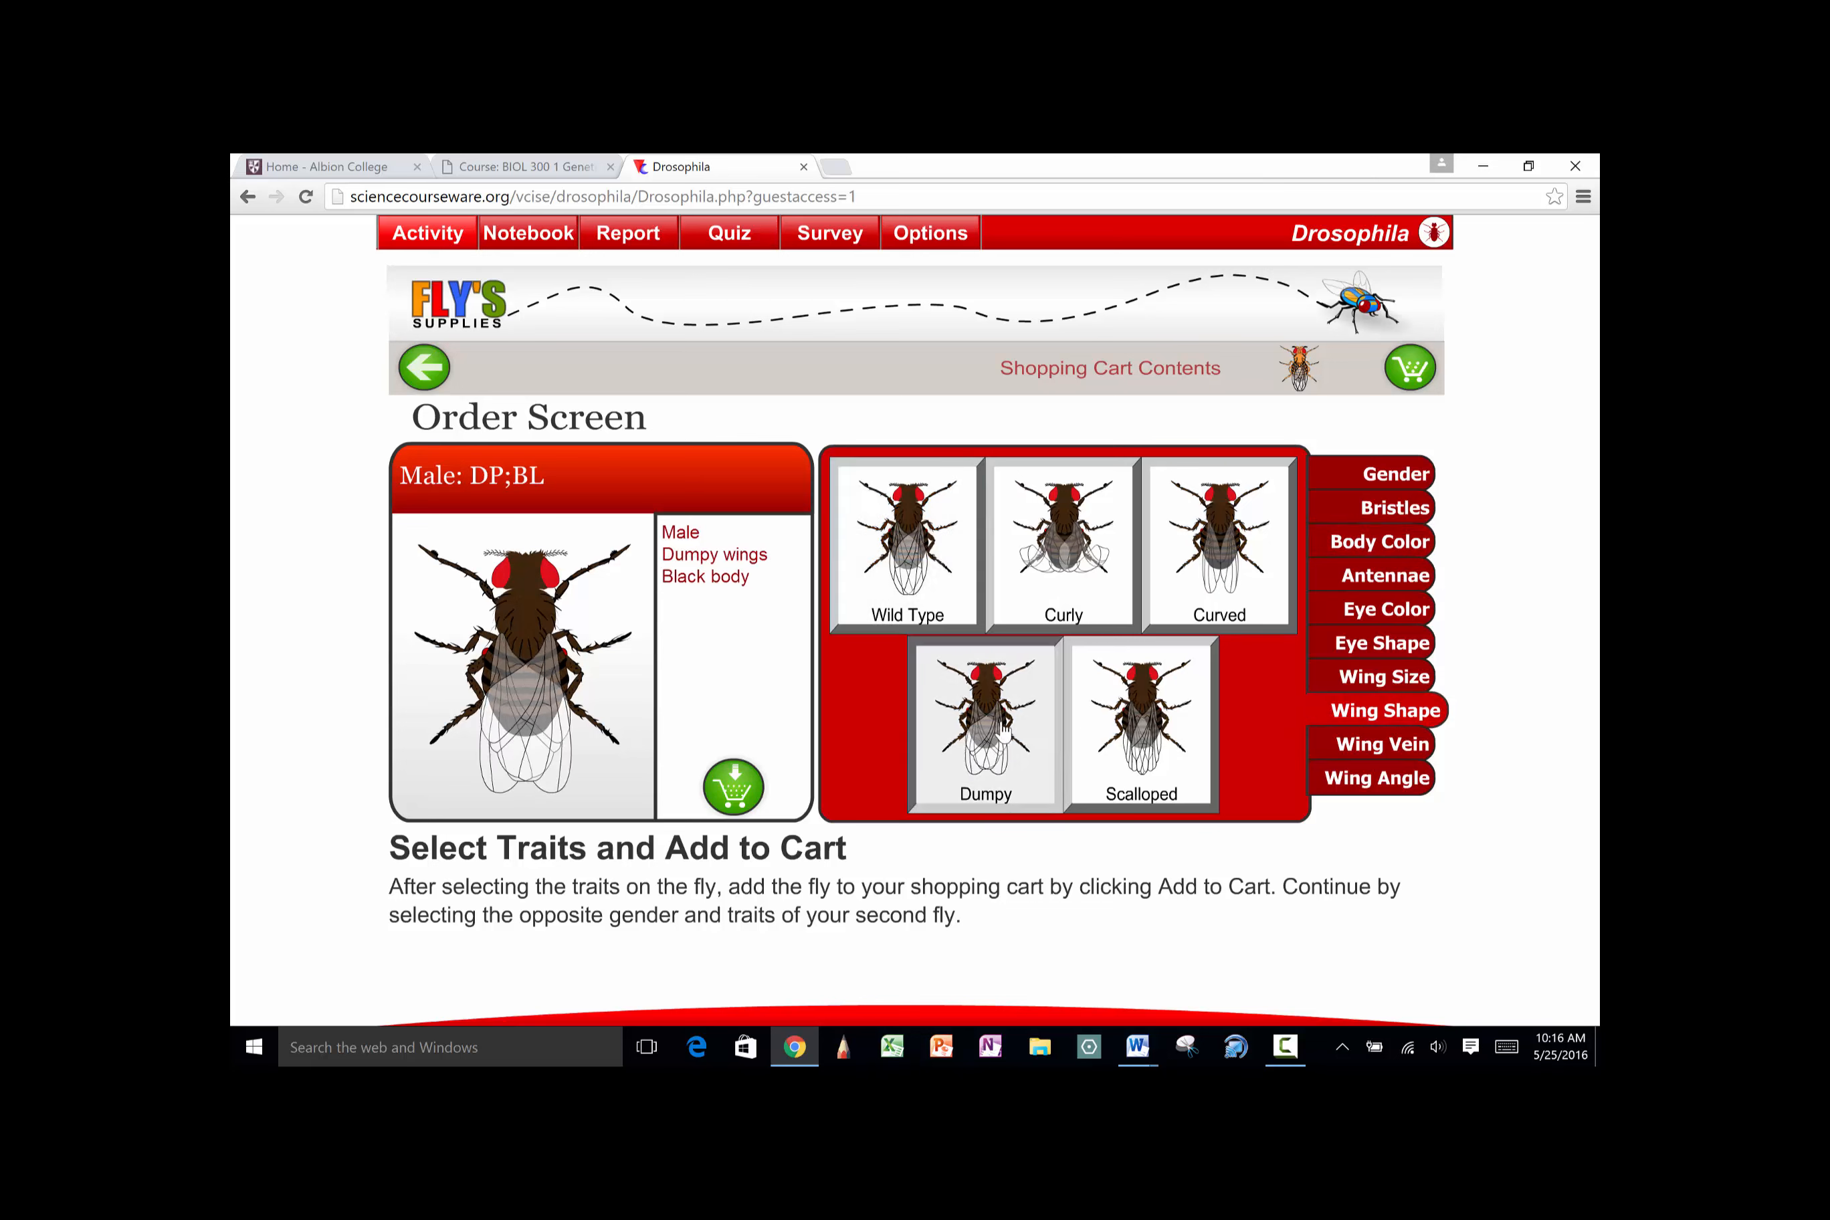
pyautogui.click(737, 788)
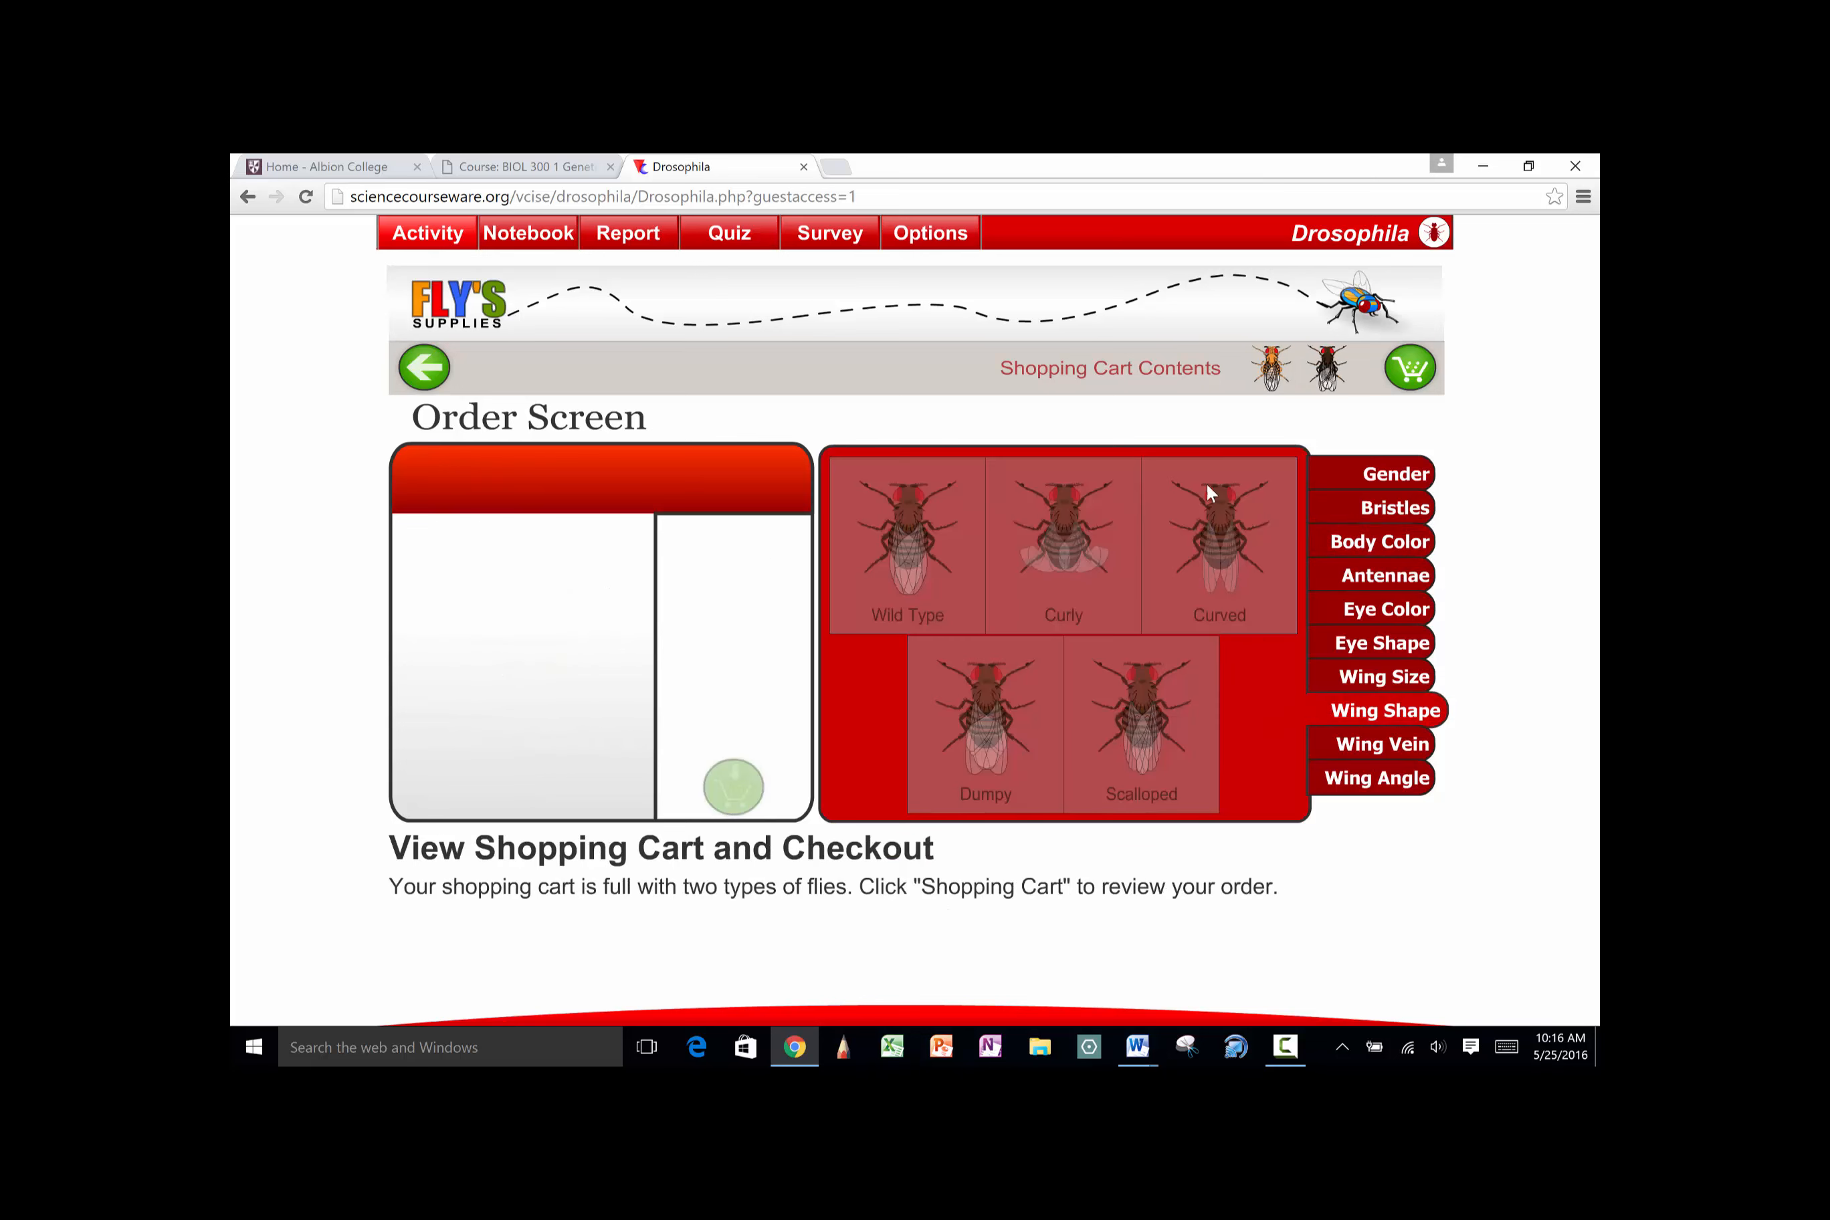
# Check out the order for the wild-type female and dumpy black male, and unpack the delivered flies
pyautogui.click(1410, 368)
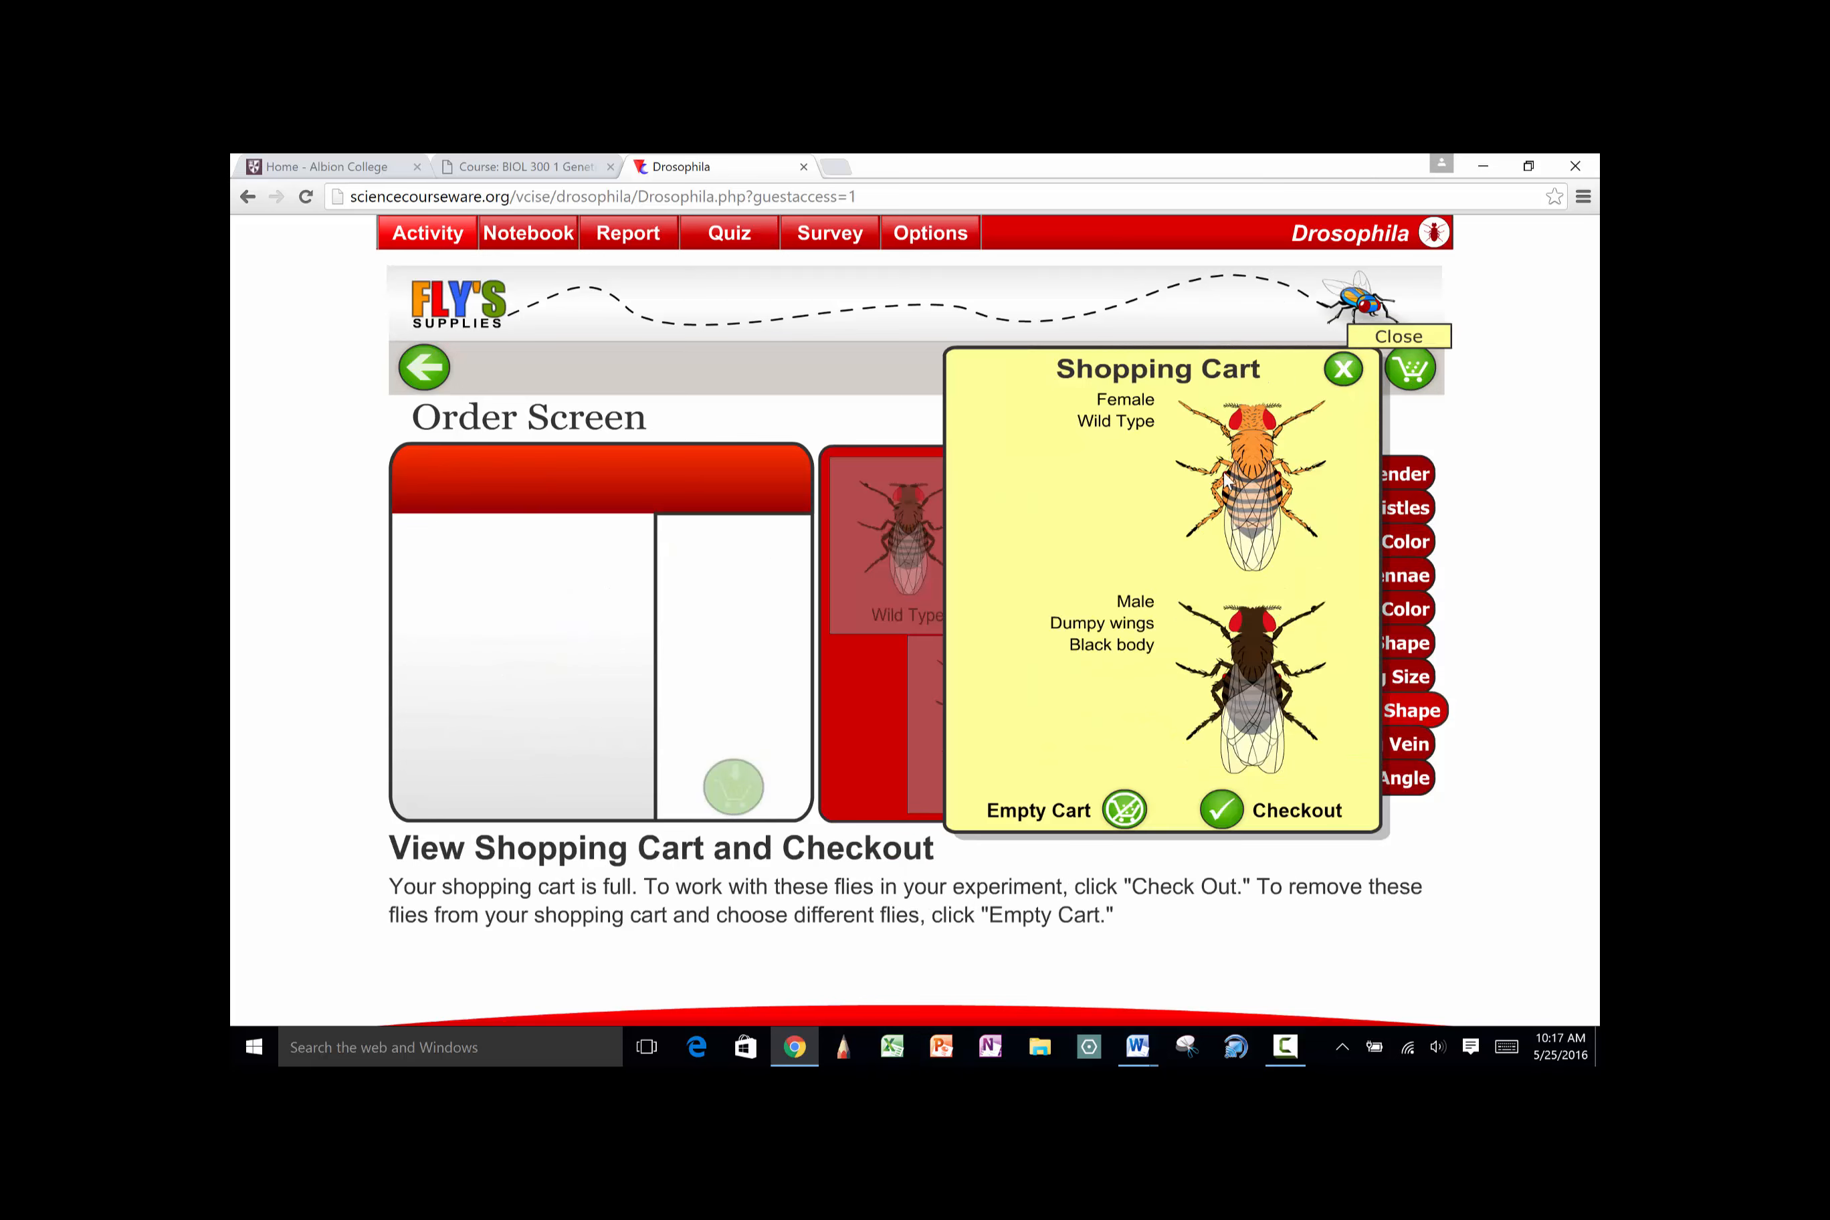
pyautogui.click(1221, 811)
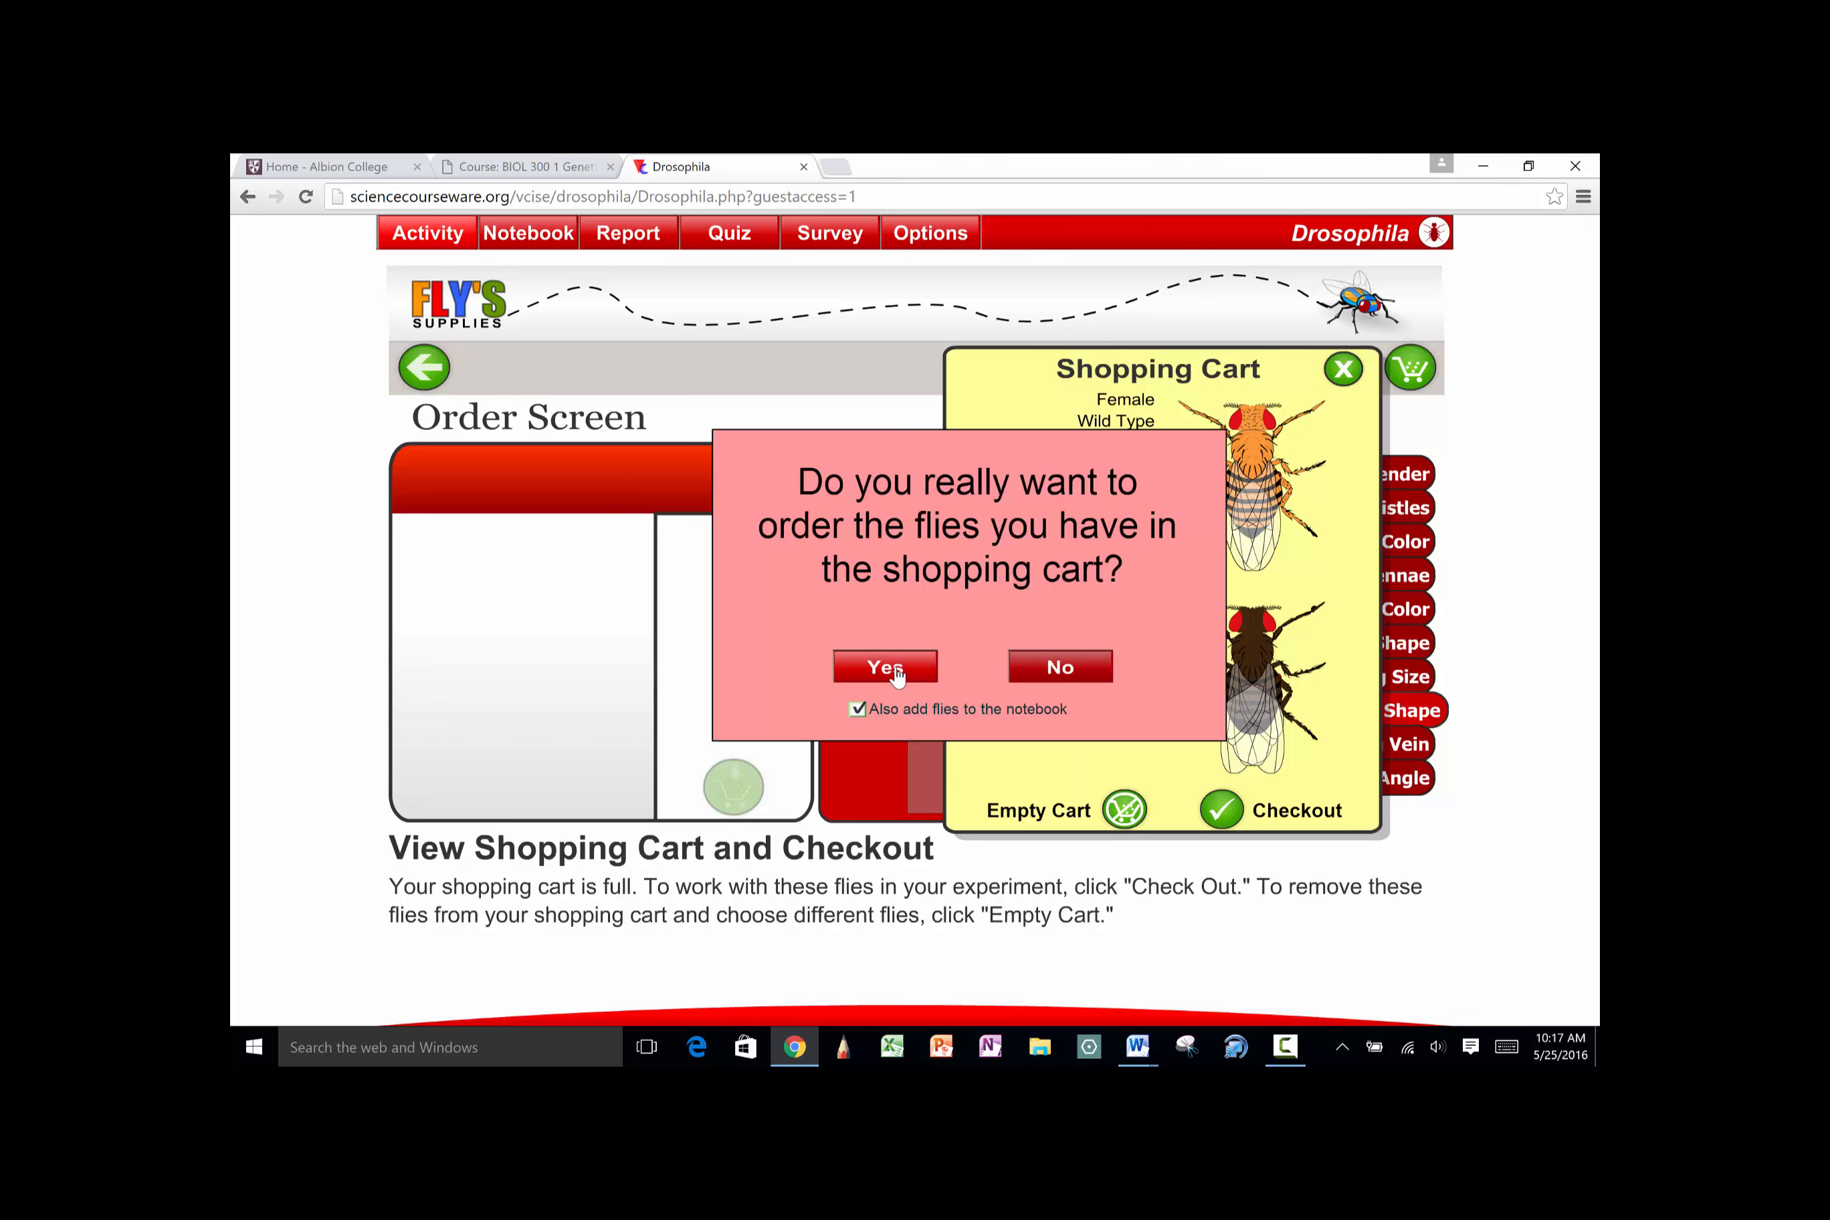
pyautogui.click(896, 671)
pyautogui.click(1098, 645)
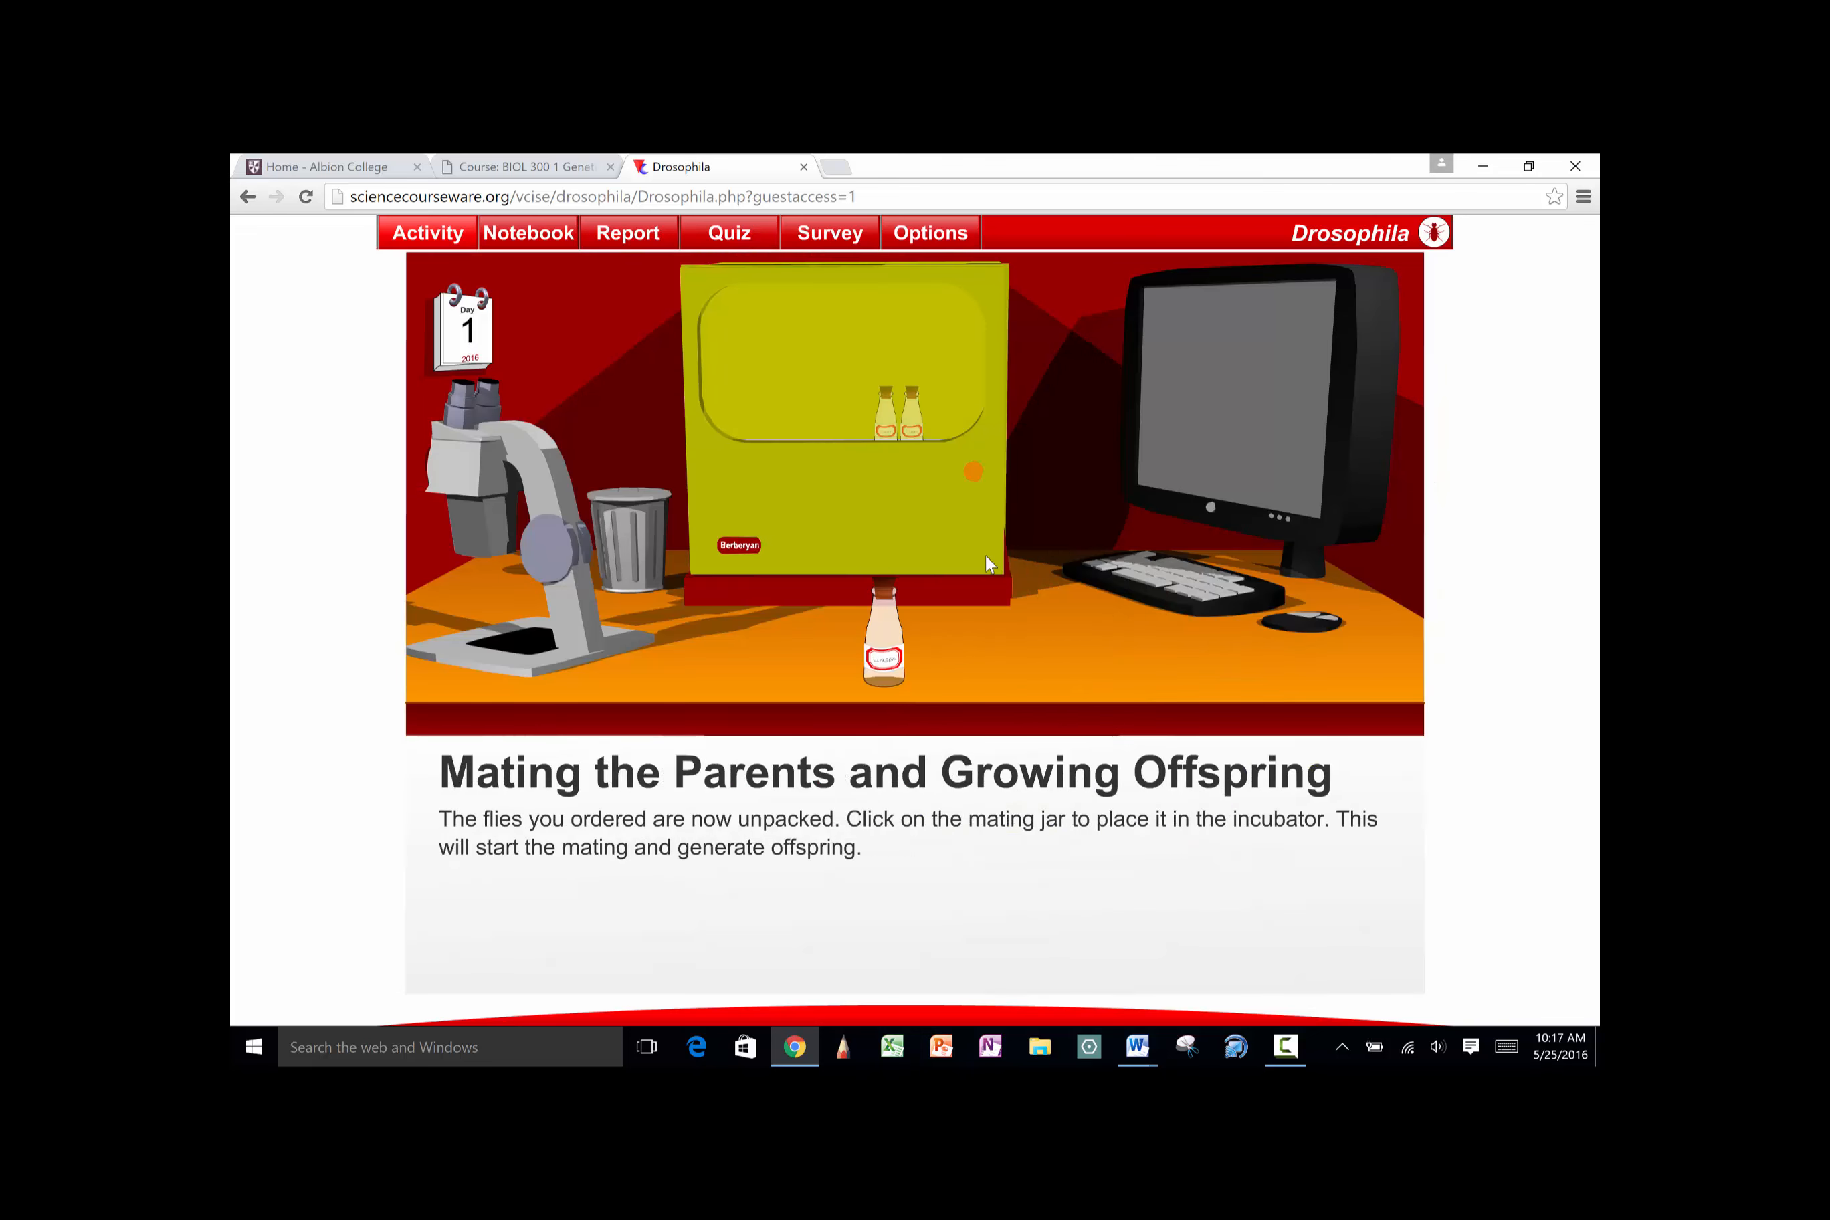
# Mate the wild-type female with the dumpy black male in the incubator, and place the offspring under the microscope
pyautogui.click(882, 654)
pyautogui.click(883, 551)
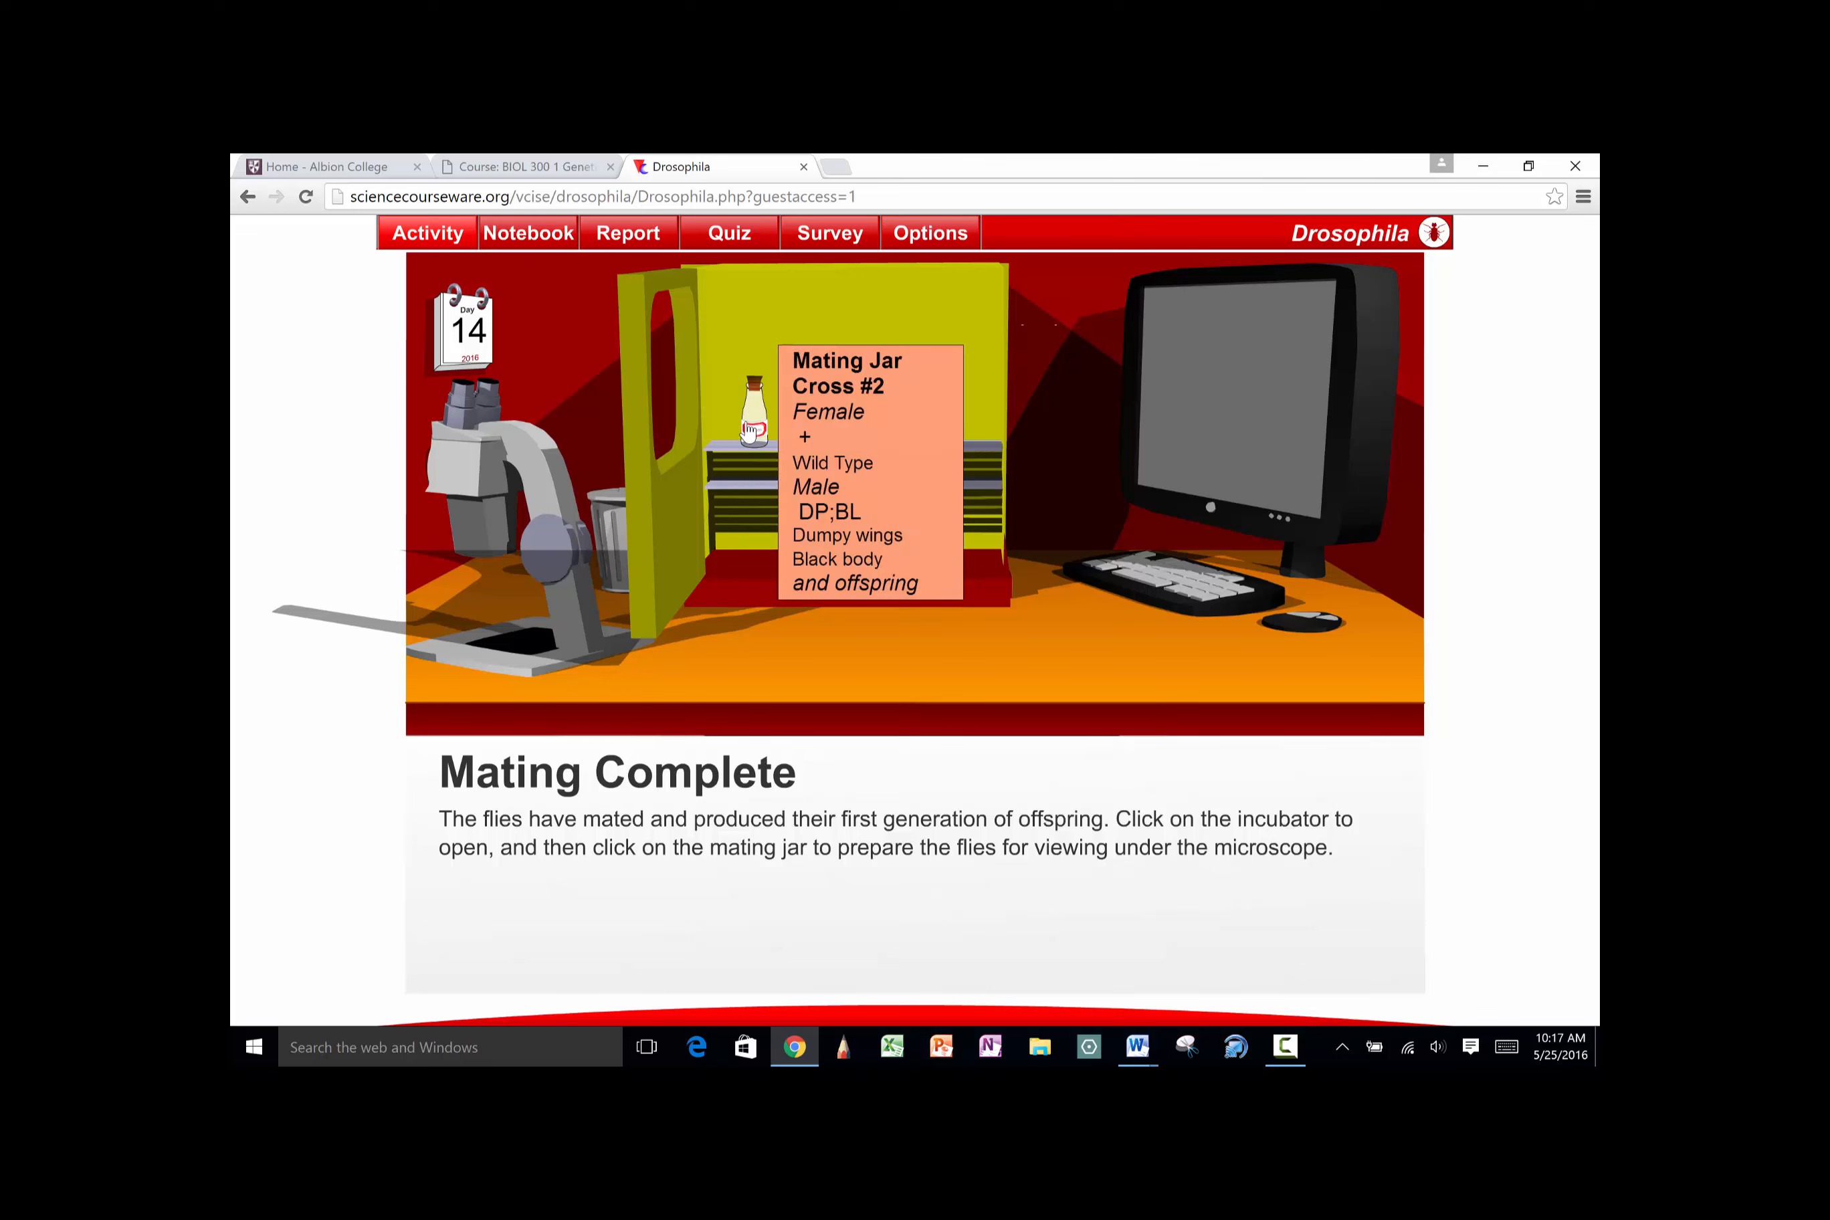
pyautogui.click(754, 425)
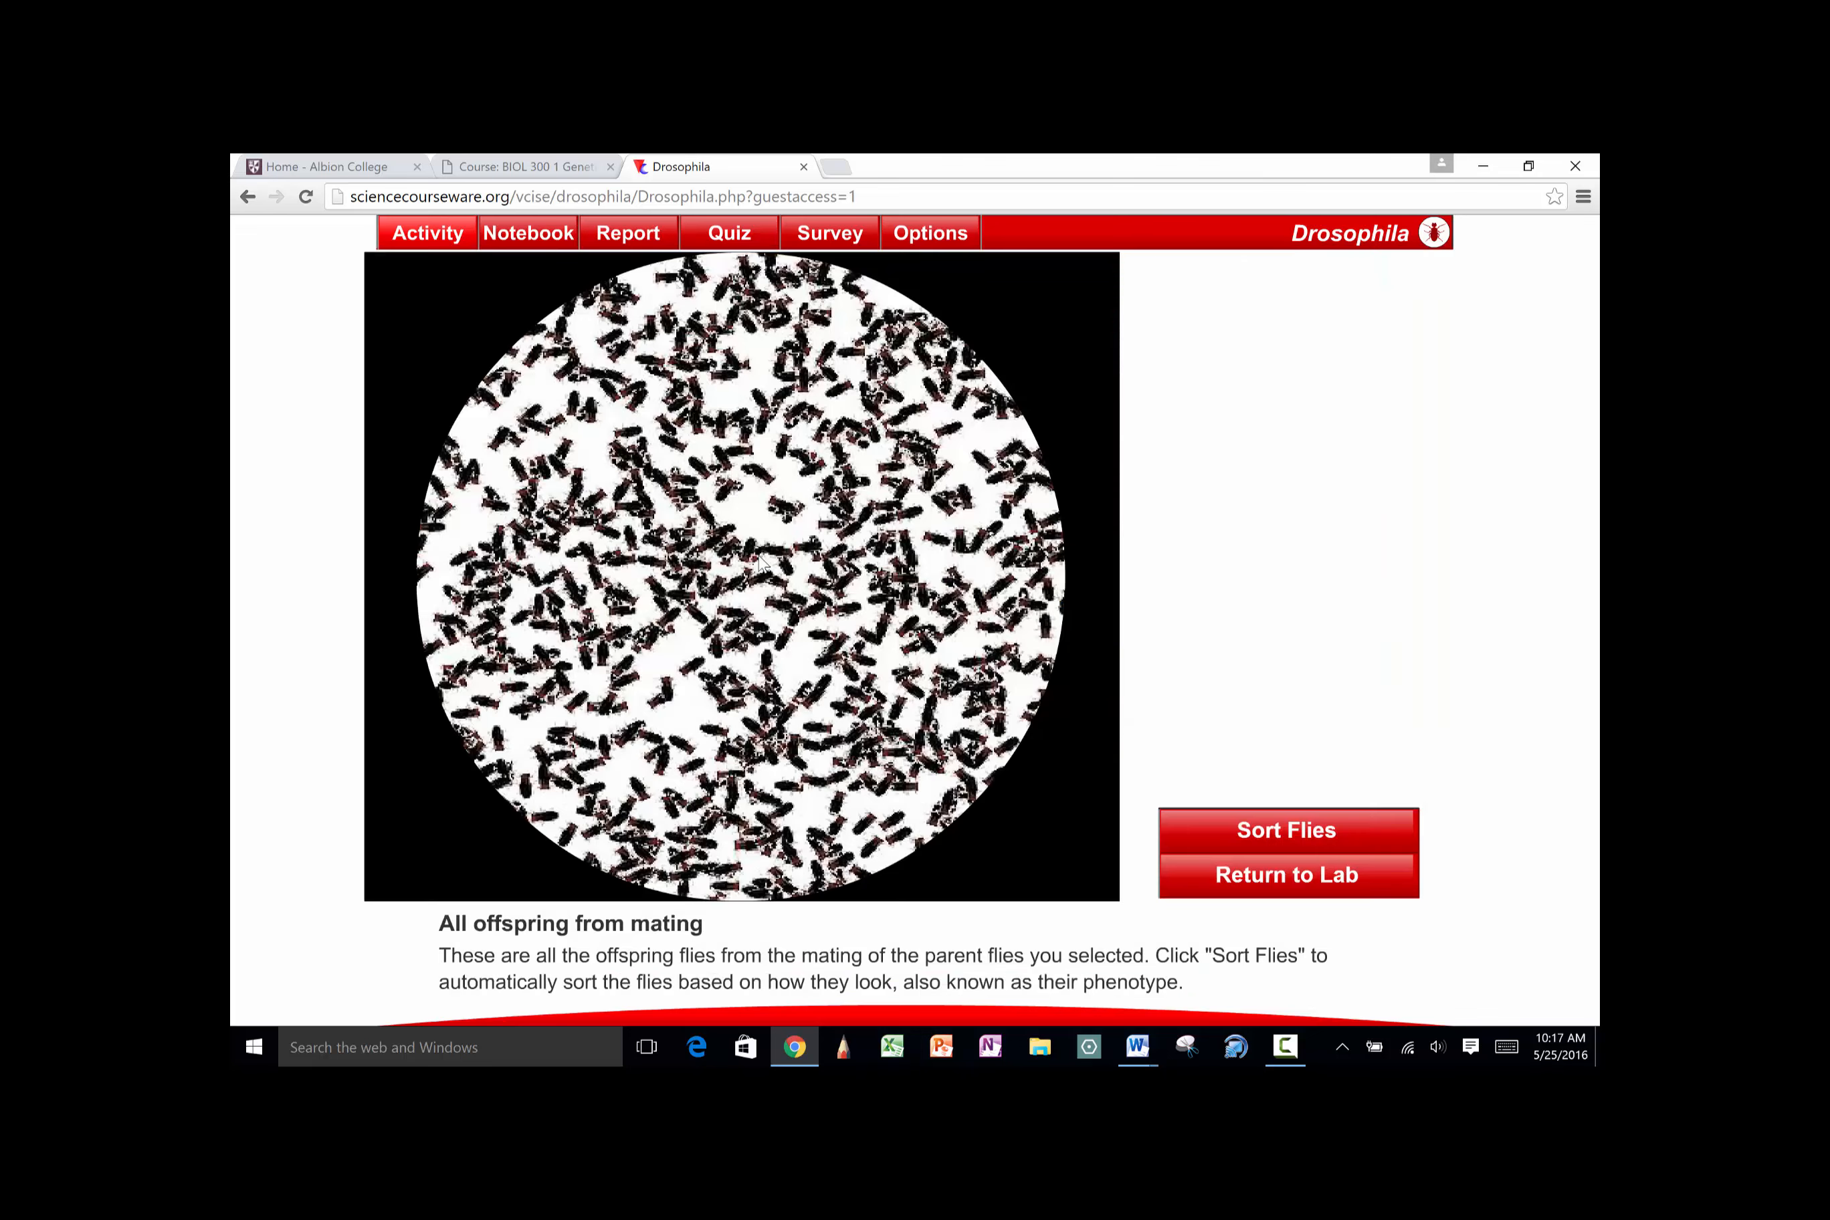
# Sort the offspring by phenotype and inspect the details of the left-hand pile
pyautogui.click(1230, 830)
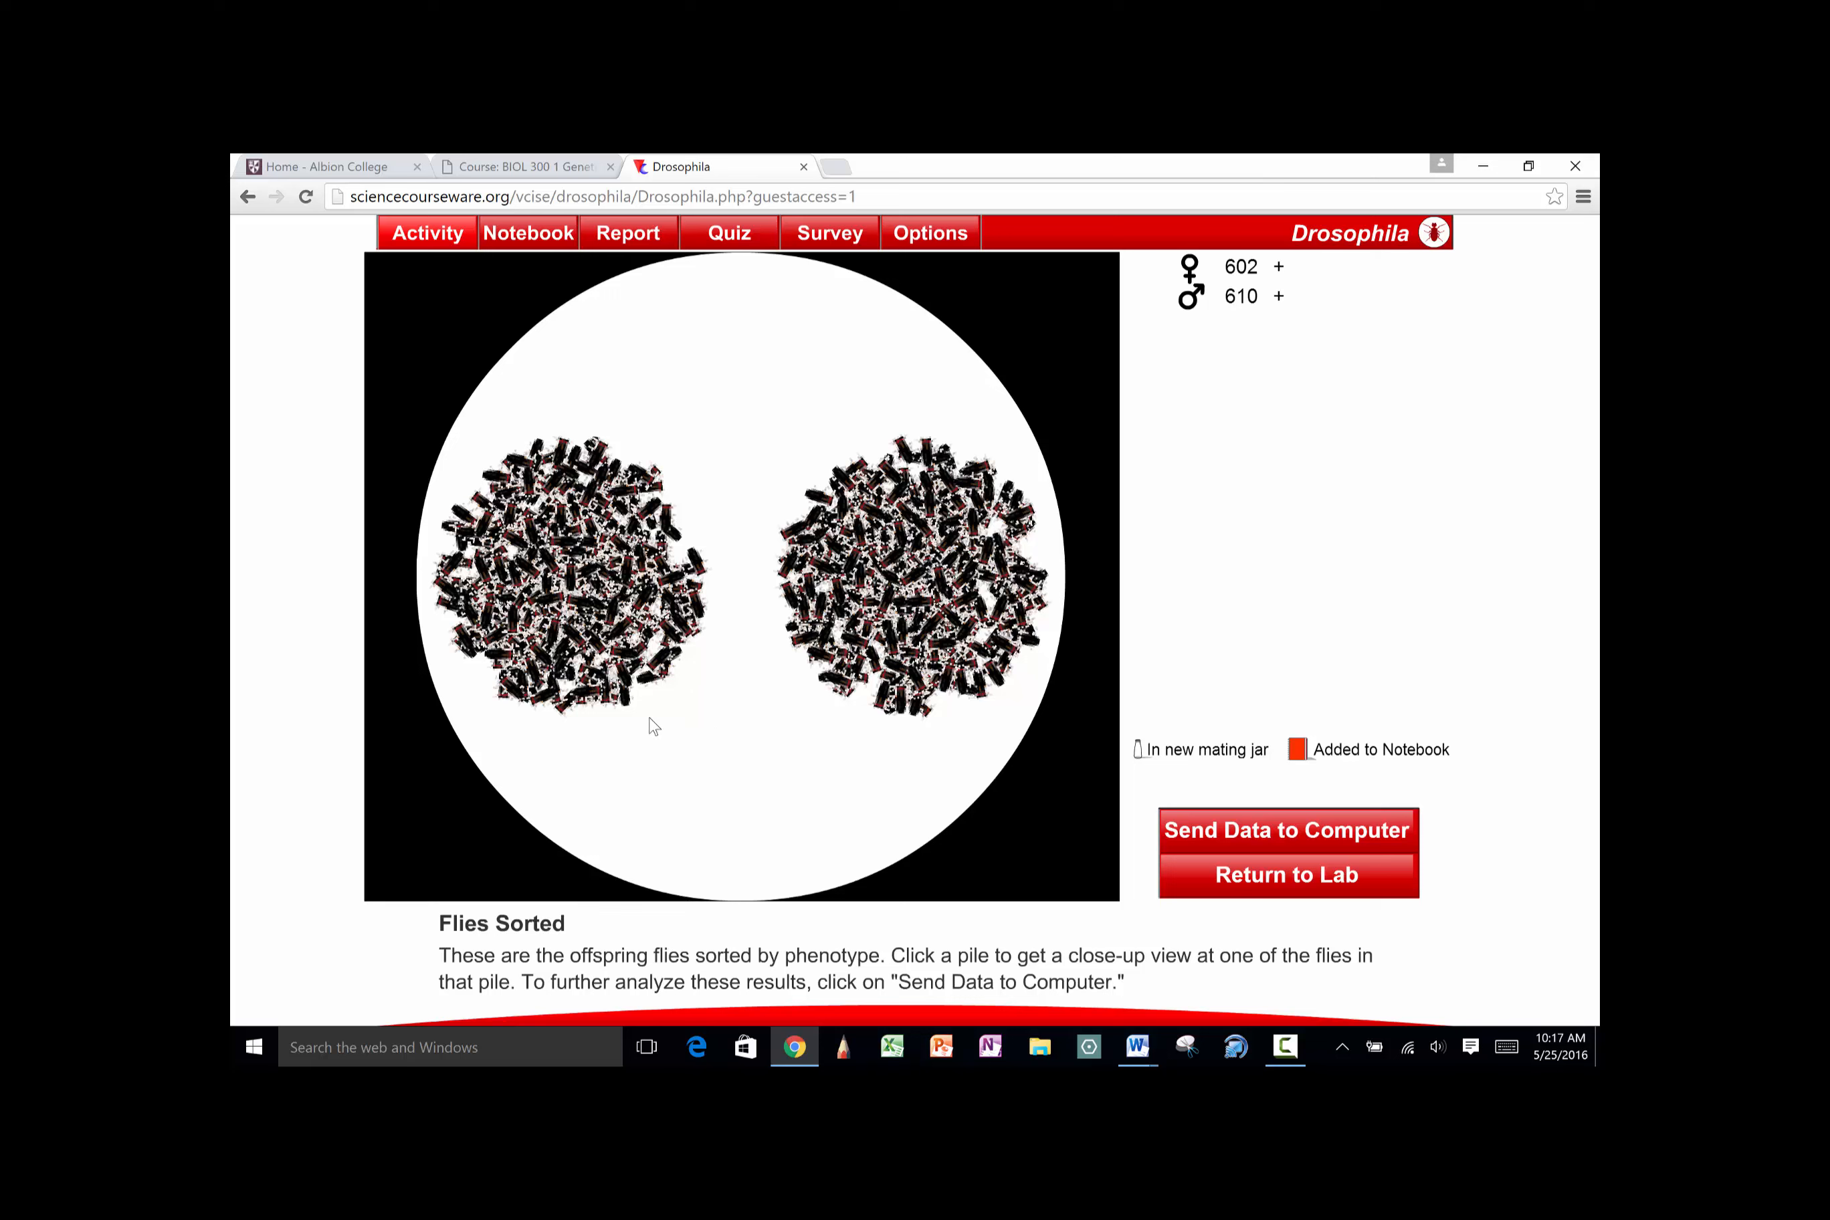
pyautogui.moveTo(635, 647)
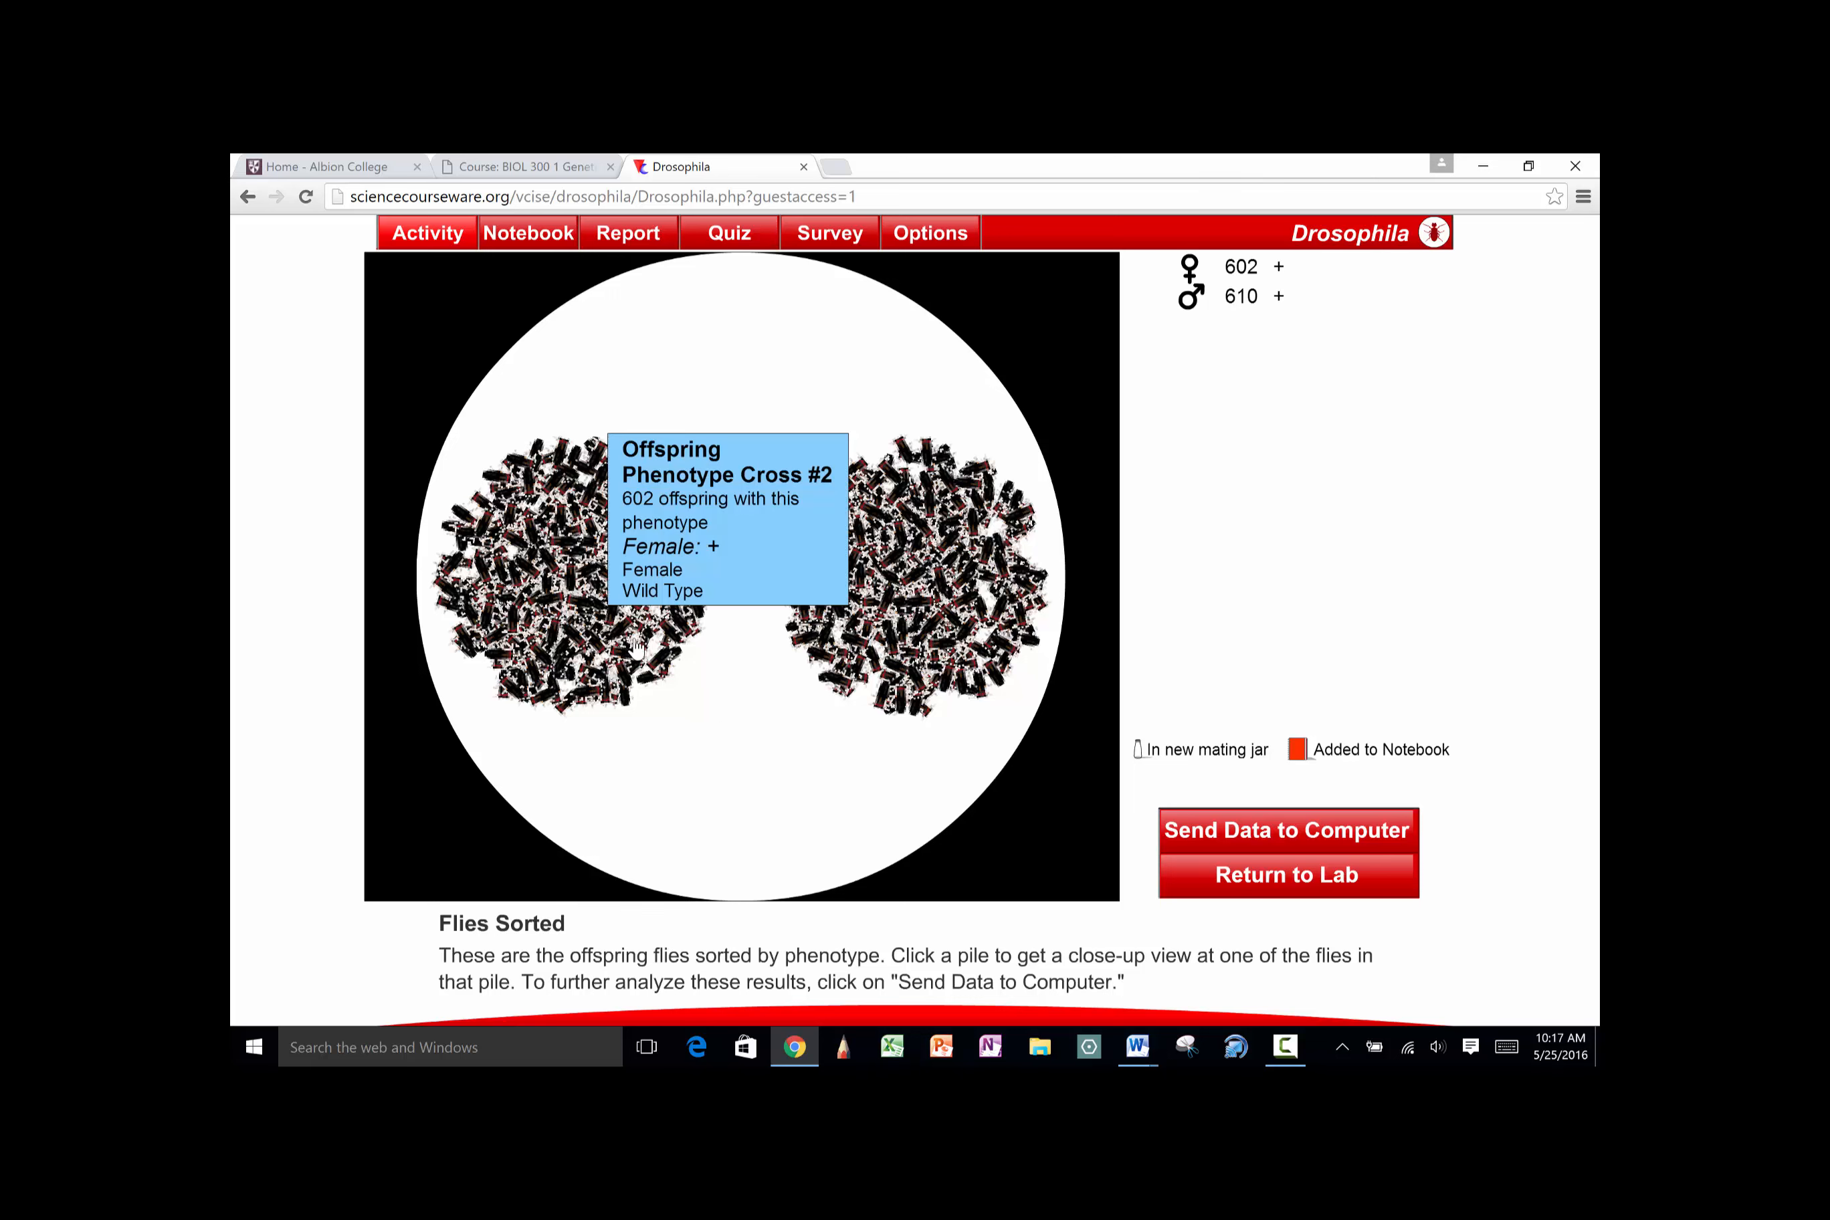
# Add a wild-type female offspring from cross #2 to the new mating jar and zoom back out to the sorted flies
pyautogui.click(591, 634)
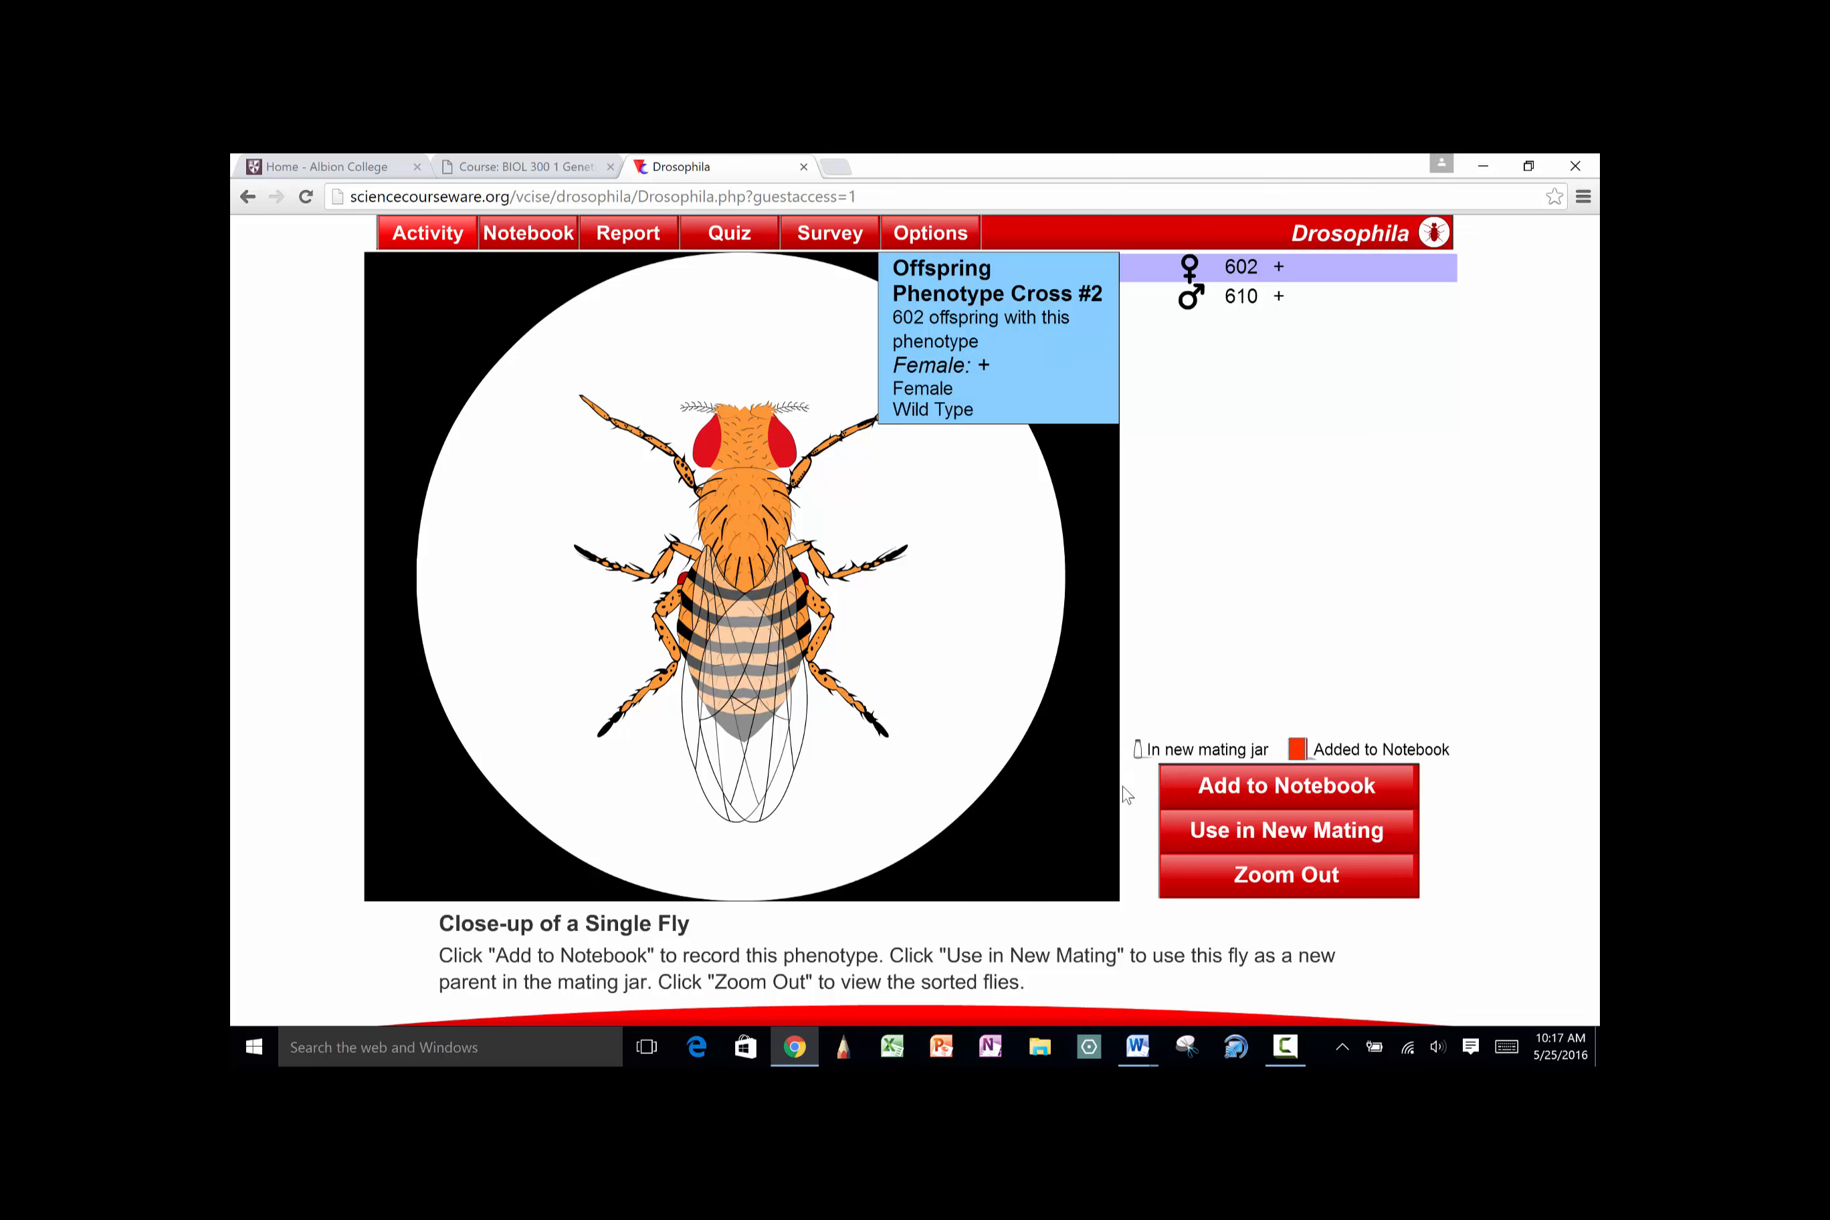
pyautogui.click(1222, 830)
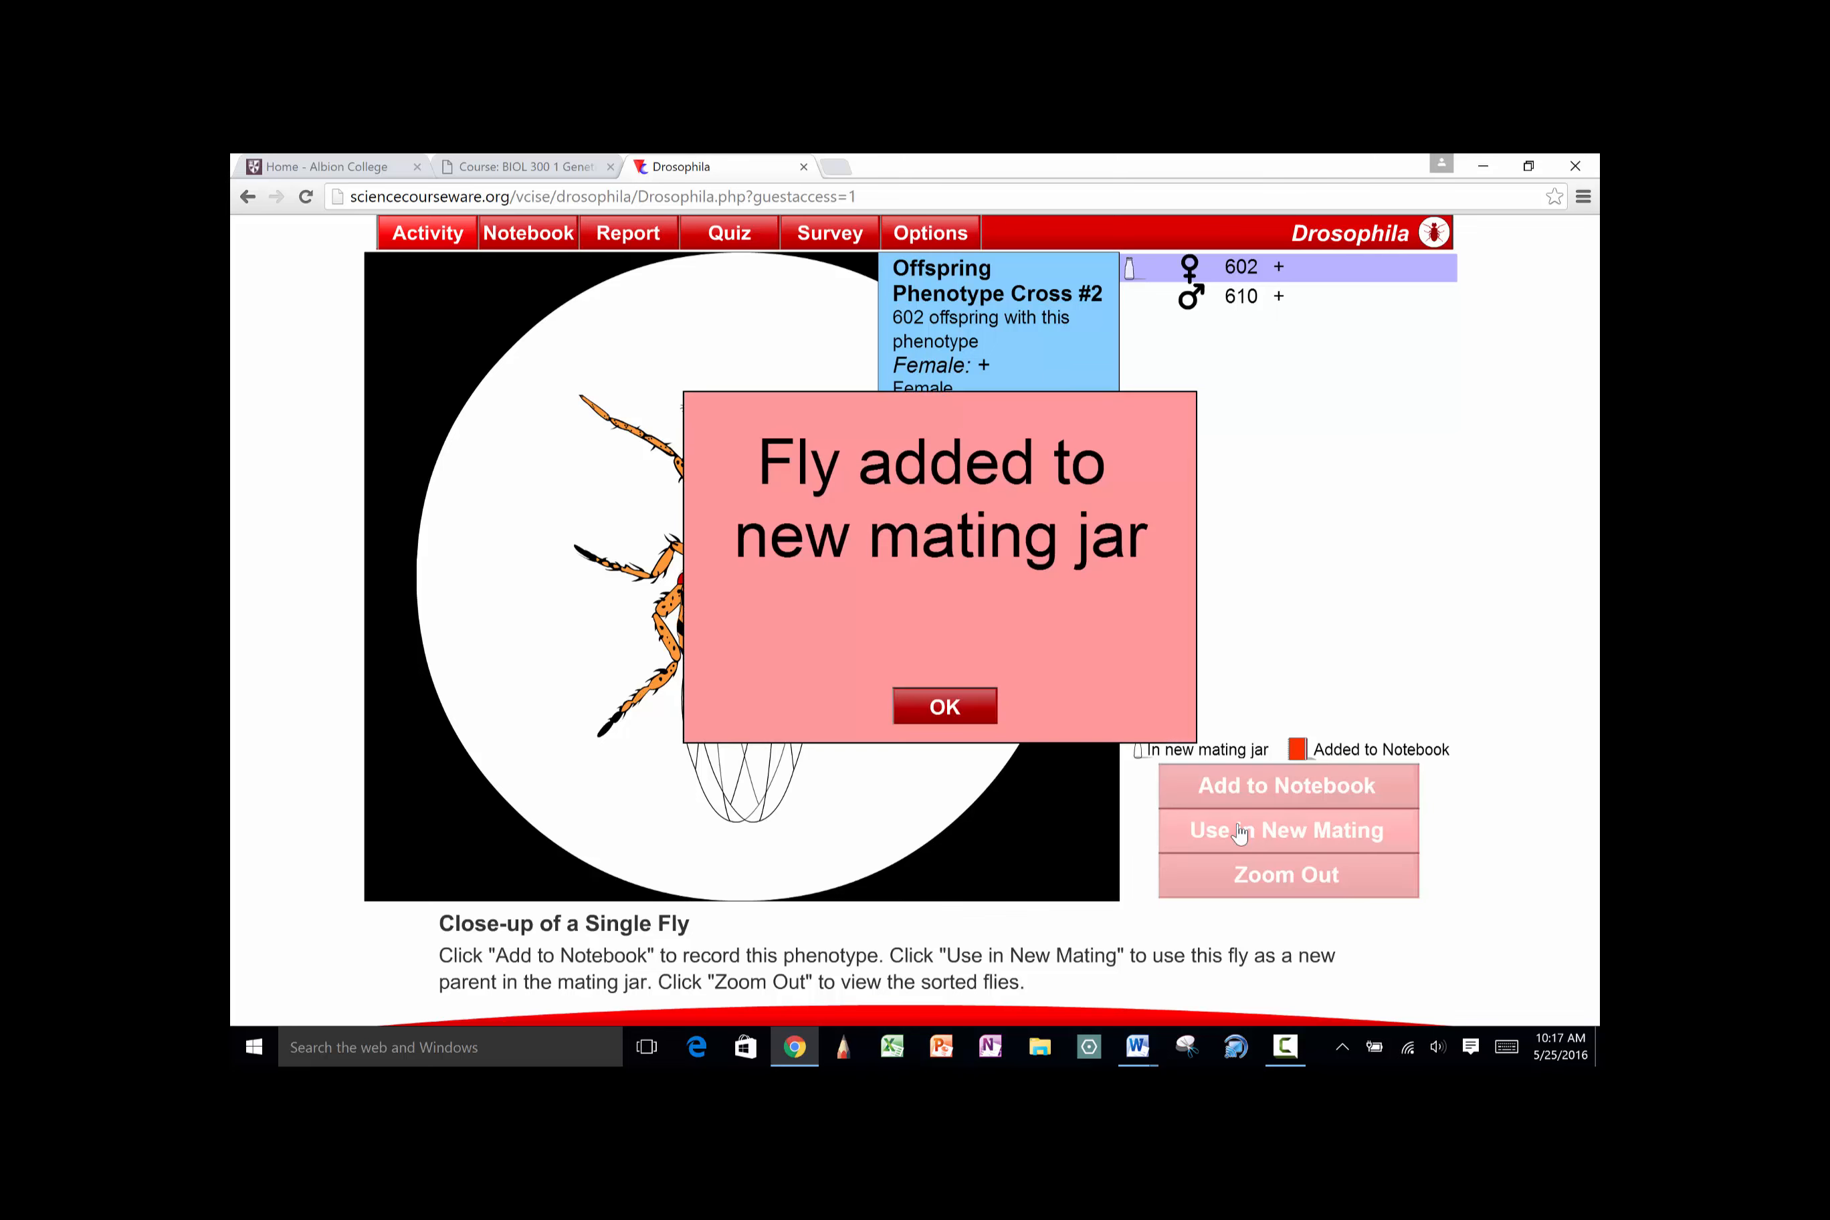
pyautogui.click(955, 709)
pyautogui.click(1256, 888)
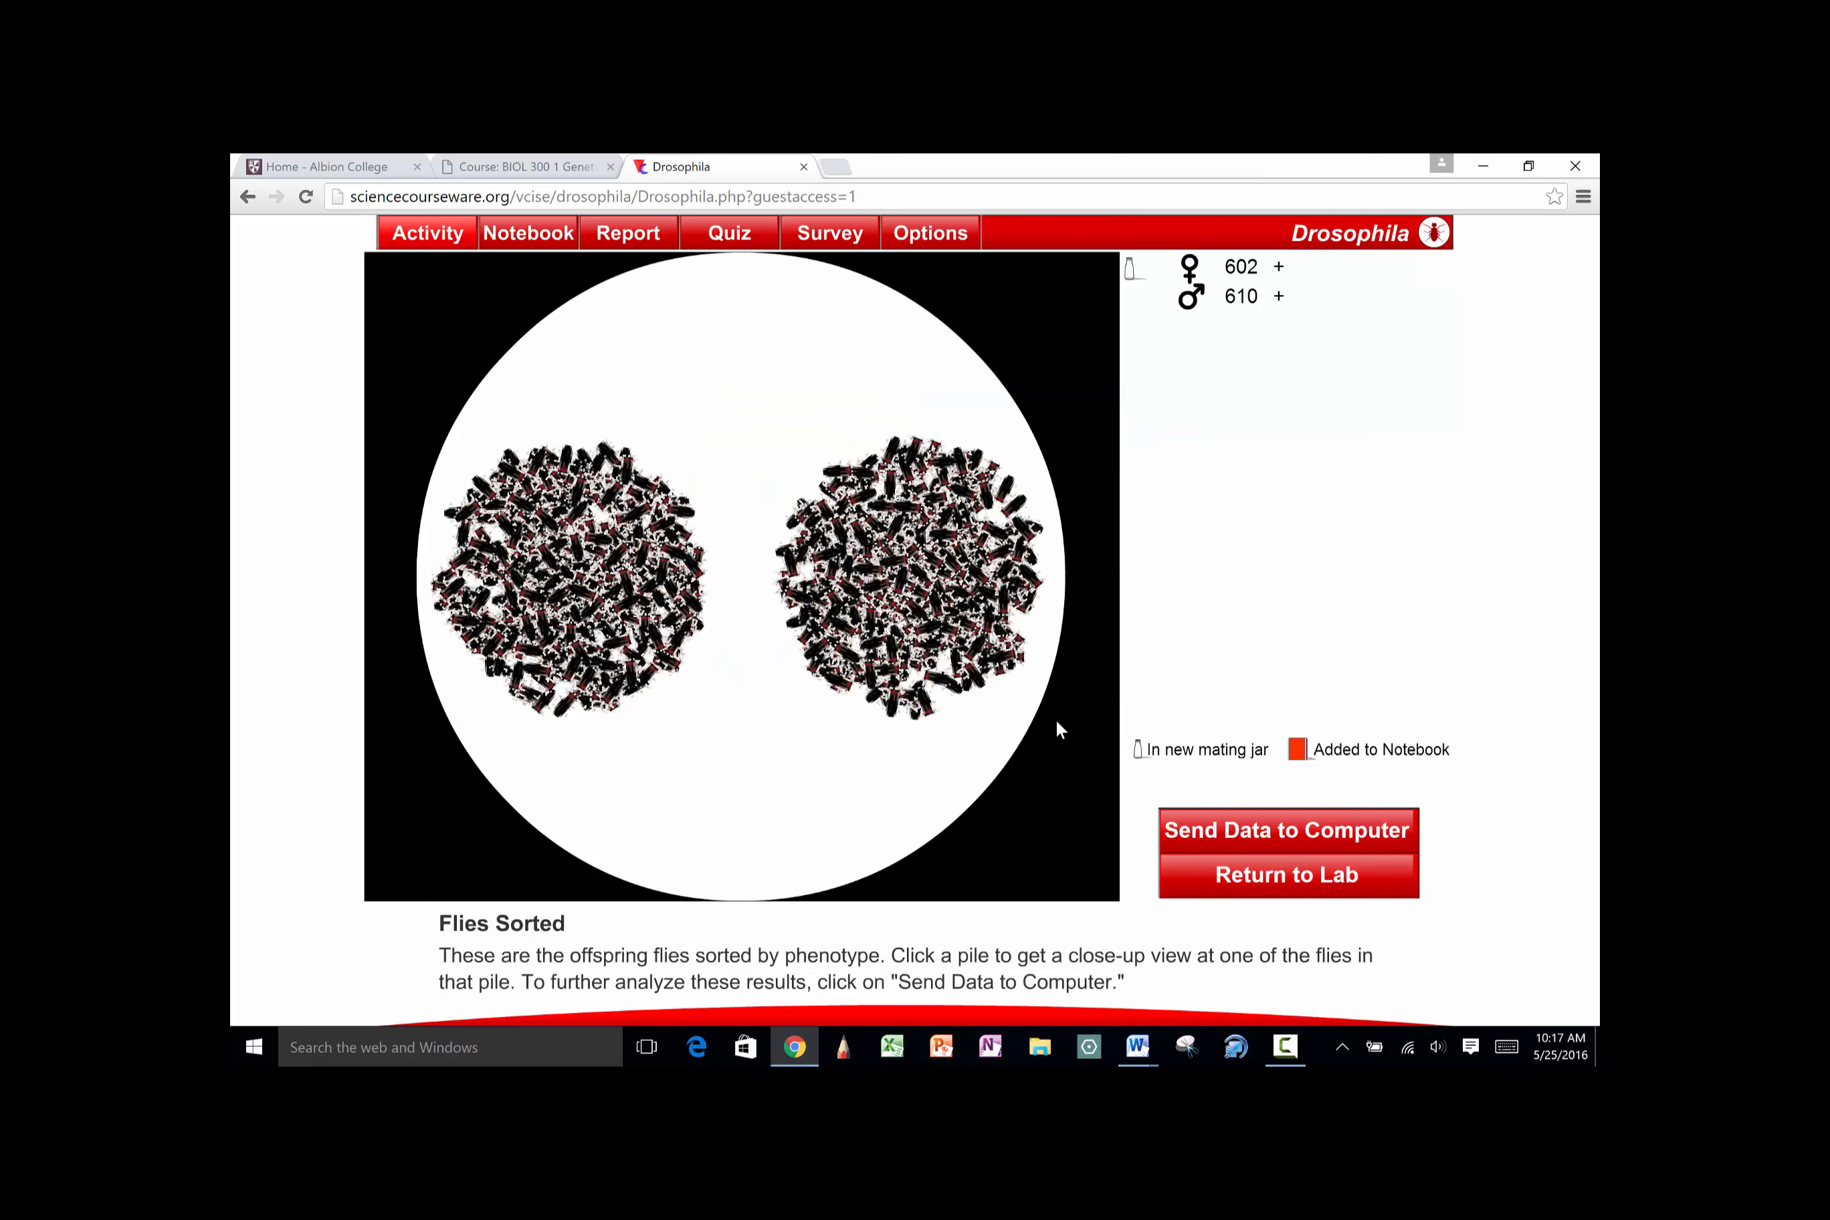
# Return to the lab and add the dumpy-winged, black-bodied male parent of cross #2 from the incubator to the mating jar
pyautogui.moveTo(953, 676)
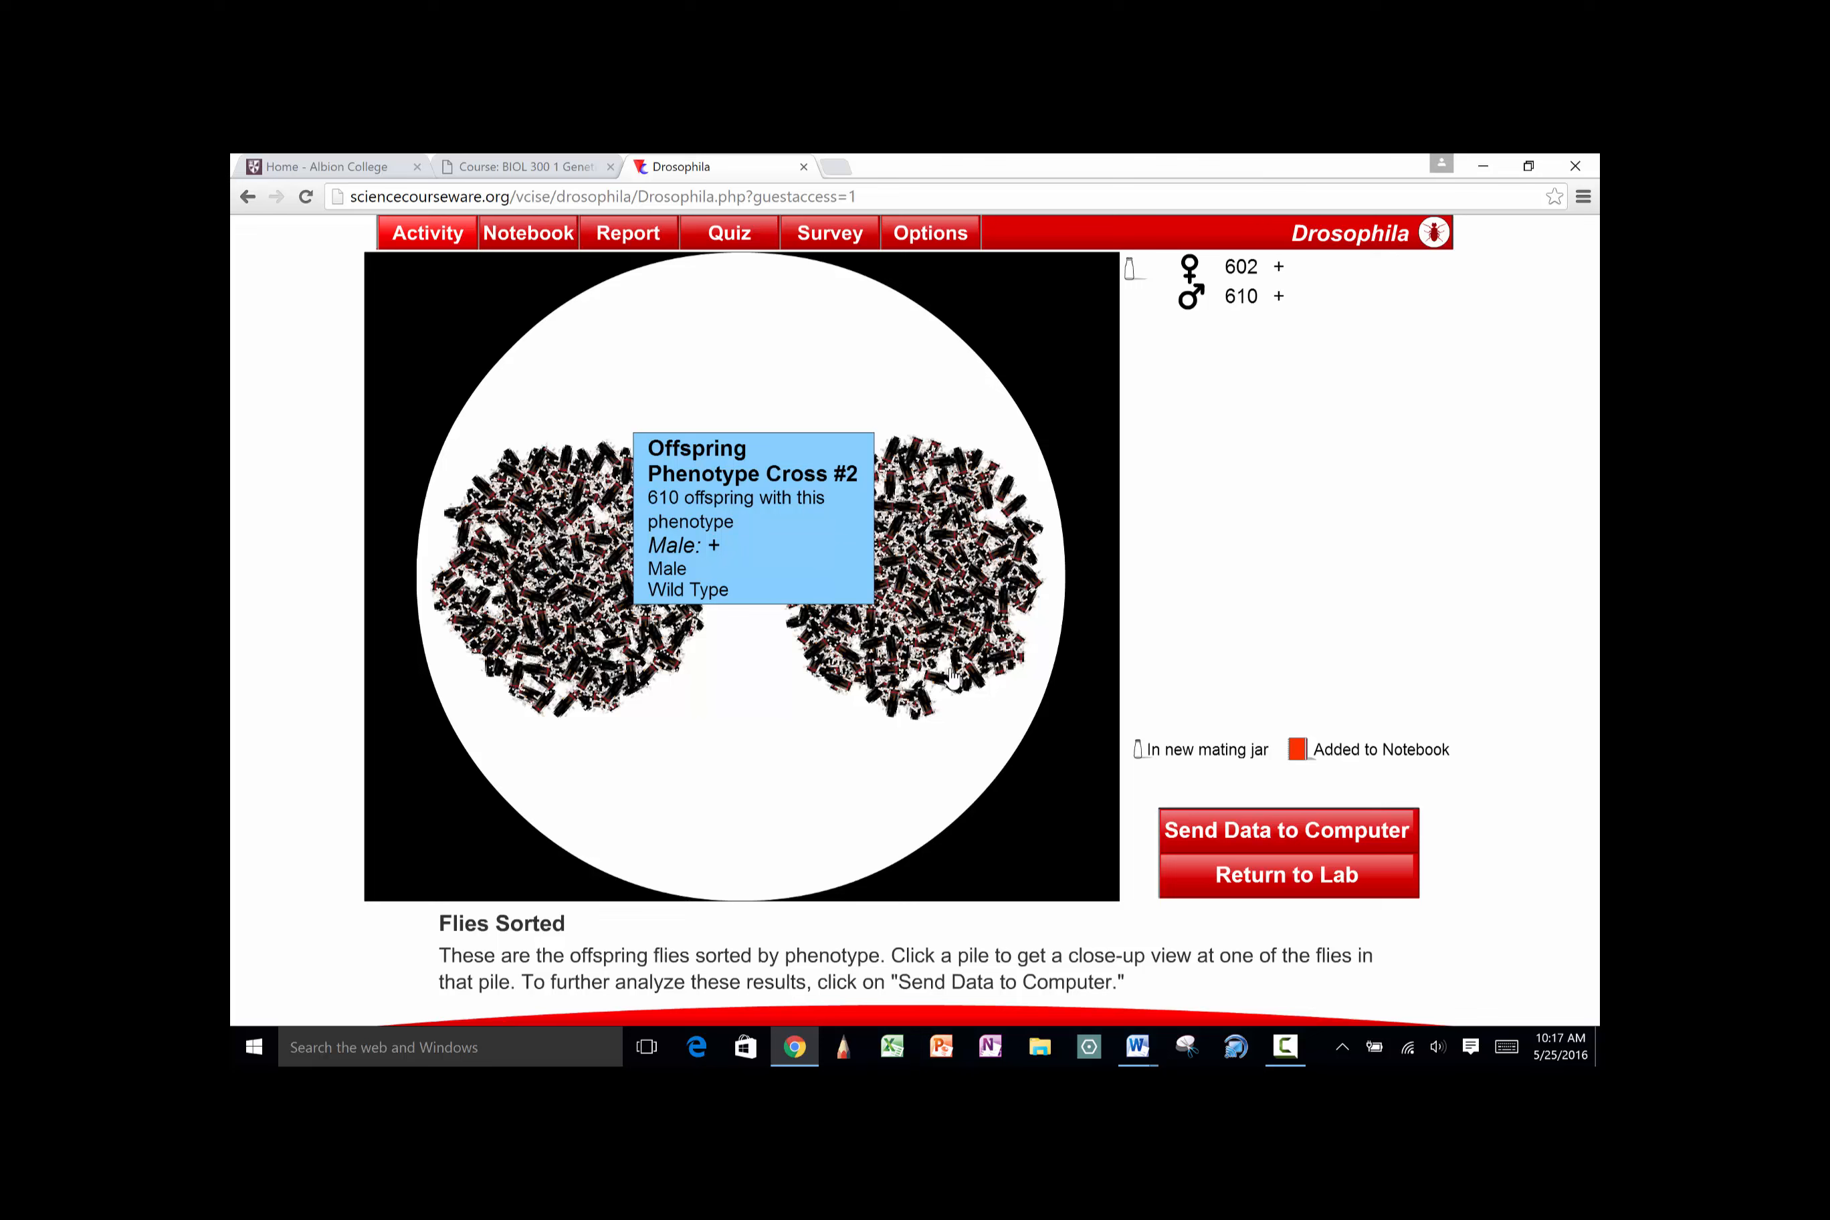
pyautogui.click(1252, 873)
pyautogui.click(943, 513)
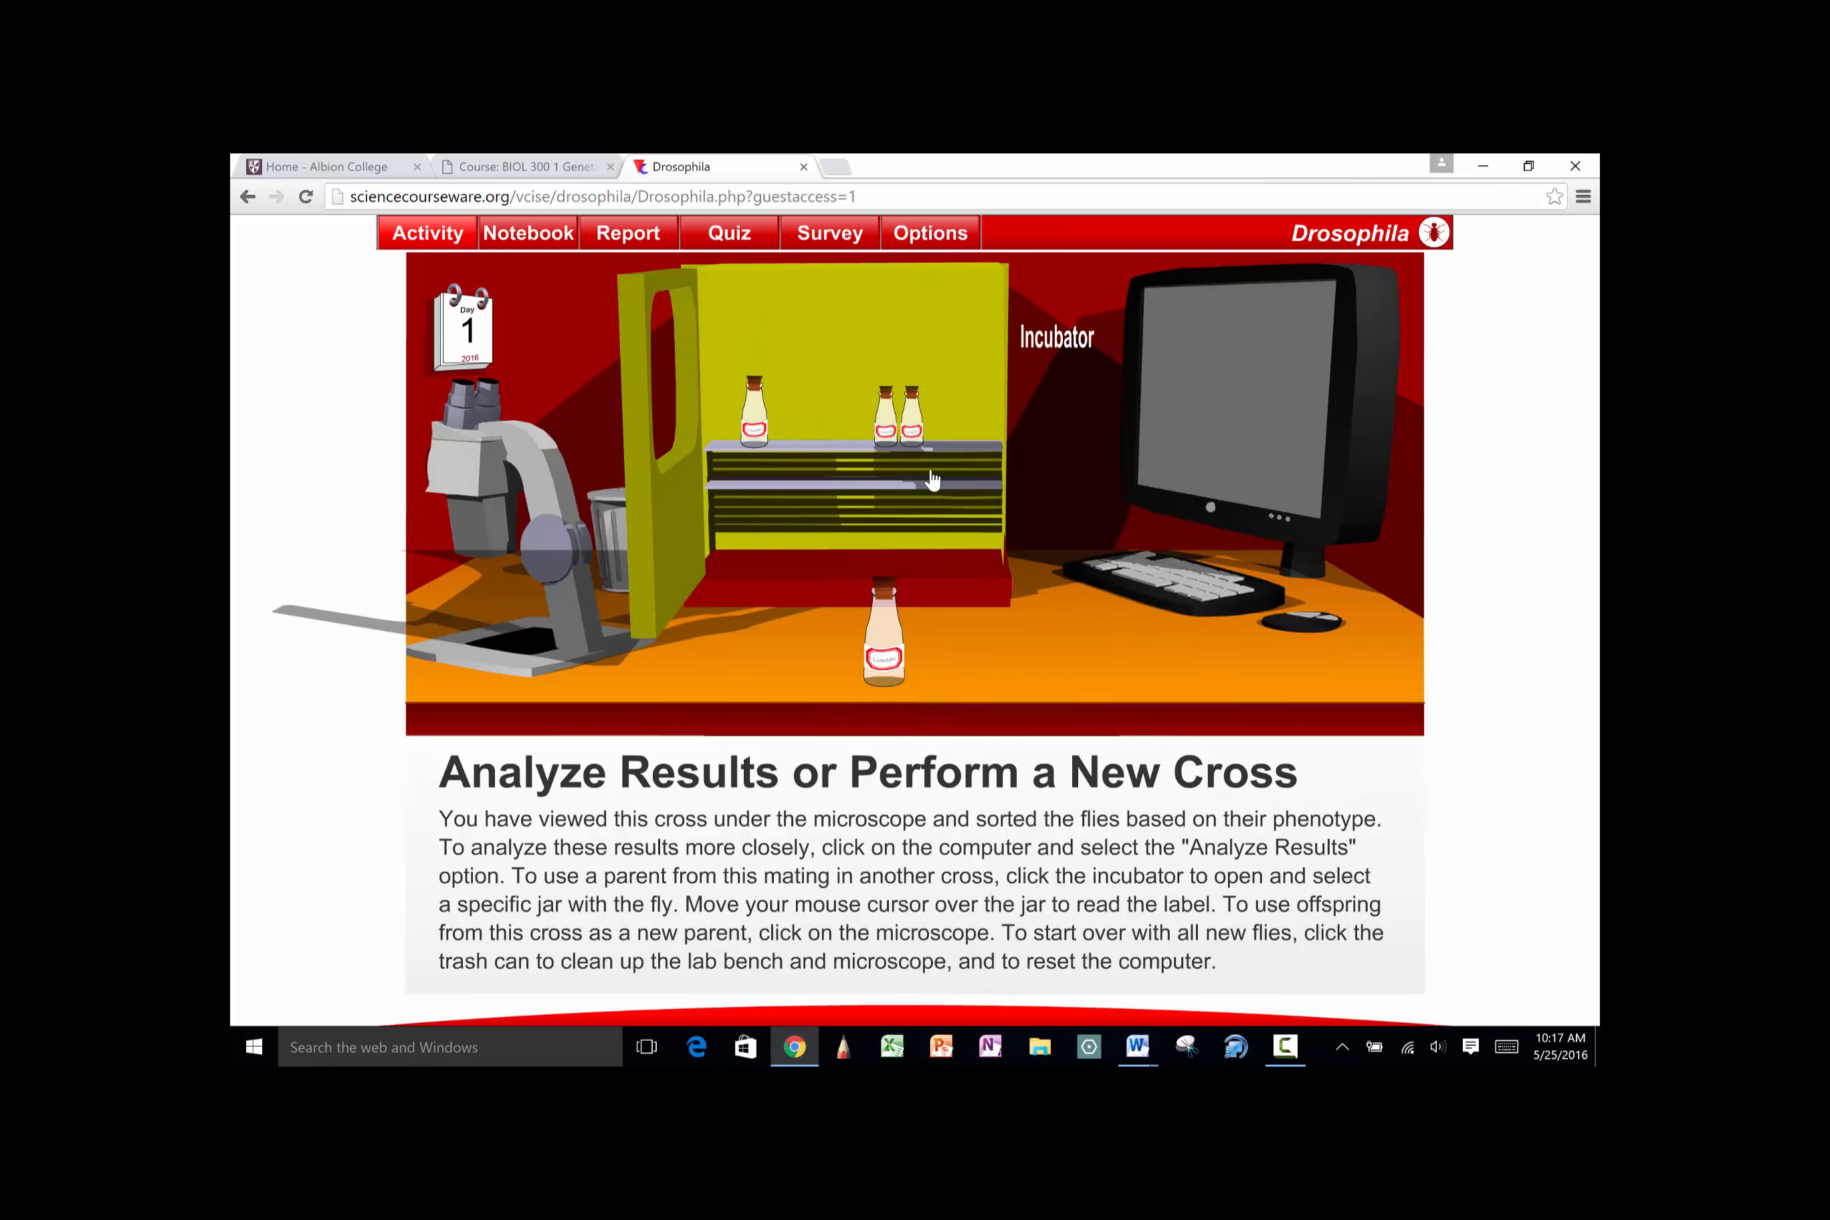
pyautogui.moveTo(916, 429)
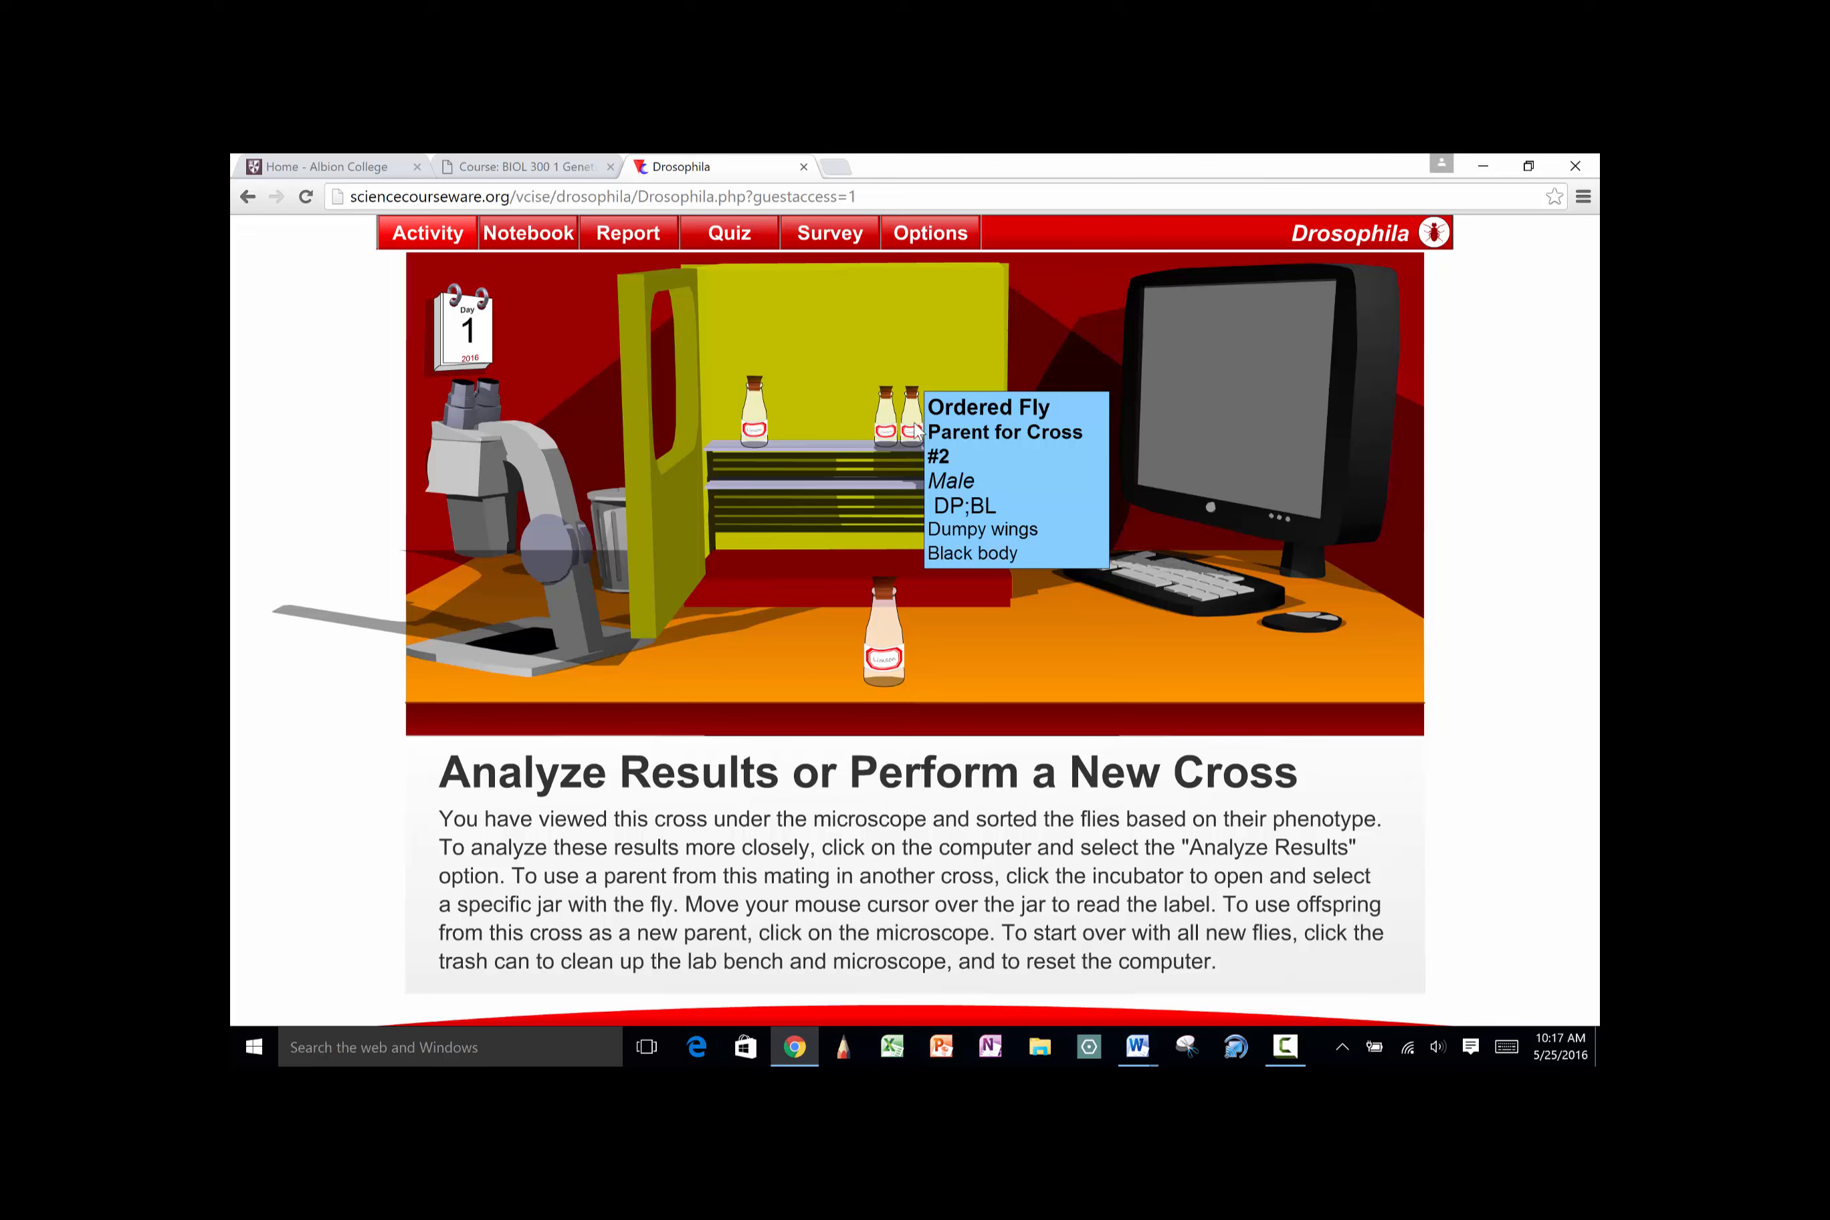
pyautogui.click(914, 428)
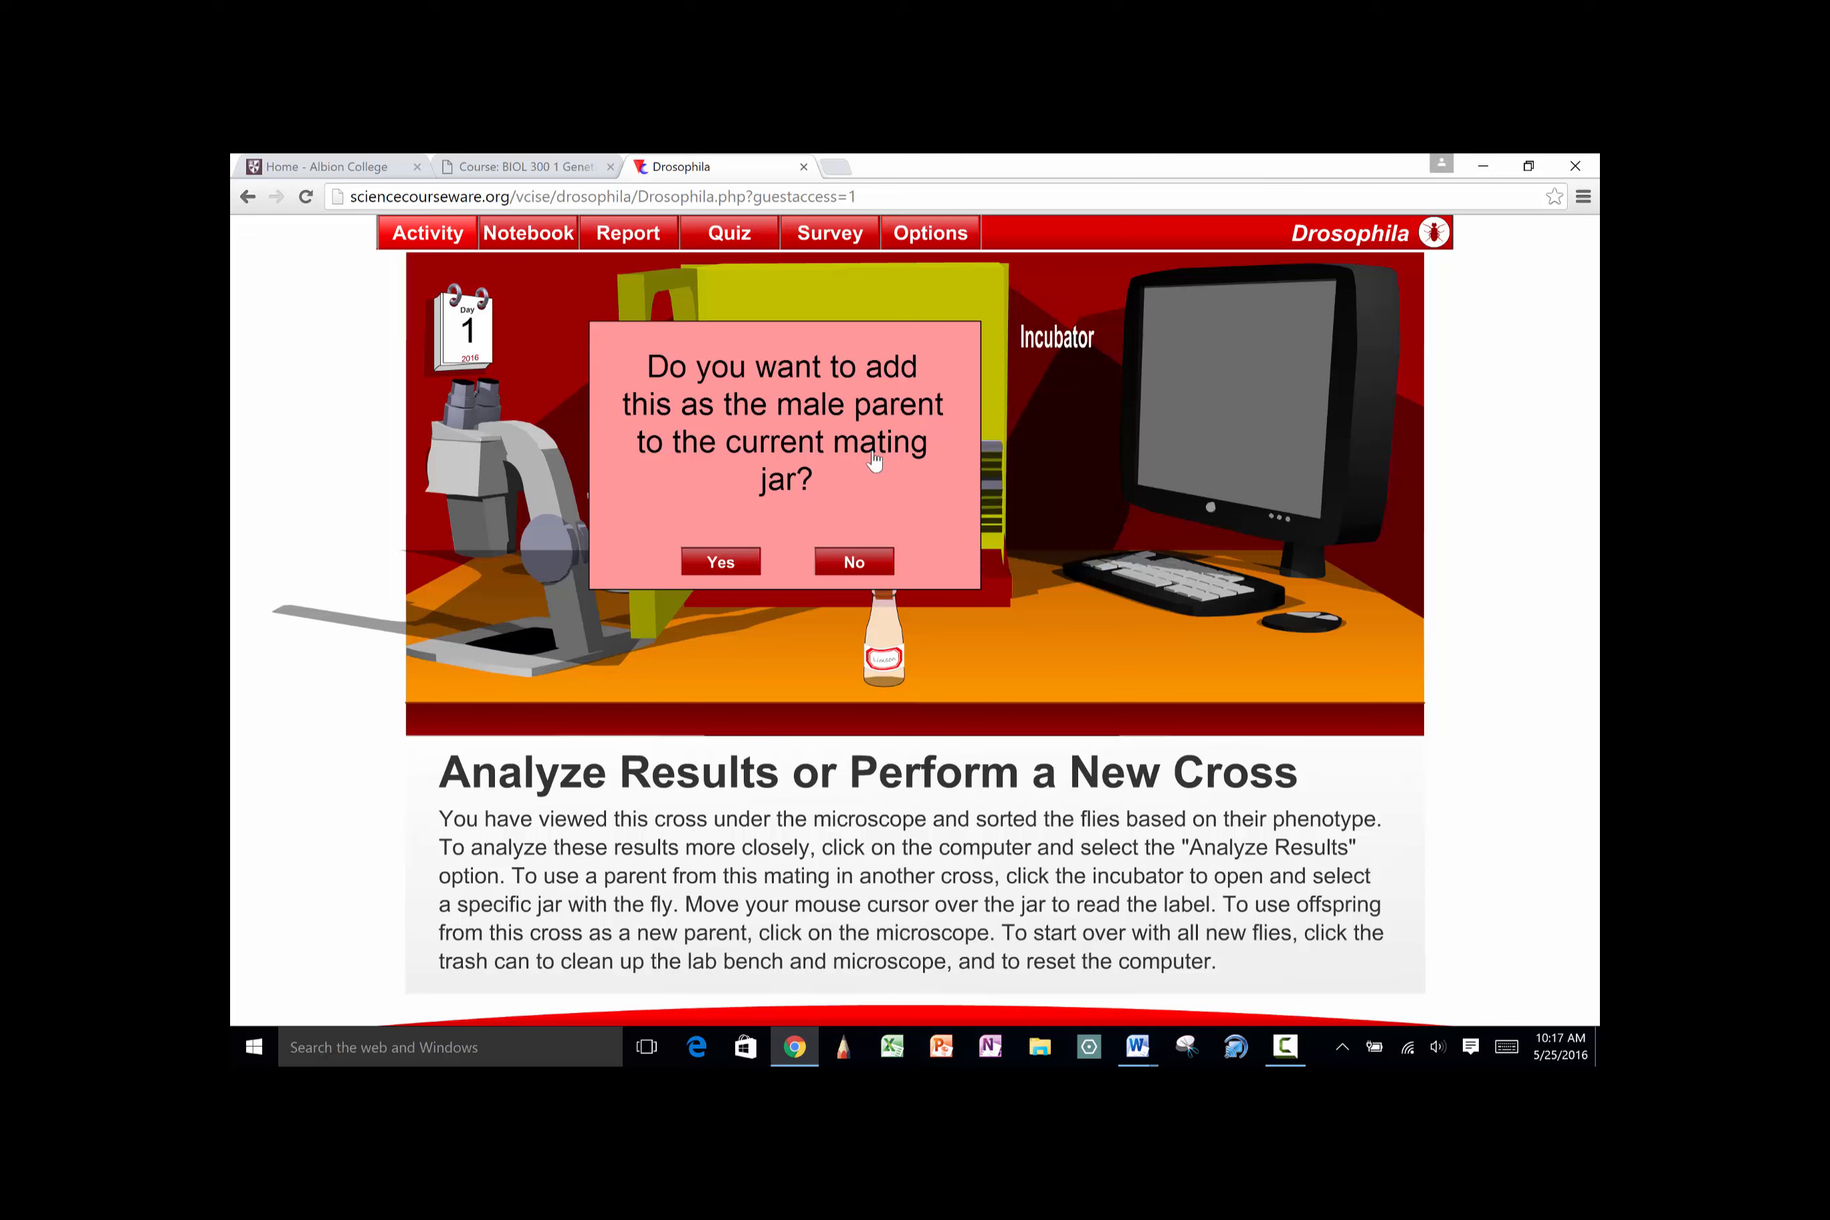
pyautogui.click(722, 561)
# Mate the wild-type female offspring with the dumpy black male, place their offspring under the microscope and sort them by phenotype
pyautogui.moveTo(890, 651)
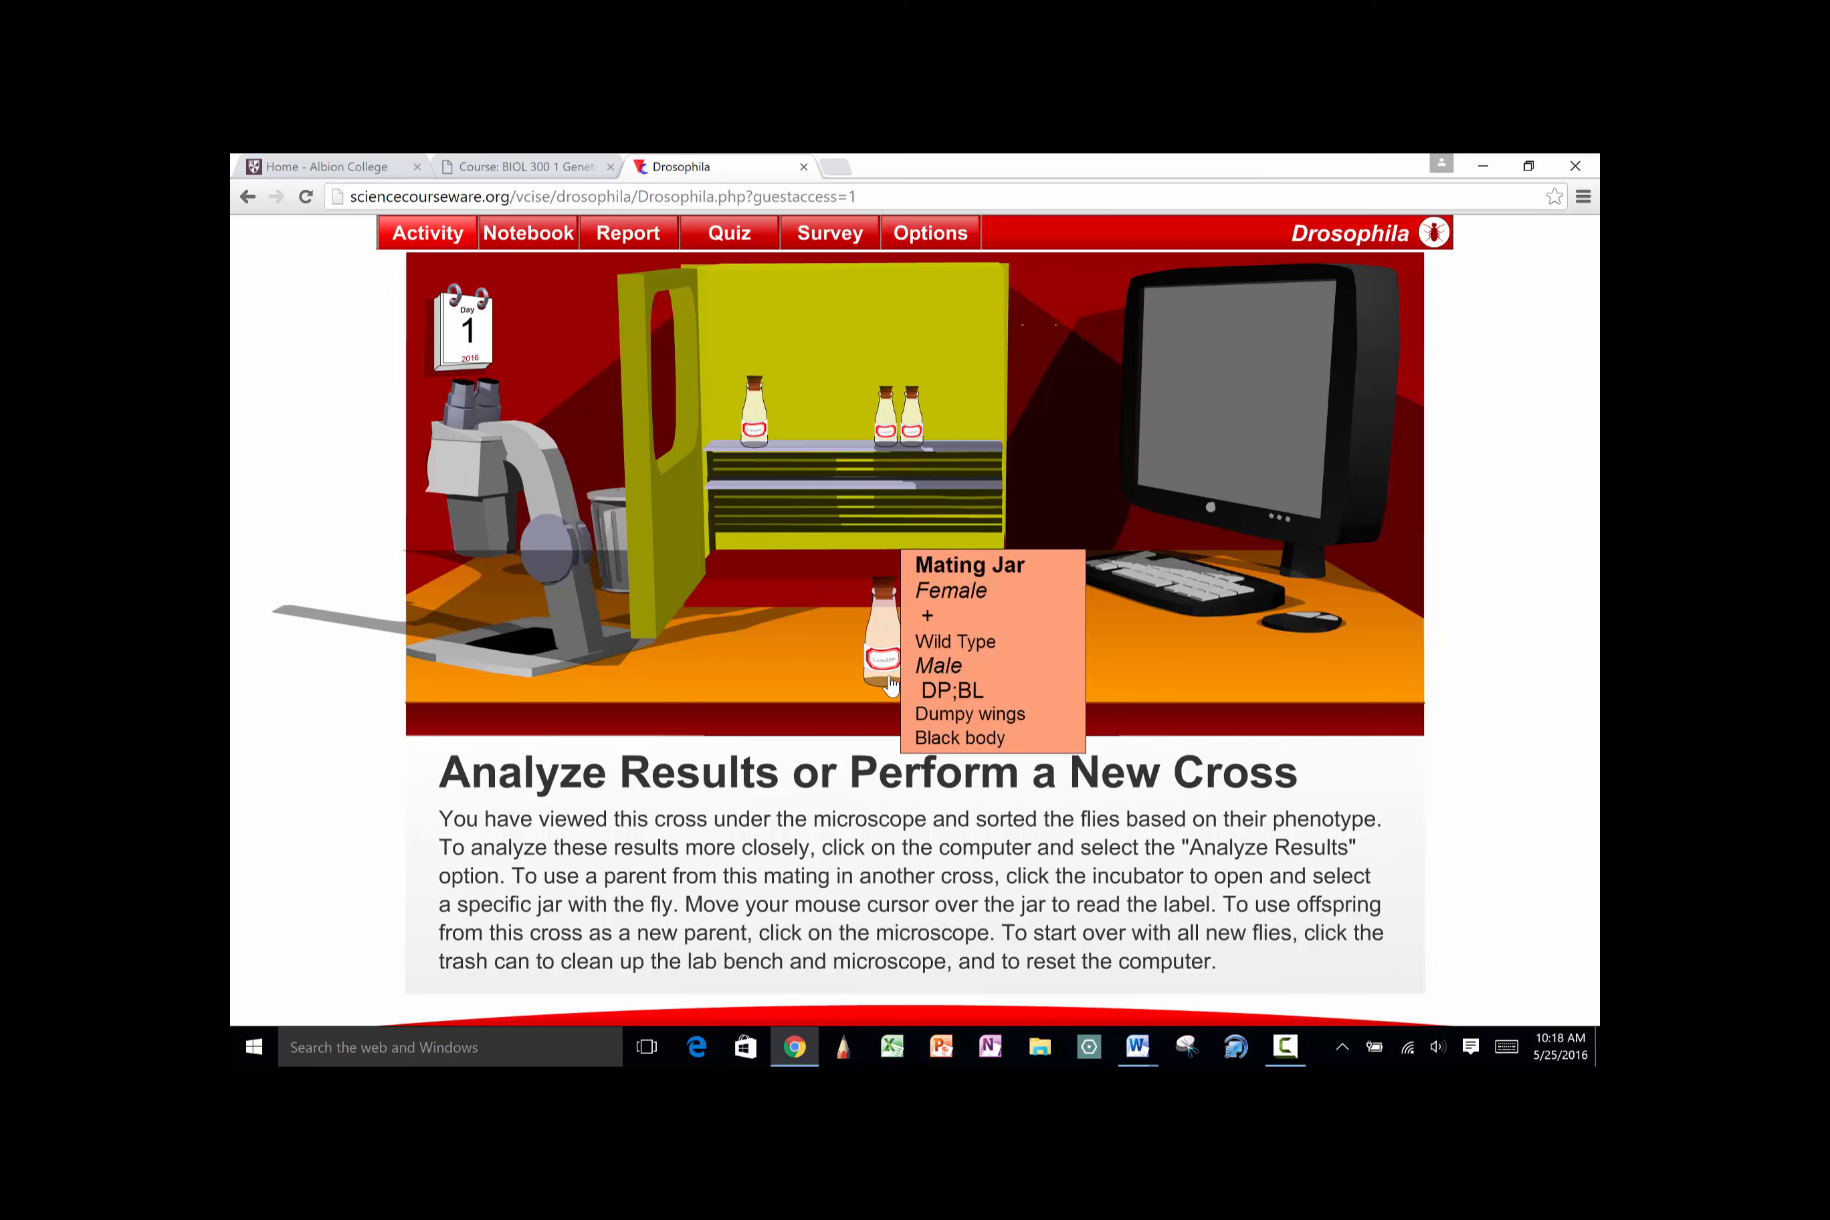
pyautogui.click(889, 683)
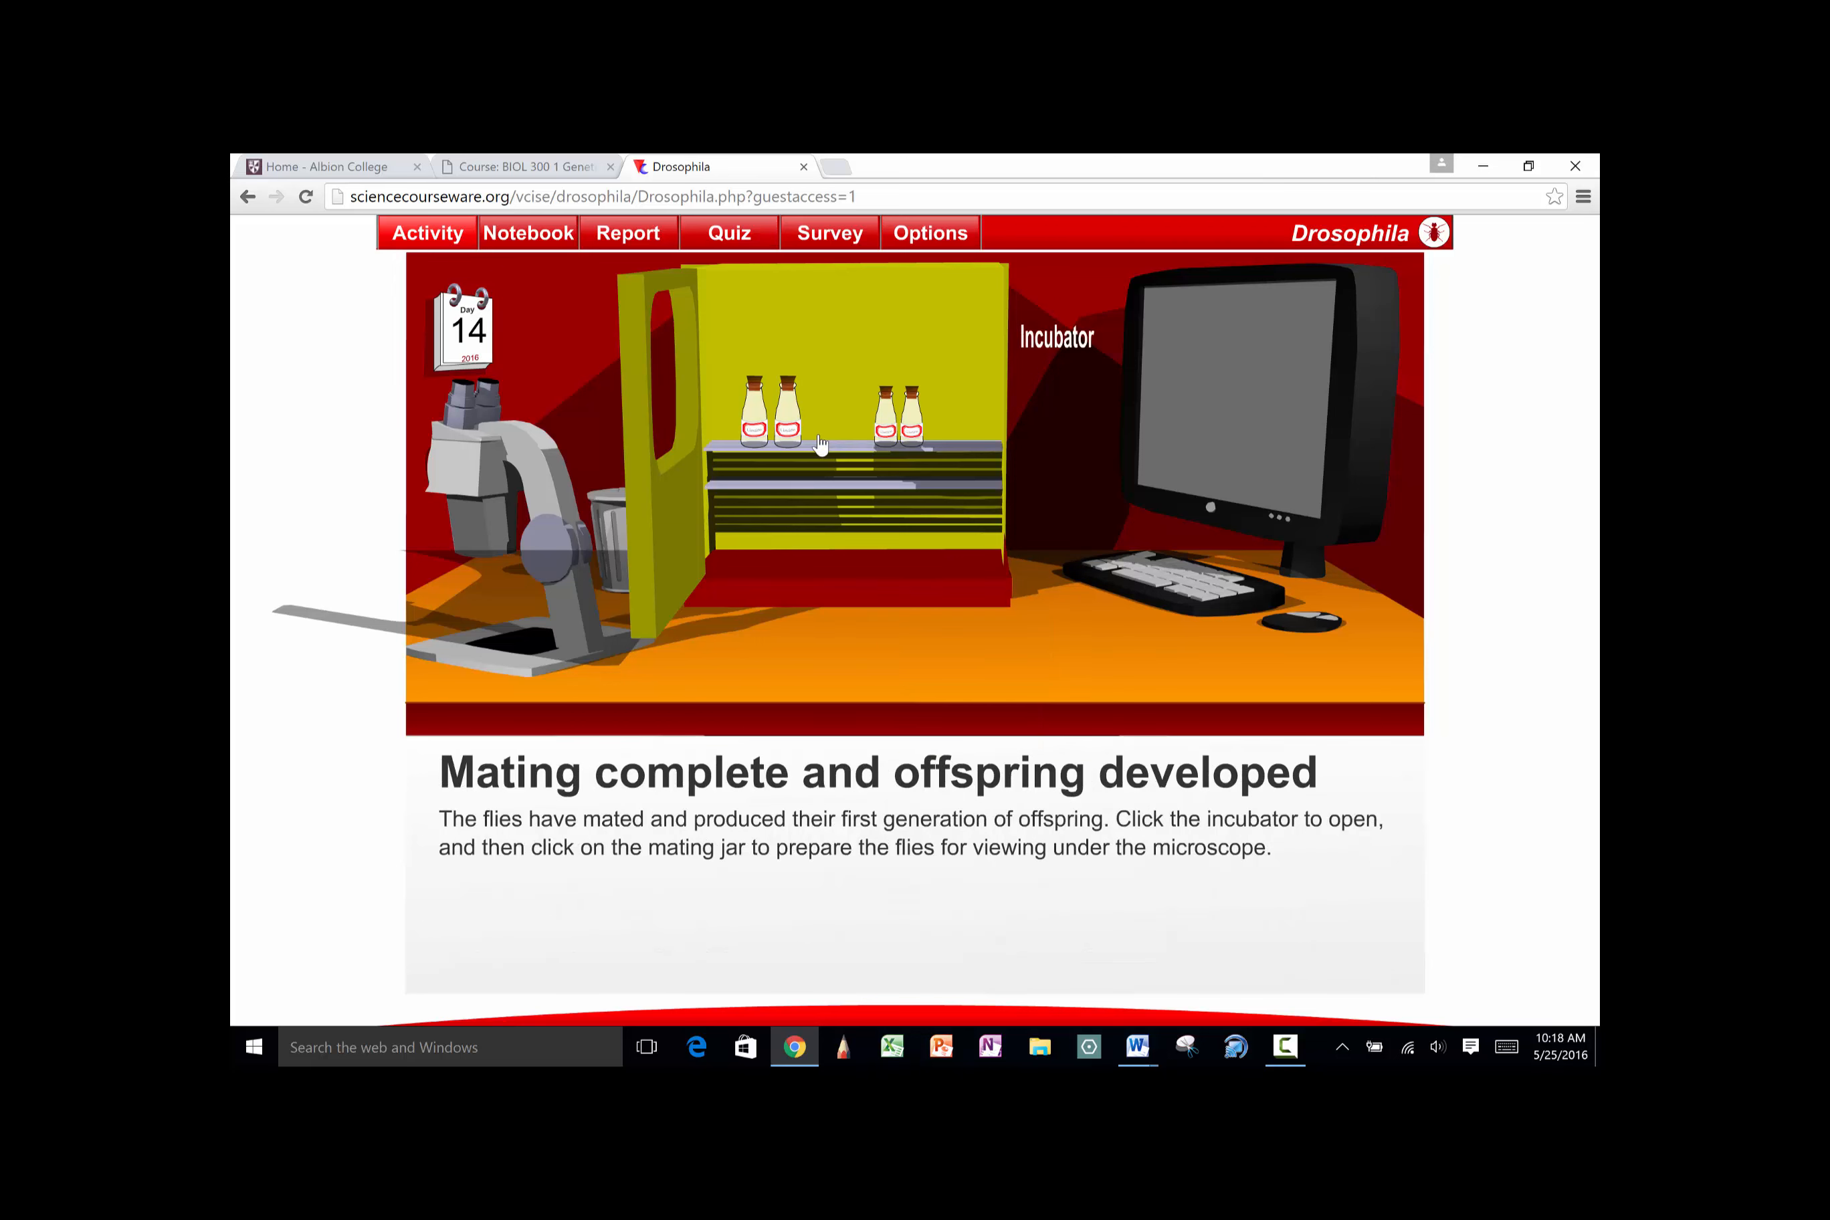
pyautogui.click(793, 433)
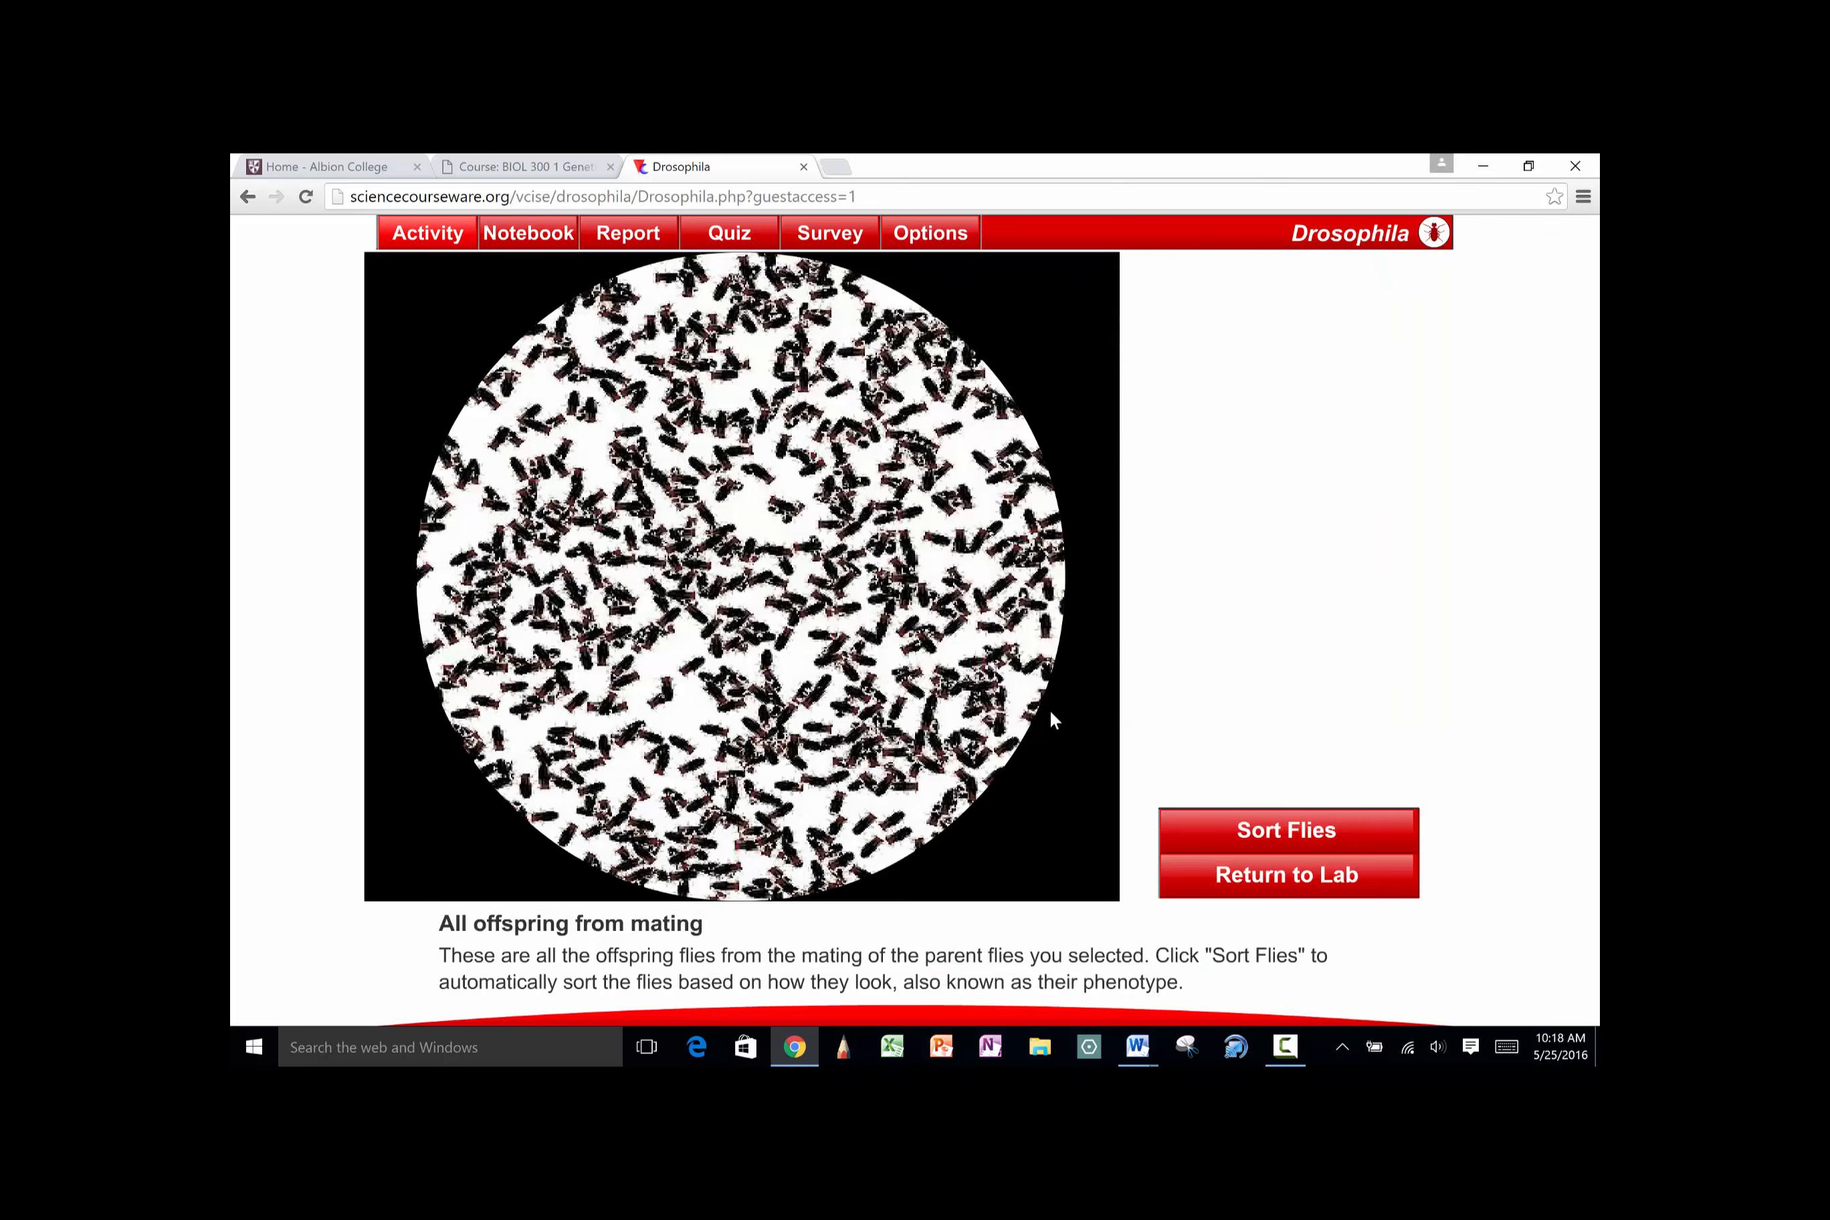
pyautogui.click(1238, 837)
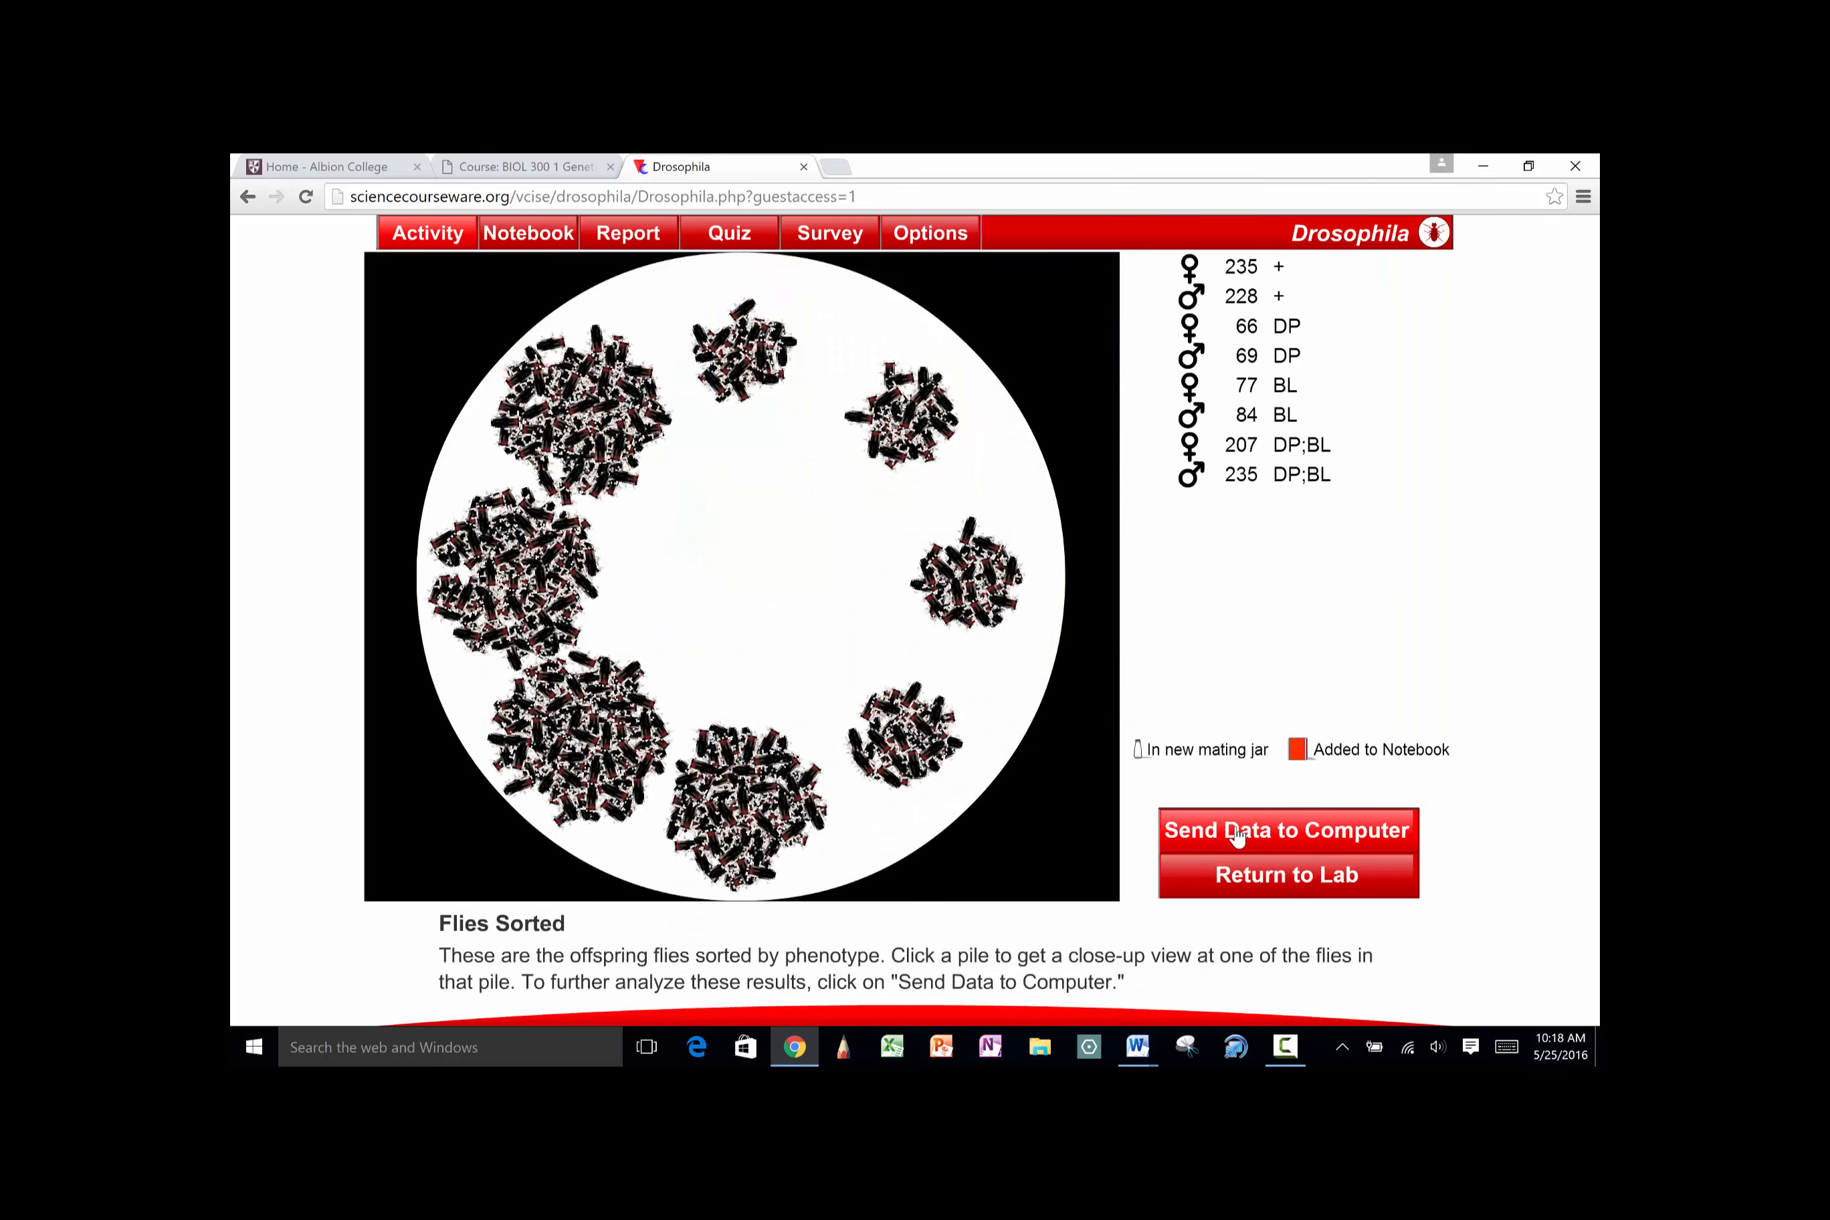
# Send the mating data to the computer and analyze the cross #3 results with sex ignored
pyautogui.click(1238, 838)
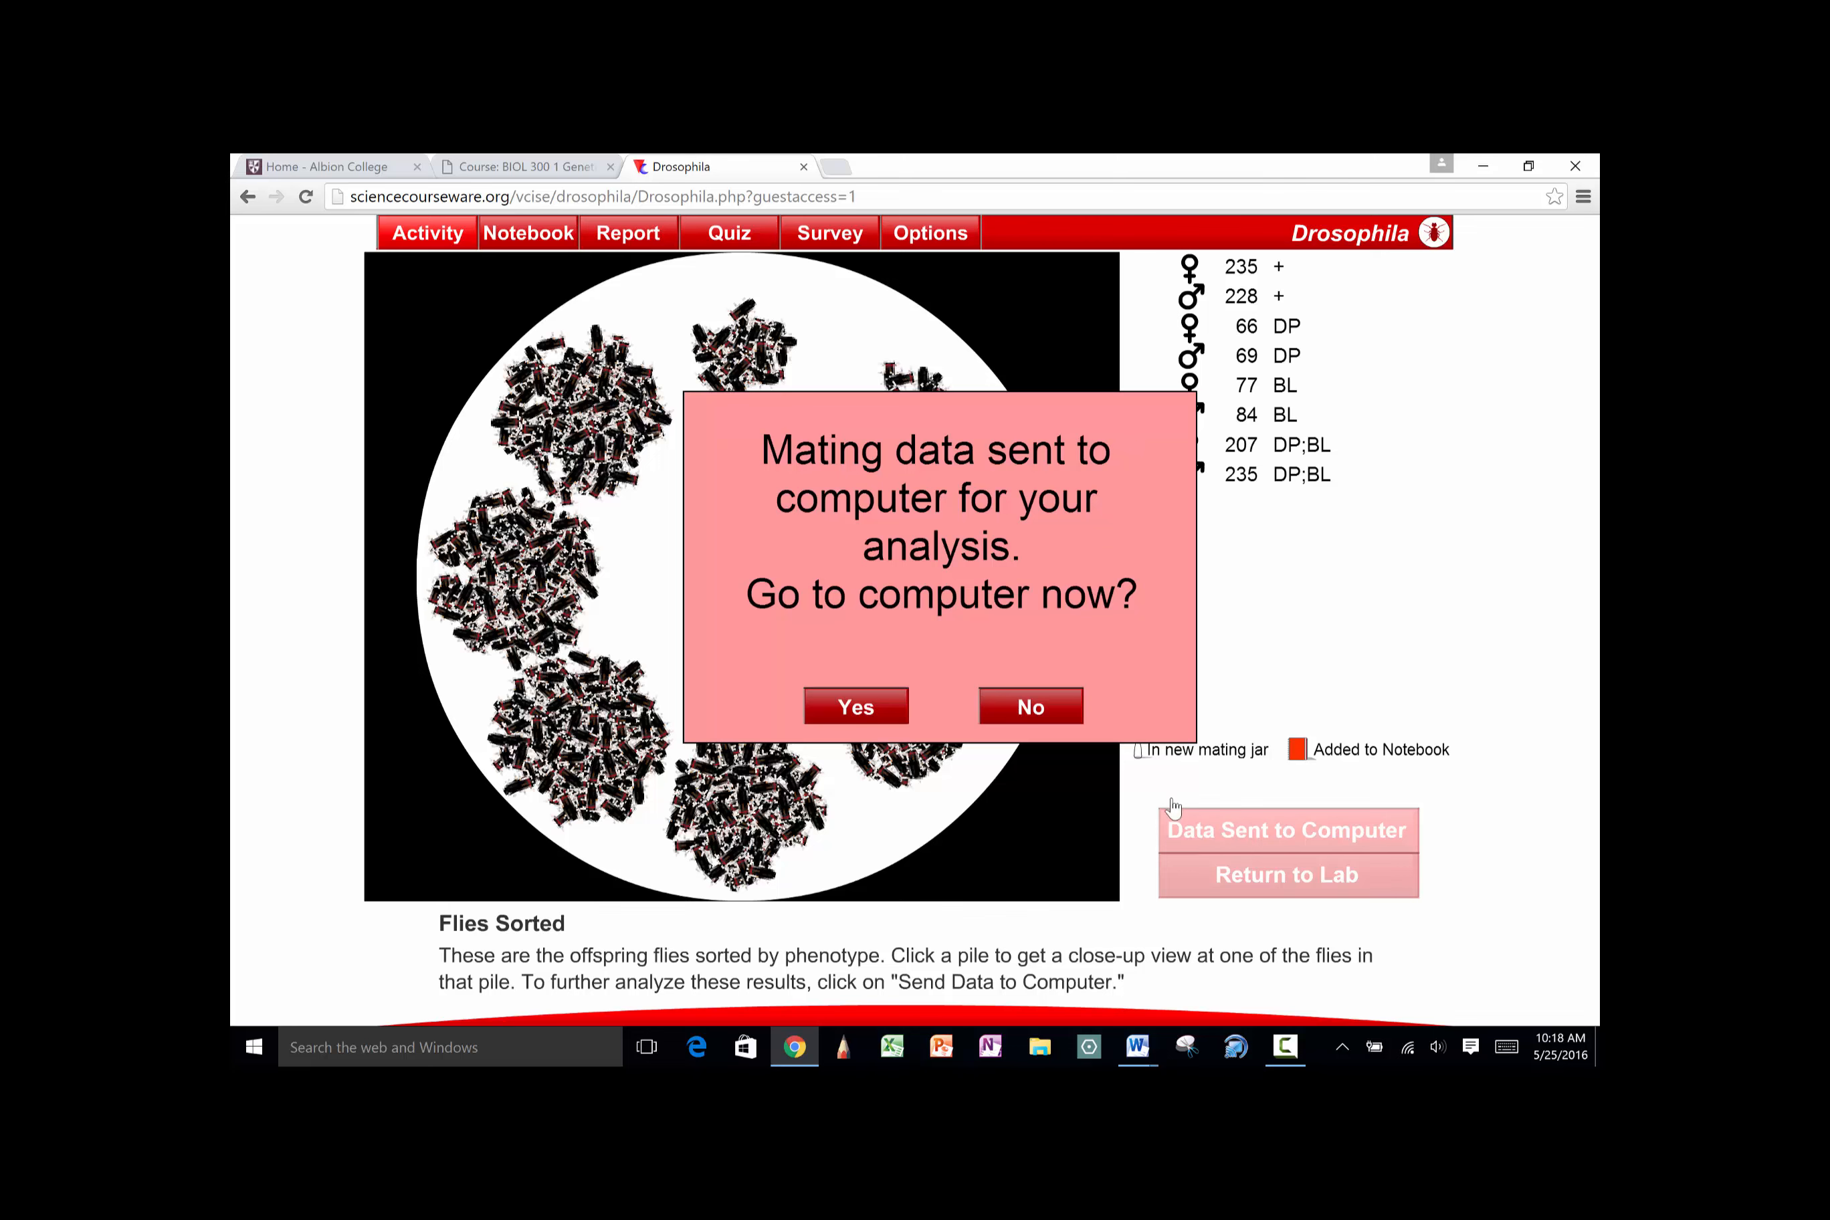
pyautogui.click(894, 706)
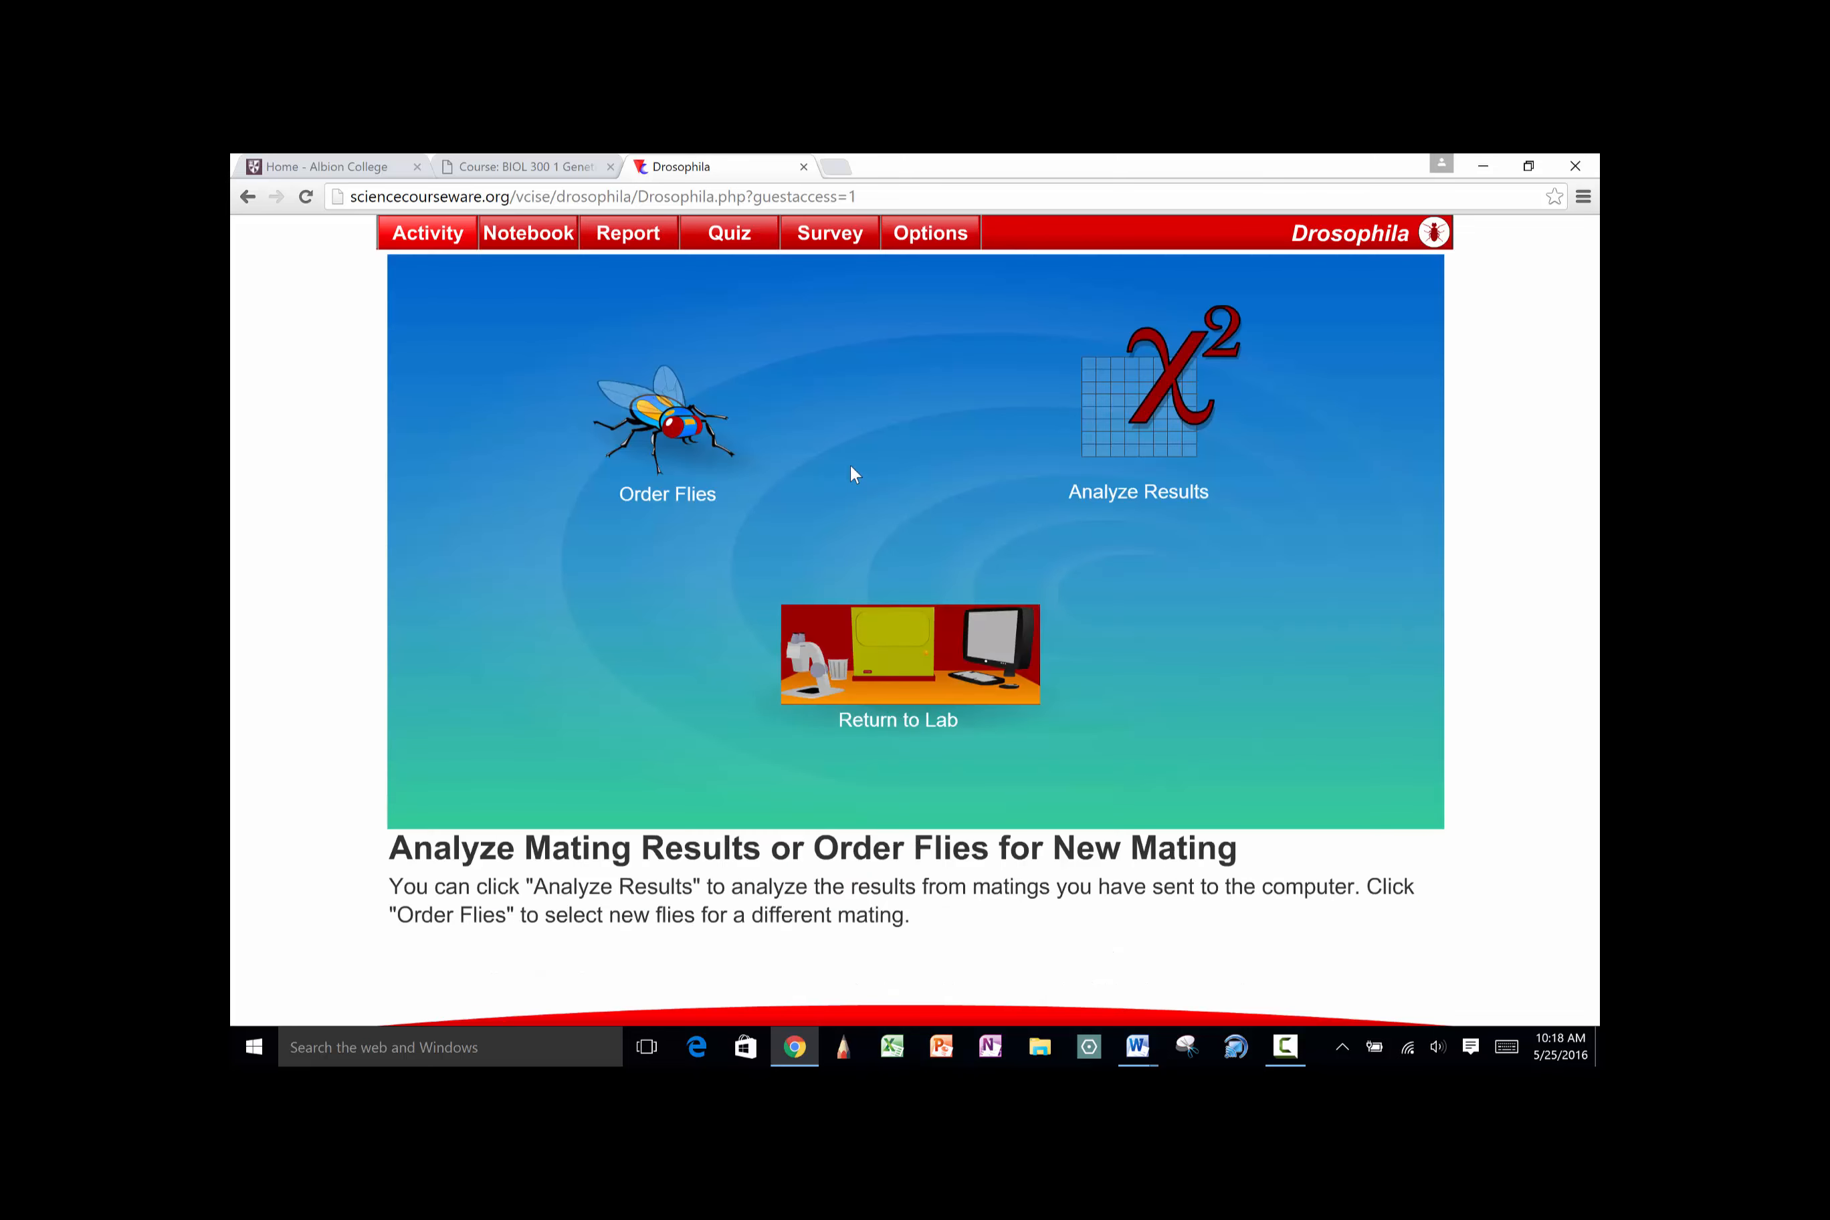
pyautogui.click(1138, 423)
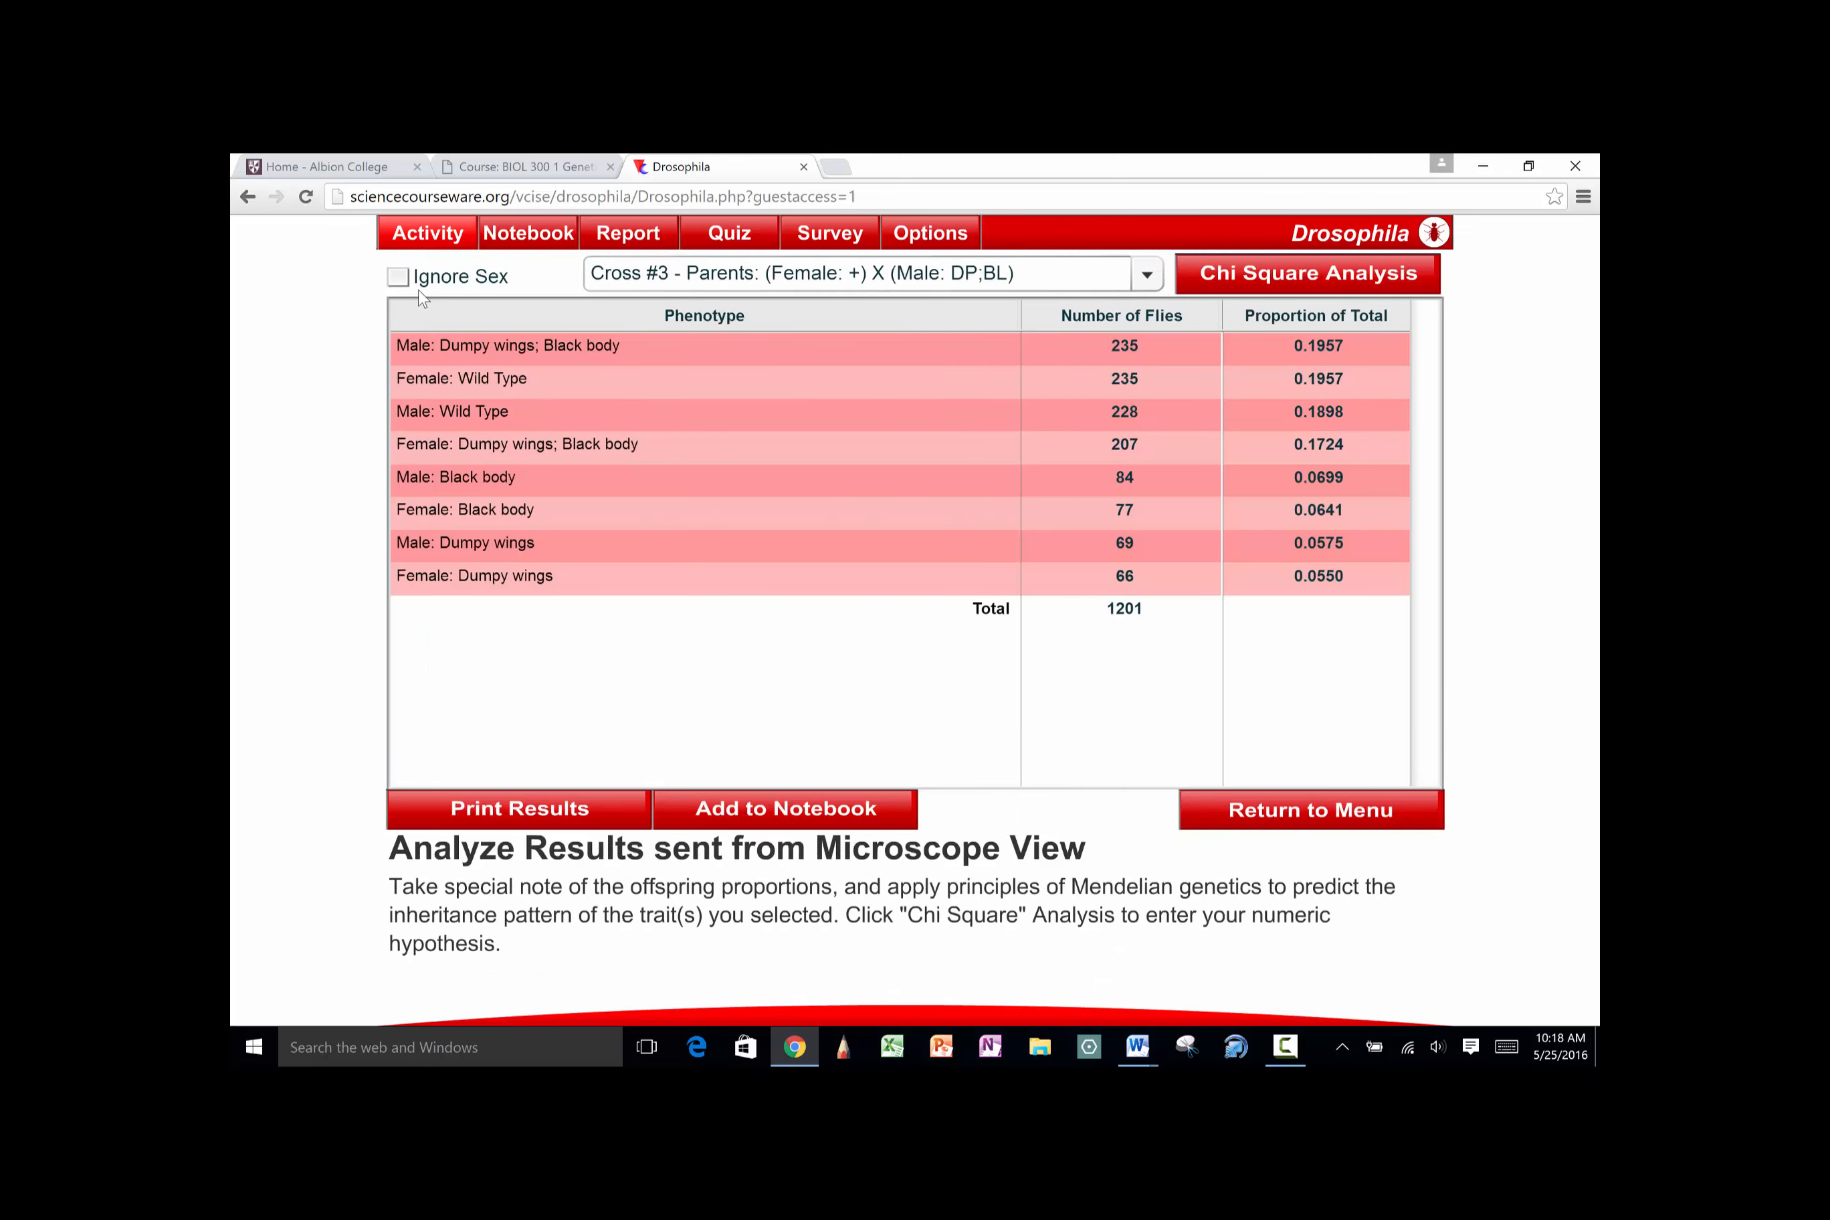
pyautogui.click(399, 277)
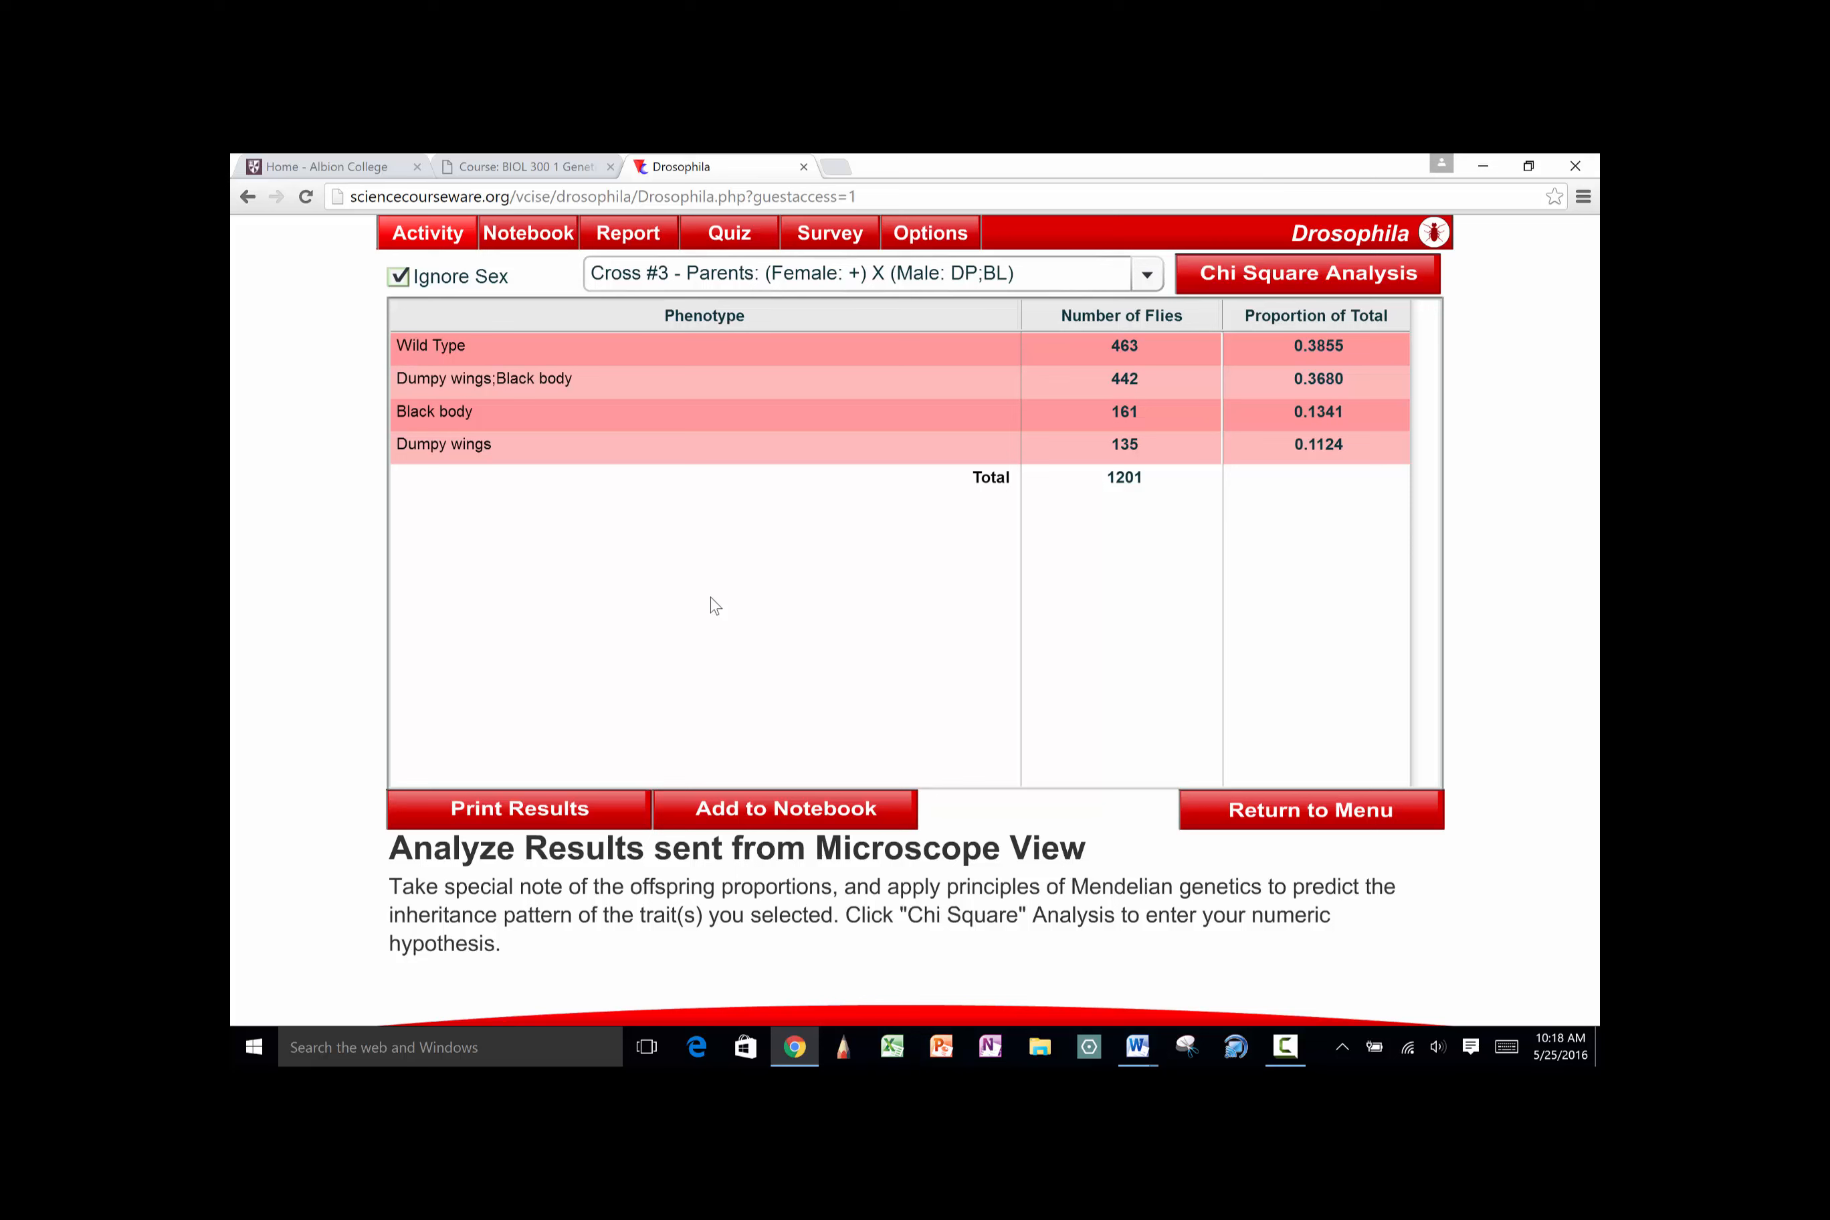
# Capture the cross #3 phenotype results table with the Snipping Tool
pyautogui.click(1184, 1047)
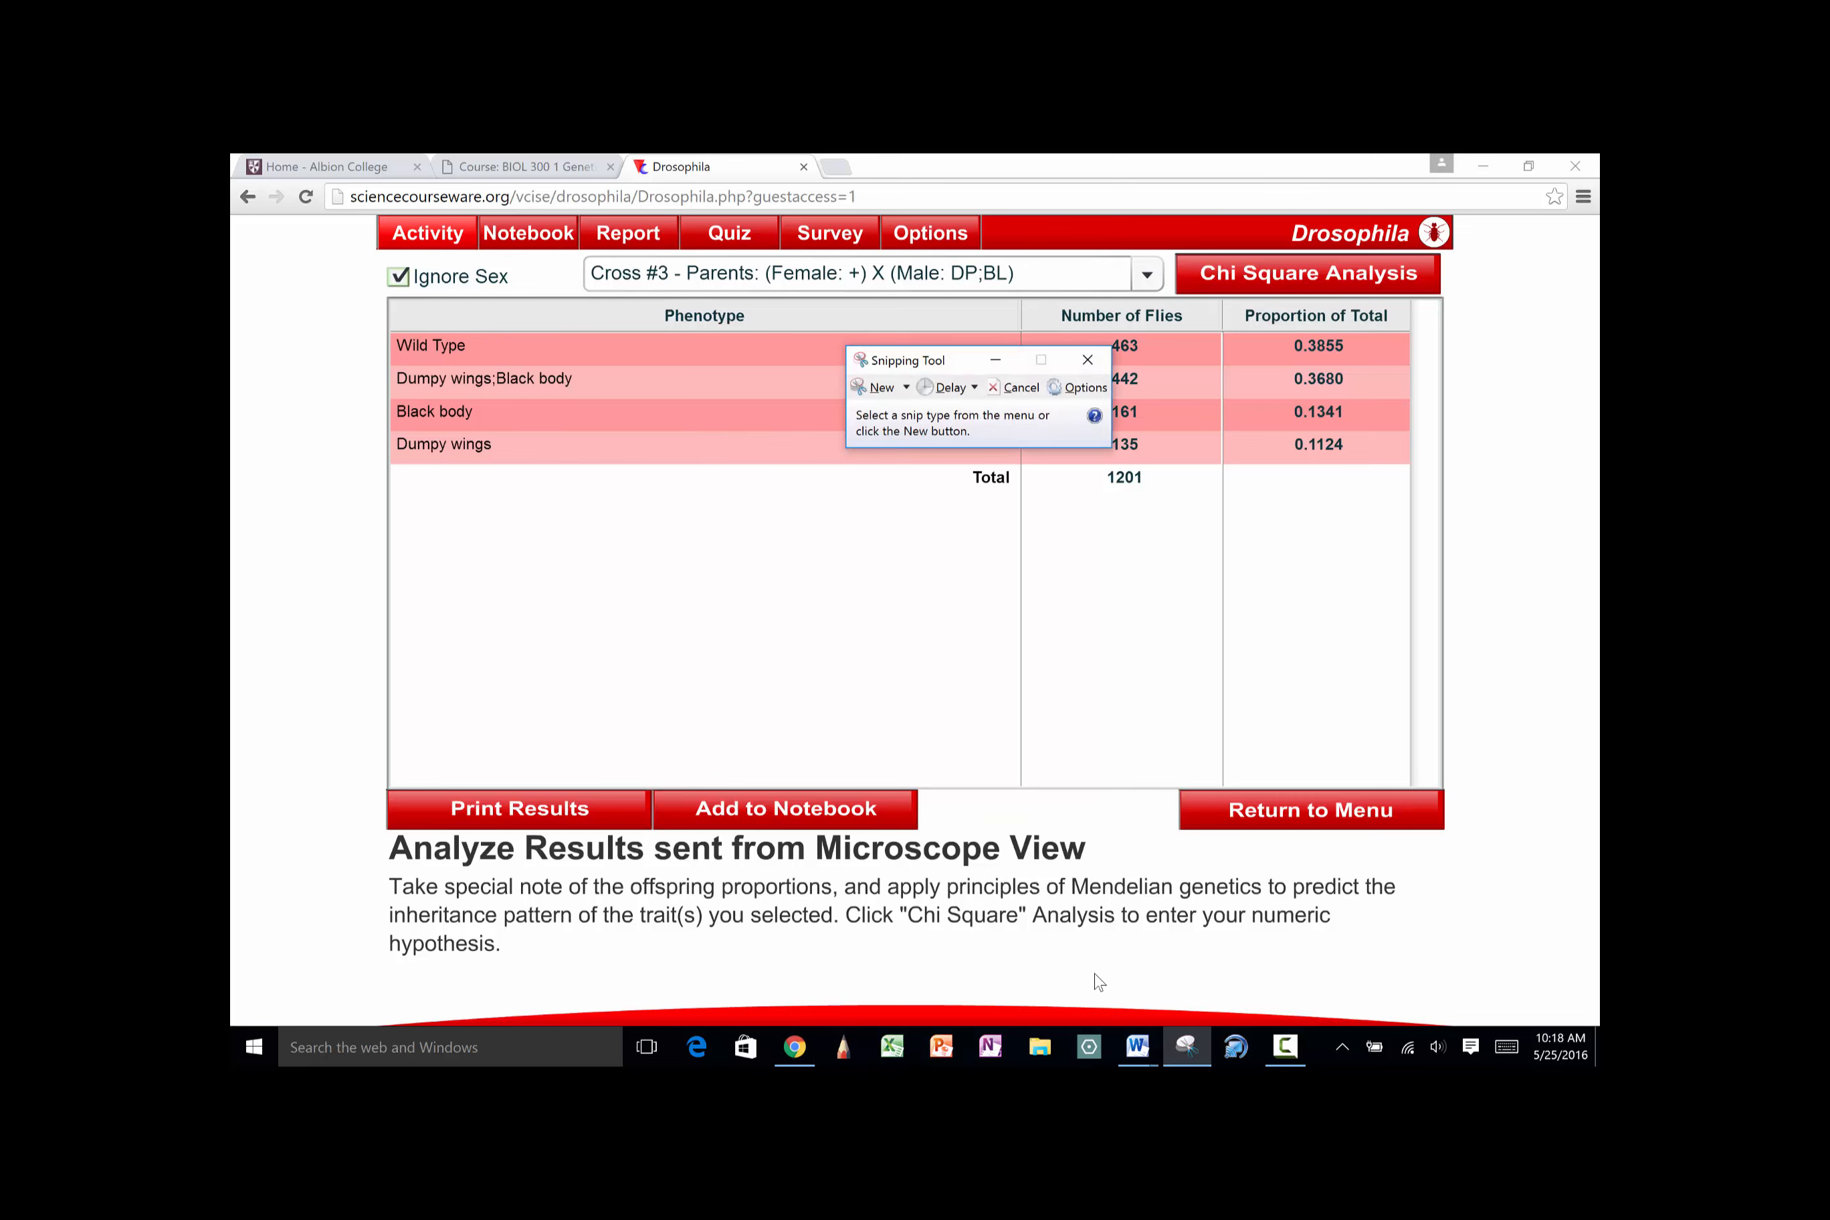
pyautogui.click(877, 387)
pyautogui.moveTo(362, 285); pyautogui.dragTo(1483, 595)
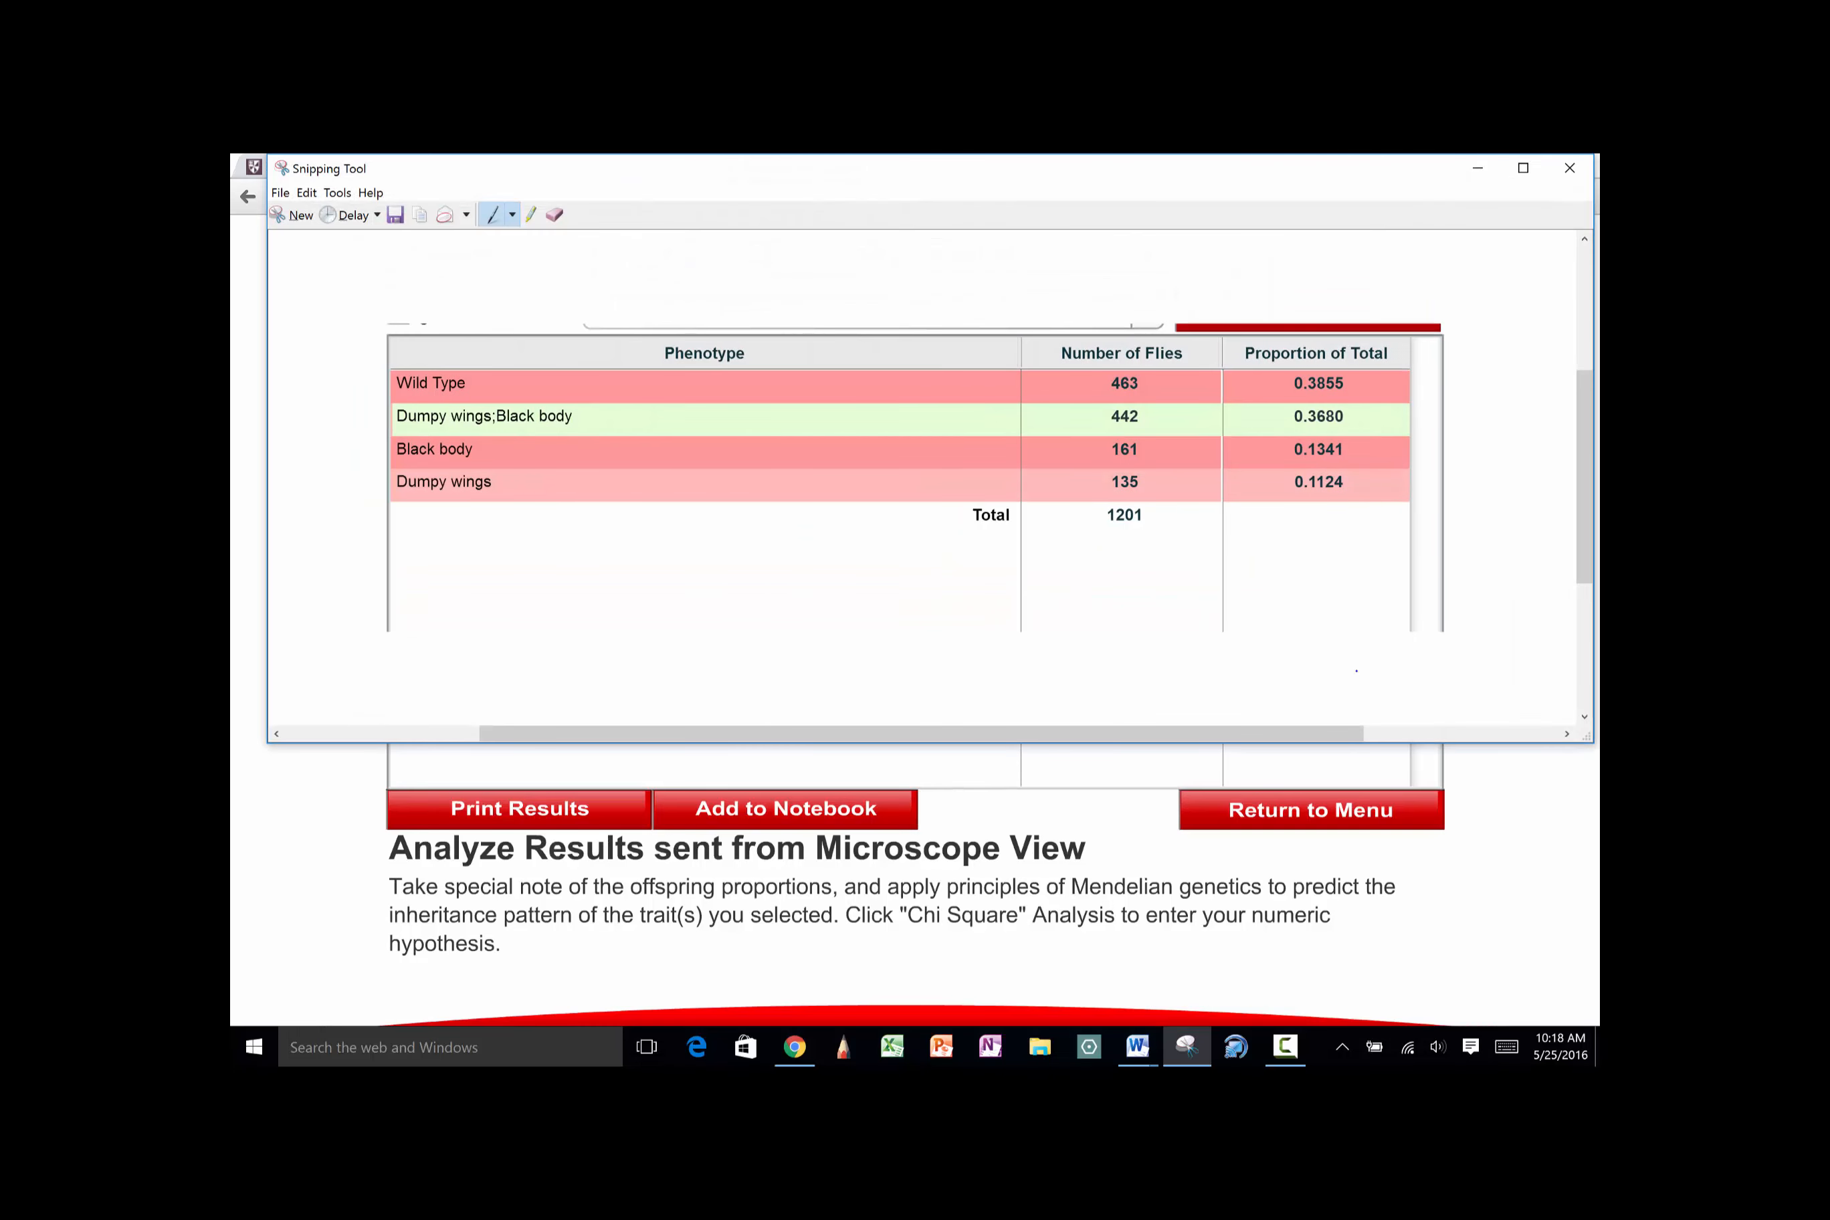
# Switch to the Word notes in Document1 and paste the captured results table on a new page after the tester cross
pyautogui.moveTo(1142, 1055)
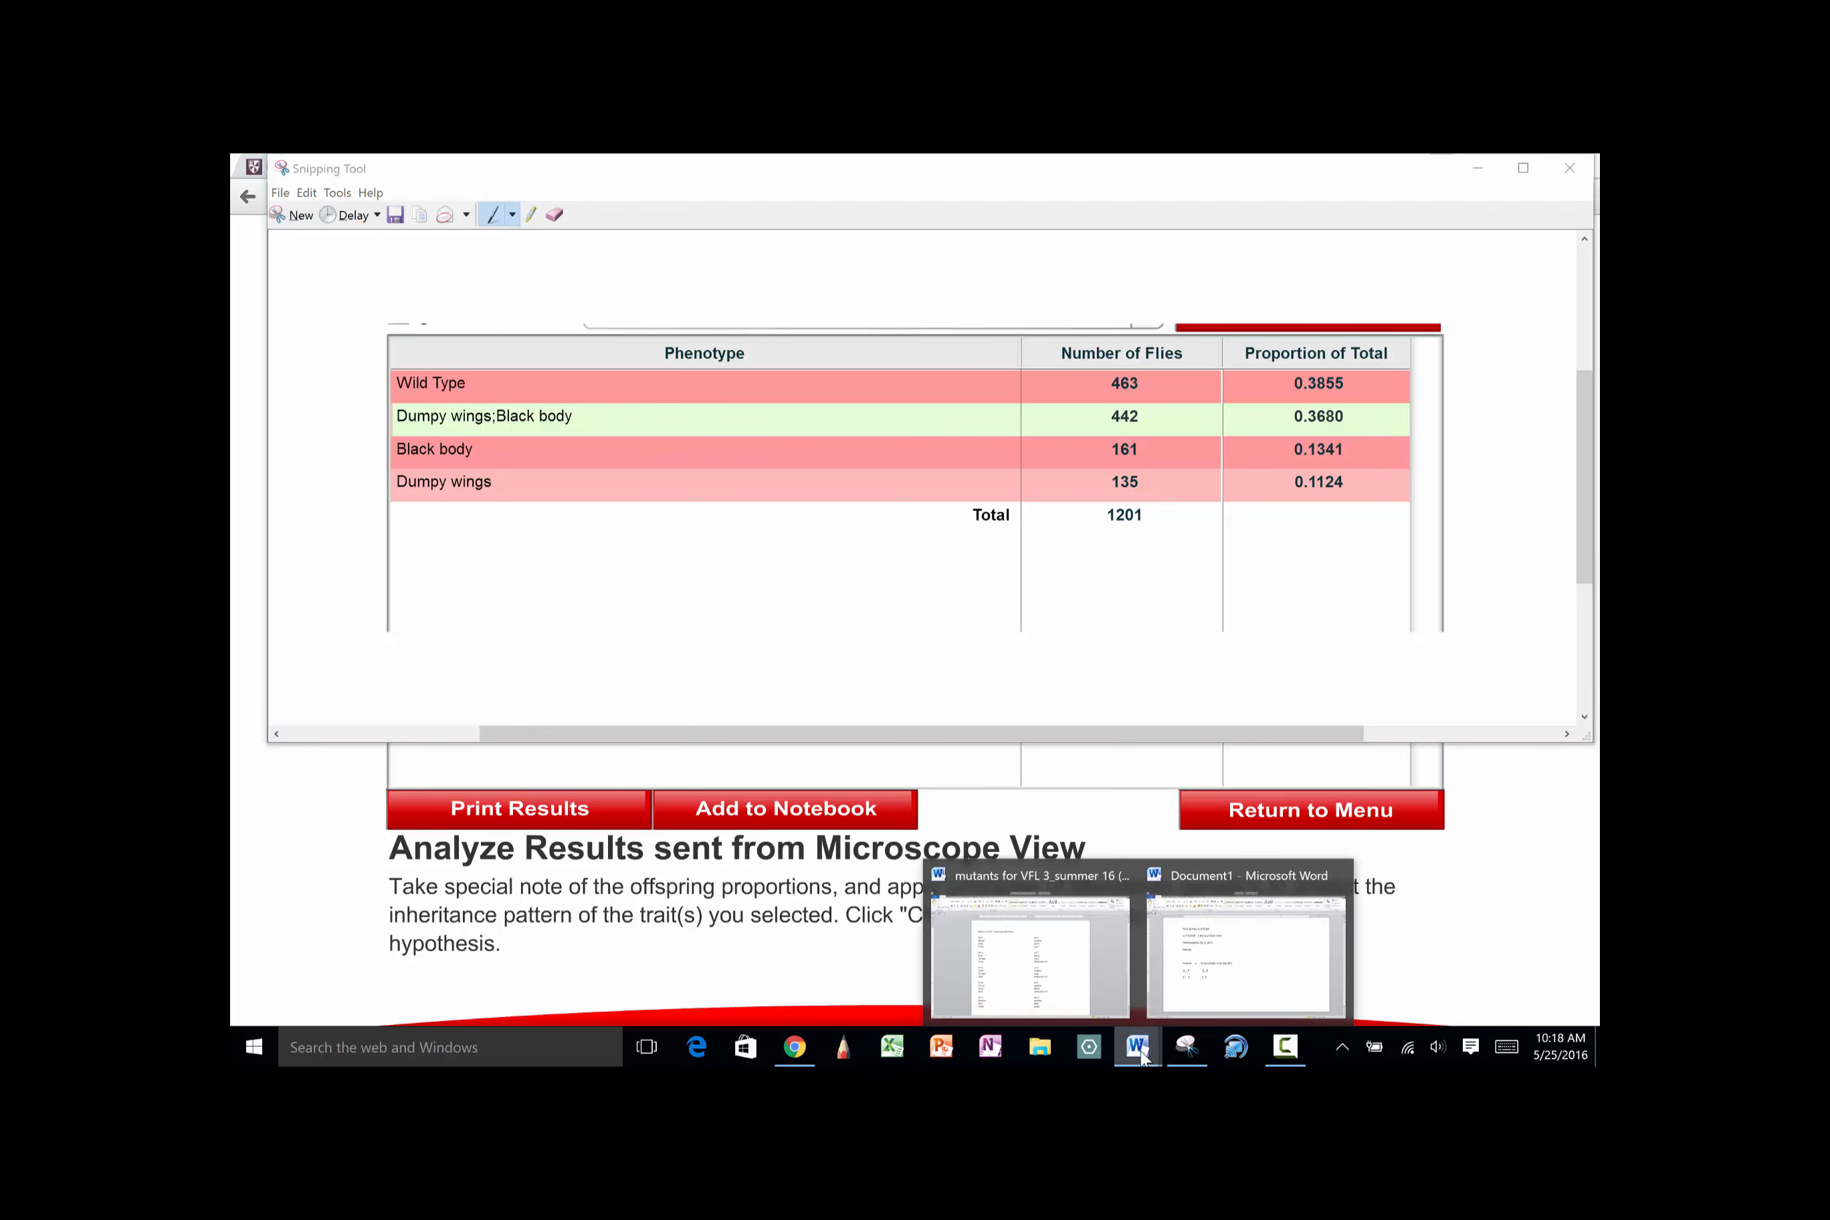
pyautogui.click(1247, 956)
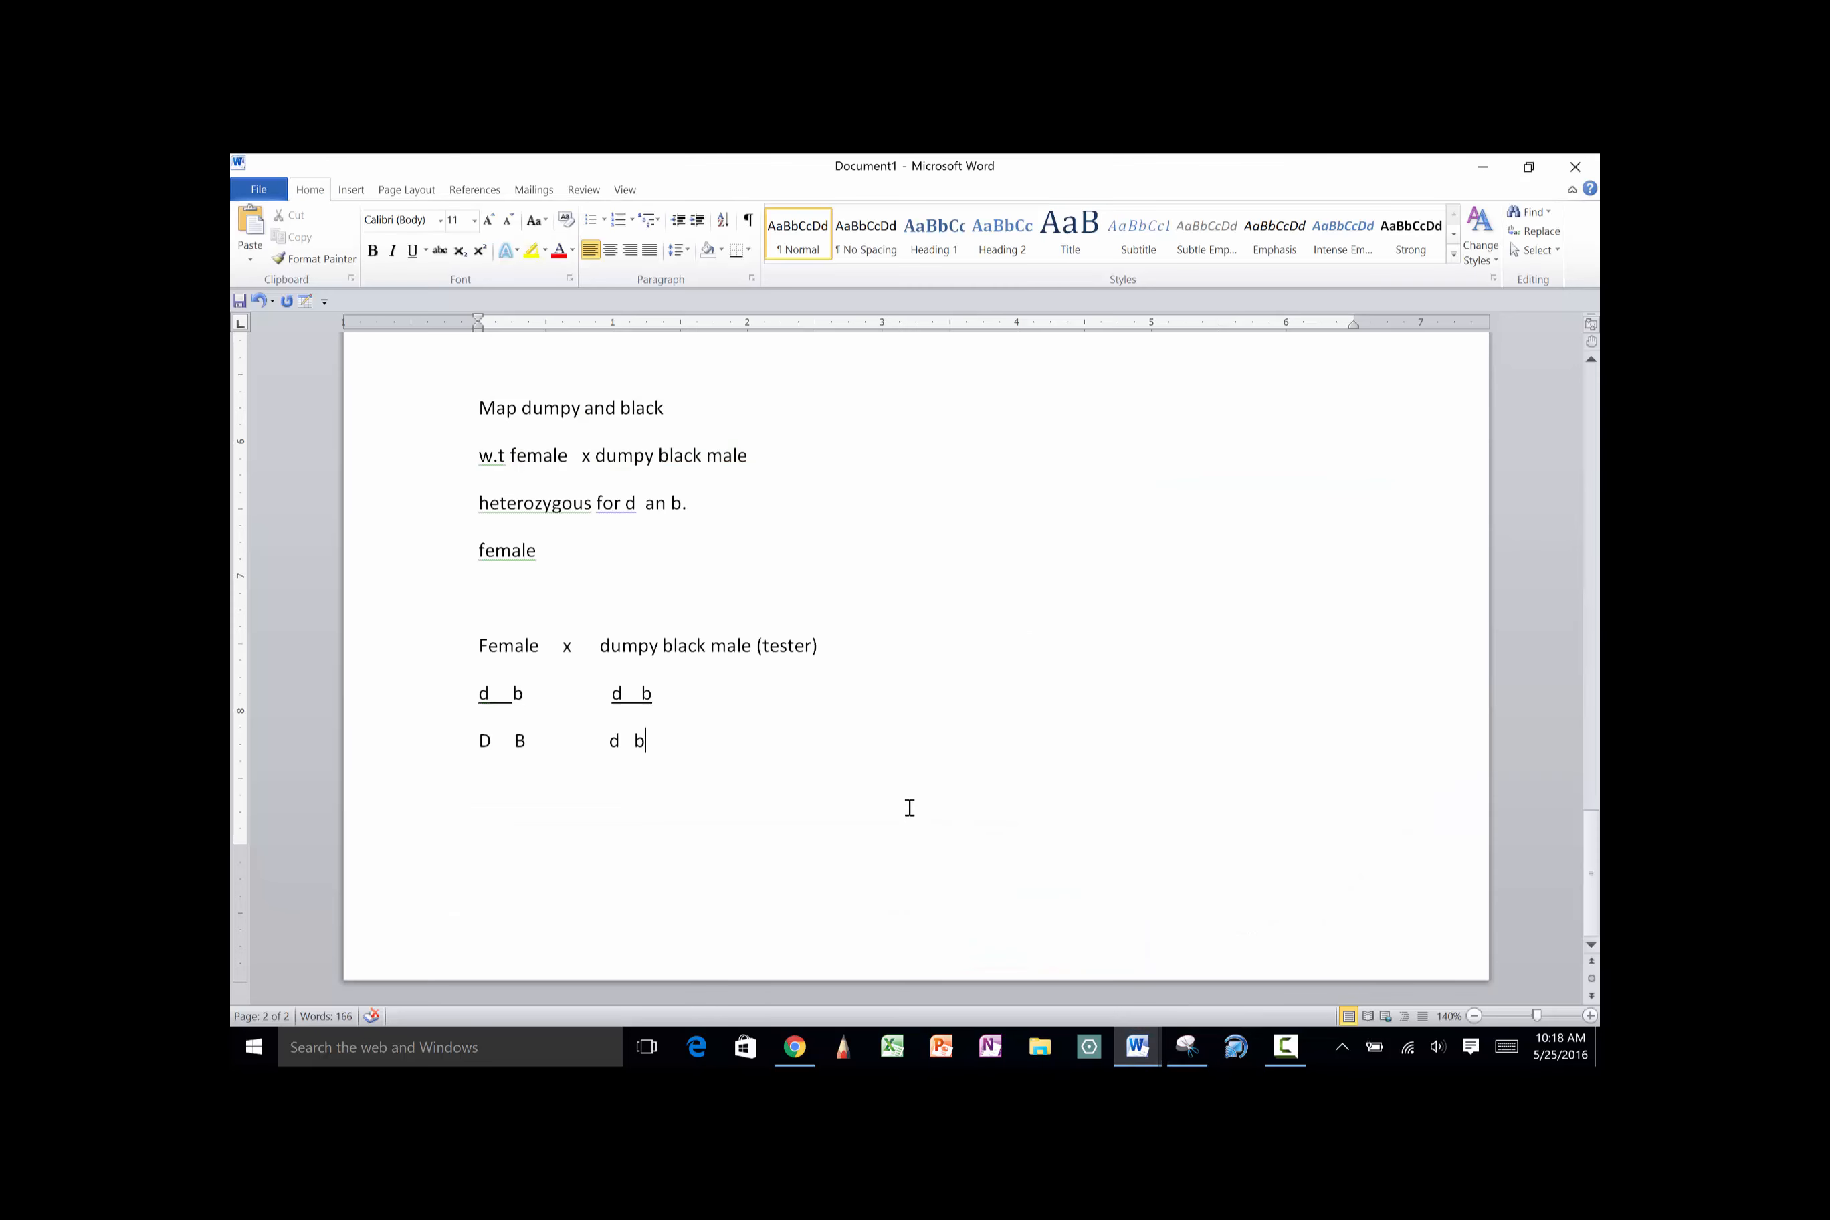
pyautogui.hotkey('ctrl', 'Return')
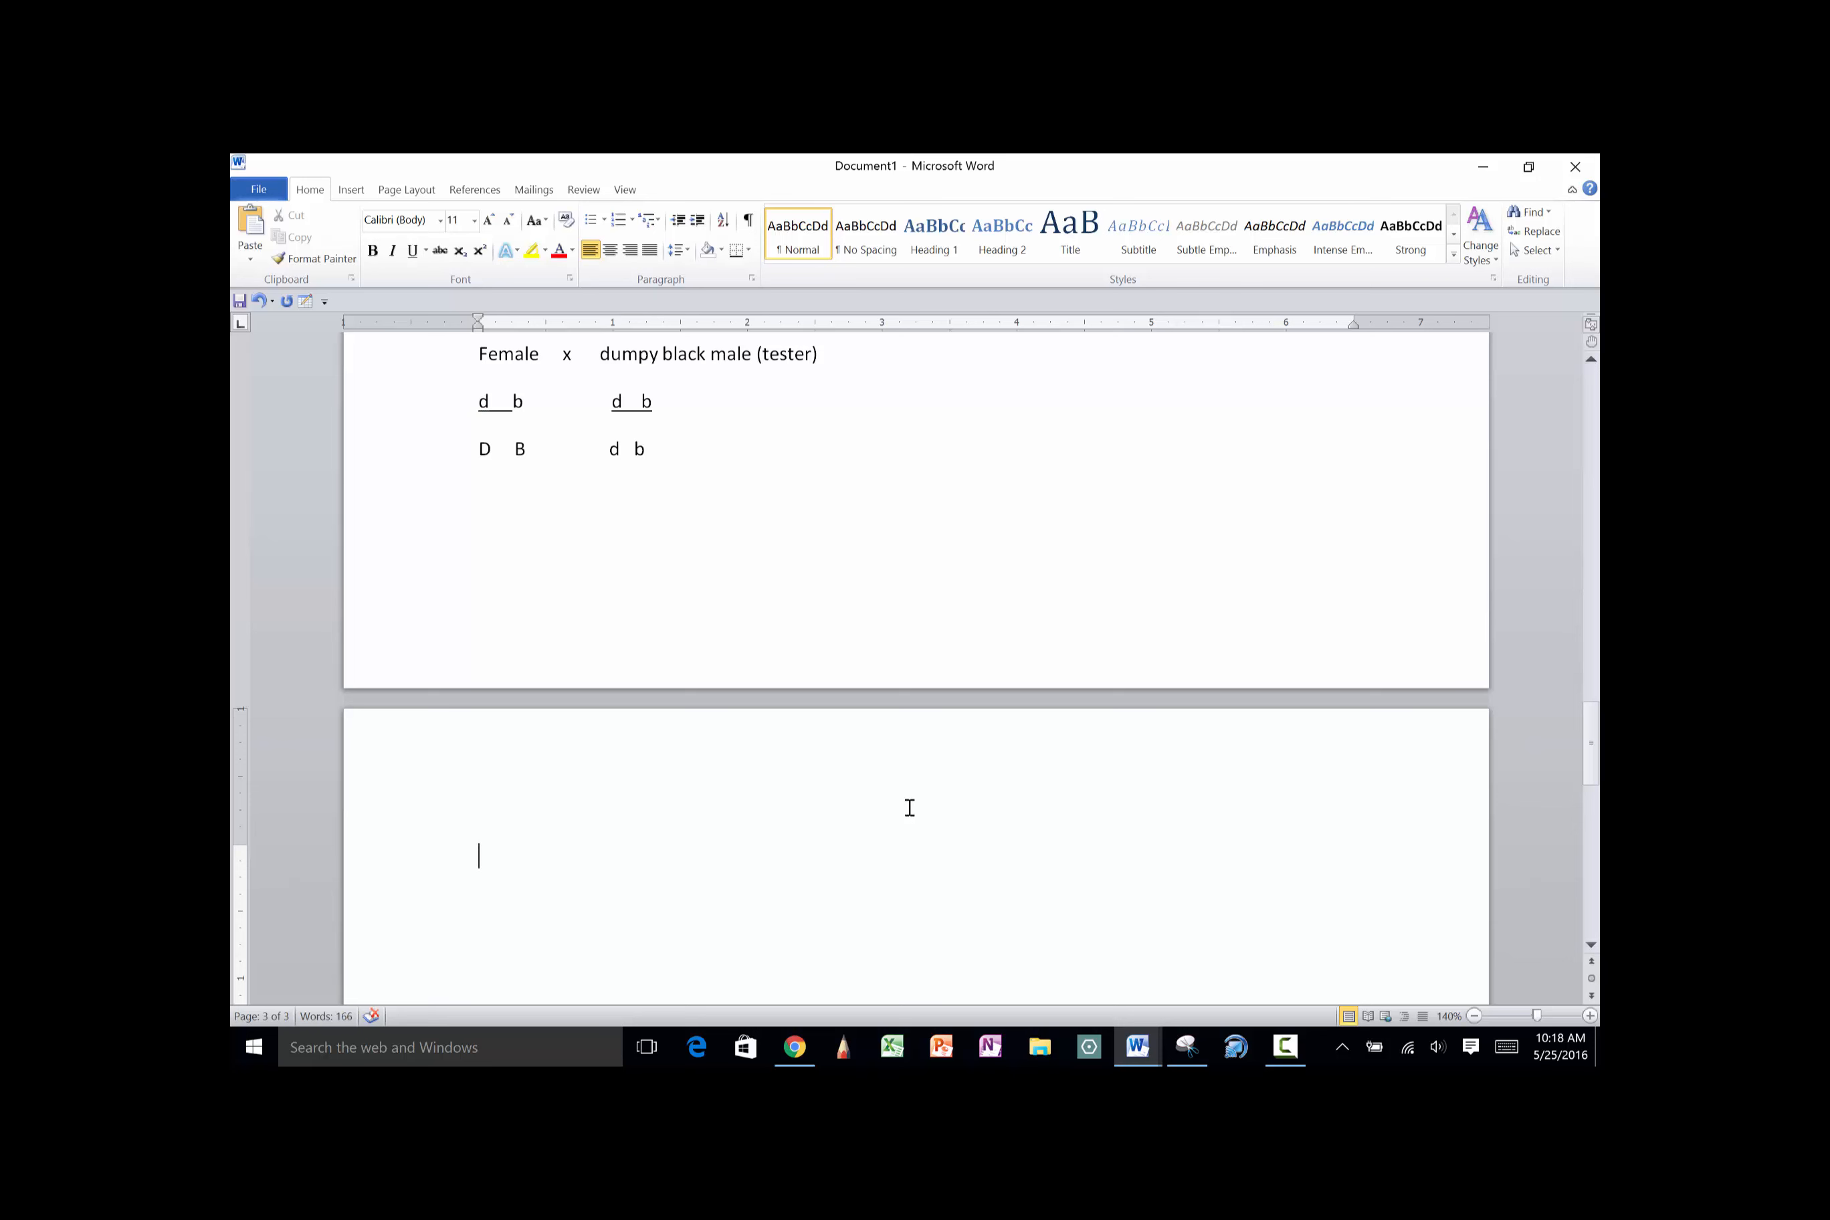
pyautogui.hotkey('ctrl', 'v')
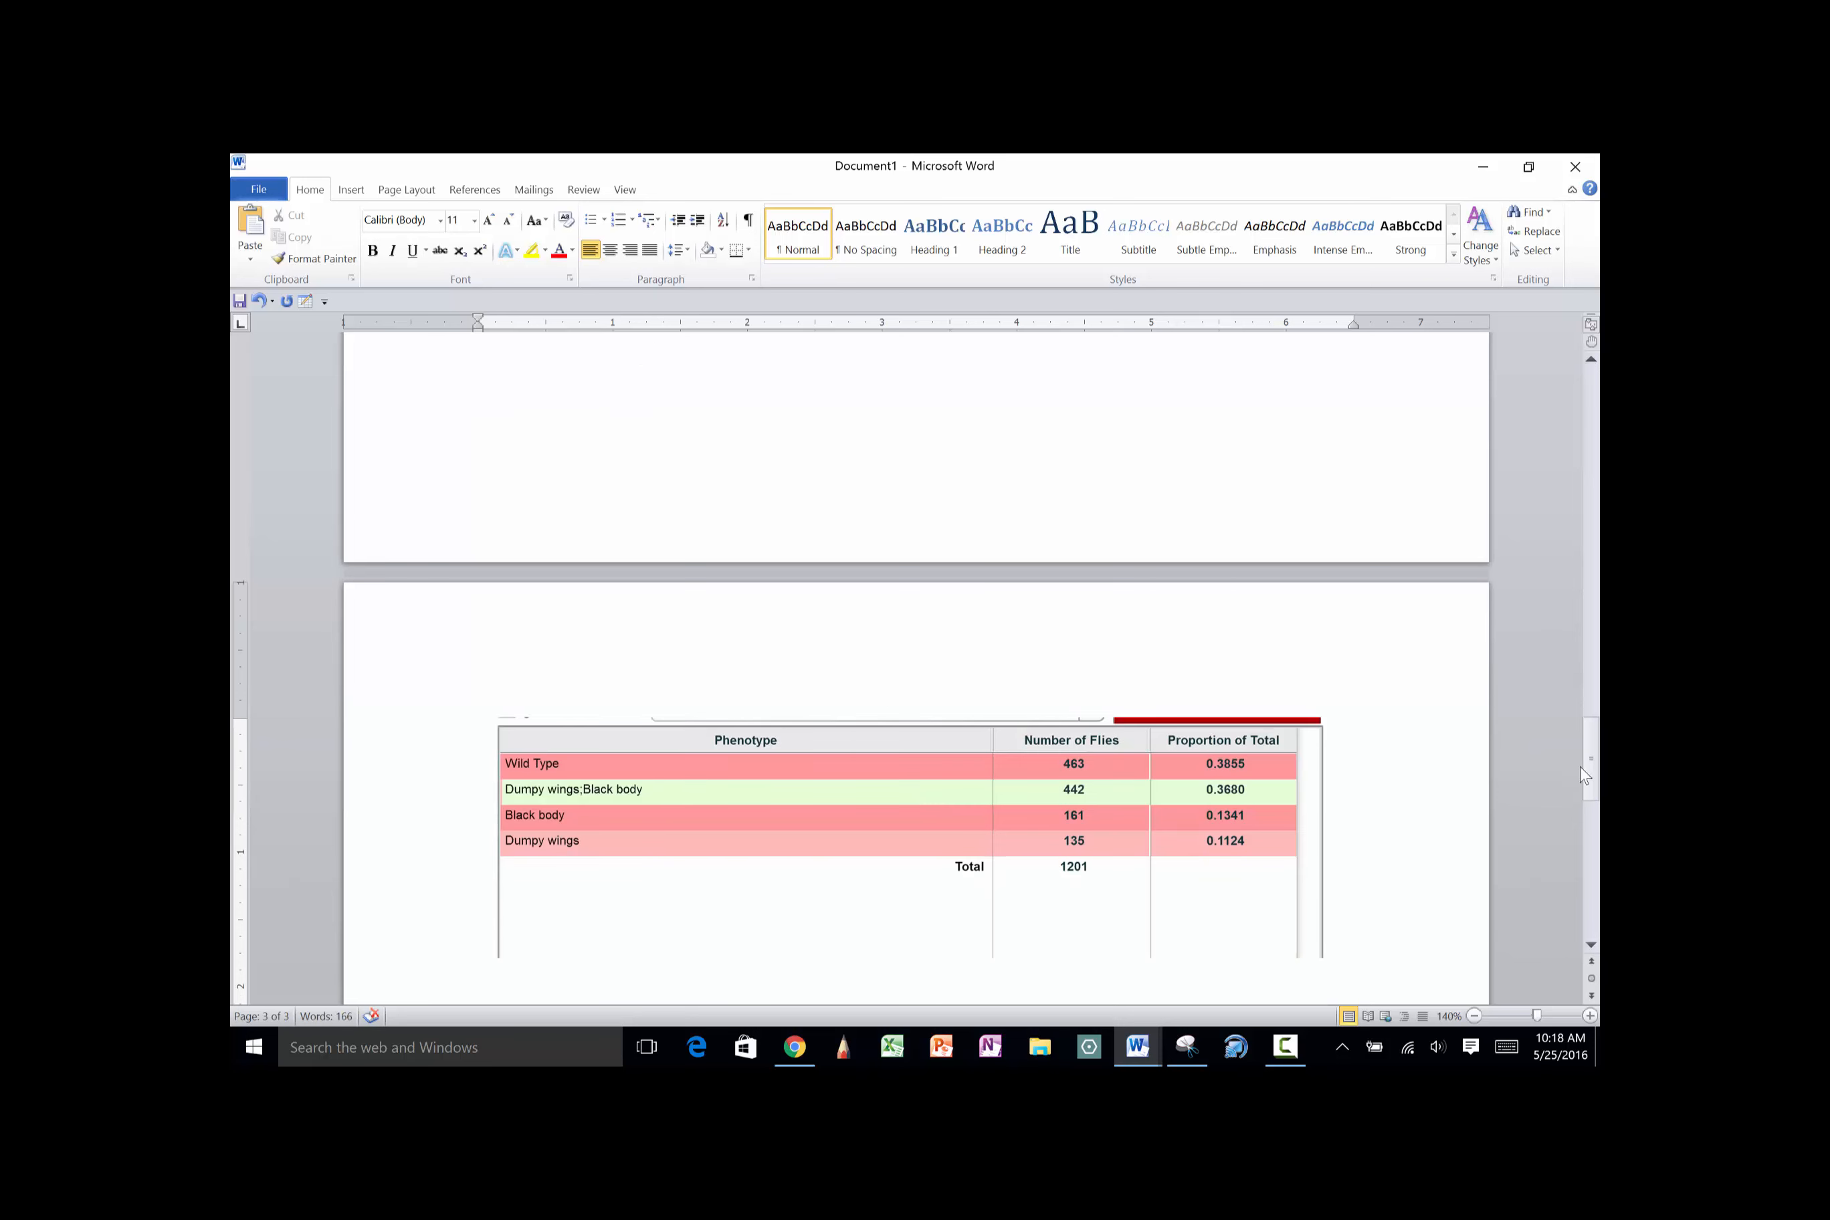
pyautogui.moveTo(1587, 775); pyautogui.dragTo(1587, 821)
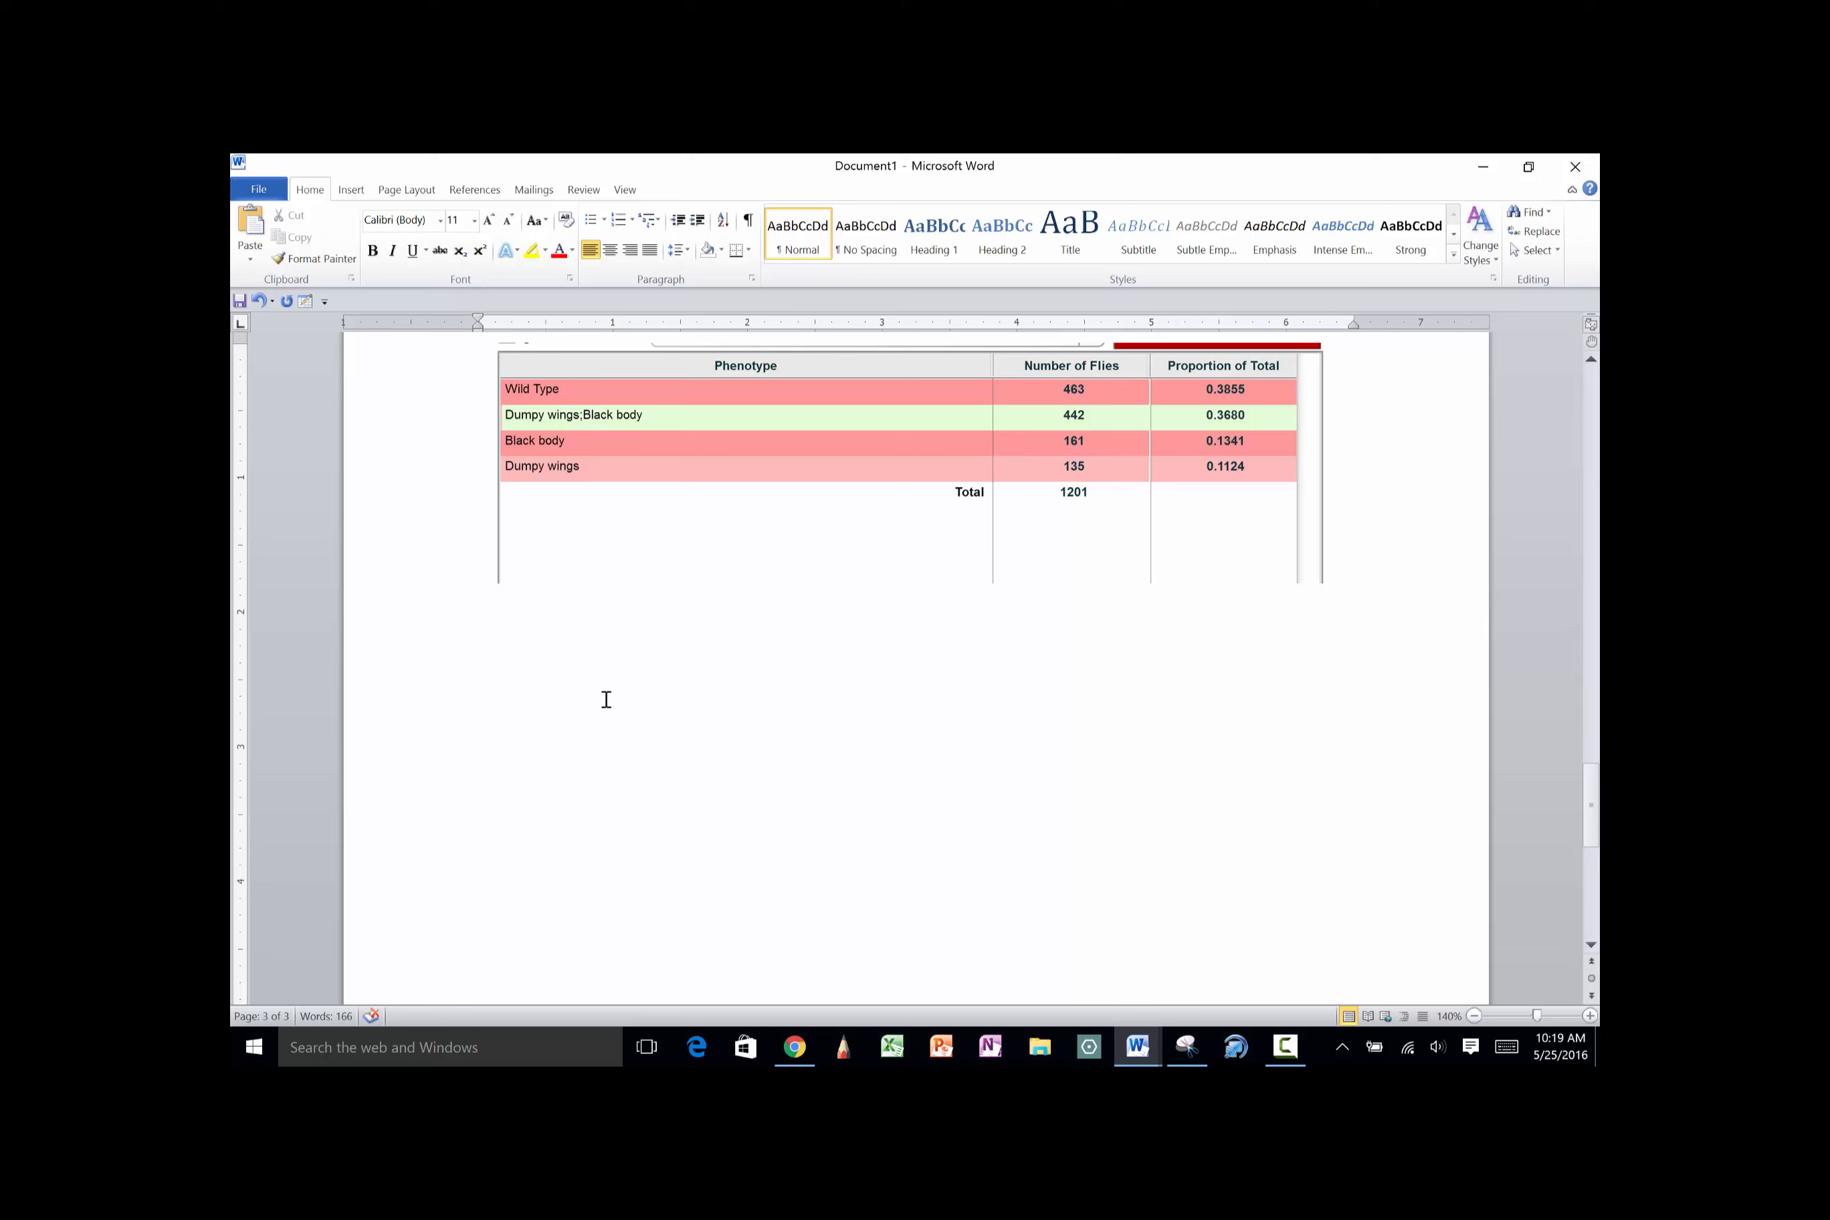
# Below the table, write the lines "Parentals (nonrecombinants) 463 and 442" and "Recombinants are 161 and 135"
pyautogui.write('Parentals (nonrecombi')
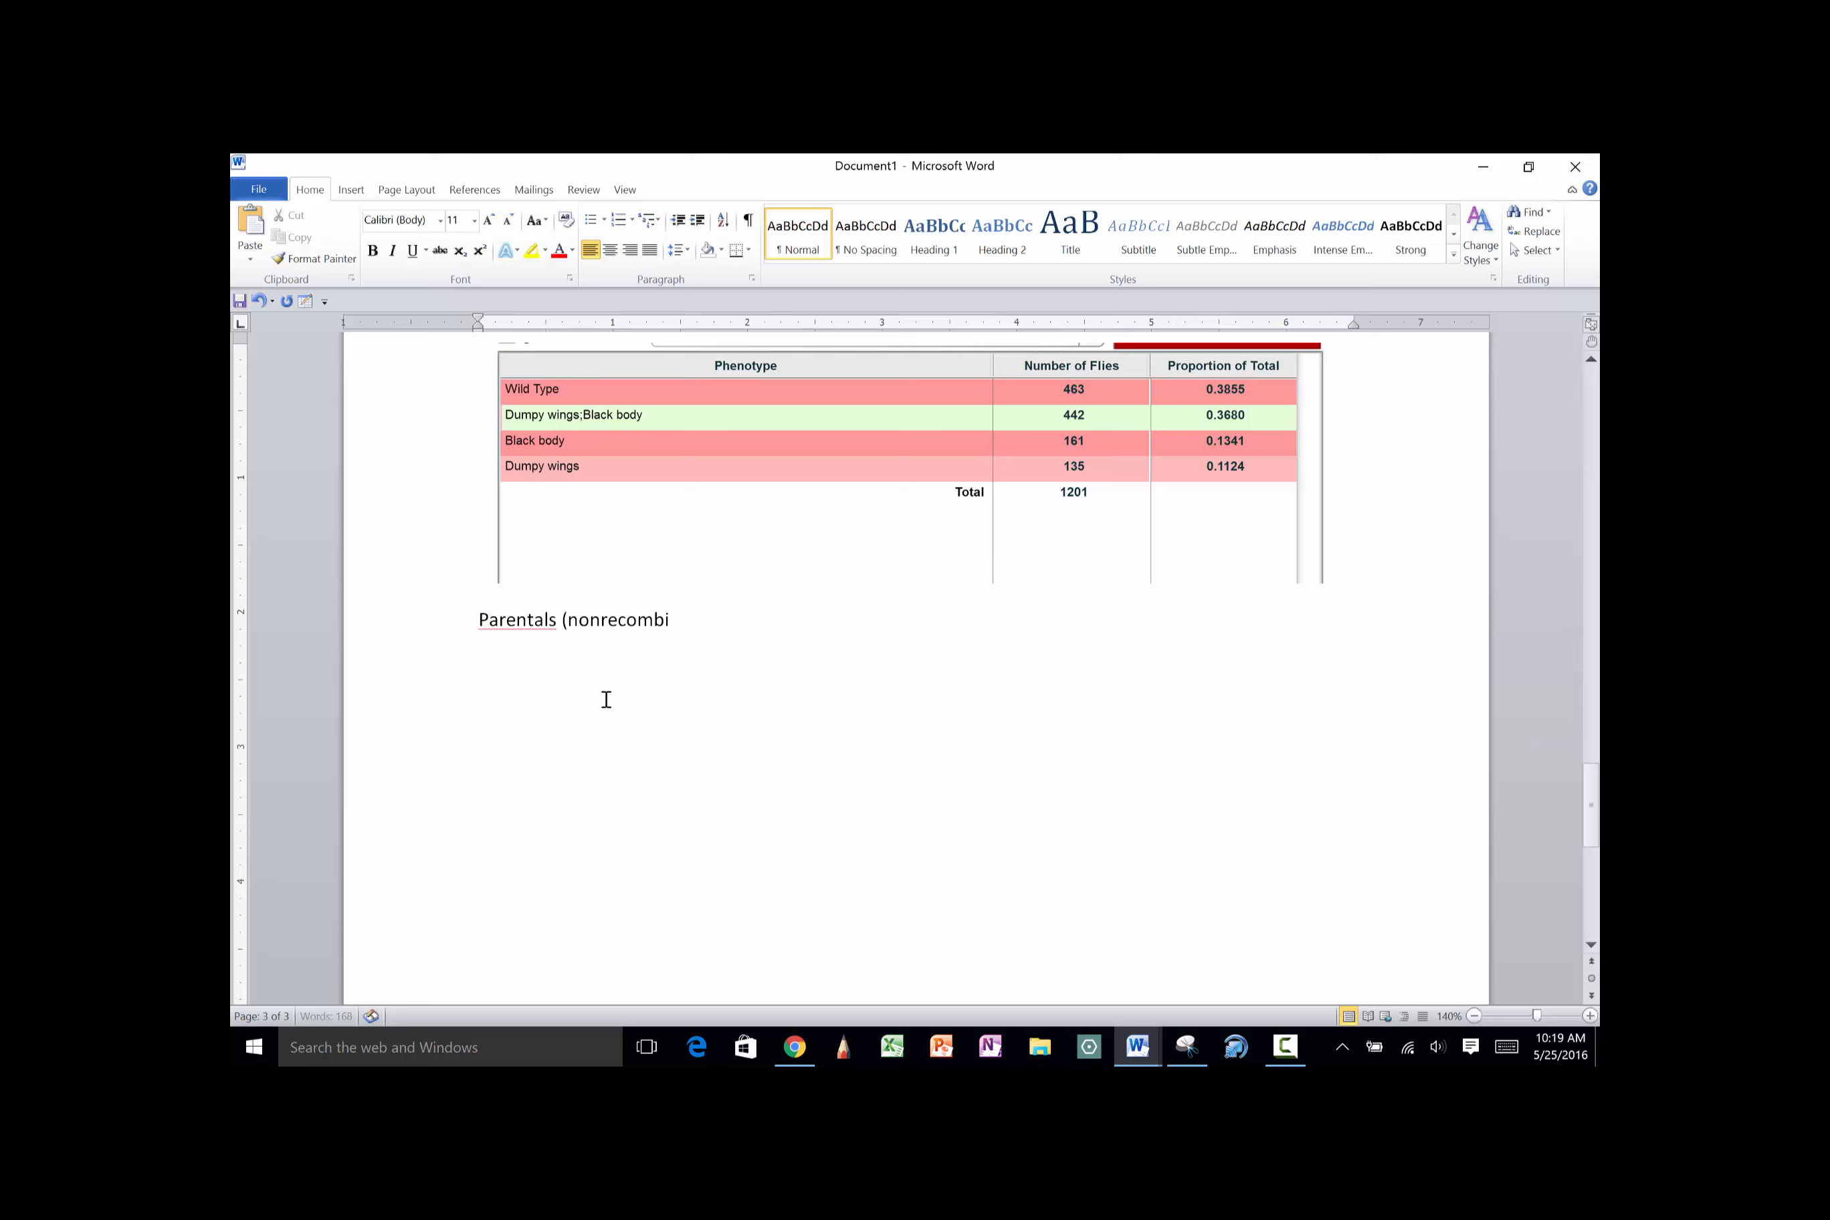
pyautogui.write('nants)')
pyautogui.write('463 and 442')
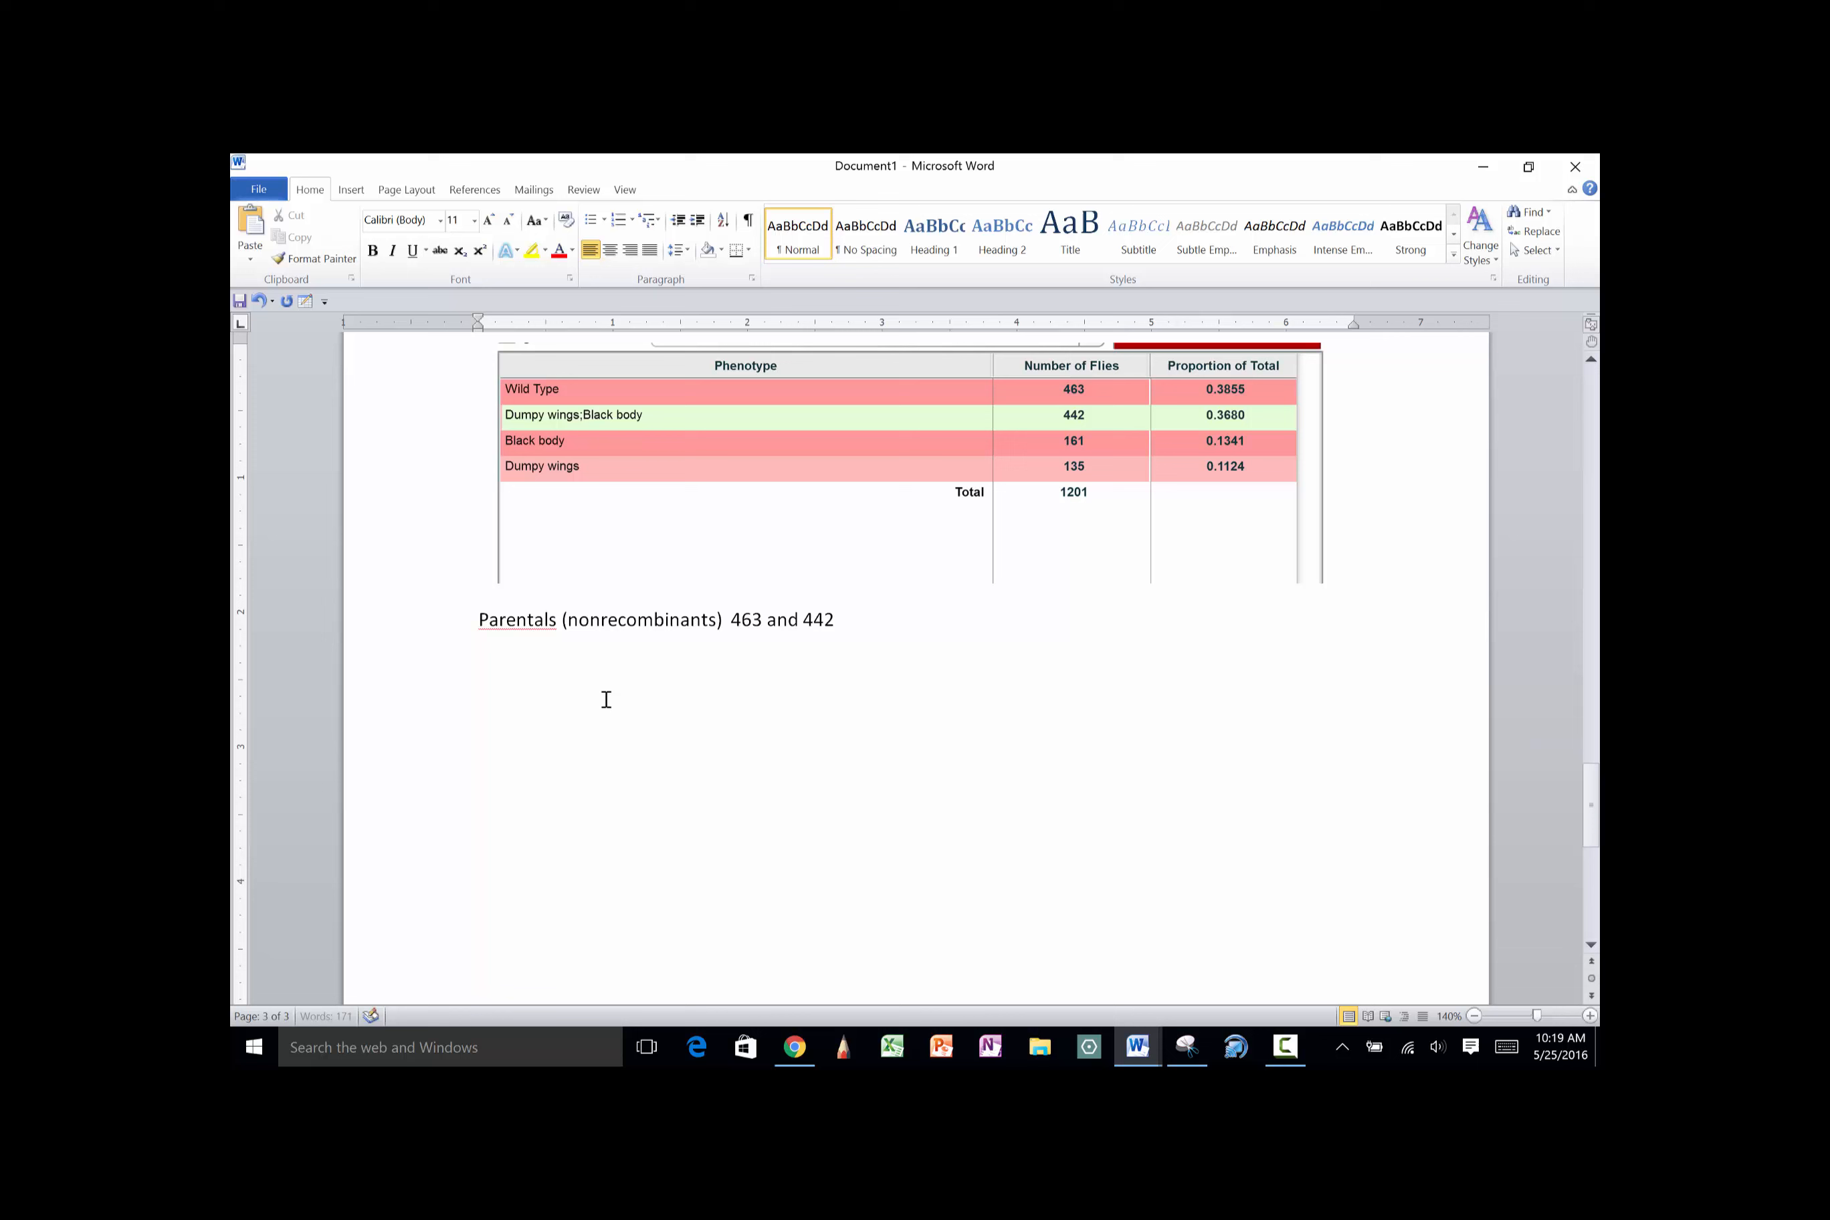
pyautogui.press('Return')
pyautogui.write('recombinants are ')
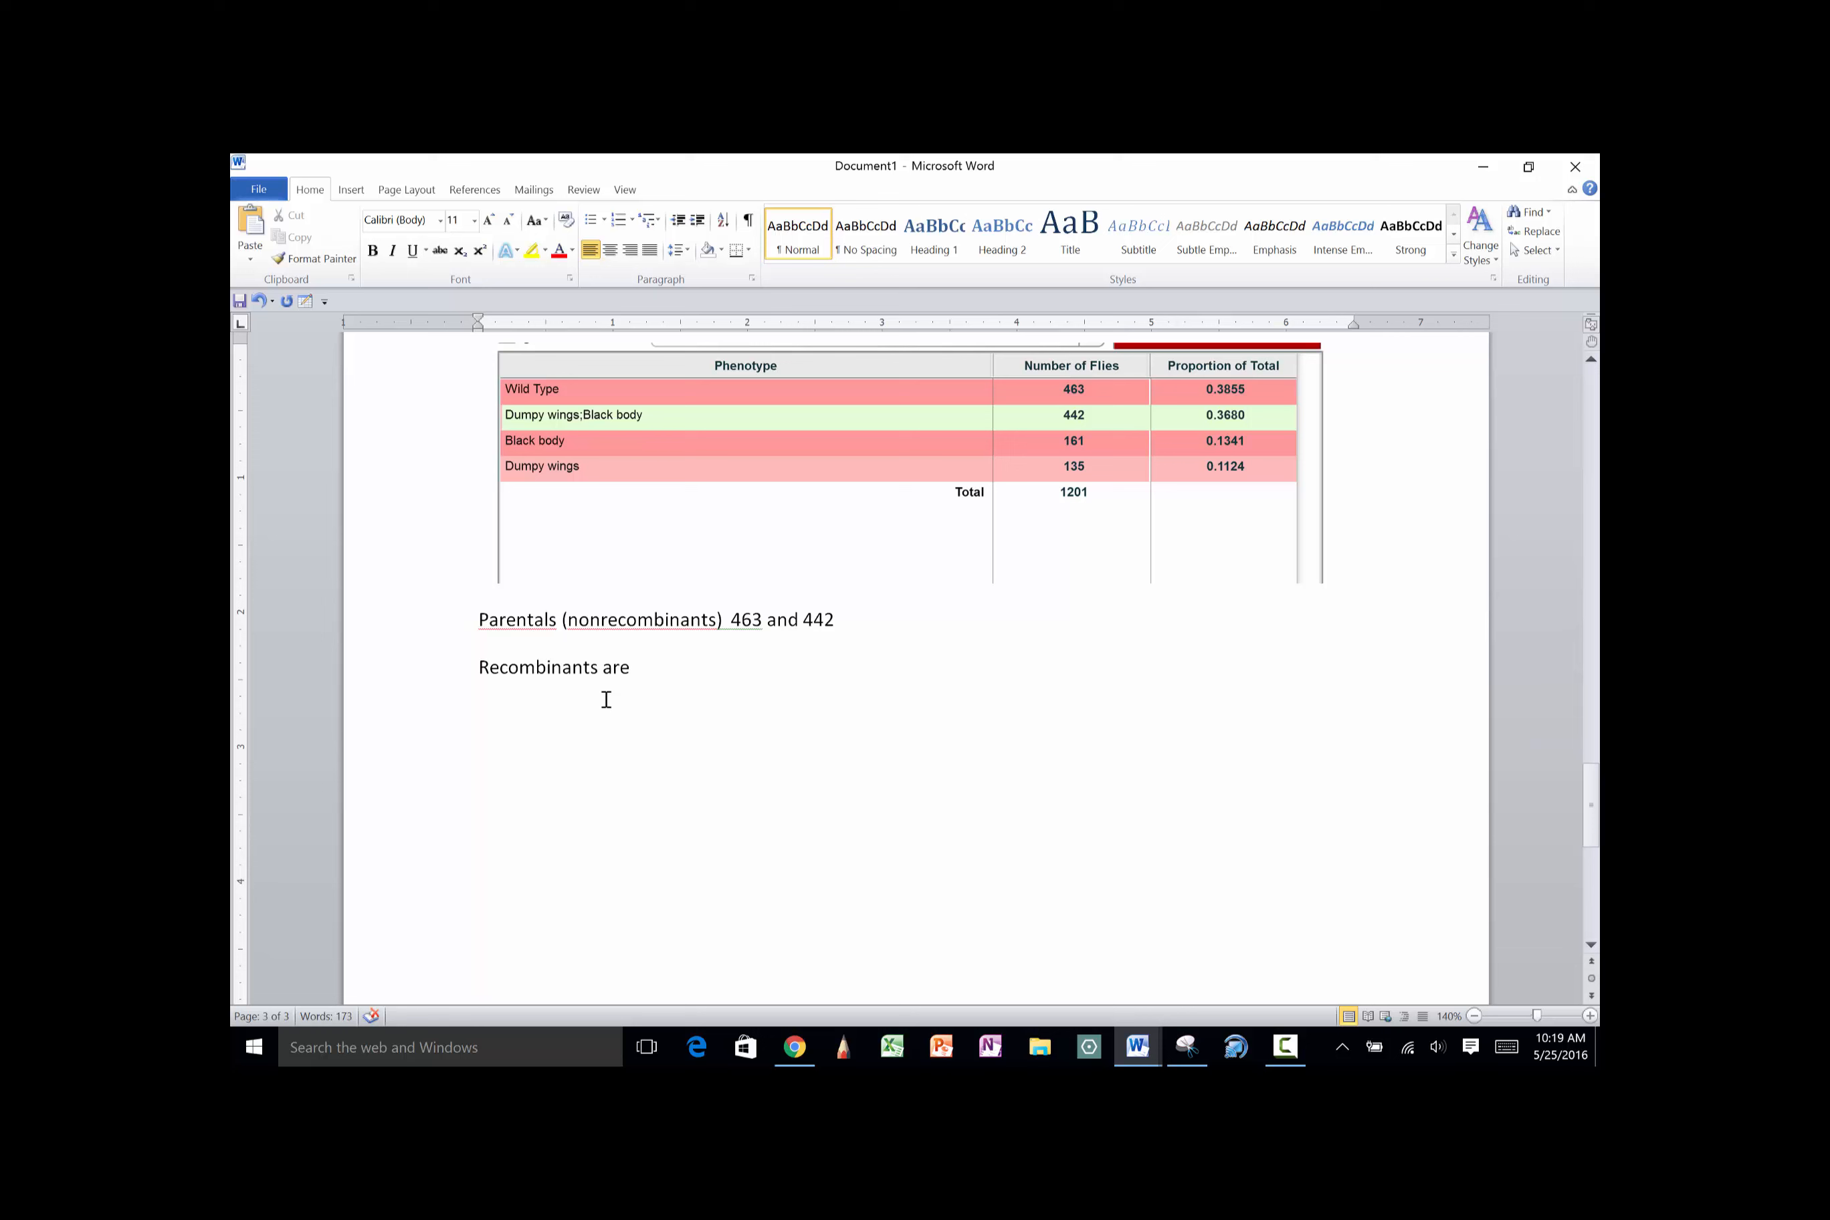
pyautogui.write('161')
pyautogui.write(' and 1')
pyautogui.write('35')
# Add the map line "d___b" under the recombinants, followed by the calculation "161 + 135 / 1201" on its own line
pyautogui.write('D___b')
pyautogui.press('Return')
pyautogui.press('Up')
pyautogui.press('BackSpace')
pyautogui.write('d___b')
pyautogui.press('Down')
pyautogui.write('161 + 135')
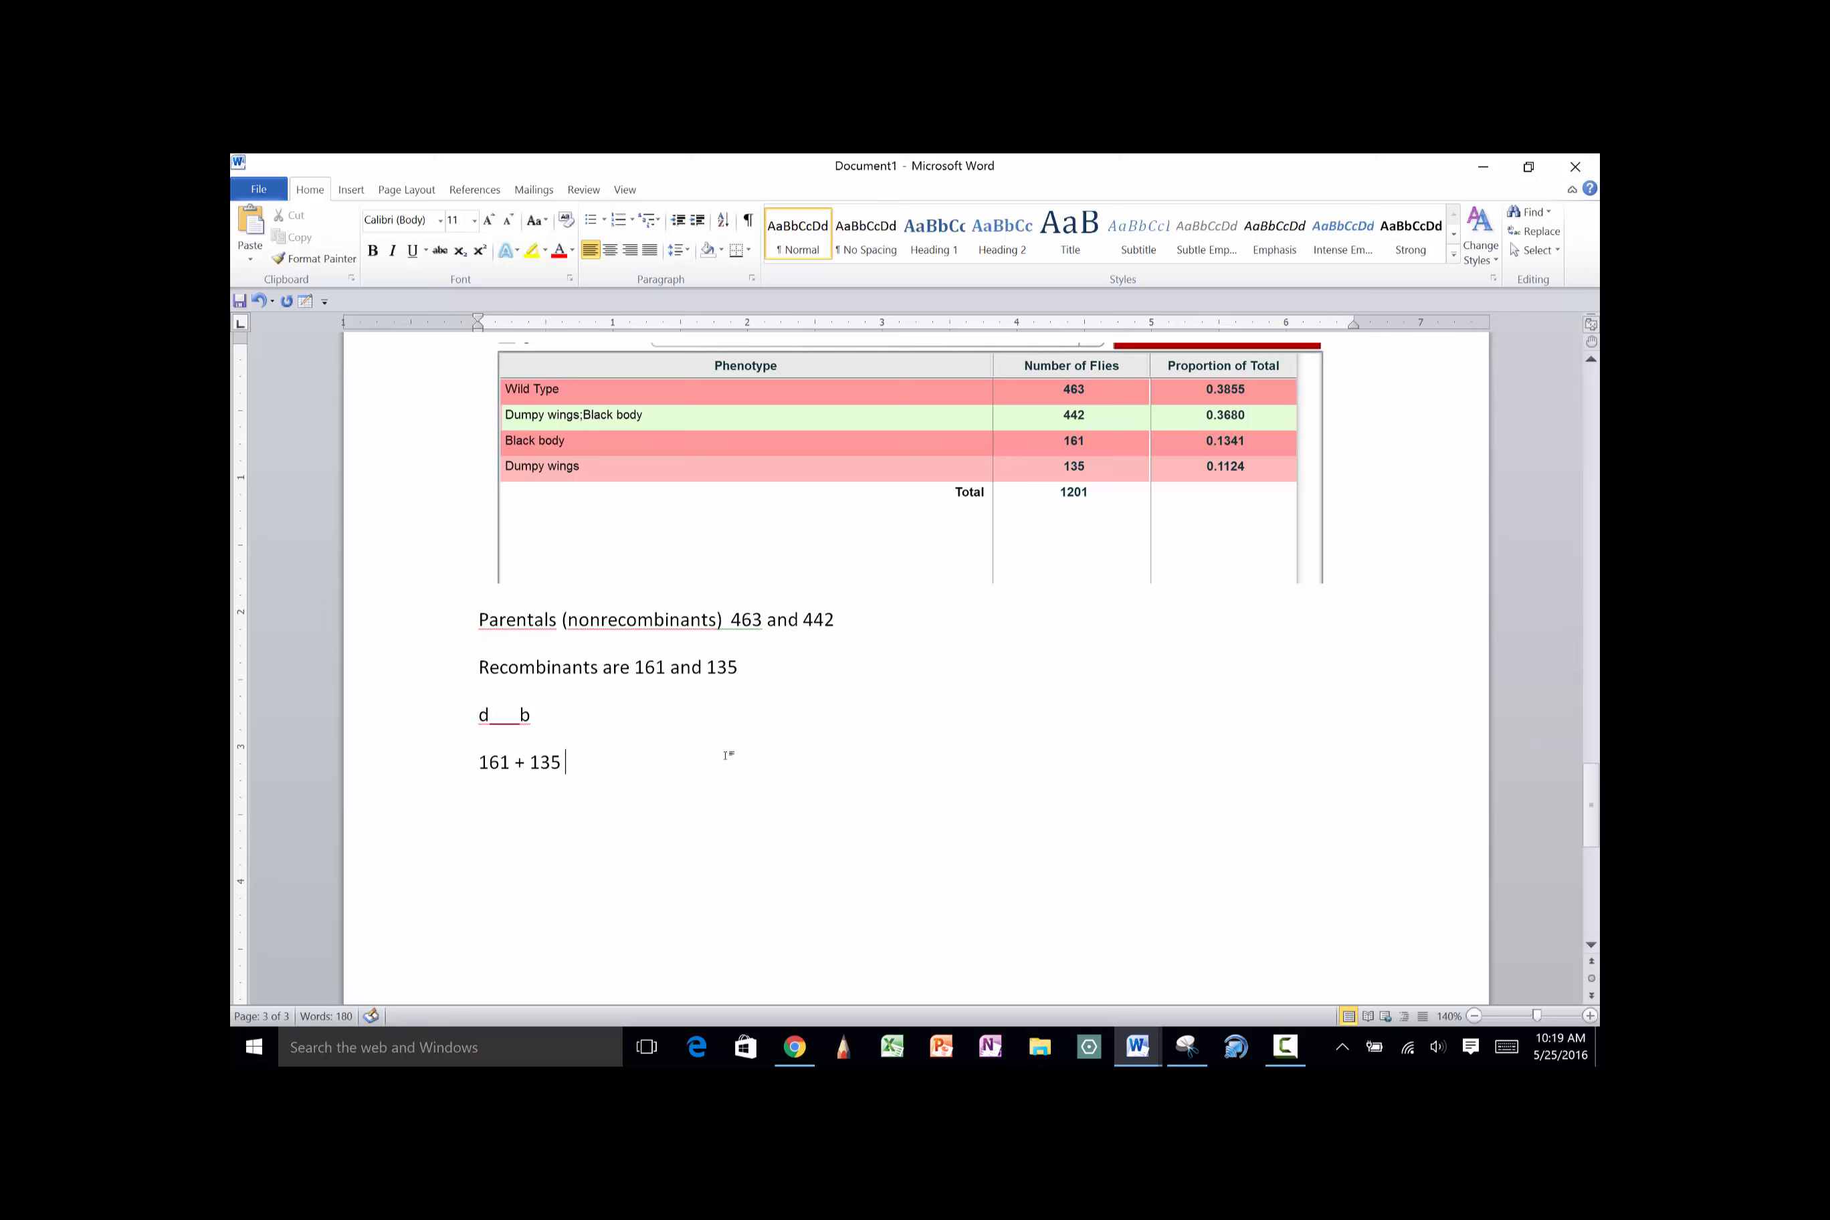
pyautogui.write(' / 1201')
pyautogui.press('Return')
# Search Windows for "calc" and open the Calculator app
pyautogui.click(255, 1043)
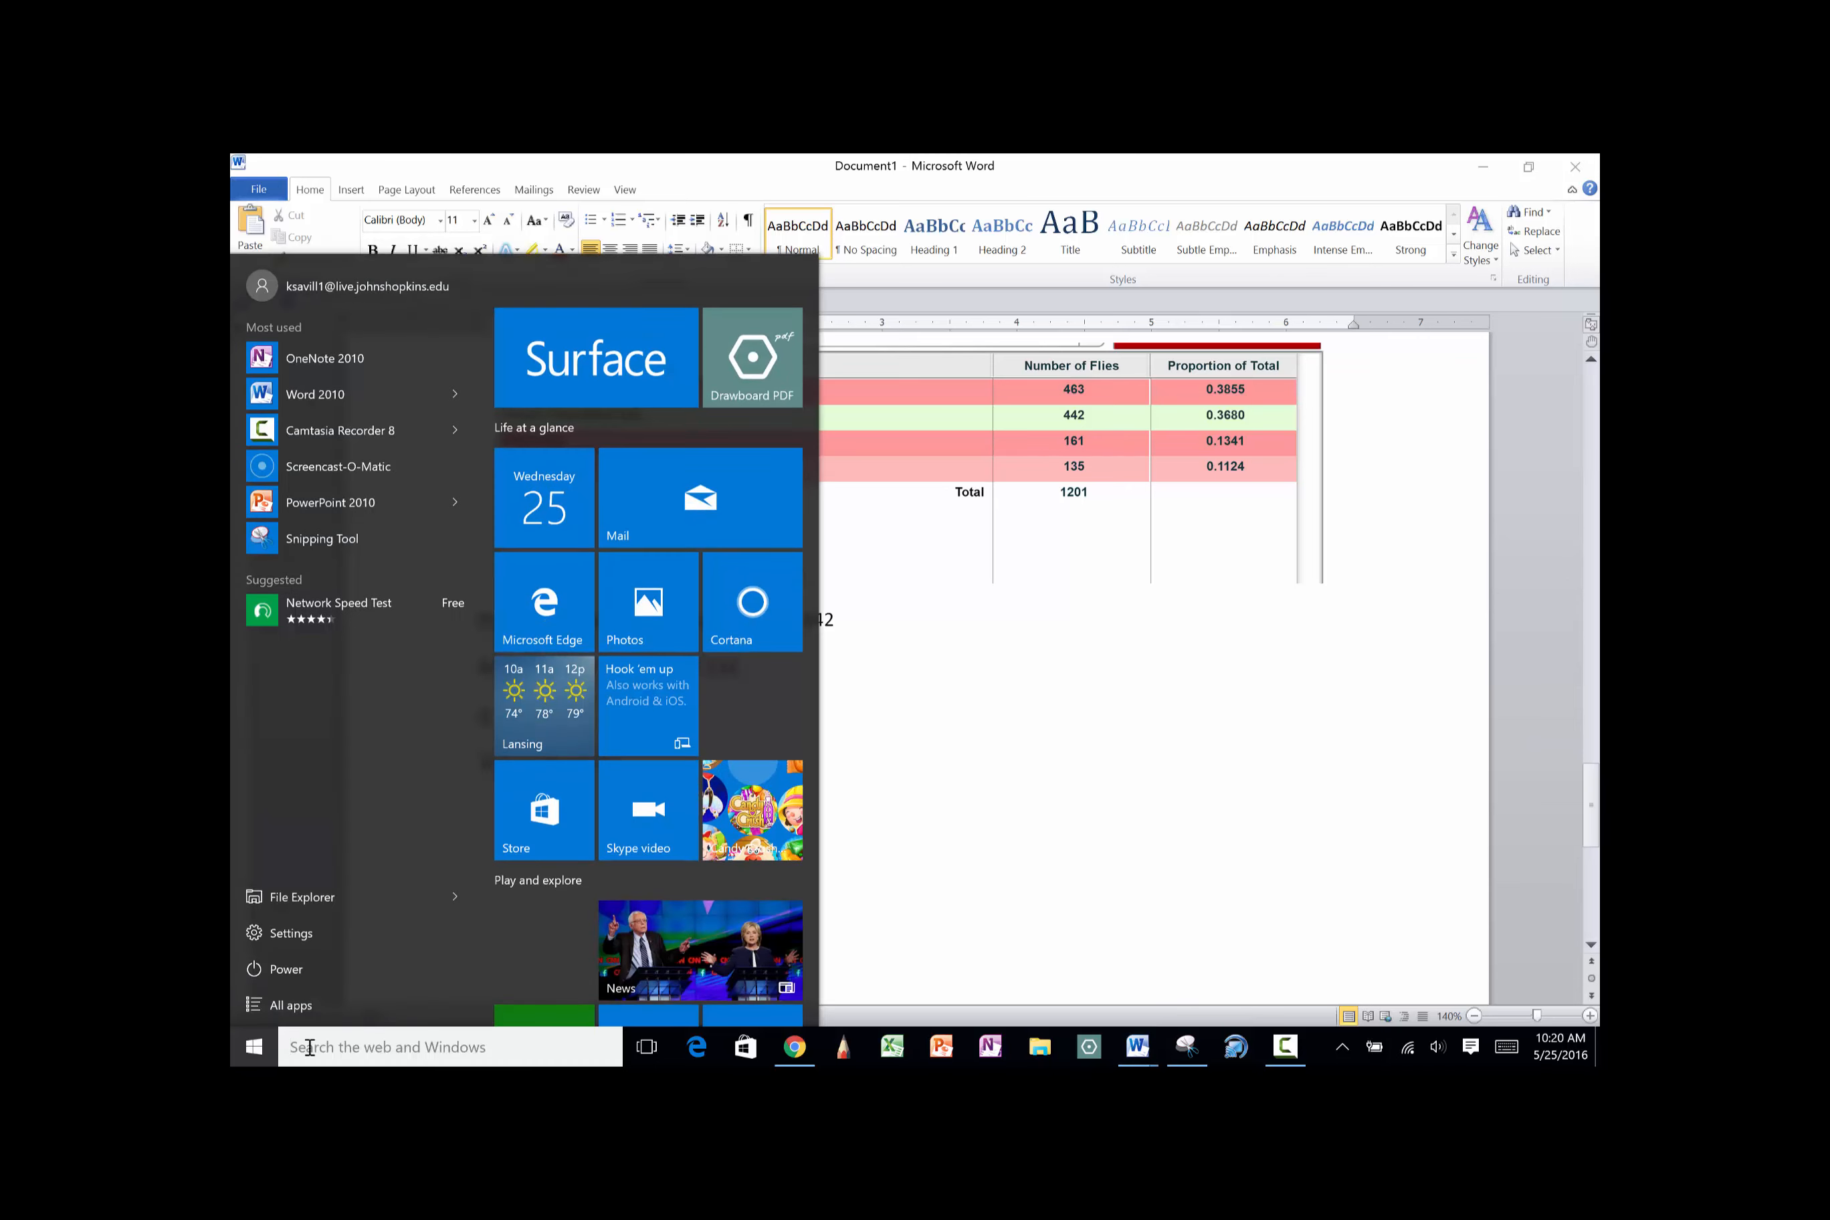
pyautogui.click(310, 1047)
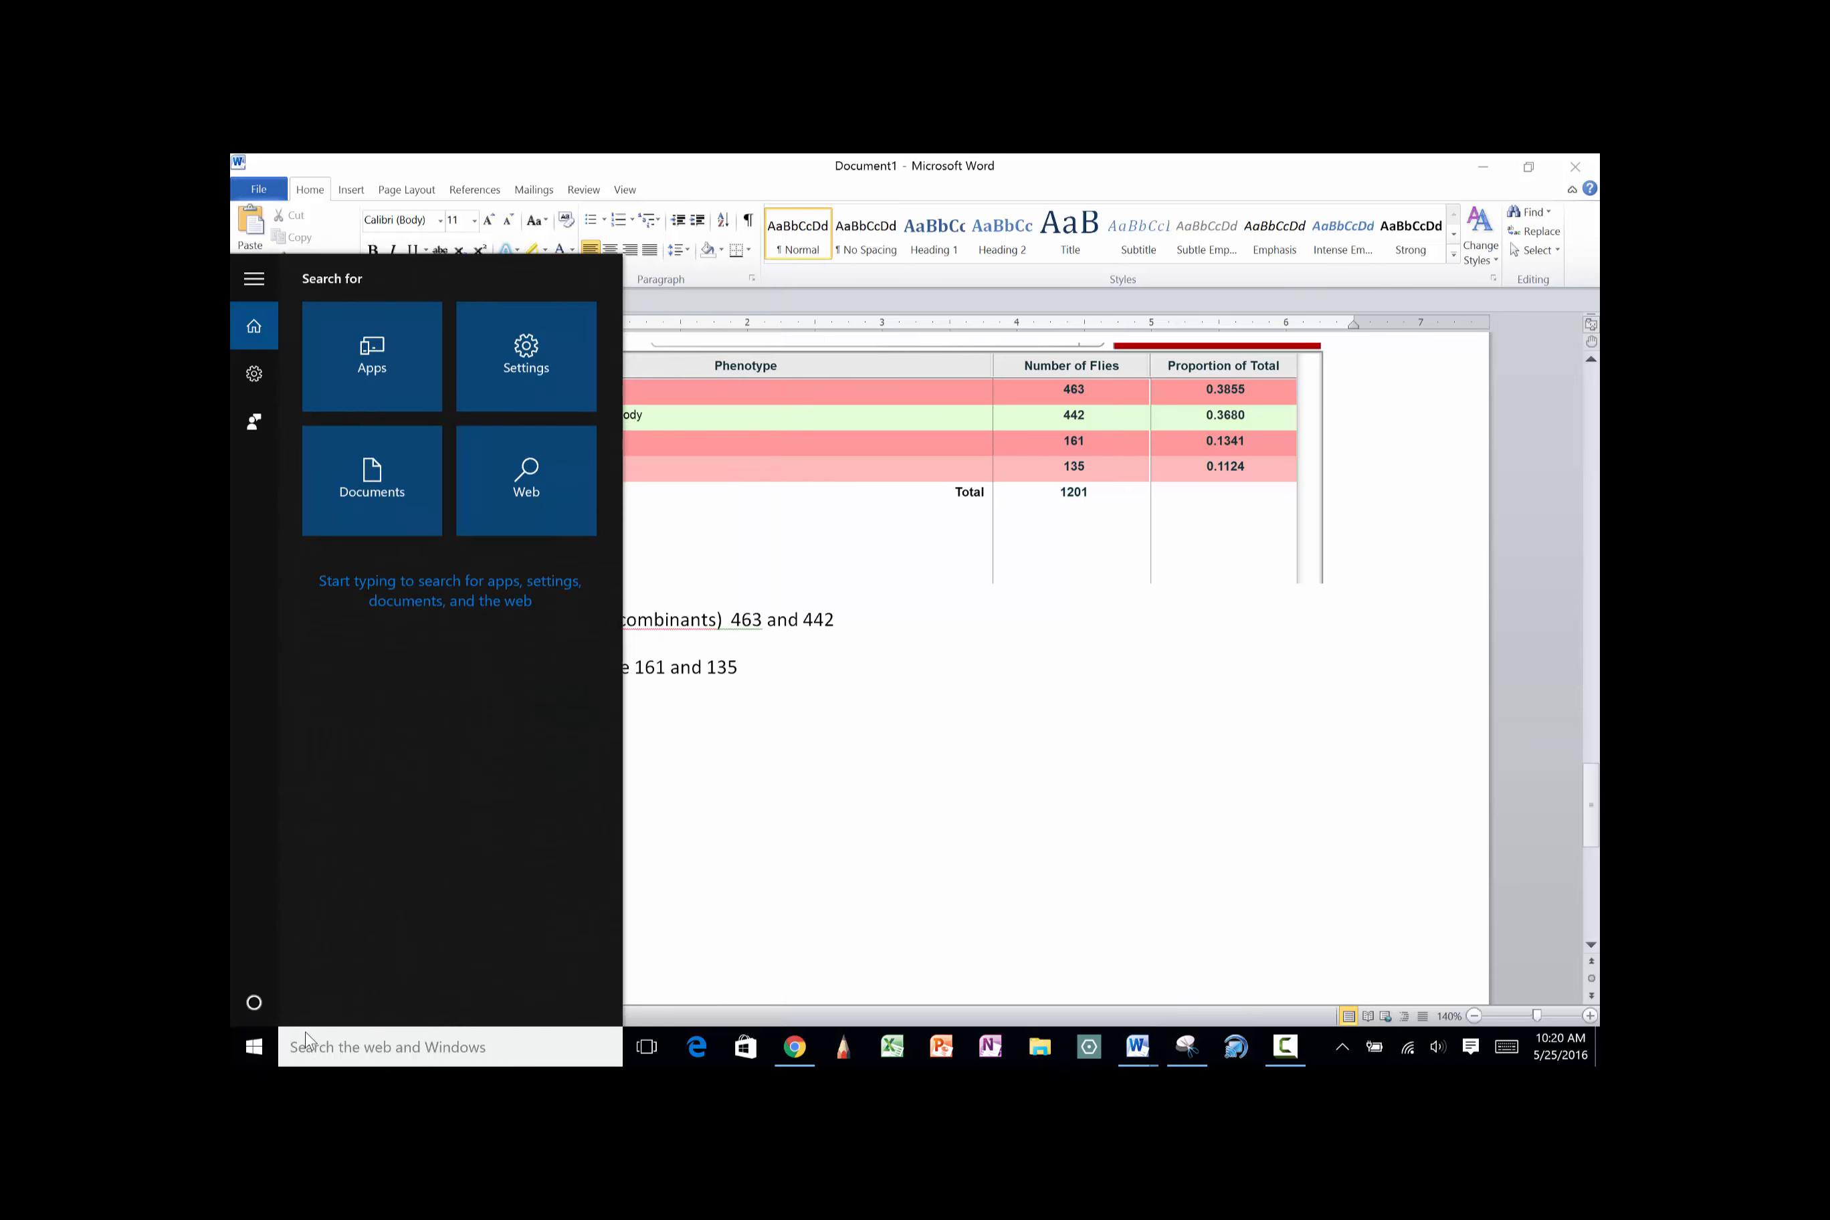
pyautogui.write('calc')
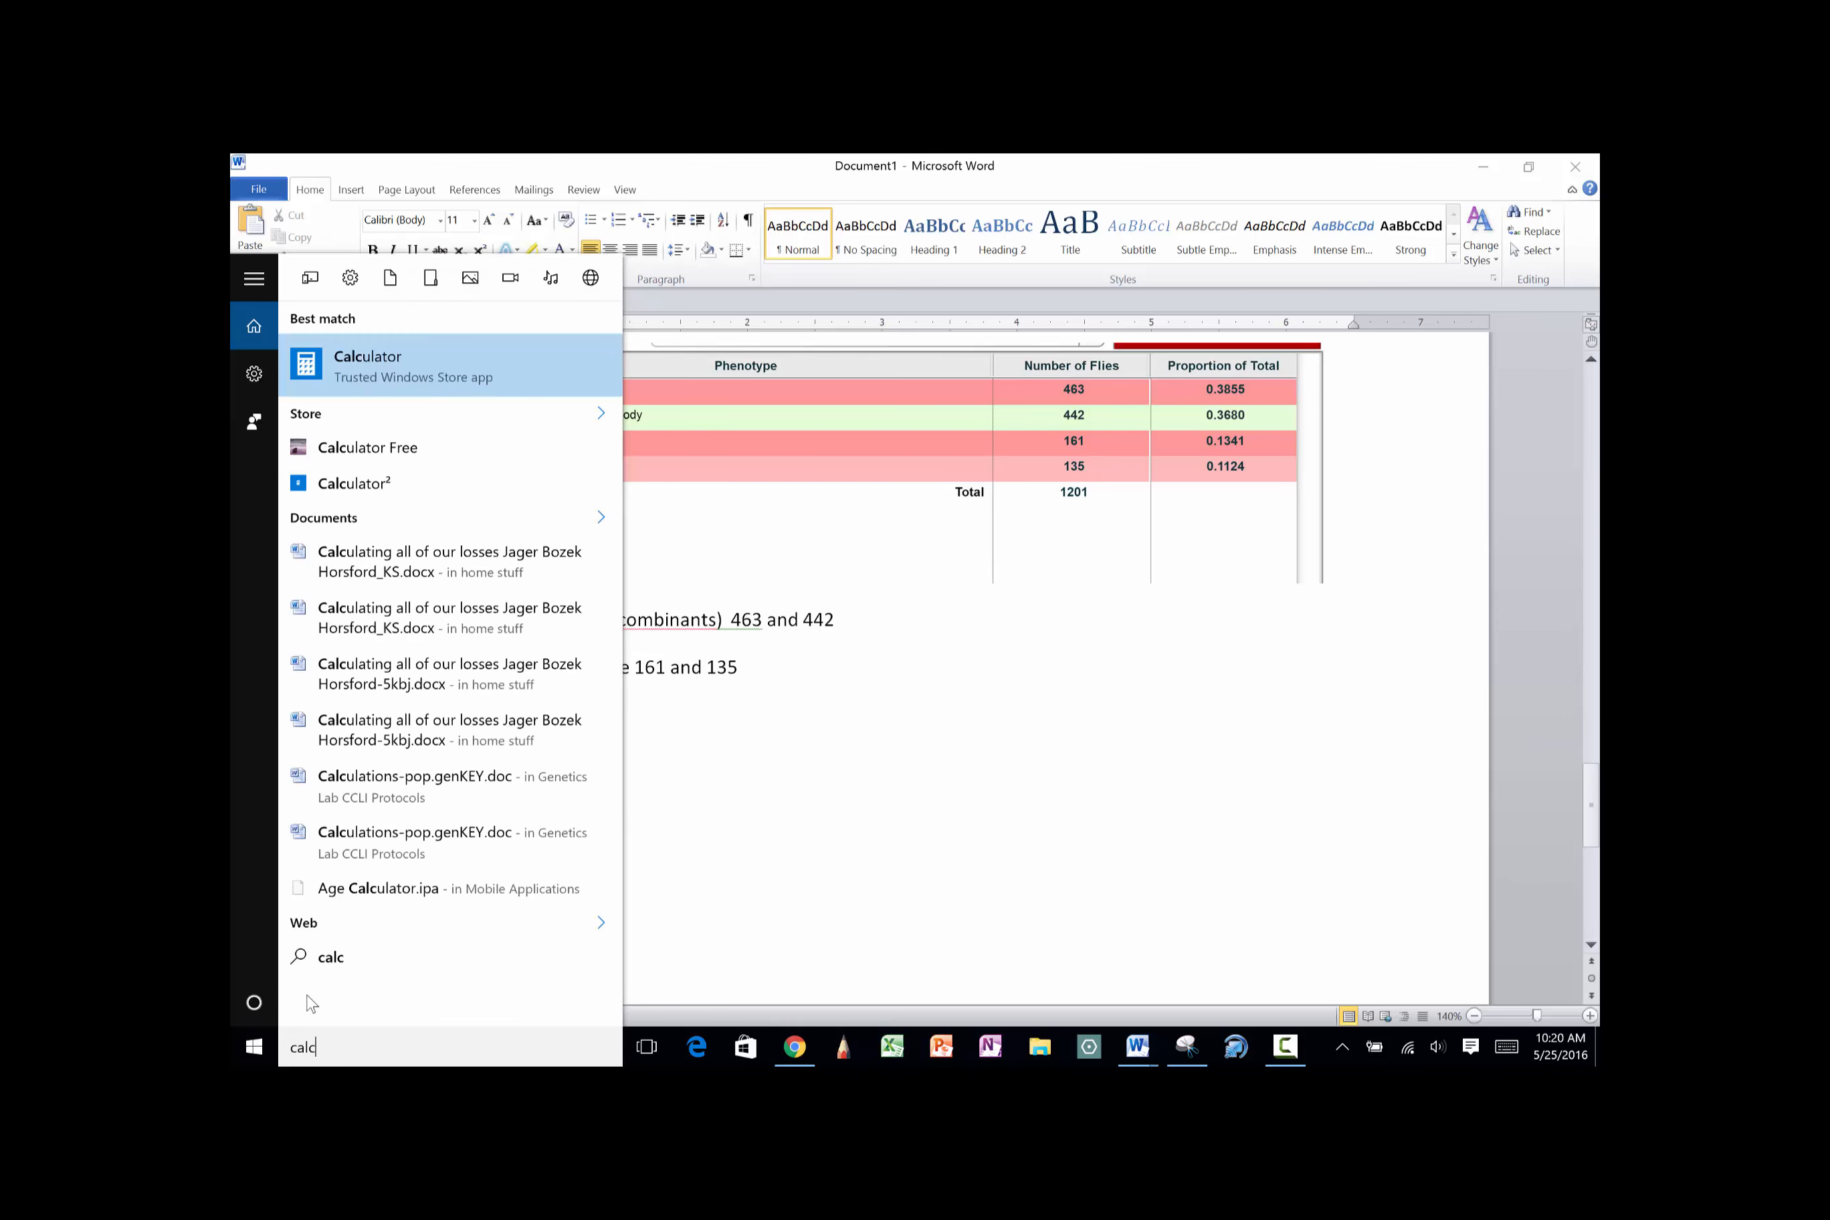
pyautogui.click(339, 376)
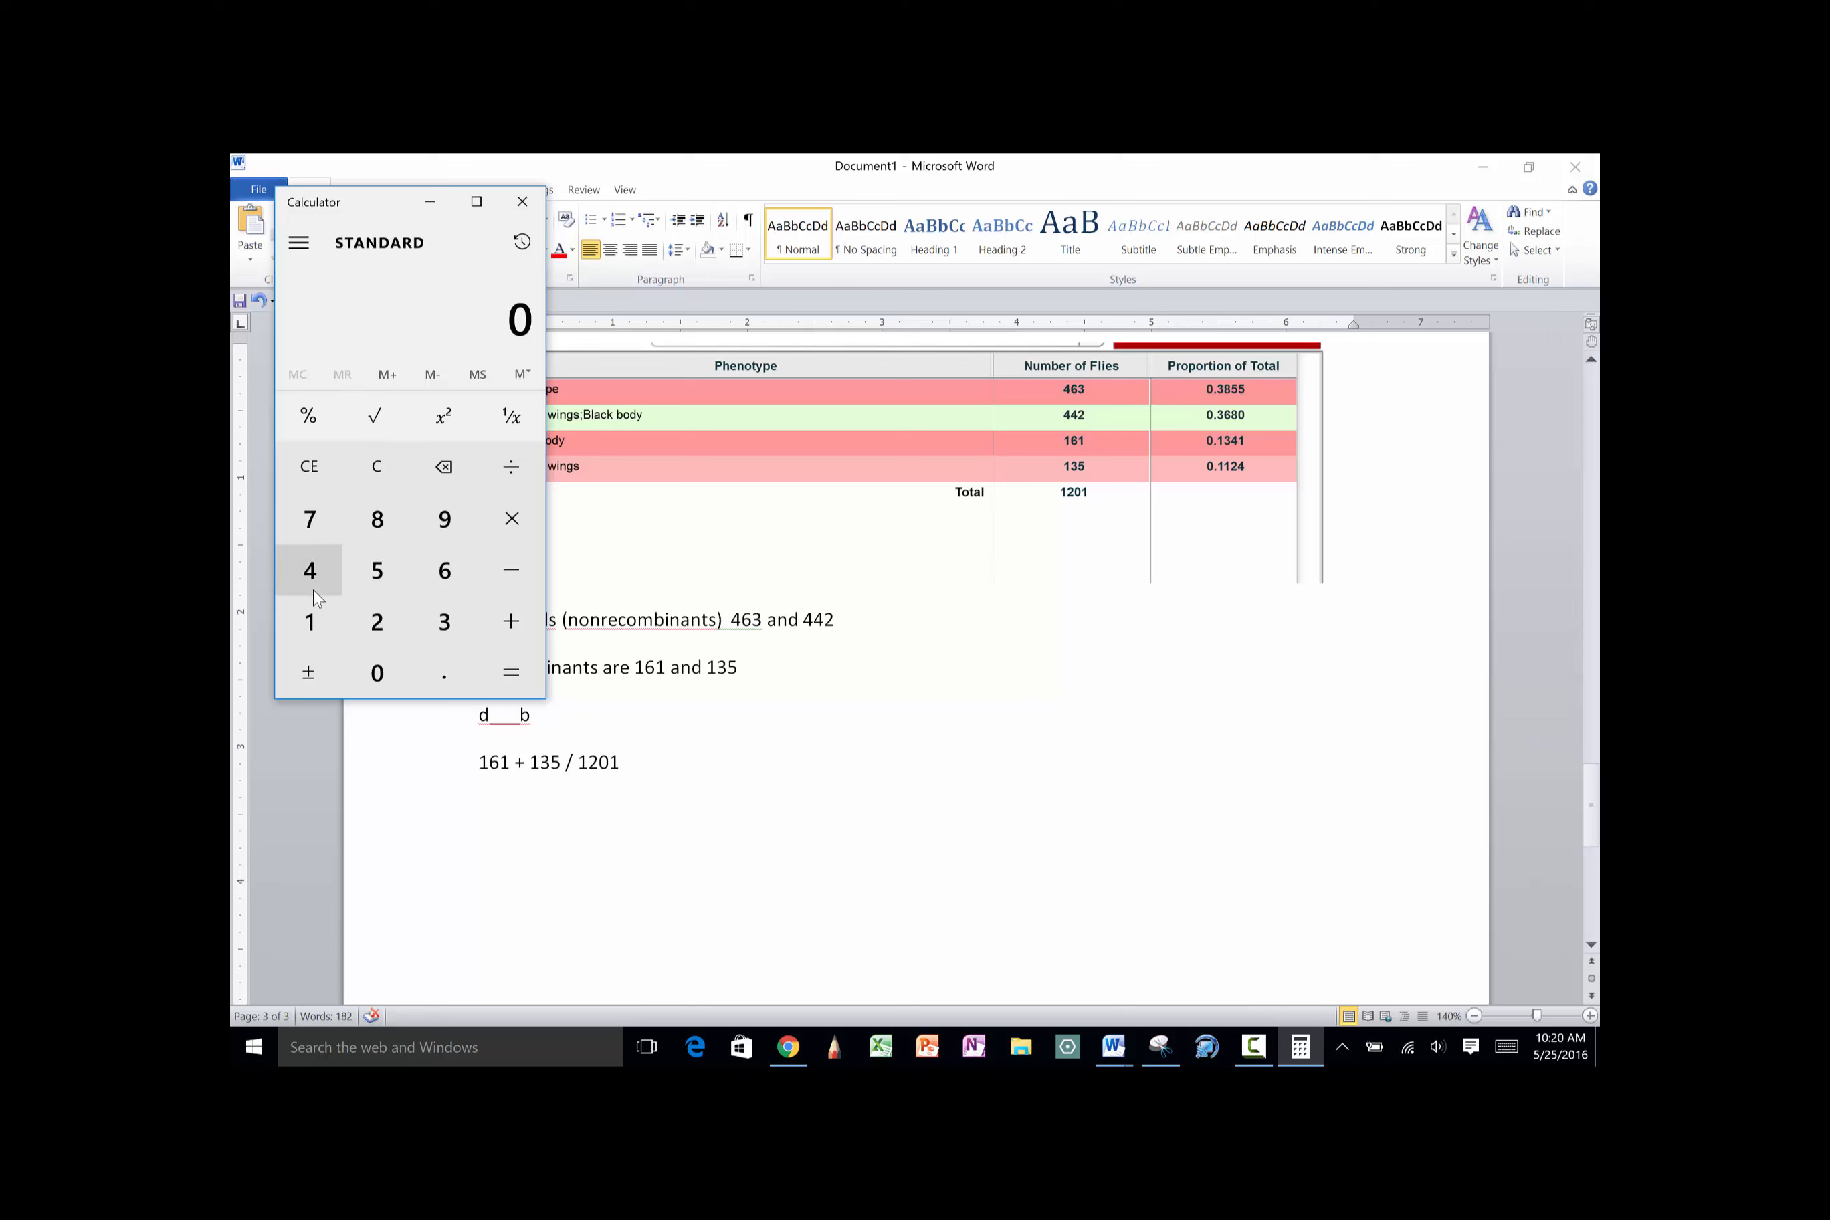
# Add the two recombinant counts in Calculator, 161 + 135
pyautogui.click(312, 622)
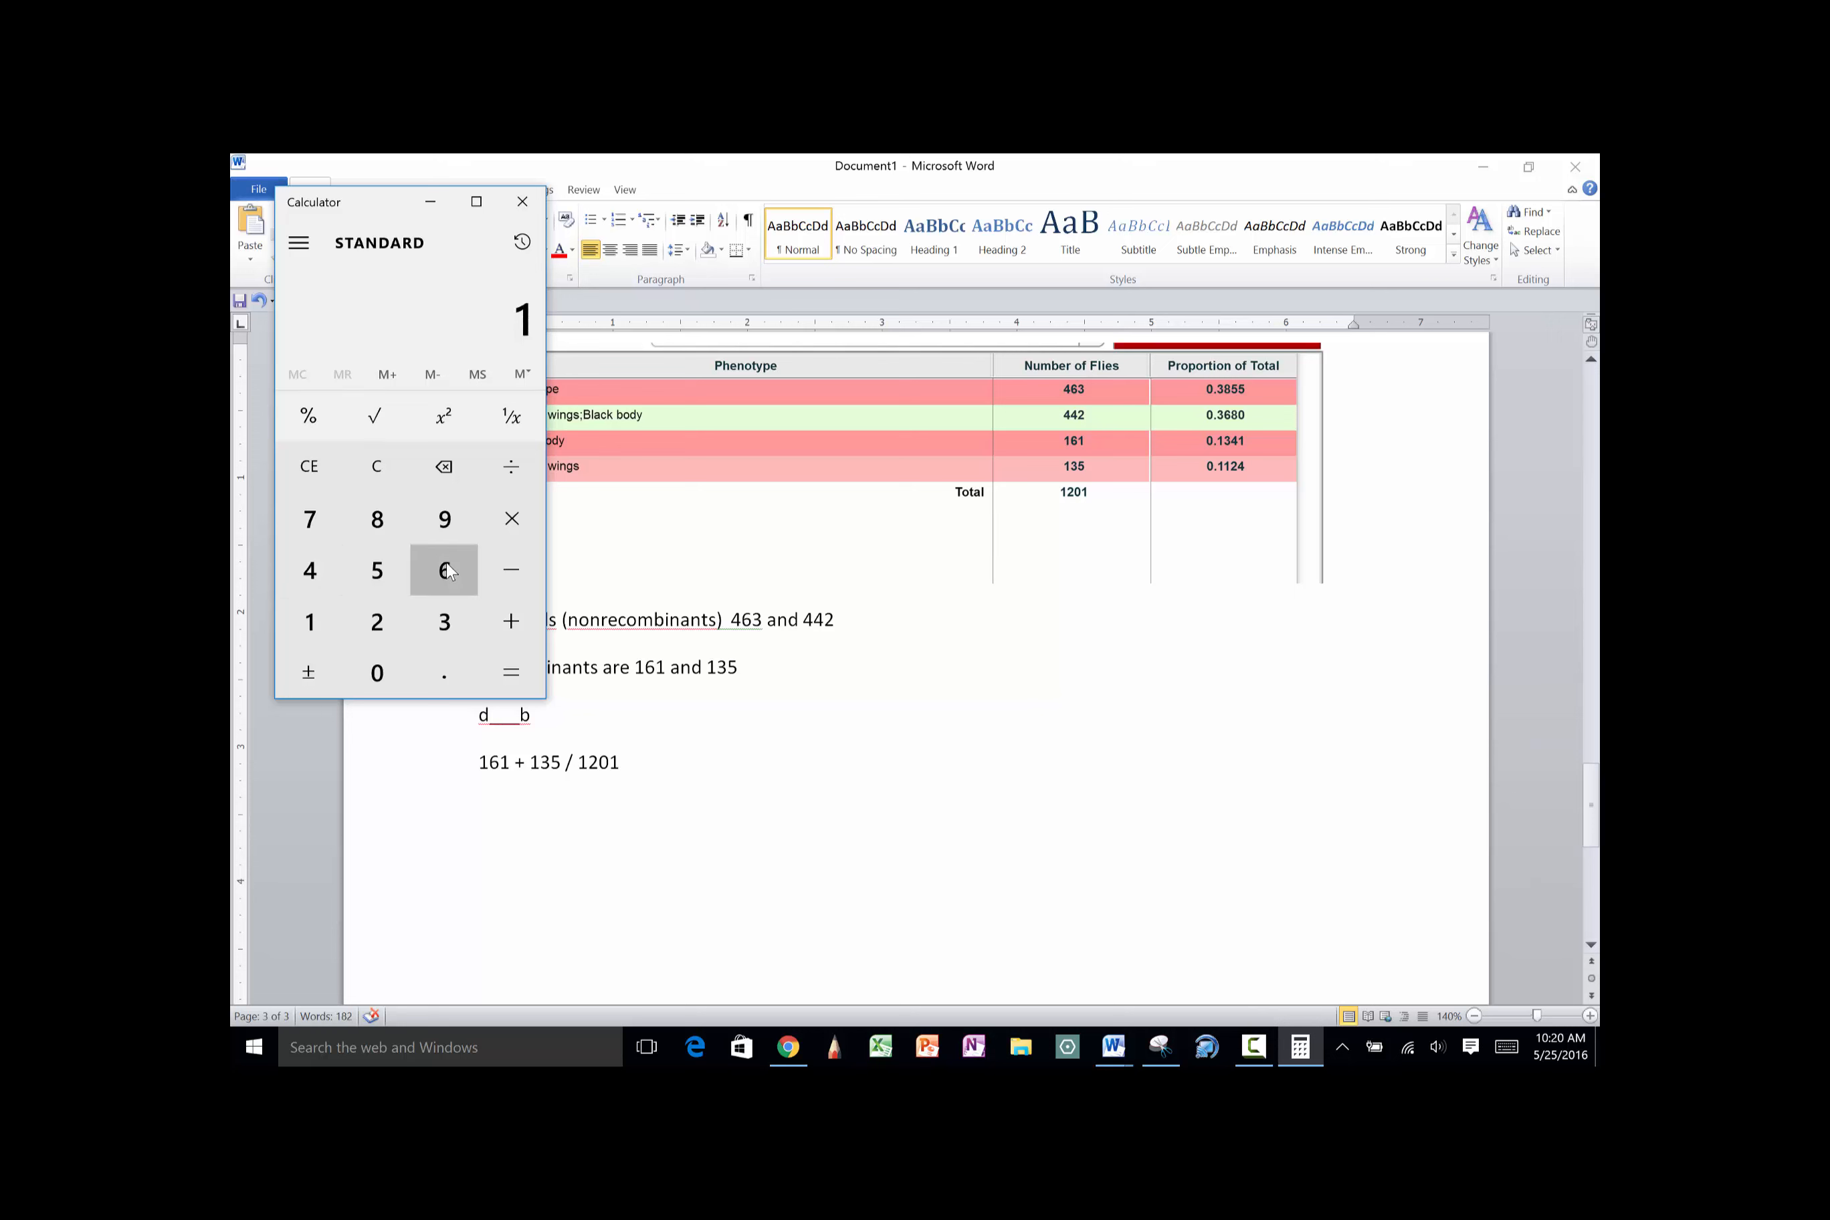
pyautogui.click(445, 570)
pyautogui.click(311, 622)
pyautogui.click(508, 624)
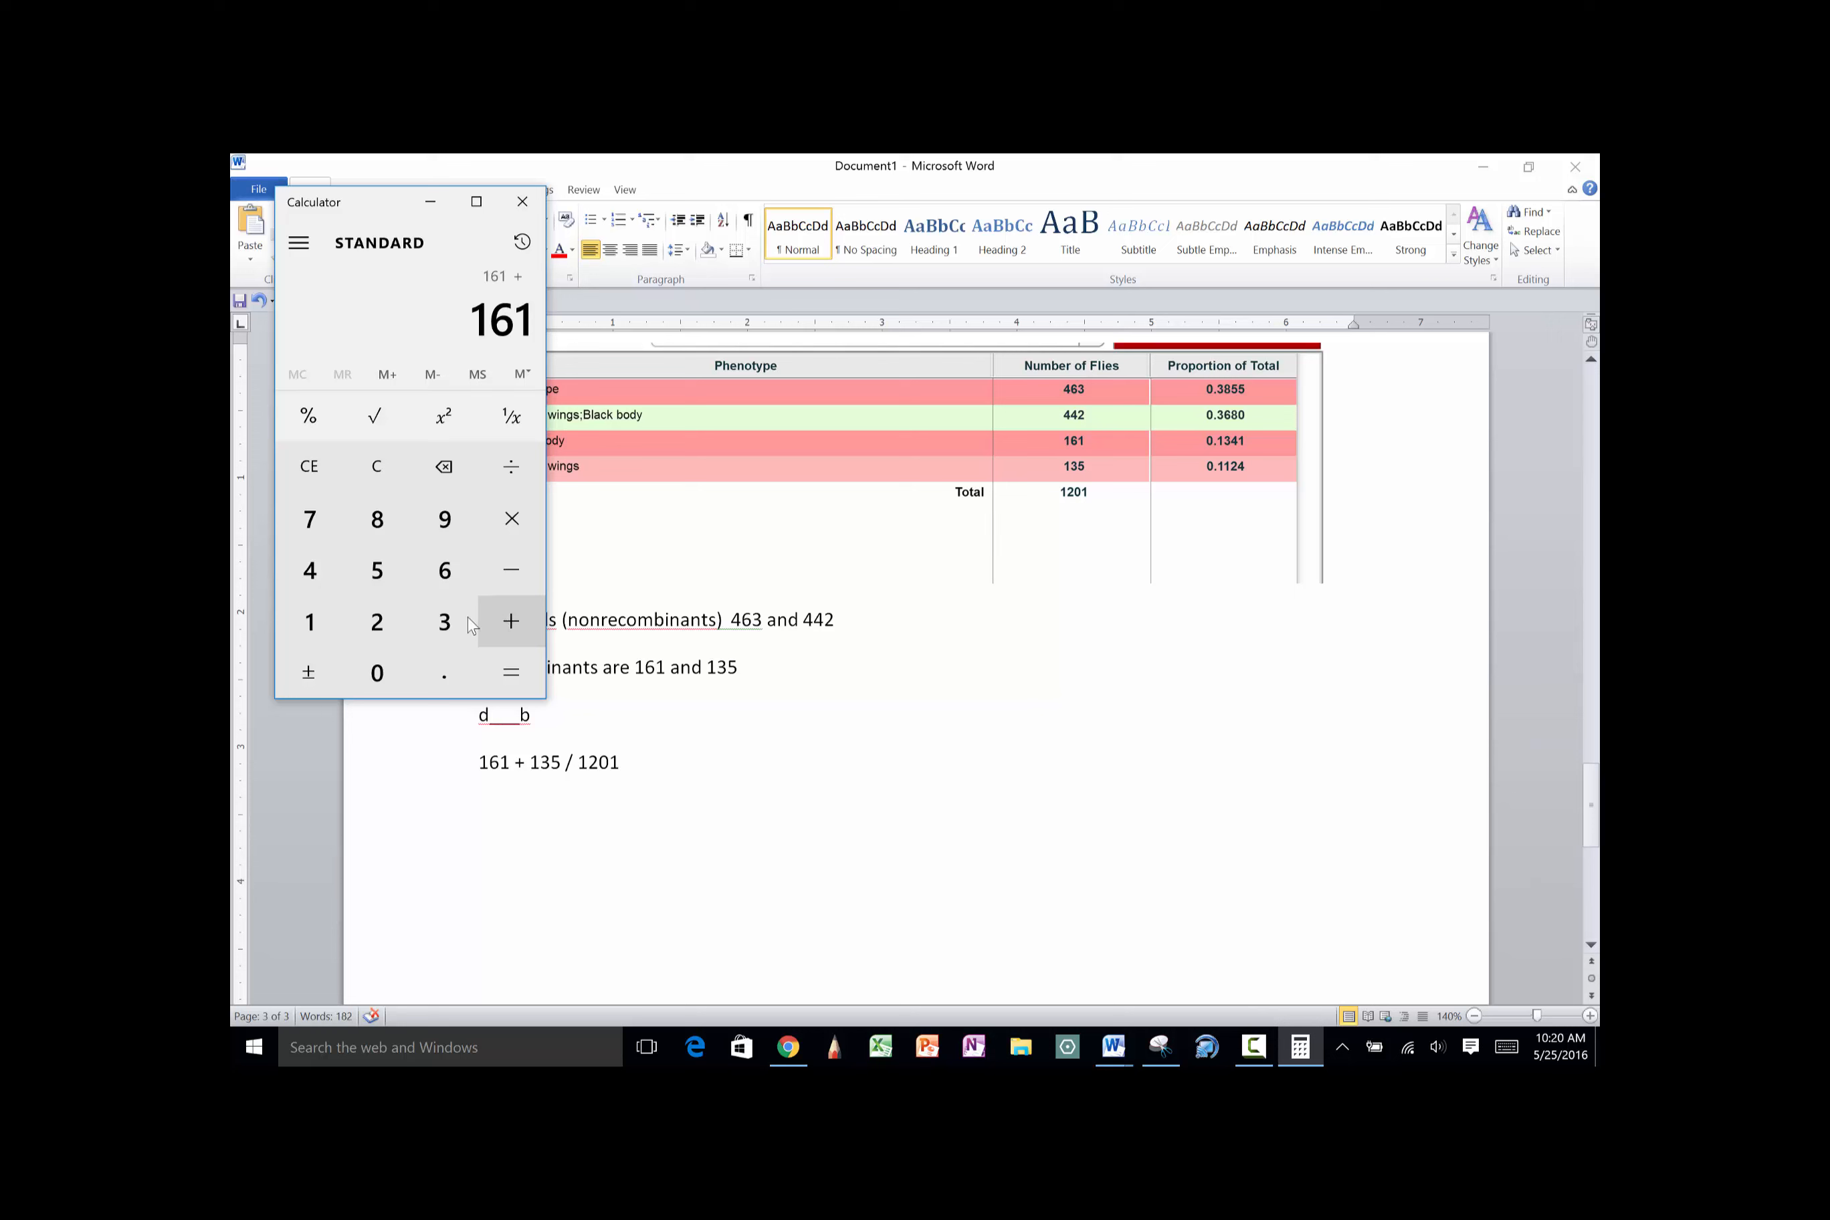
pyautogui.click(310, 622)
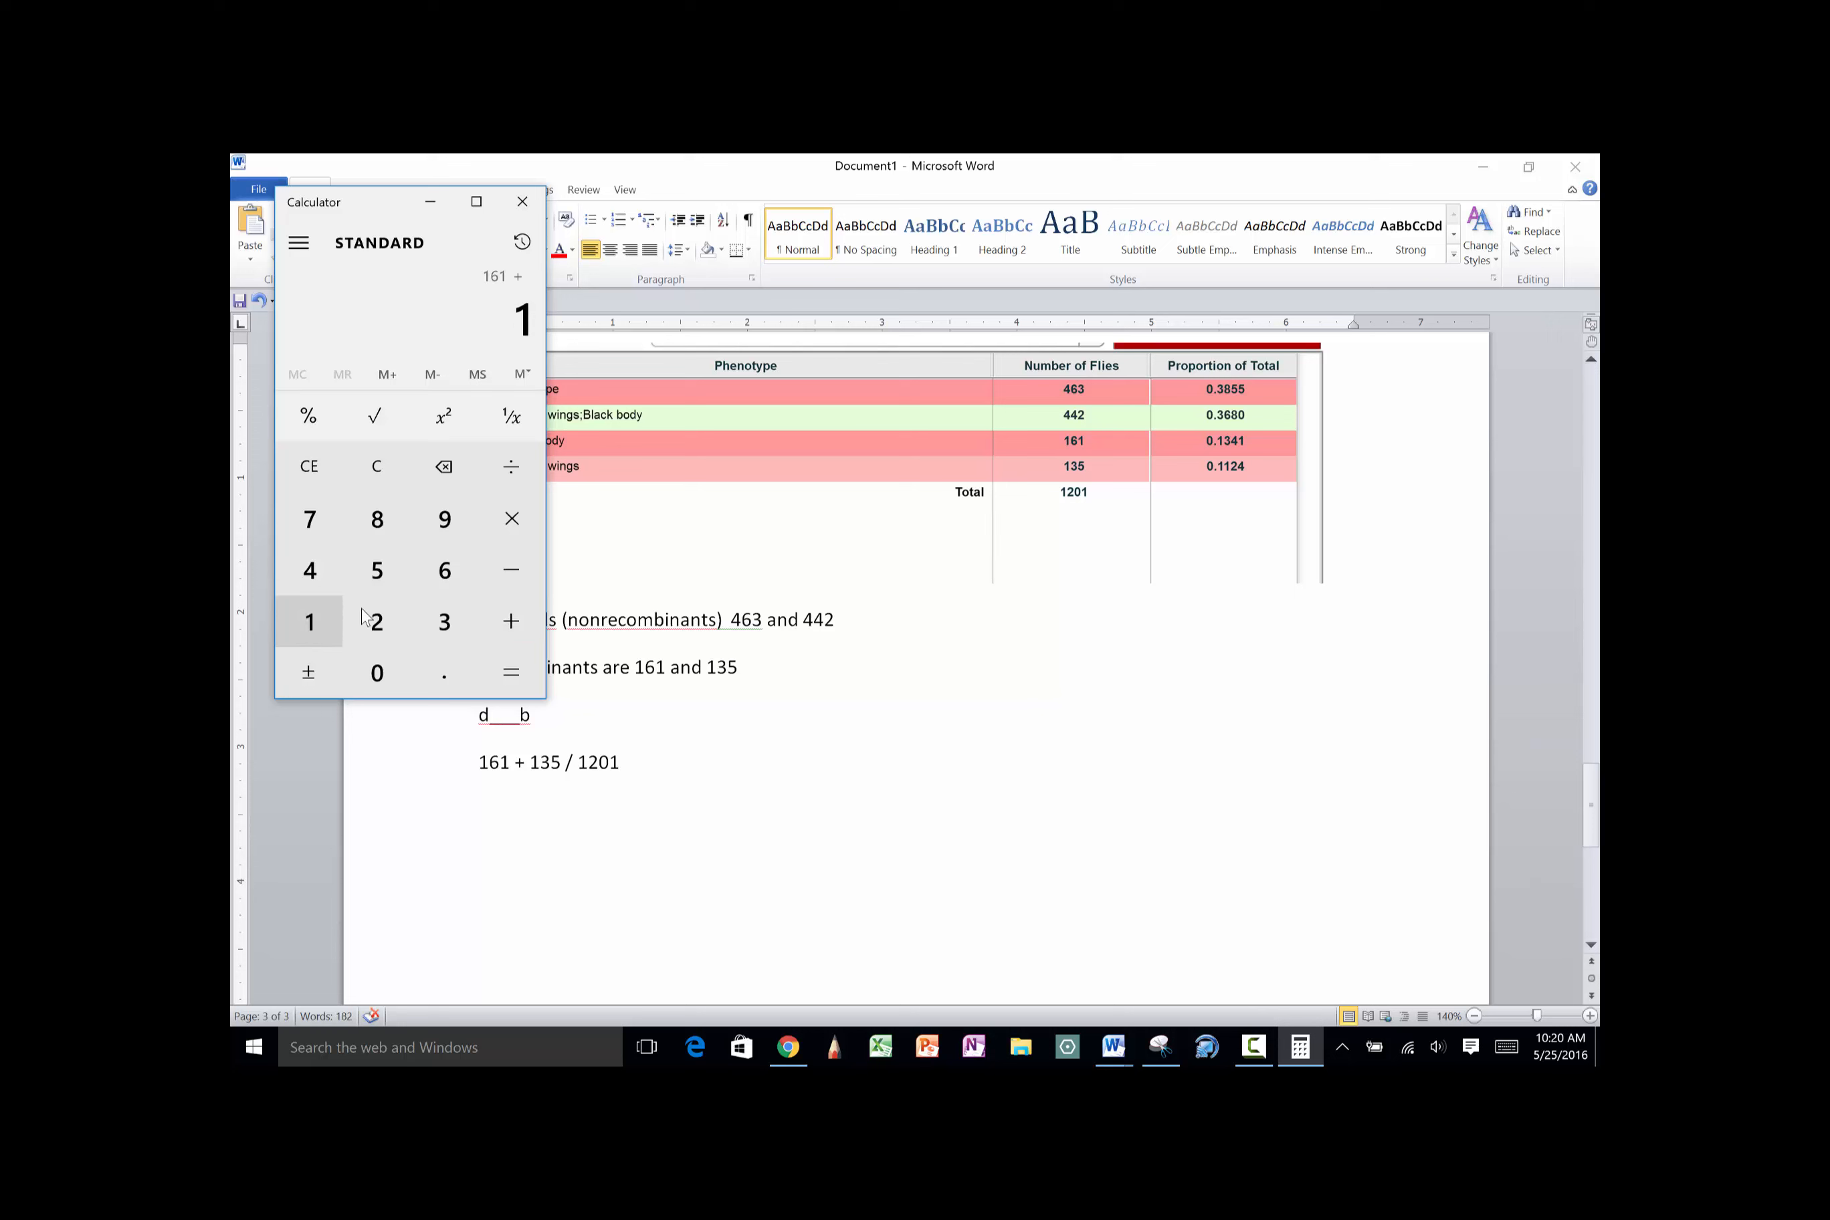
pyautogui.click(445, 622)
pyautogui.click(378, 570)
pyautogui.click(515, 672)
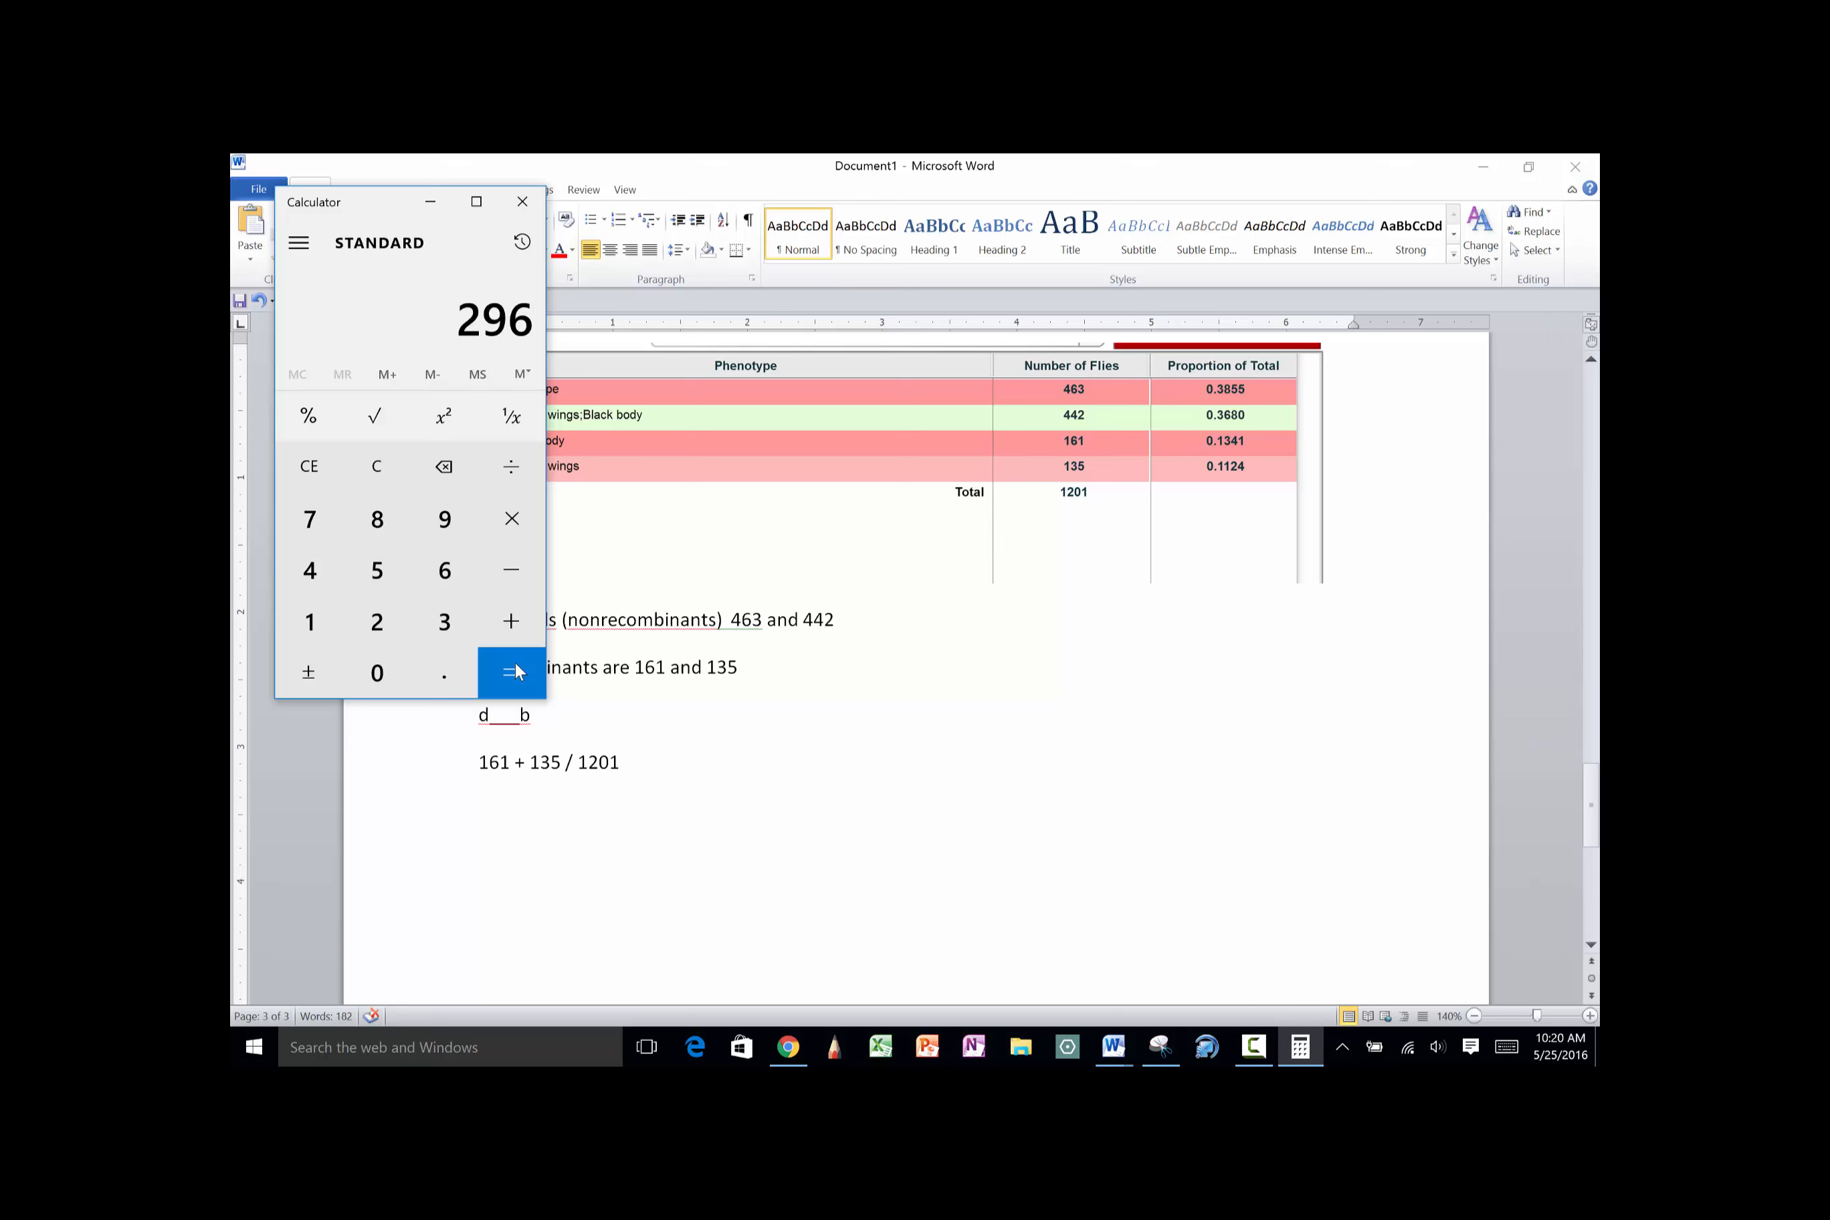
# Divide the recombinant sum by the total of 1201 flies
pyautogui.click(511, 466)
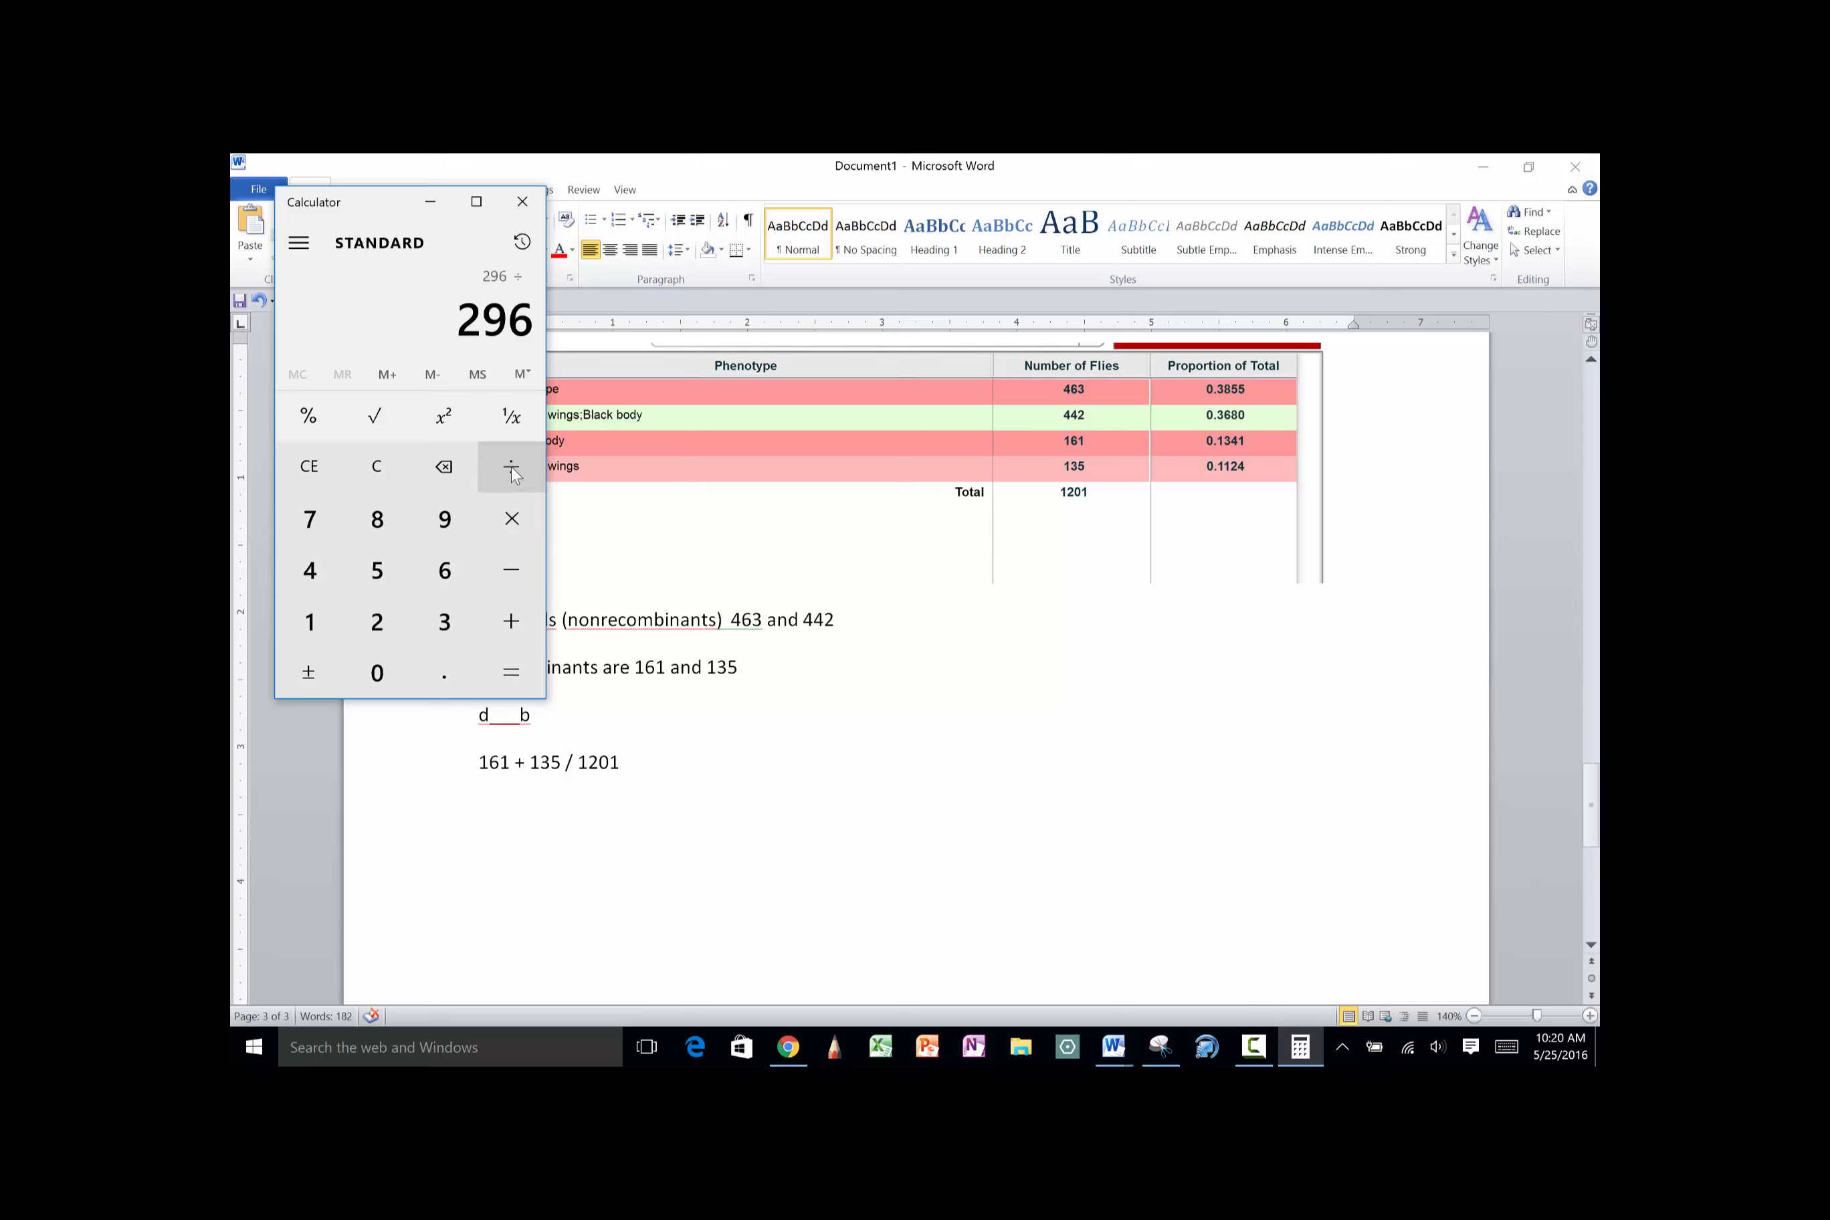
pyautogui.click(317, 626)
pyautogui.click(378, 628)
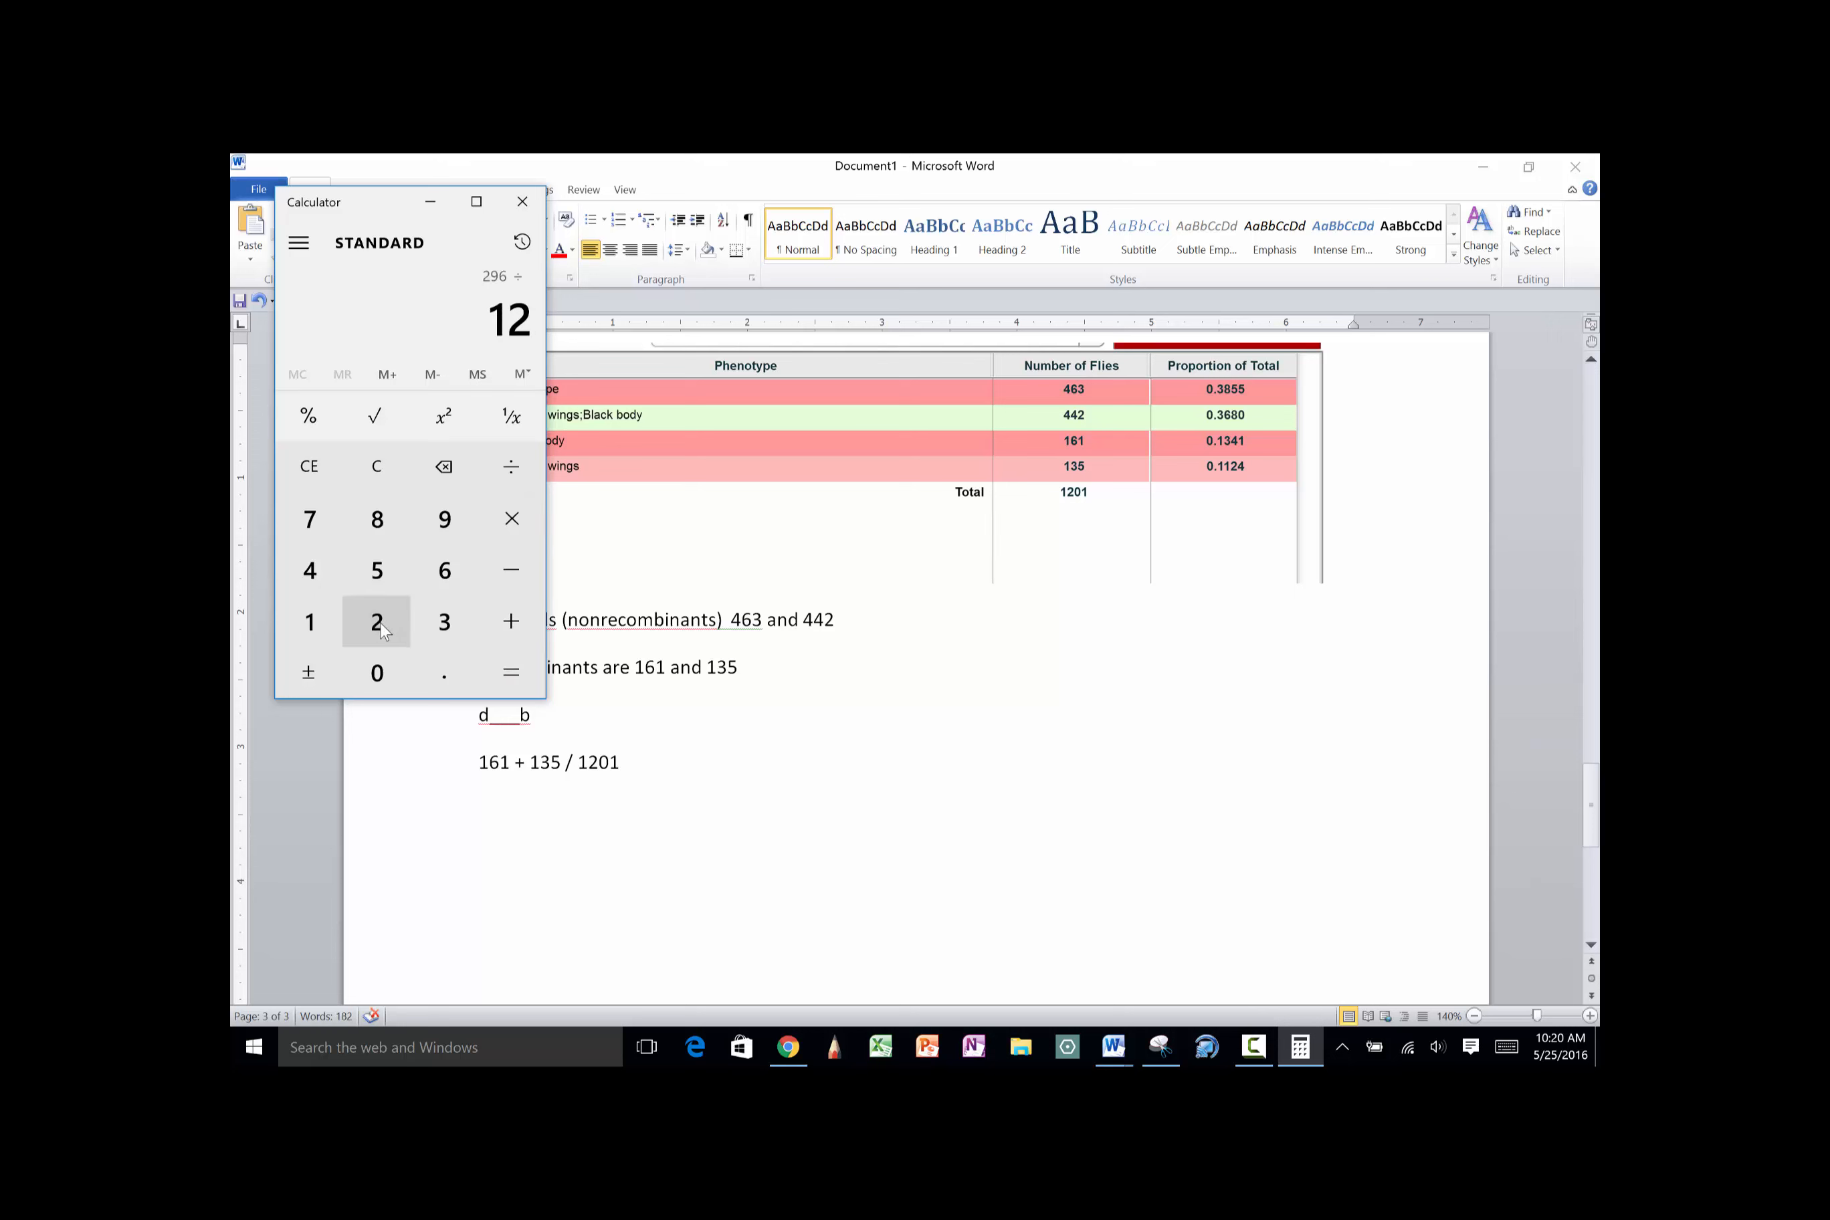
pyautogui.click(377, 674)
pyautogui.click(312, 620)
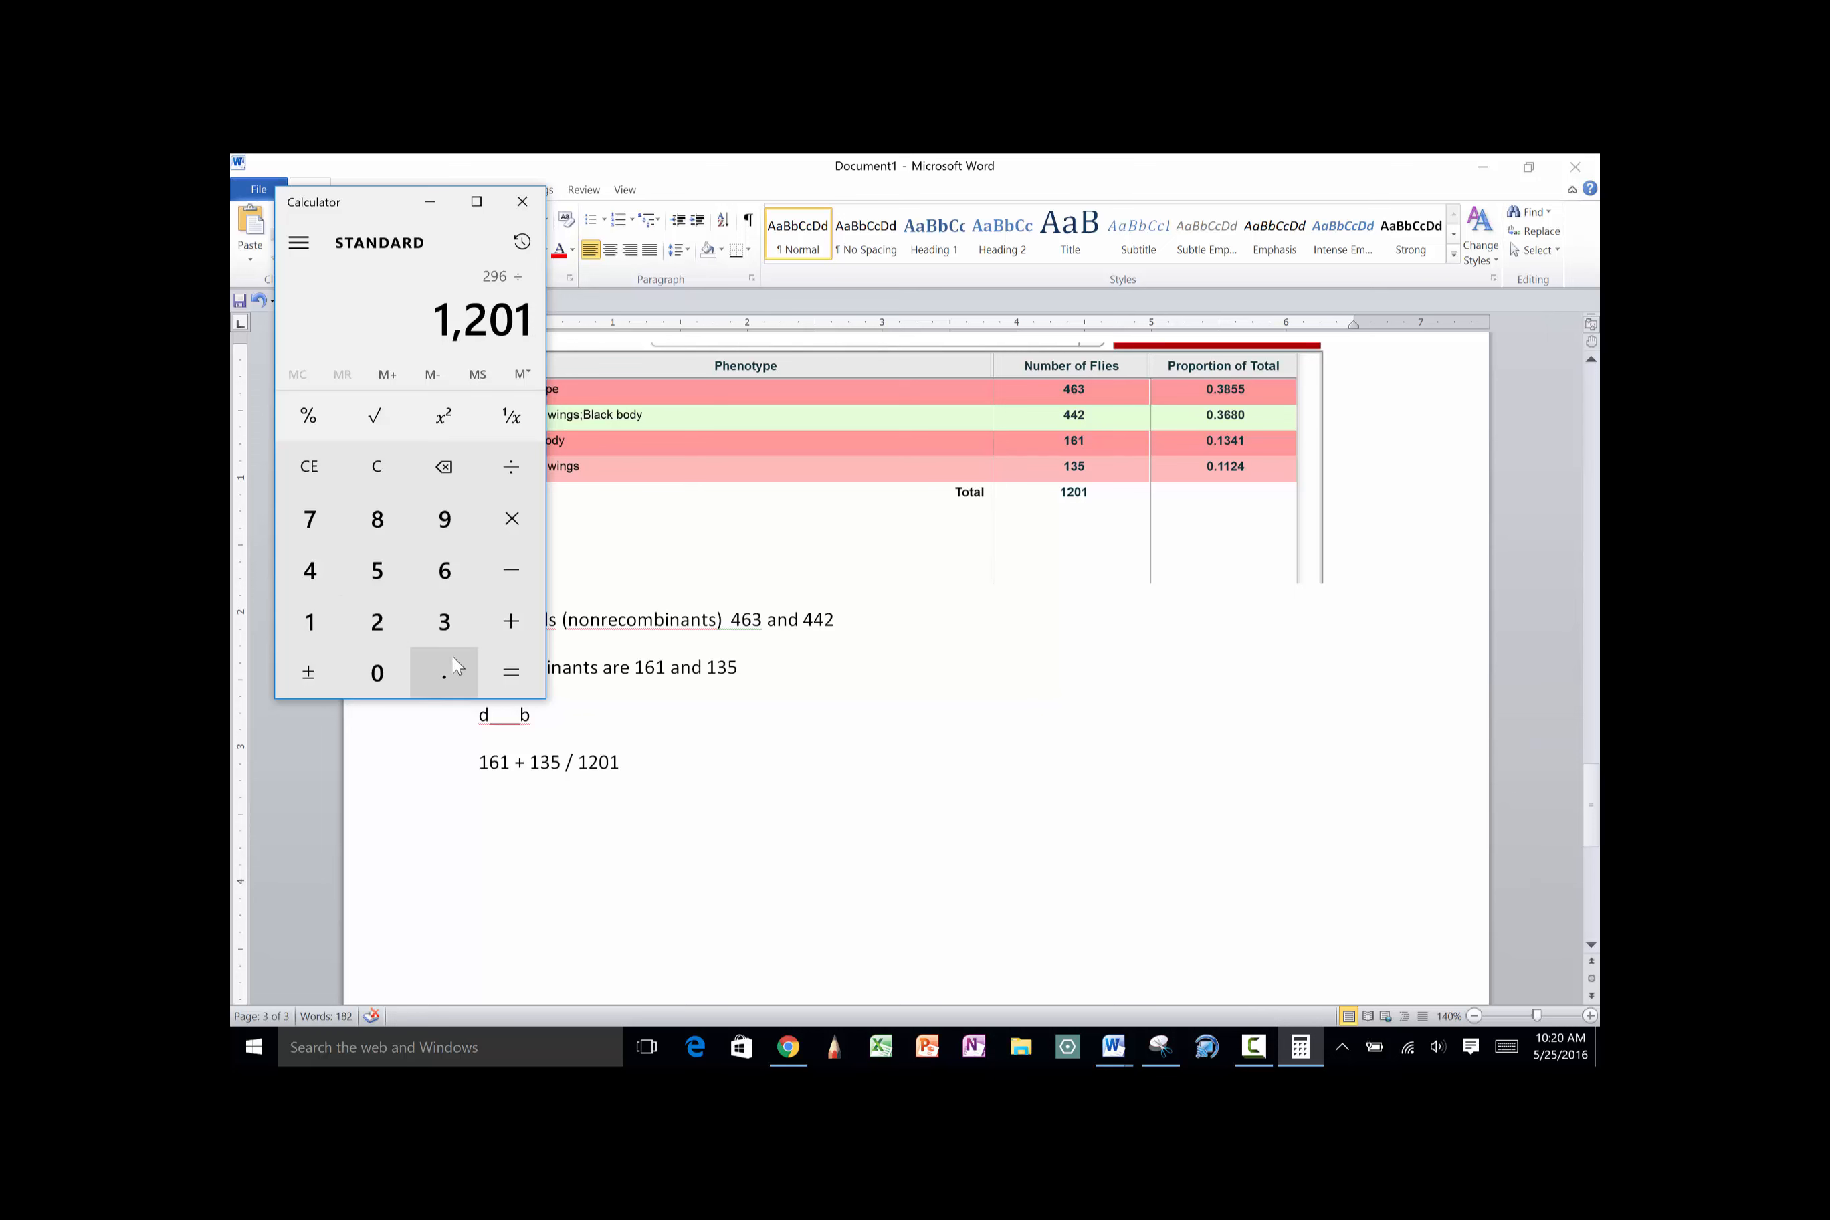
pyautogui.click(512, 677)
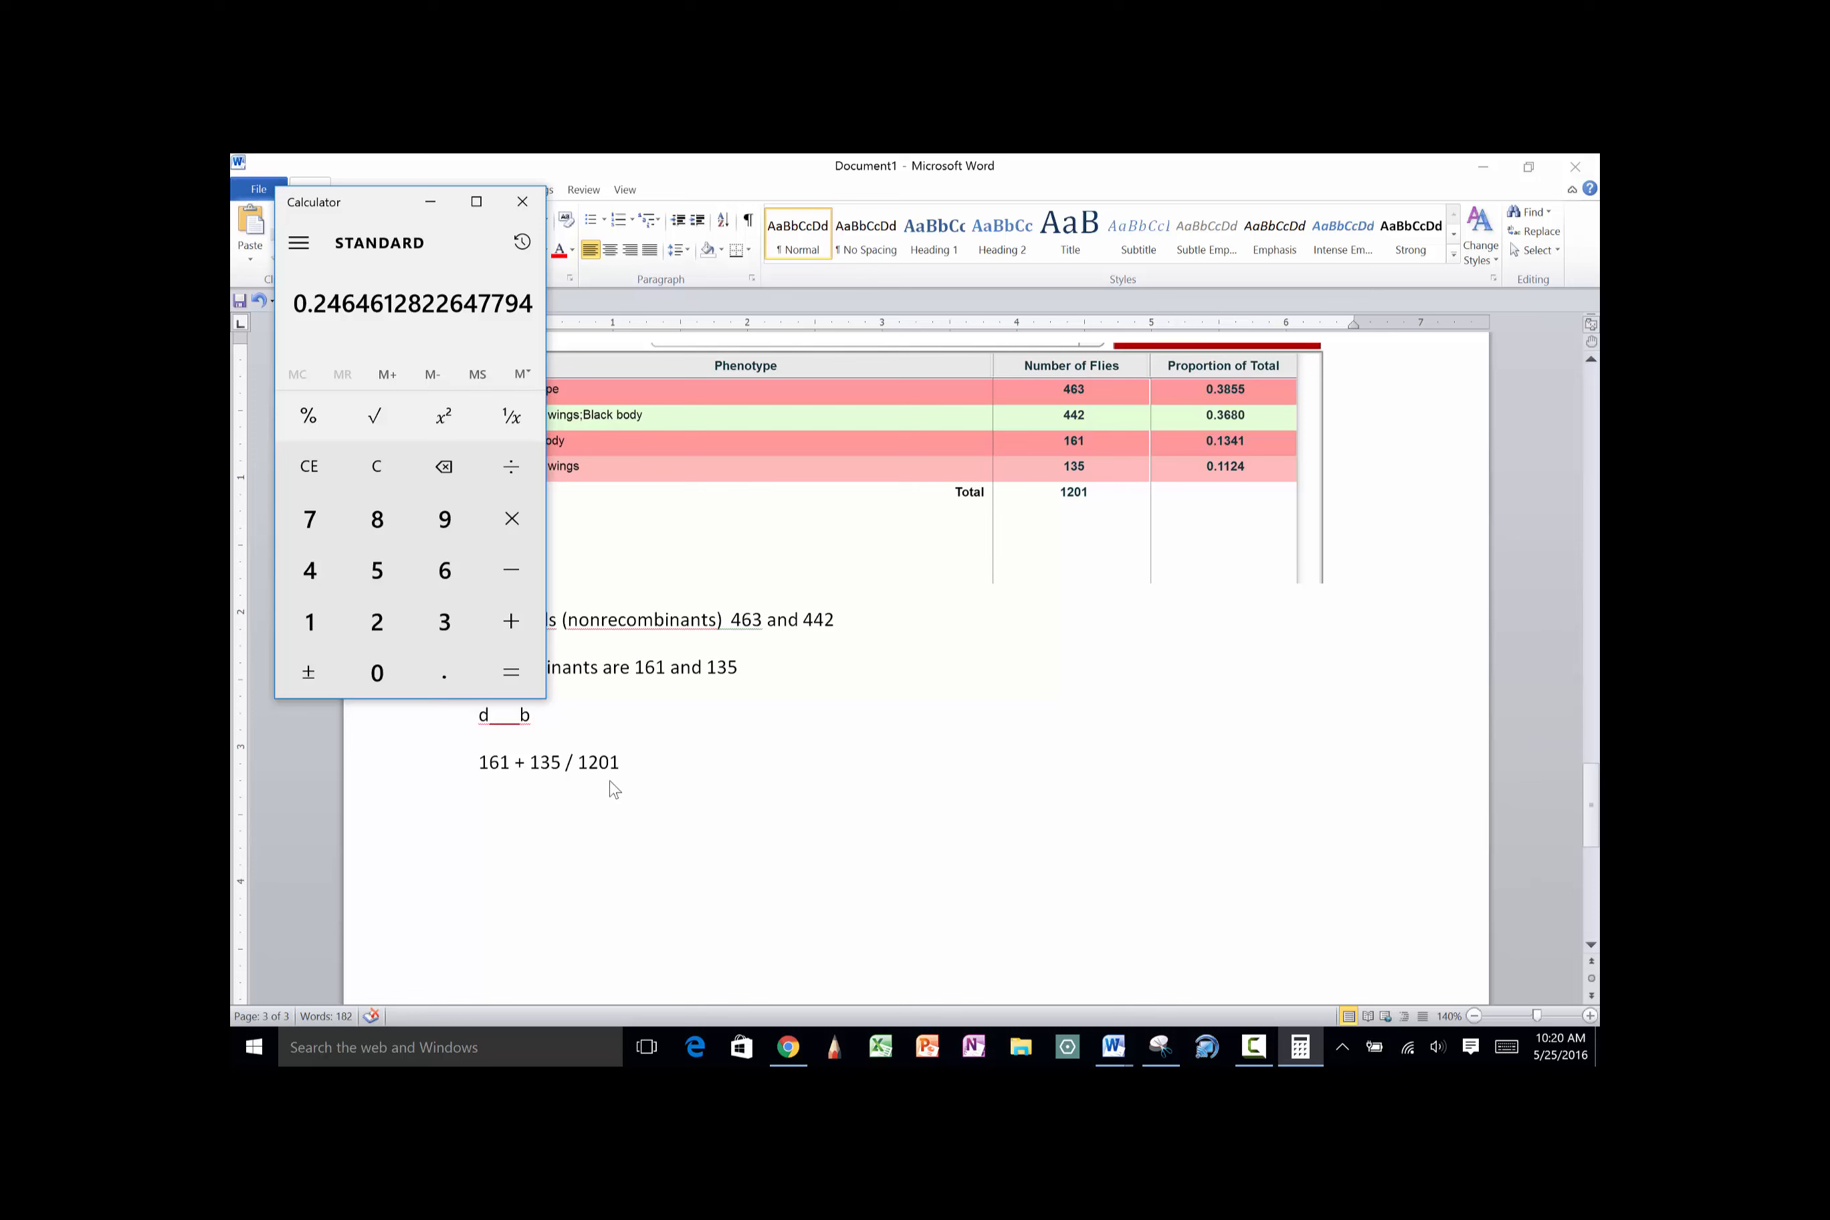
# Back in the Word notes, write ".246" and "24.6%" on separate lines below the calculation, and insert 24.6 as the distance in the d–b map line
pyautogui.click(573, 854)
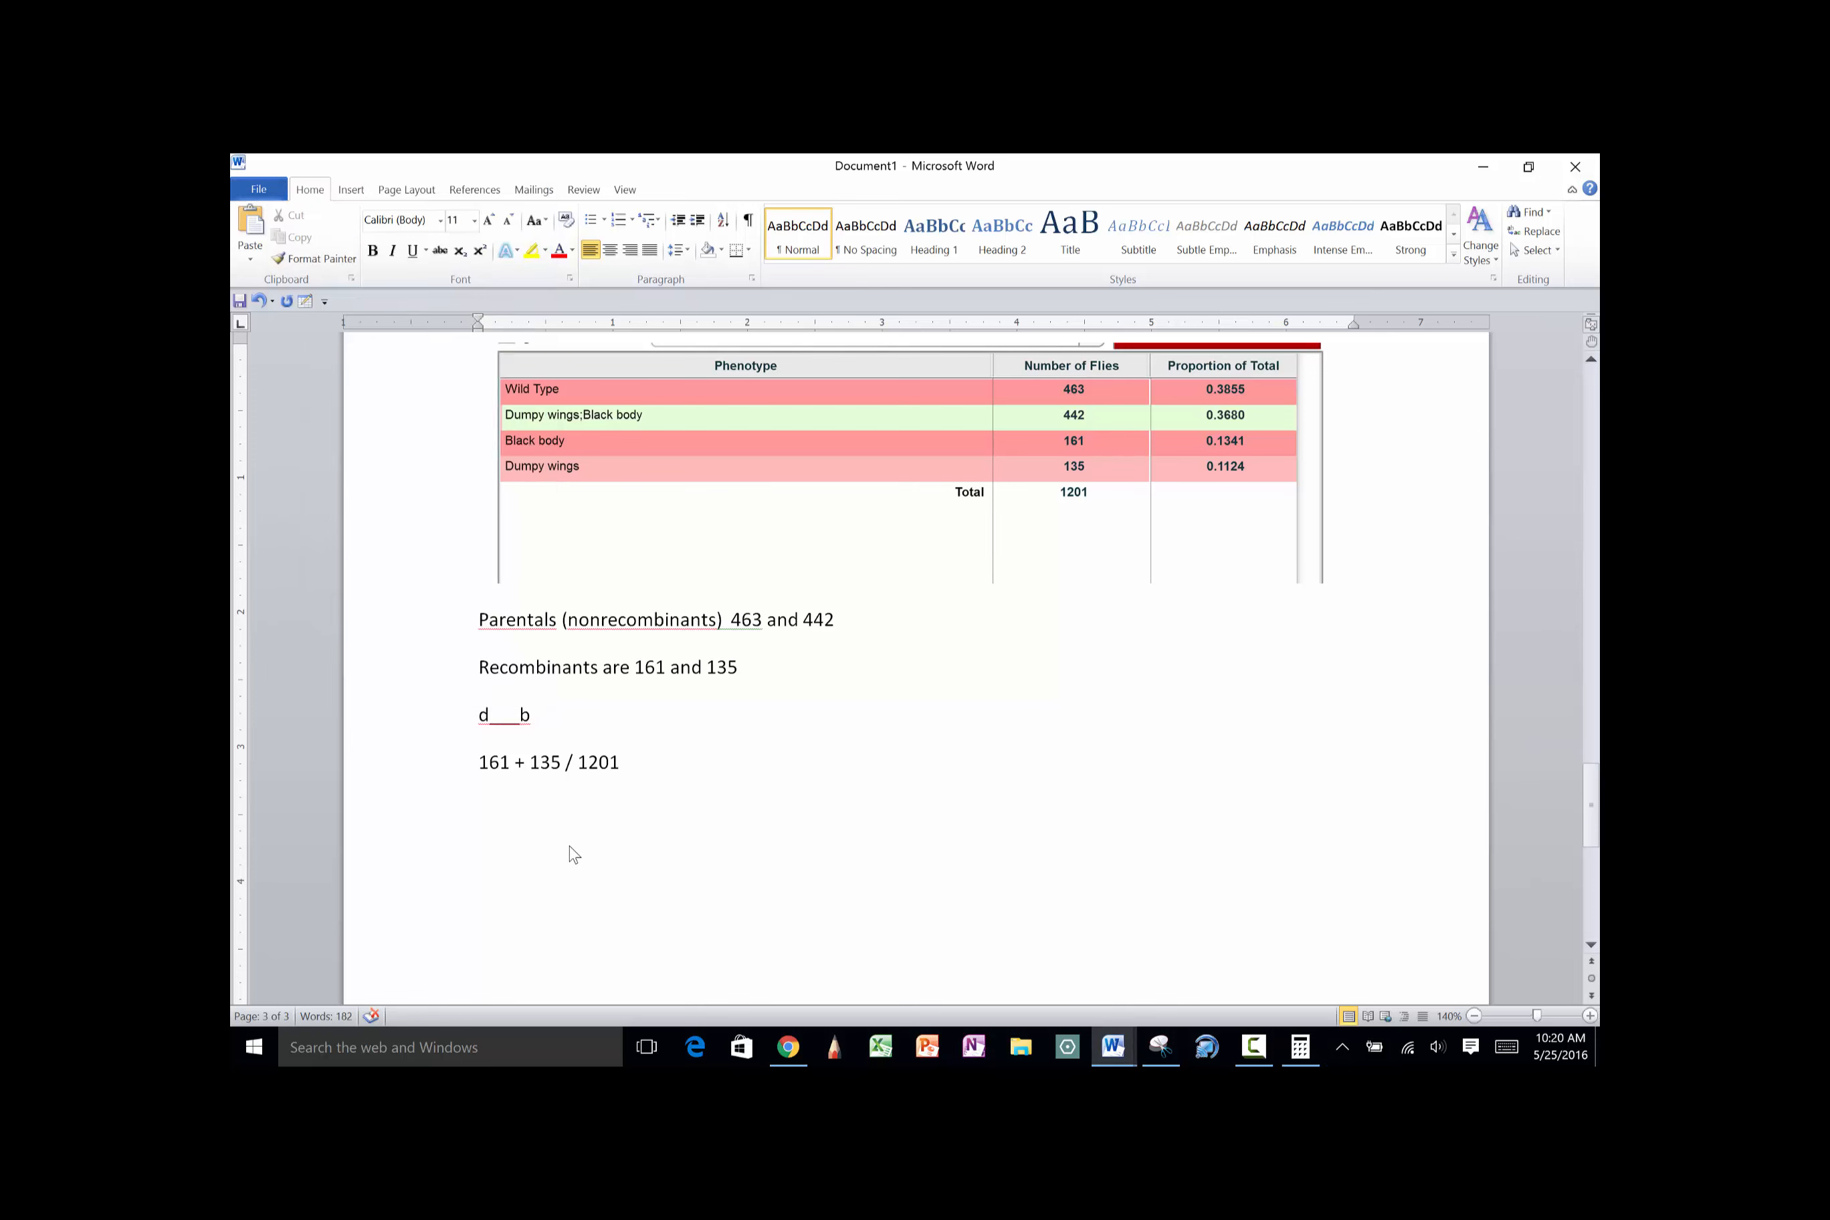
pyautogui.write('24')
pyautogui.press('BackSpace')
pyautogui.press('BackSpace')
pyautogui.write('.246')
pyautogui.press('Return')
pyautogui.write('24.6%')
pyautogui.click(505, 713)
pyautogui.write('24.6')
# Add the map line "d____pr" below 24.6%, with a lowercase d
pyautogui.click(552, 868)
pyautogui.press('Return')
pyautogui.write('d____pr')
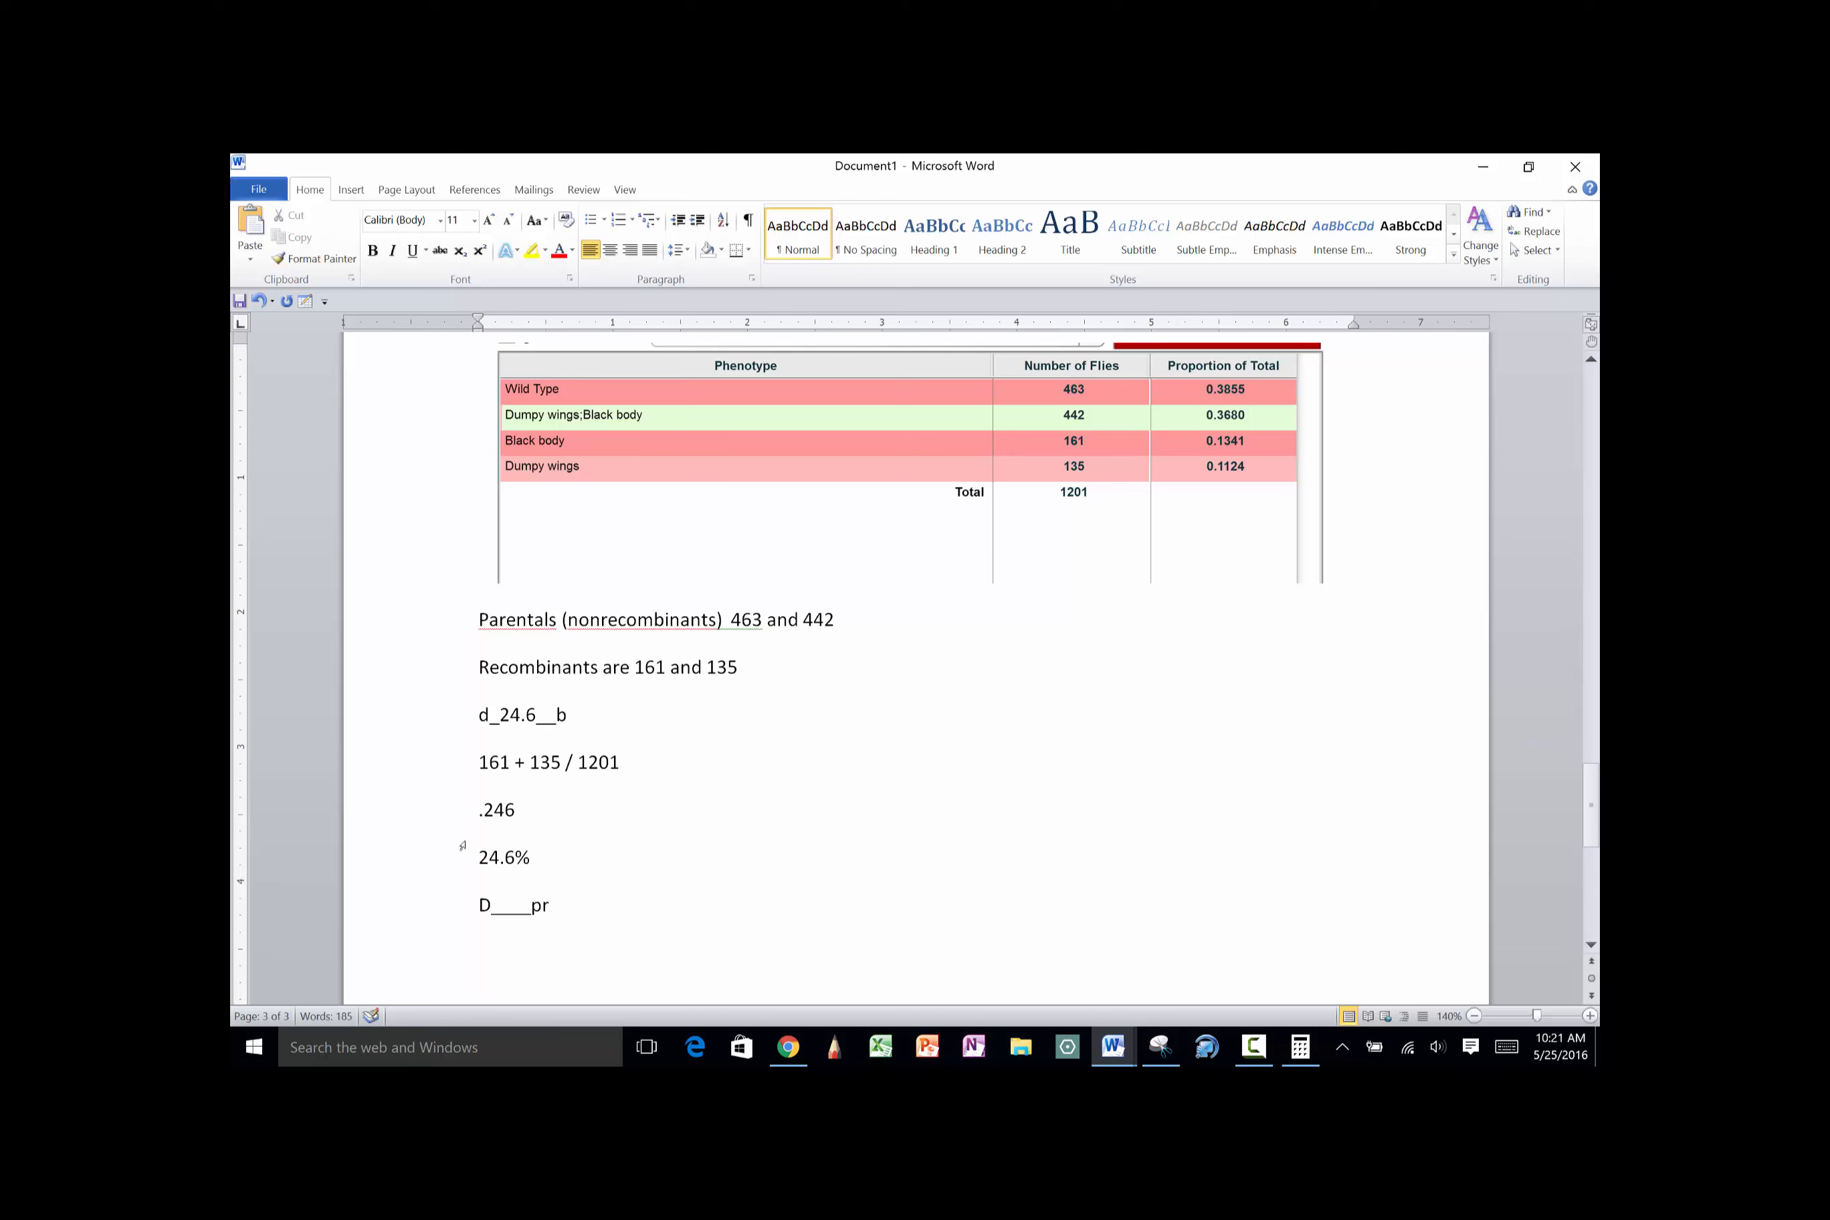
pyautogui.rightClick(462, 845)
pyautogui.click(625, 935)
pyautogui.click(491, 908)
pyautogui.press('BackSpace')
pyautogui.write('d')
# Write the map line "b__p" on its own line below the d–pr line
pyautogui.press('Return')
pyautogui.write('b__p')
pyautogui.click(563, 911)
pyautogui.doubleClick(556, 907)
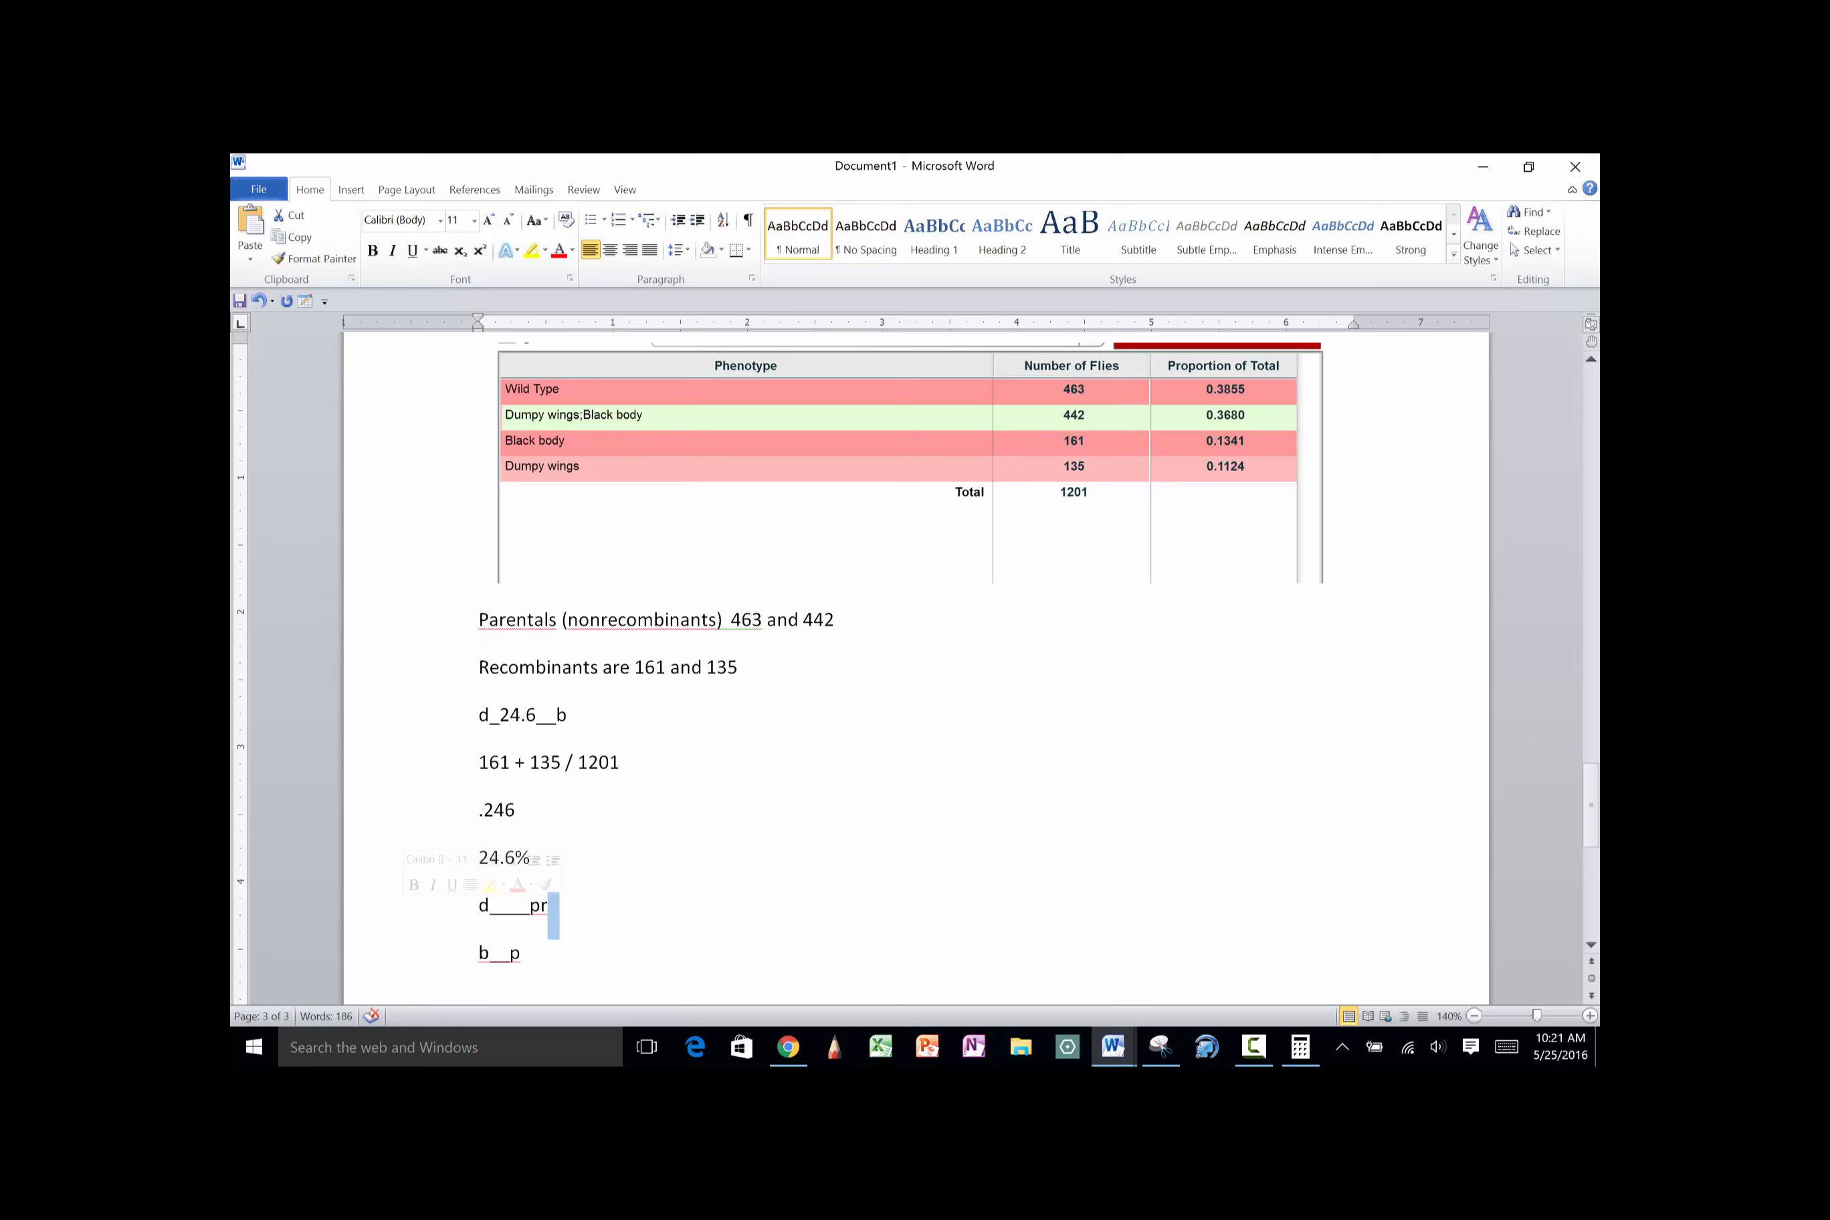
pyautogui.click(561, 916)
# Switch to the Drosophila lab in Chrome, return to the lab bench and open the Cross #2 mating jar from the incubator
pyautogui.click(787, 1047)
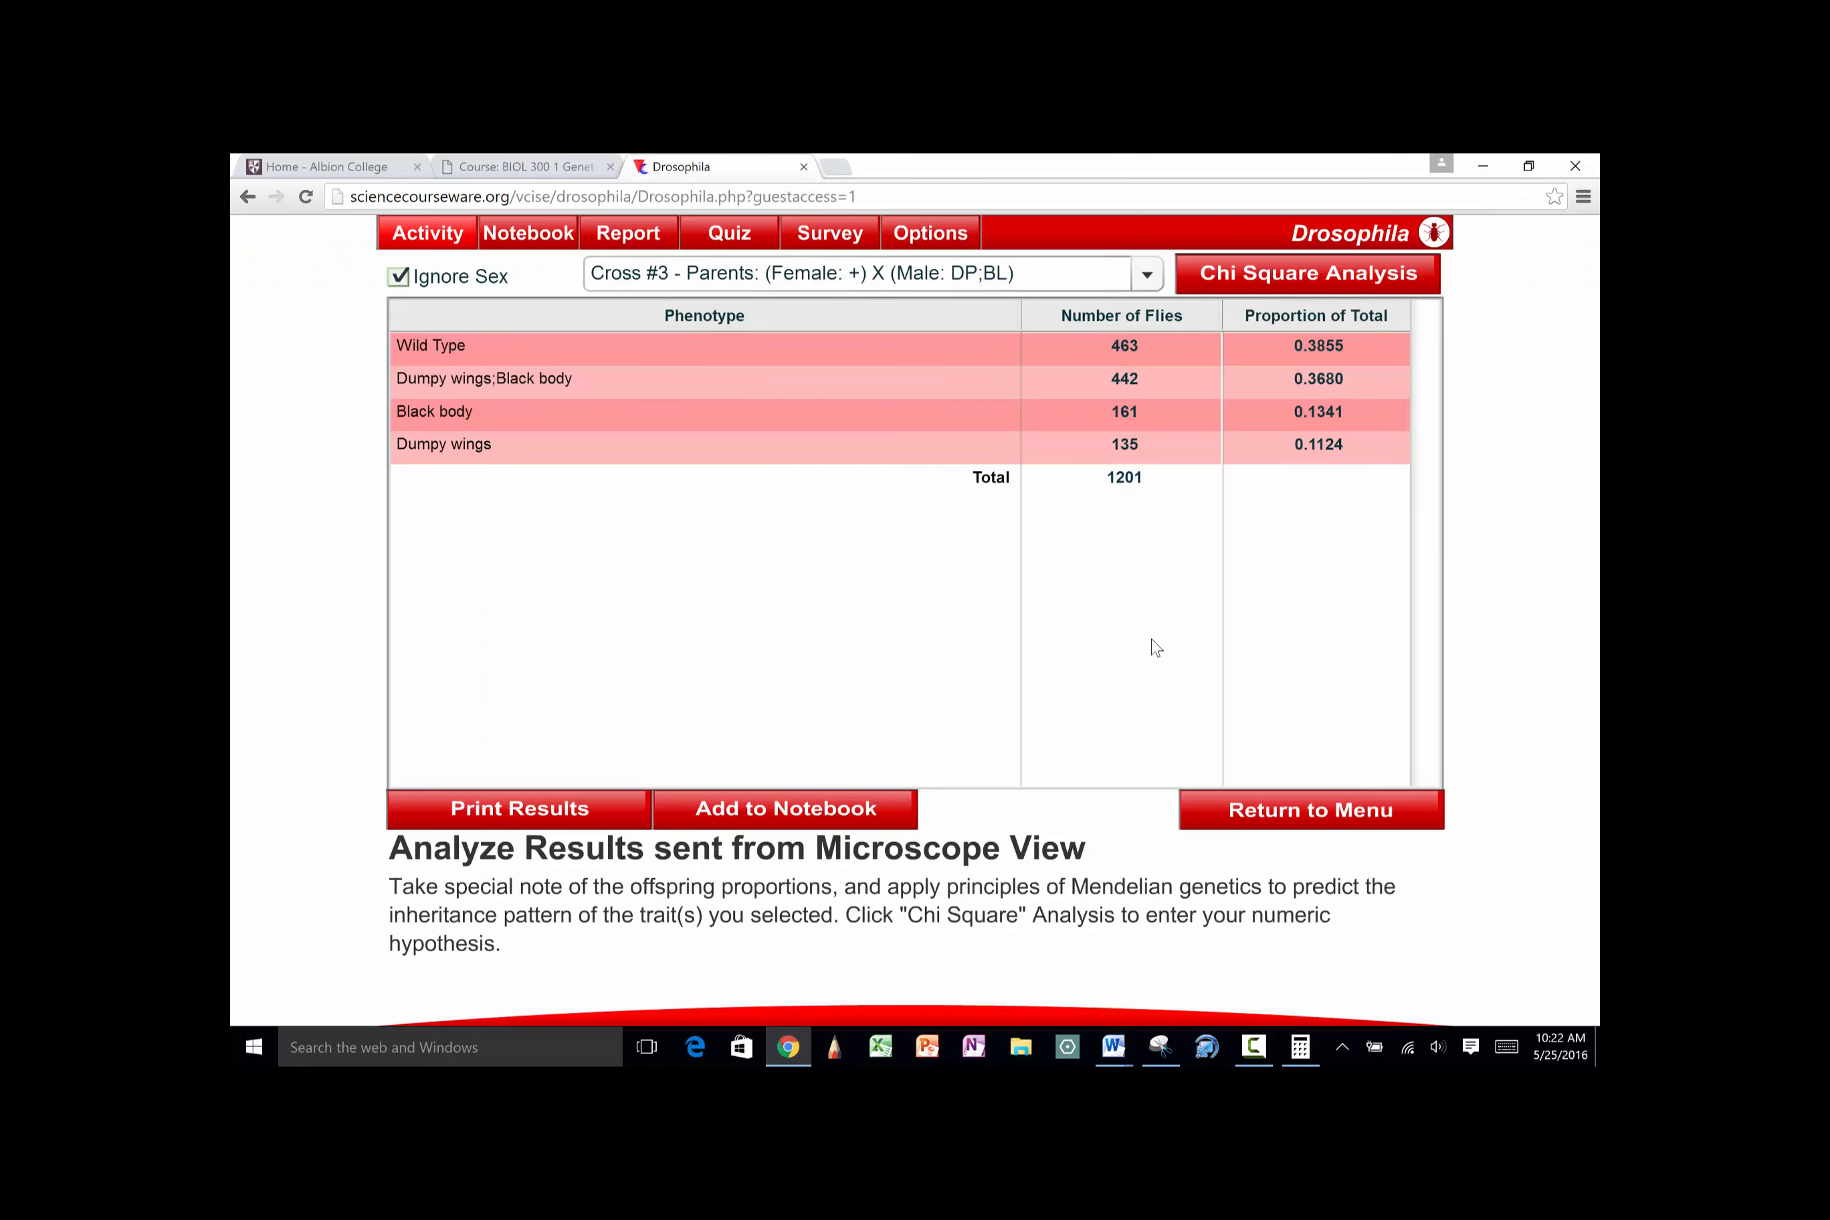
pyautogui.click(1252, 807)
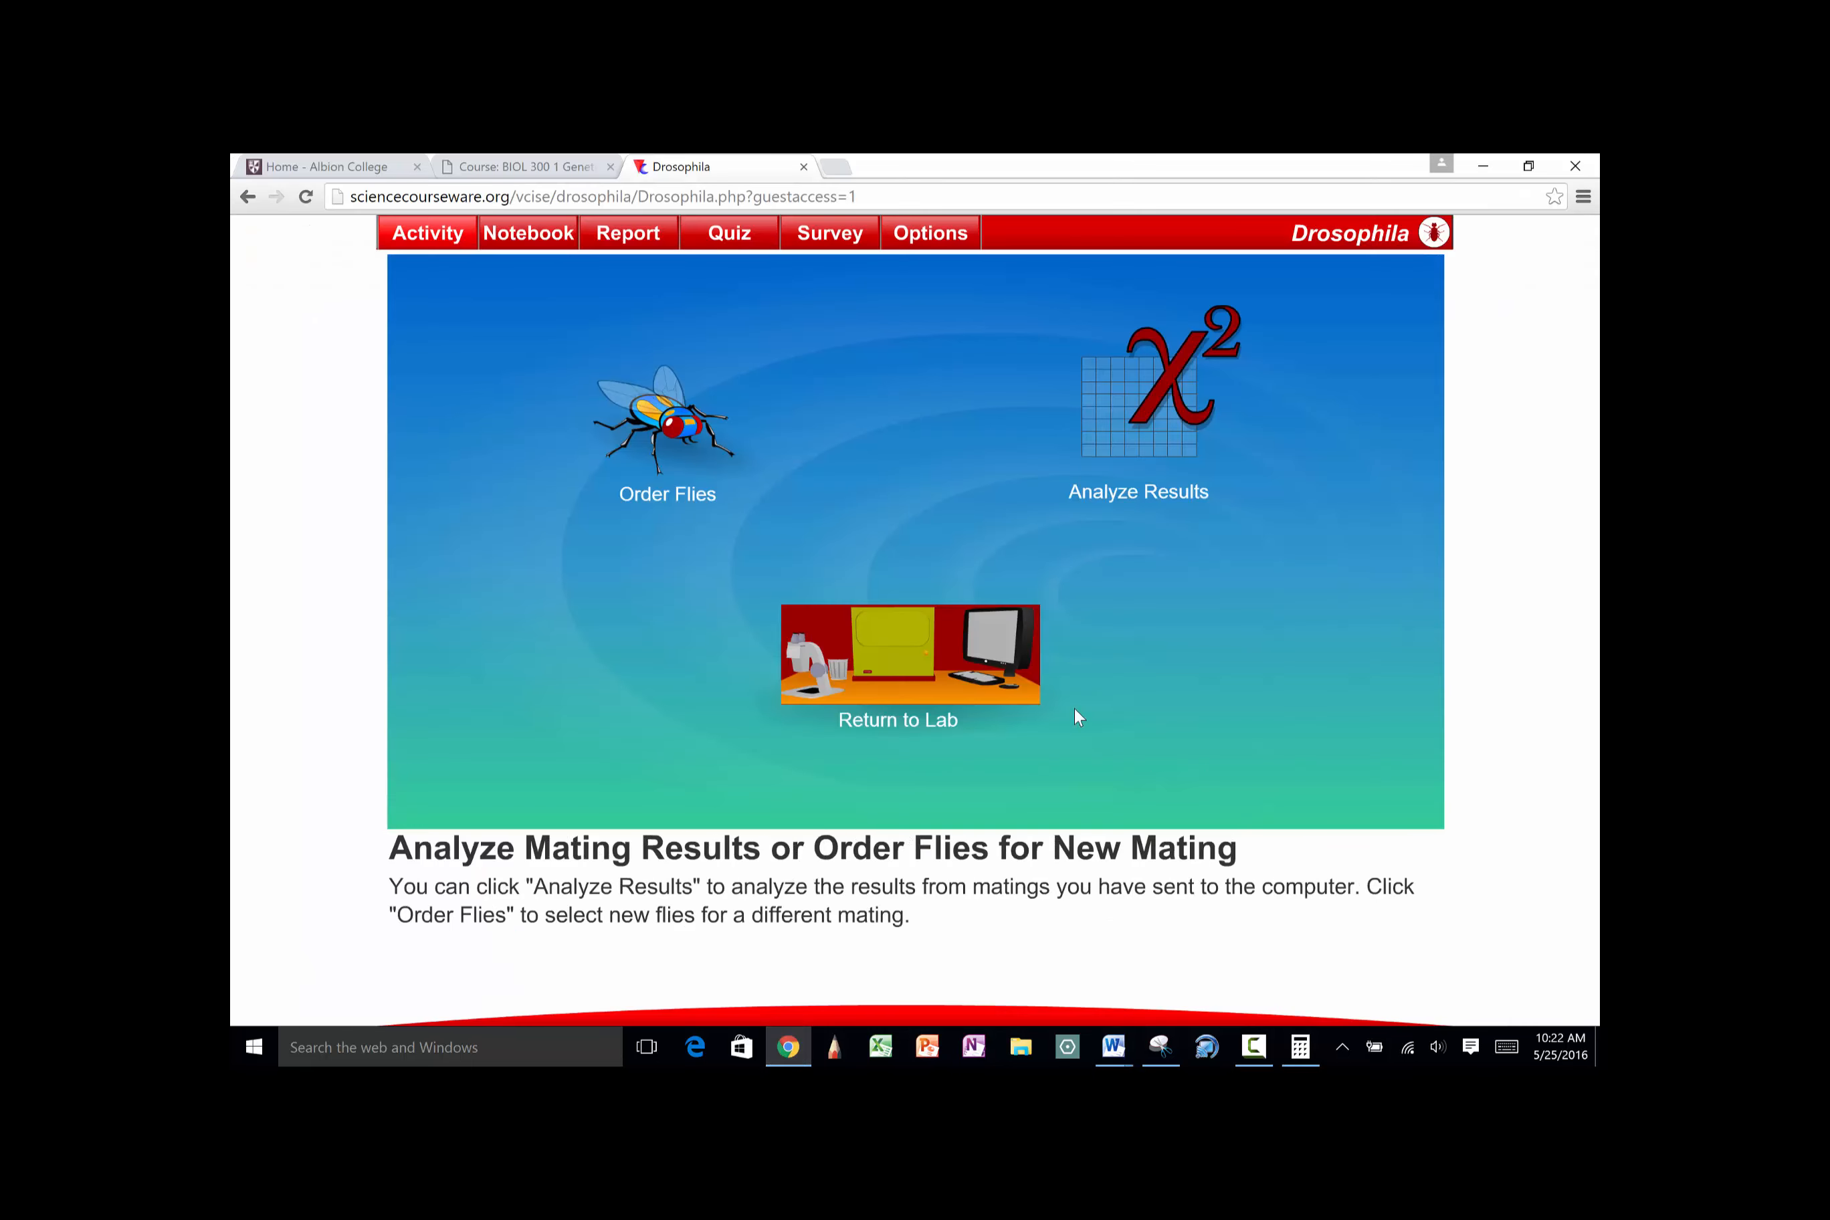
pyautogui.click(1000, 673)
pyautogui.click(932, 531)
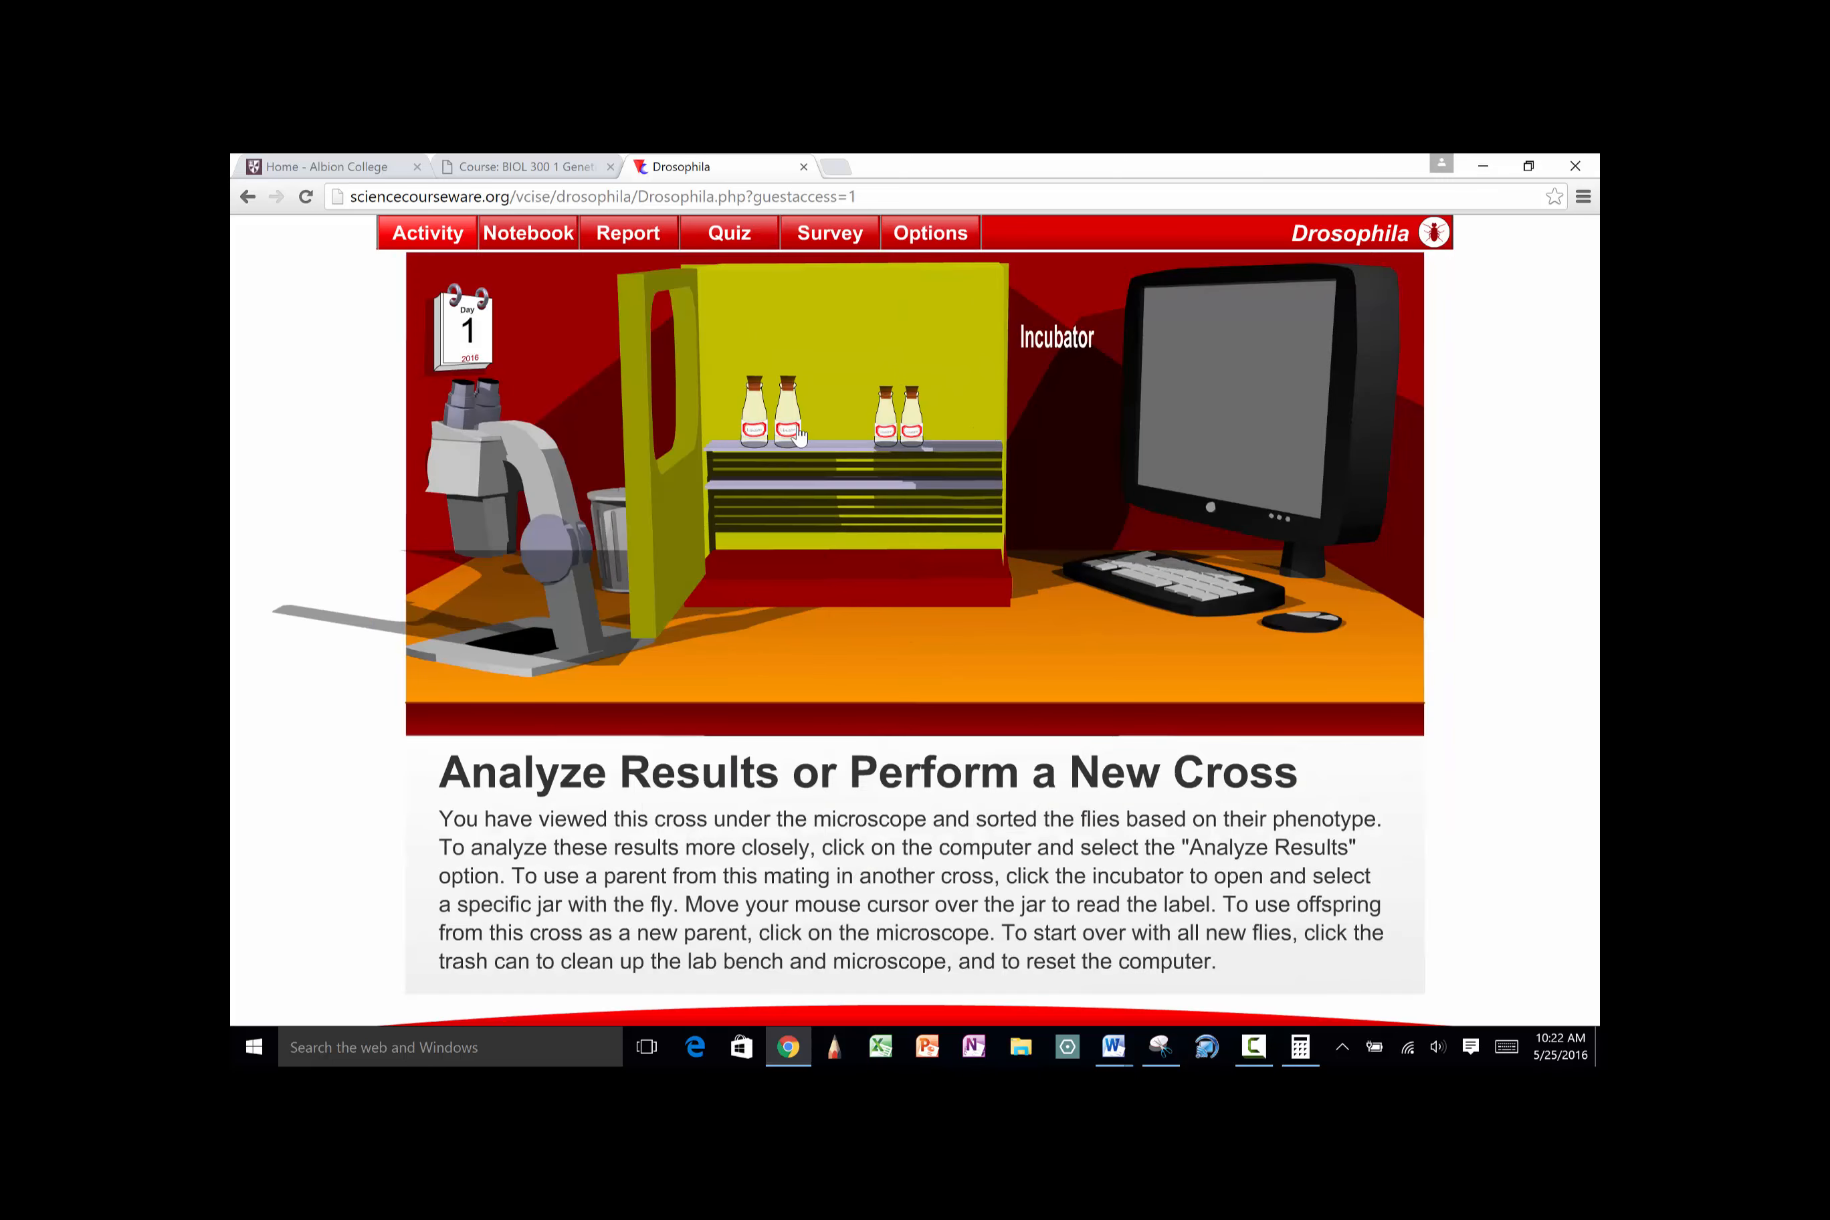
pyautogui.moveTo(751, 431)
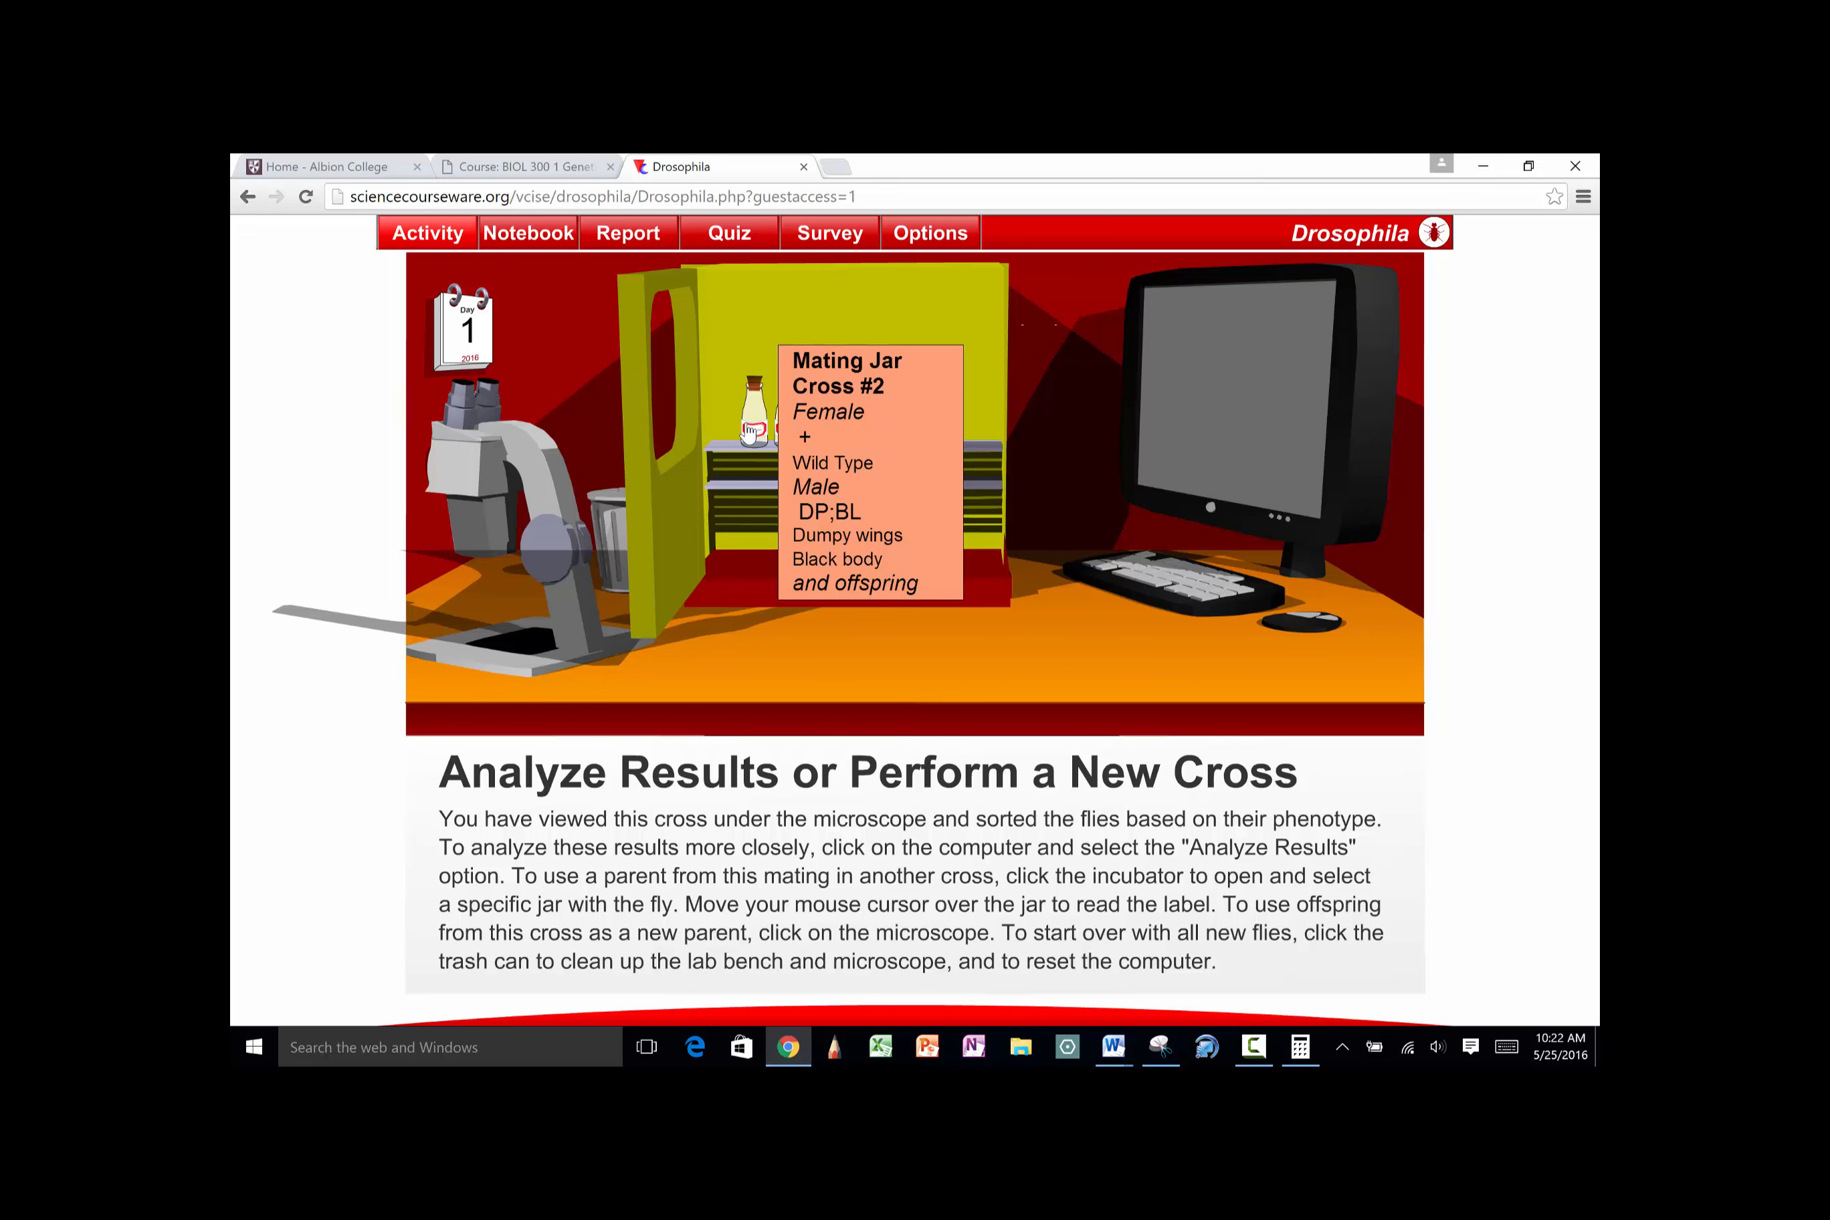
pyautogui.click(751, 432)
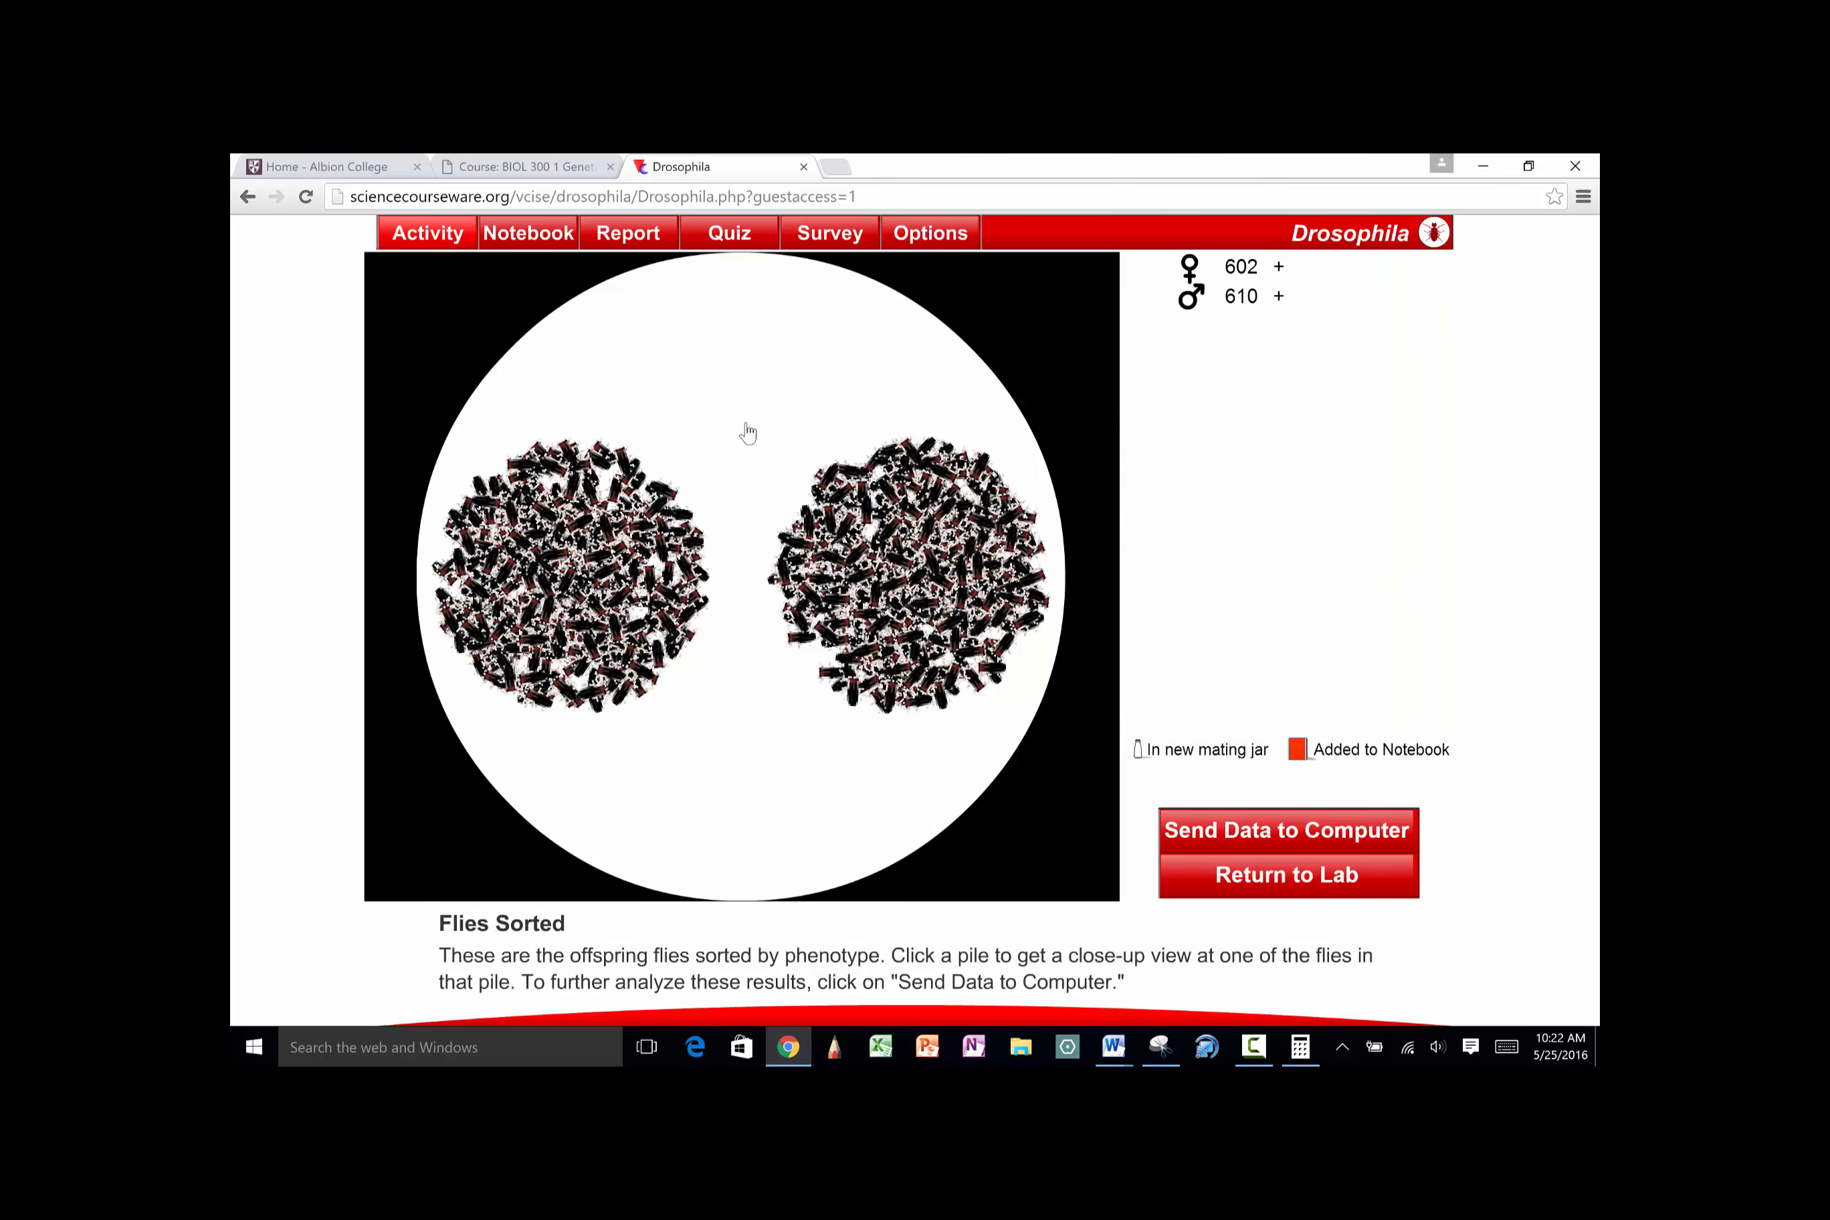
# Put a wild type female from the Cross #2 offspring into a new mating jar
pyautogui.moveTo(814, 540)
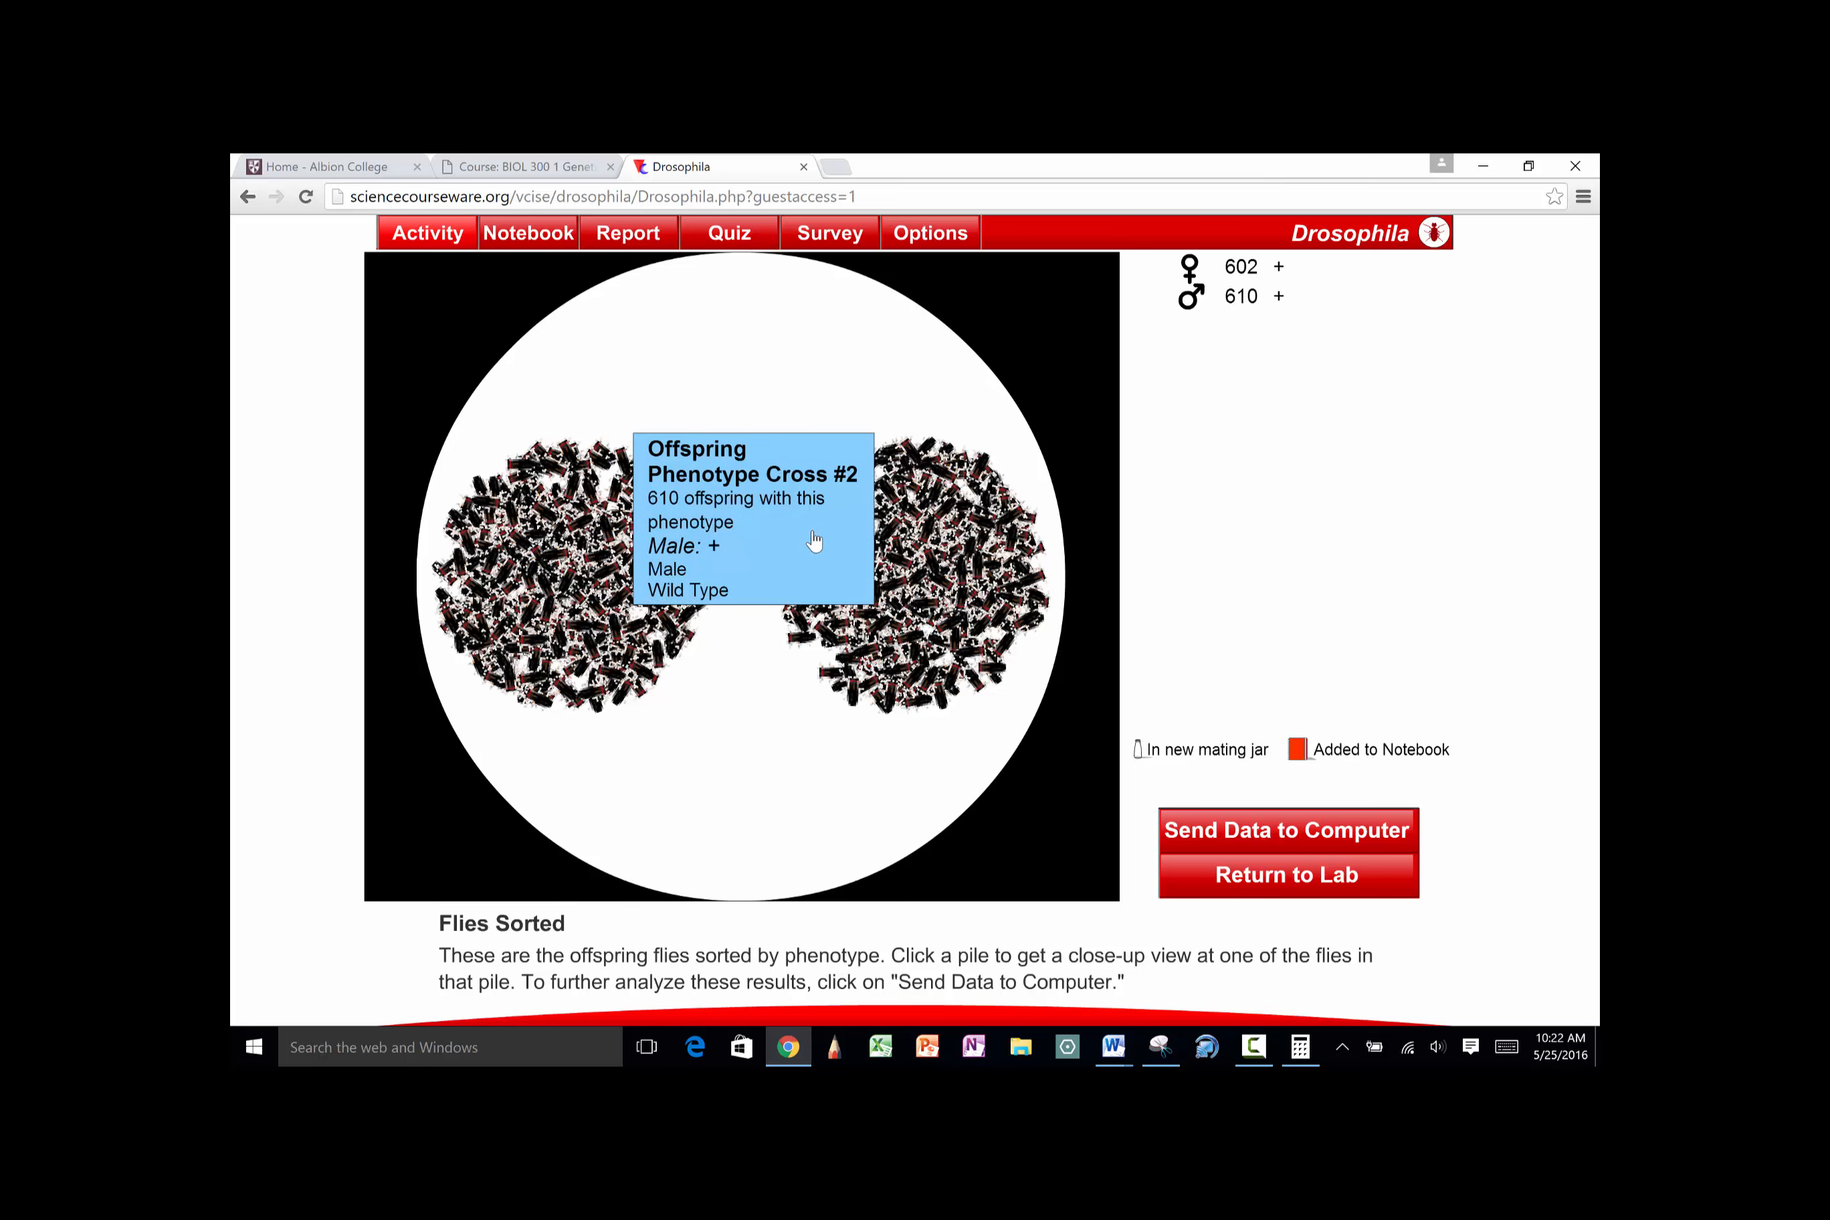
pyautogui.click(576, 610)
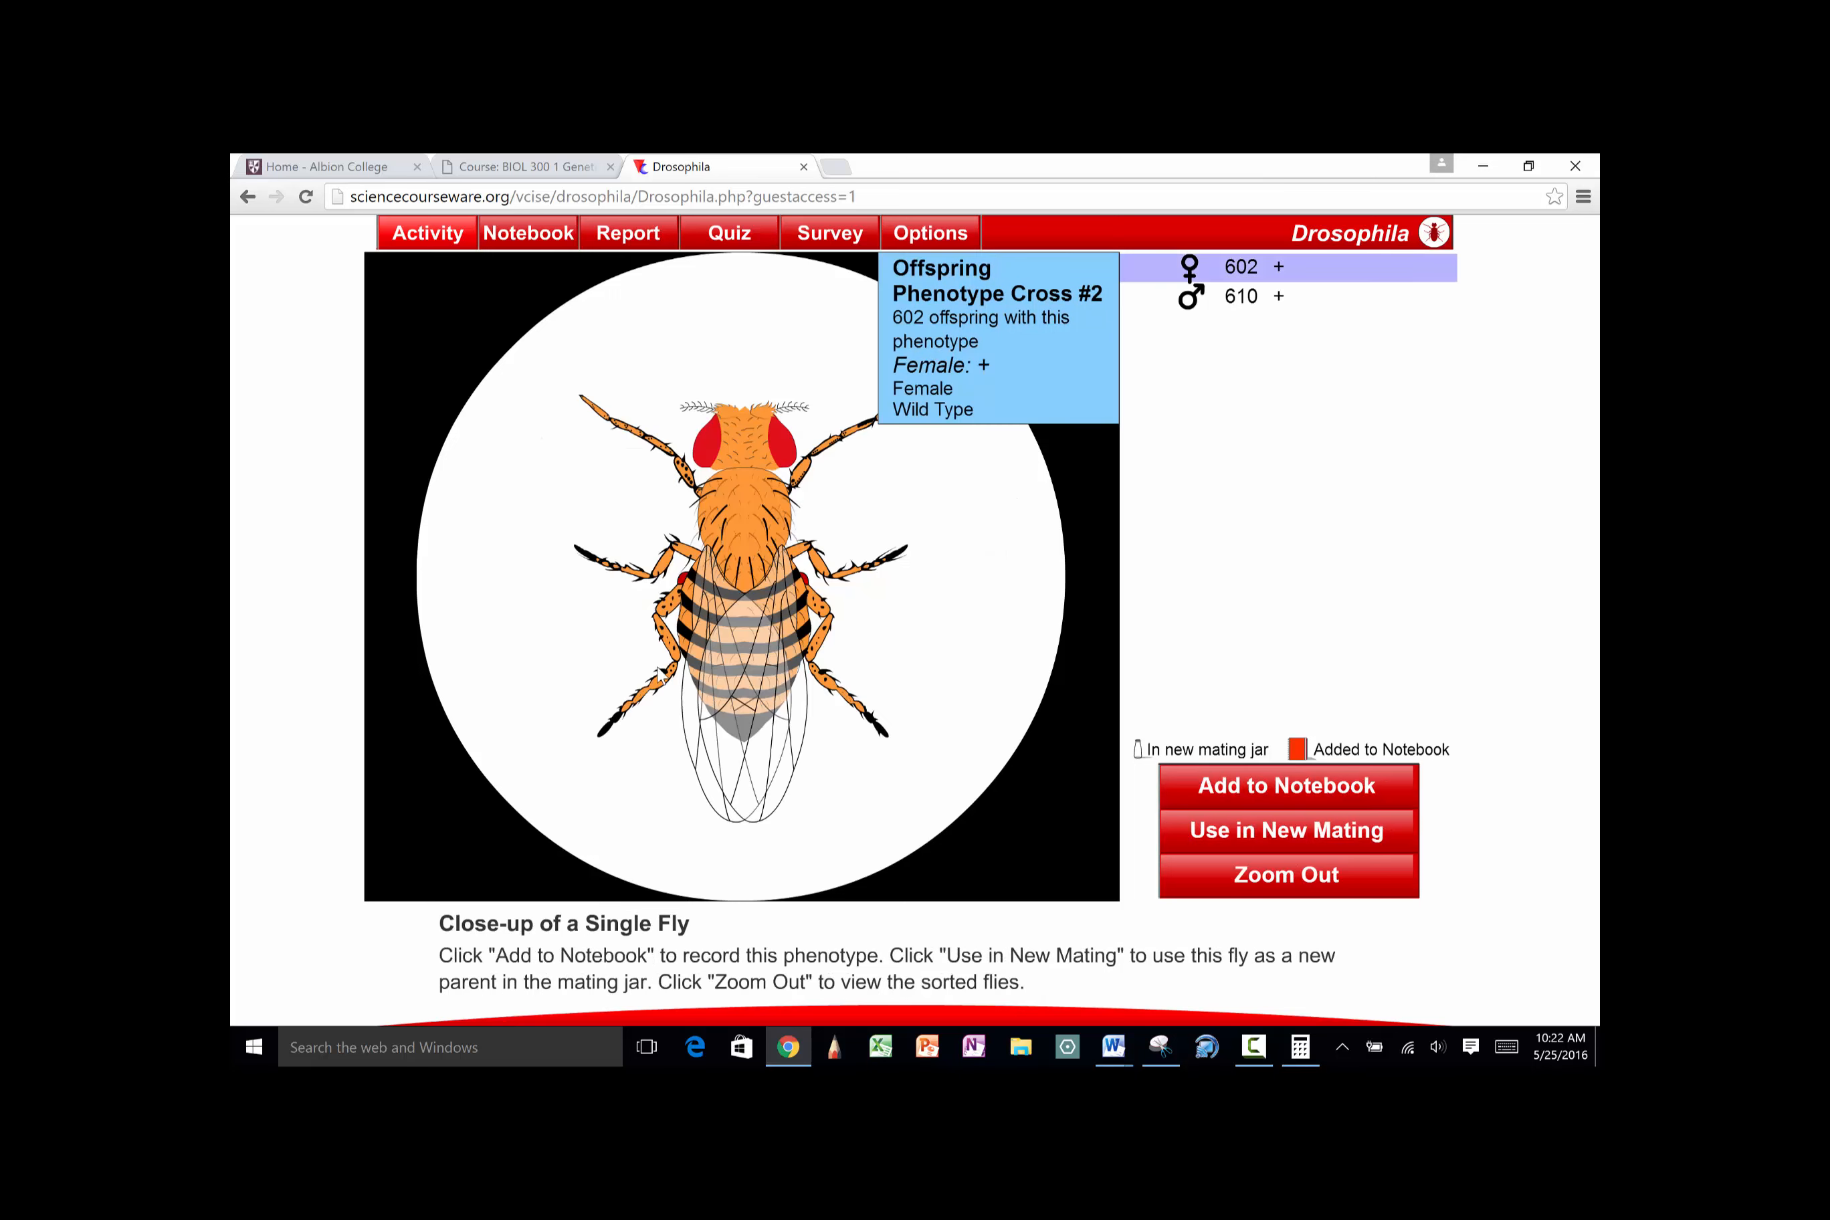
pyautogui.click(1232, 842)
pyautogui.click(955, 709)
pyautogui.click(1249, 874)
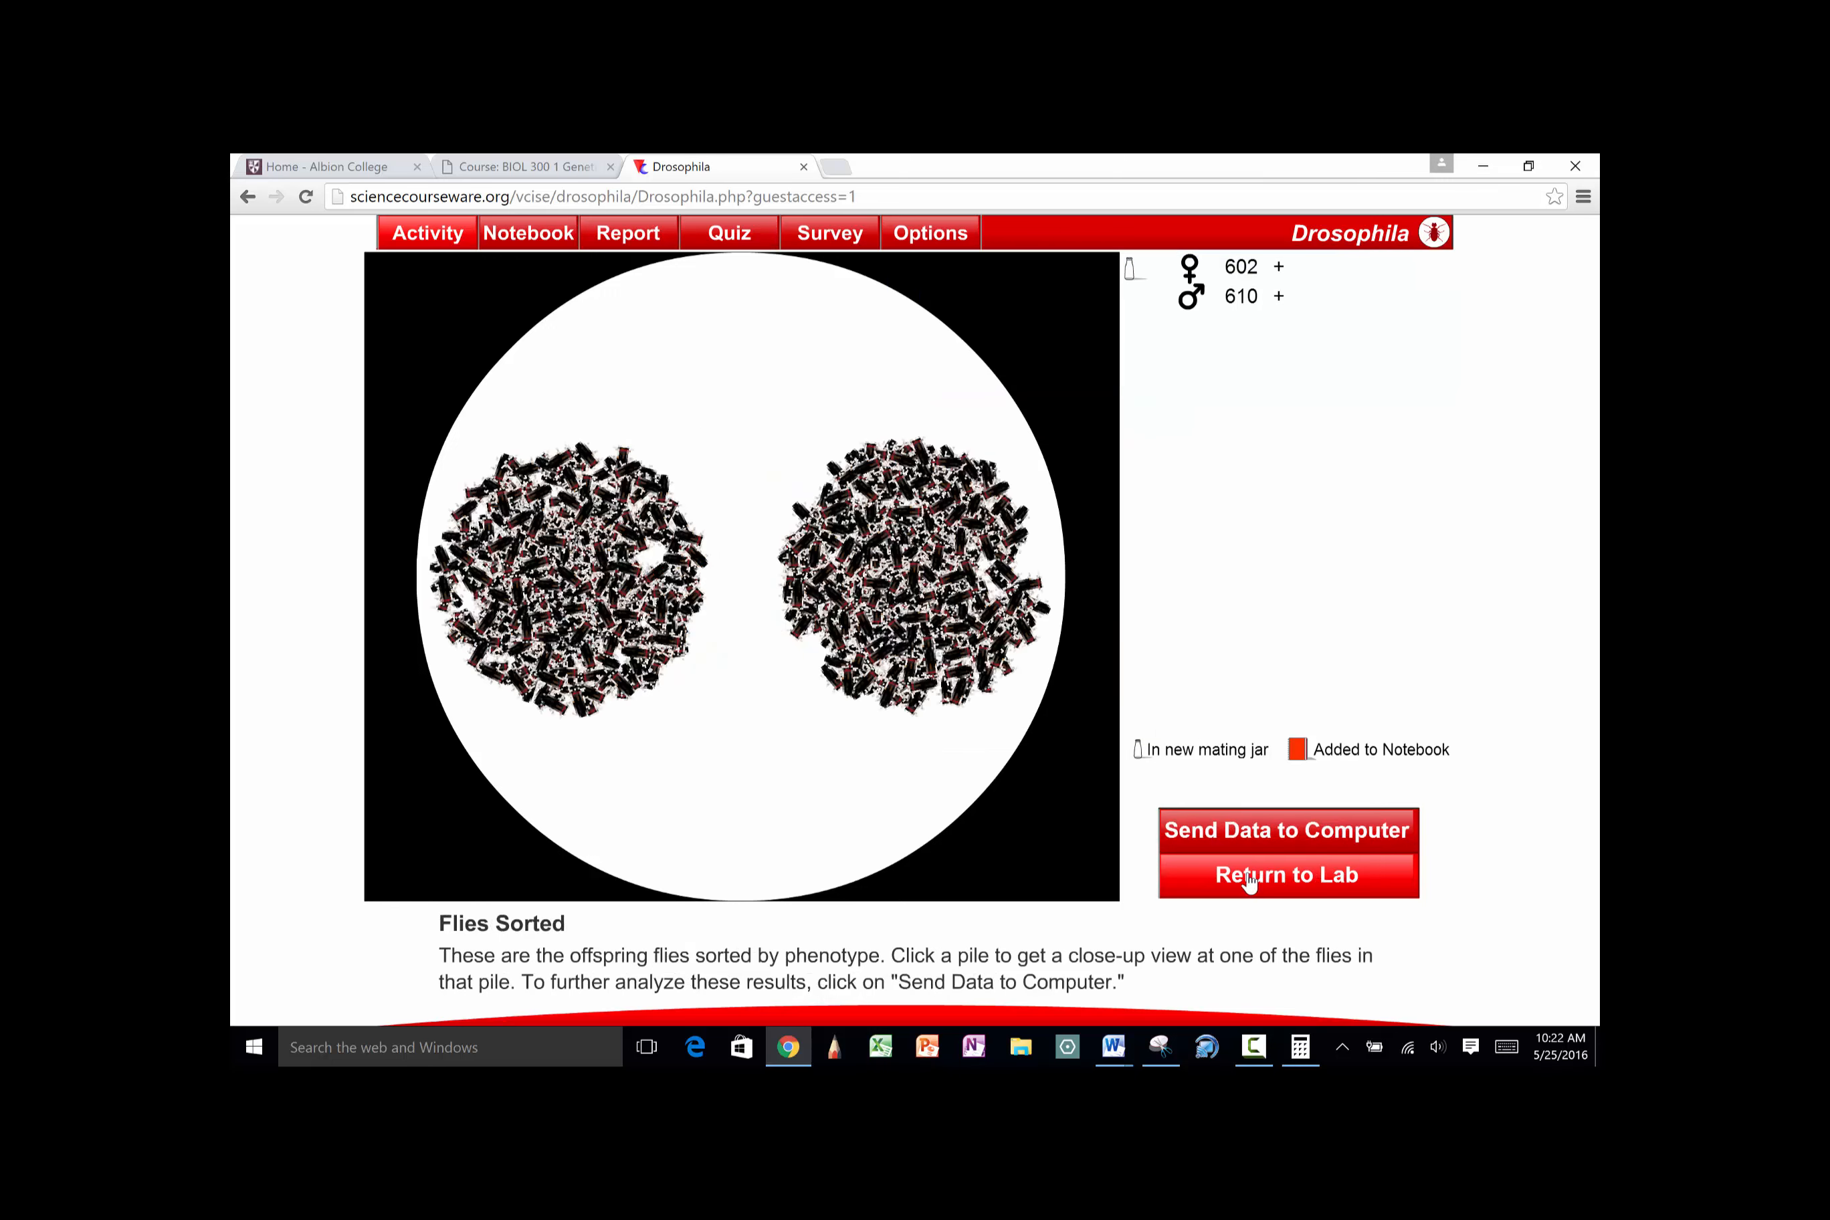
# Add a wild type male from the Cross #2 offspring to the same mating jar
pyautogui.click(892, 624)
pyautogui.click(1233, 837)
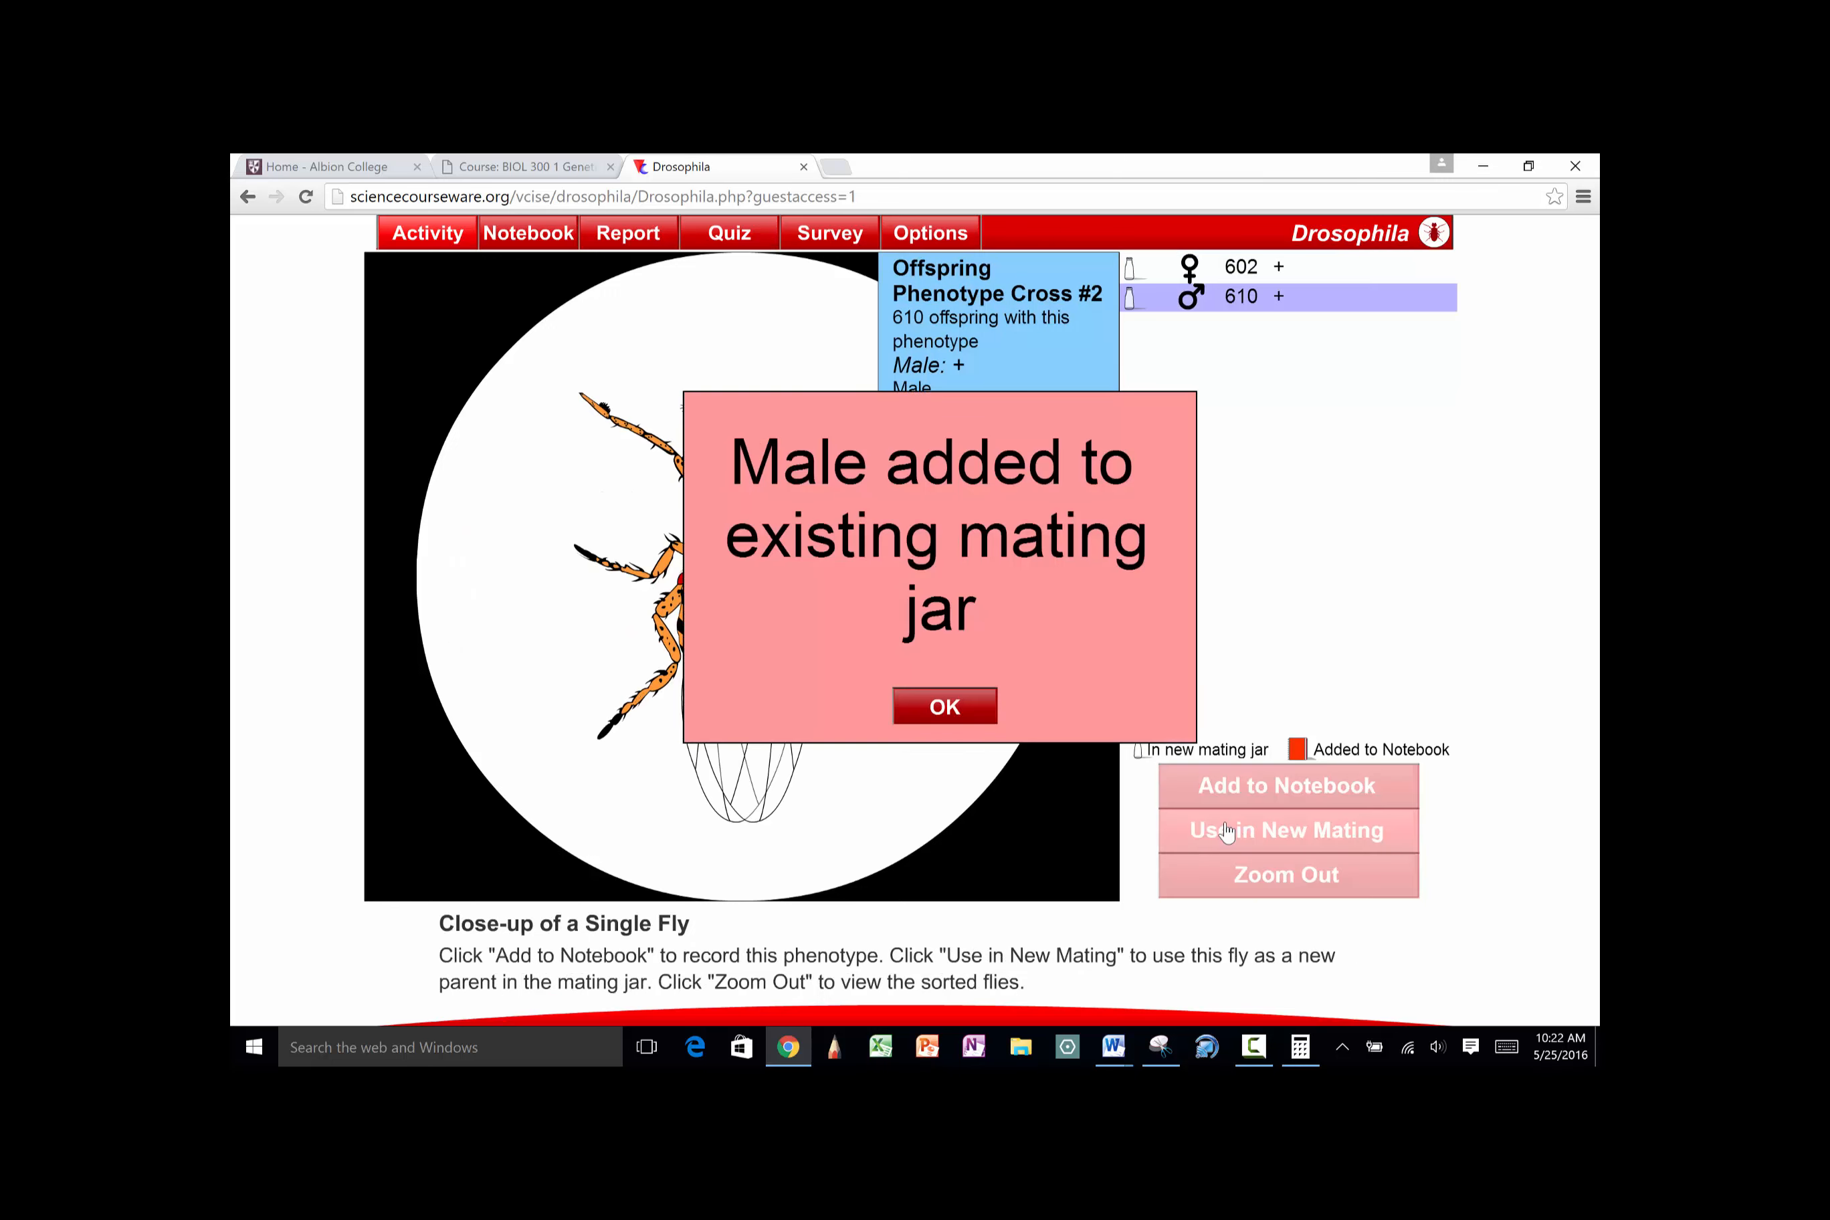
pyautogui.click(949, 709)
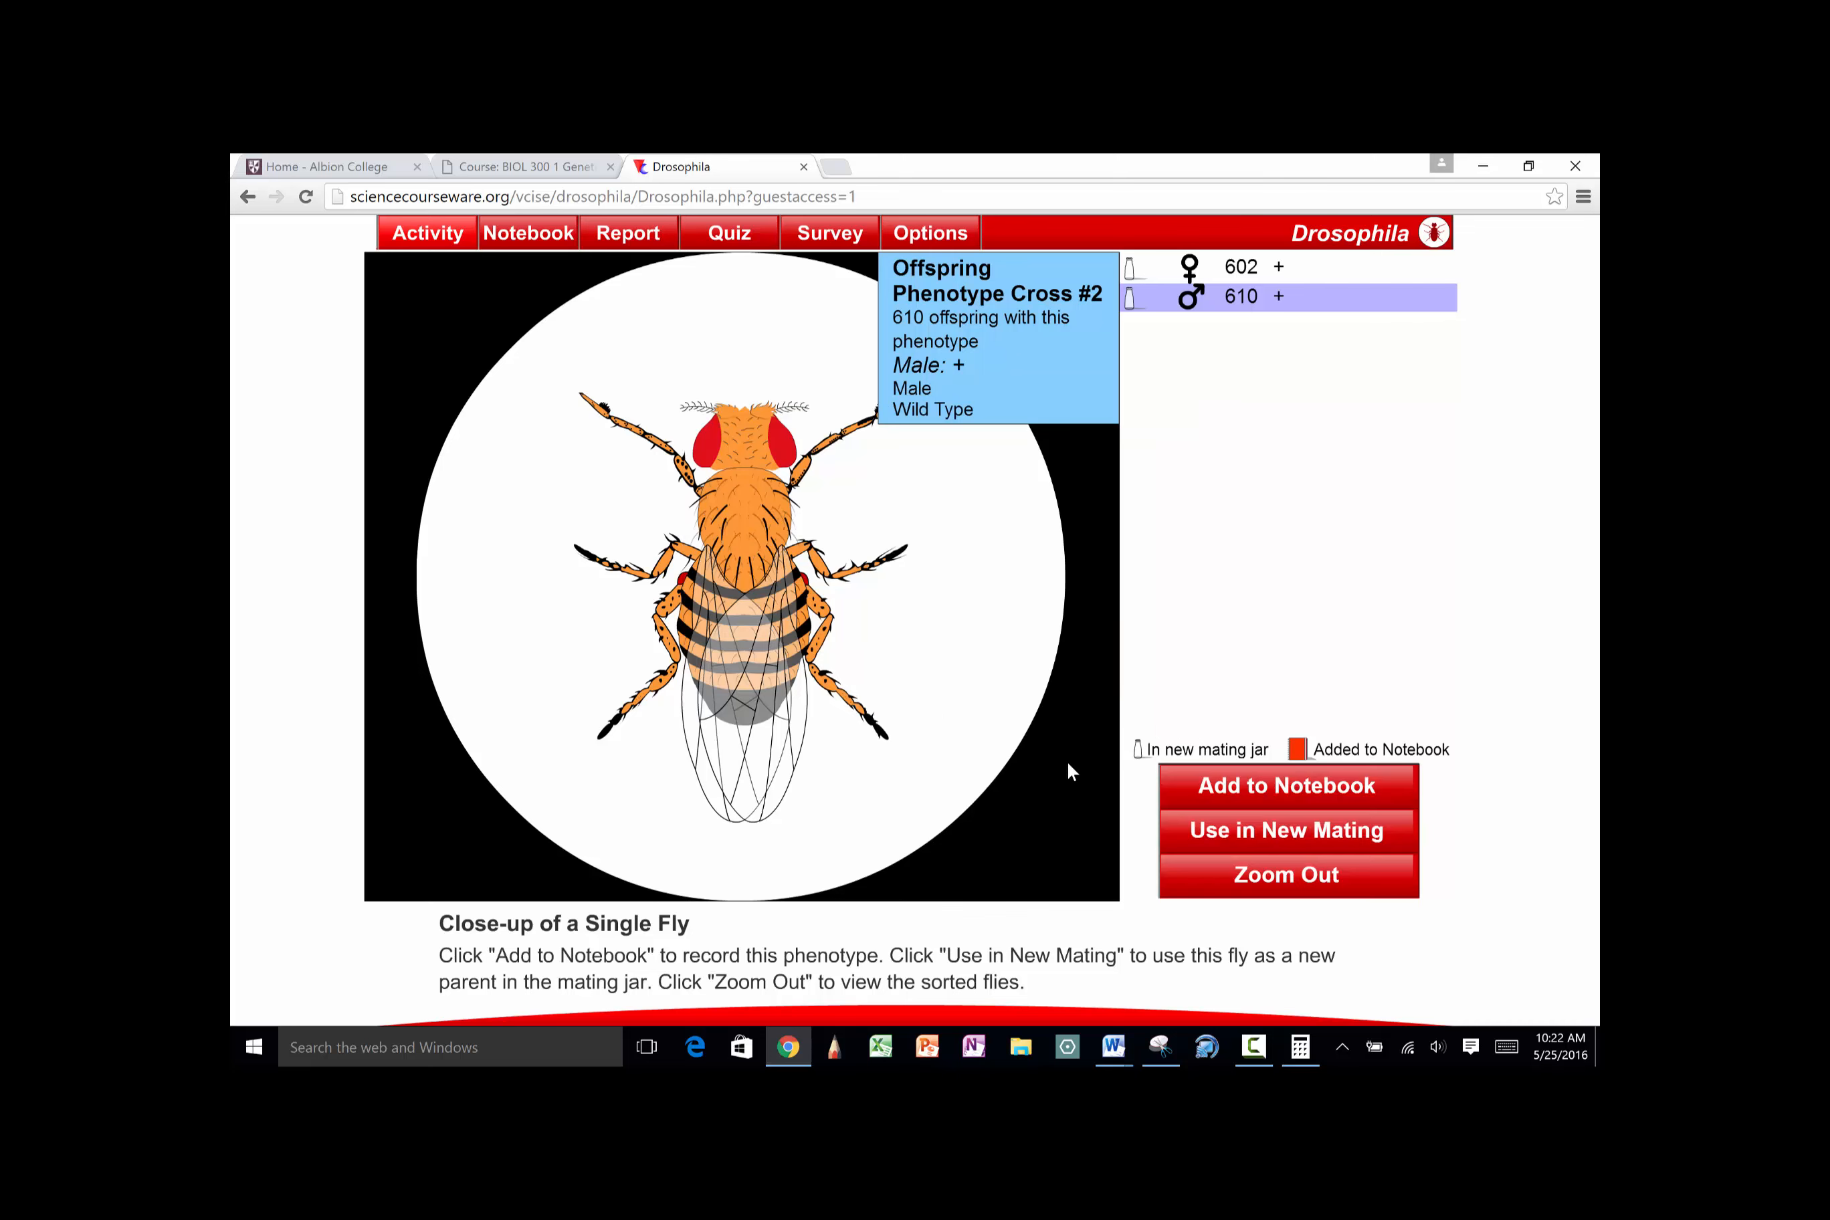
pyautogui.click(1251, 876)
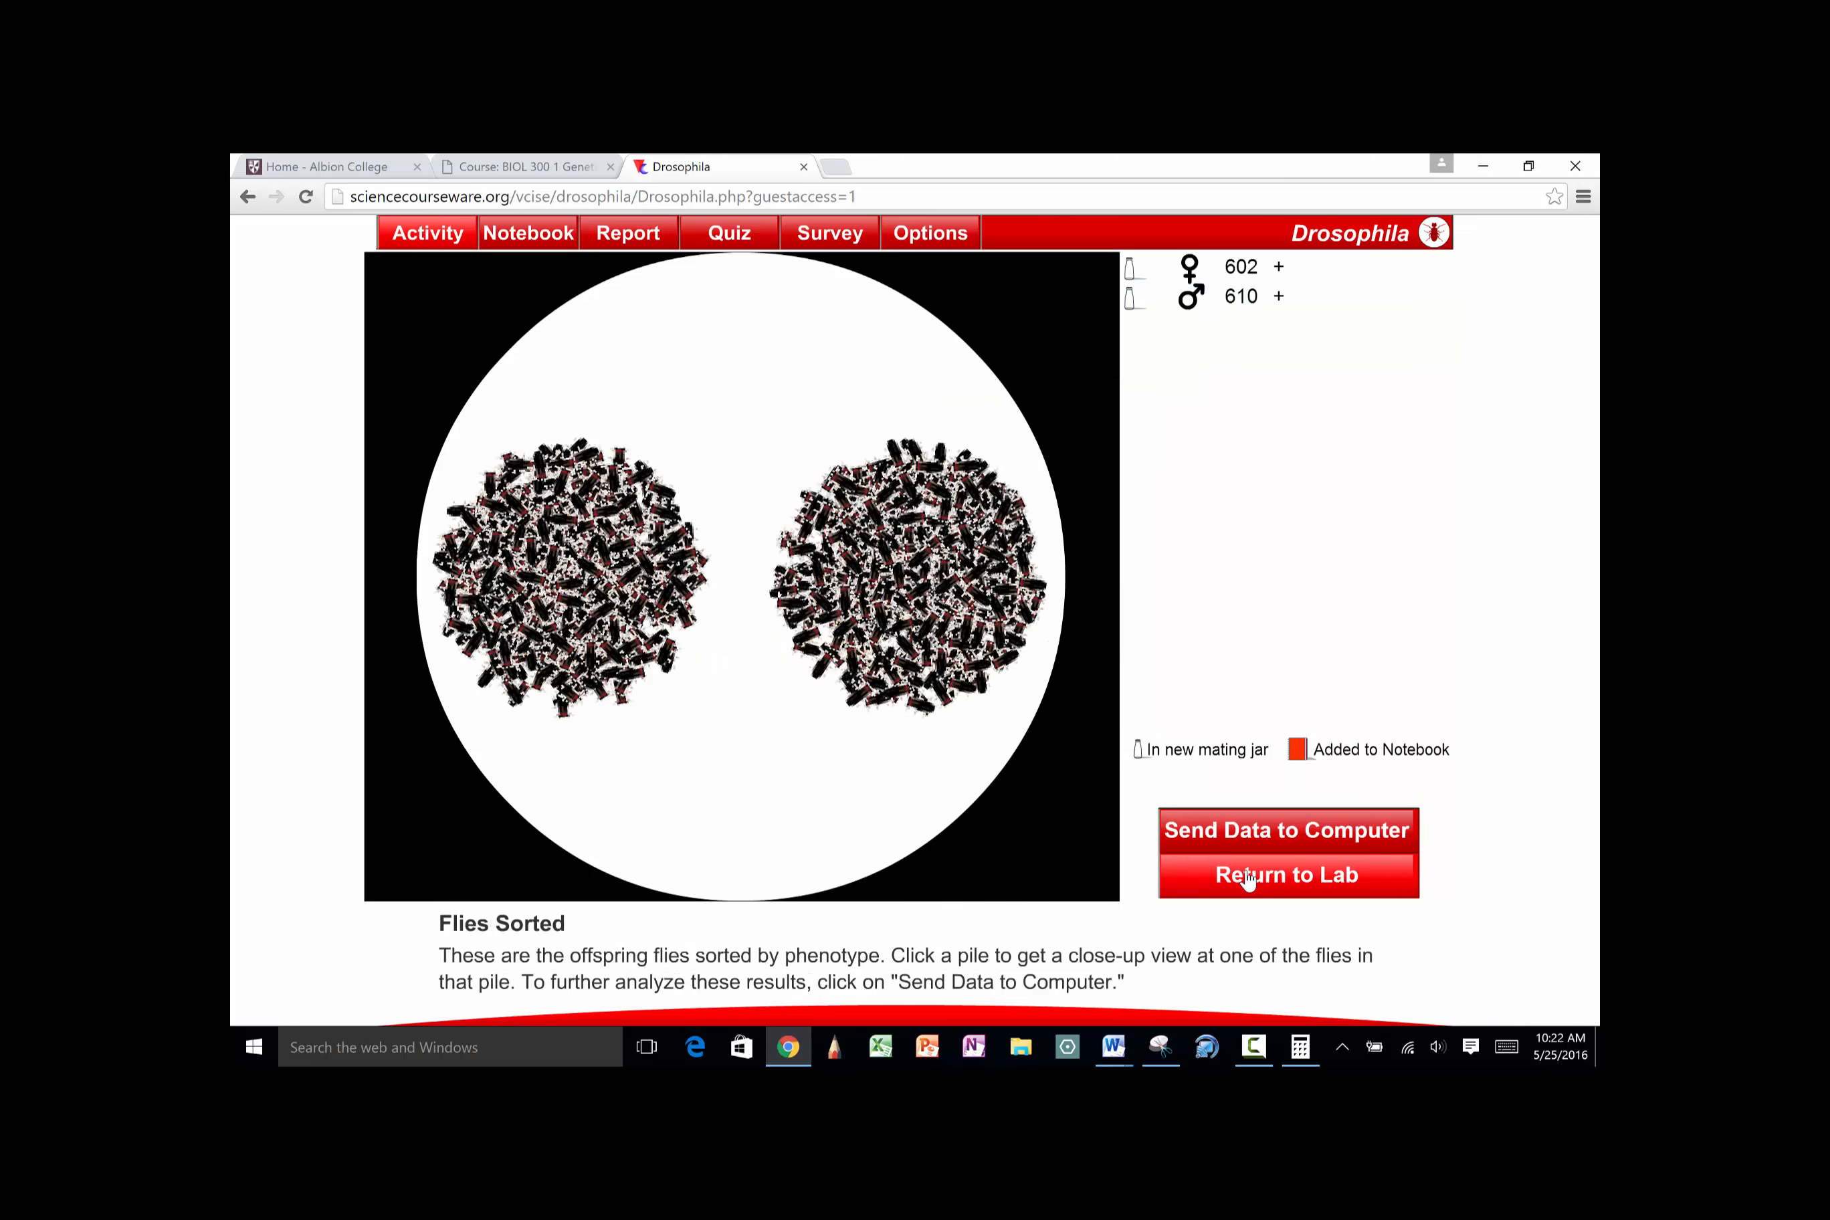
# Return to the lab, mate the two wild type flies, and sort their offspring by phenotype under the microscope
pyautogui.click(1238, 887)
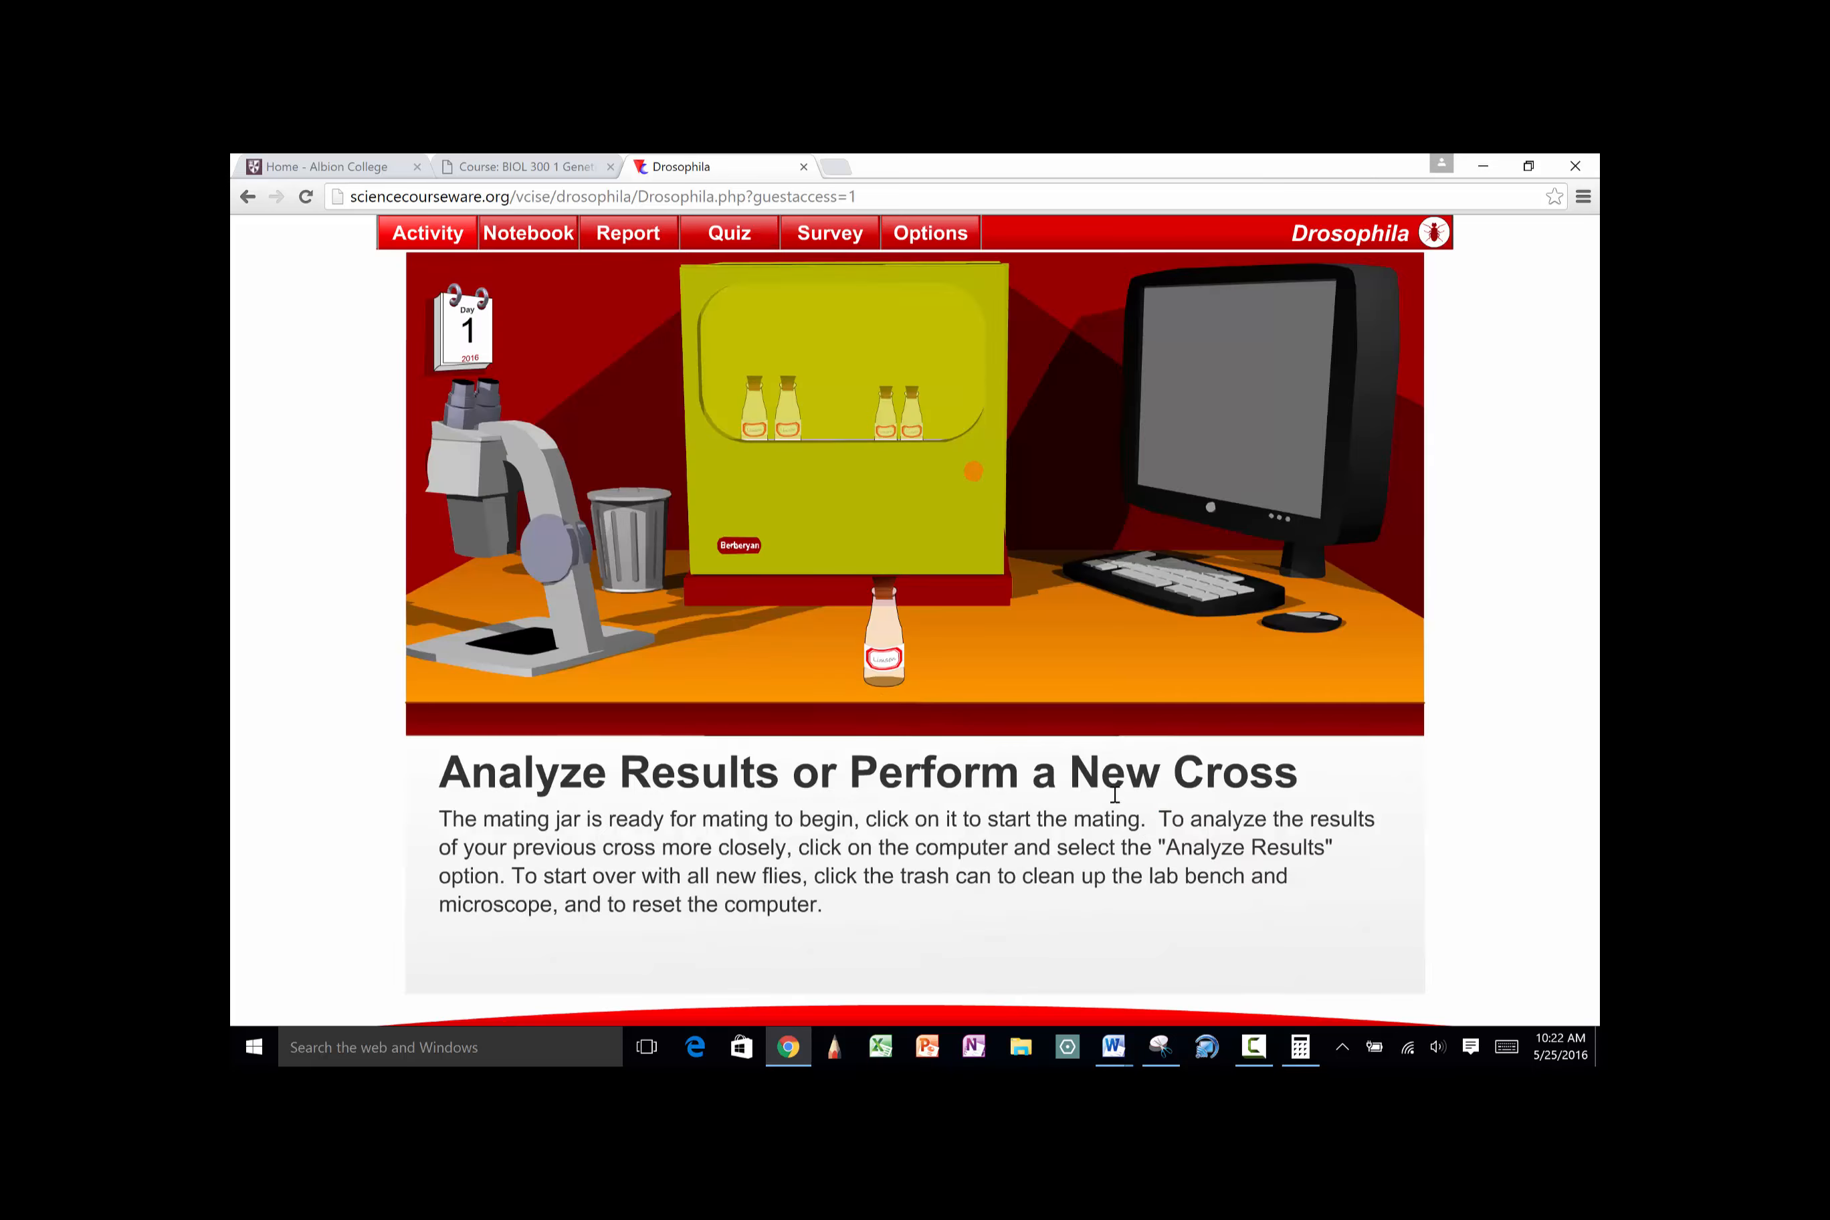
pyautogui.click(889, 651)
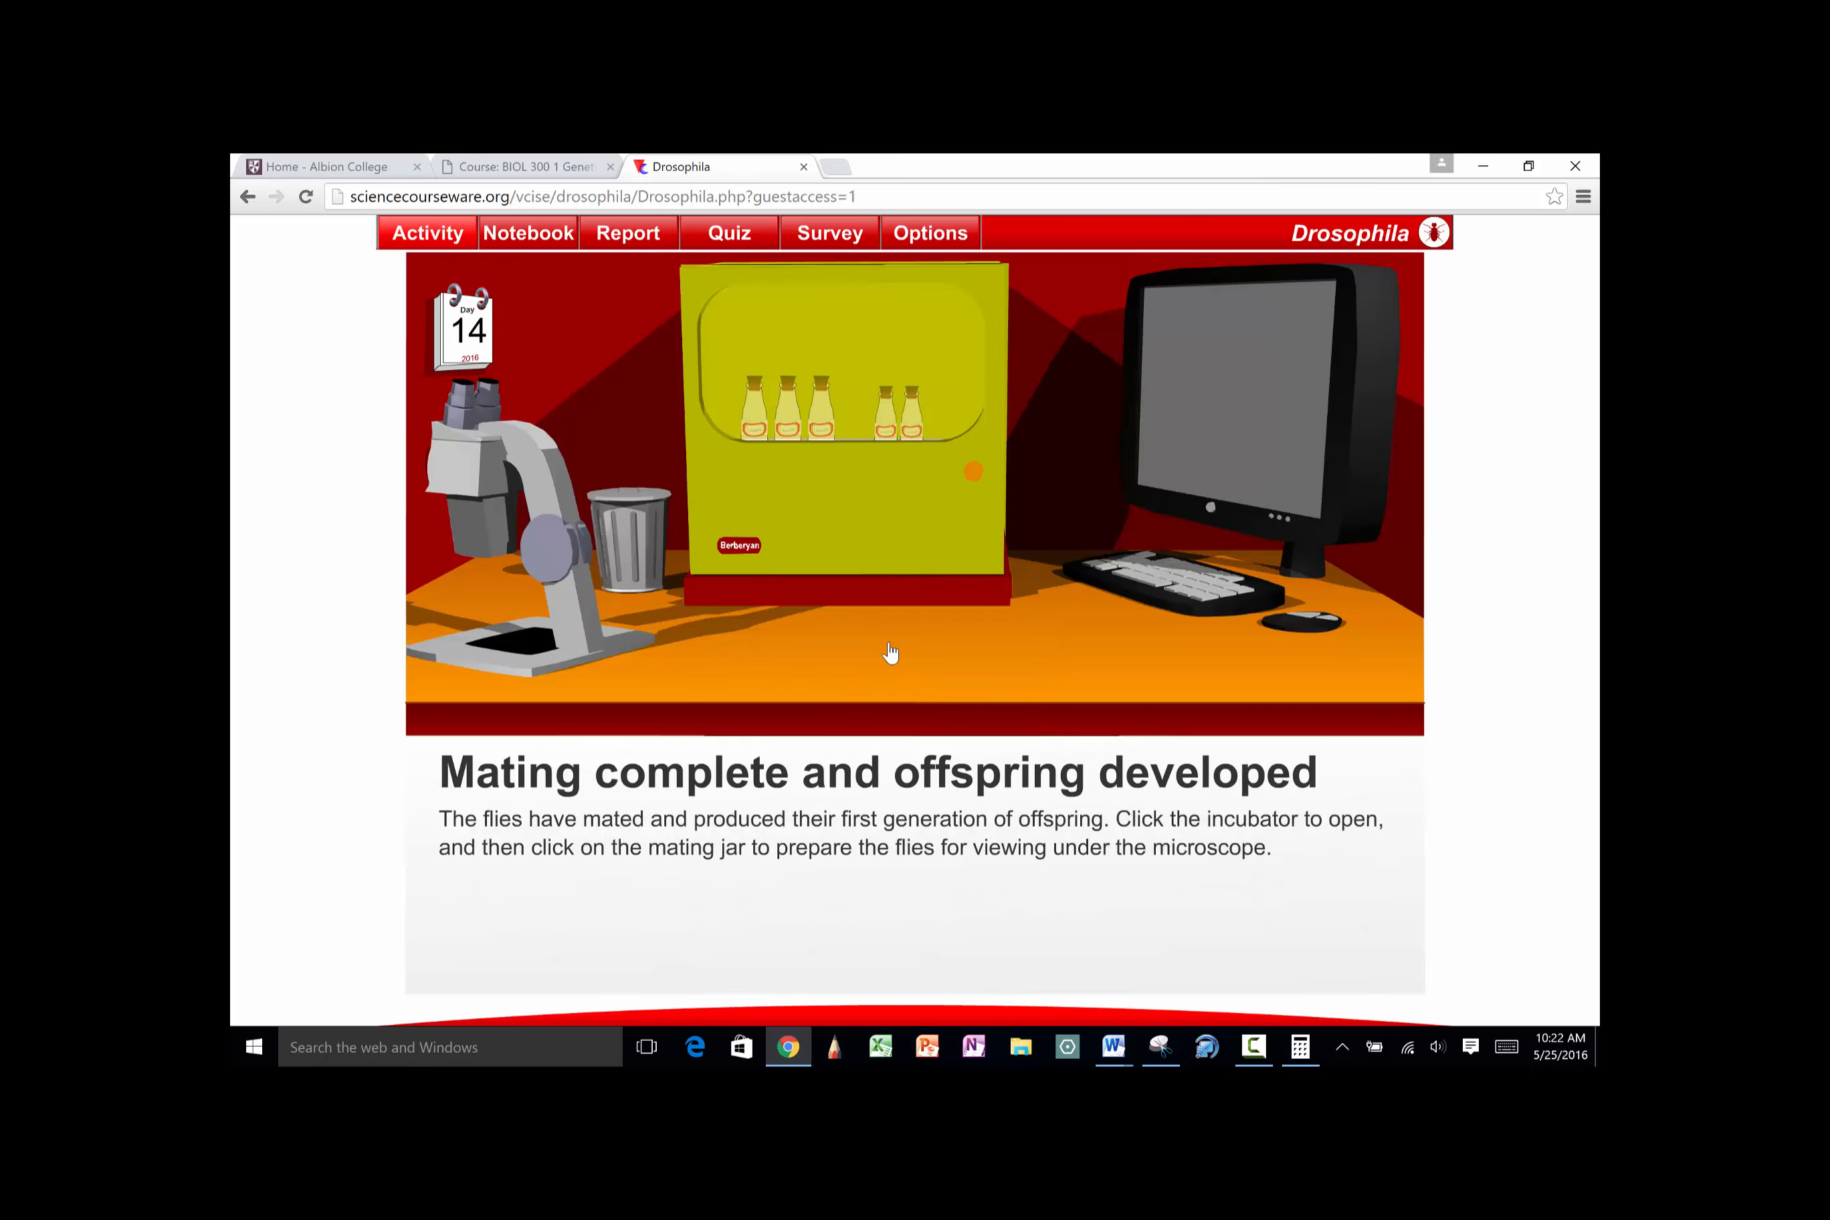
pyautogui.click(907, 581)
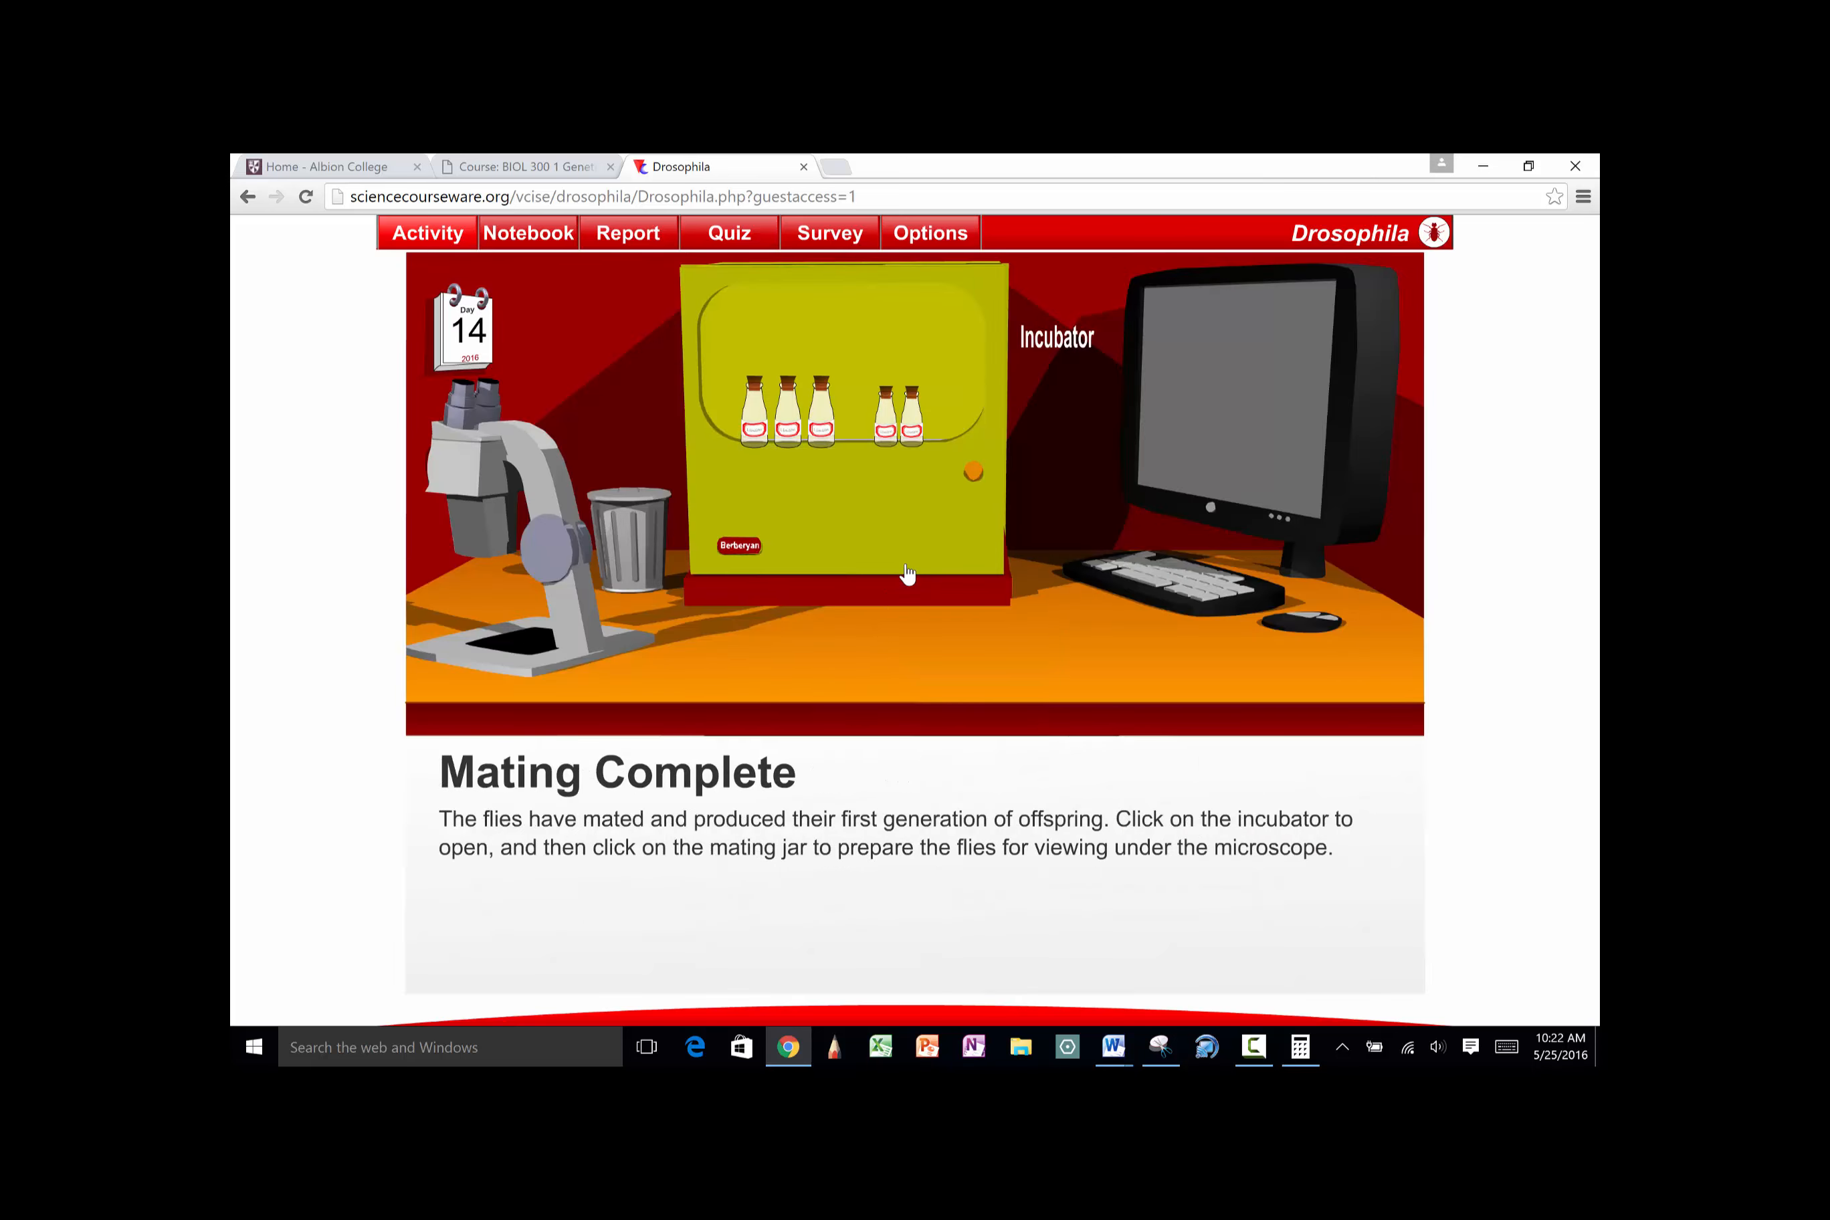
pyautogui.click(826, 441)
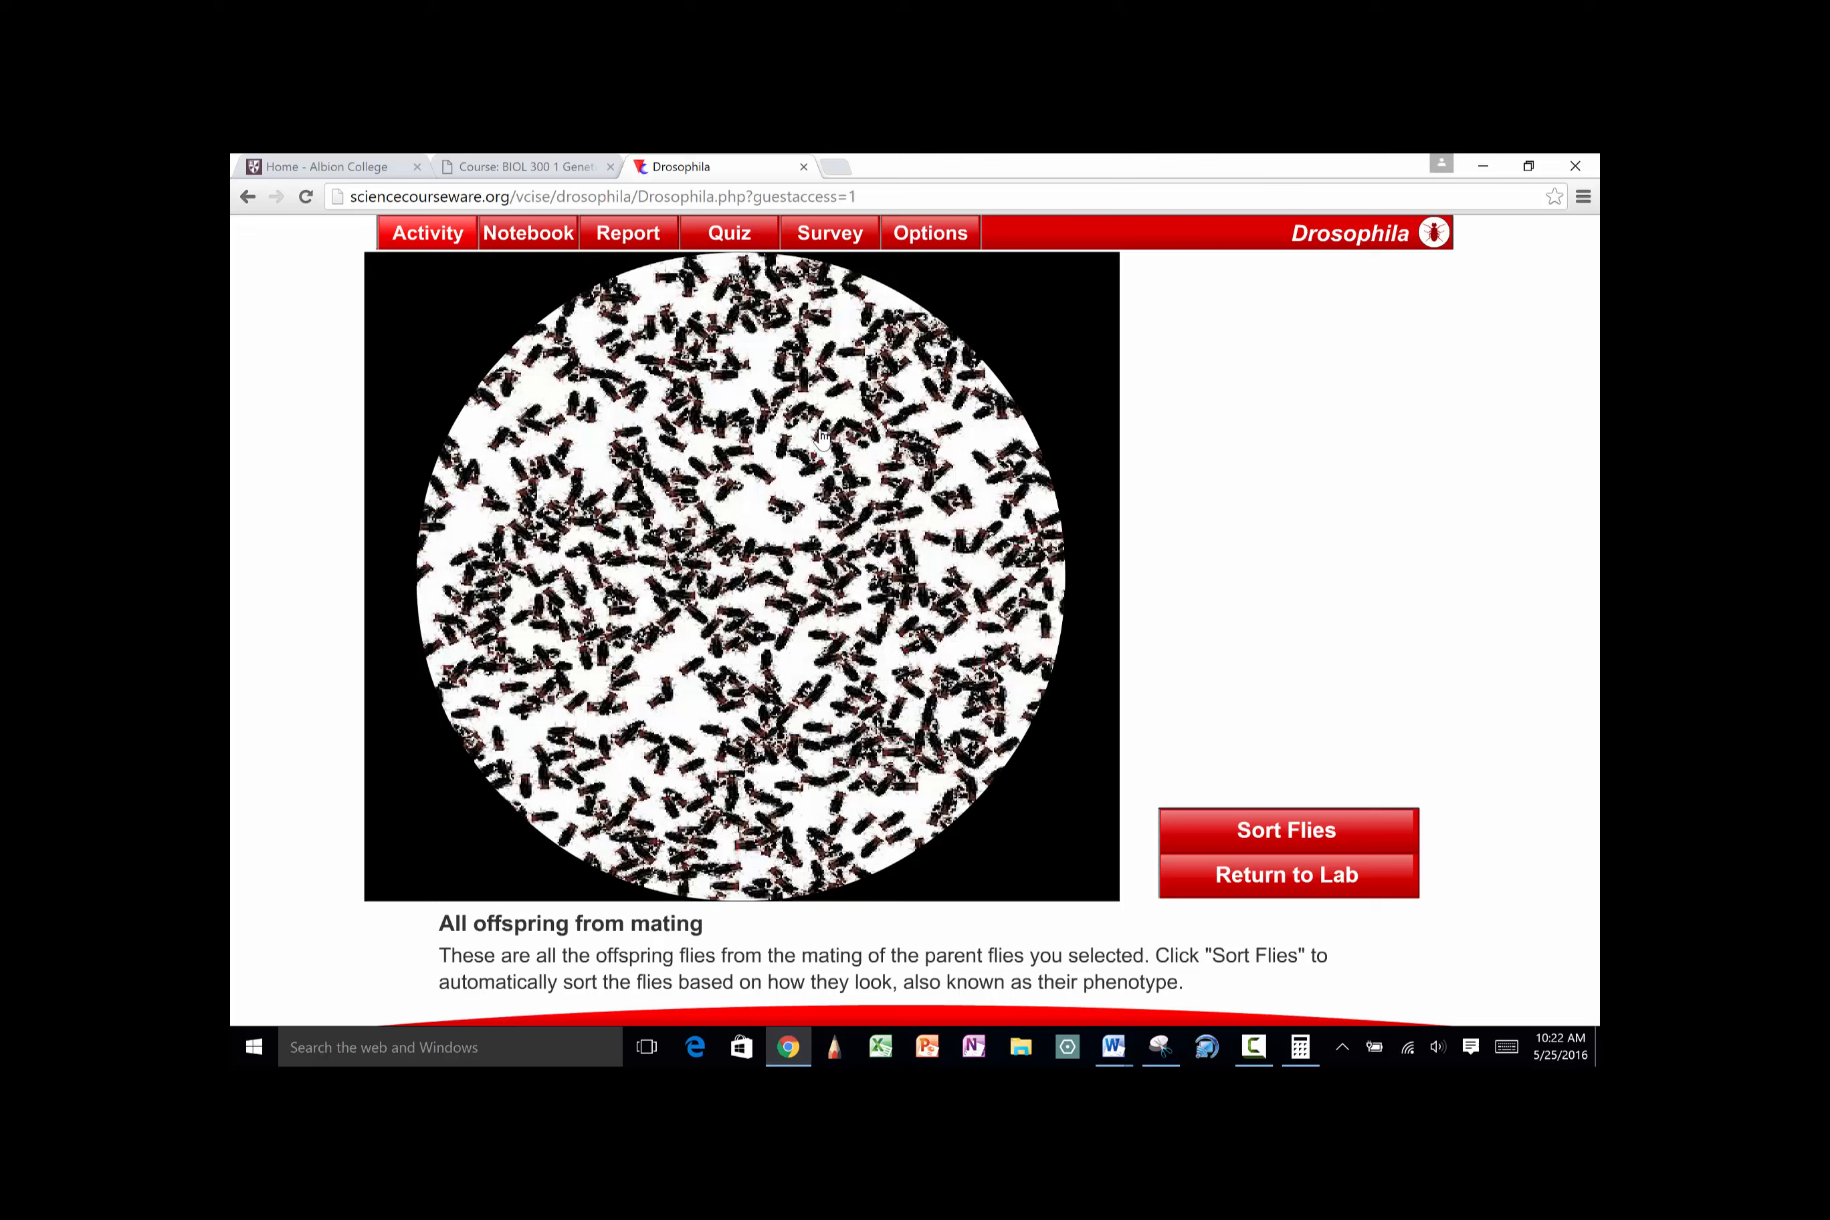
pyautogui.click(1202, 839)
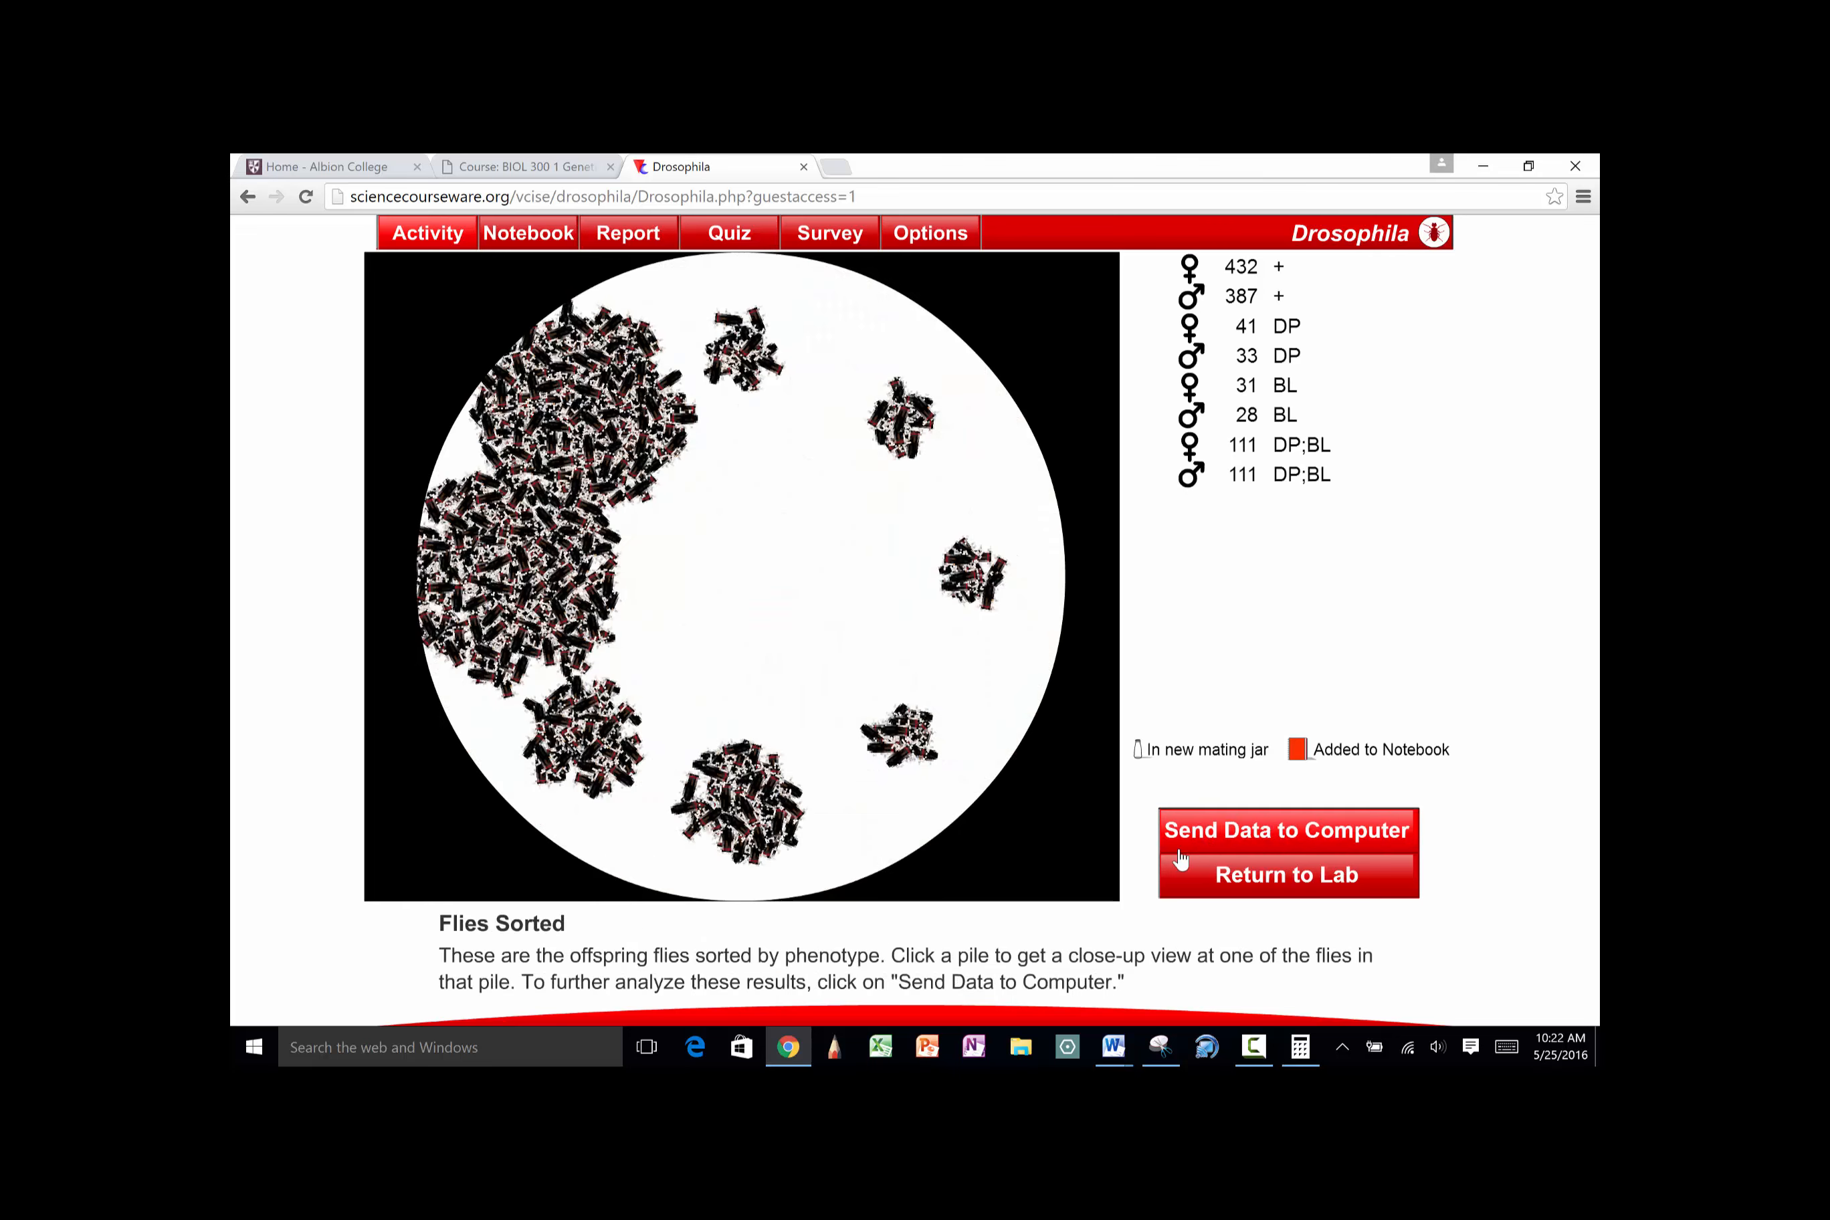
pyautogui.click(1252, 887)
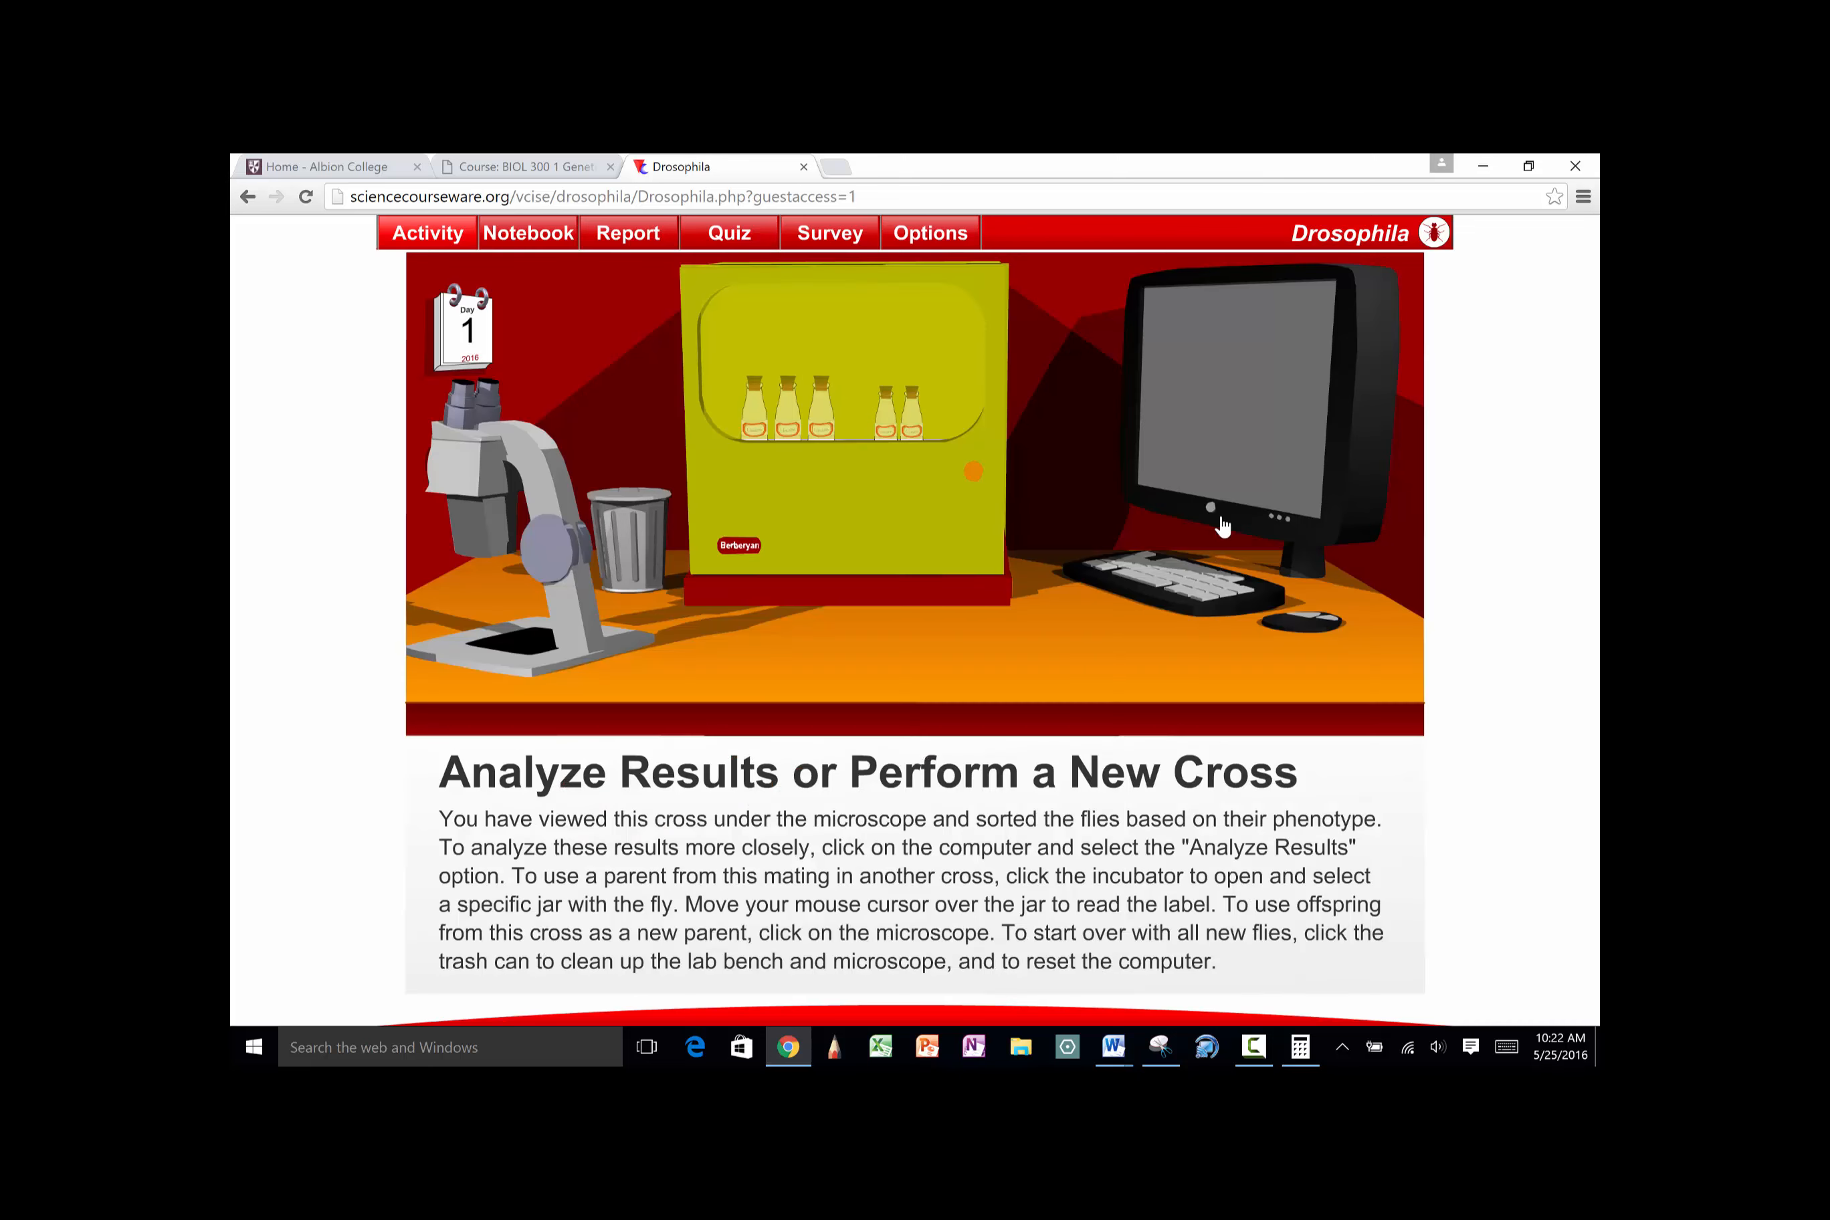
pyautogui.click(885, 512)
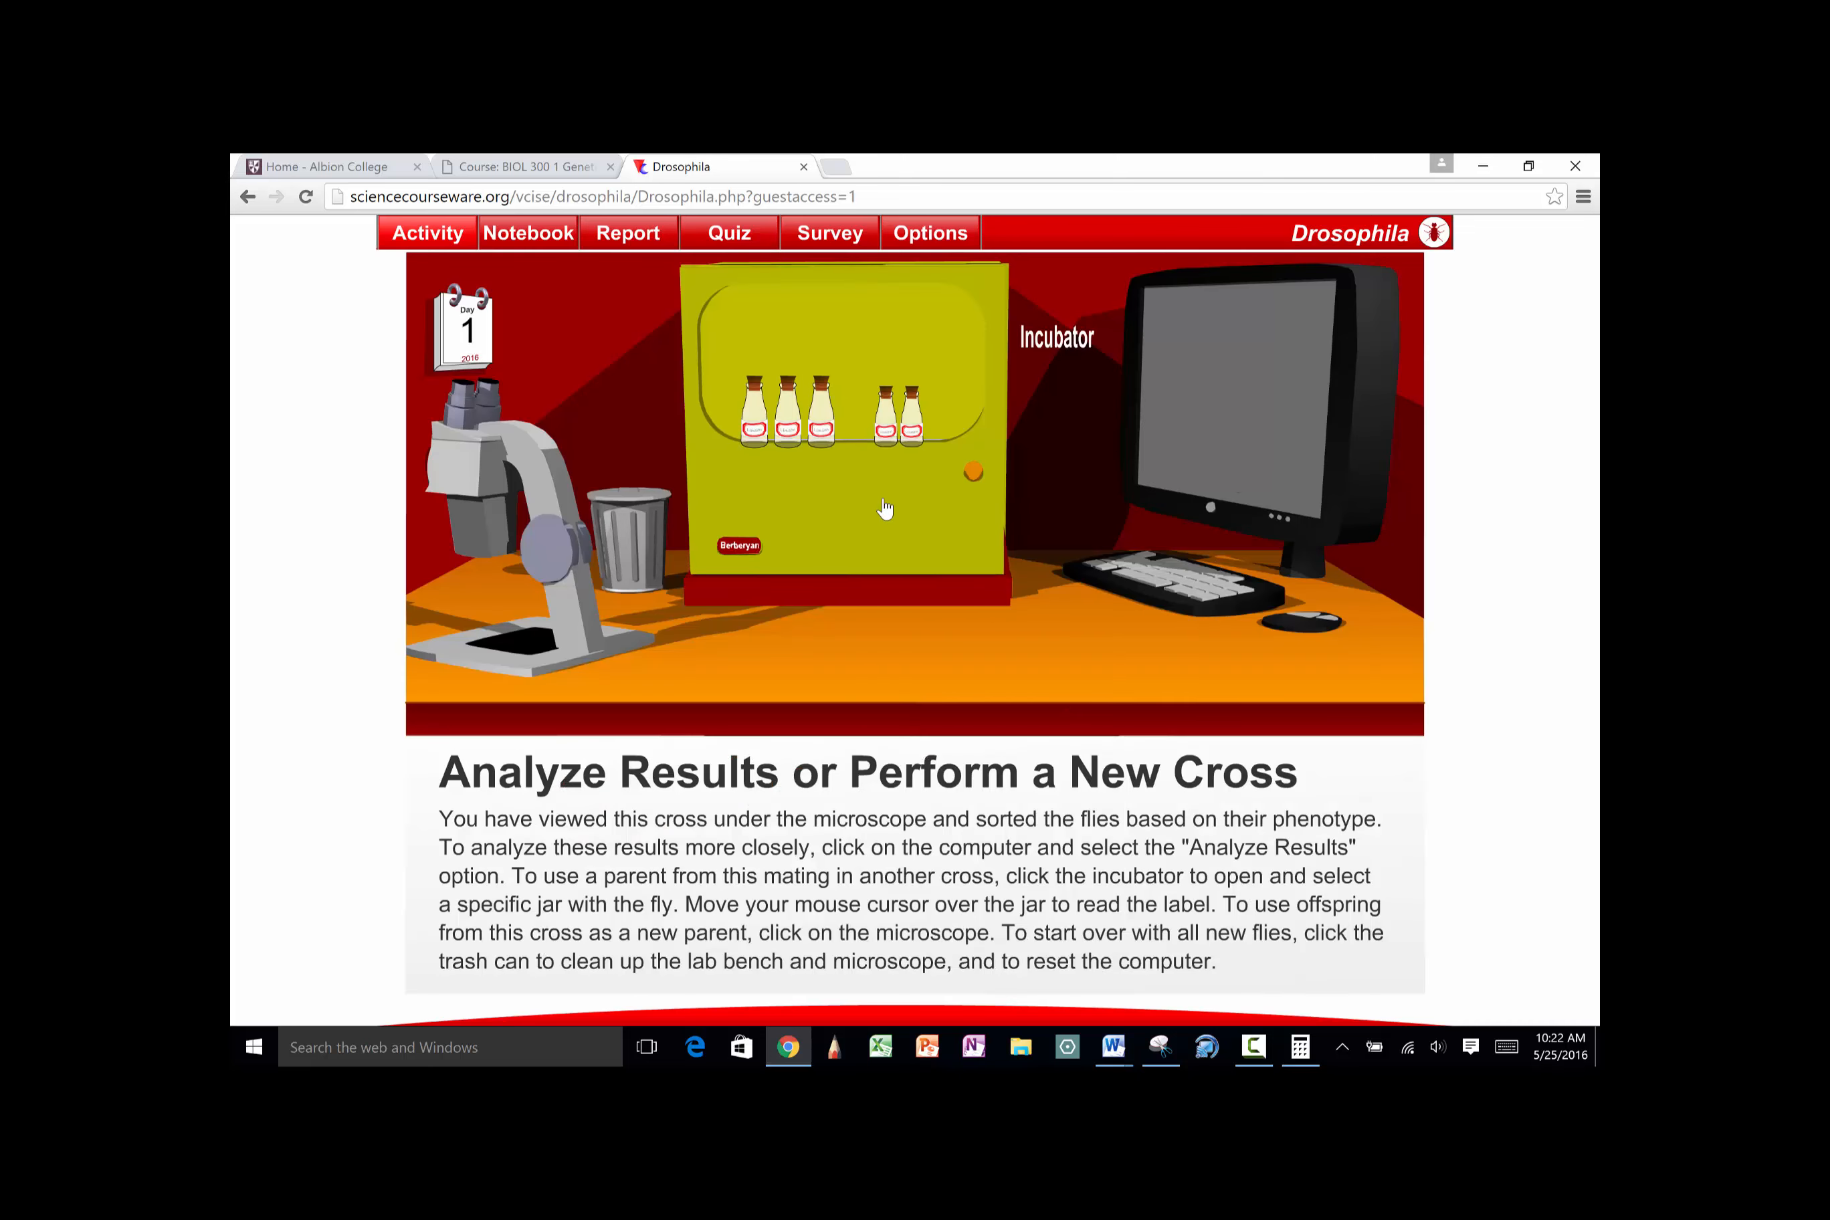
pyautogui.click(822, 425)
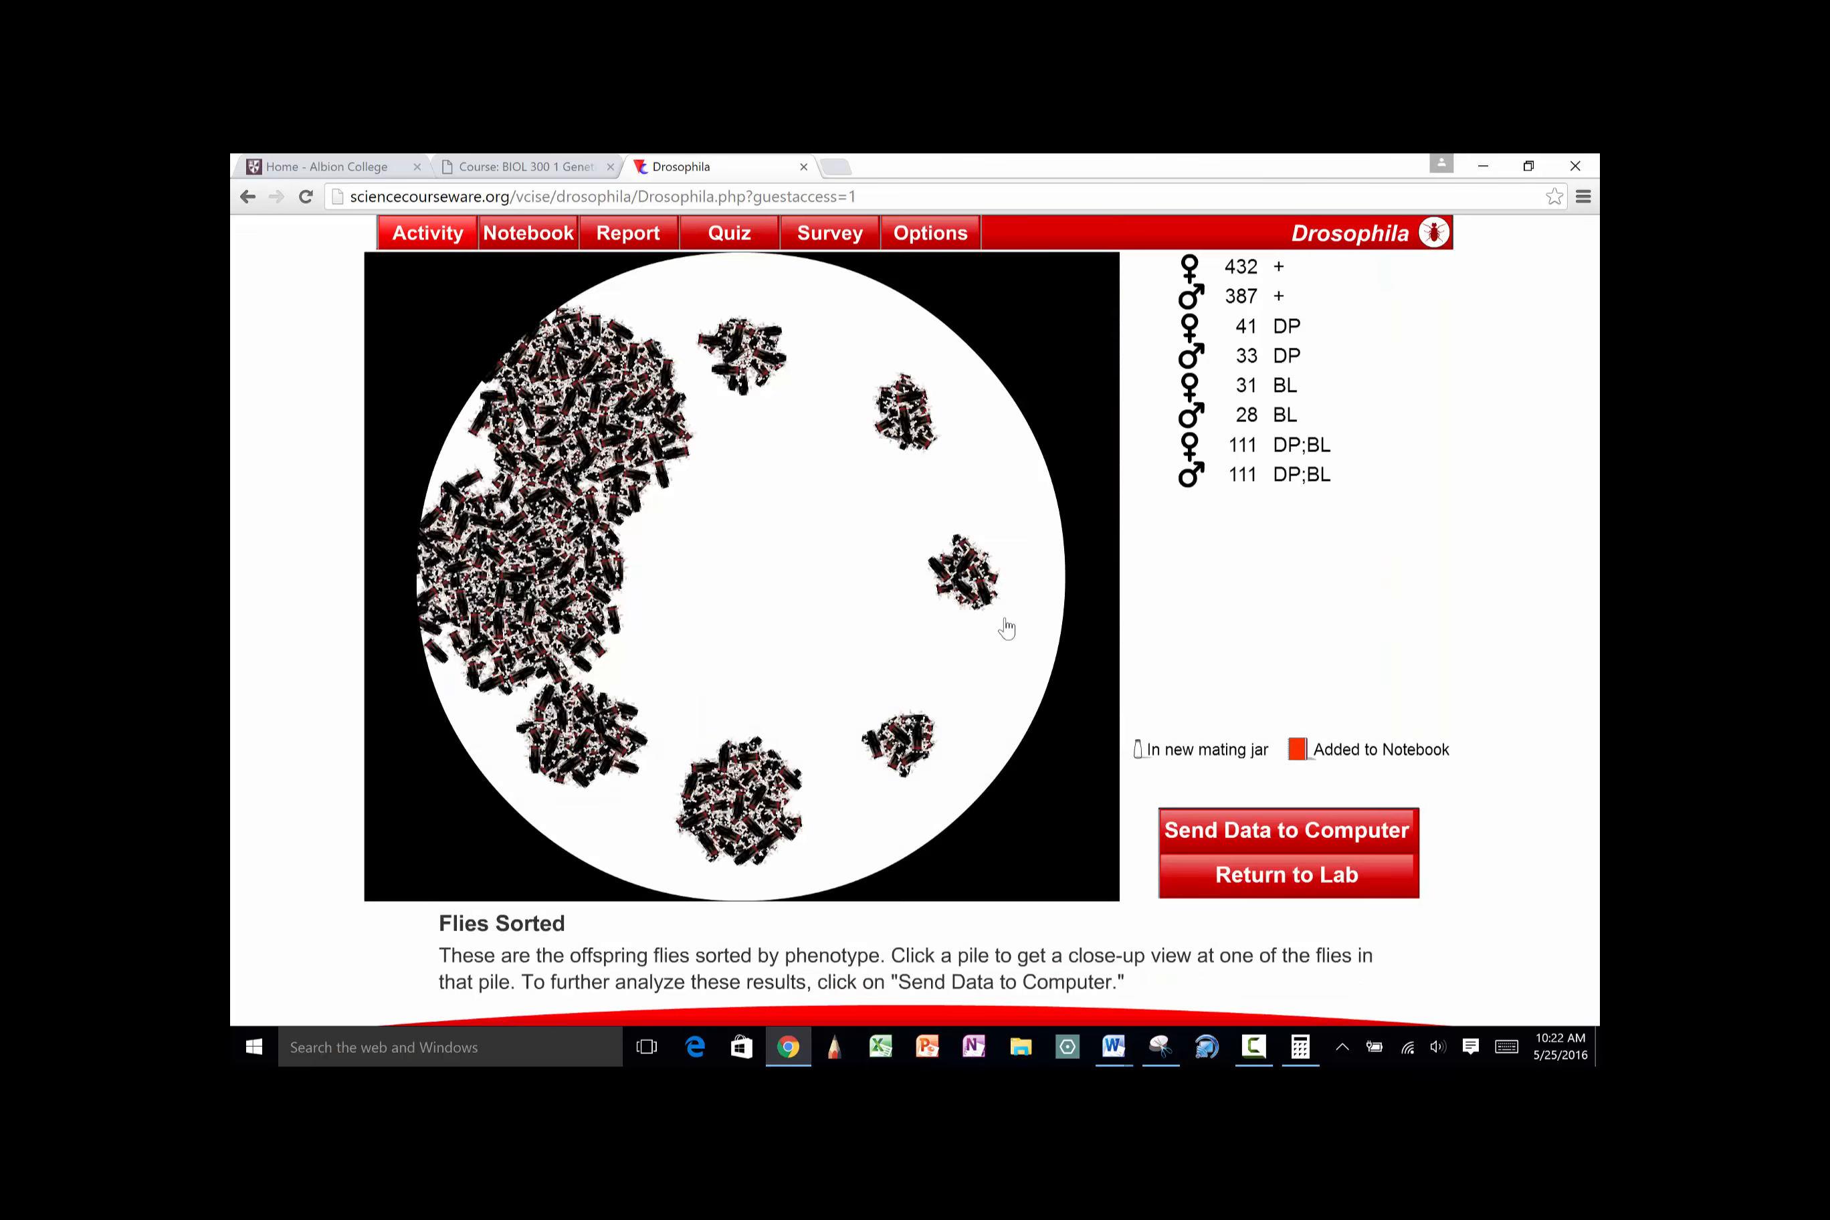
# Send the sorted offspring data to the computer and open the Cross #4 results for analysis, ignoring sex
pyautogui.click(1262, 828)
pyautogui.click(858, 710)
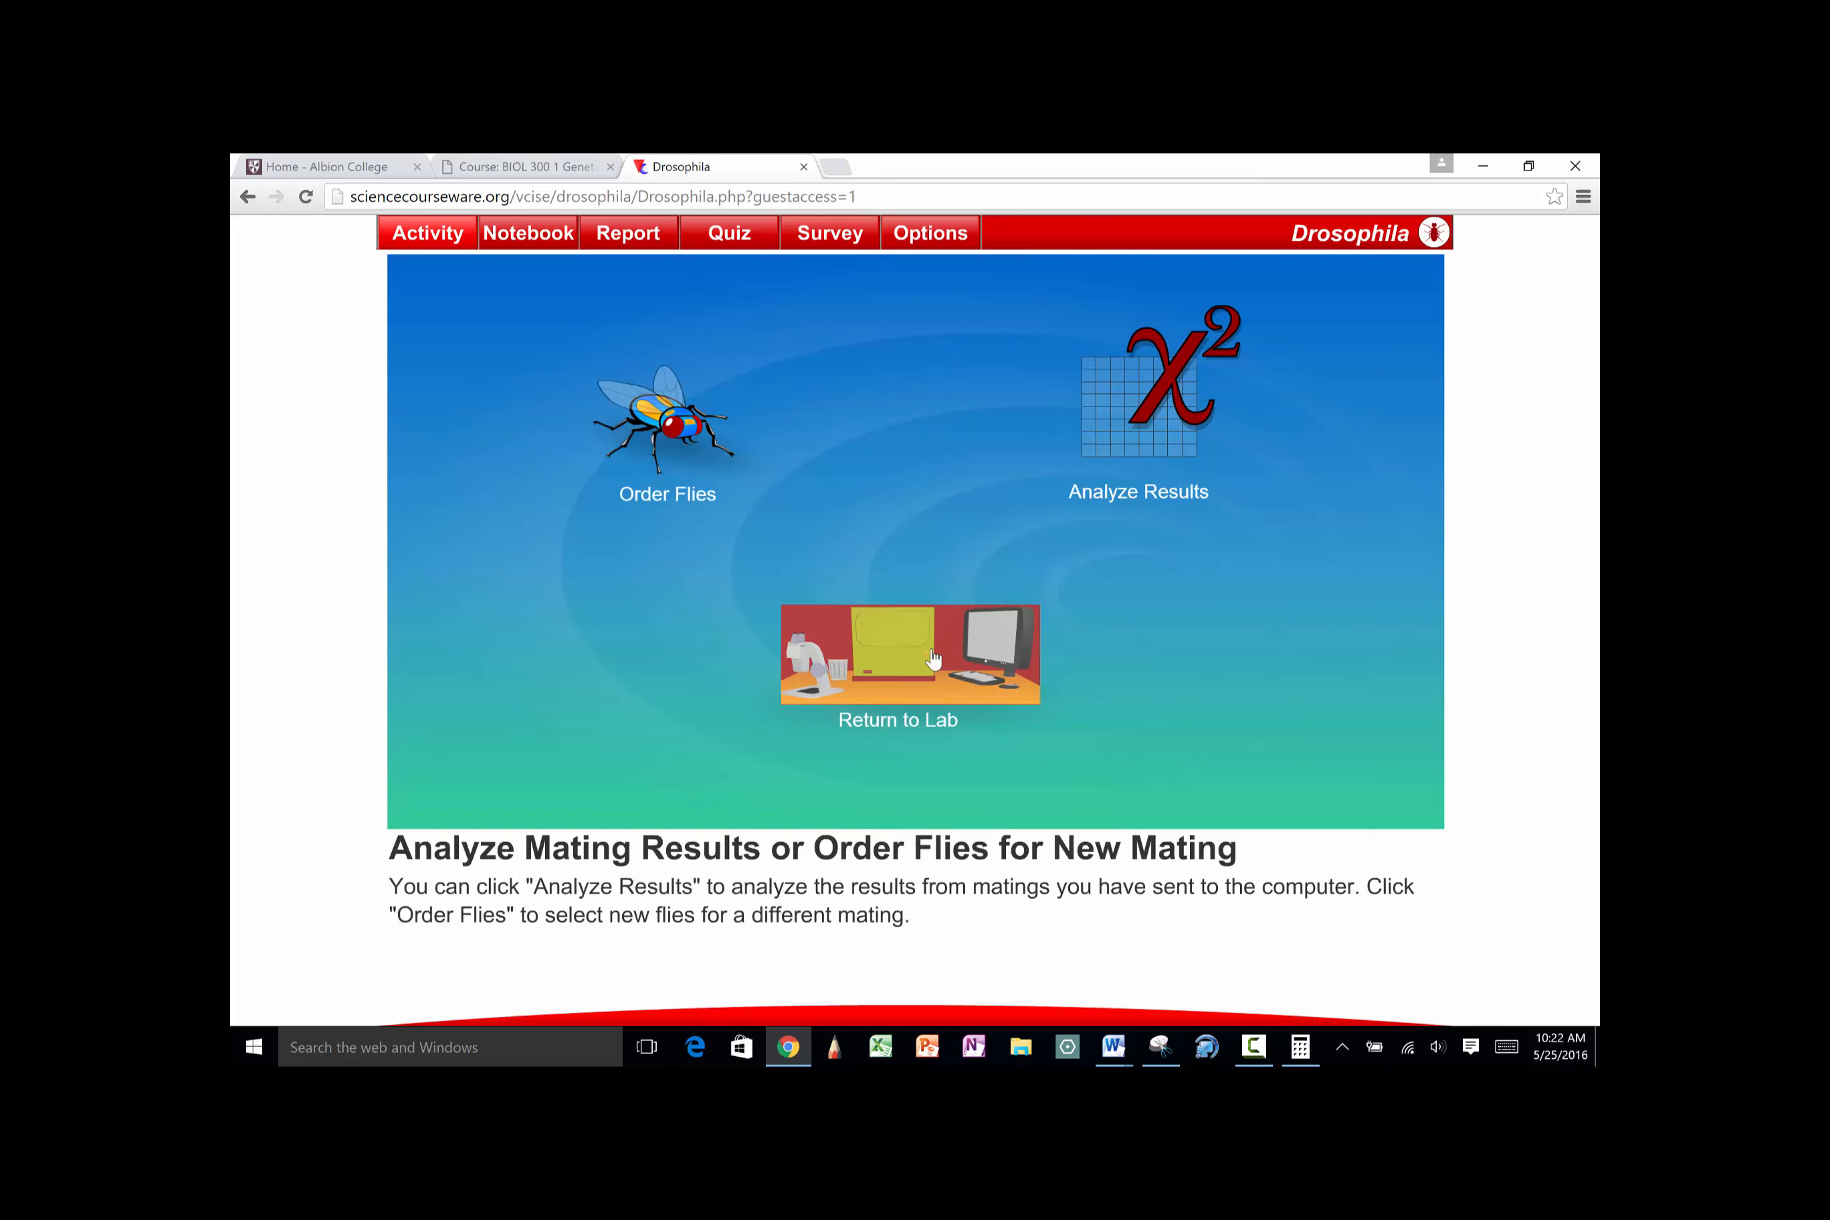
pyautogui.click(1126, 453)
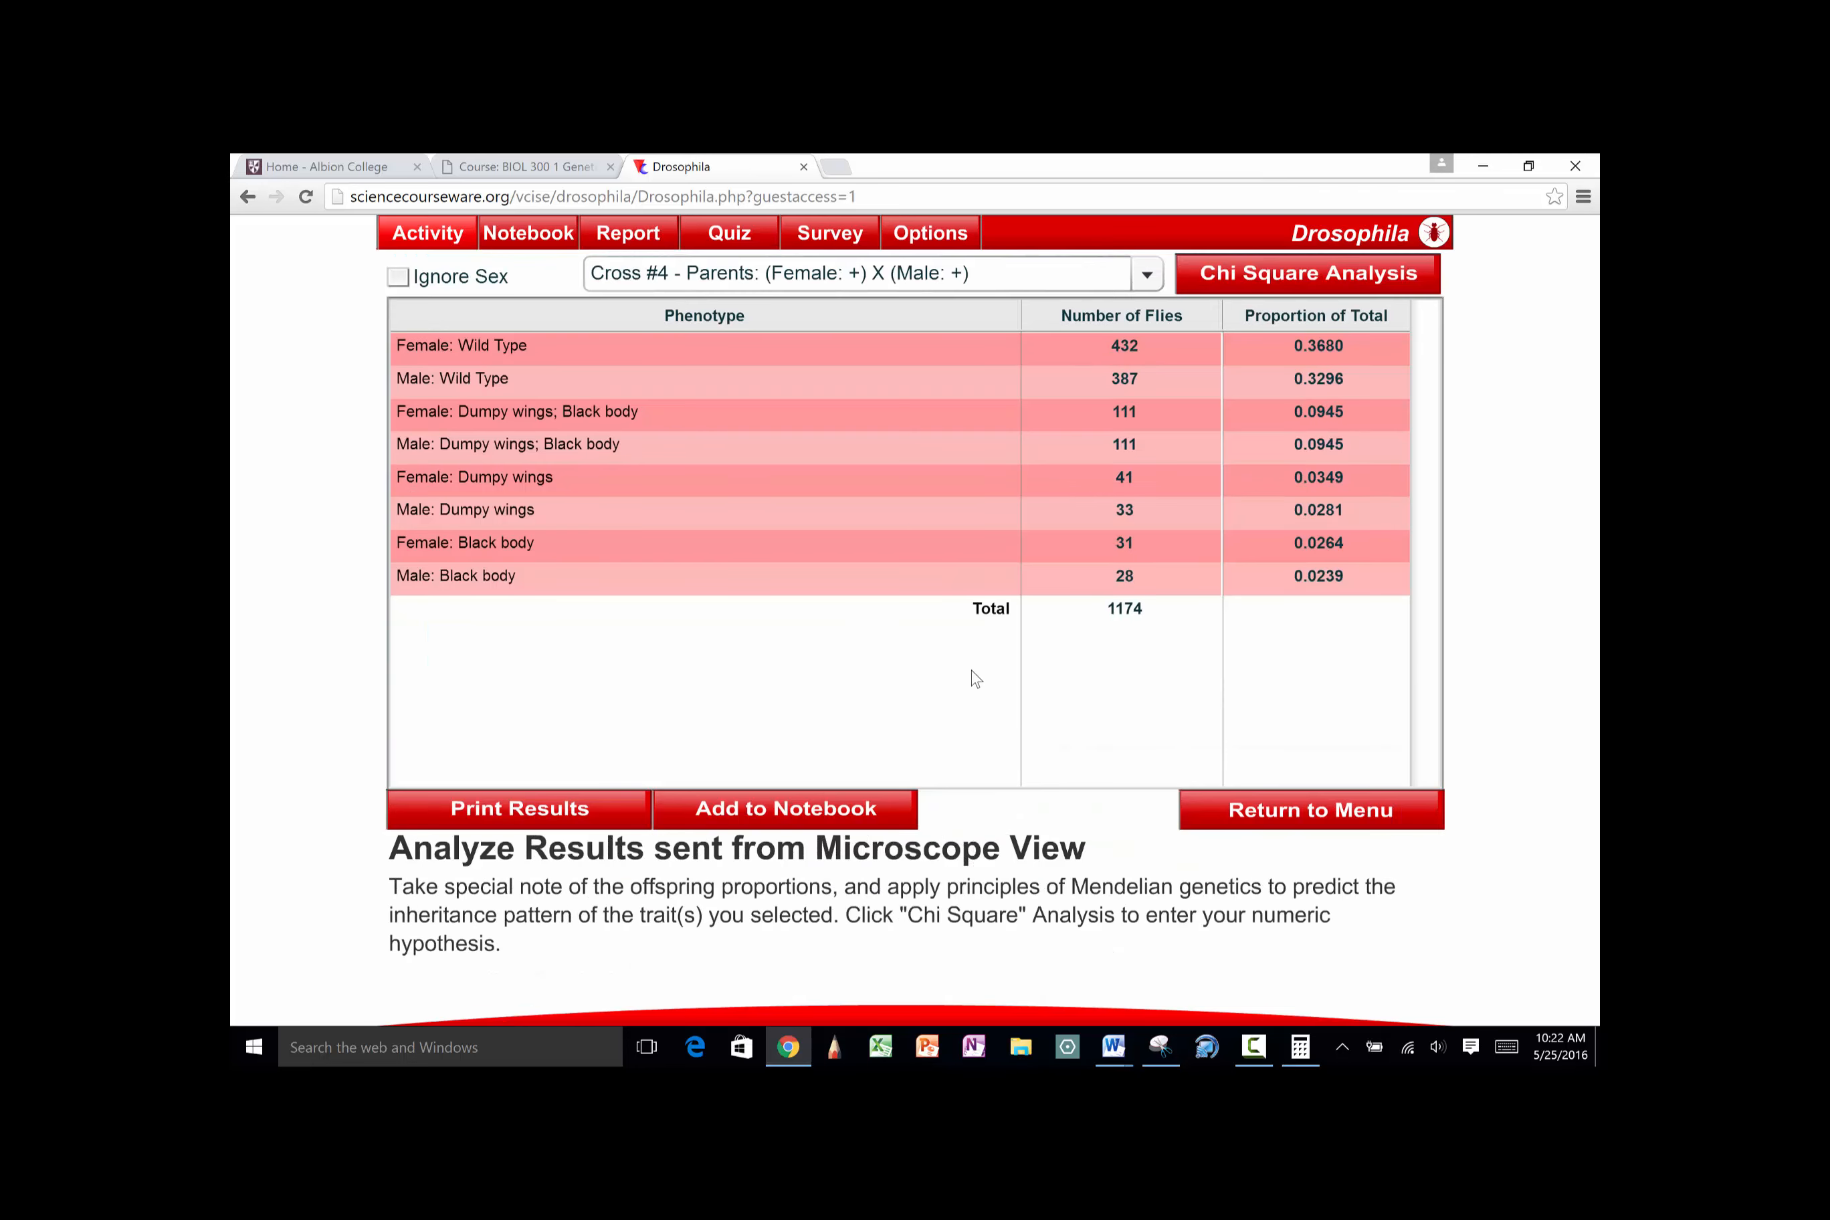
pyautogui.click(398, 277)
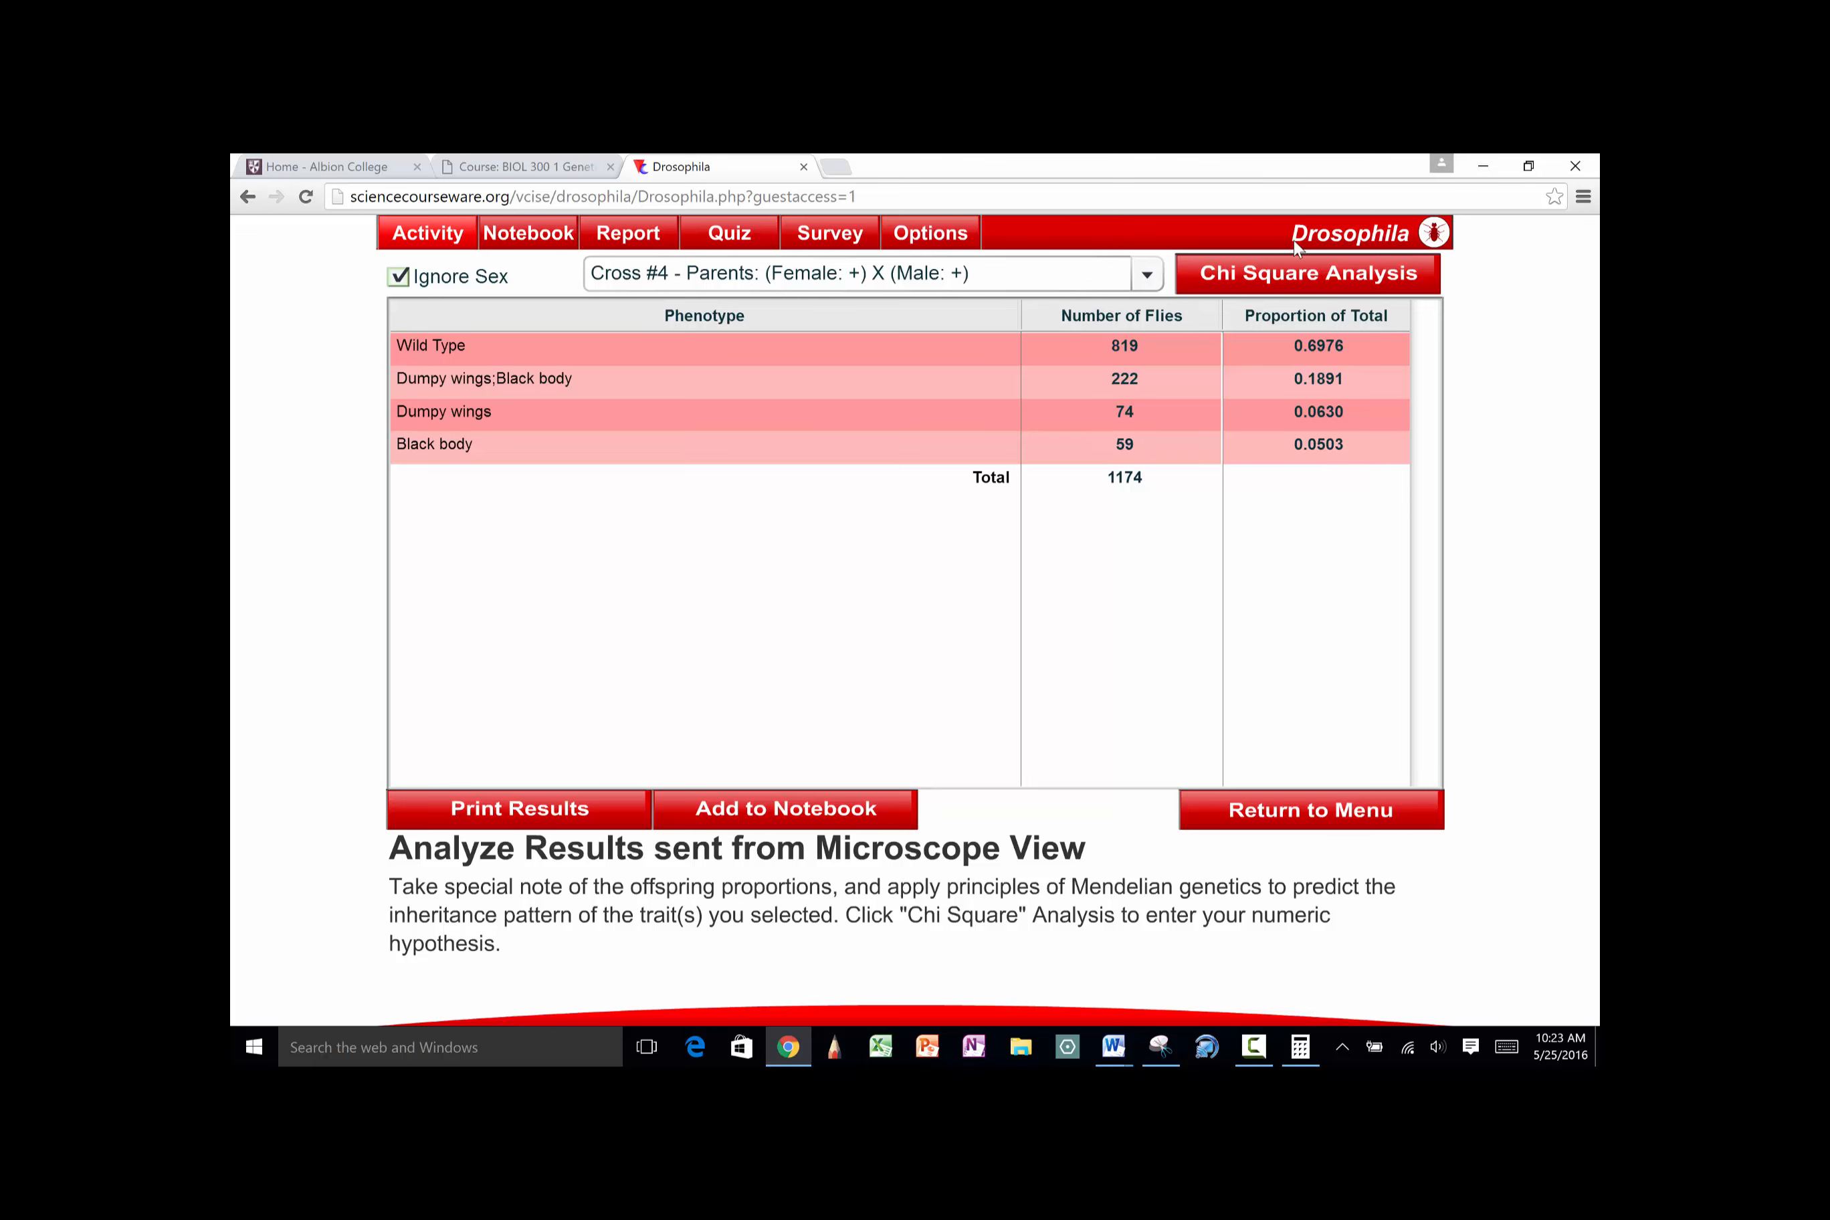
# Start a chi-square analysis of the Cross #4 results and enter 9 as the wild type hypothesis
pyautogui.click(1295, 276)
pyautogui.click(1221, 405)
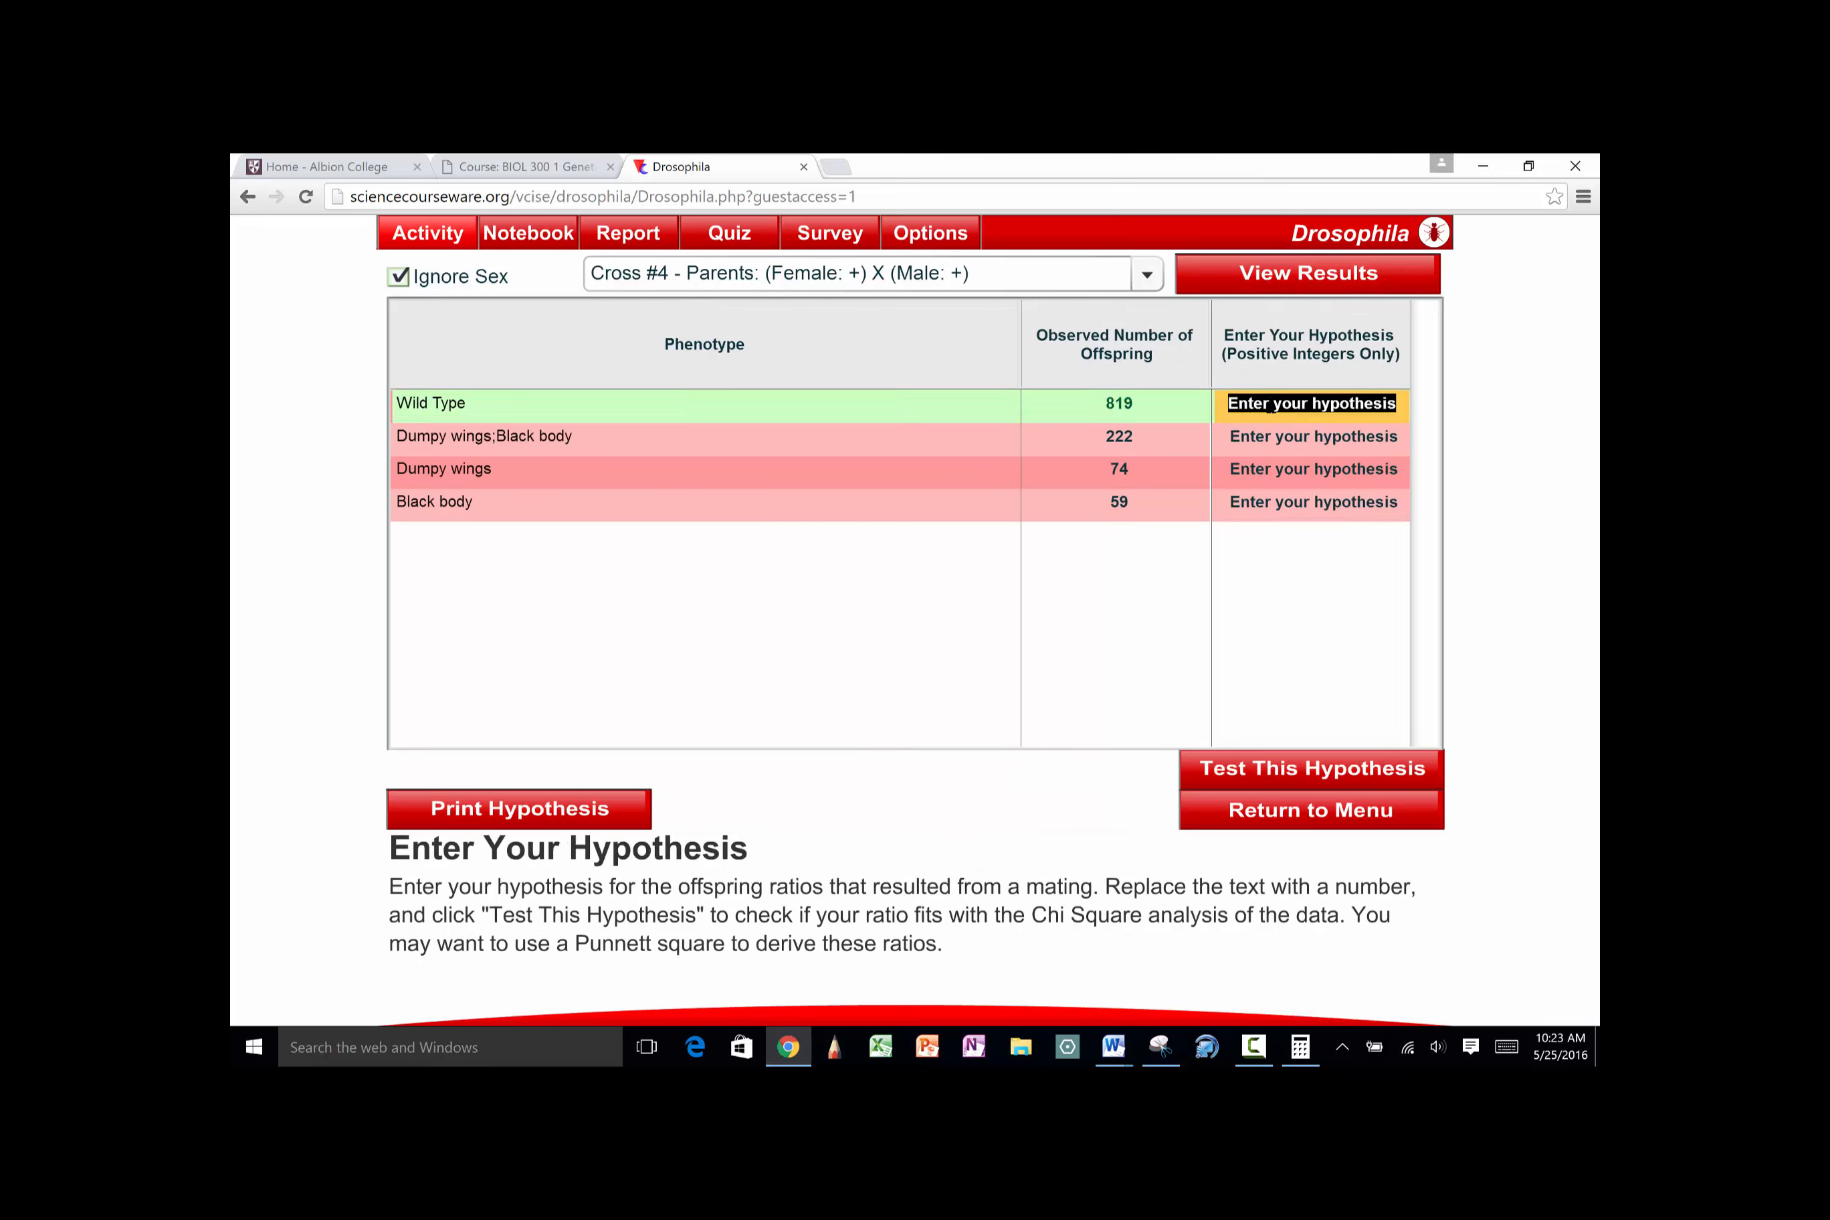
pyautogui.click(1221, 405)
pyautogui.write('9')
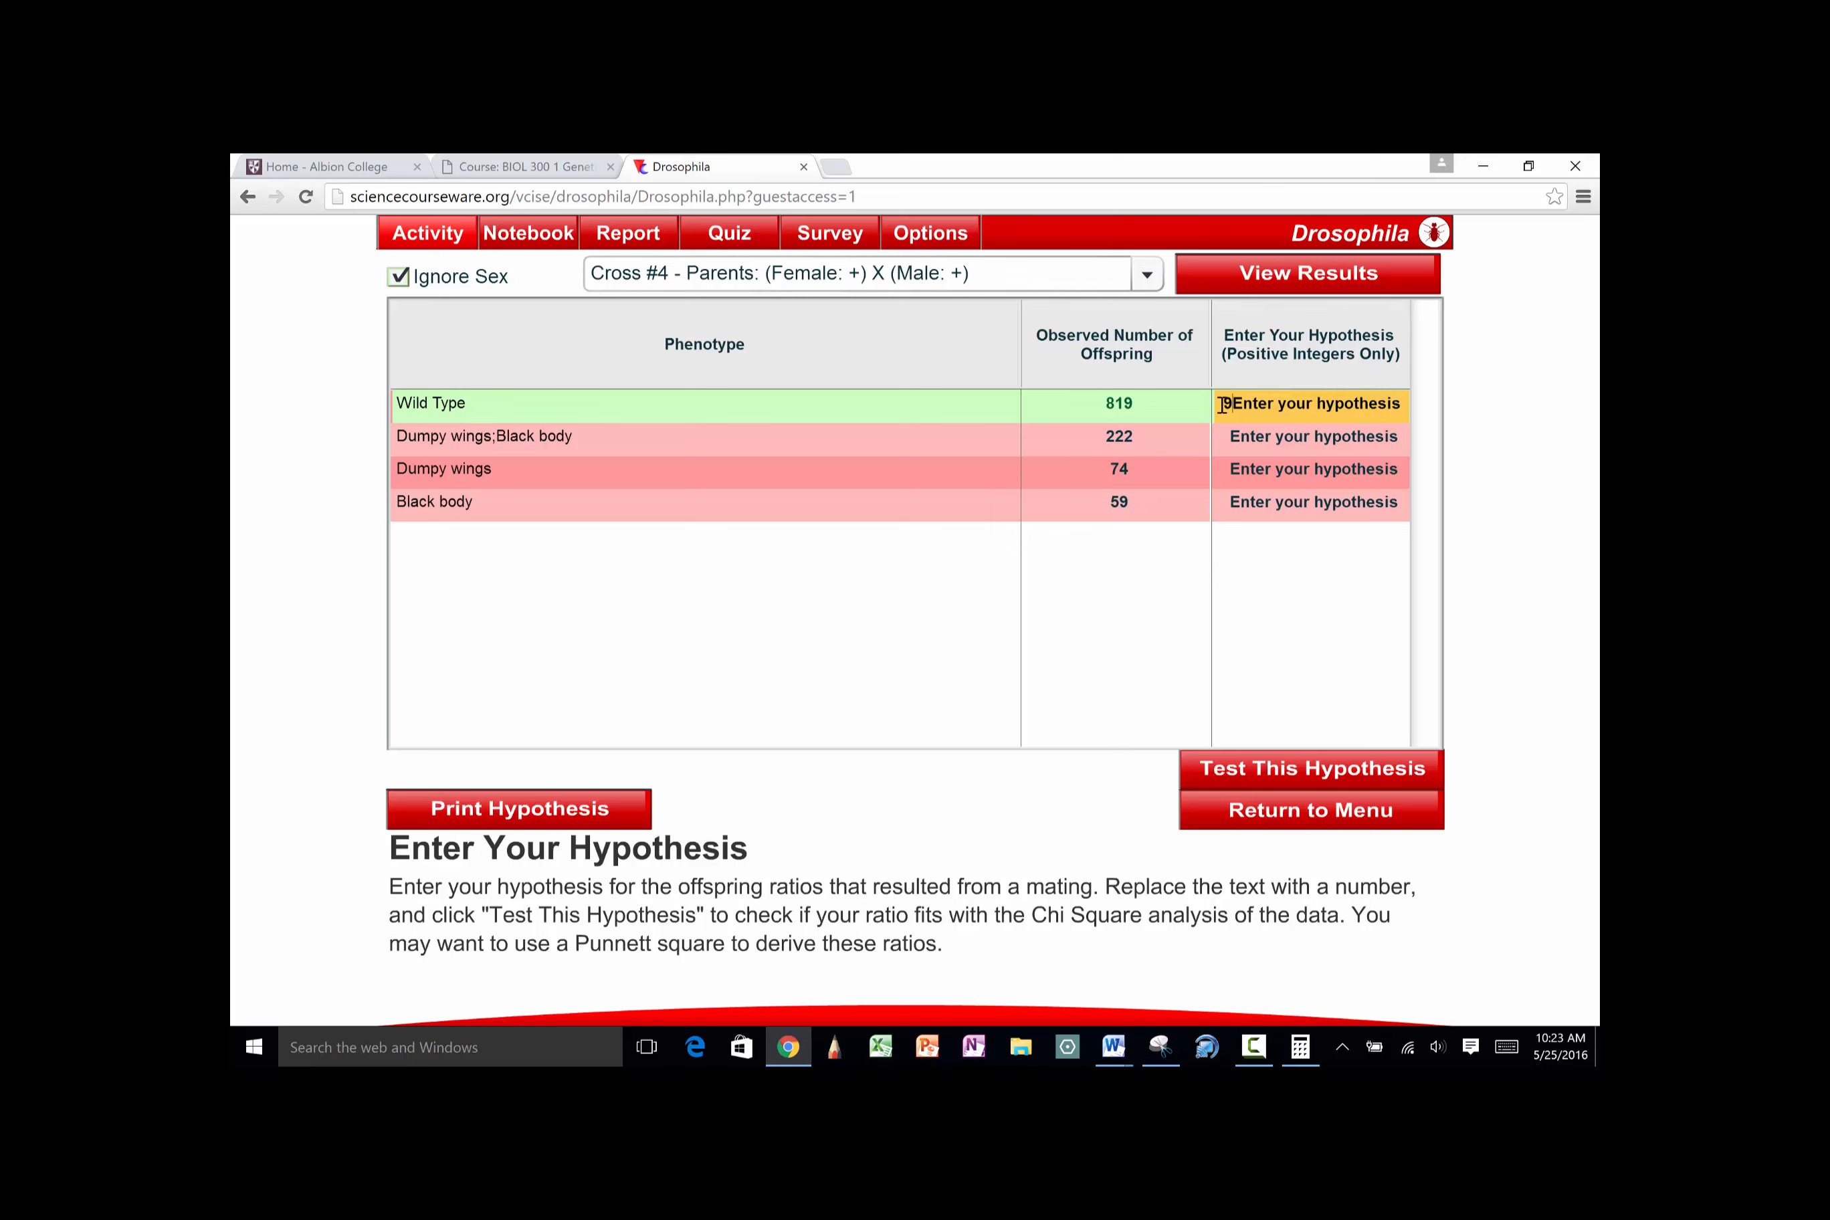
pyautogui.press('BackSpace')
pyautogui.moveTo(1399, 406); pyautogui.dragTo(1197, 398)
pyautogui.write('9')
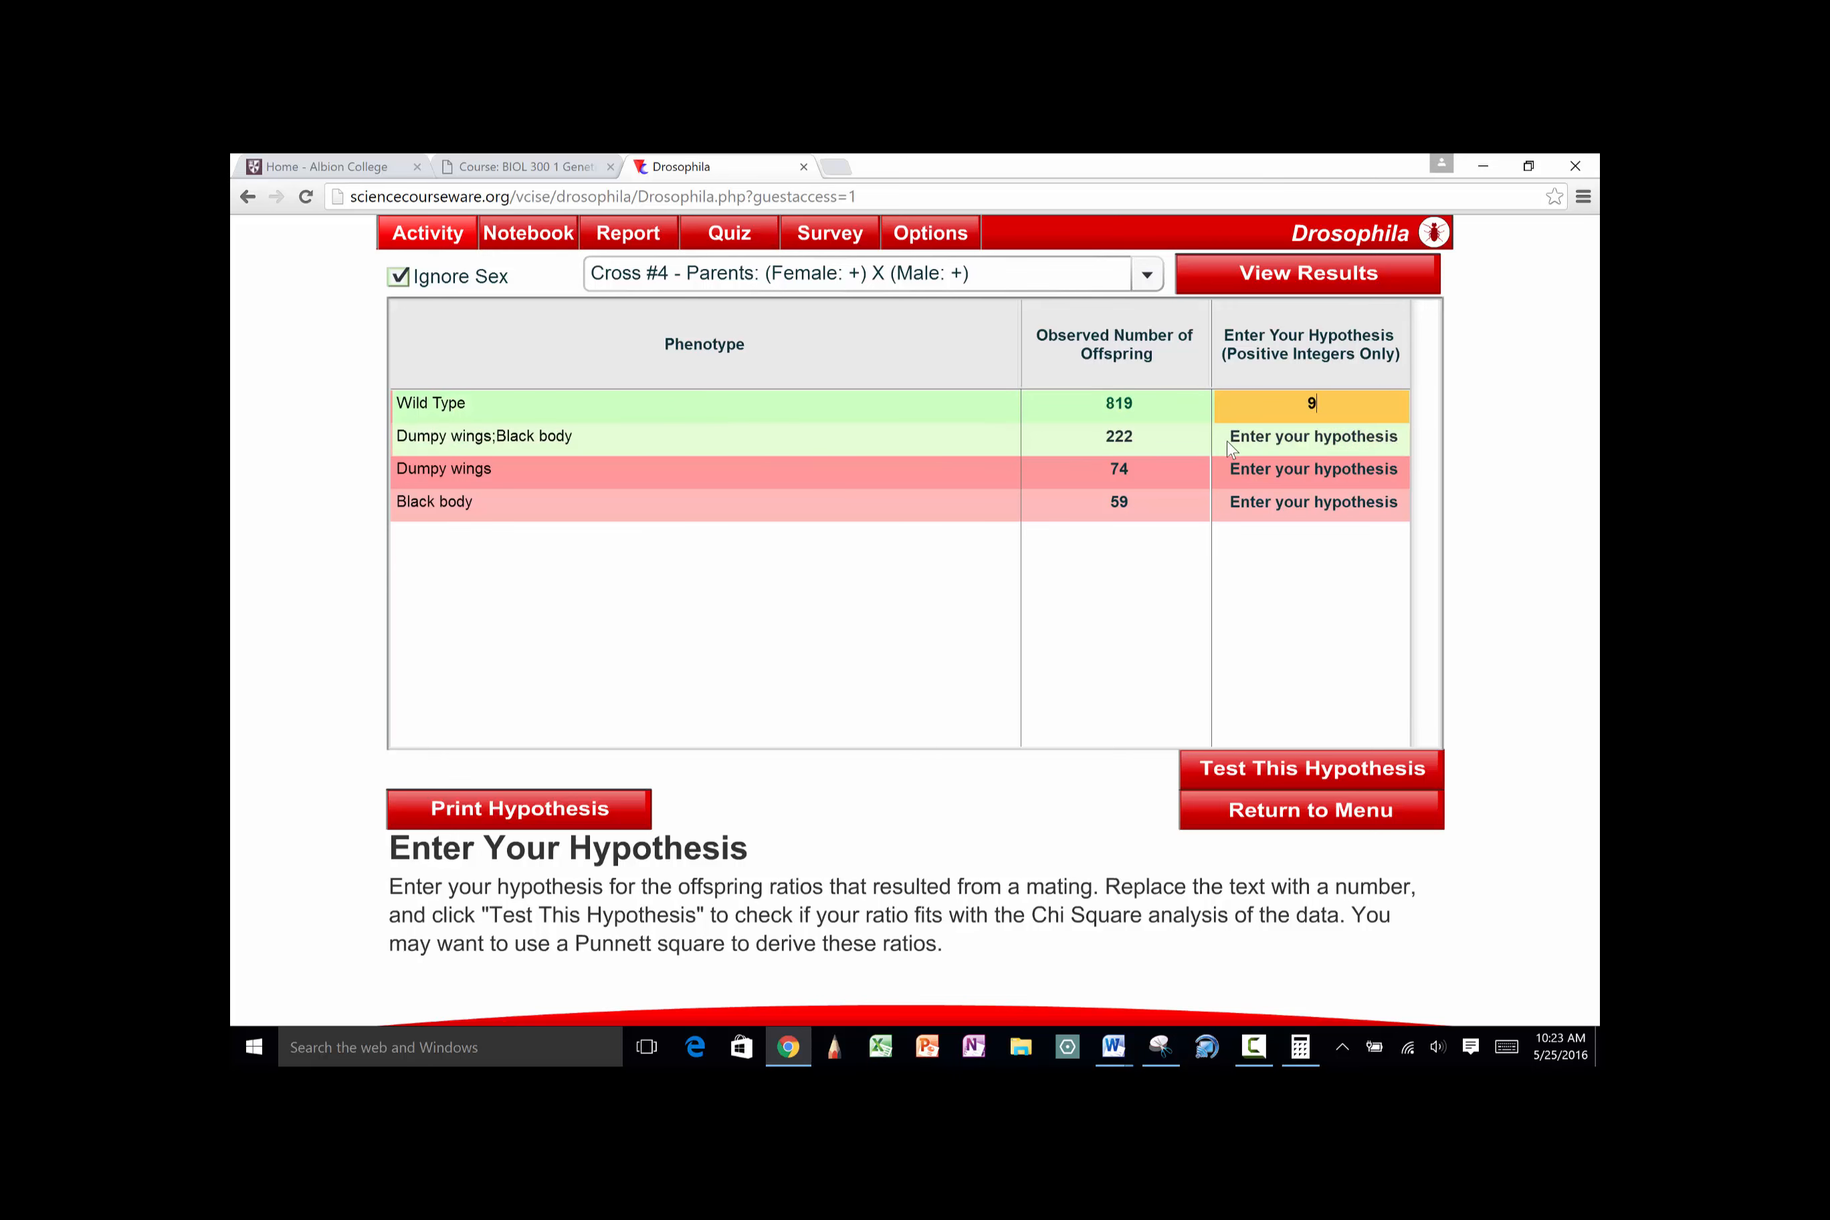
# Enter hypothesis values of 3 for dumpy wings;black body, 3 for dumpy wings and 1 for black body, and test the ratio
pyautogui.moveTo(1232, 441); pyautogui.dragTo(1394, 430)
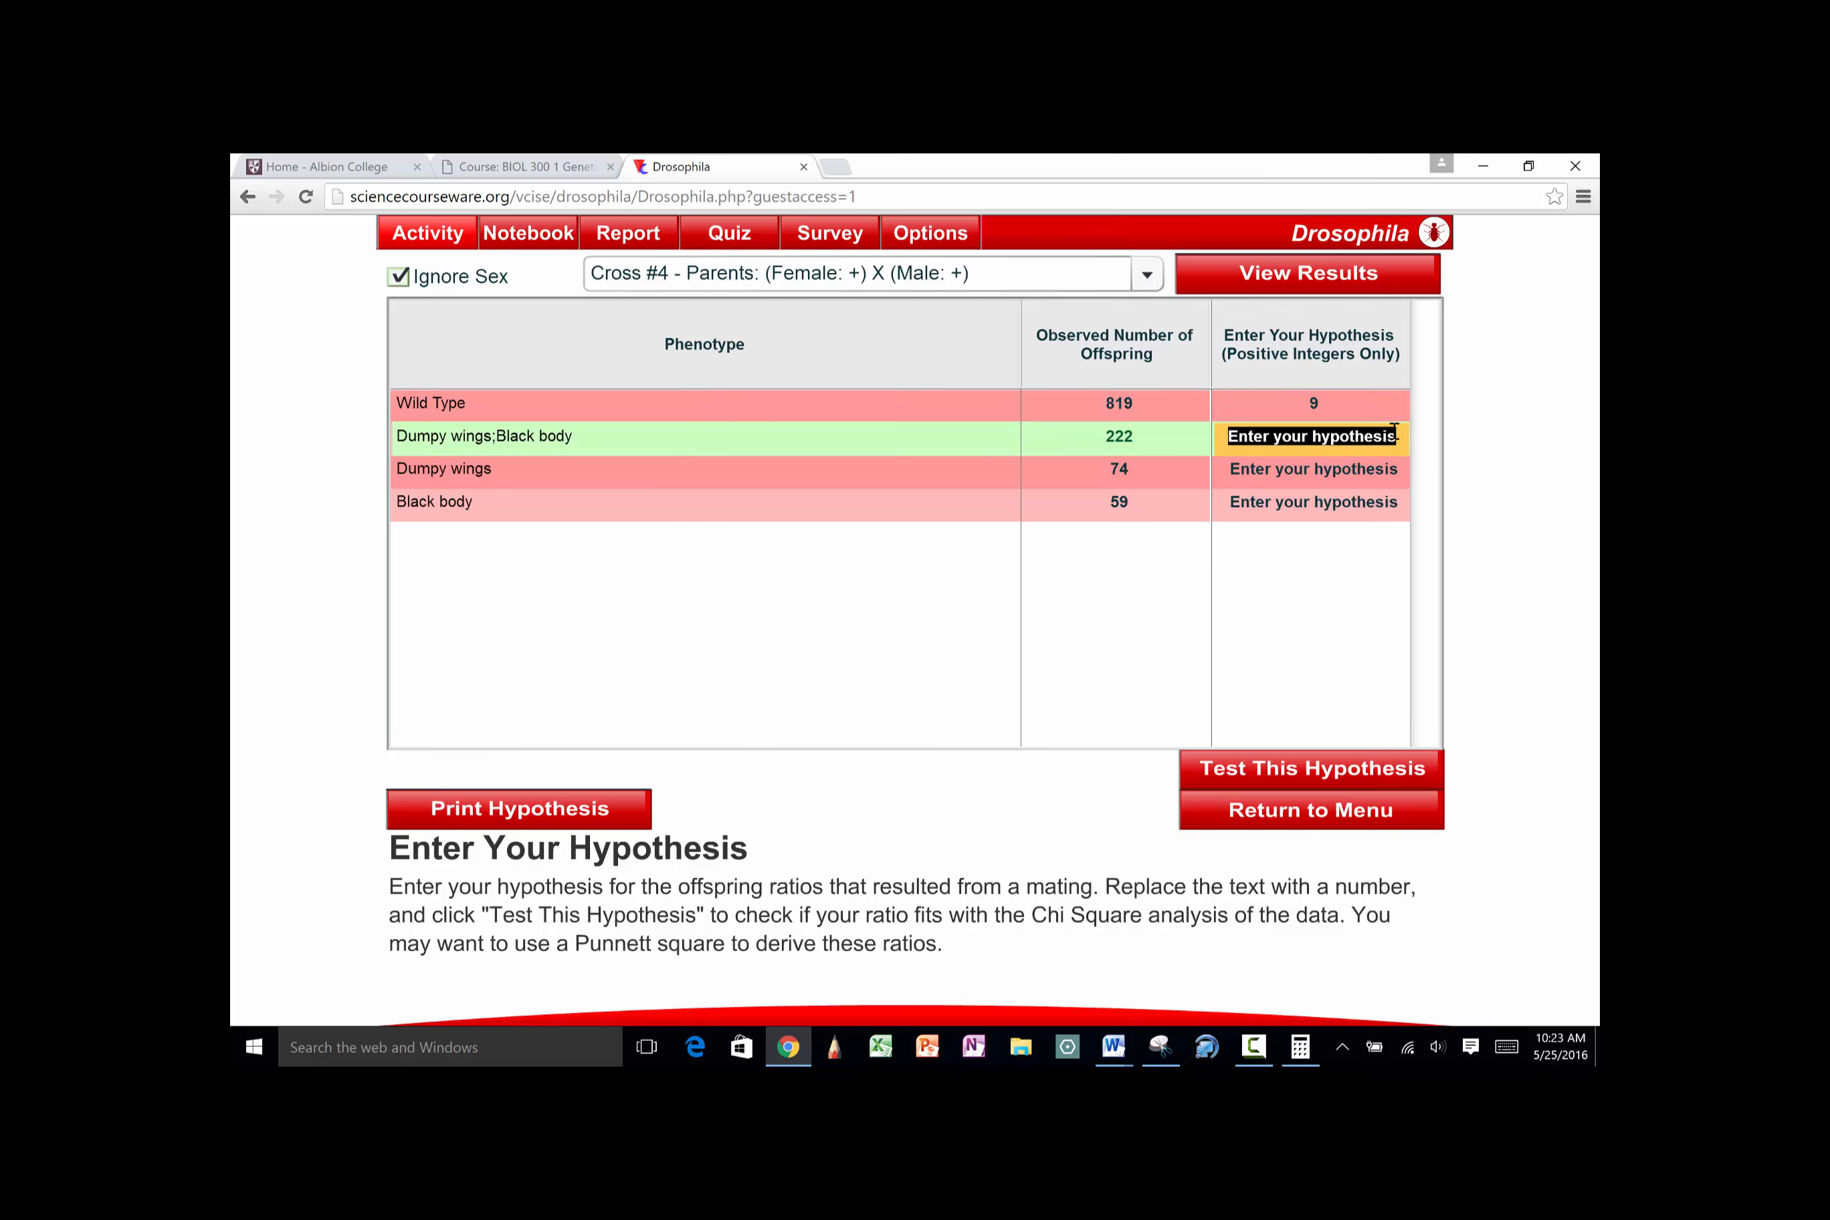
pyautogui.write('3')
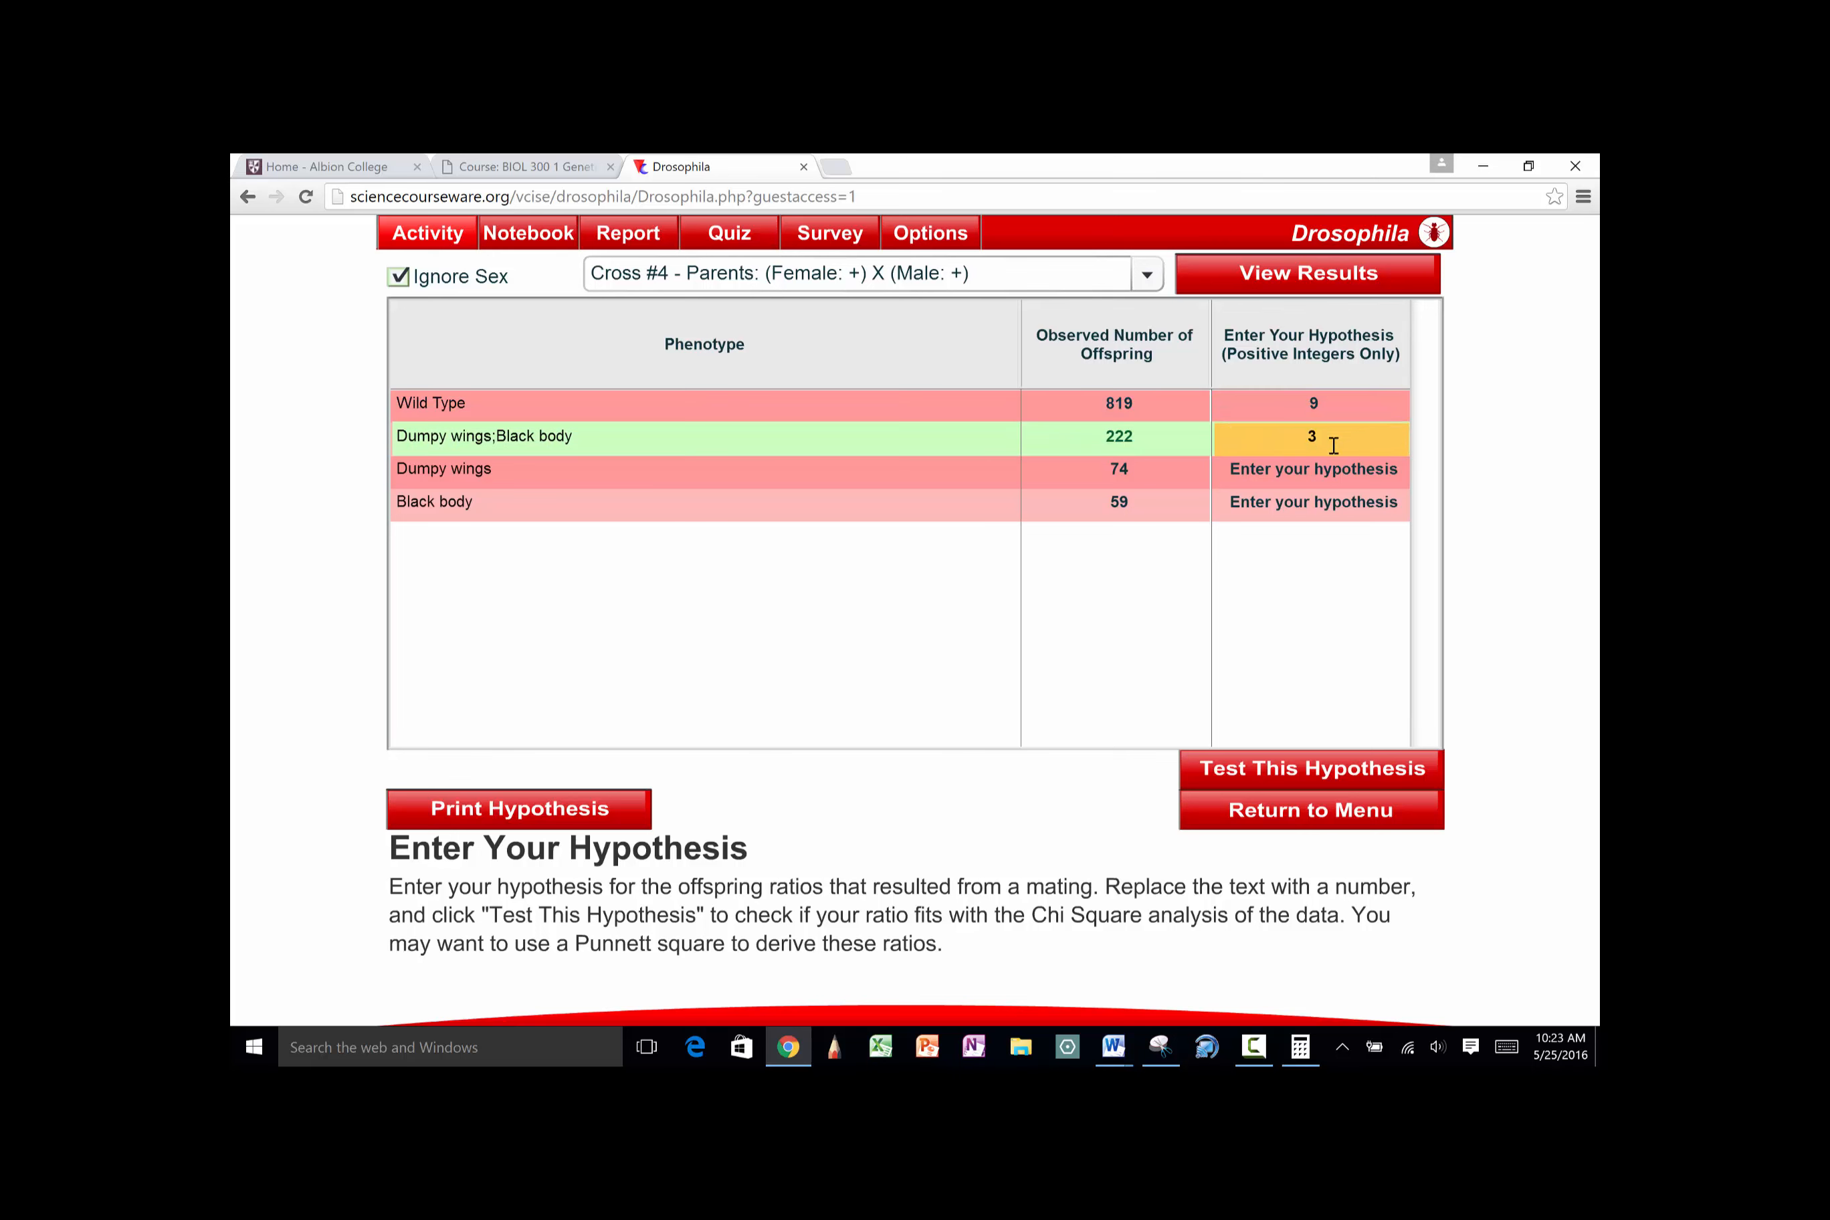
pyautogui.press('Return')
pyautogui.click(1396, 471)
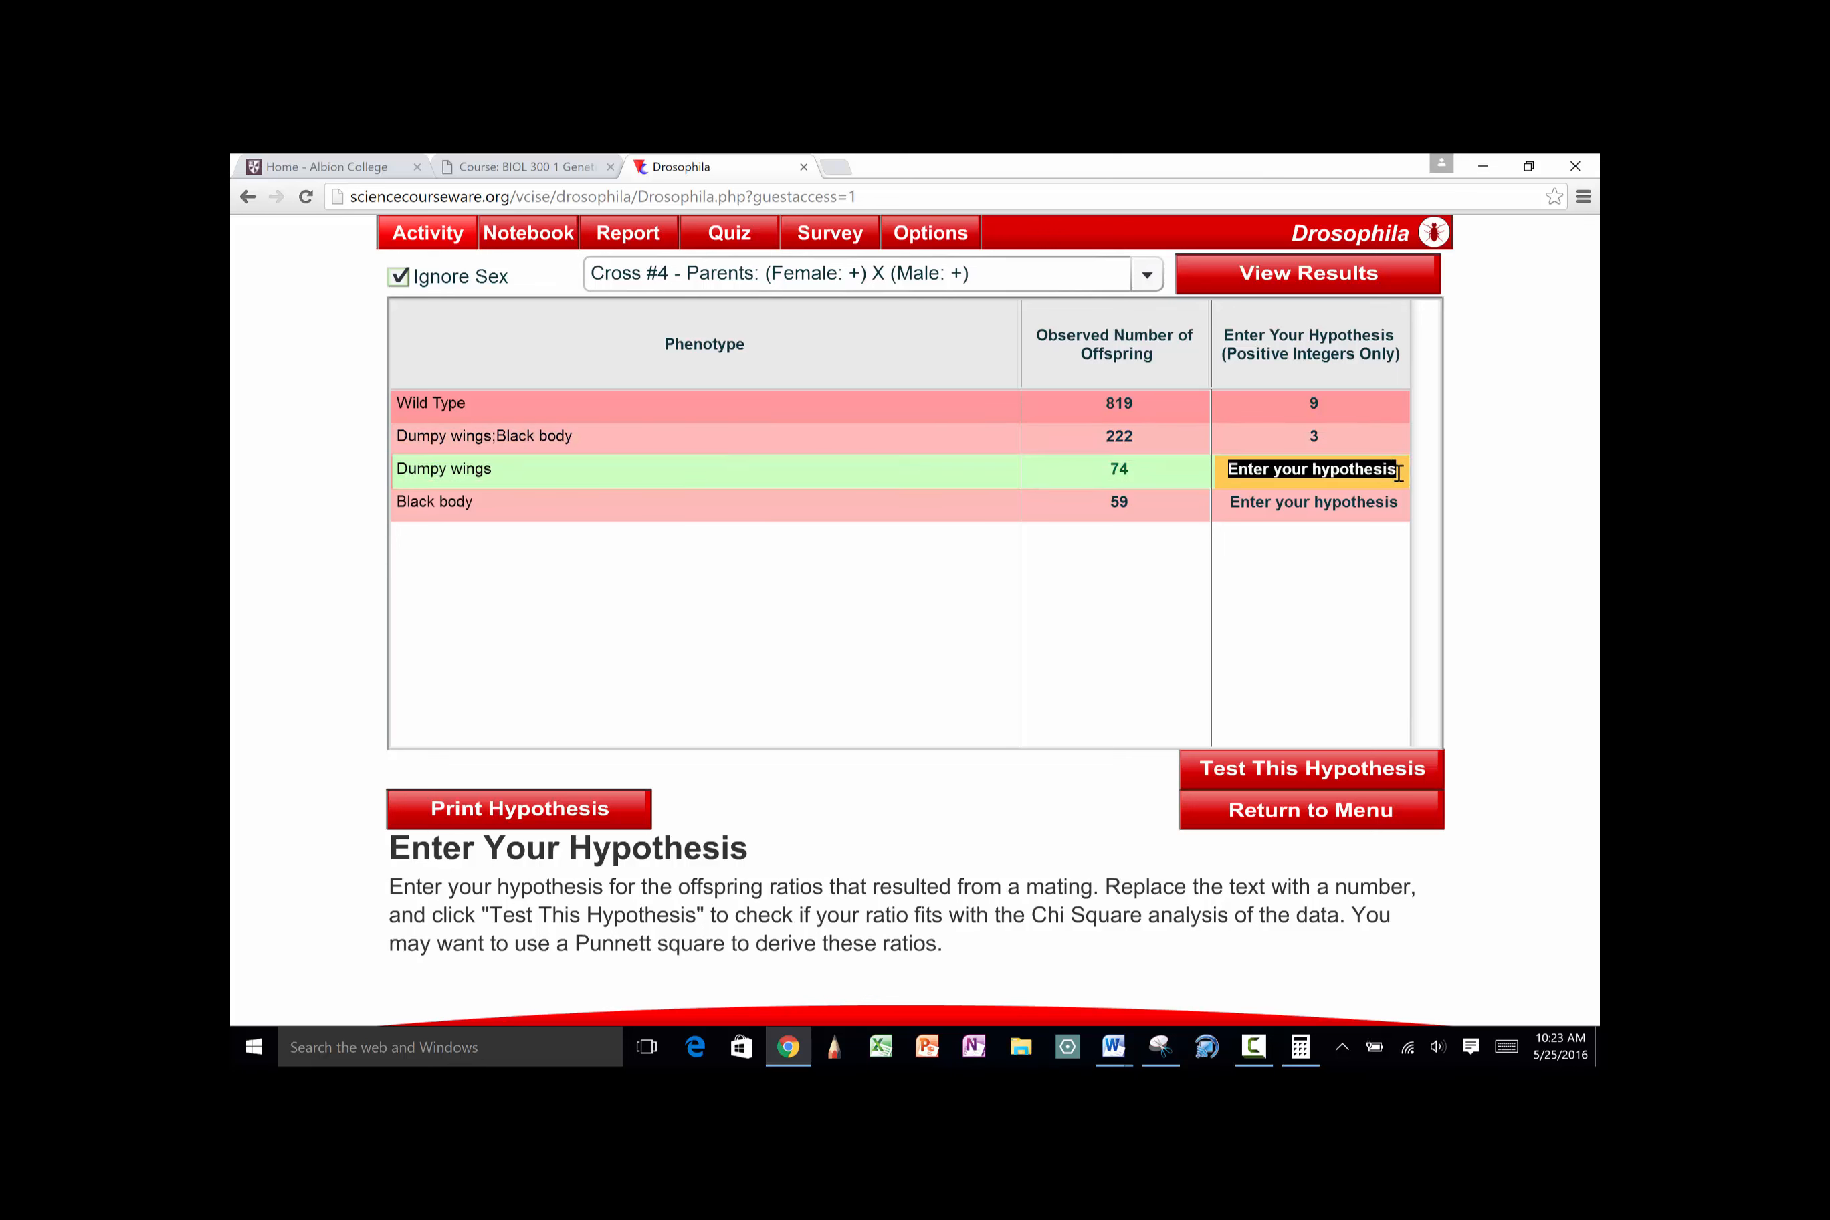
pyautogui.write('3')
pyautogui.click(1368, 513)
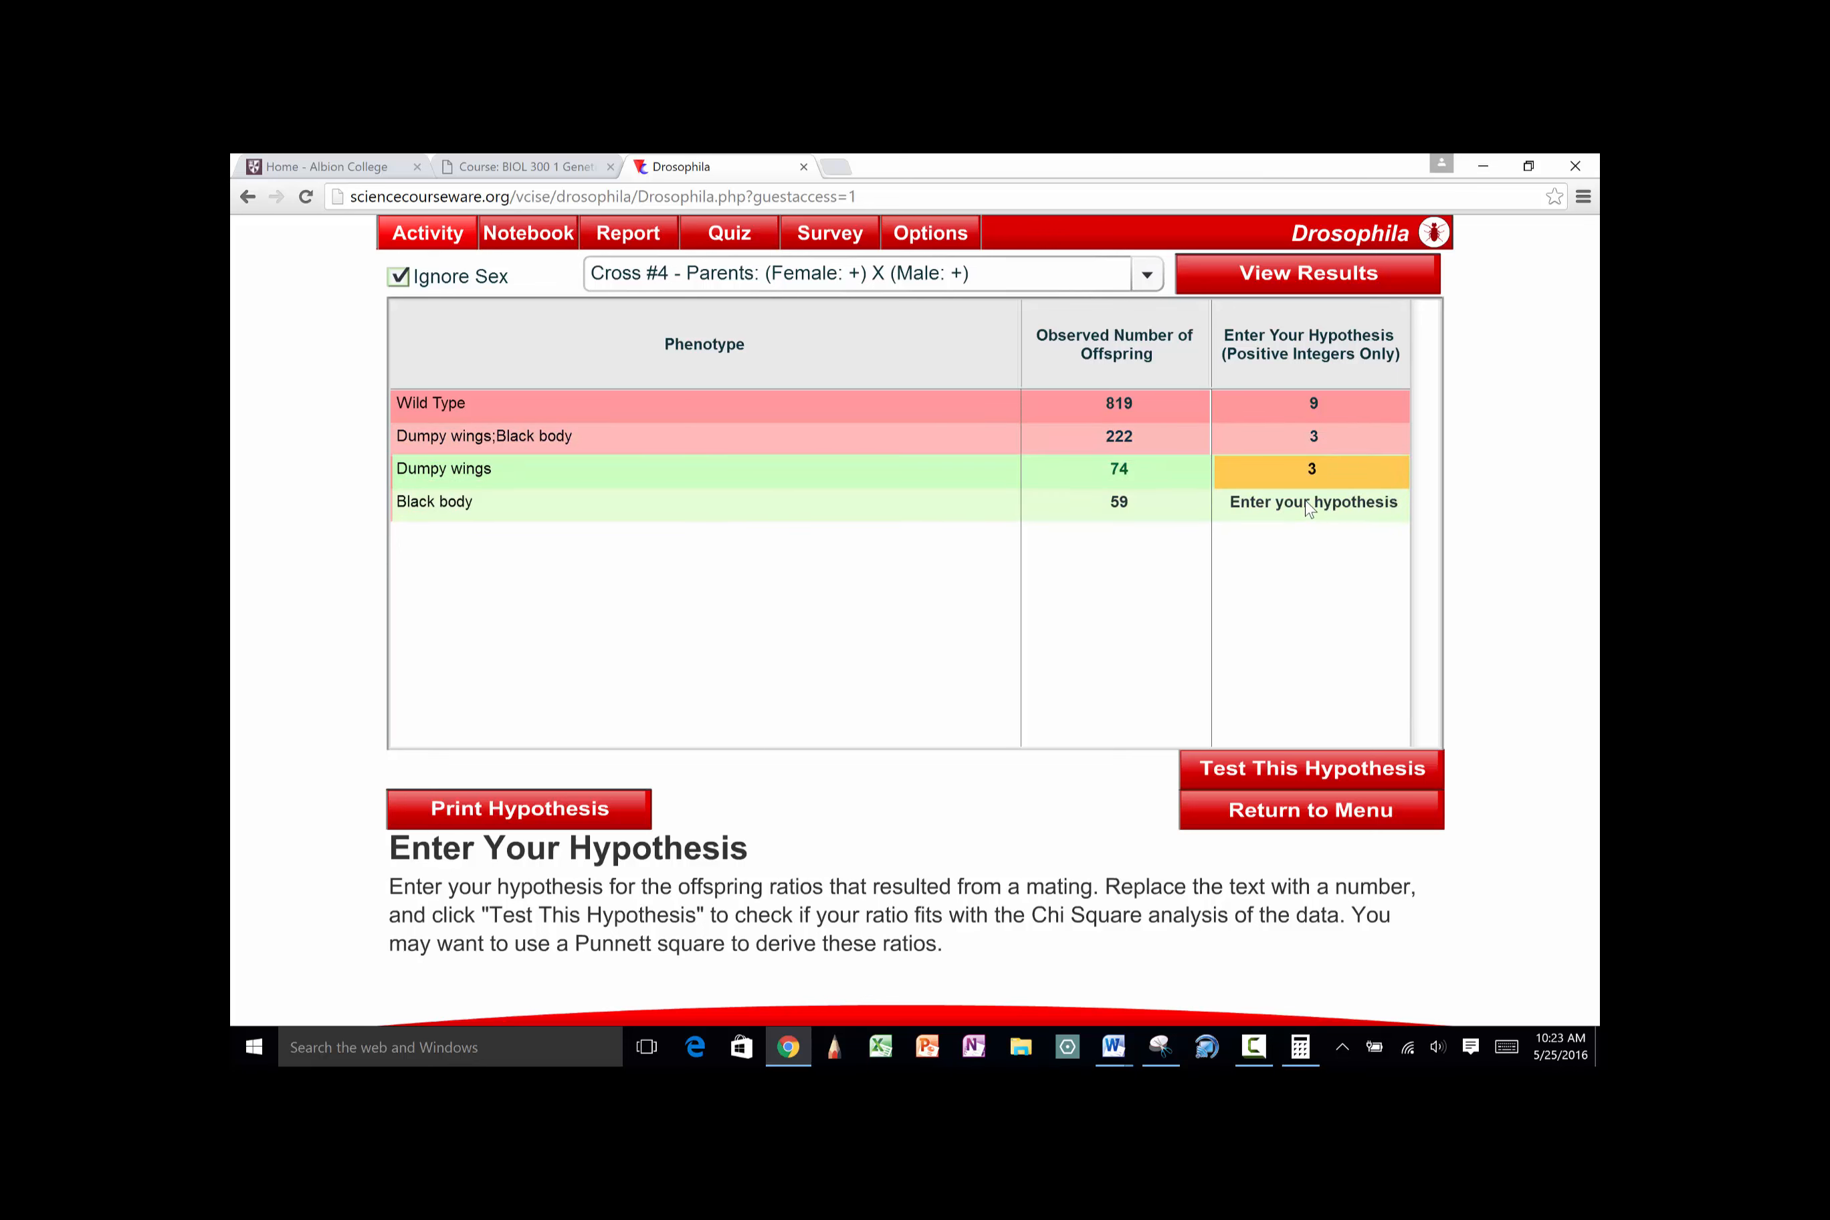
pyautogui.write('1')
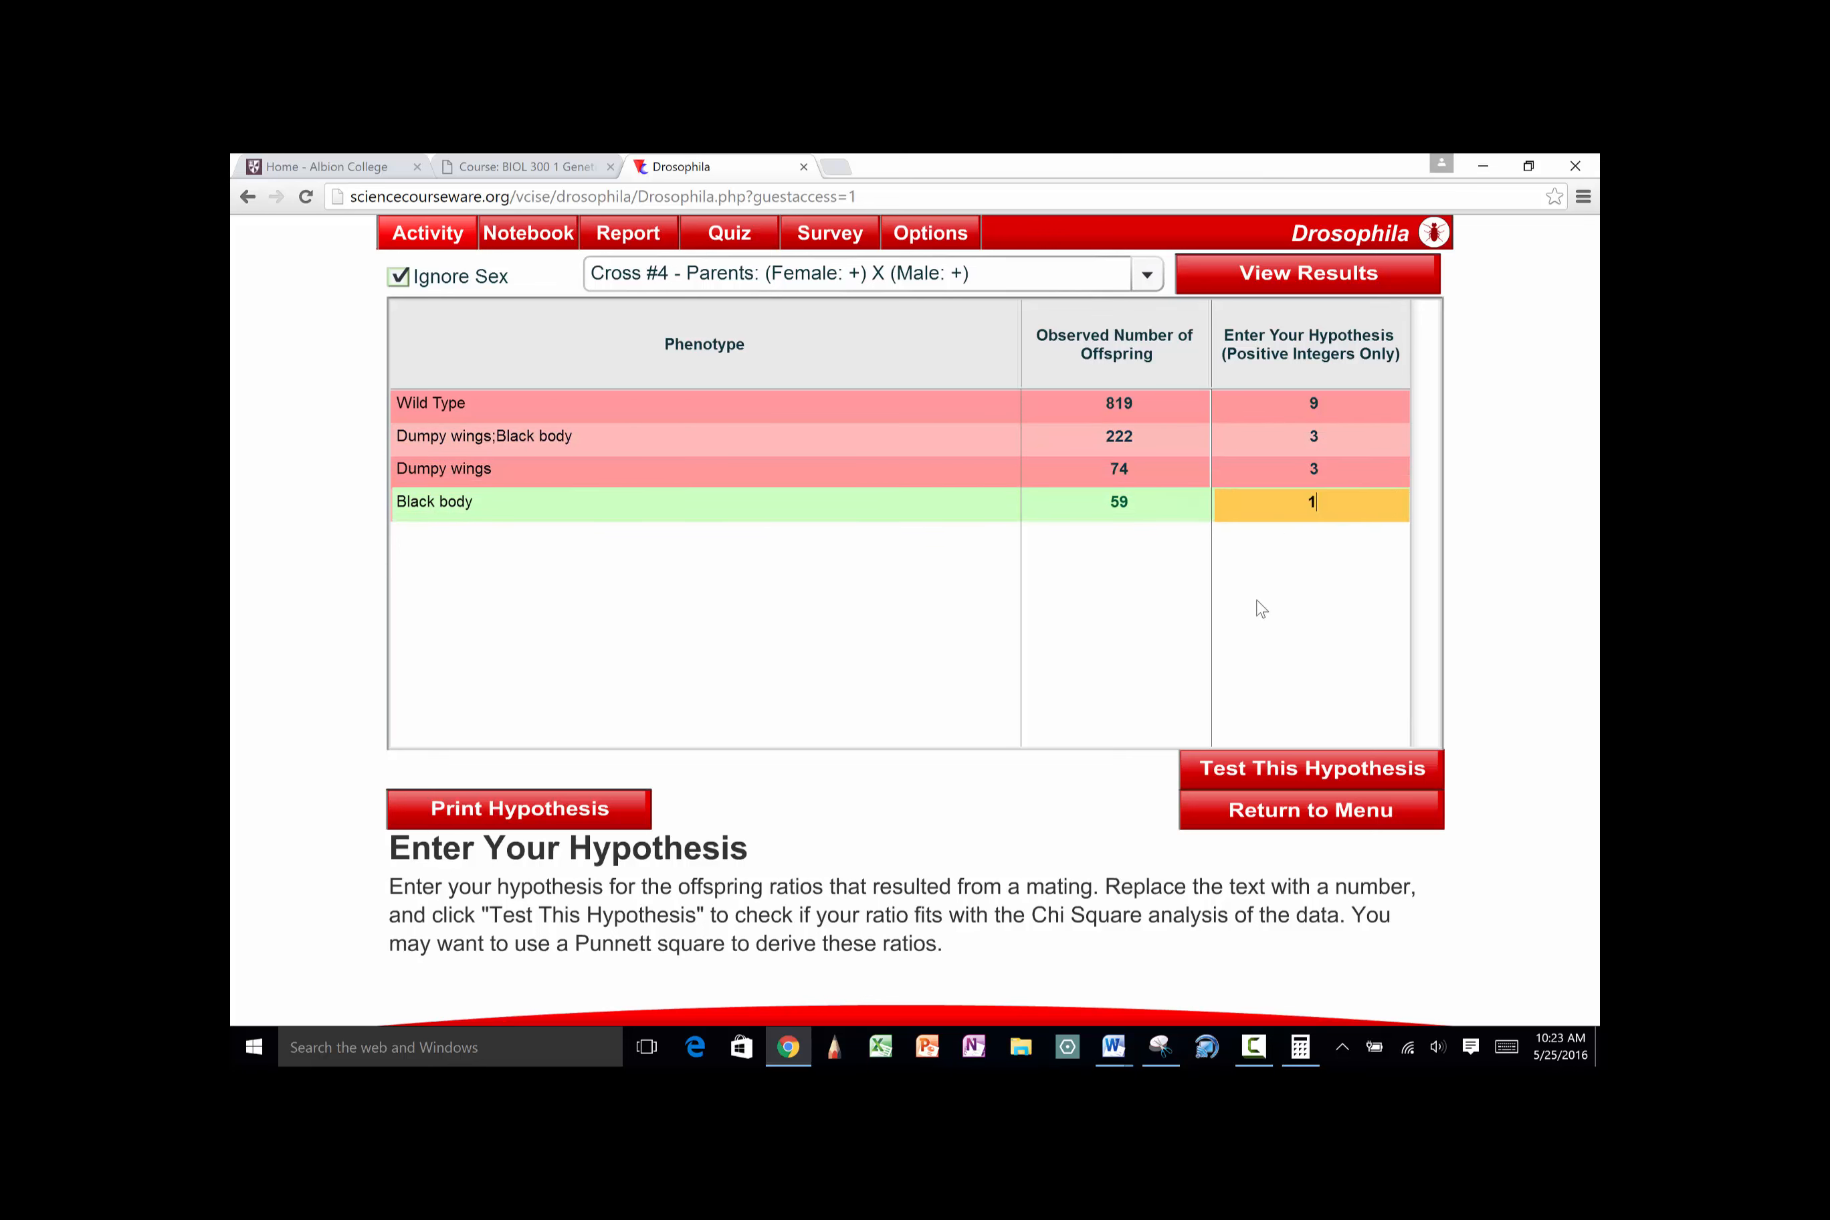
pyautogui.click(1270, 775)
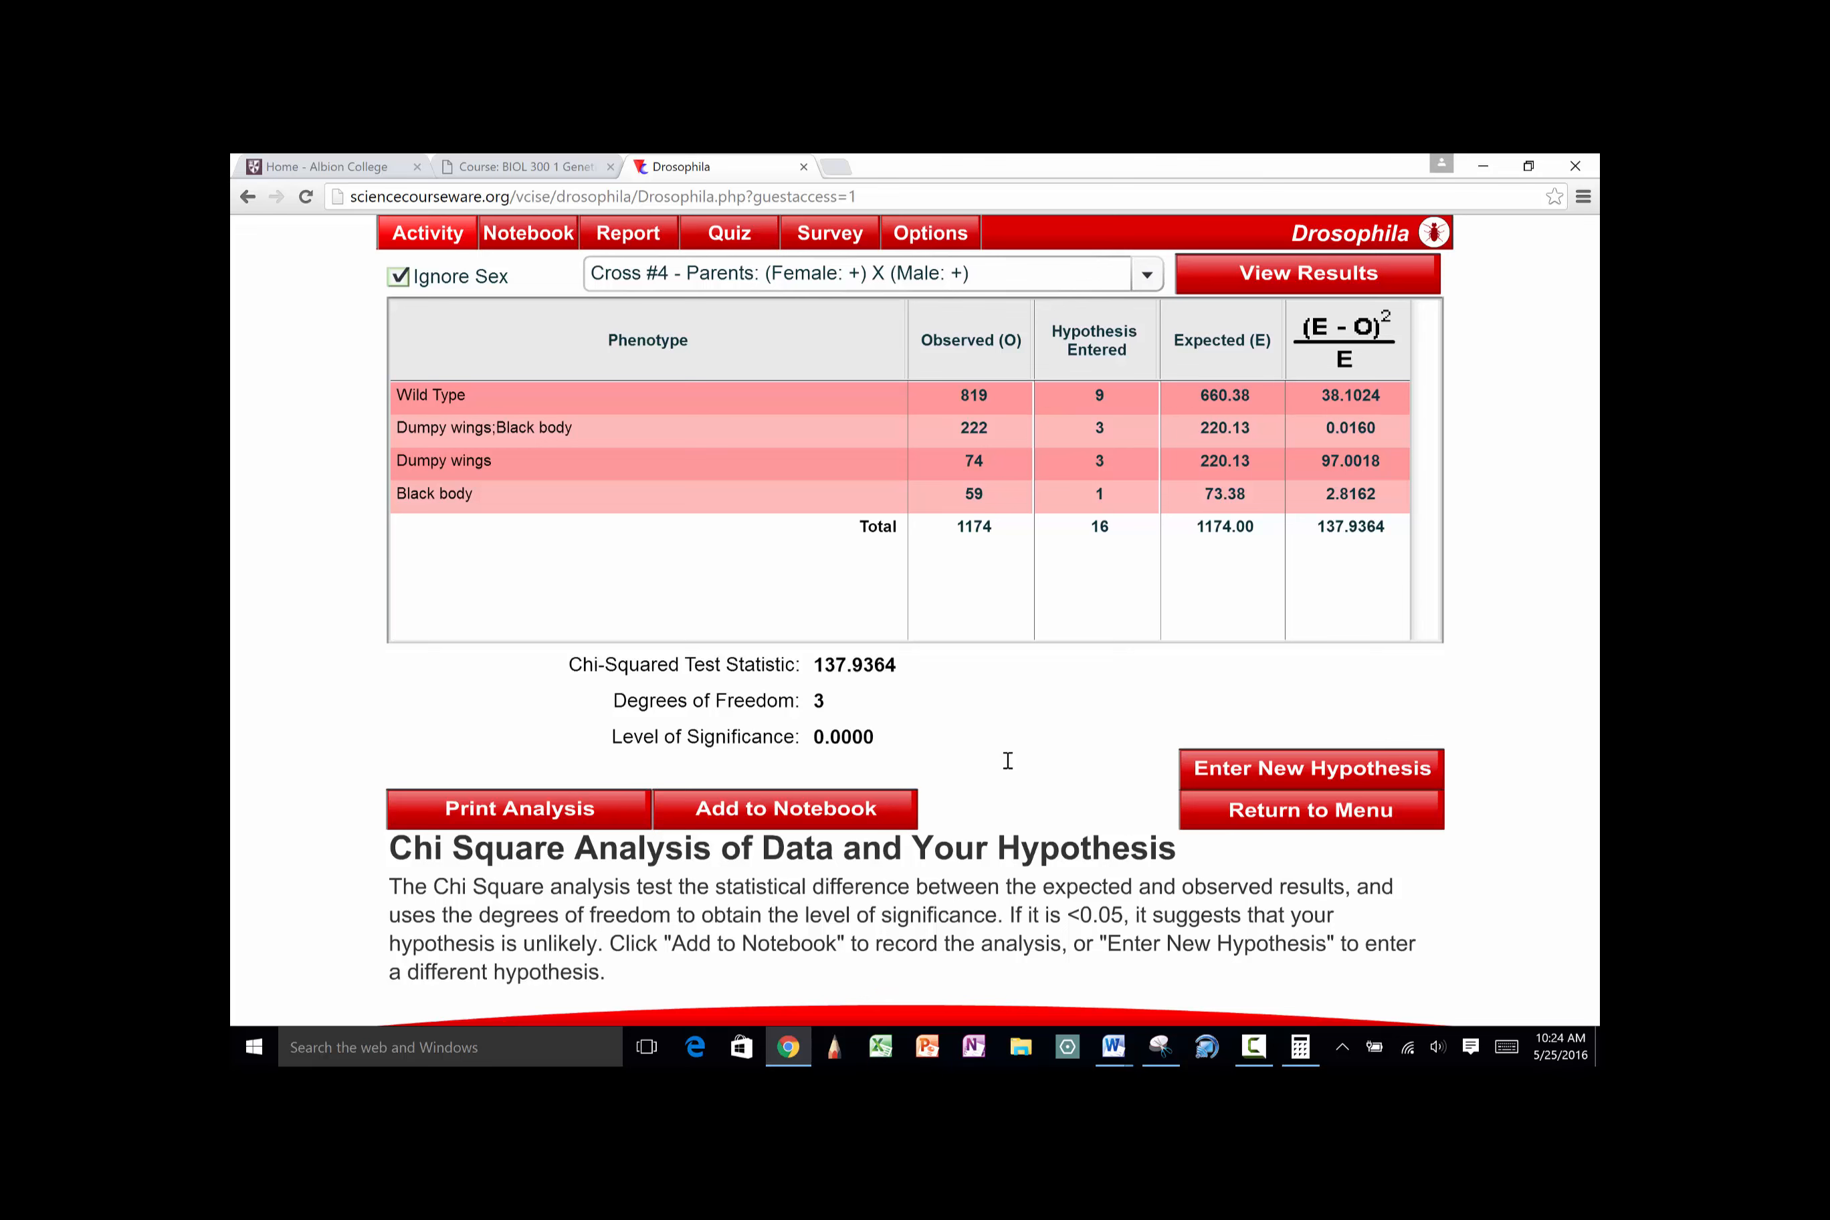
# Return to the lab and clean out all previous matings to start over
pyautogui.click(1254, 815)
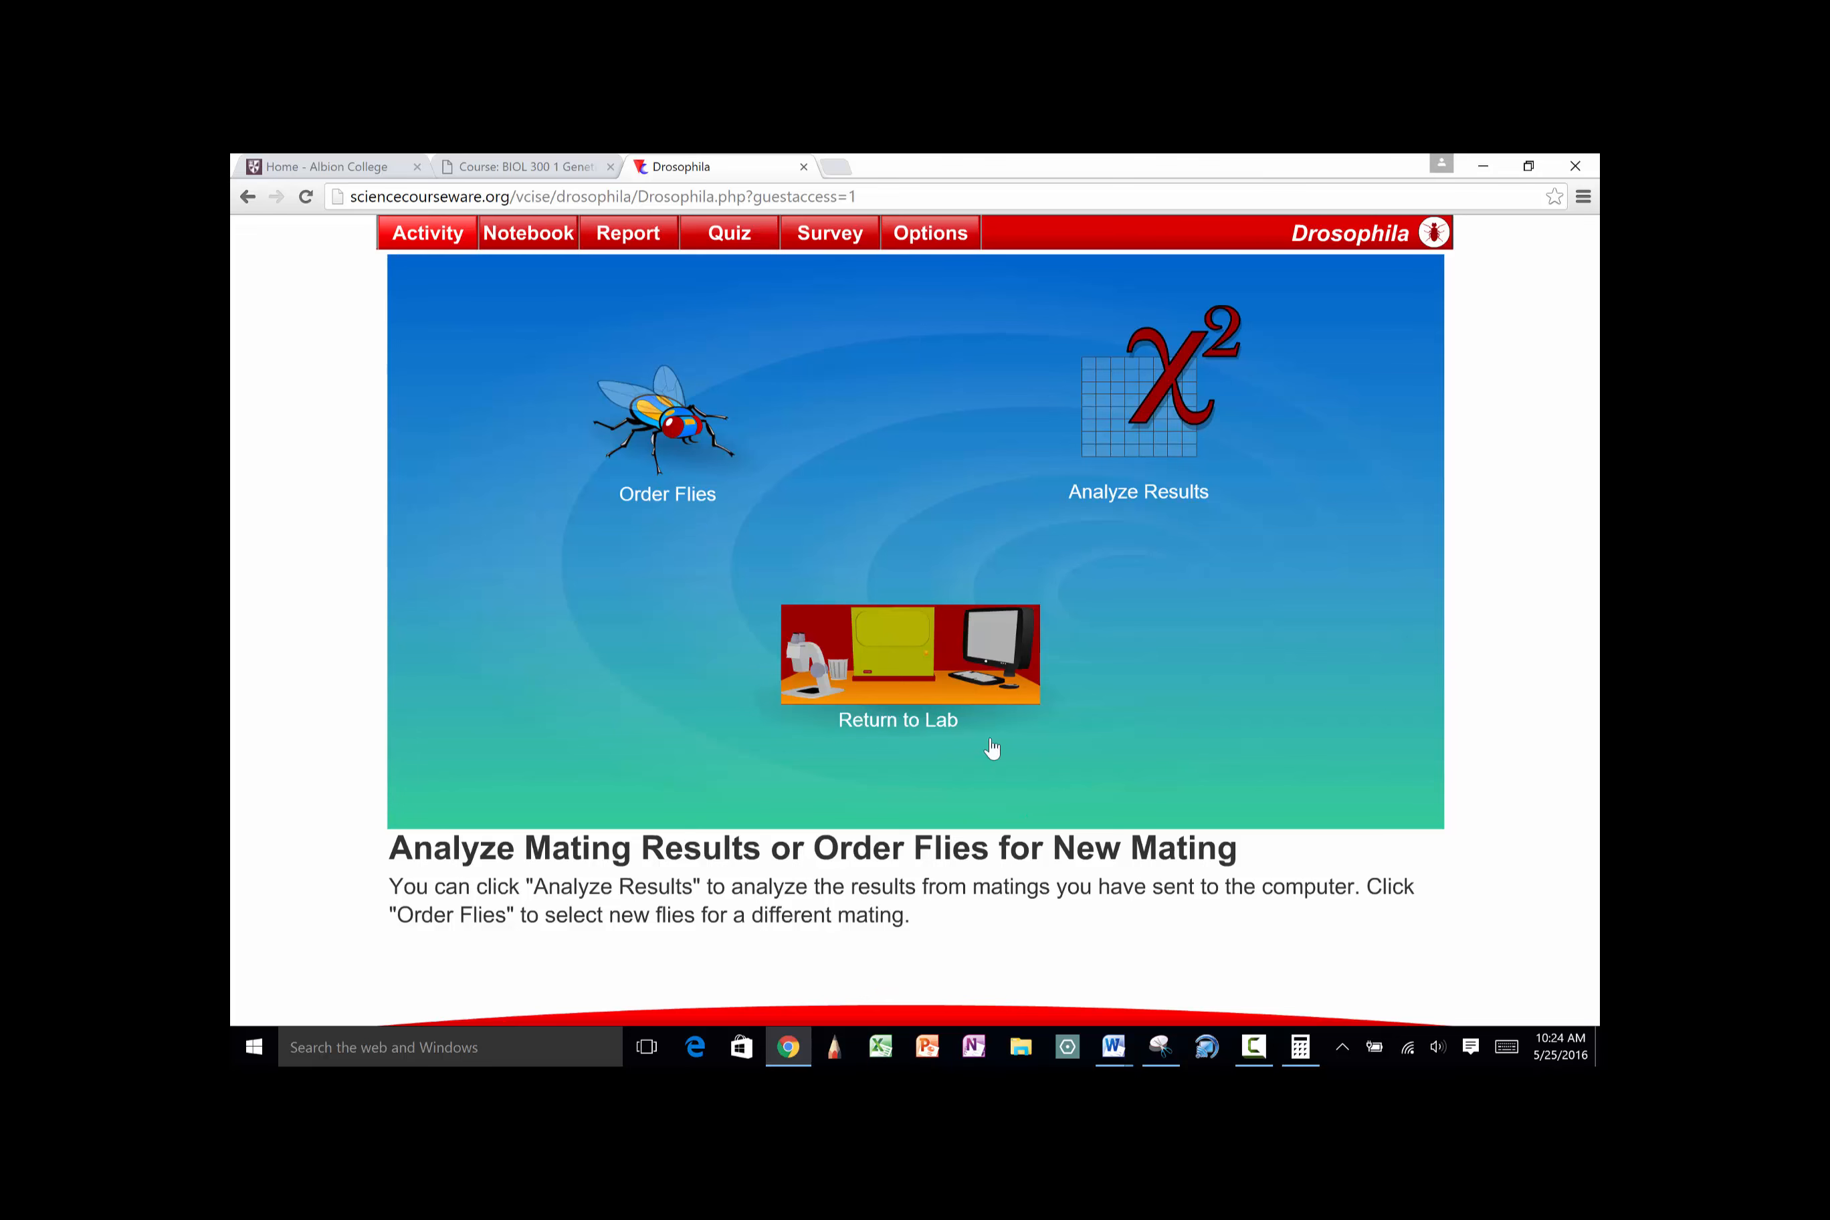
pyautogui.click(908, 681)
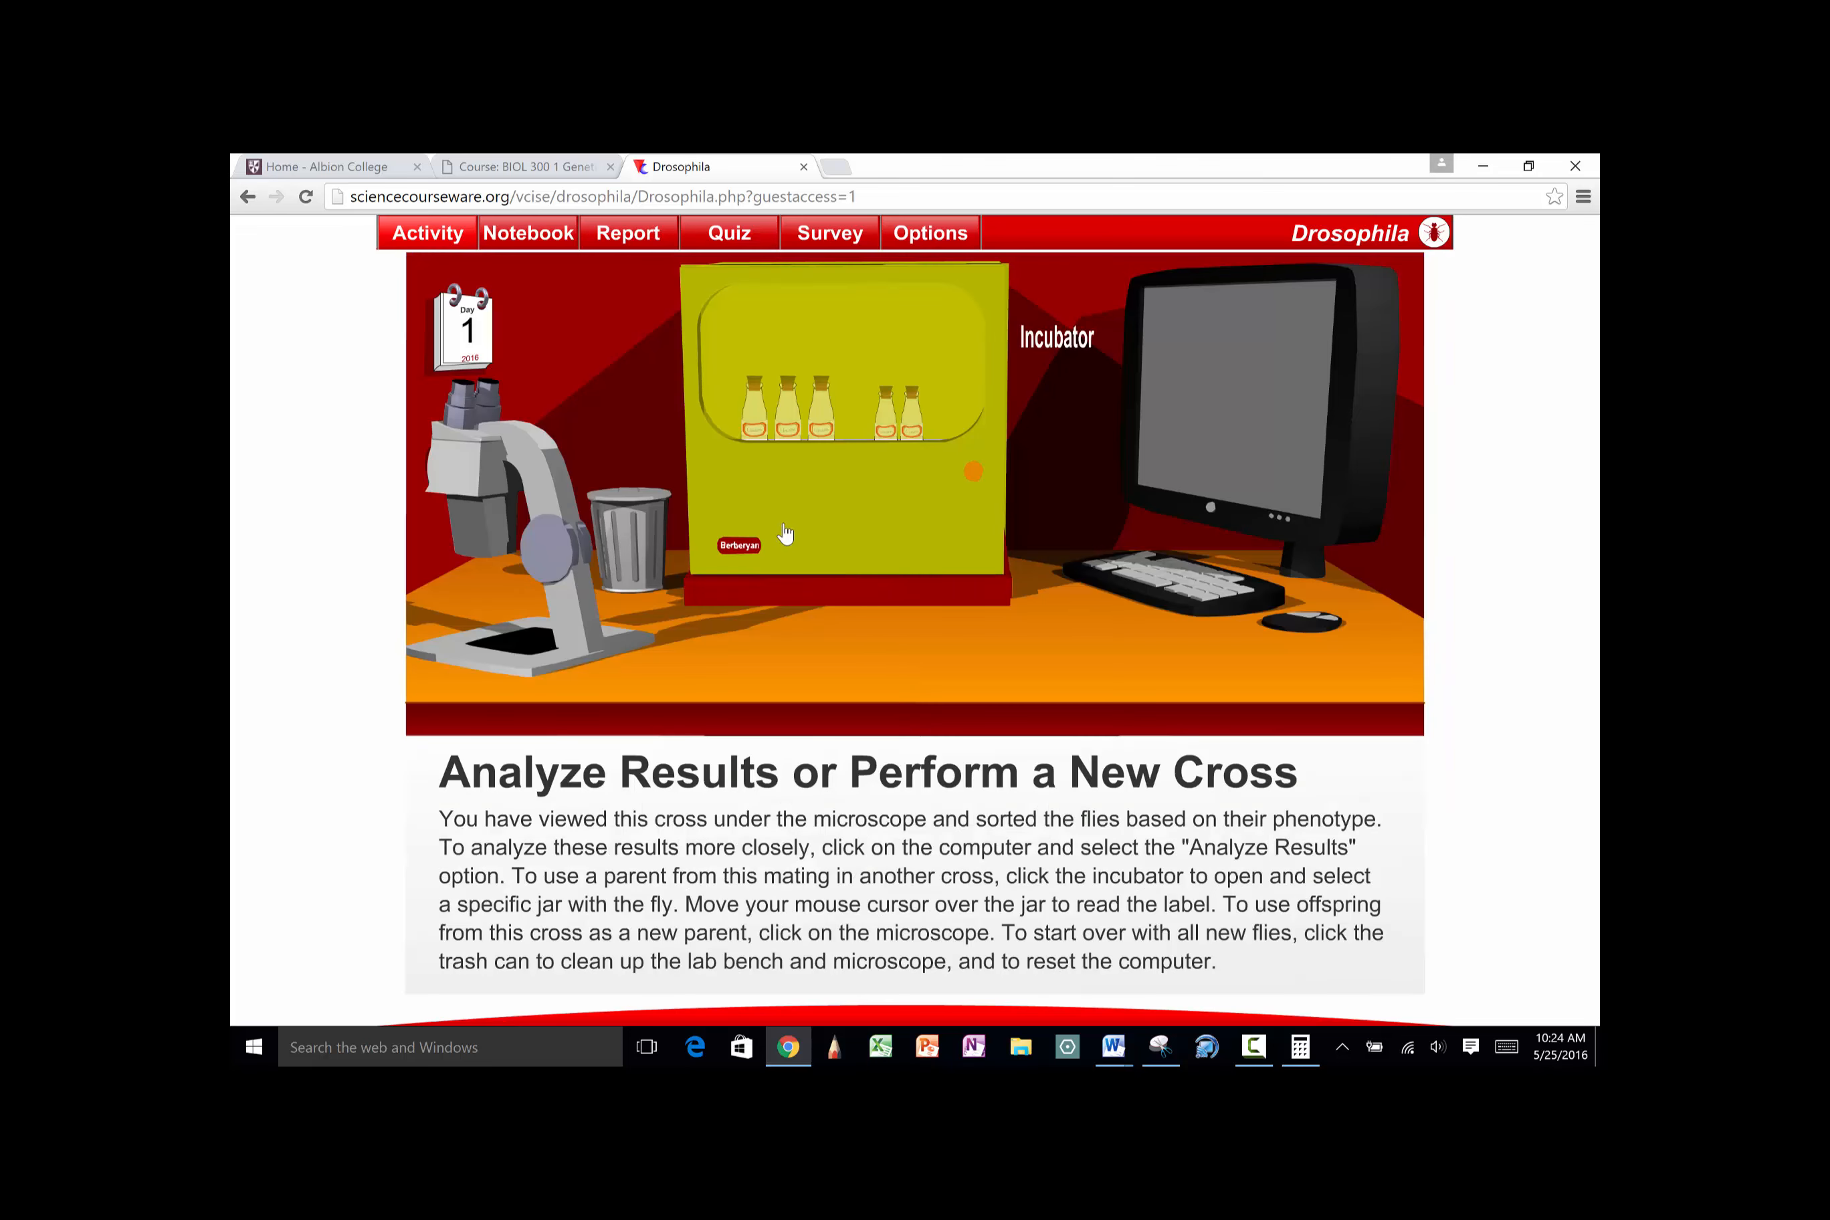
pyautogui.click(647, 535)
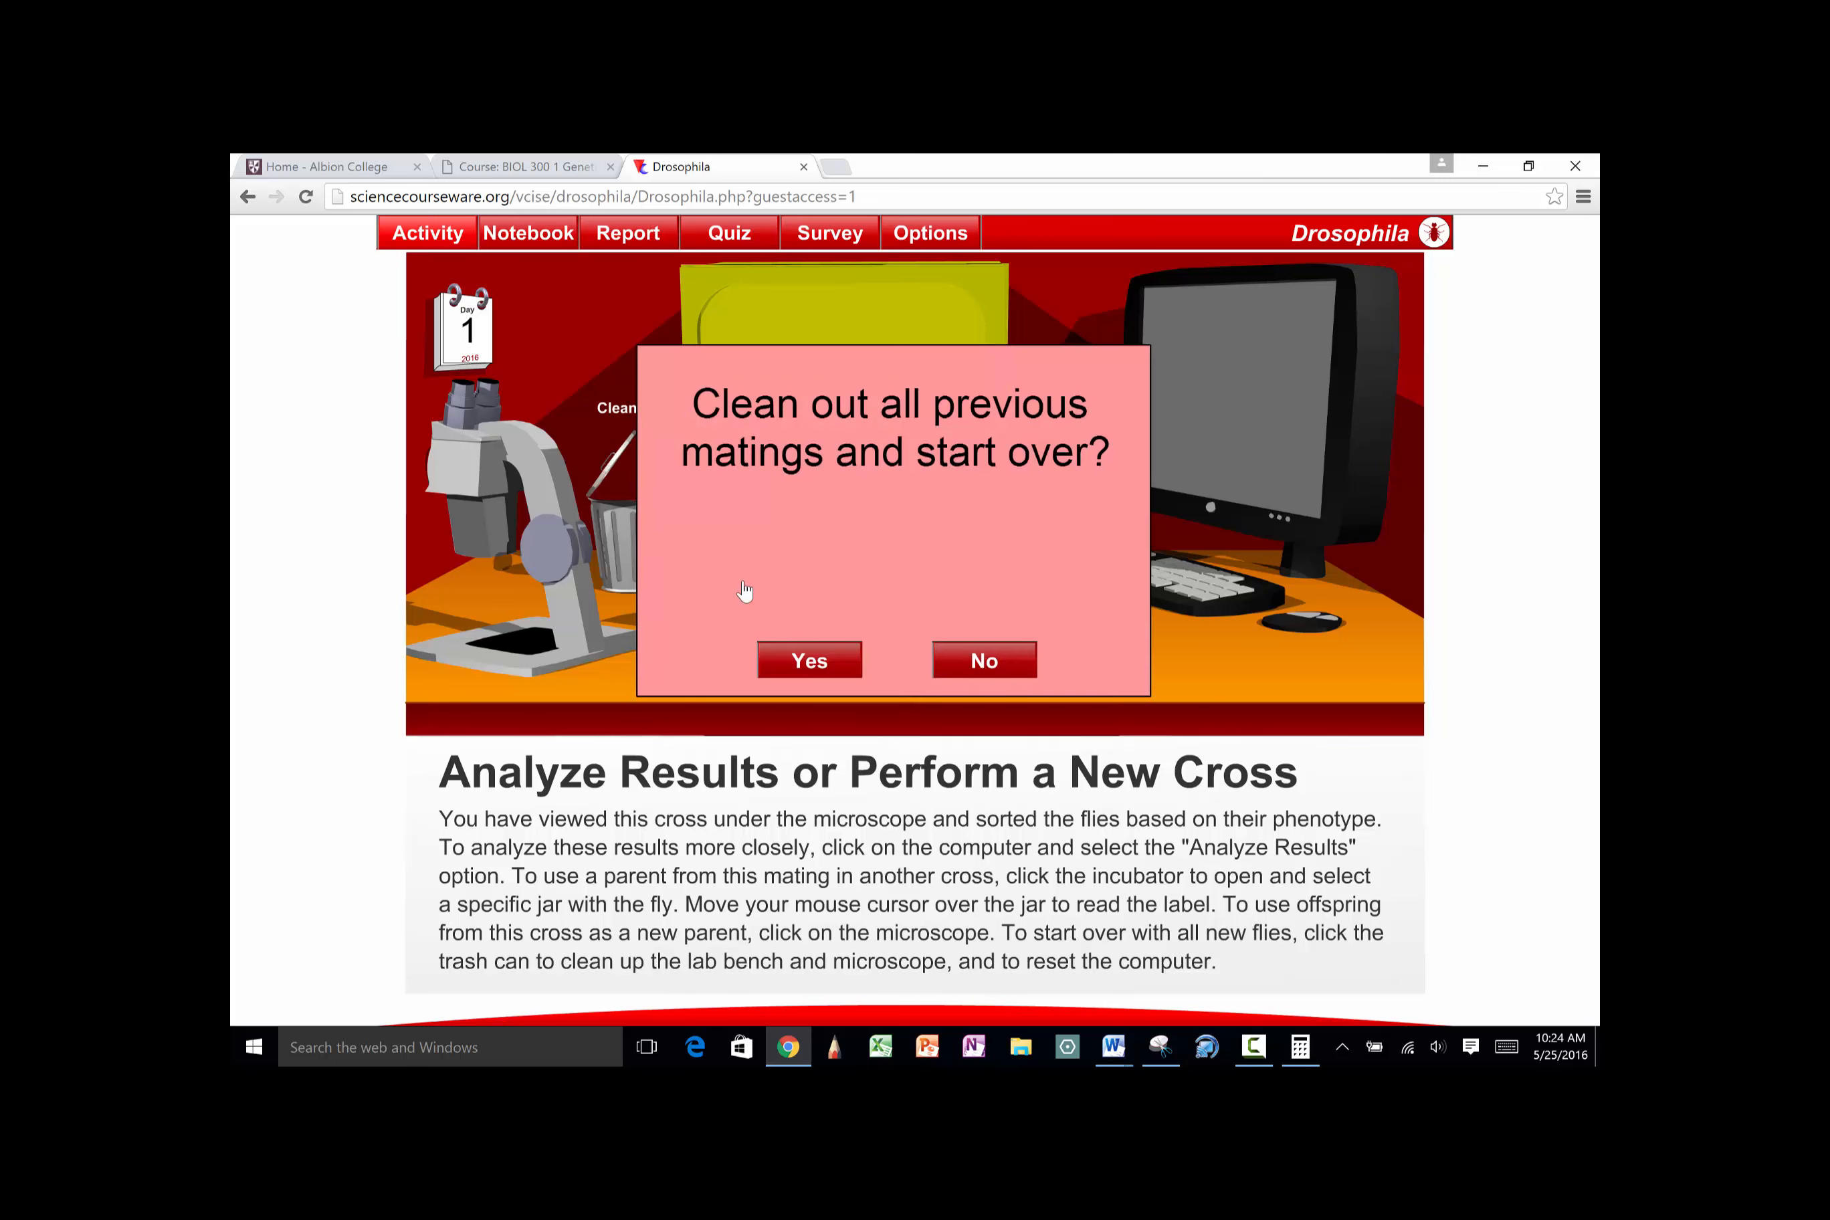
pyautogui.click(798, 665)
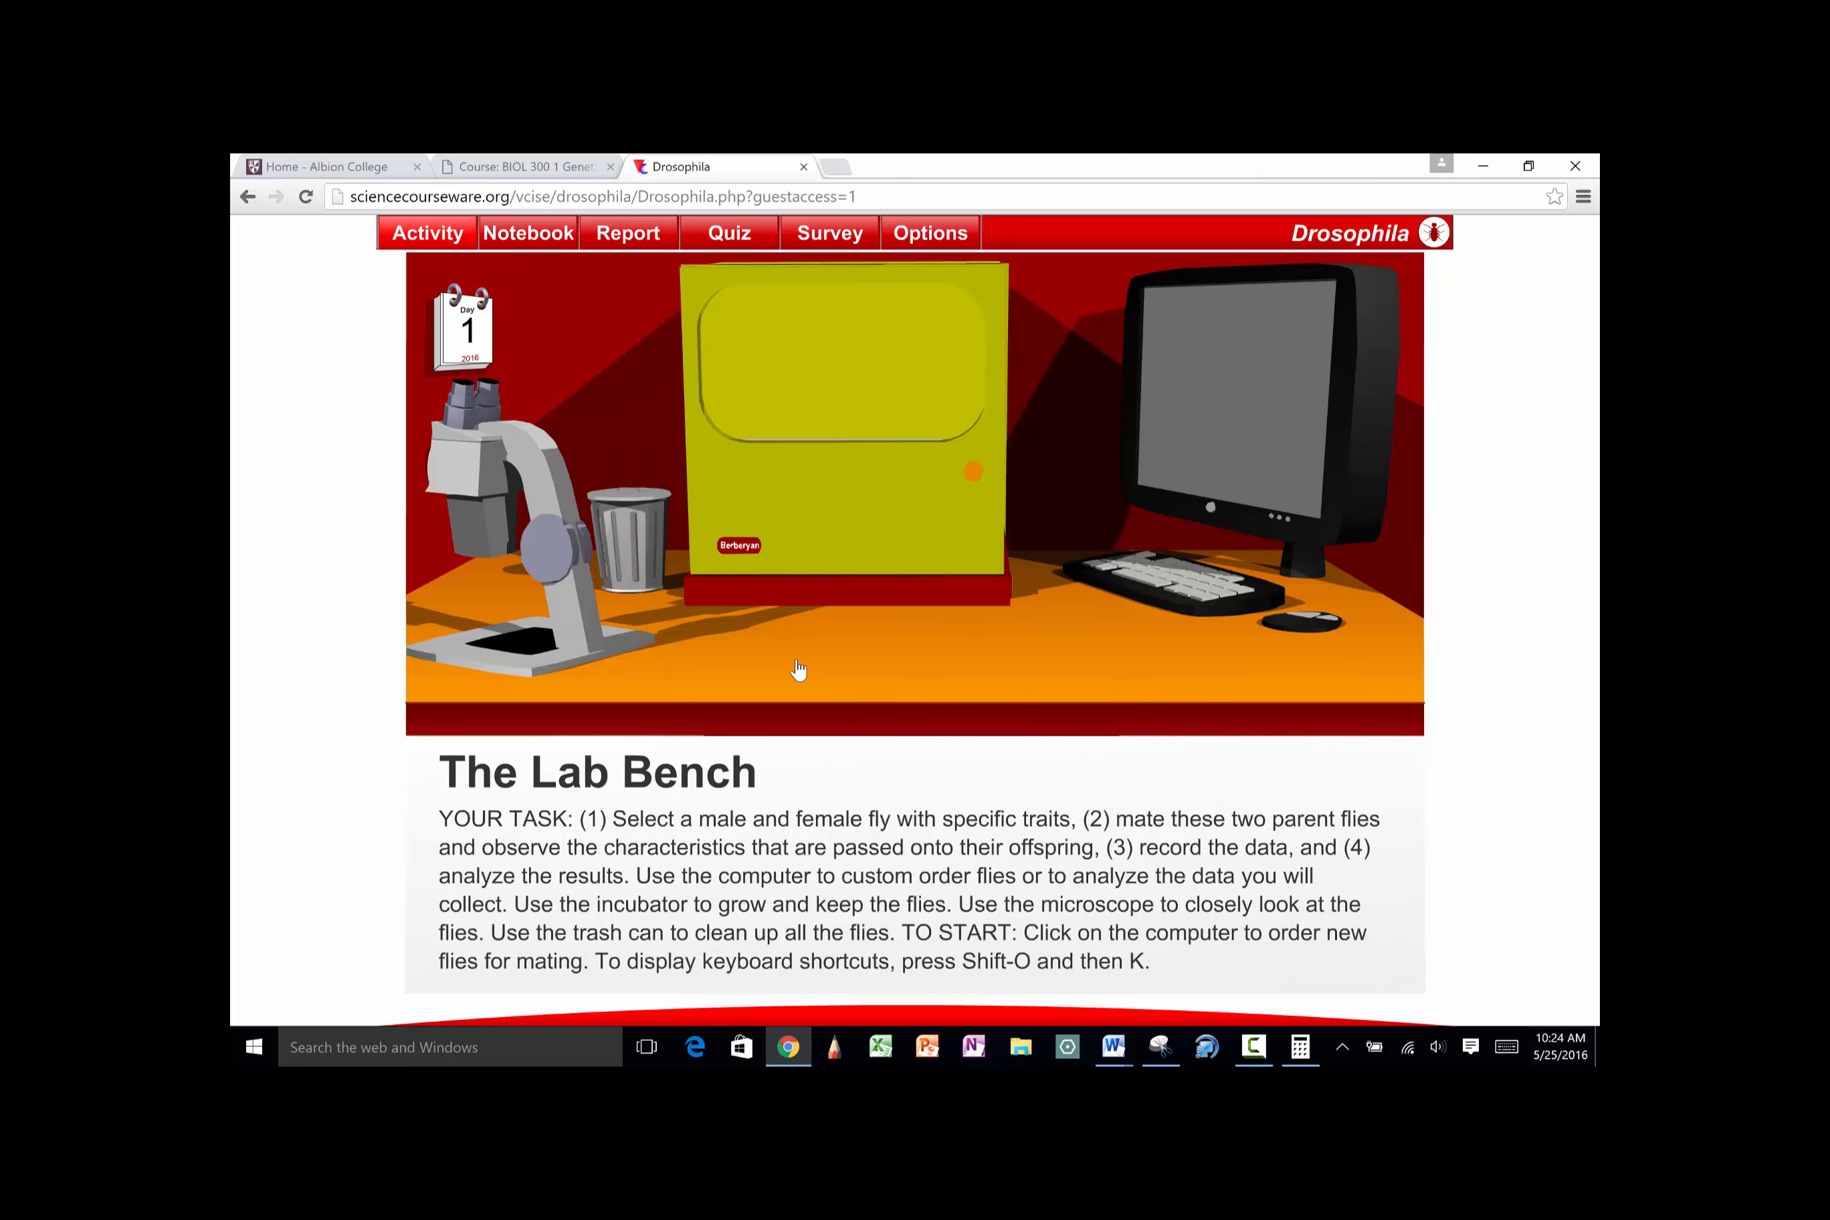
# Open the fly order screen and add a wild type female to the shopping cart
pyautogui.click(1236, 427)
pyautogui.click(668, 457)
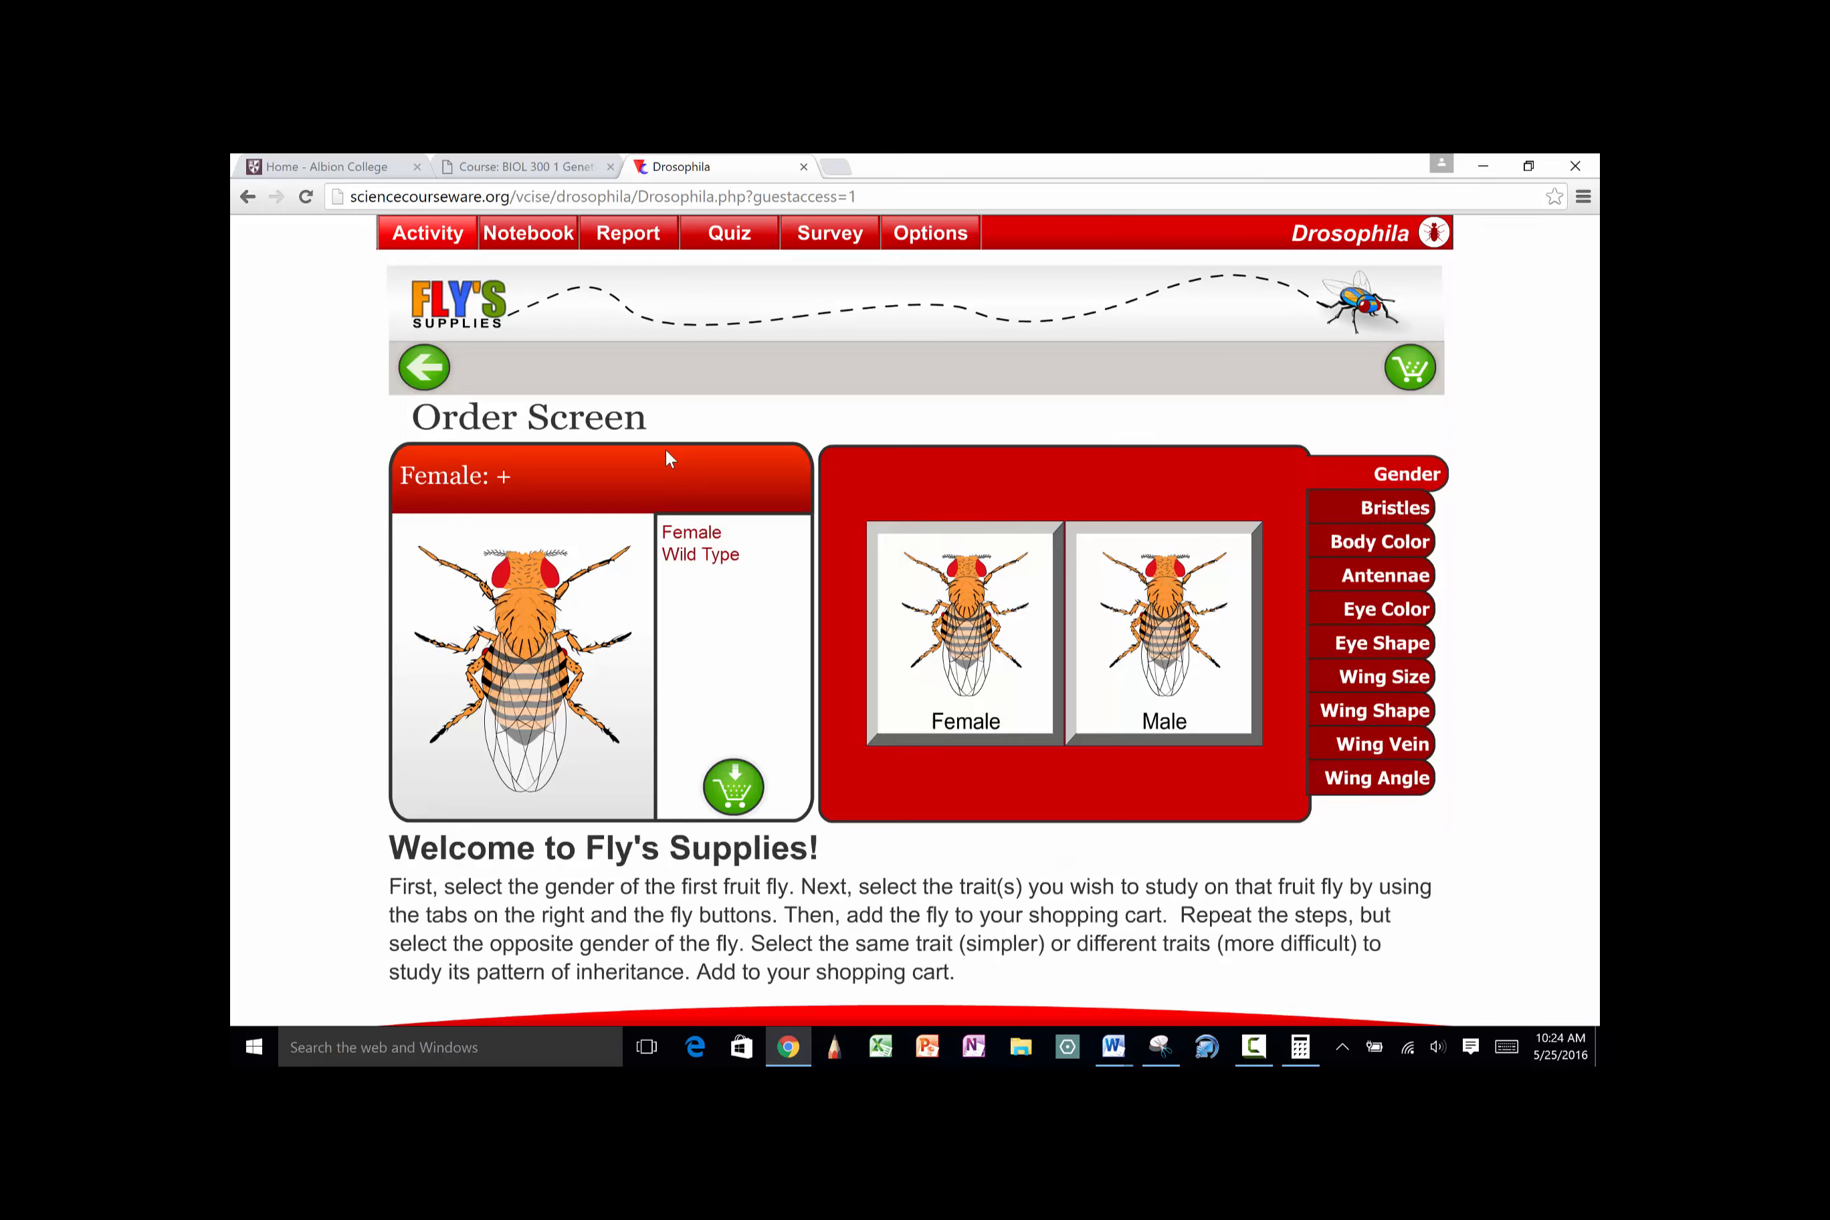
pyautogui.click(732, 785)
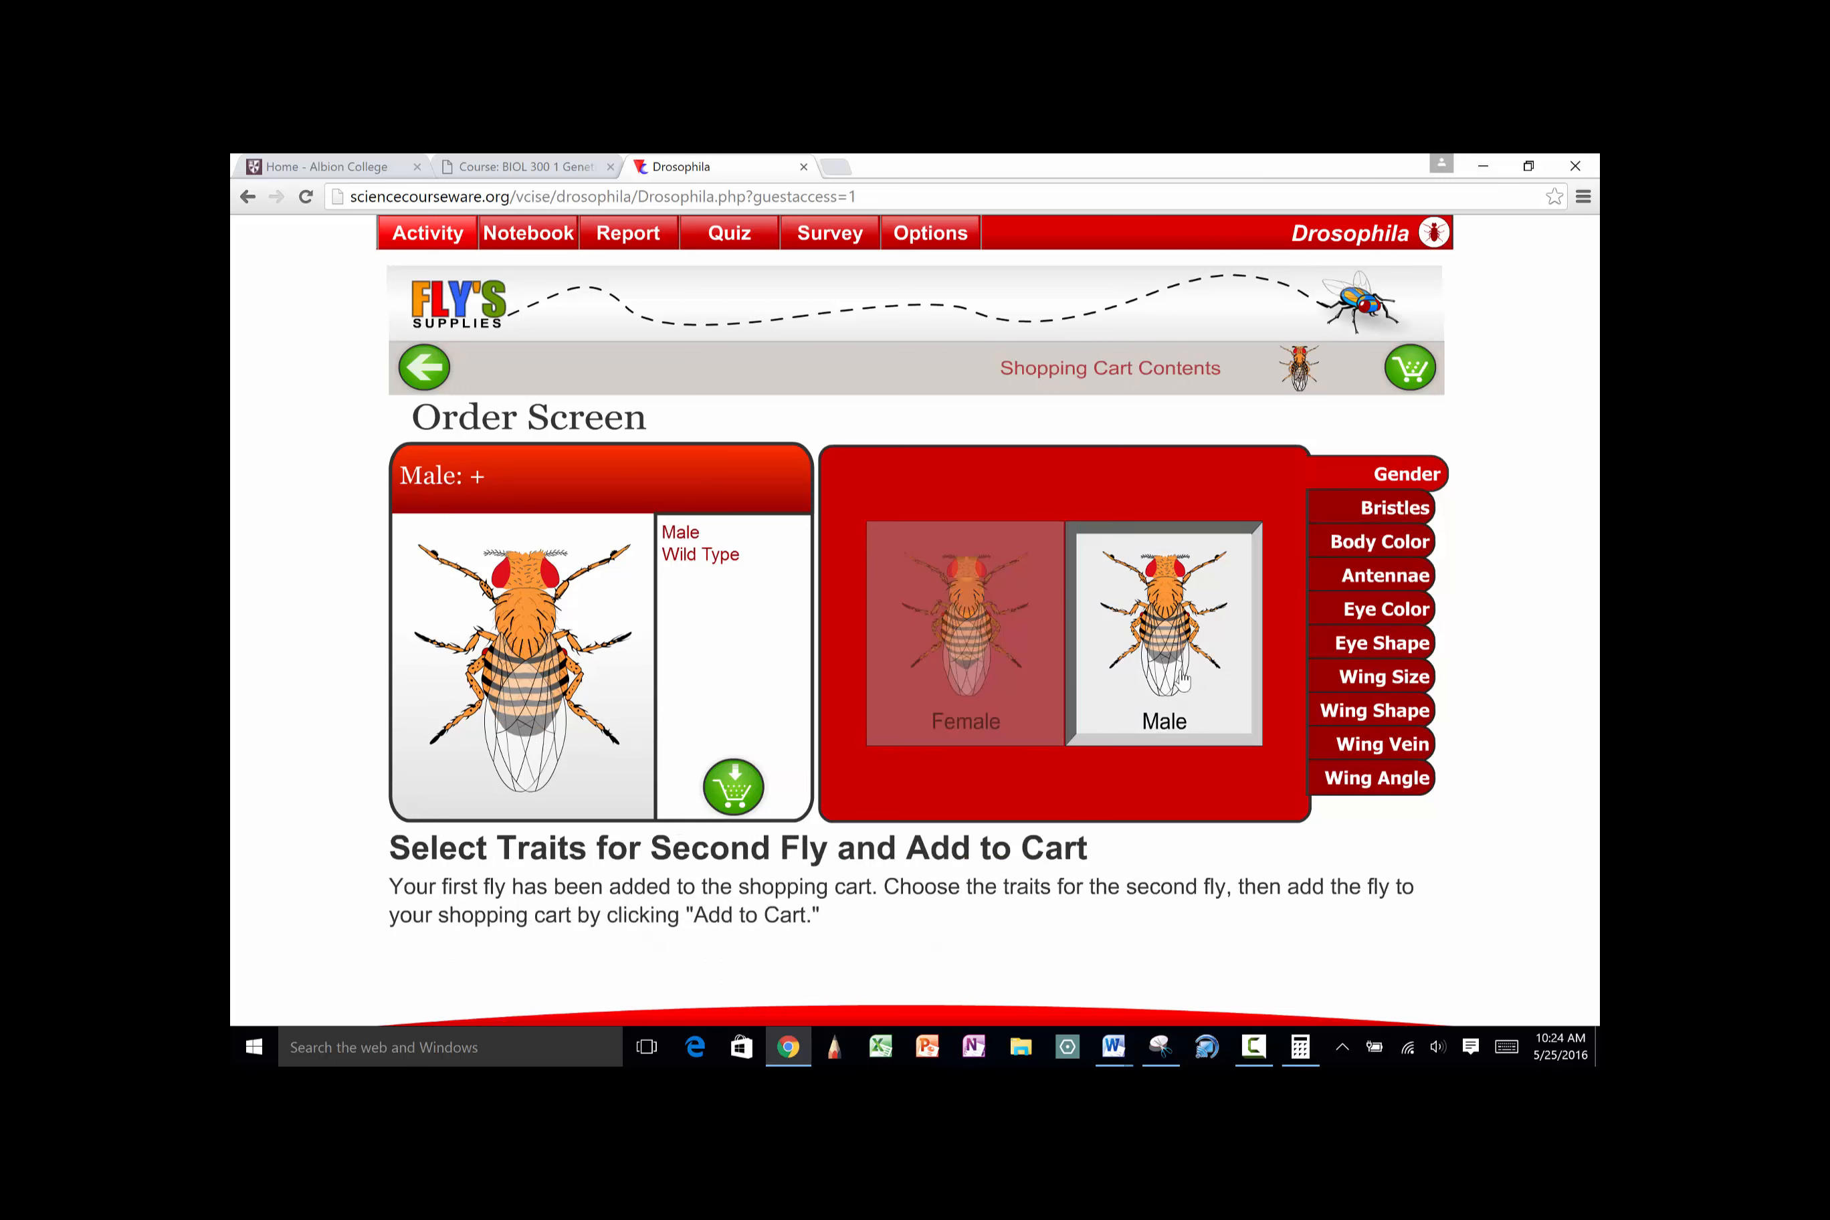
# Give the male fly a black body and sepia eyes, and add it to the shopping cart
pyautogui.click(1364, 549)
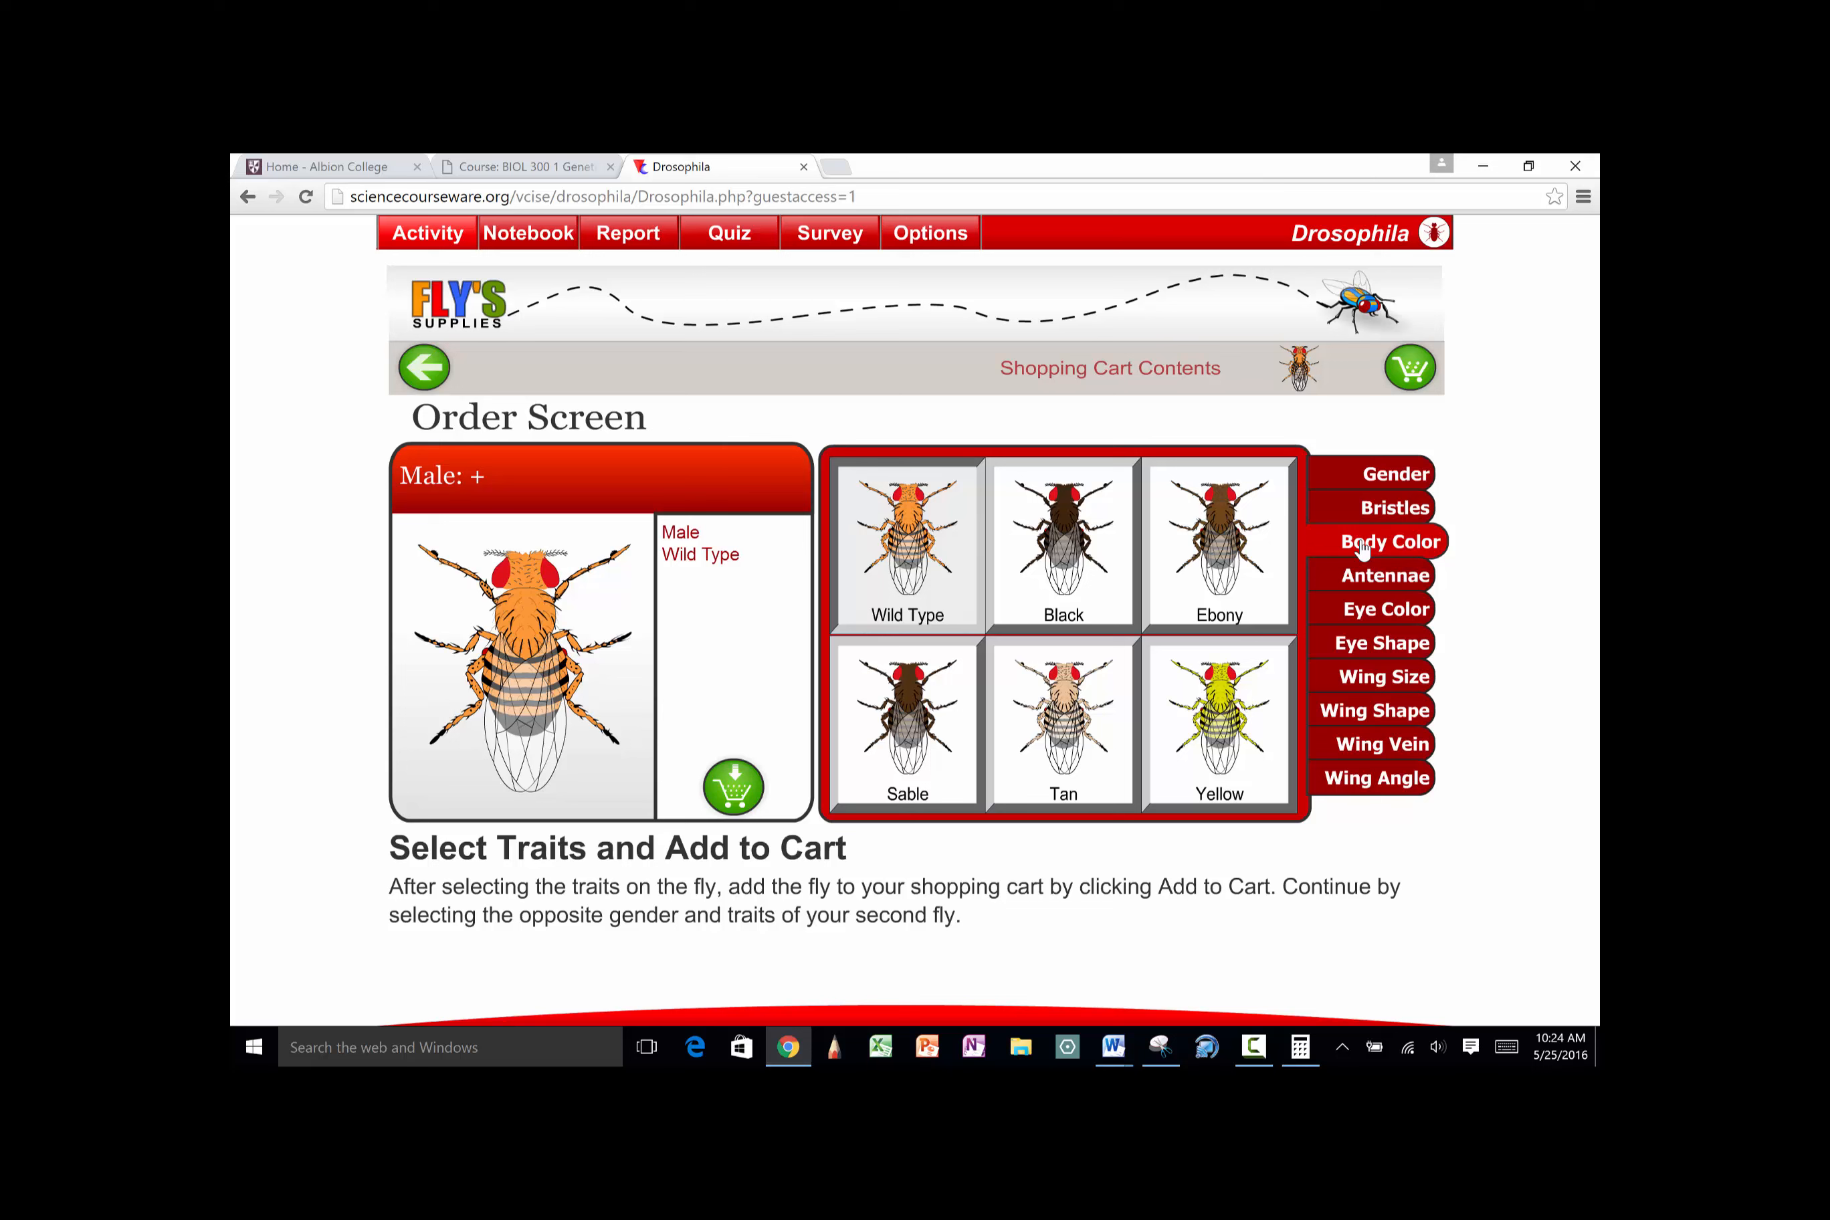
pyautogui.click(1069, 577)
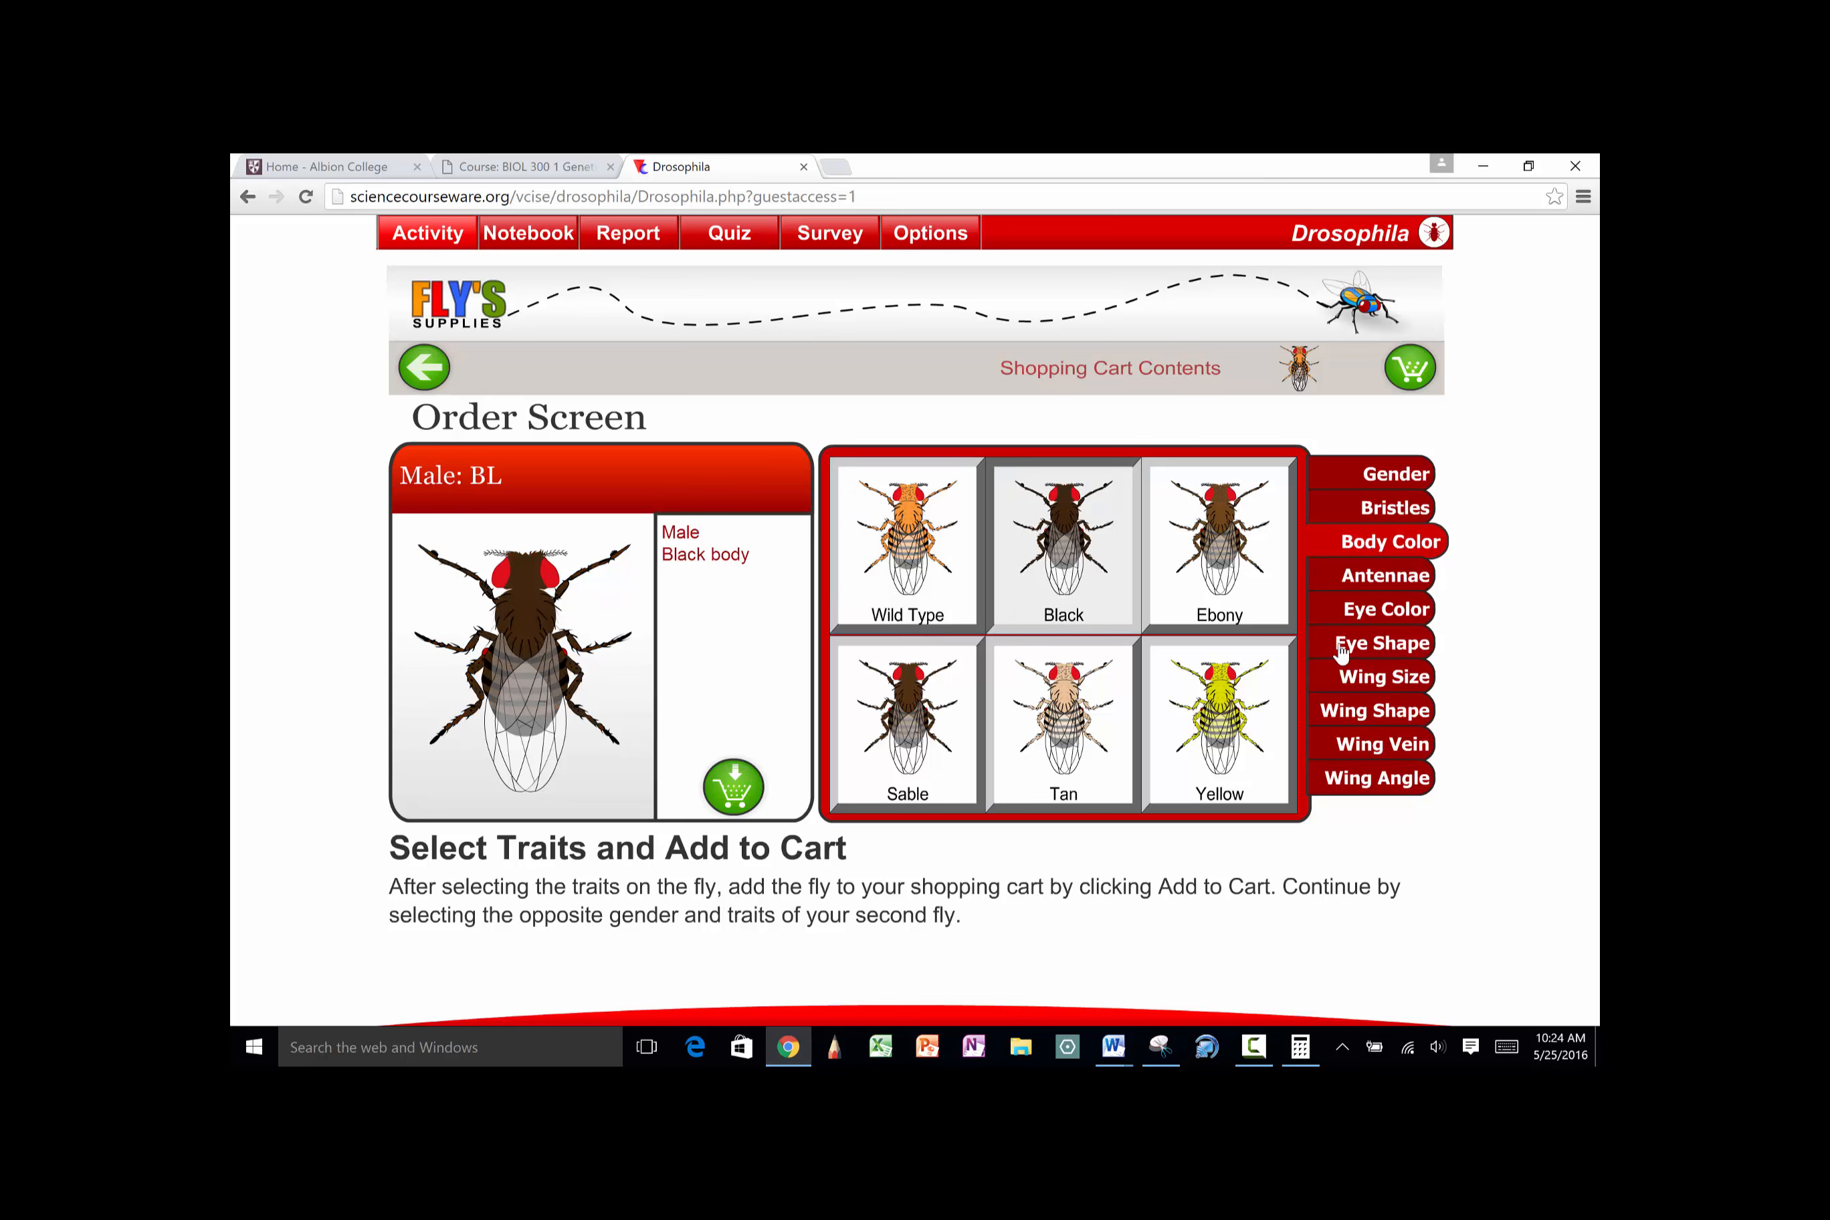
pyautogui.click(1356, 620)
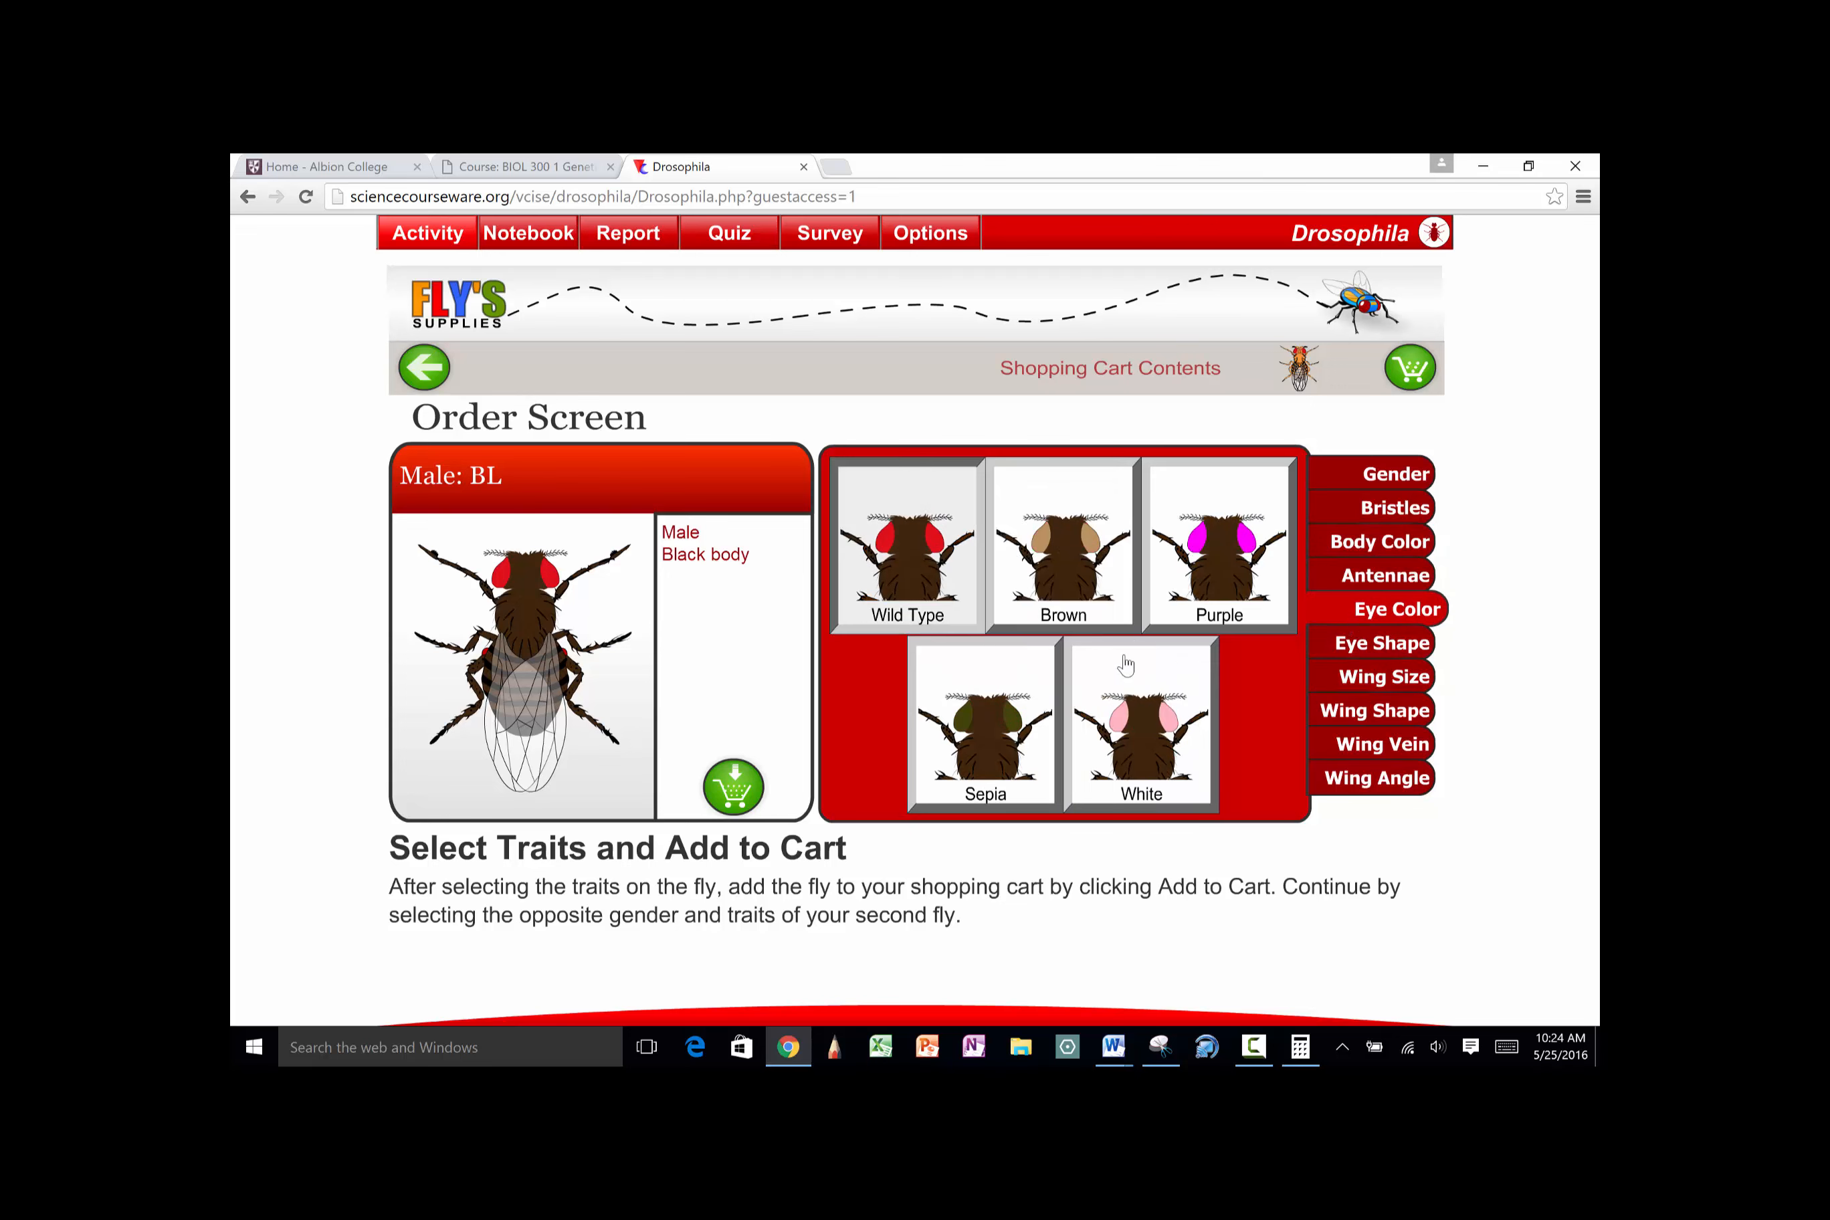
pyautogui.click(983, 783)
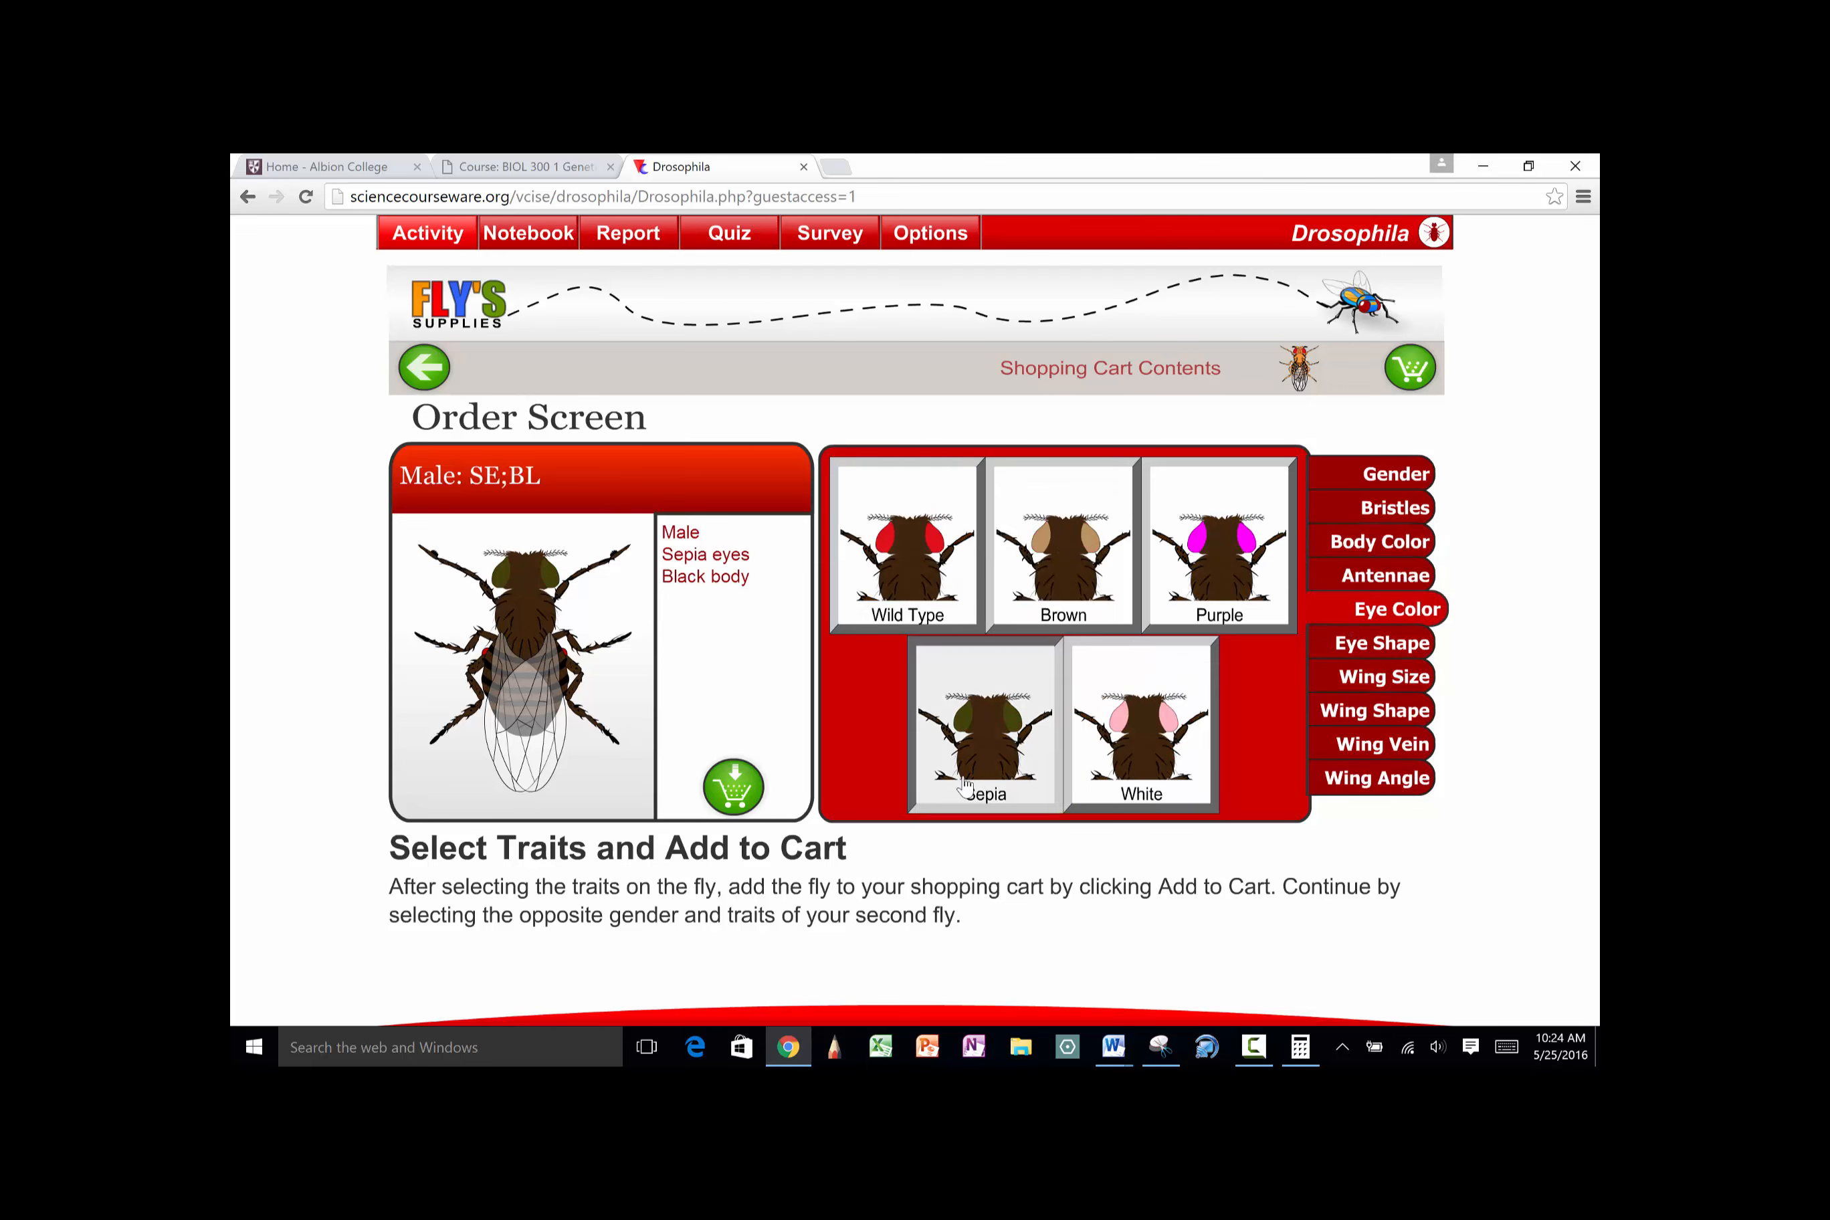
pyautogui.click(763, 775)
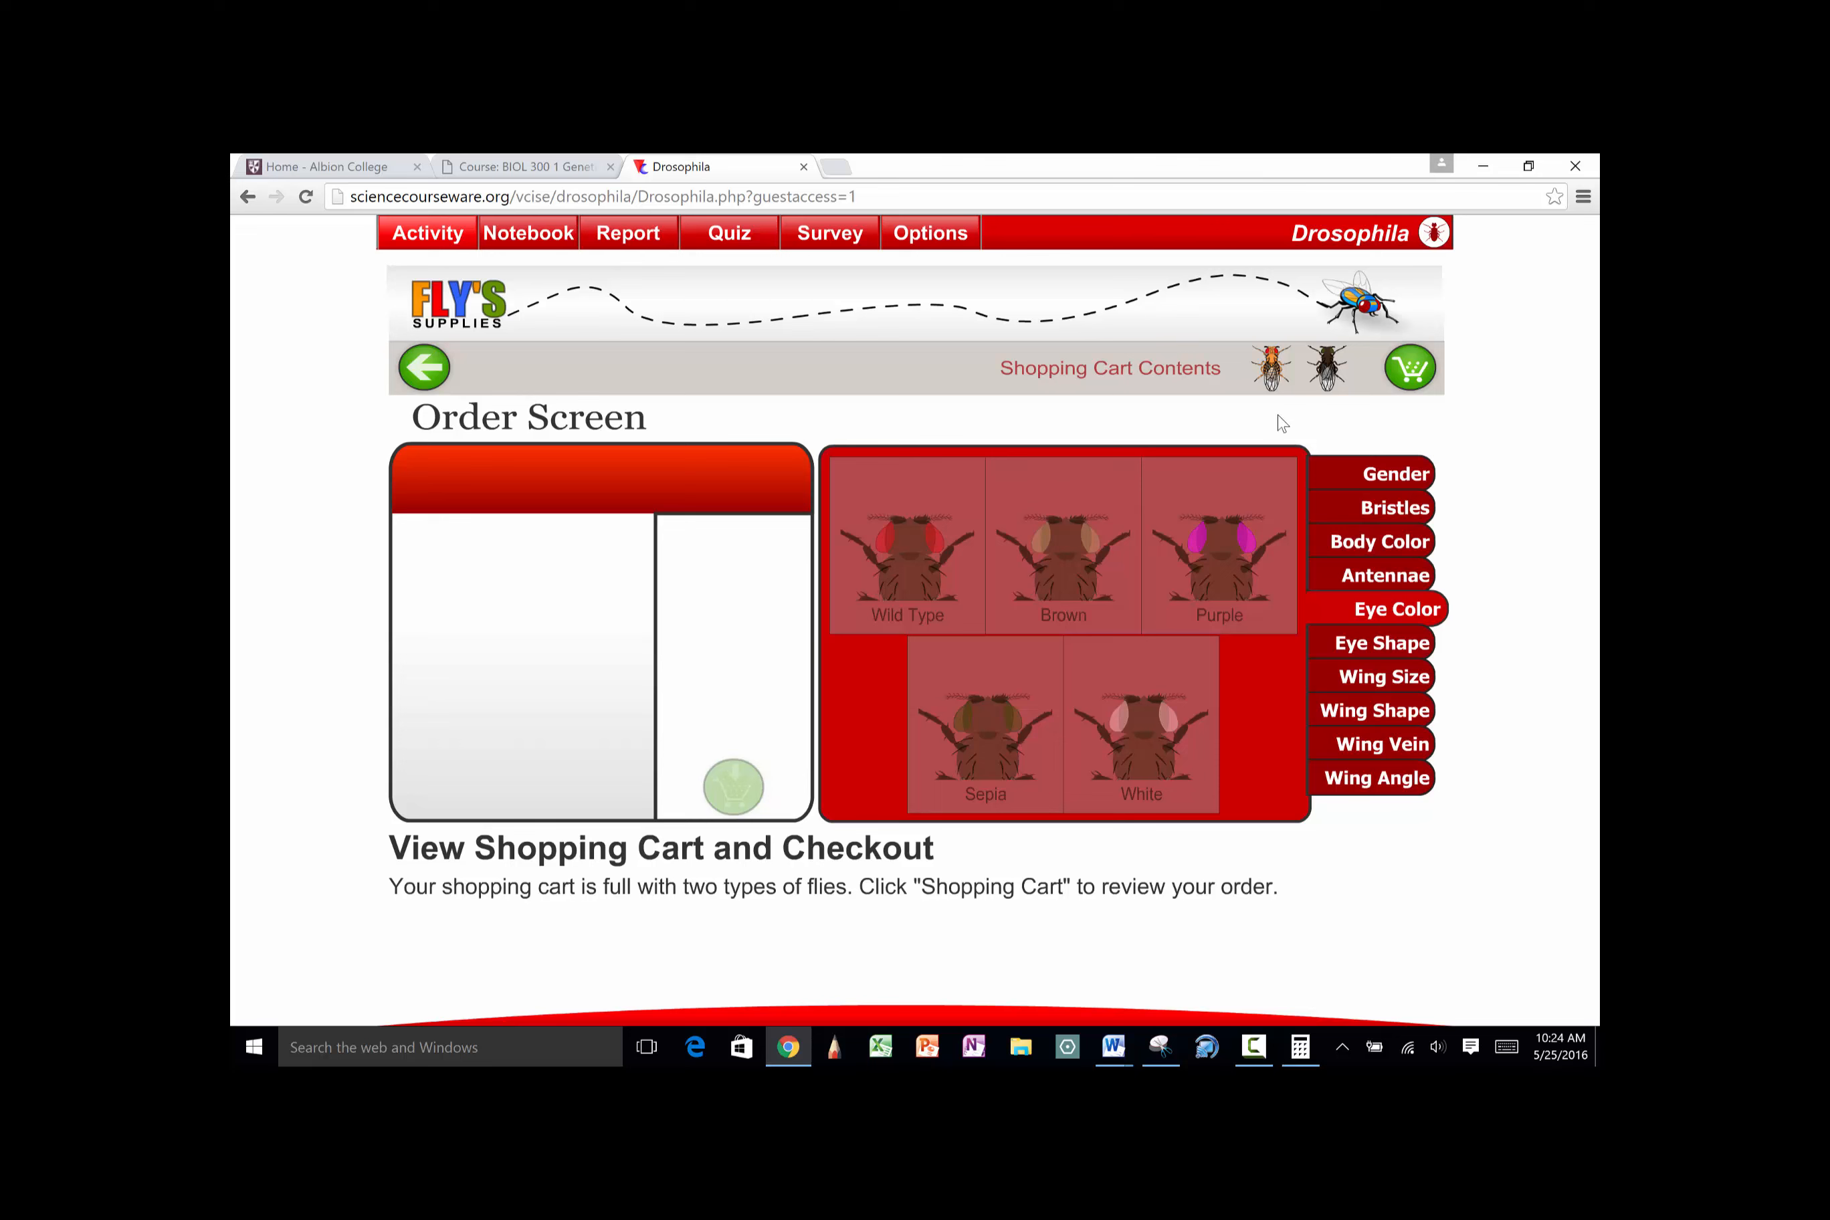
# Check out the two flies in the cart, also adding them to the notebook, and unpack the delivered box
pyautogui.click(1409, 368)
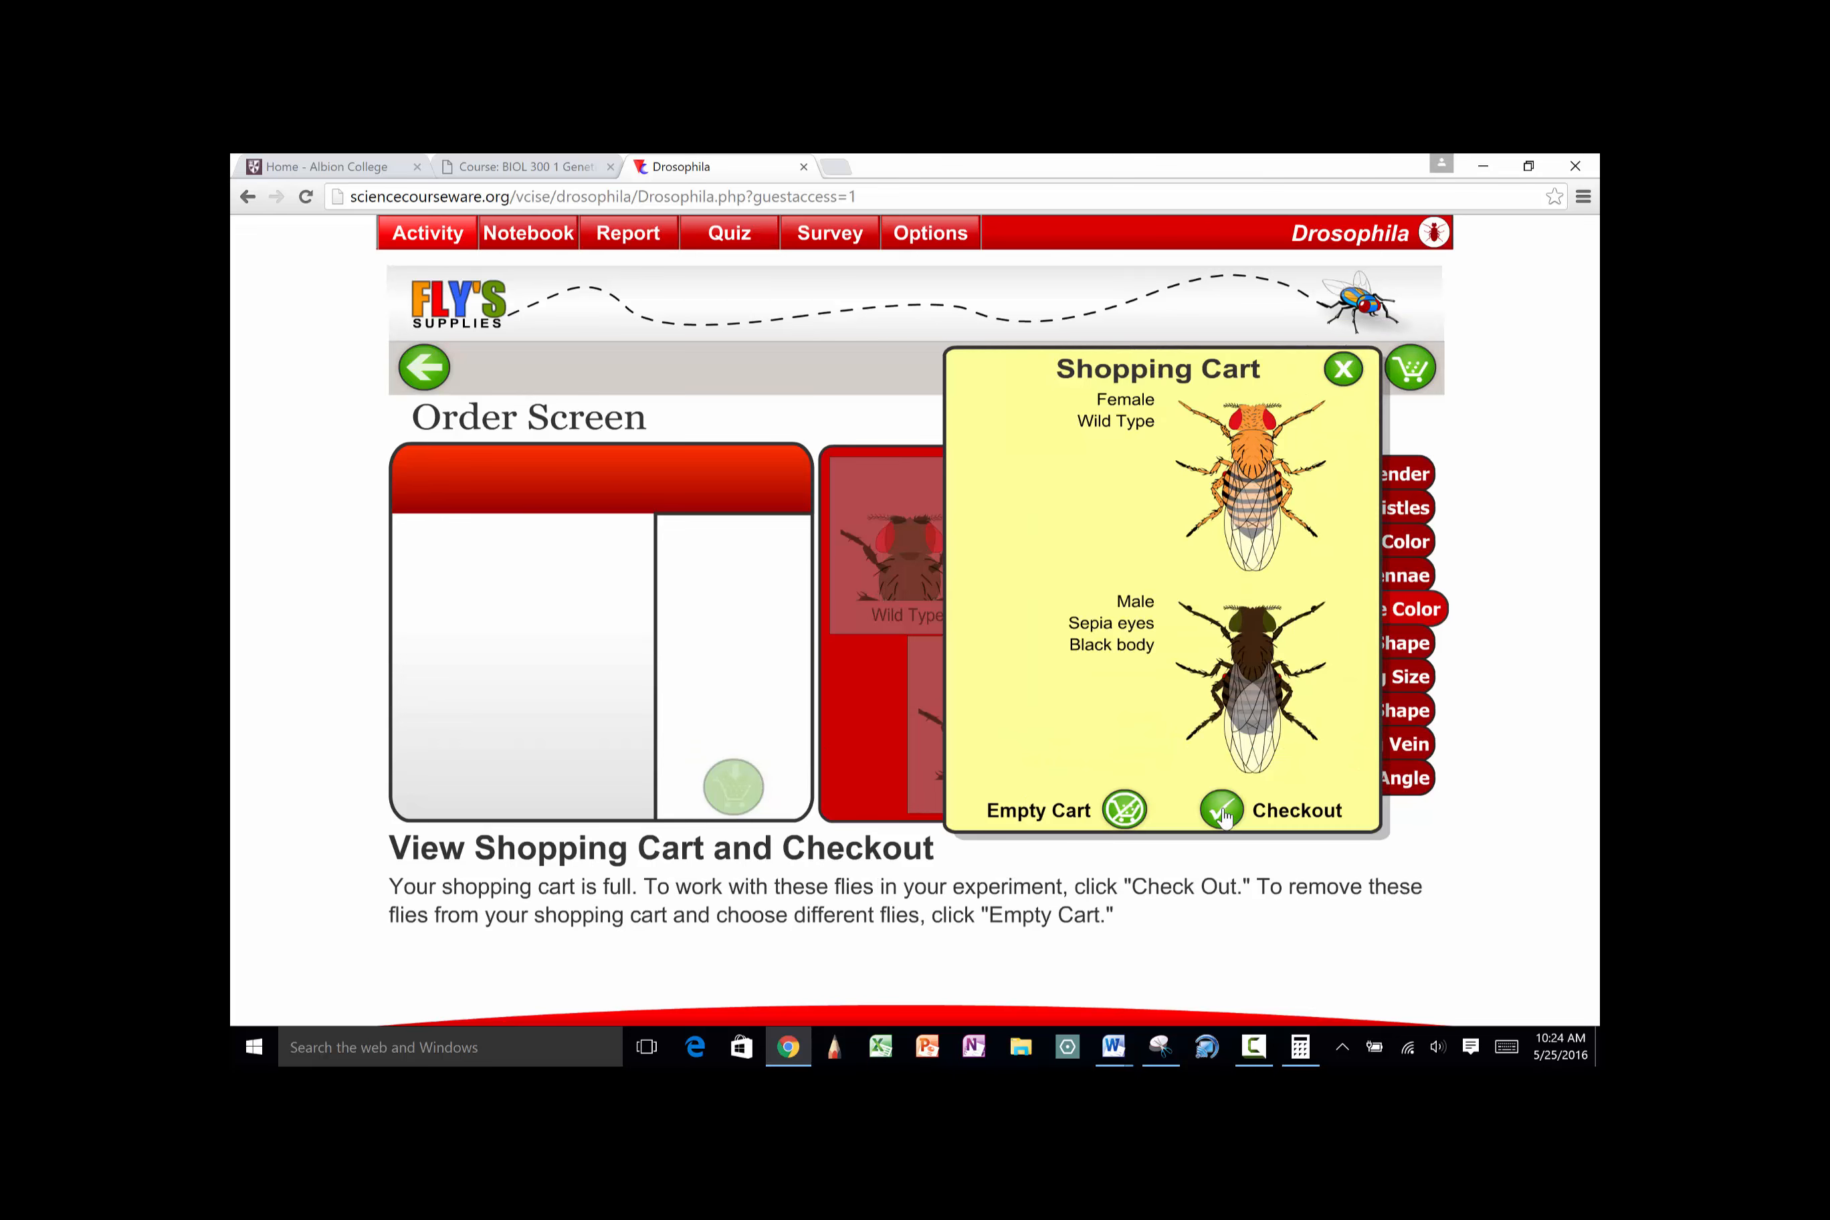
pyautogui.click(1223, 816)
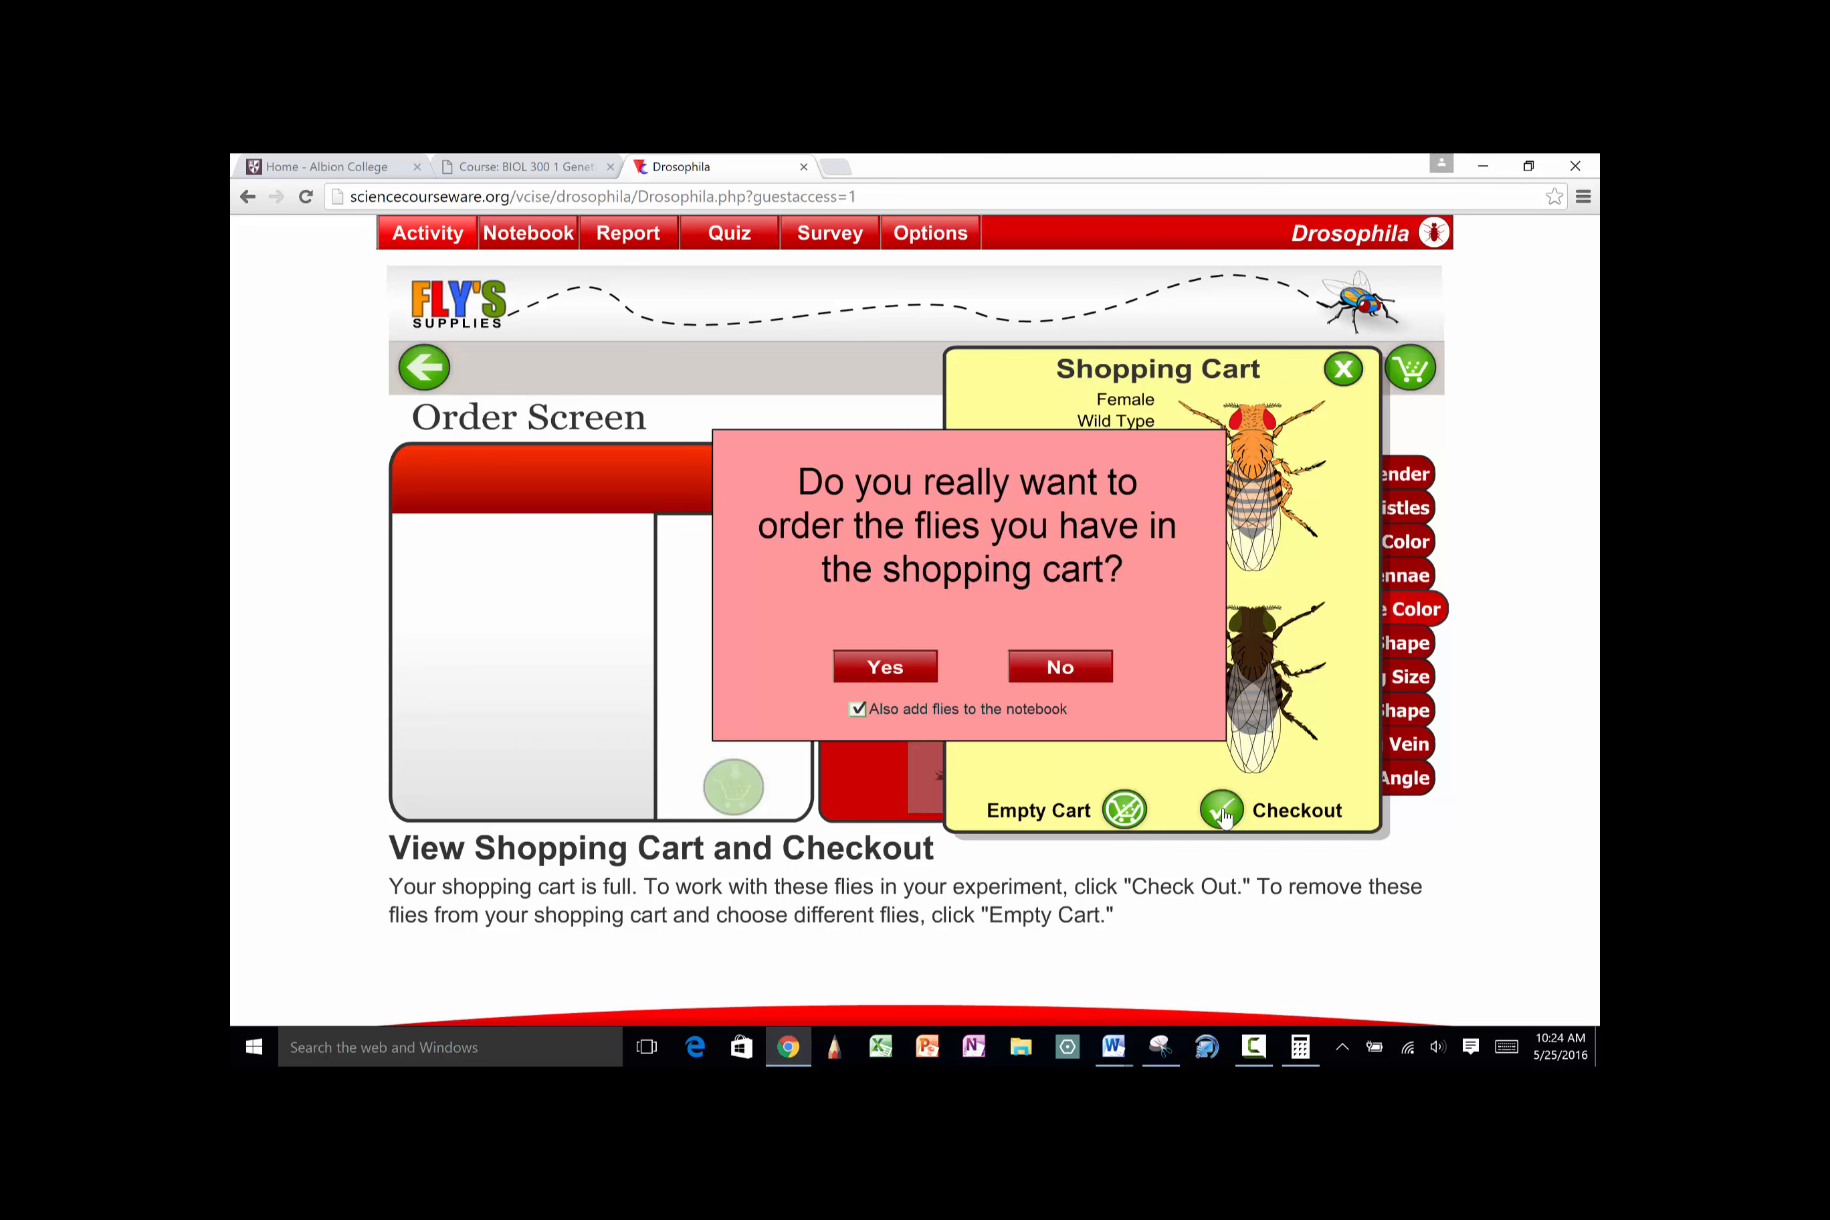
pyautogui.click(885, 667)
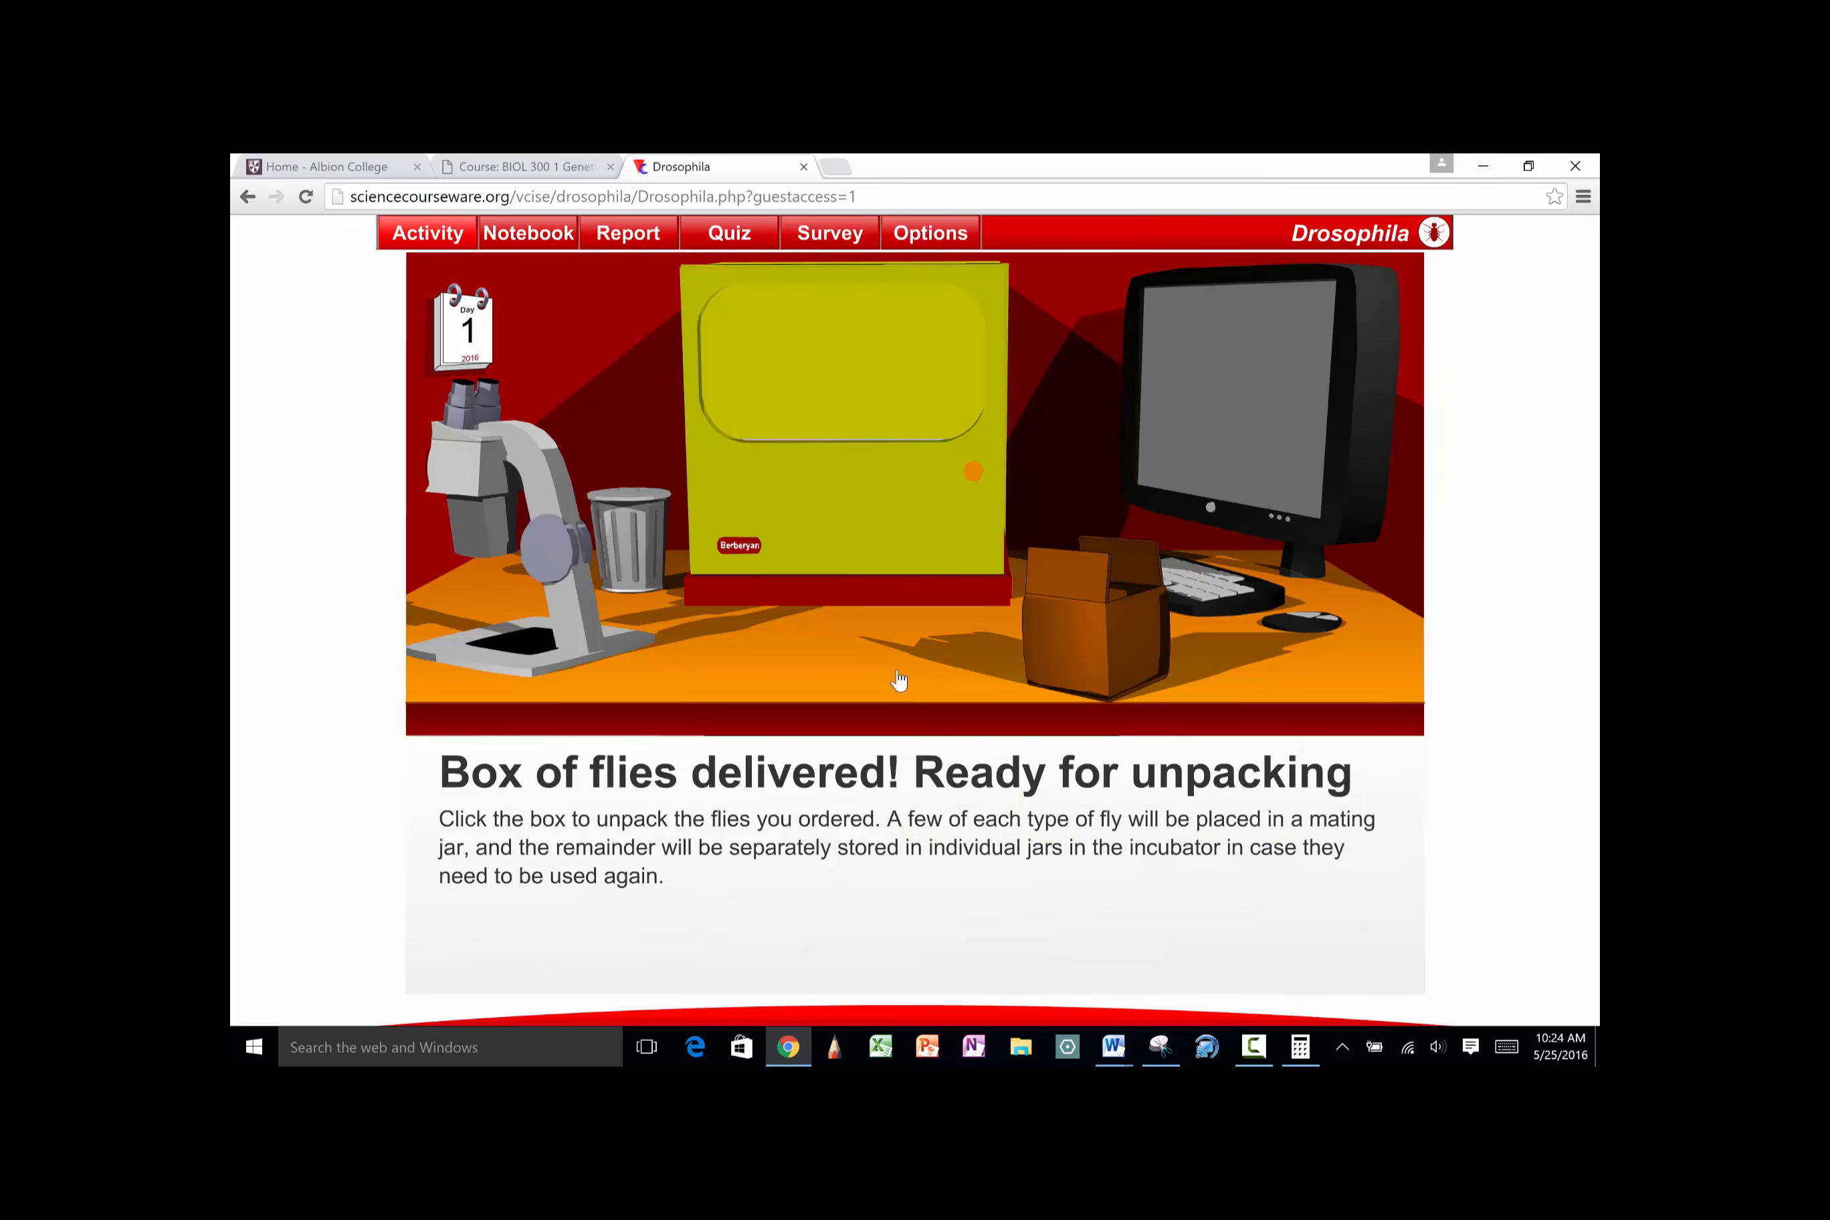
pyautogui.click(1095, 643)
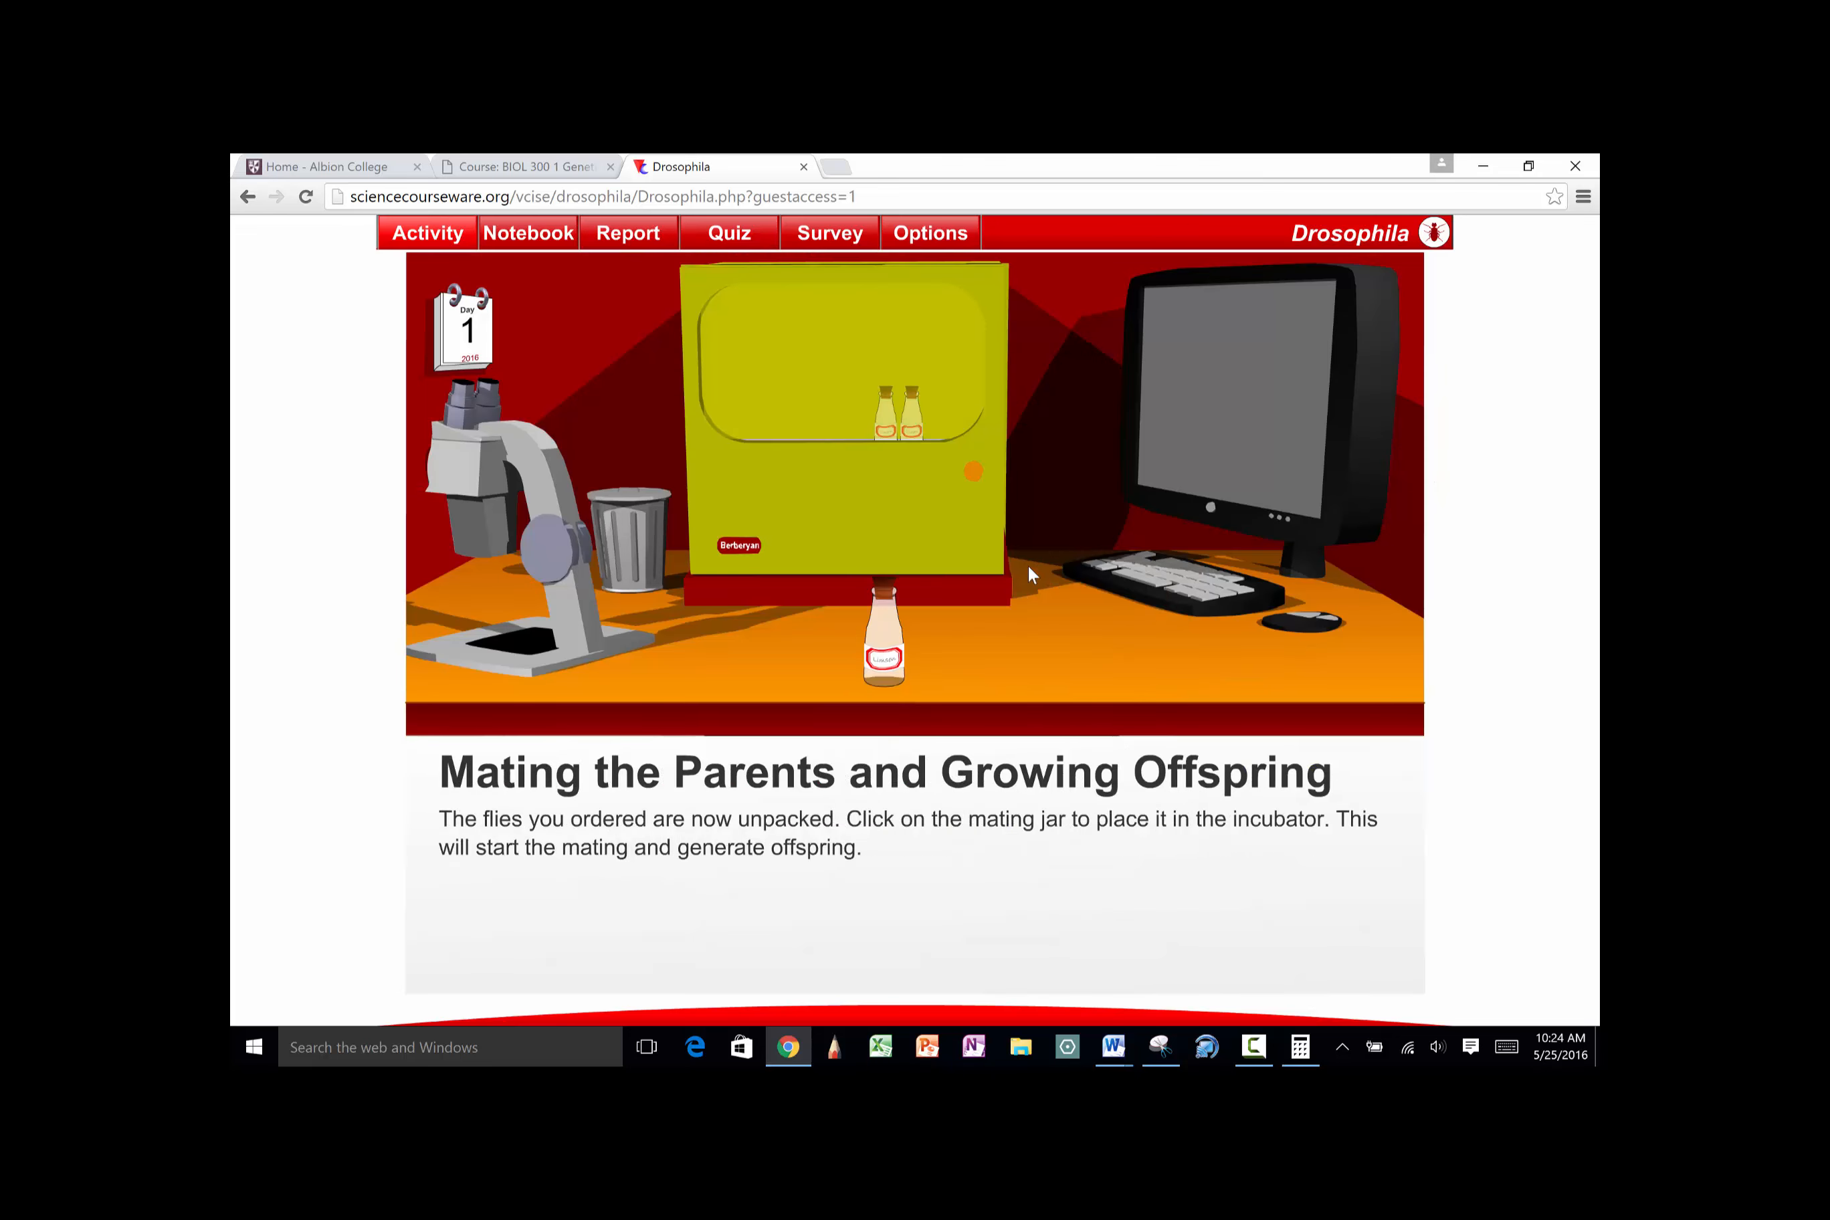
# Mate the ordered flies in the incubator and sort their offspring by phenotype under the microscope
pyautogui.click(884, 650)
pyautogui.click(898, 560)
pyautogui.click(755, 432)
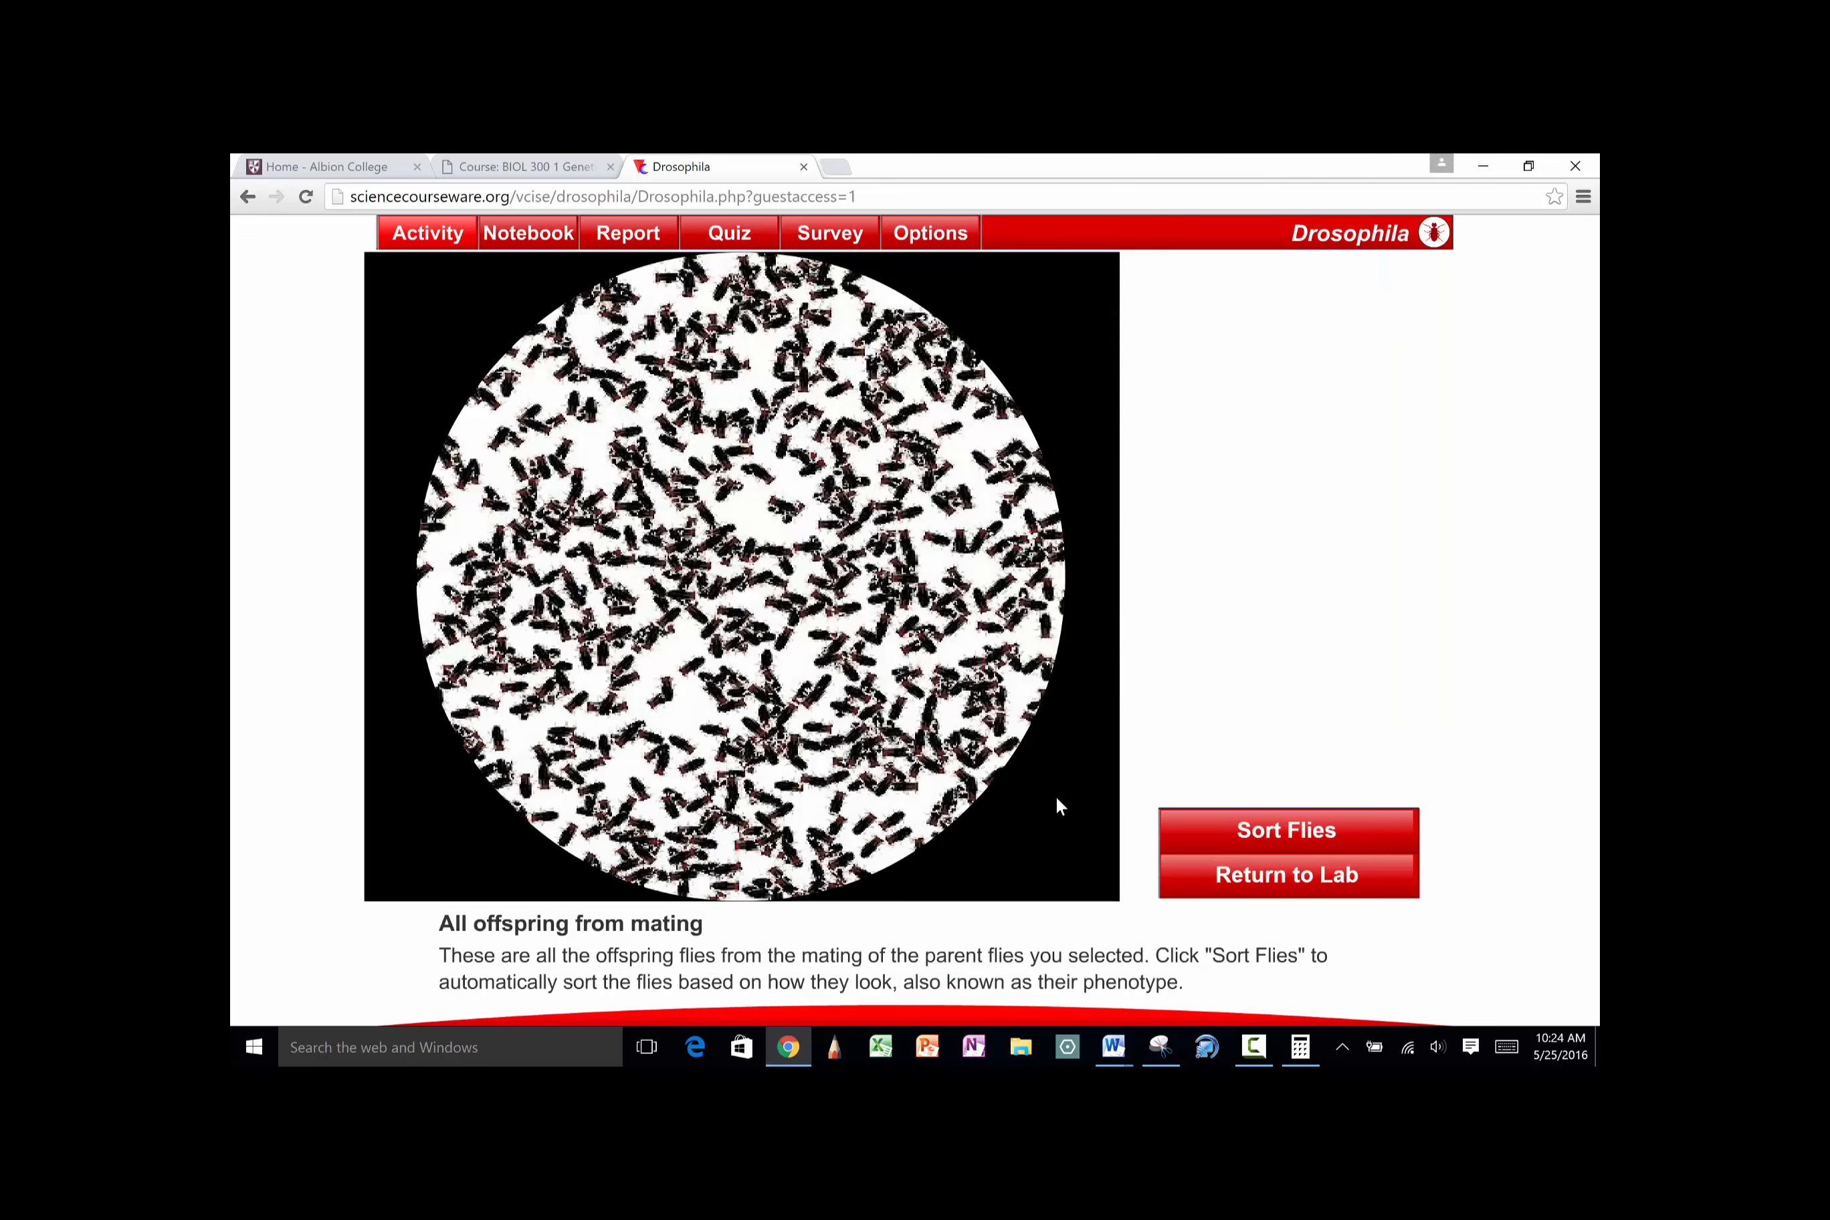
pyautogui.click(1209, 833)
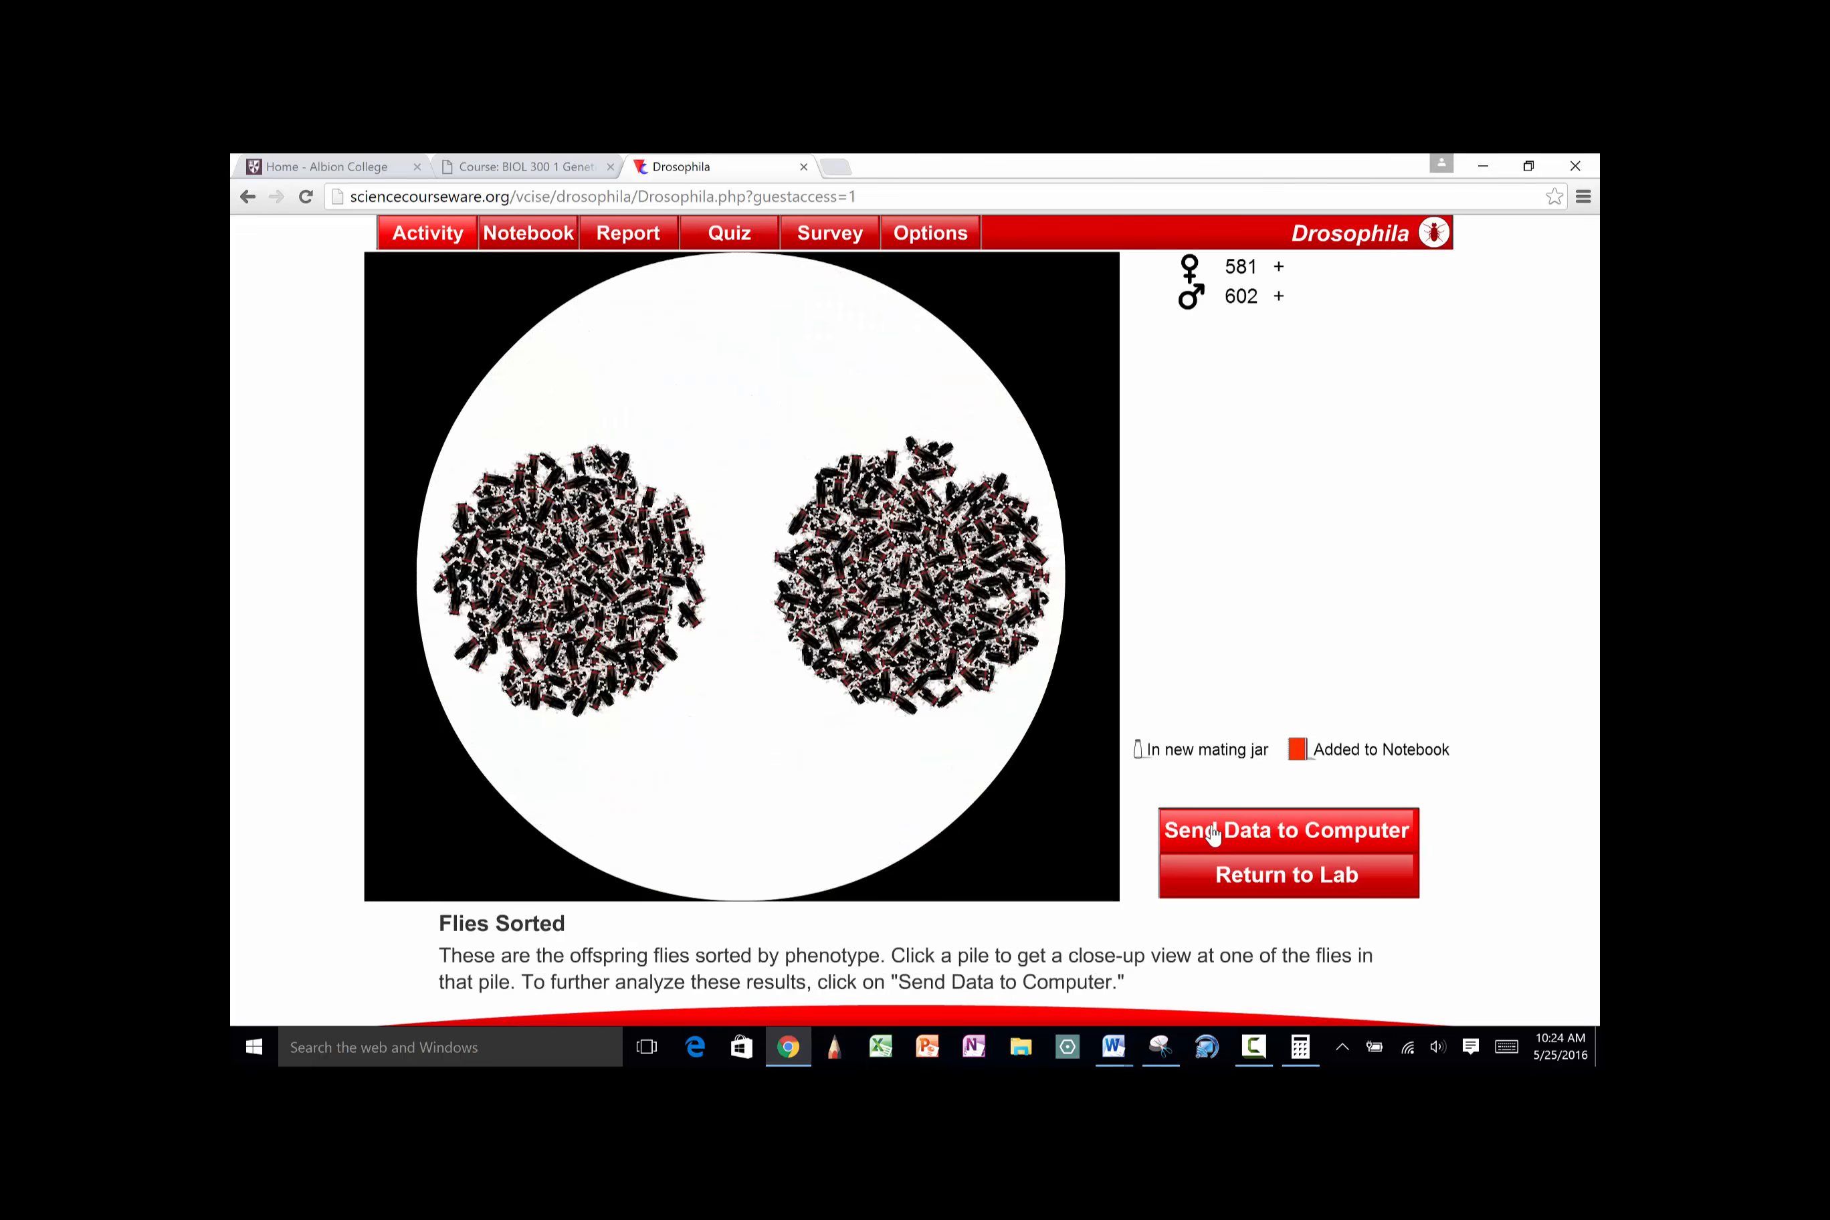
# Put a wild type female from the Cross #5 offspring into a new mating jar and return to the sorted flies
pyautogui.moveTo(812, 598)
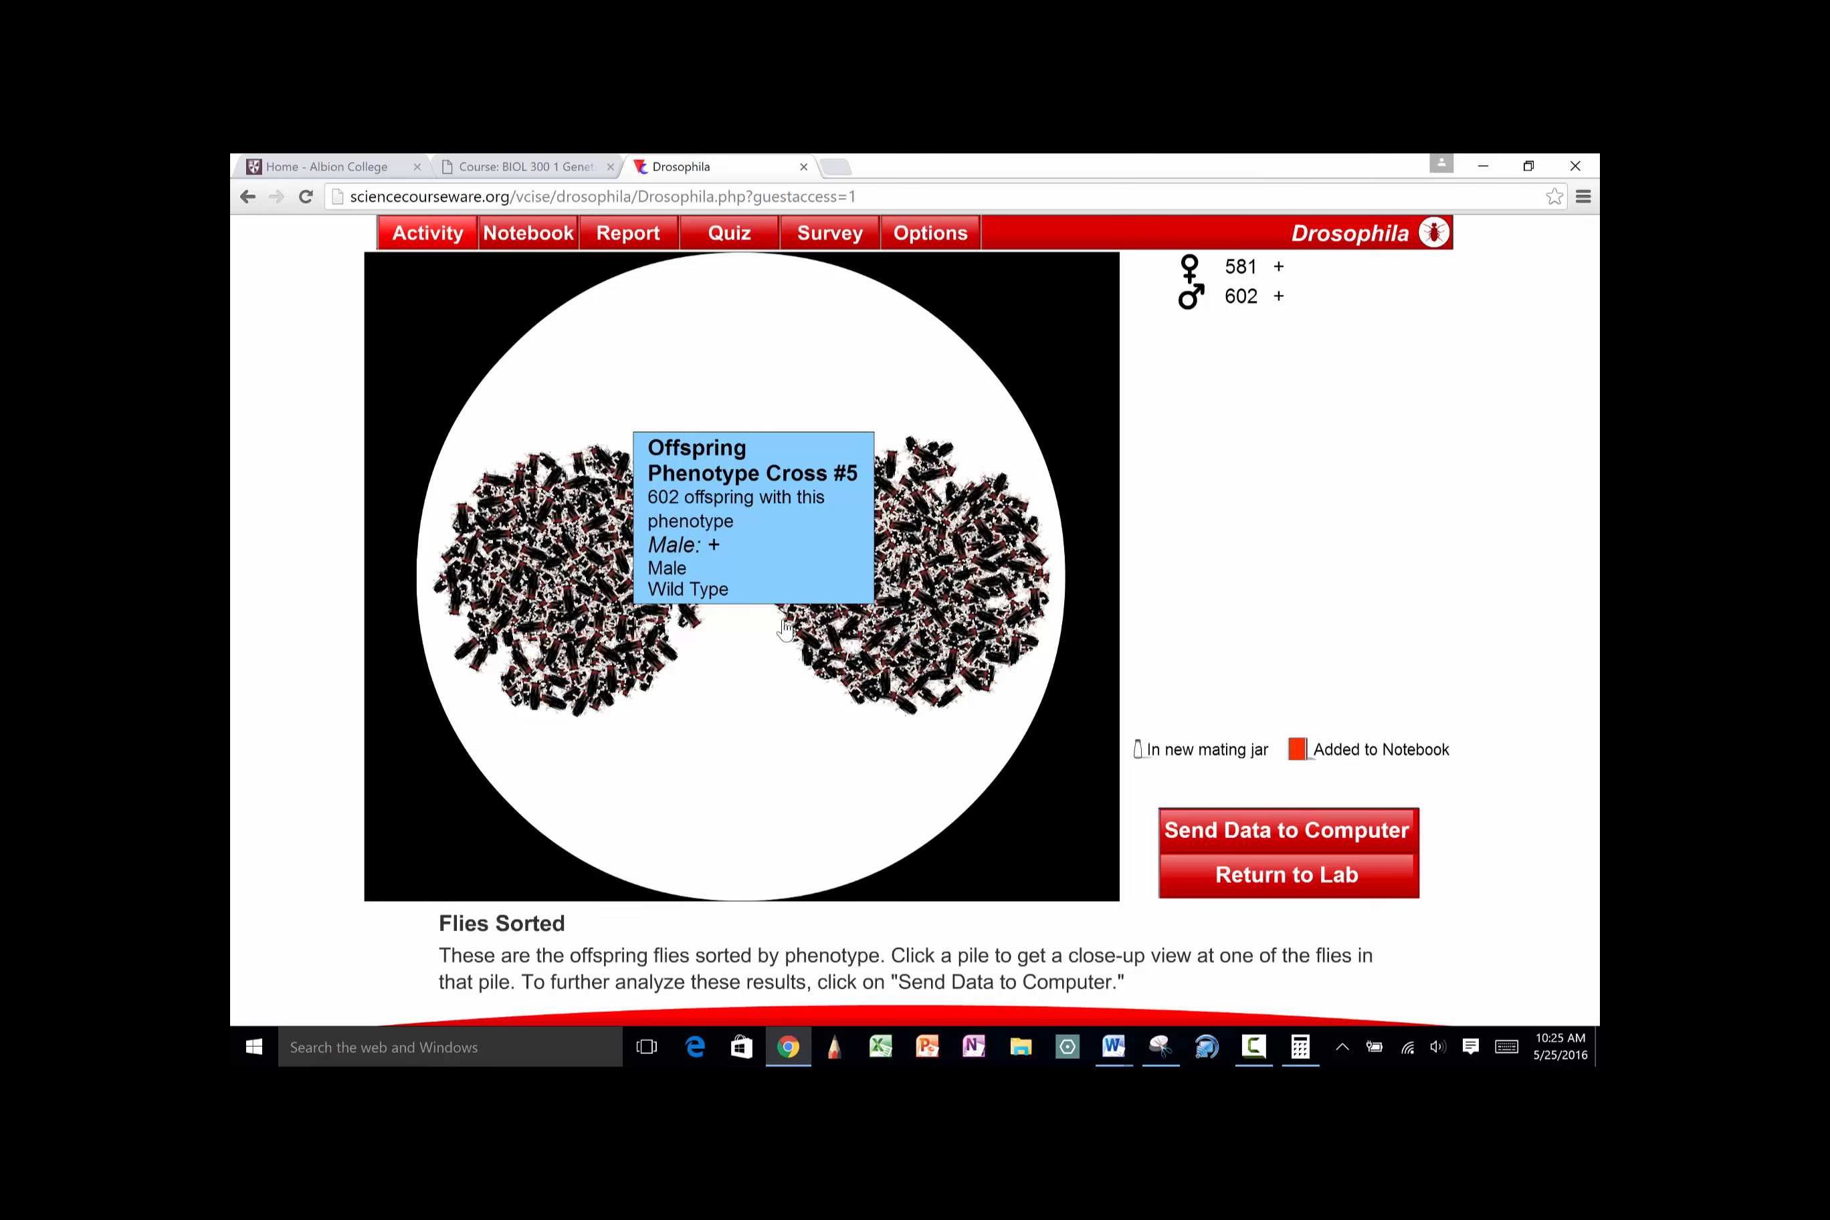
pyautogui.moveTo(589, 580)
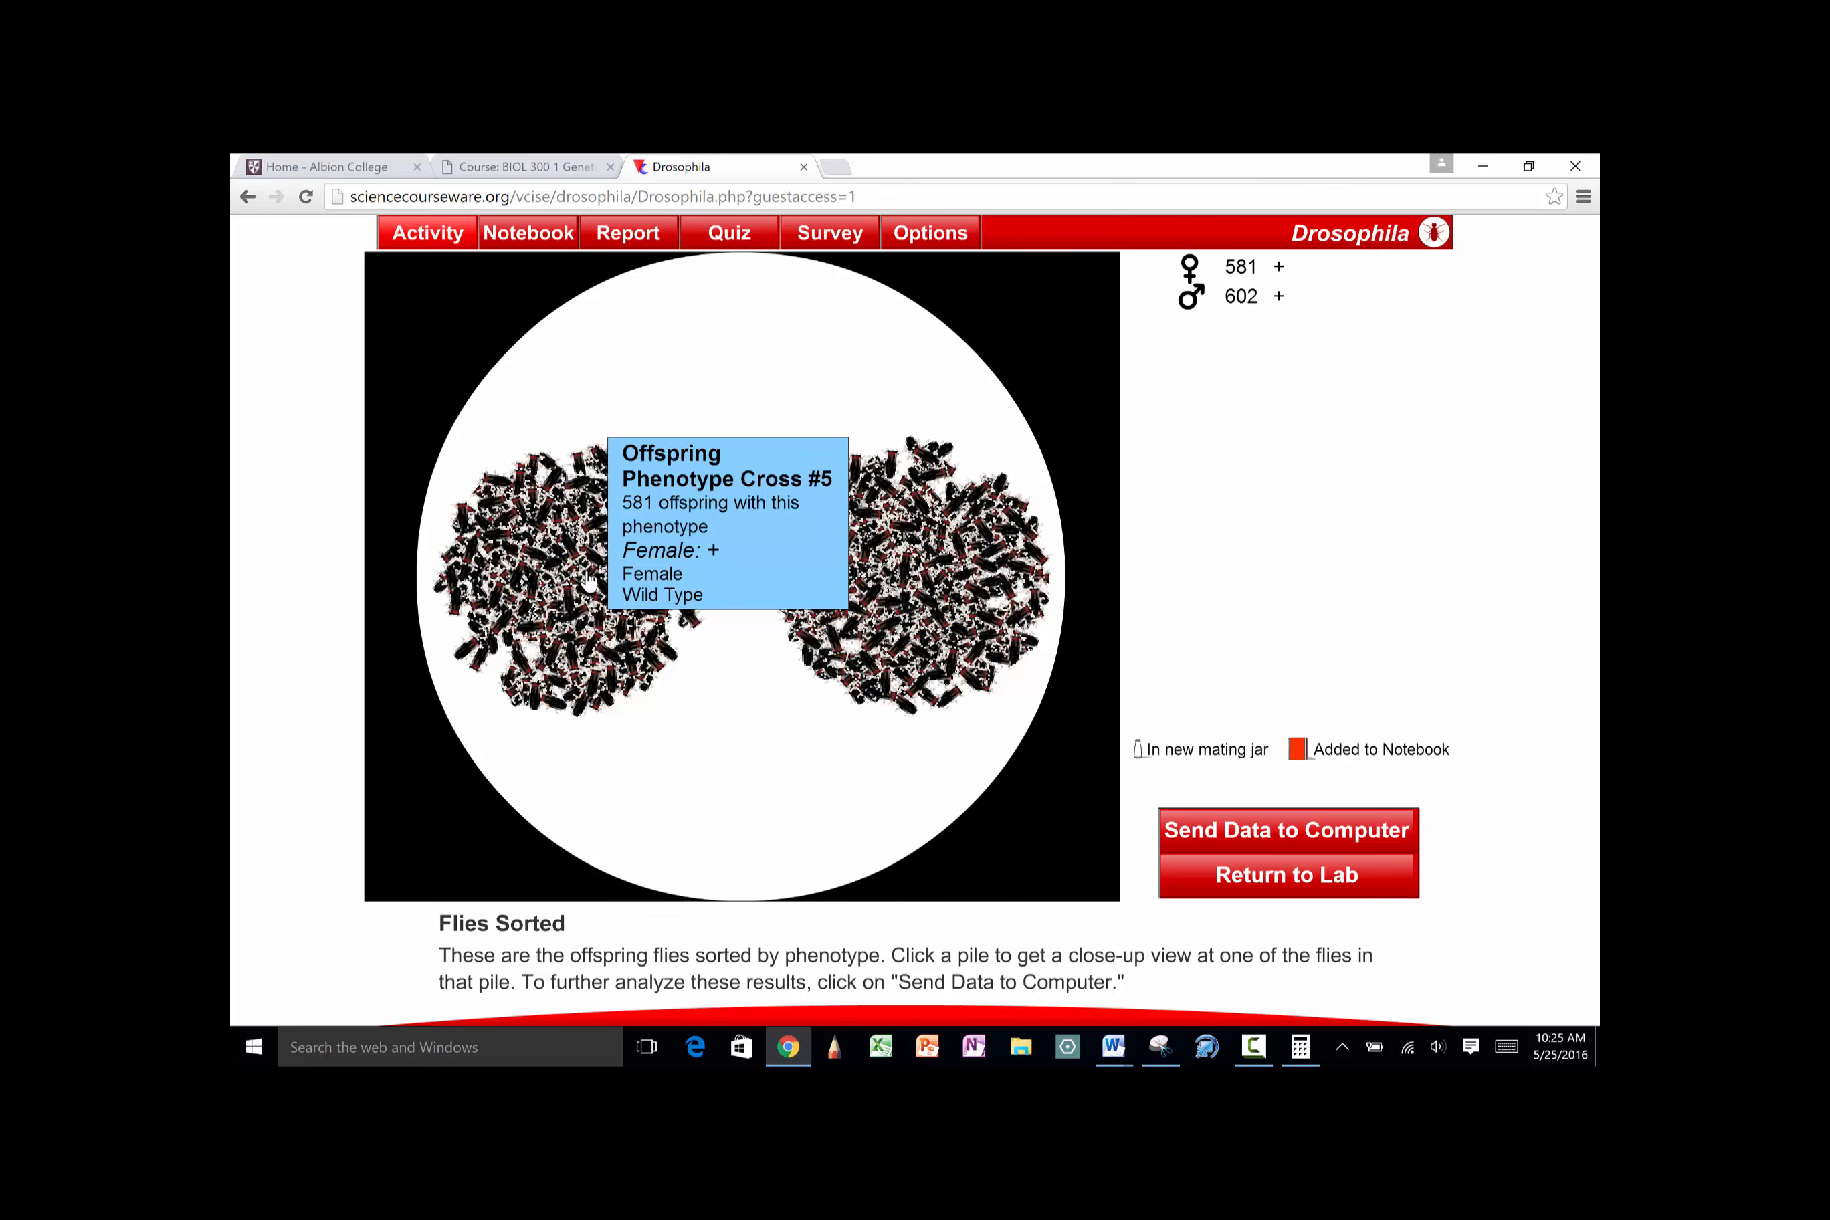
pyautogui.click(590, 581)
pyautogui.click(1199, 833)
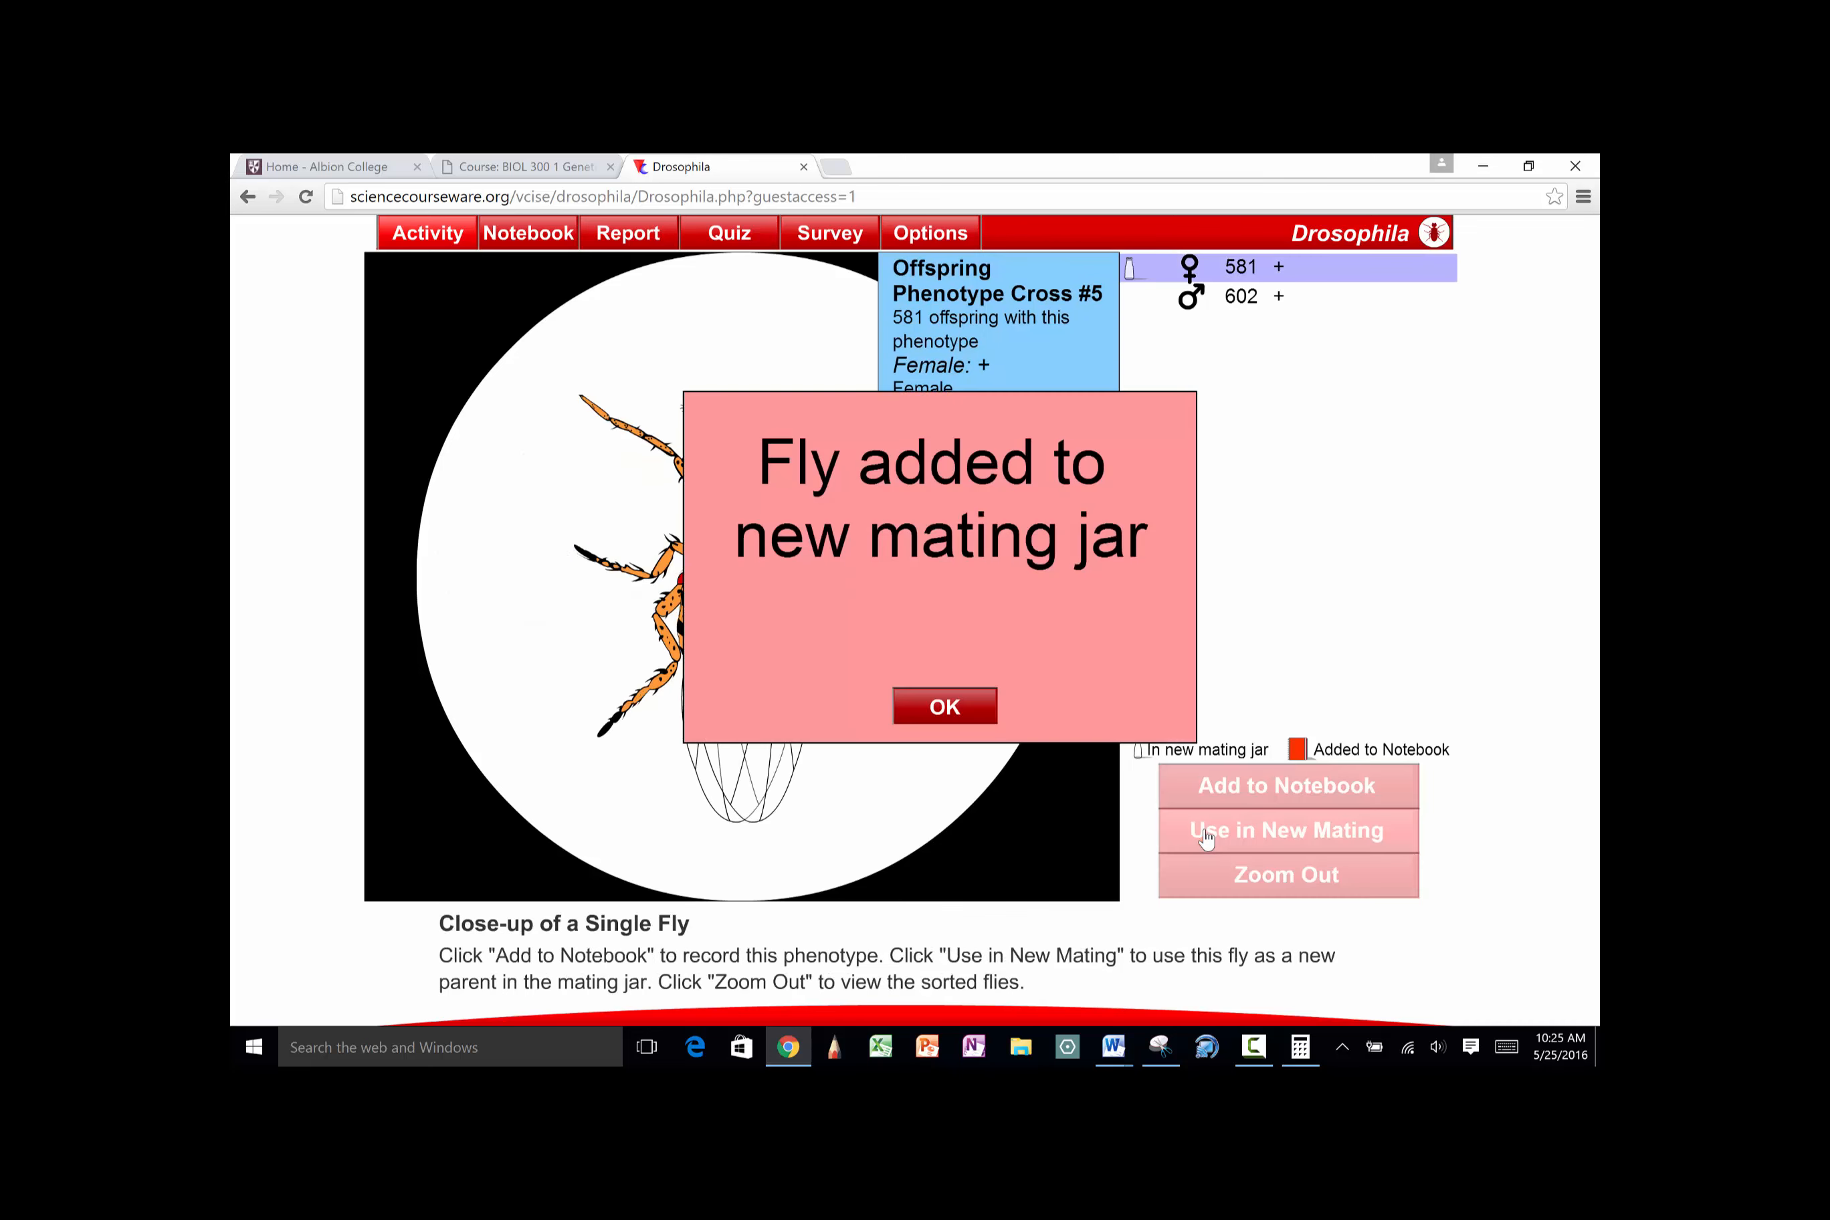
pyautogui.click(952, 706)
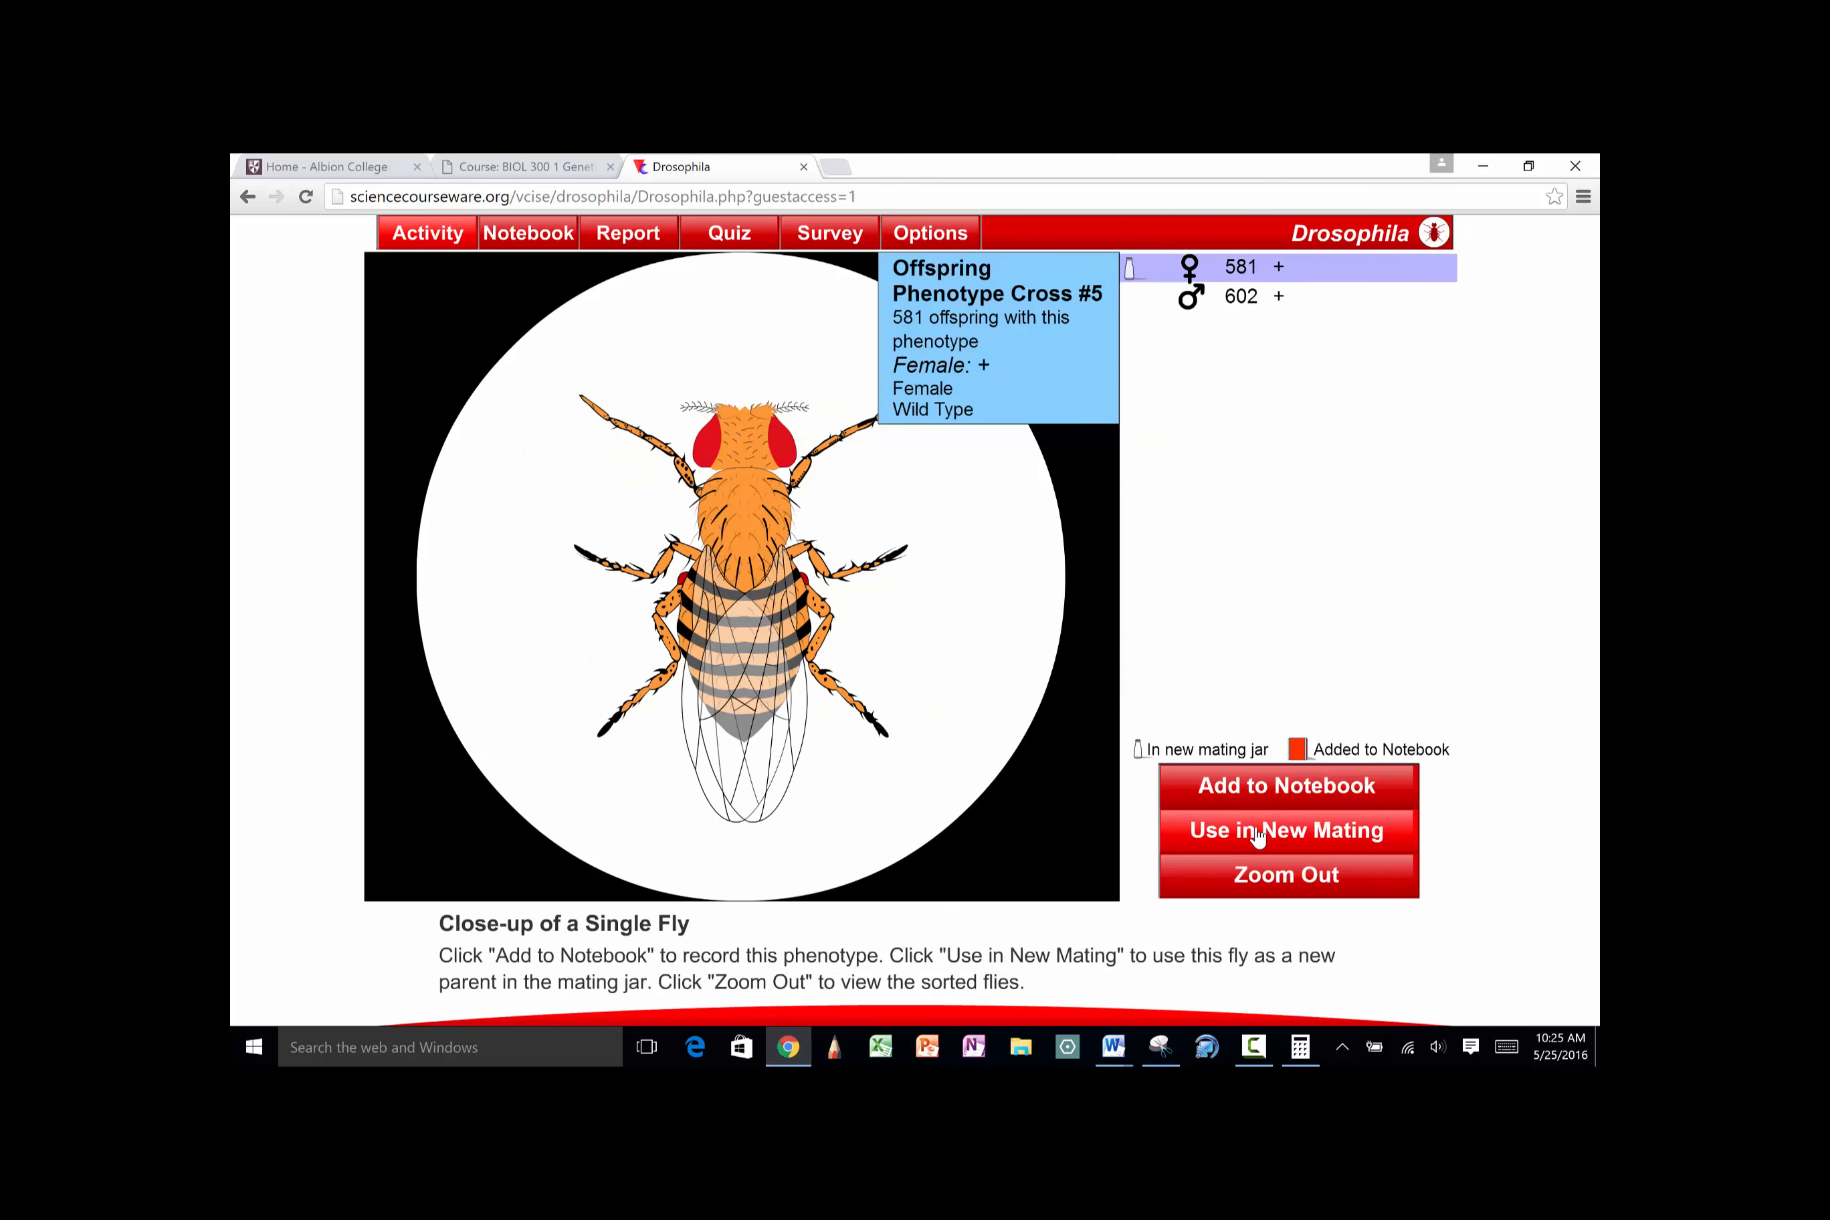
pyautogui.click(1265, 897)
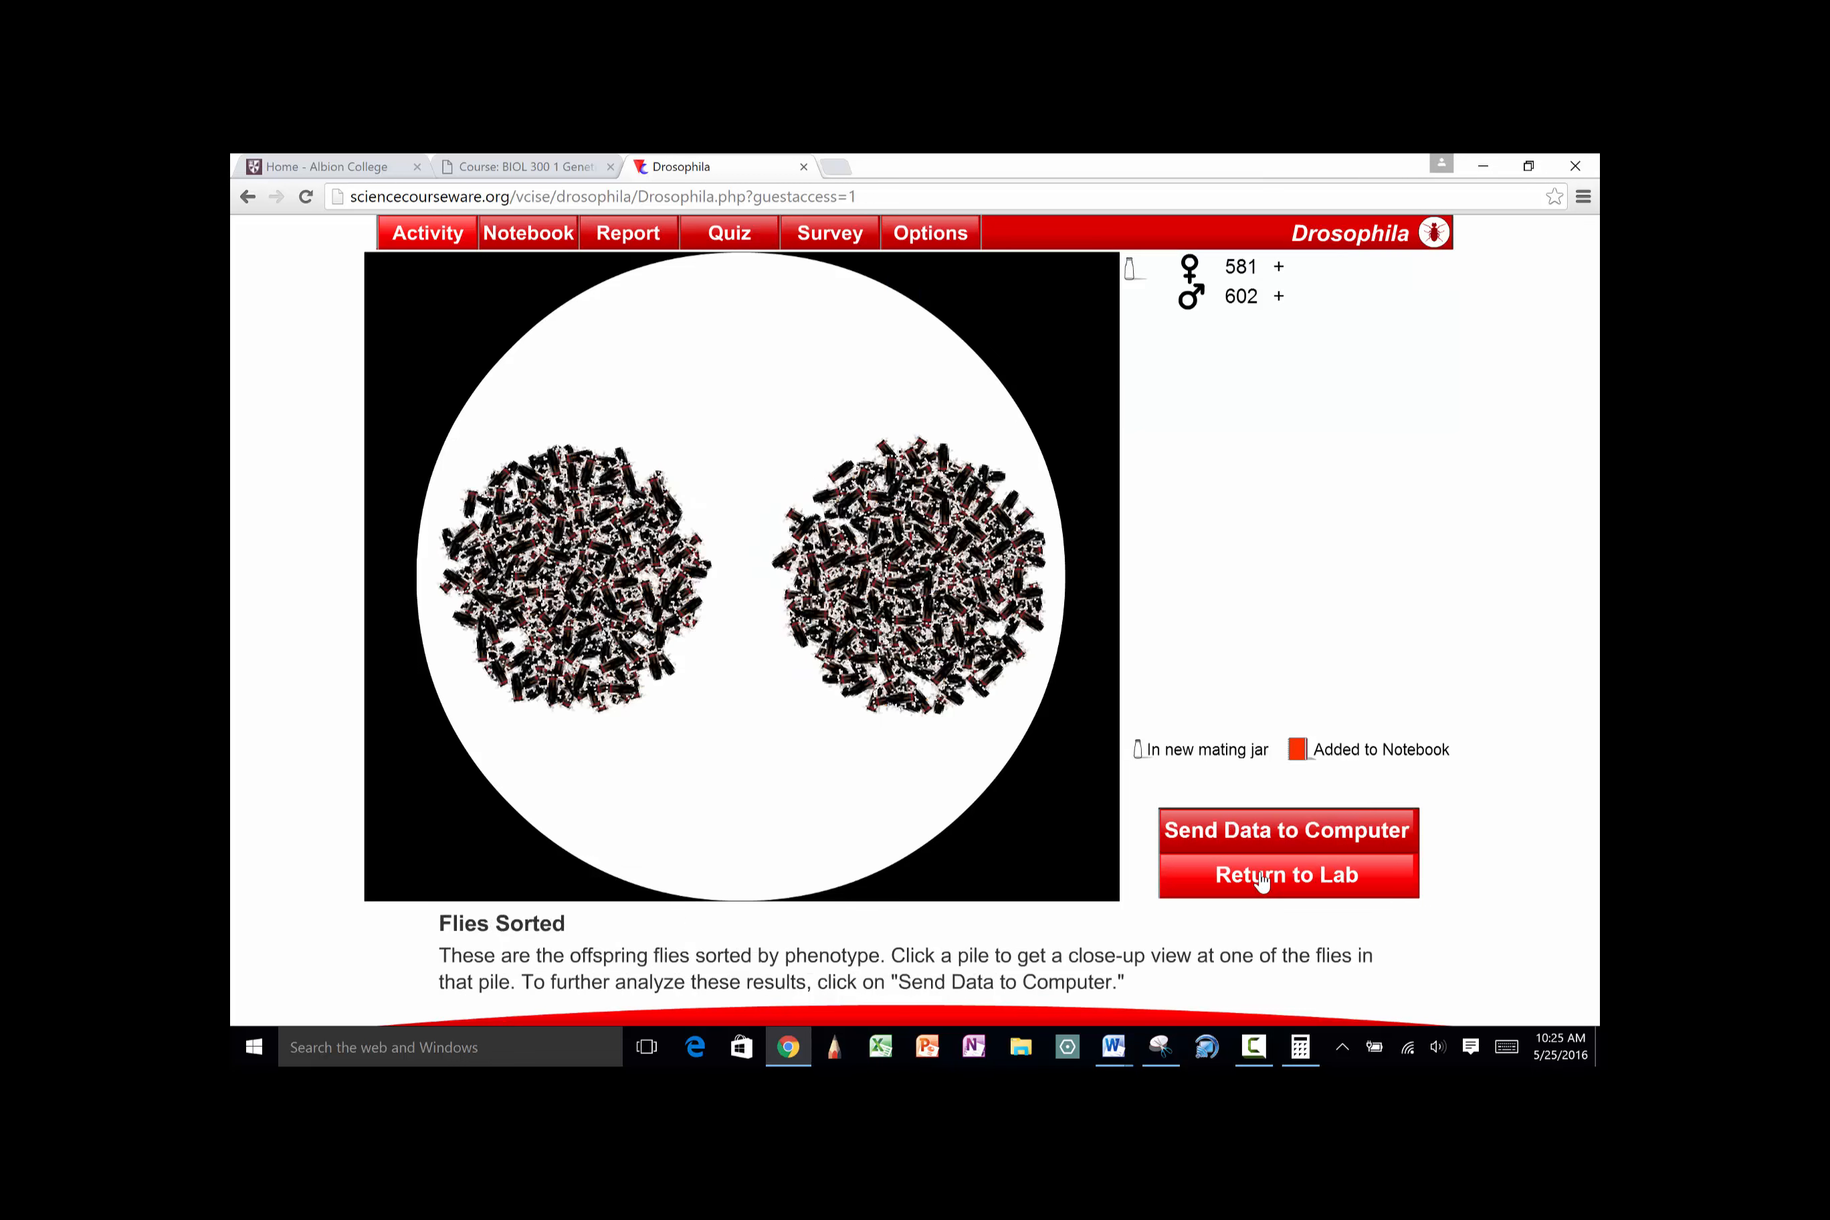
# Return to the lab and add the stored sepia-eyed, black-bodied male from the incubator to the mating jar as male parent
pyautogui.click(1262, 880)
pyautogui.click(965, 544)
pyautogui.moveTo(915, 417)
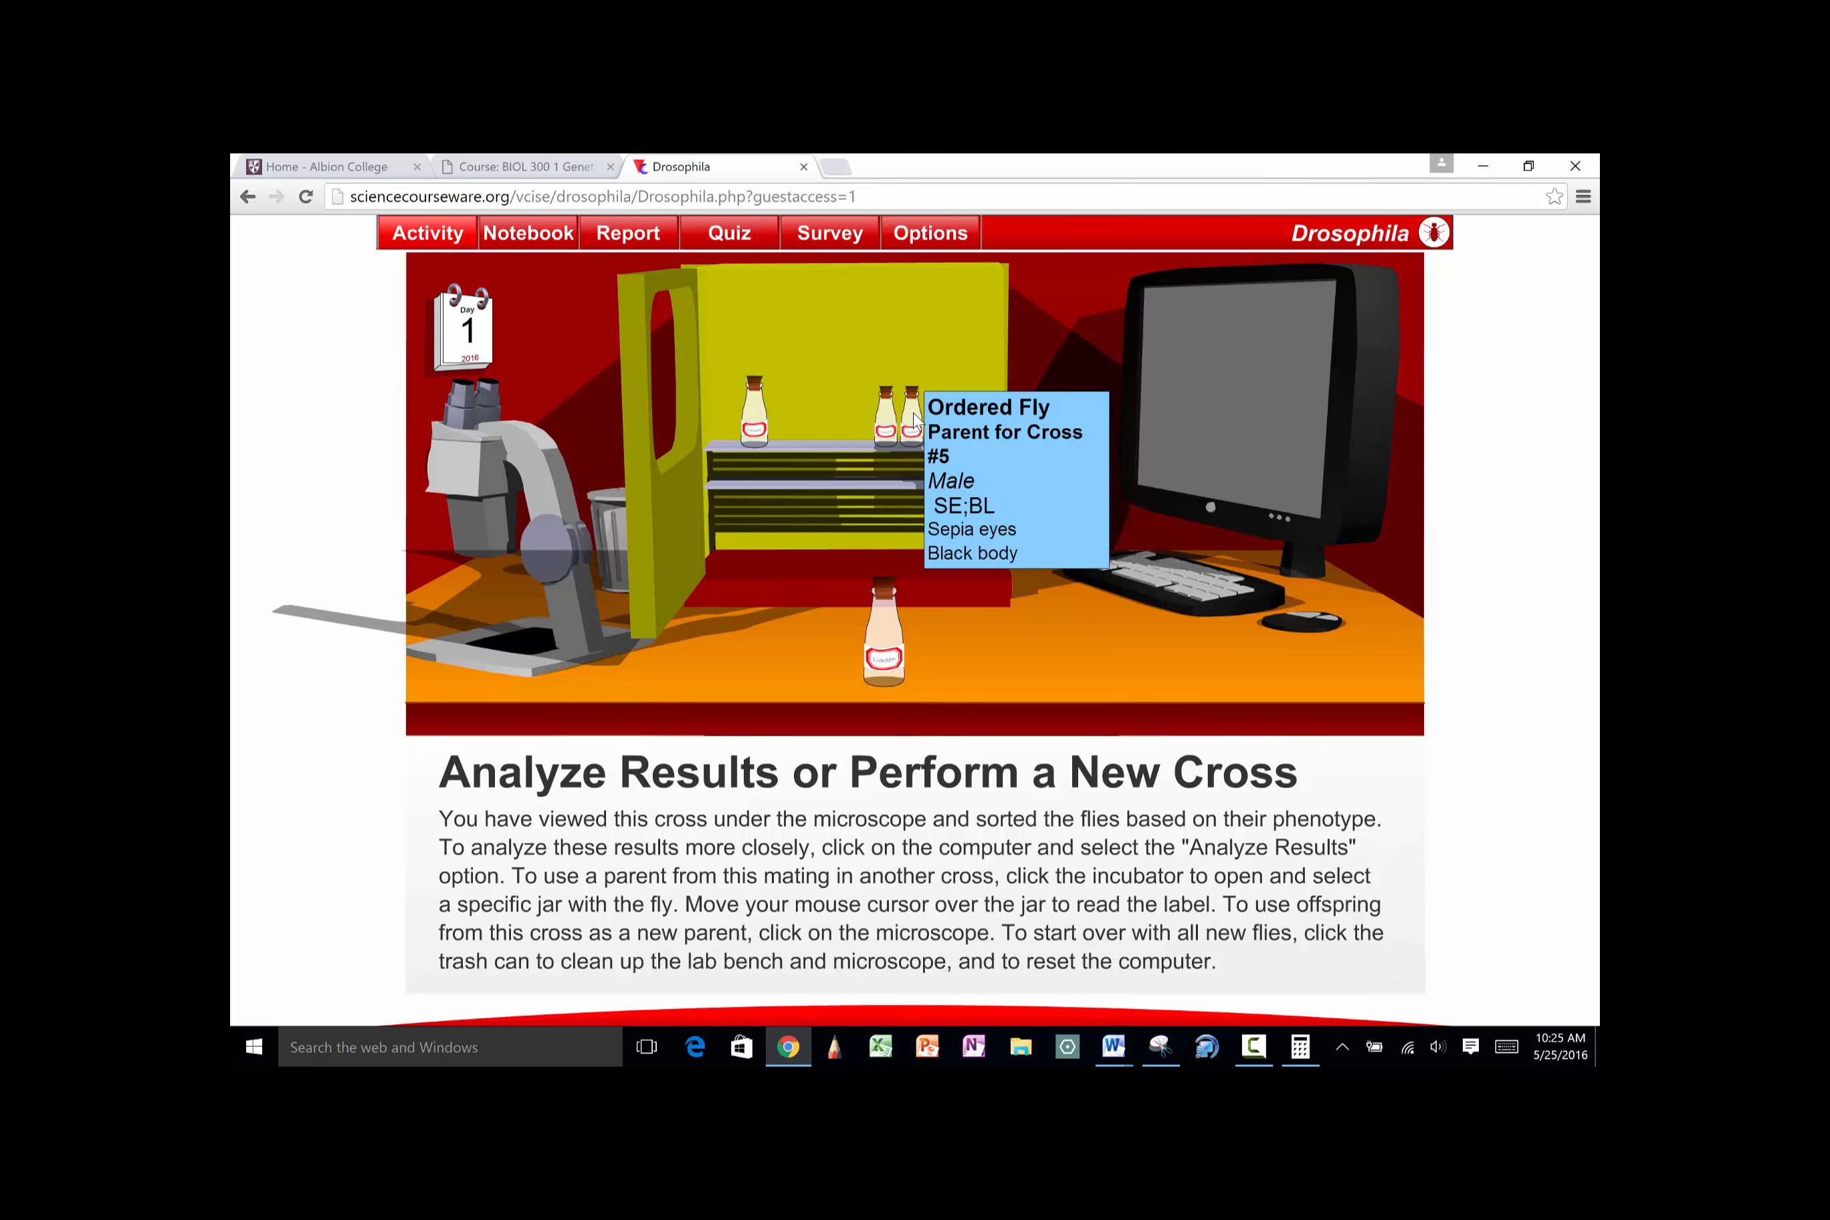
pyautogui.click(915, 417)
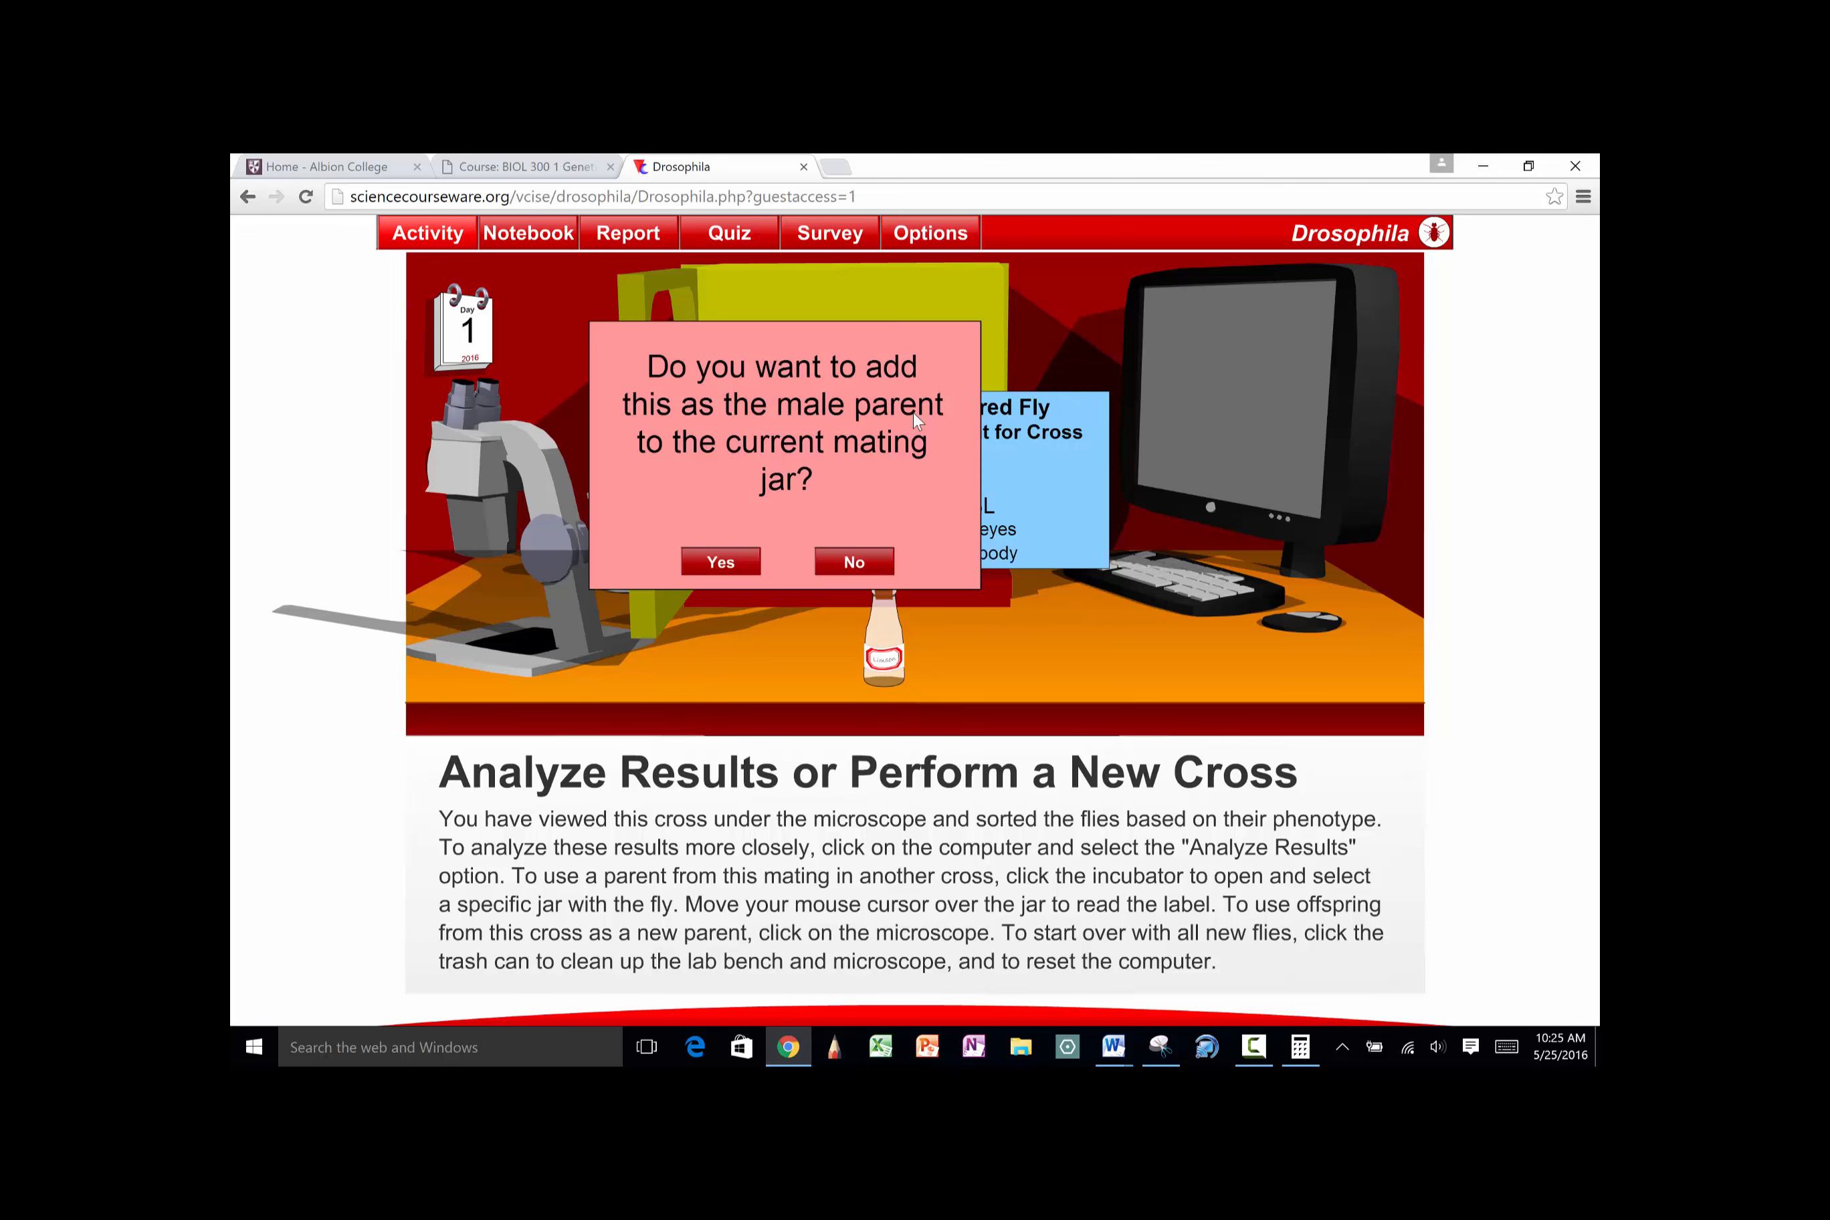
pyautogui.click(744, 564)
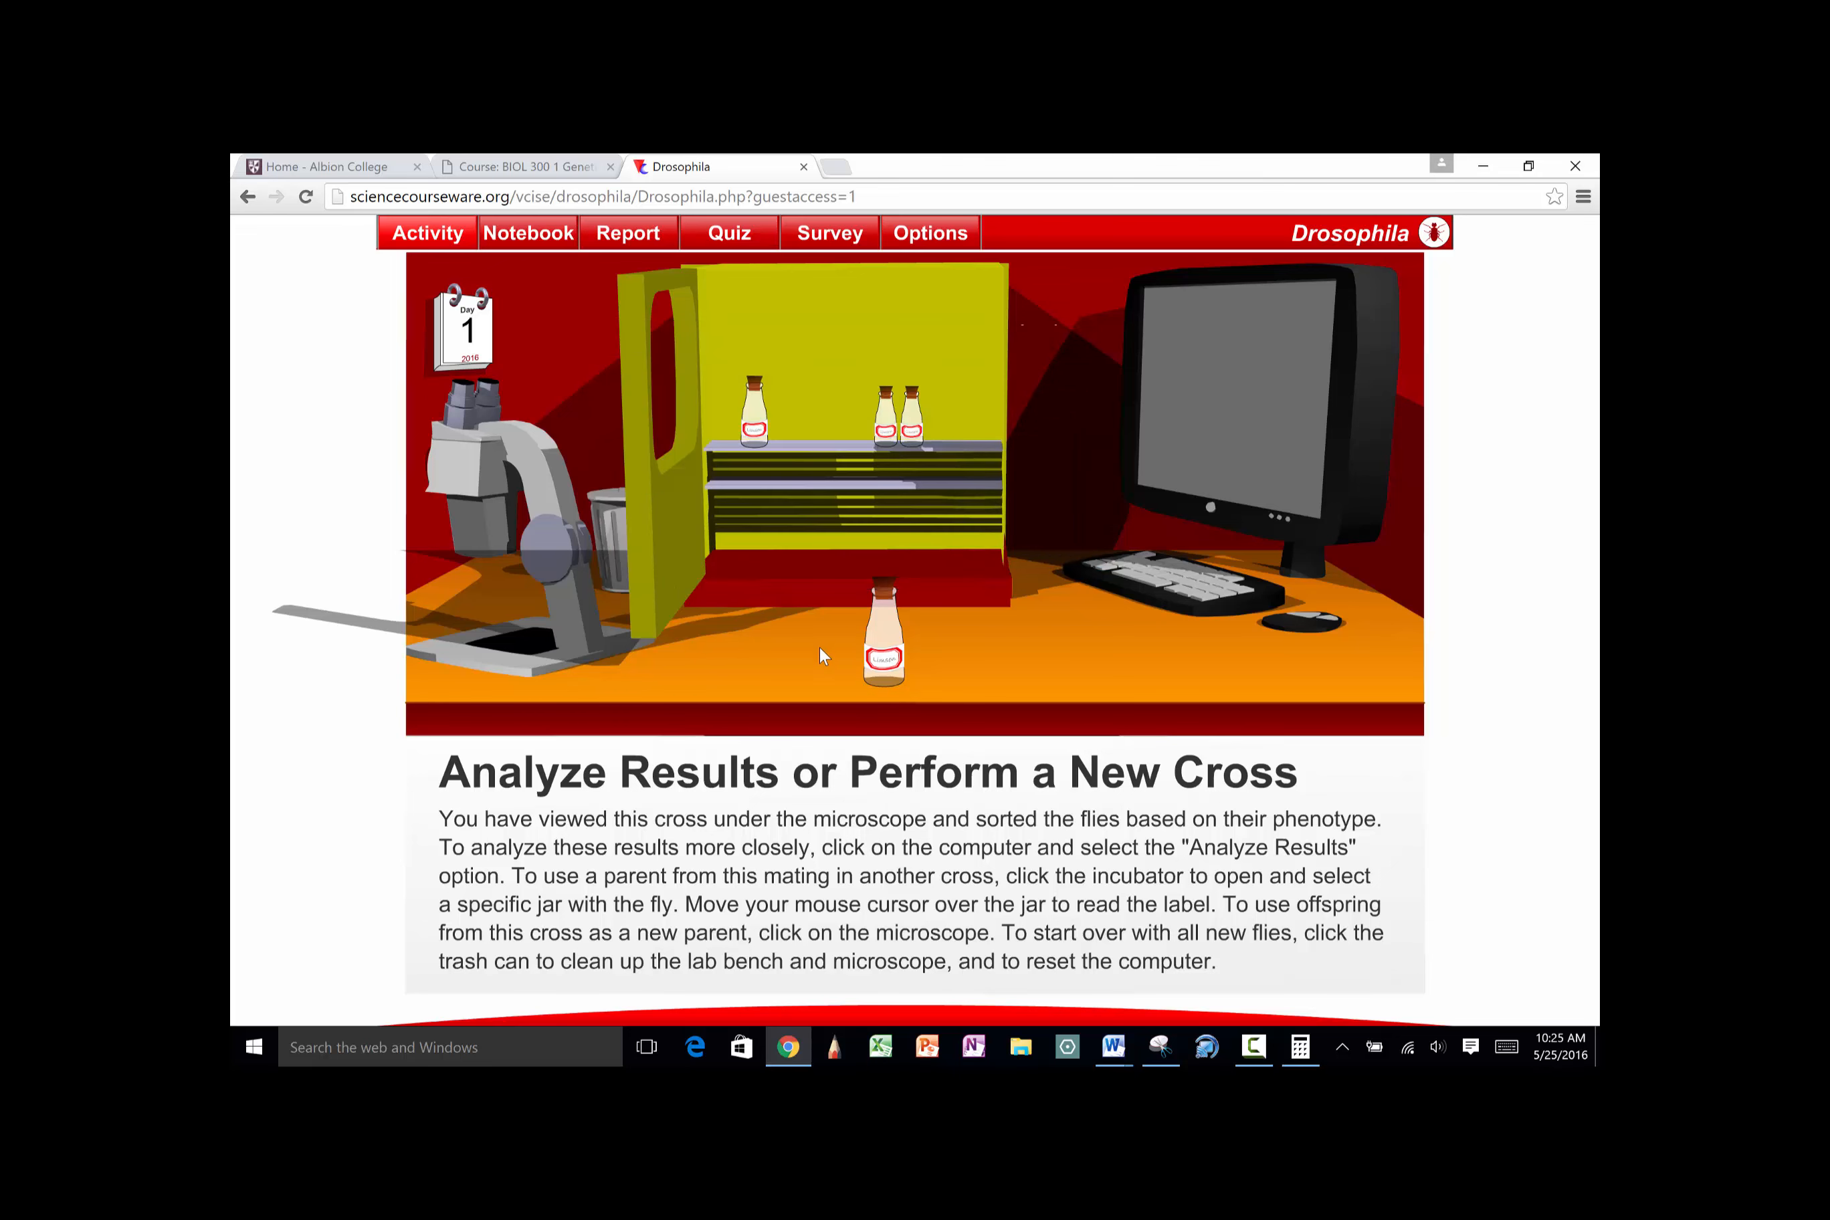
pyautogui.moveTo(880, 672)
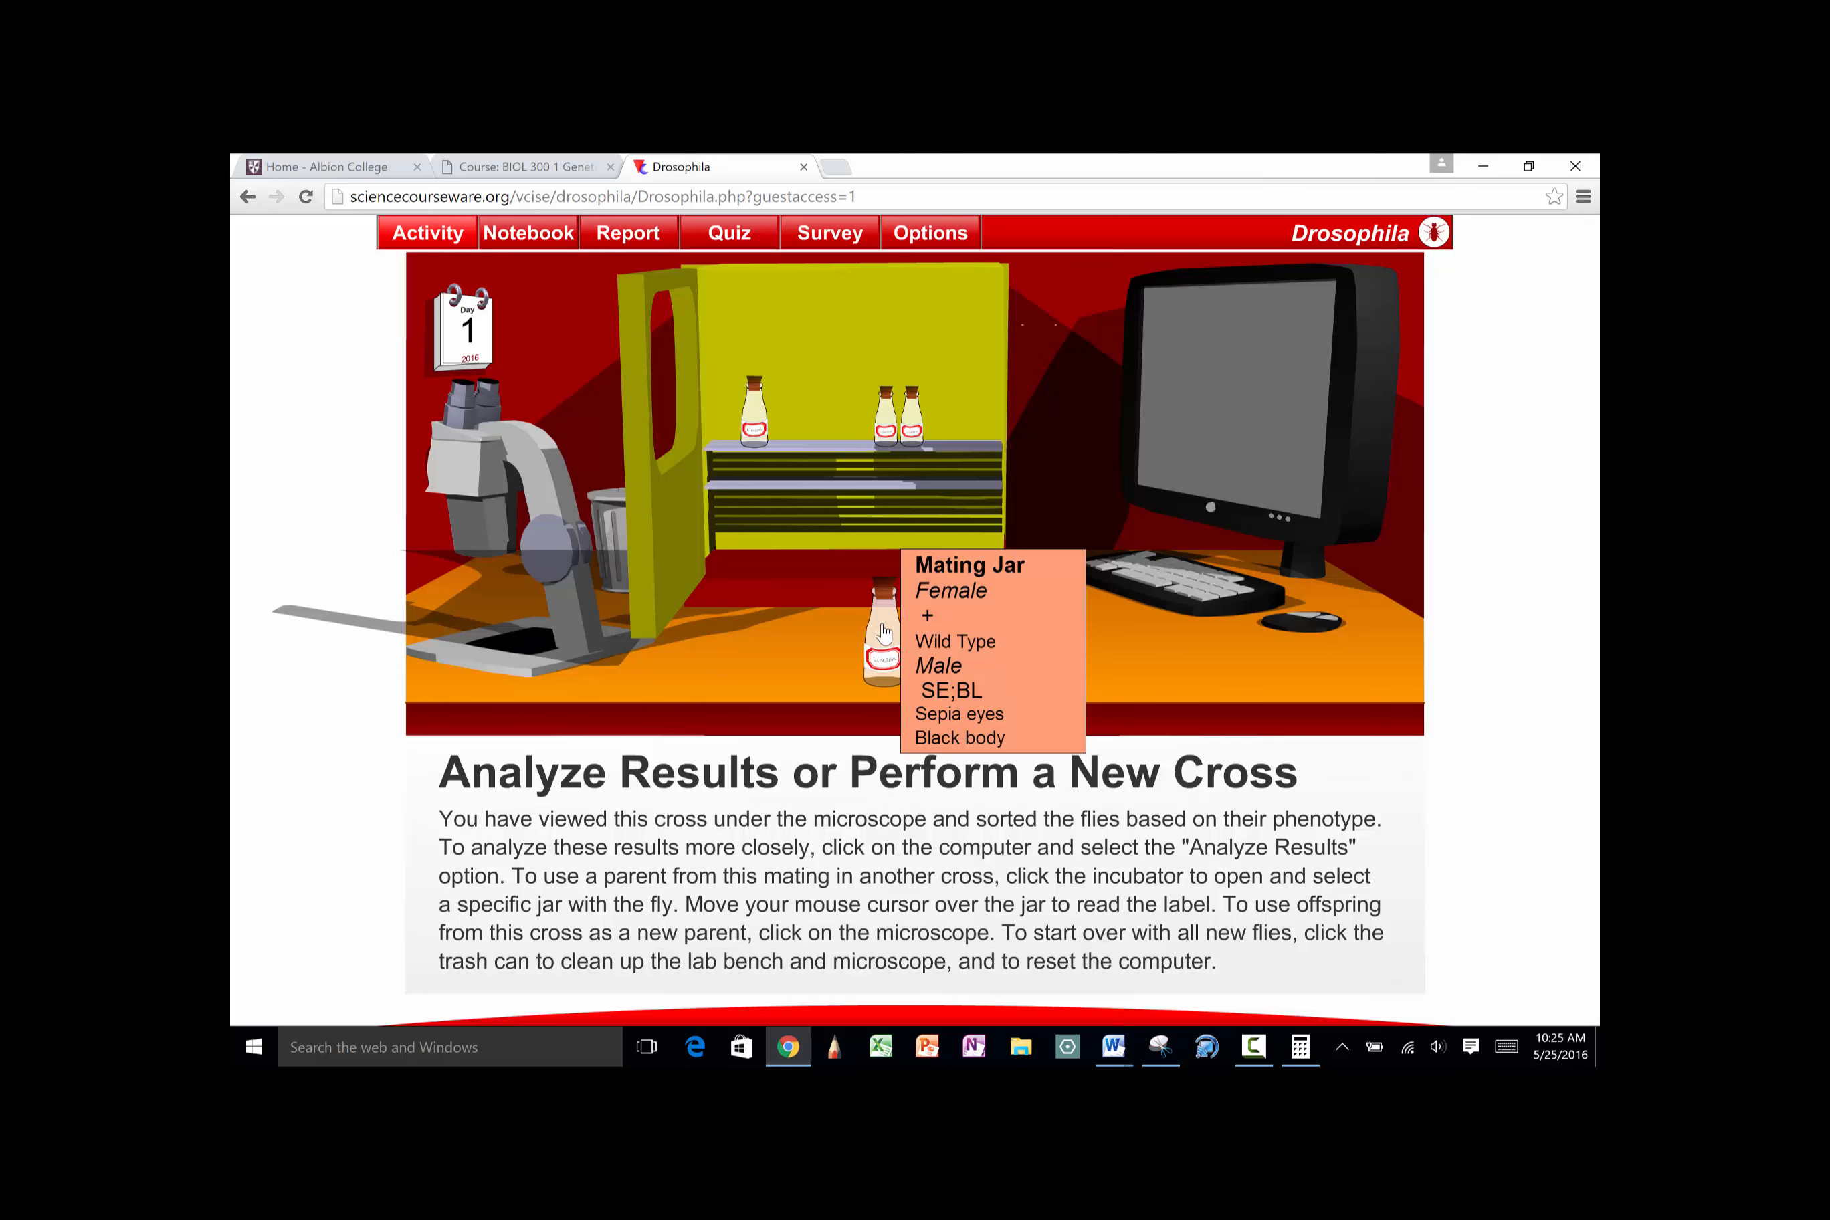
# Mate the wild type female with the sepia-eyed, black-bodied male and sort the Cross #6 offspring by phenotype under the microscope
pyautogui.click(883, 634)
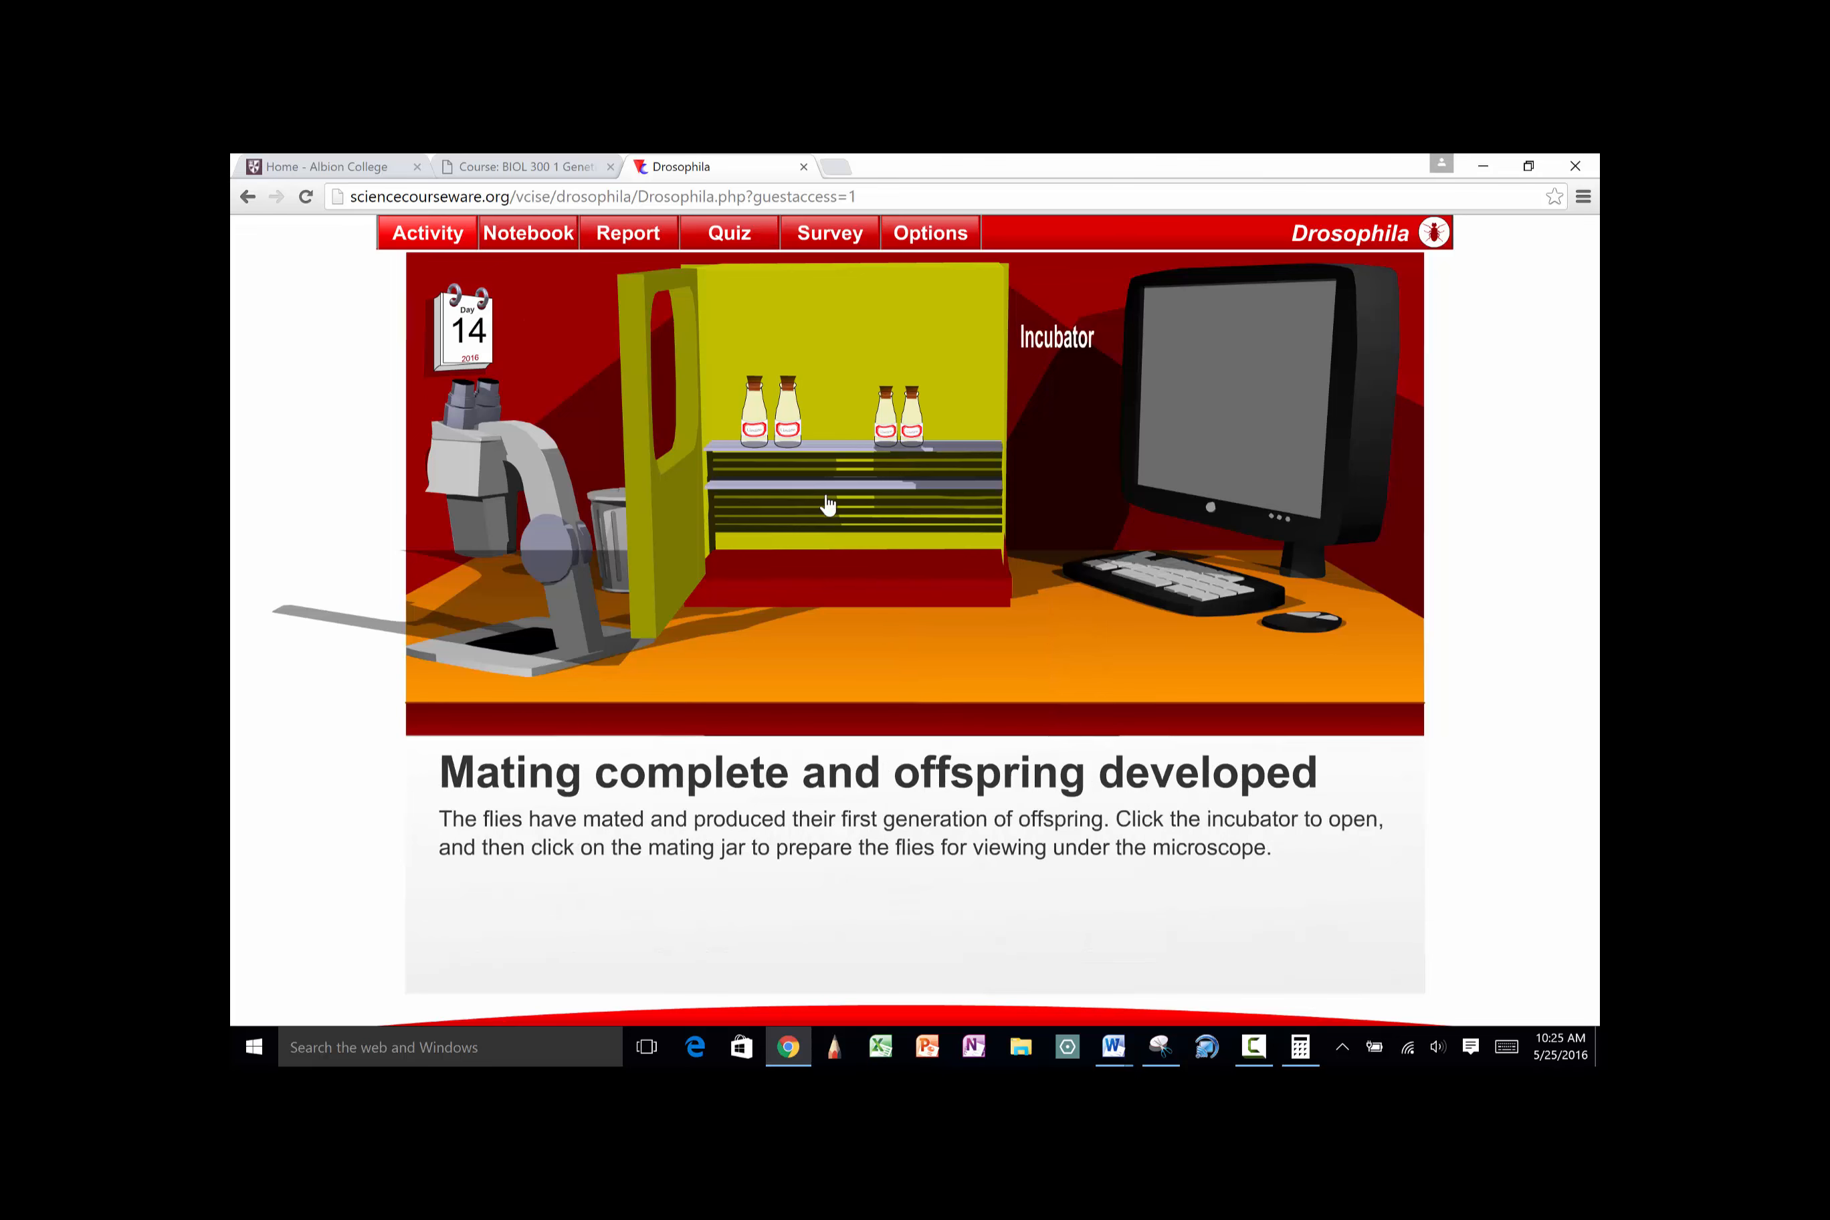
pyautogui.moveTo(788, 430)
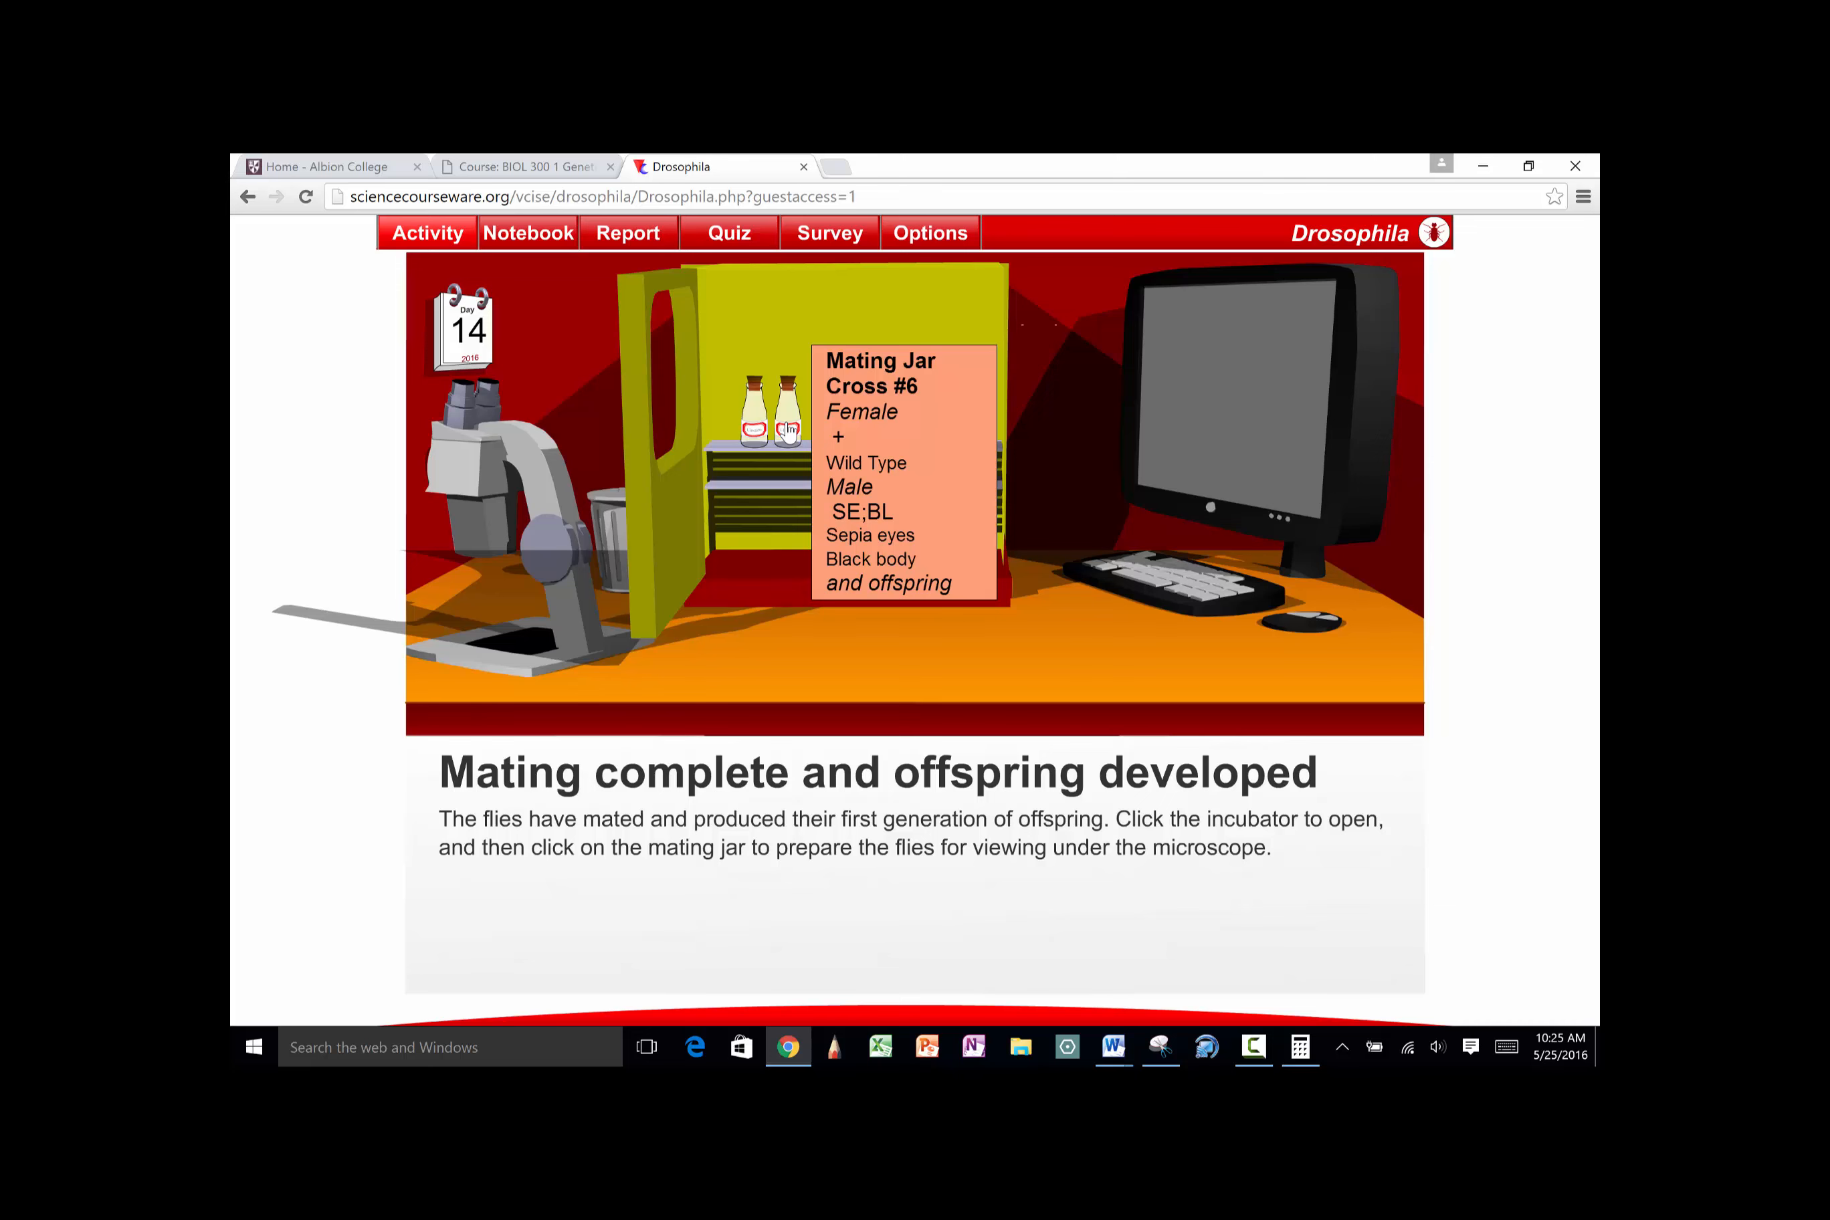
pyautogui.click(787, 431)
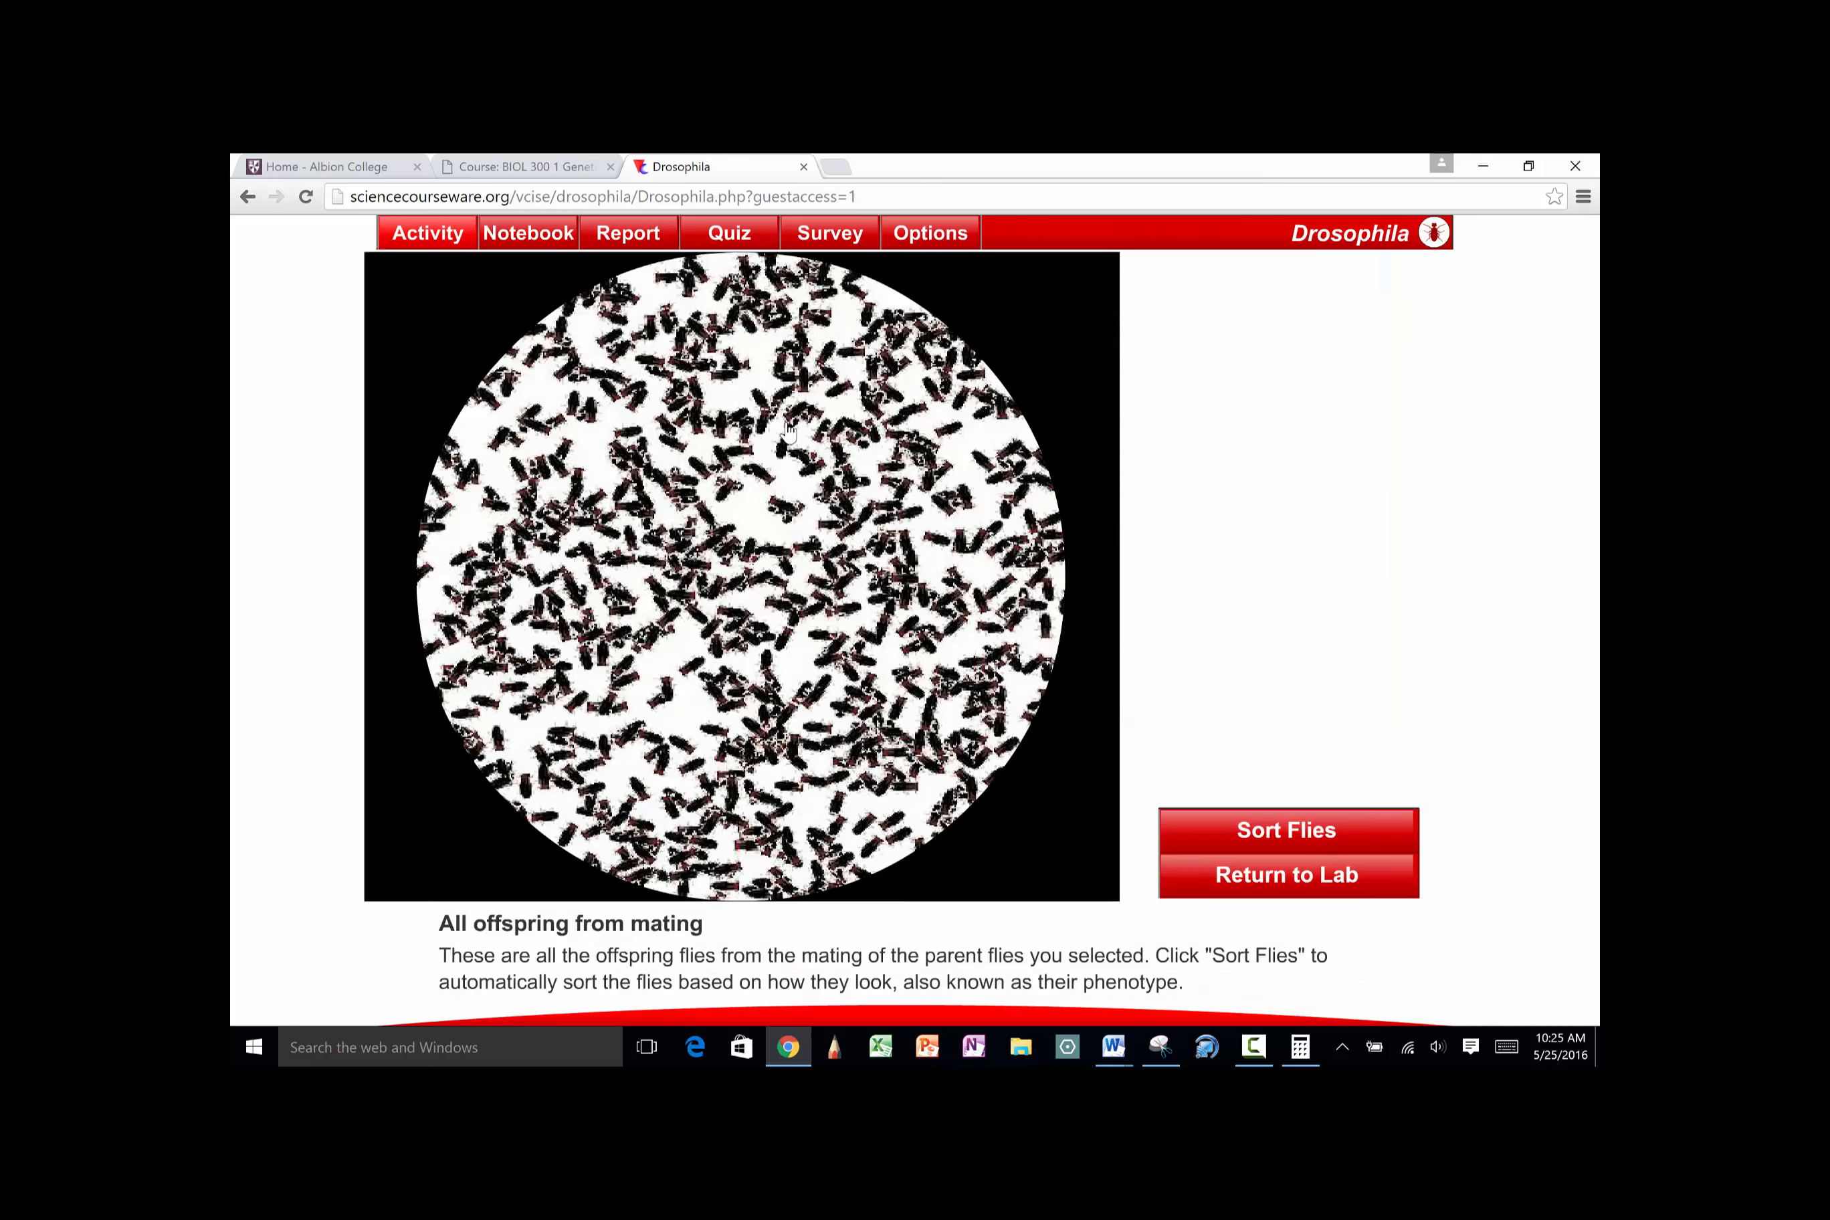
pyautogui.click(1254, 830)
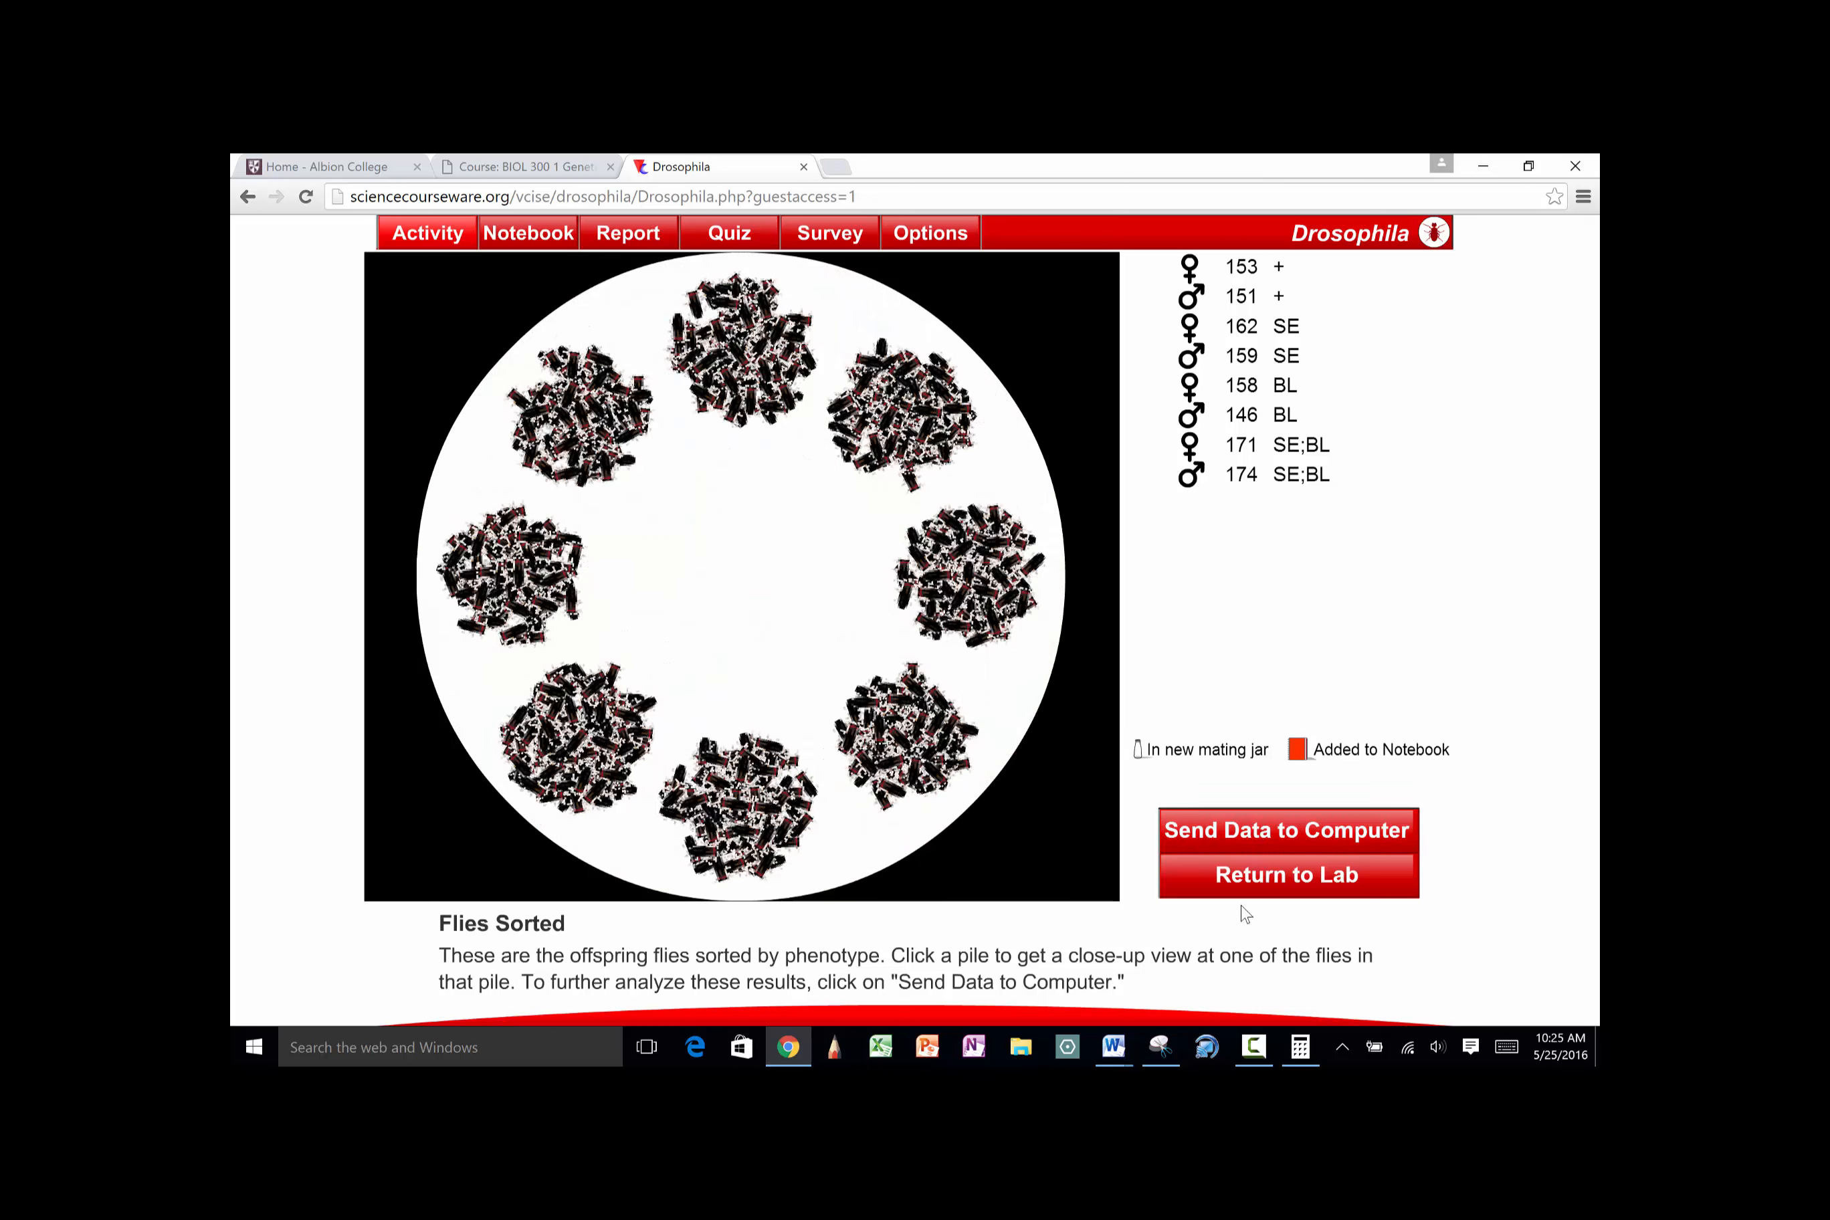
# Send the sorted Cross #6 data to the computer and open its results analysis with sex ignored
pyautogui.click(1258, 836)
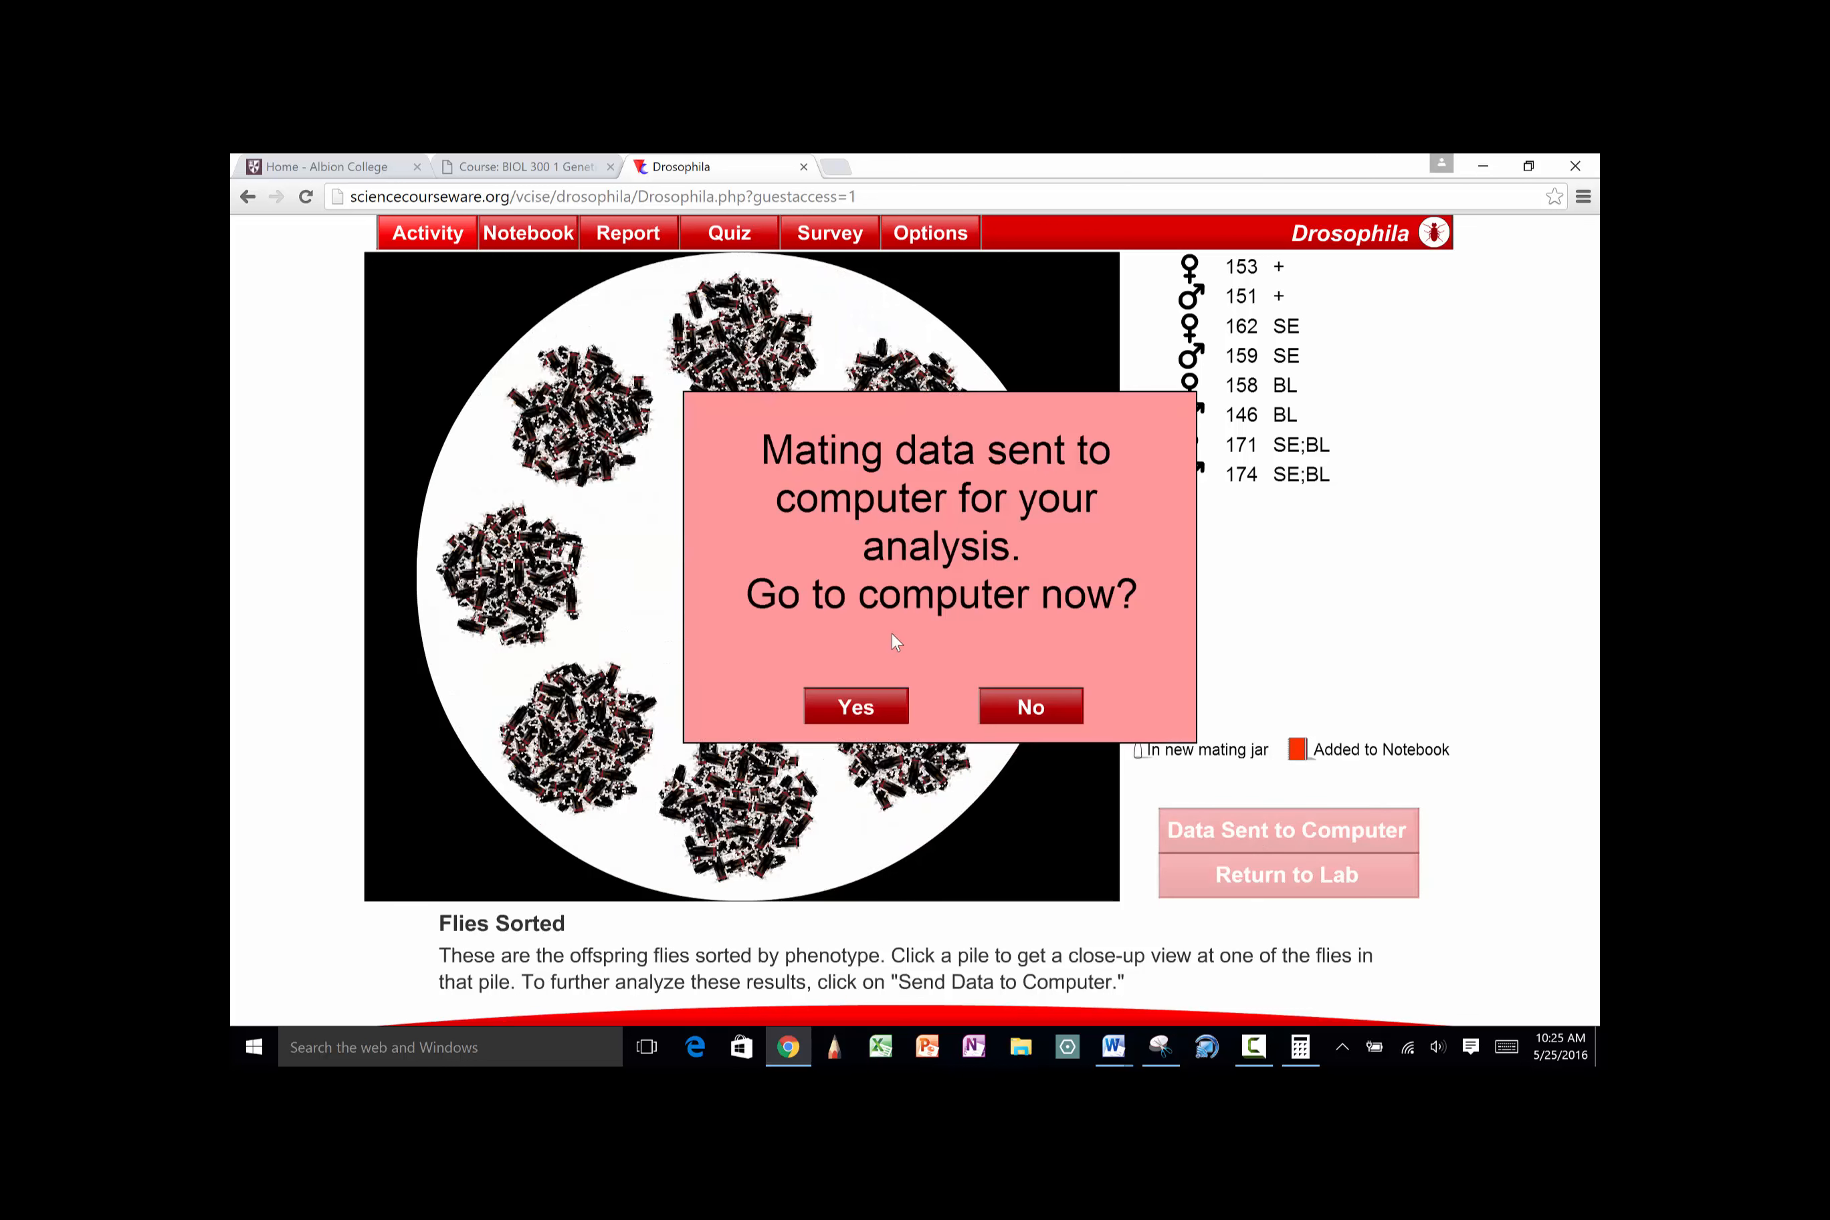
pyautogui.click(870, 702)
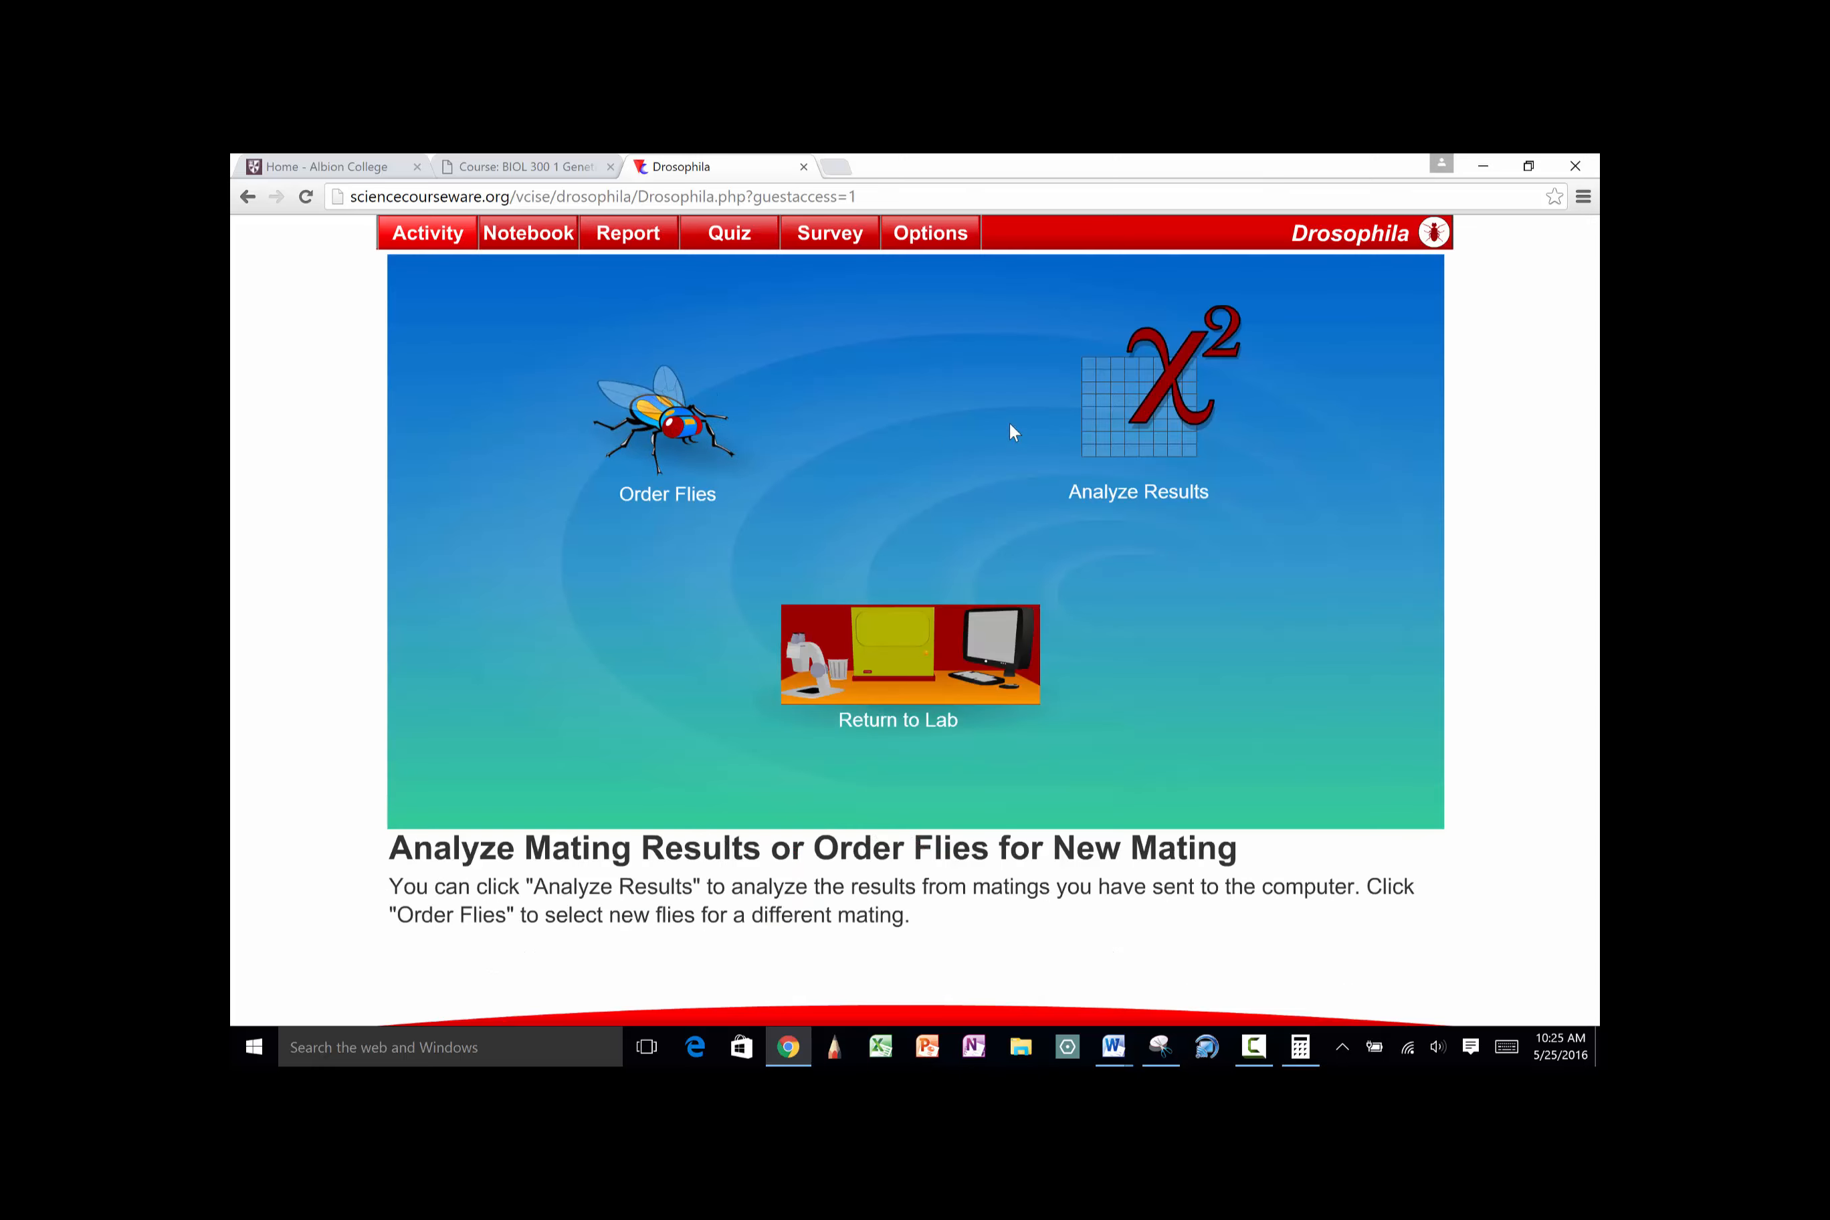
pyautogui.click(1119, 406)
pyautogui.click(400, 279)
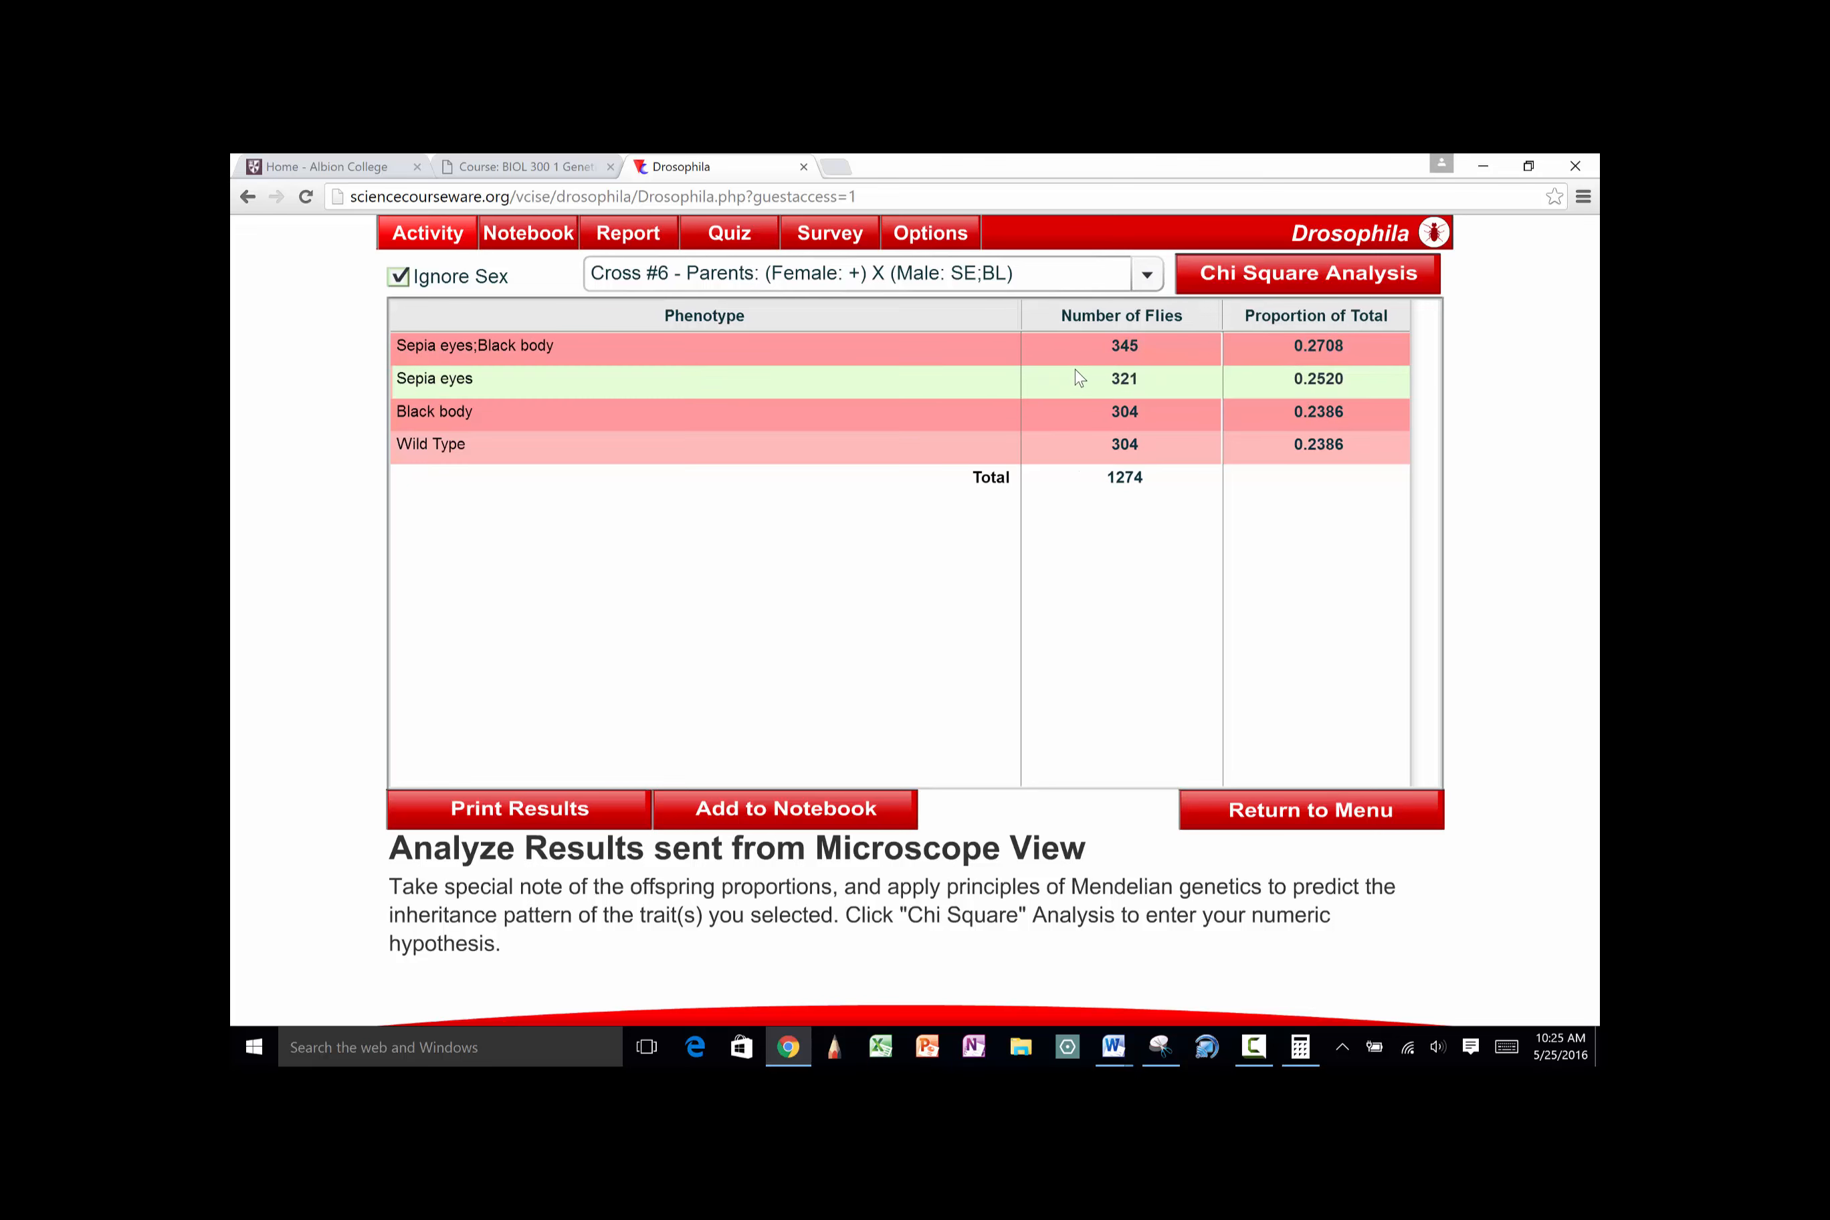
# Run a chi-square test on Cross #6 with a 1:1:1:1 hypothesis for the four phenotypes
pyautogui.click(1341, 285)
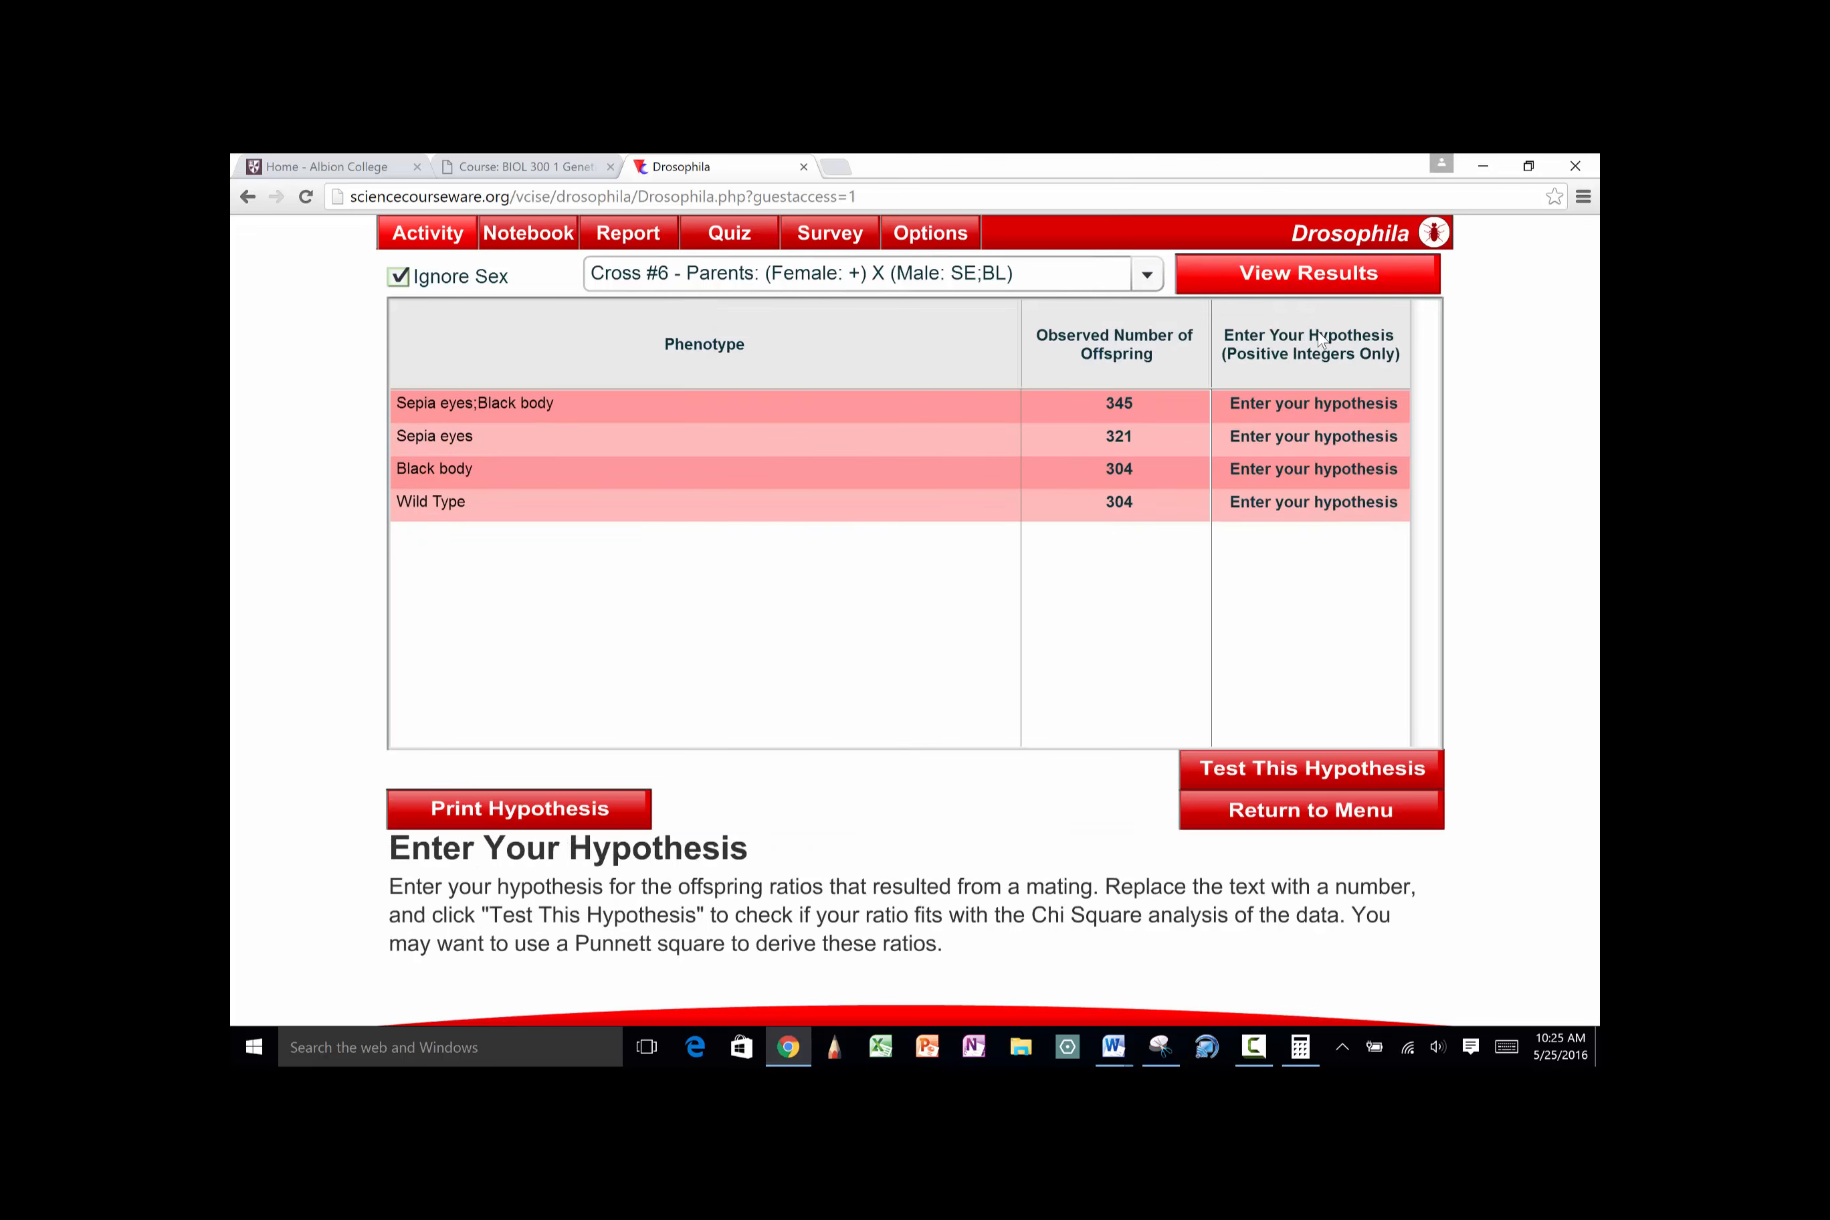
pyautogui.click(1232, 404)
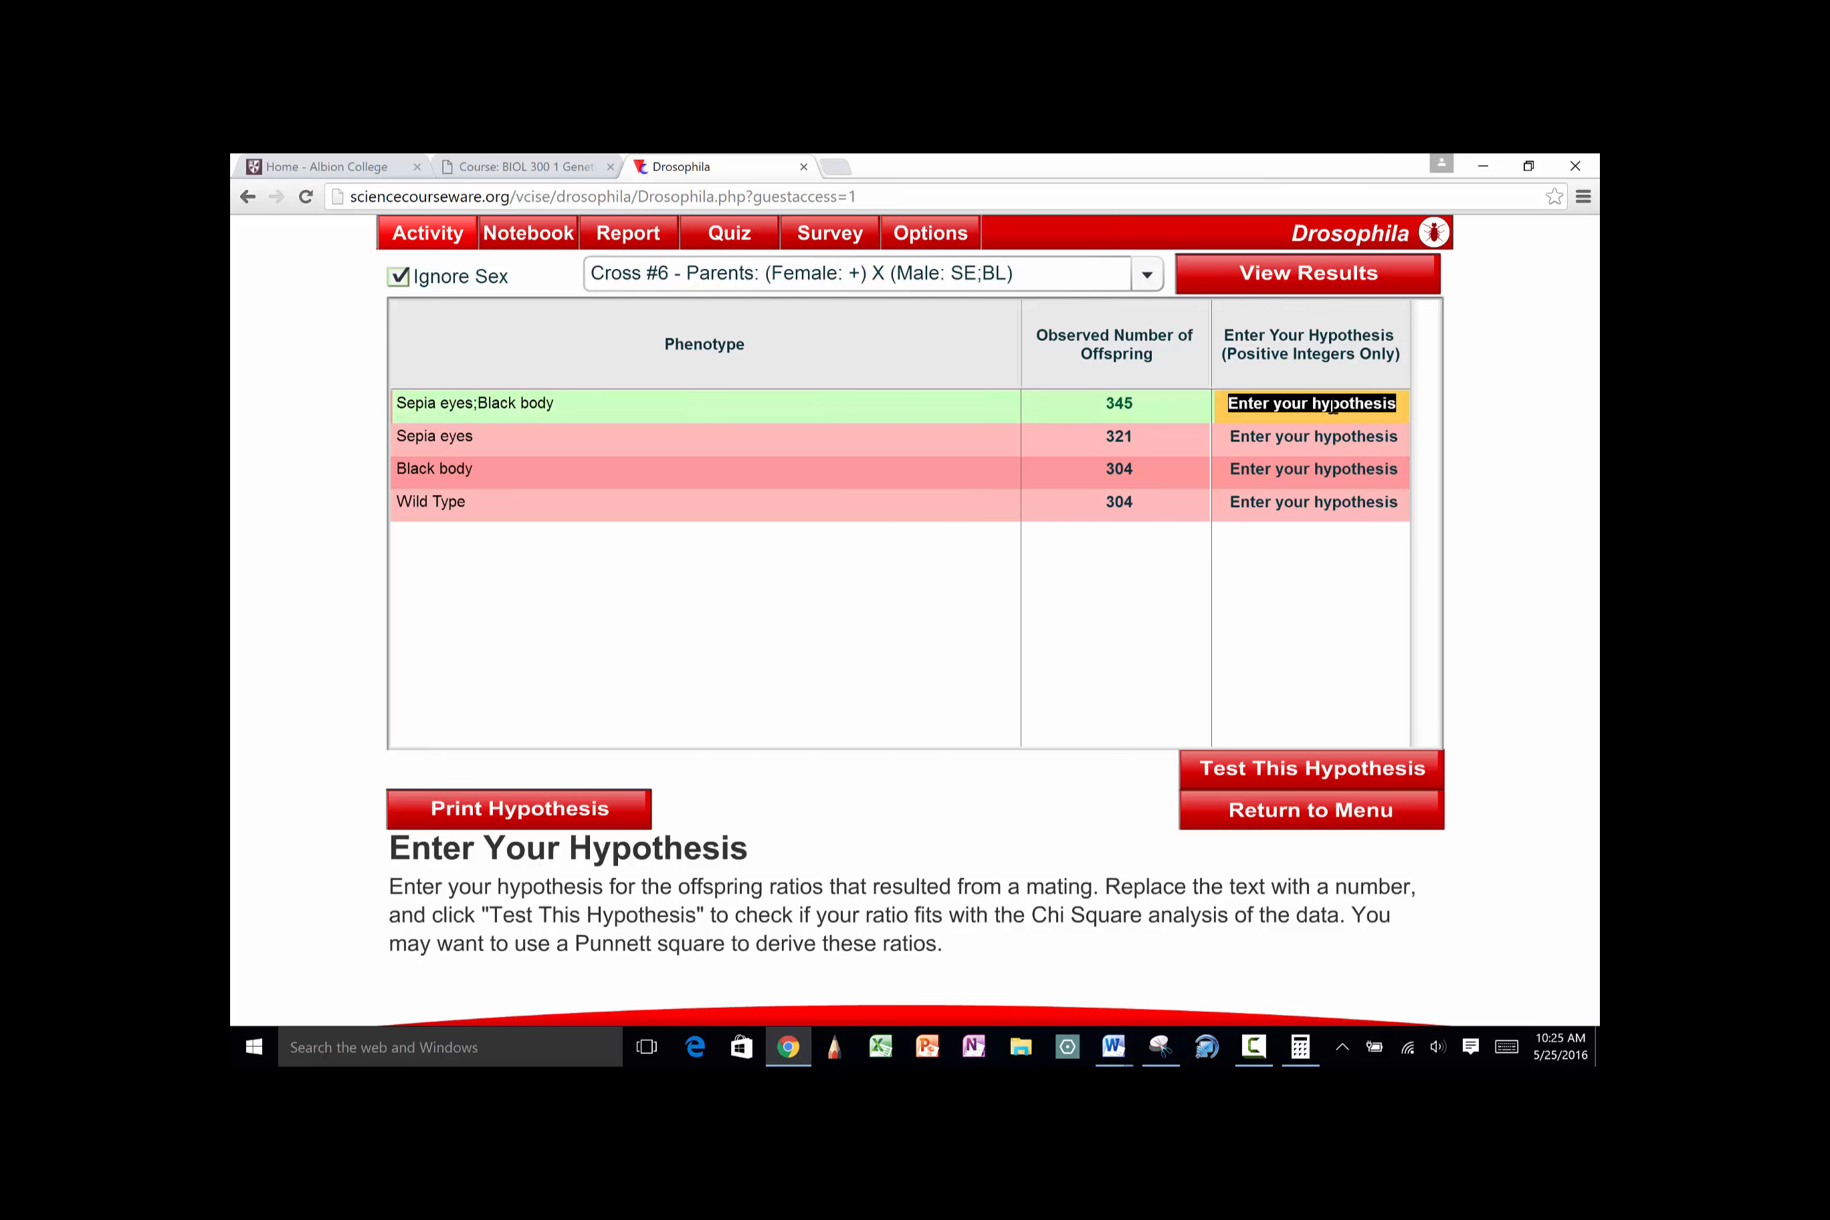
pyautogui.write('1')
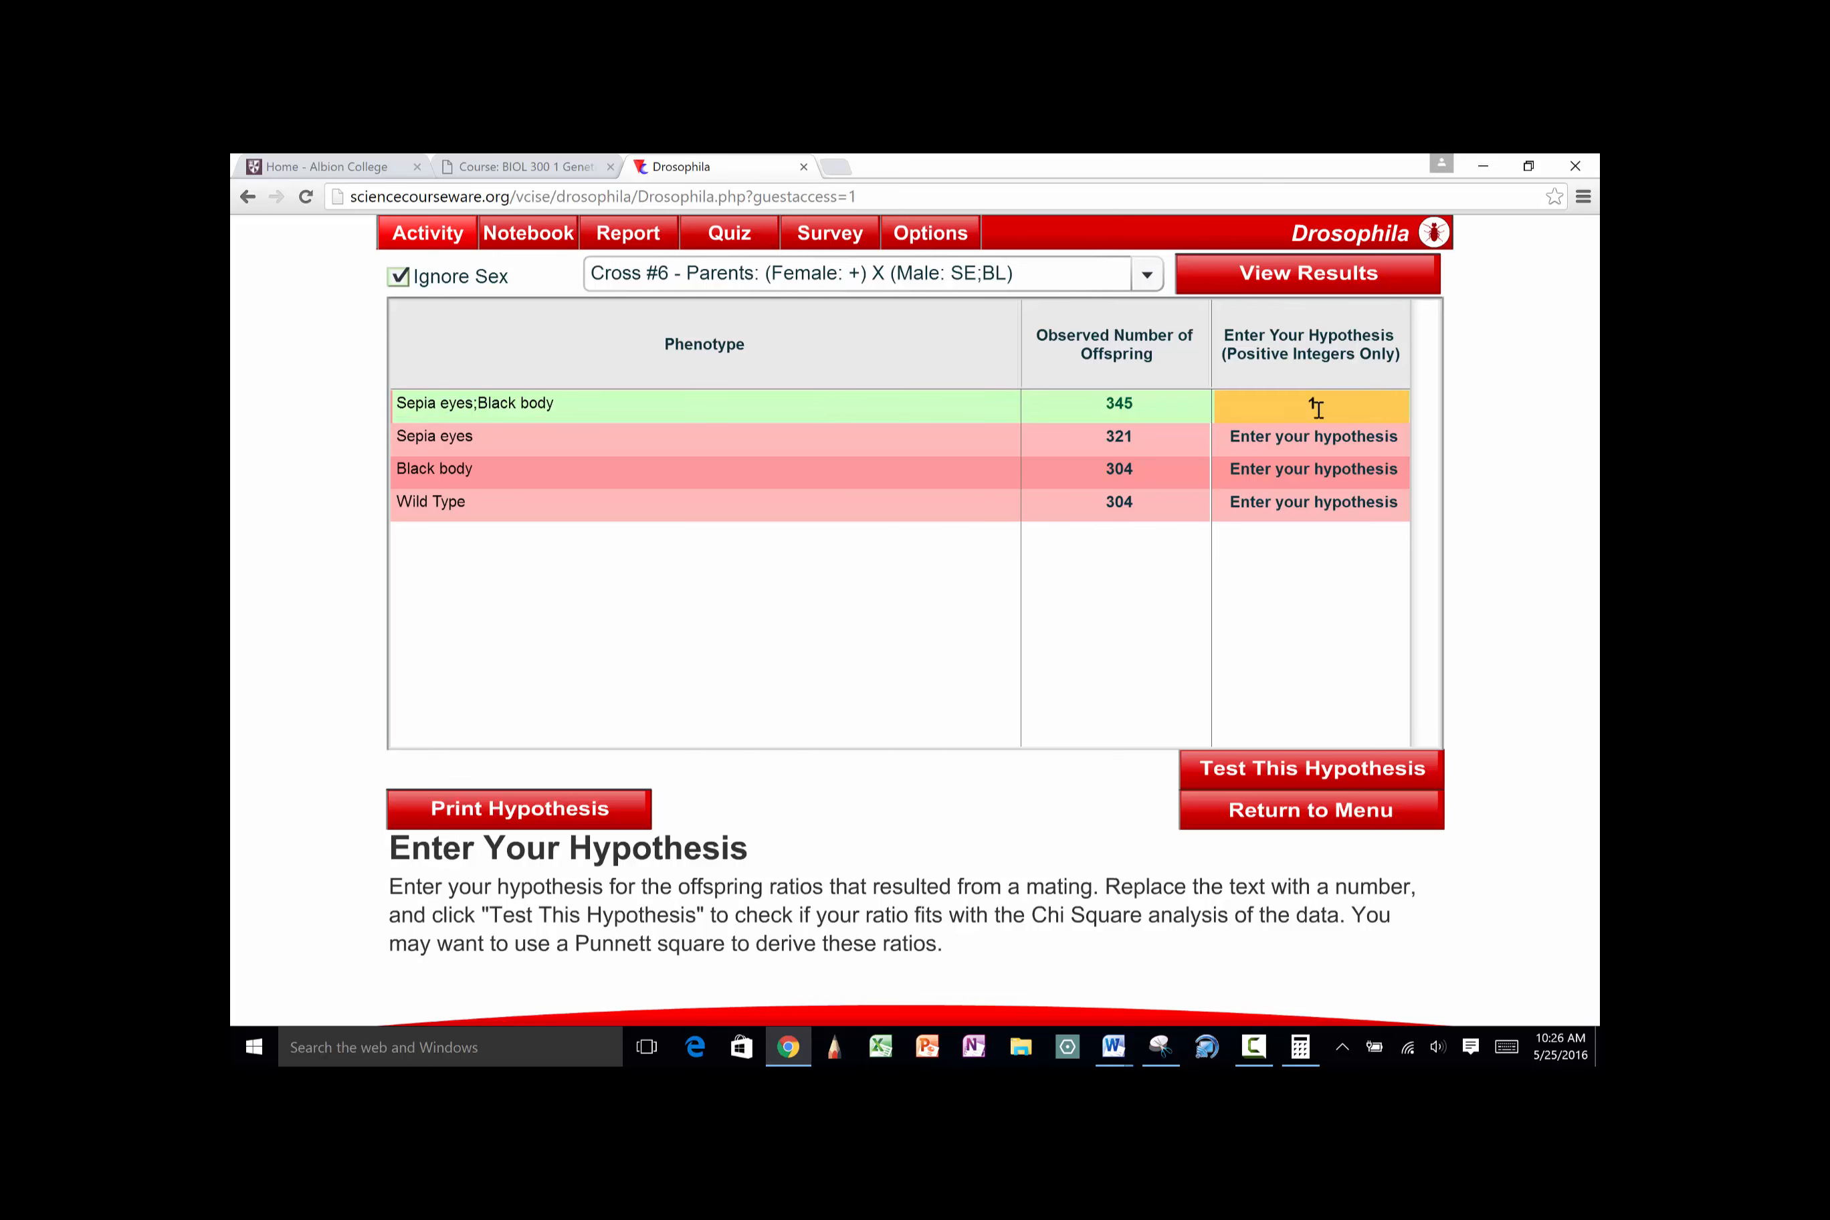
pyautogui.click(1314, 438)
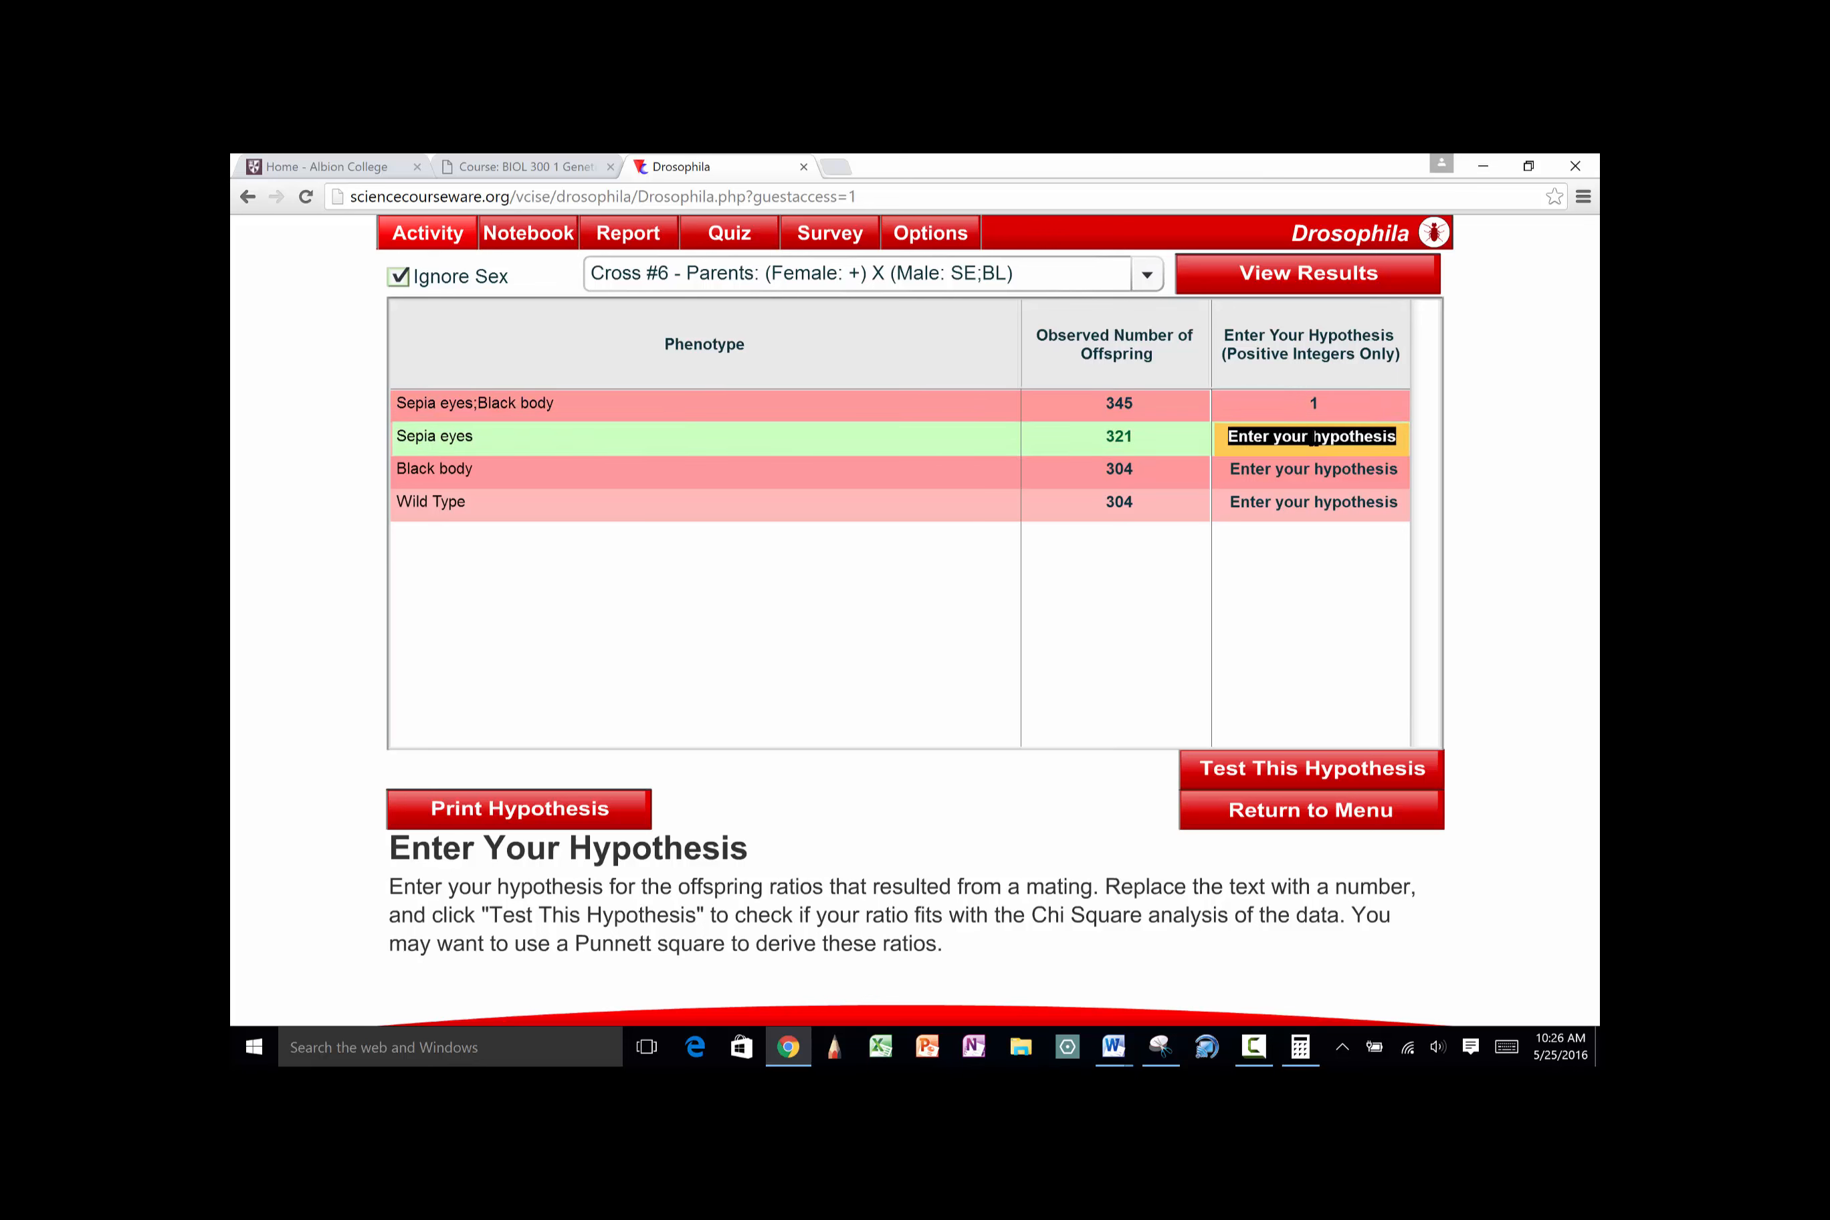
pyautogui.write('1')
pyautogui.click(1315, 478)
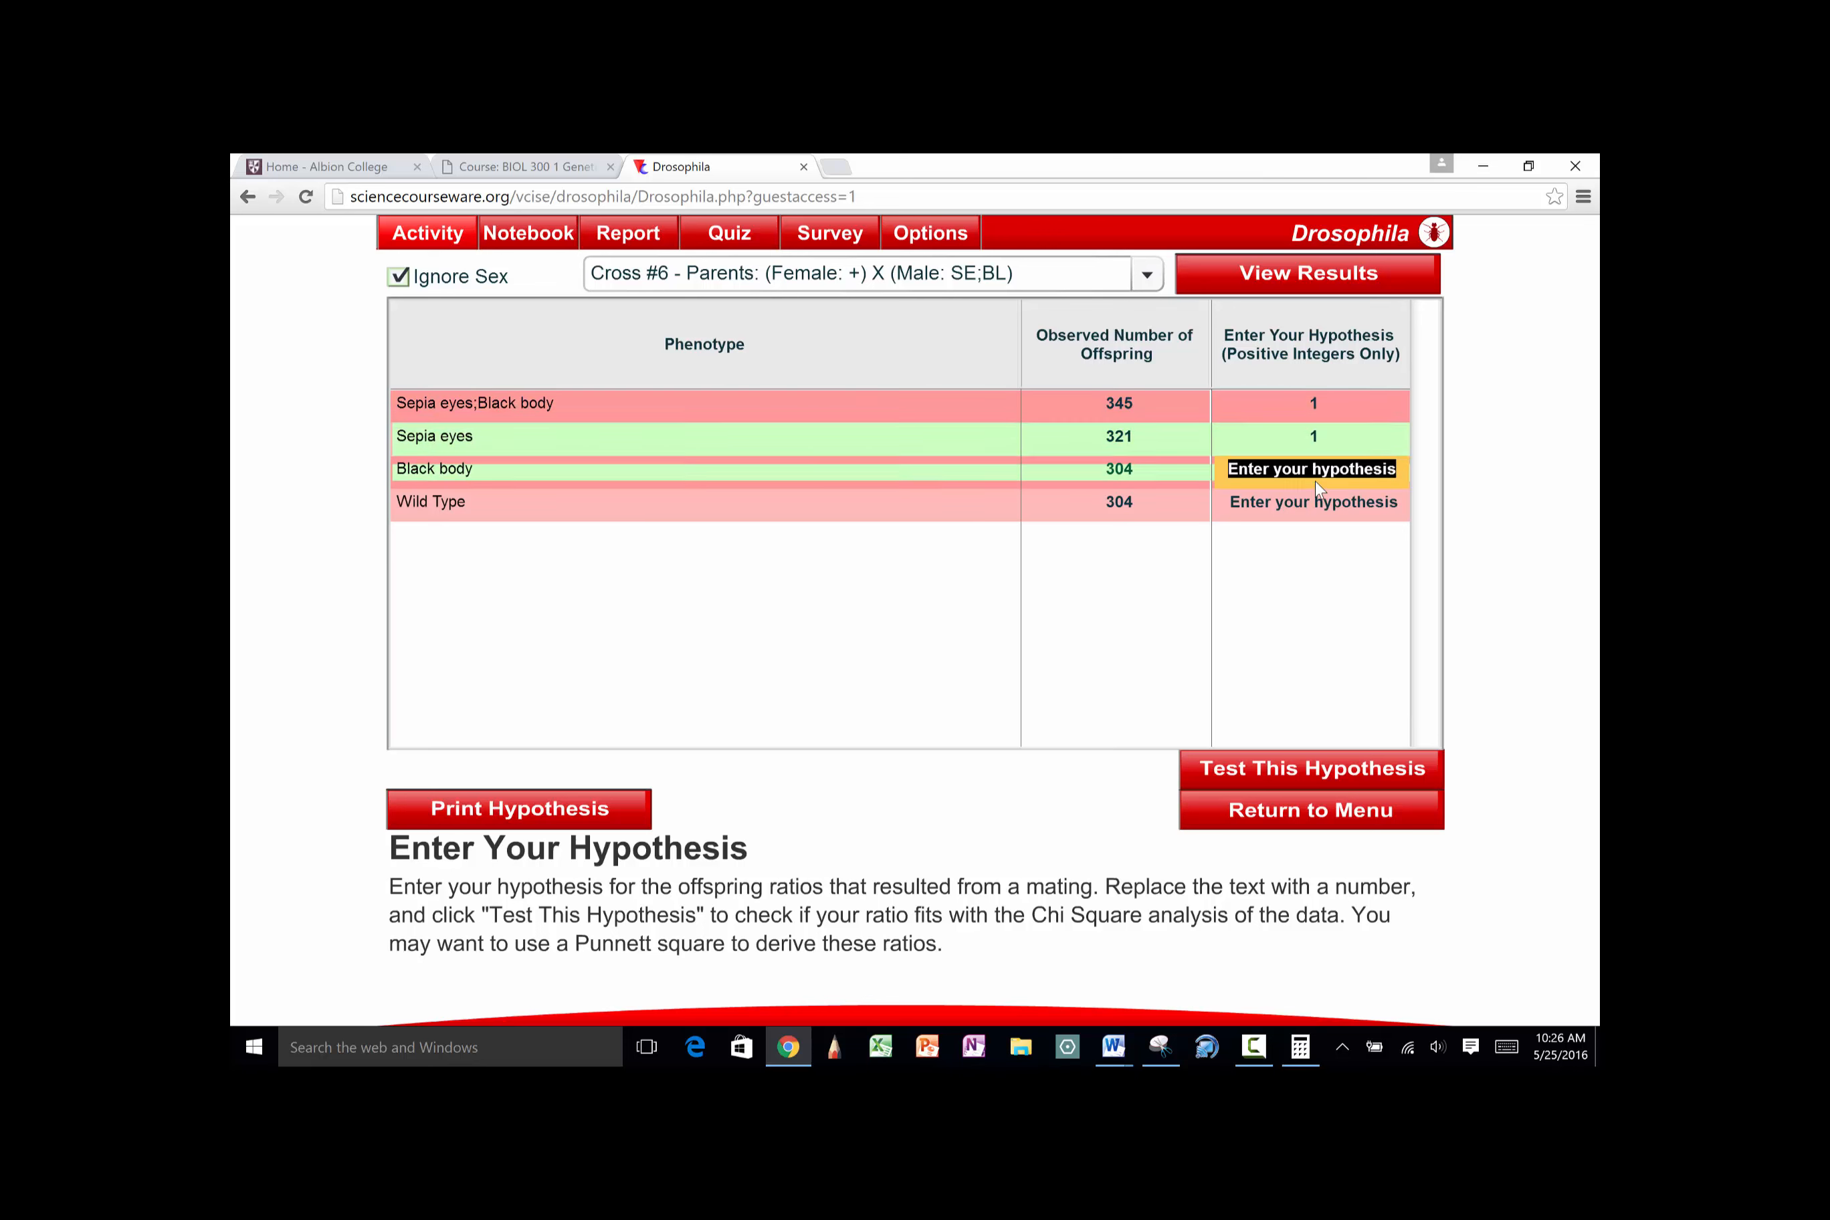
pyautogui.write('1')
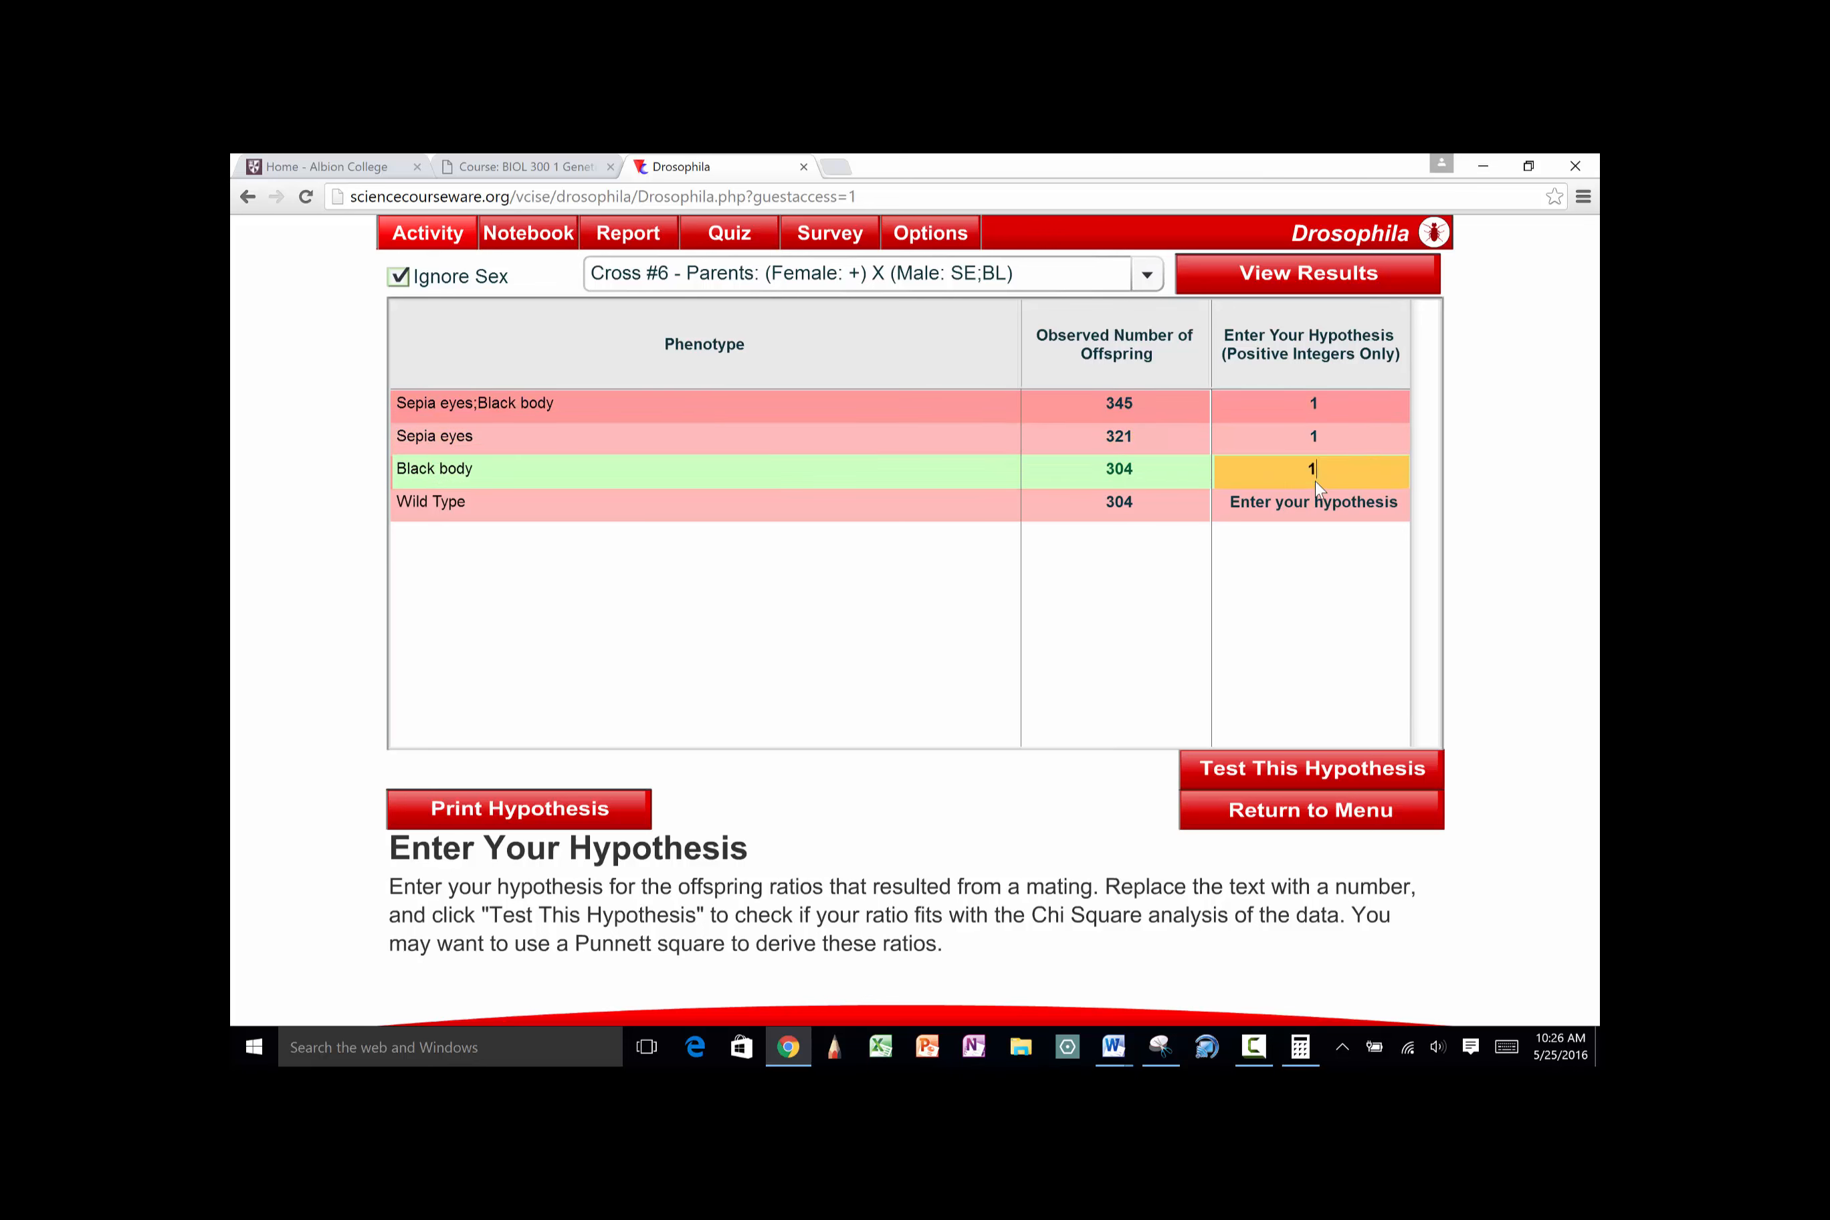
pyautogui.click(1349, 508)
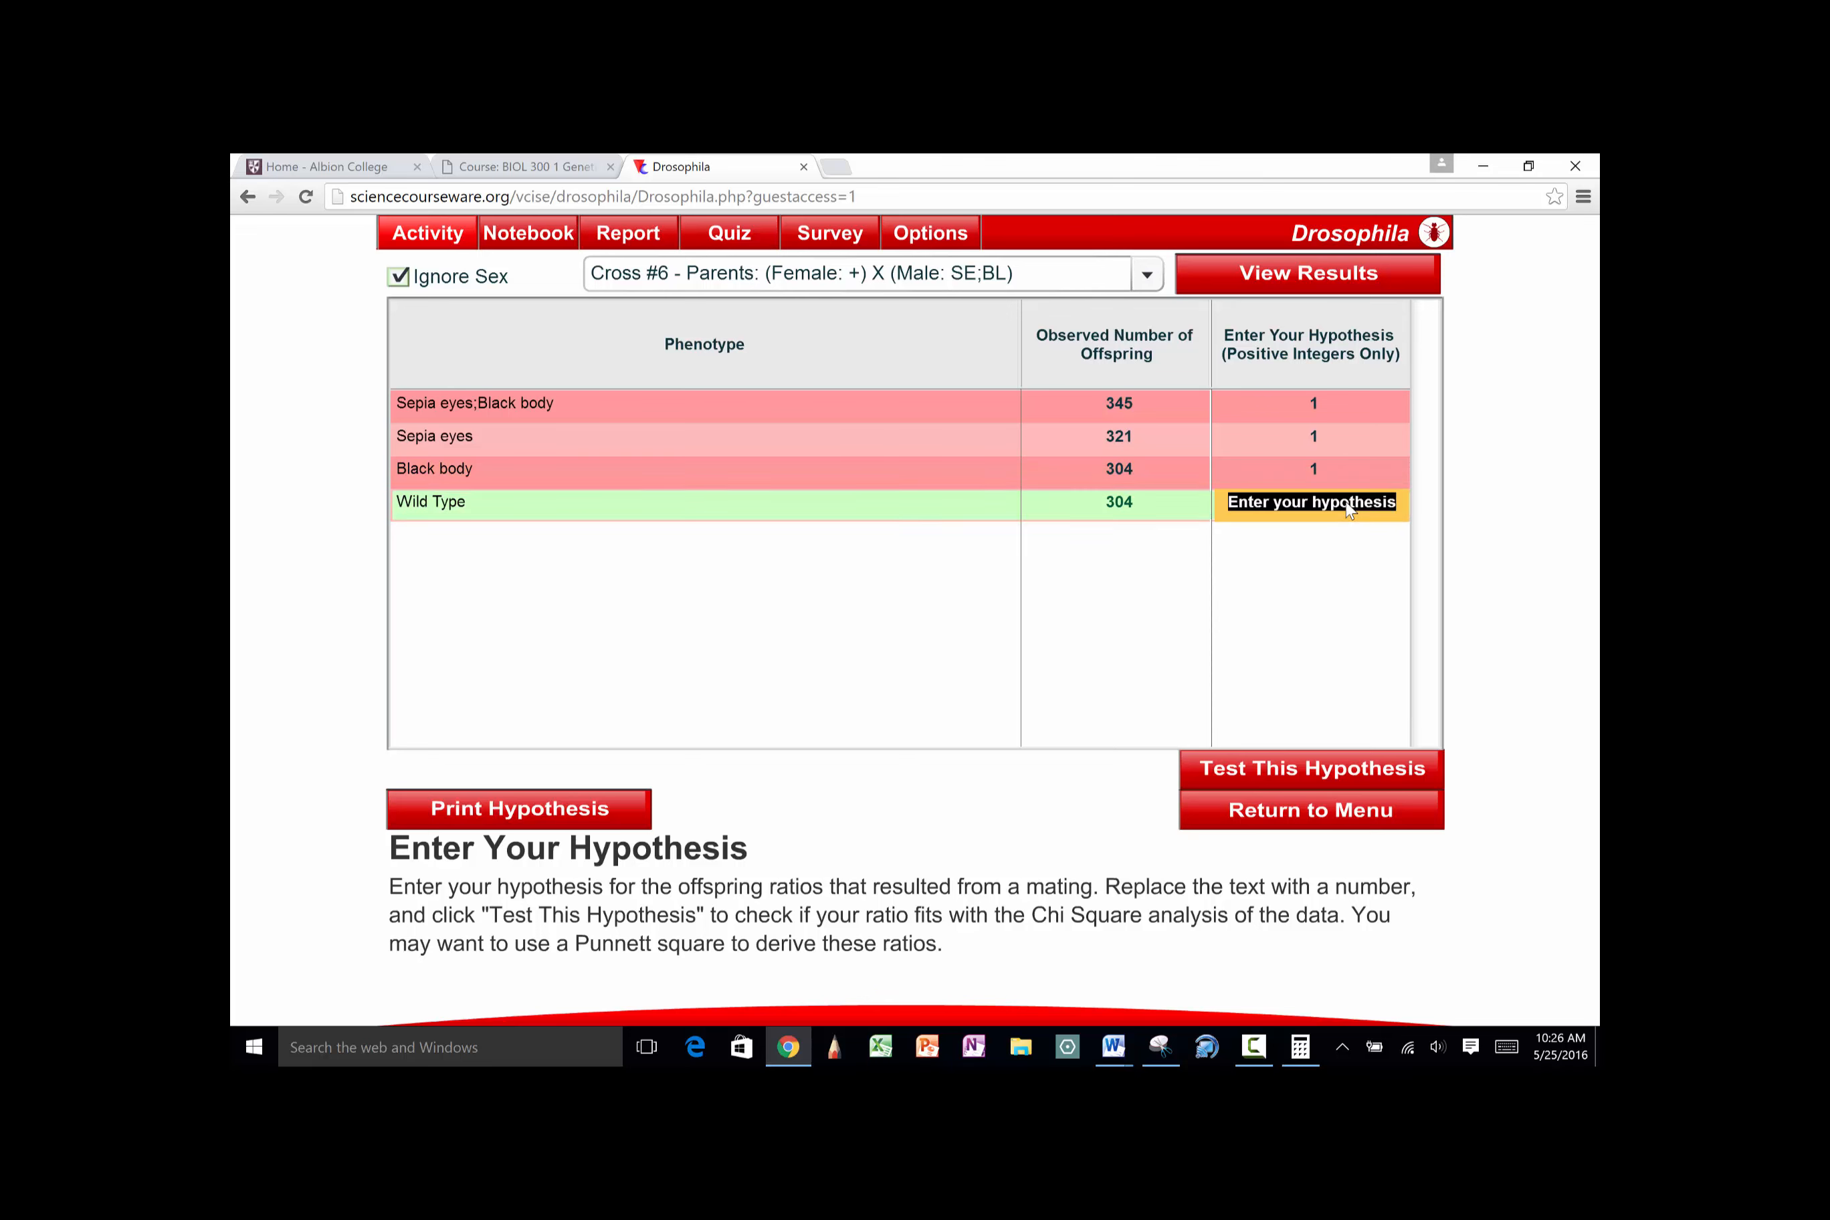
pyautogui.write('1')
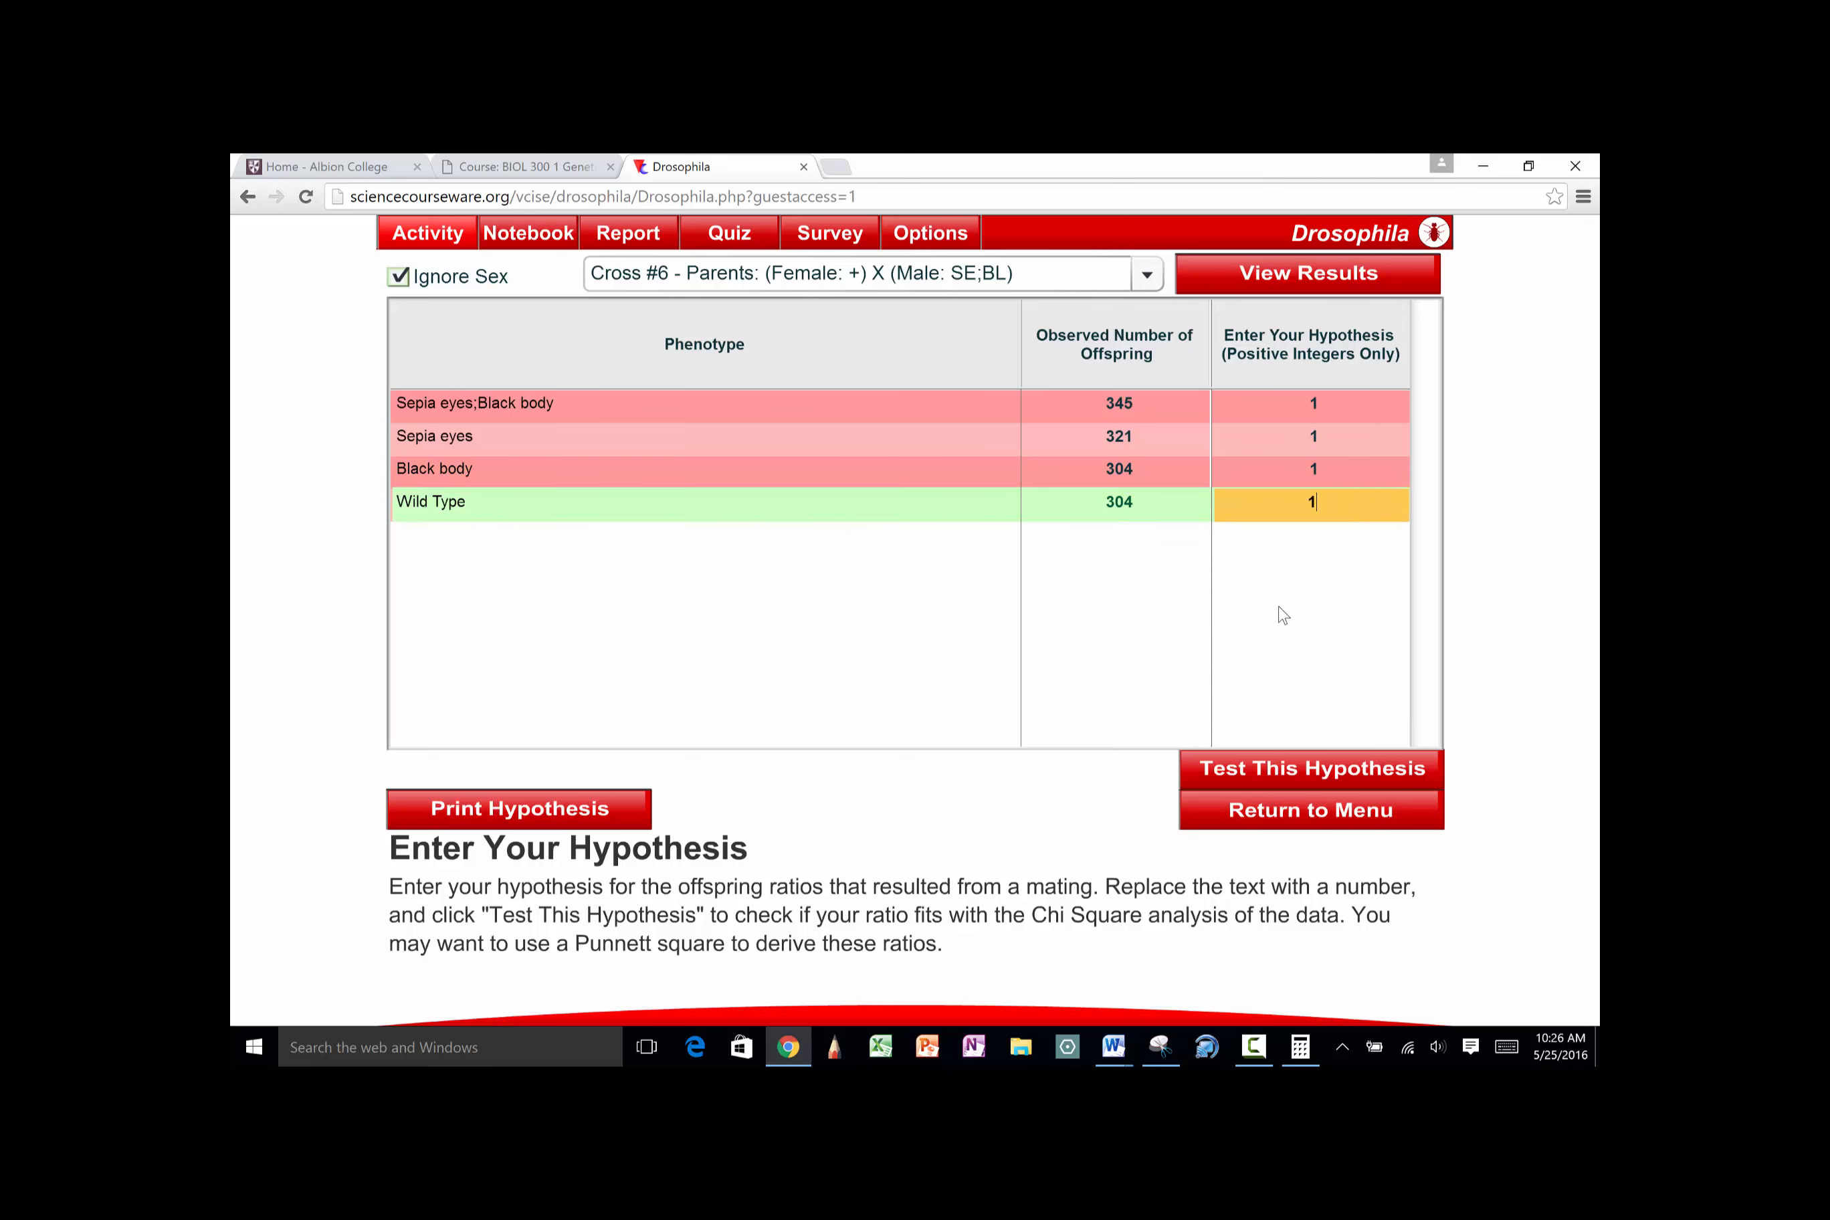
pyautogui.click(1262, 768)
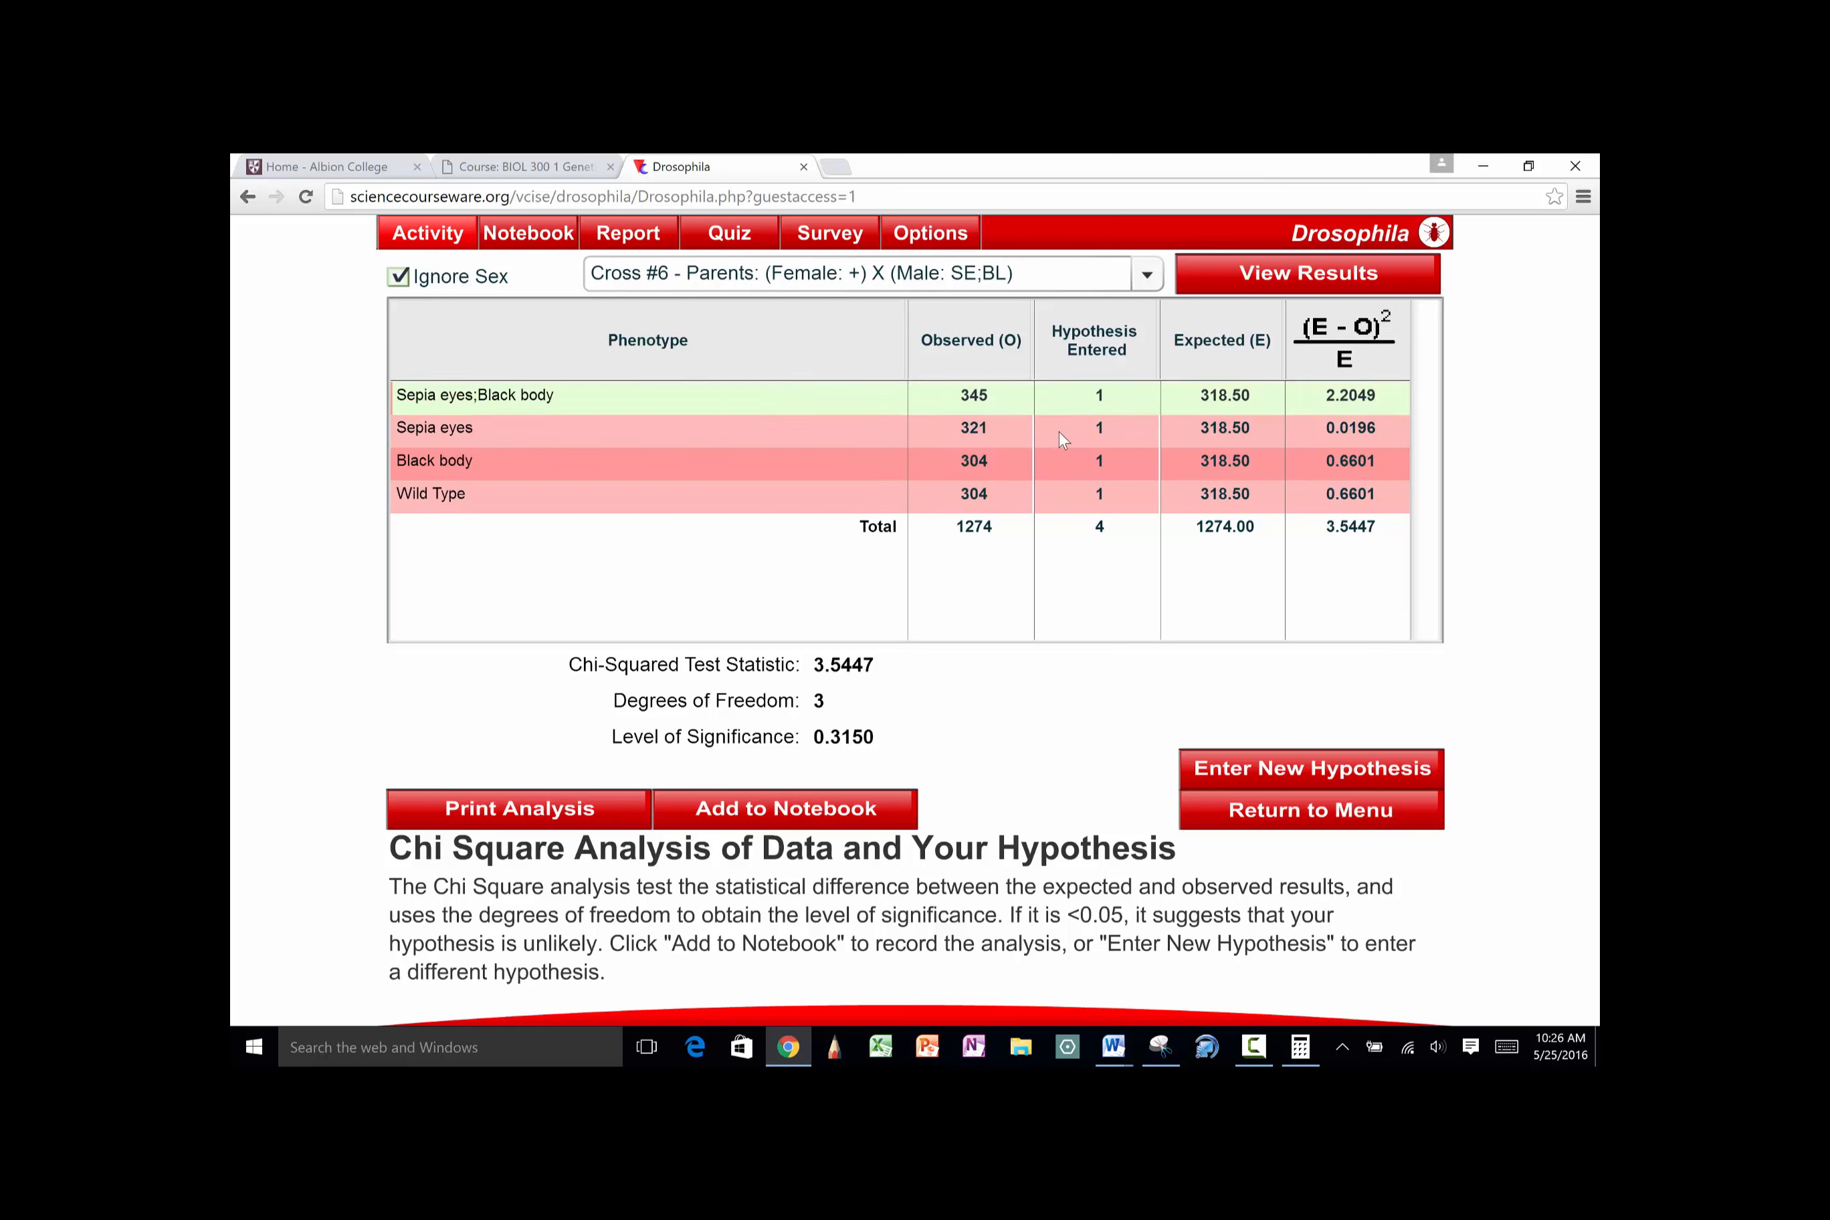
# Switch to Document1 in Word and write the cross below the notes as "b se x b se", with "B Se" on the second line
pyautogui.click(1113, 1046)
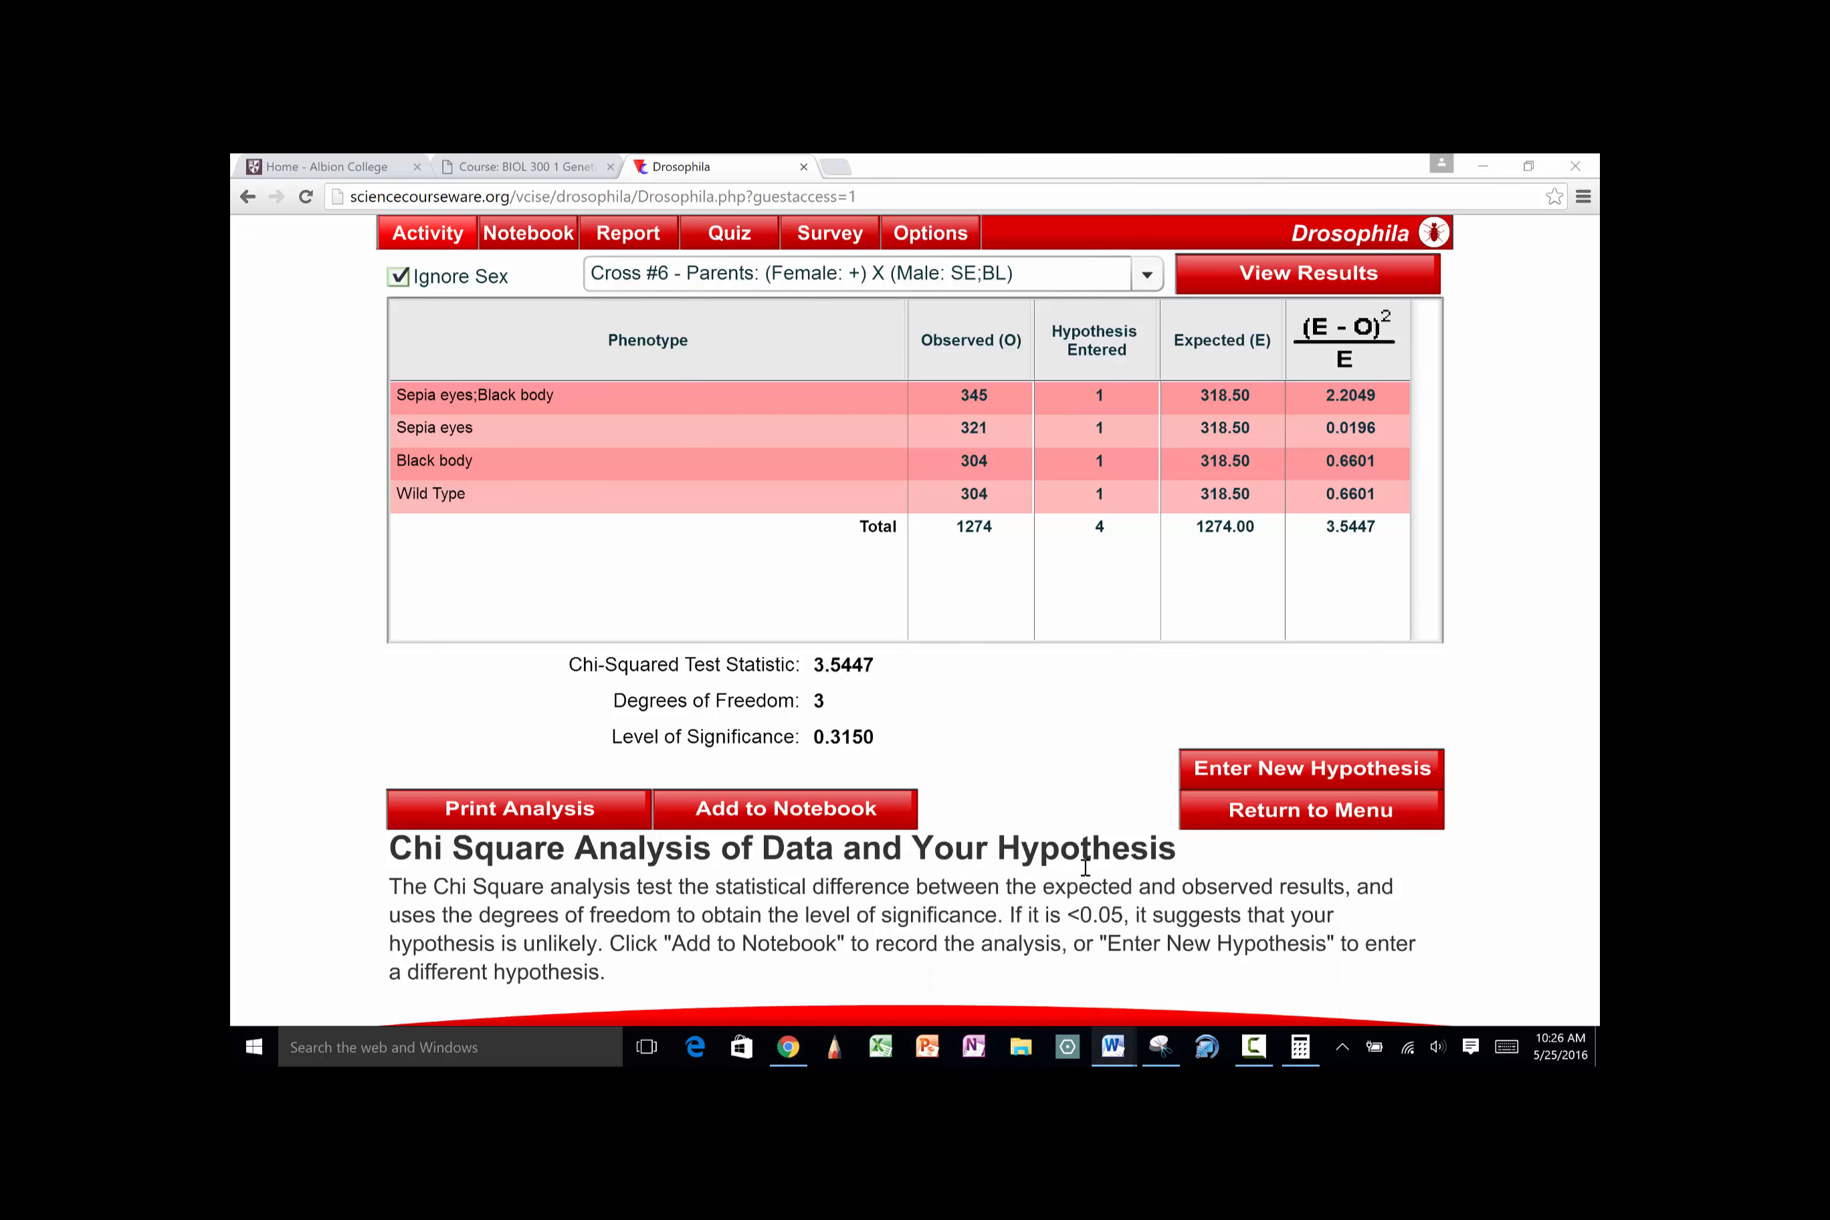
pyautogui.moveTo(1119, 1050)
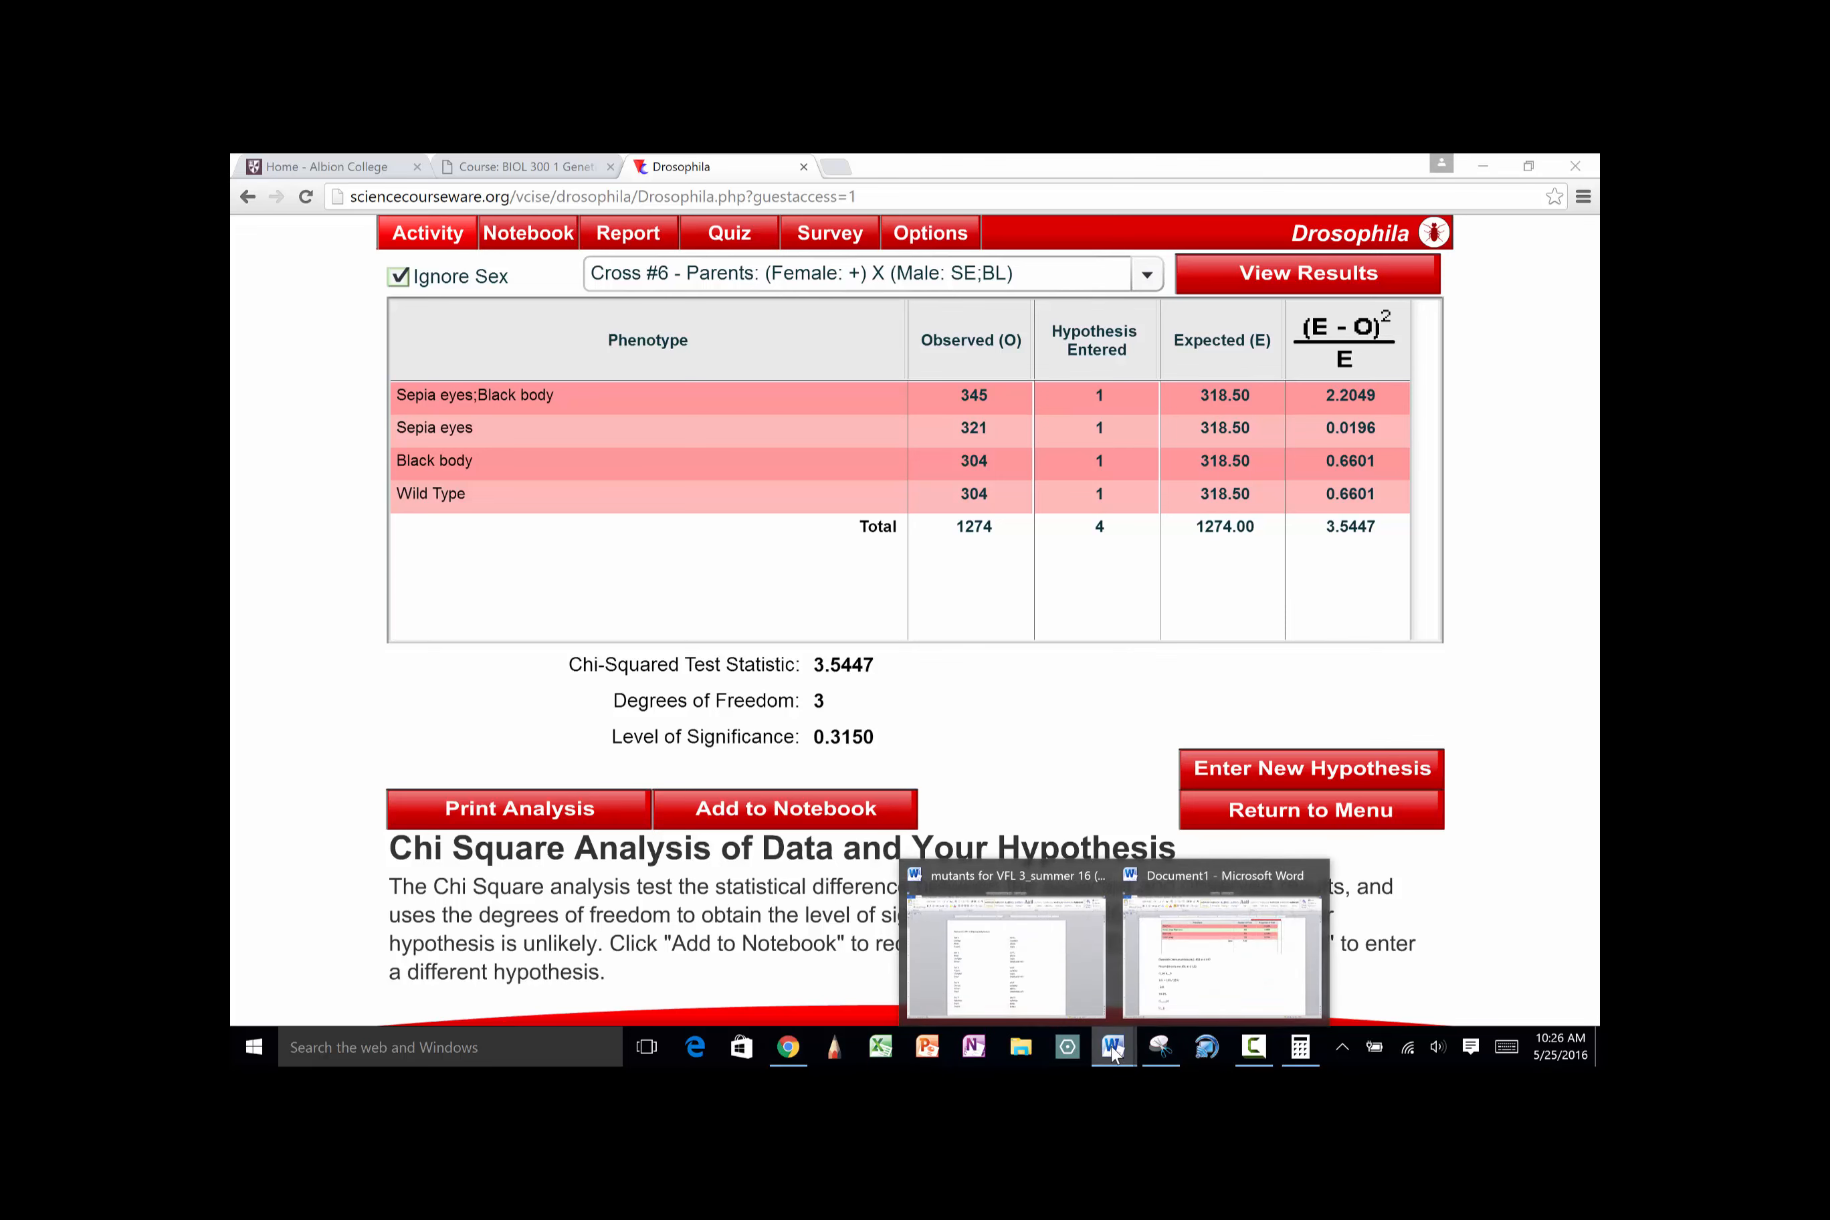
pyautogui.click(1184, 976)
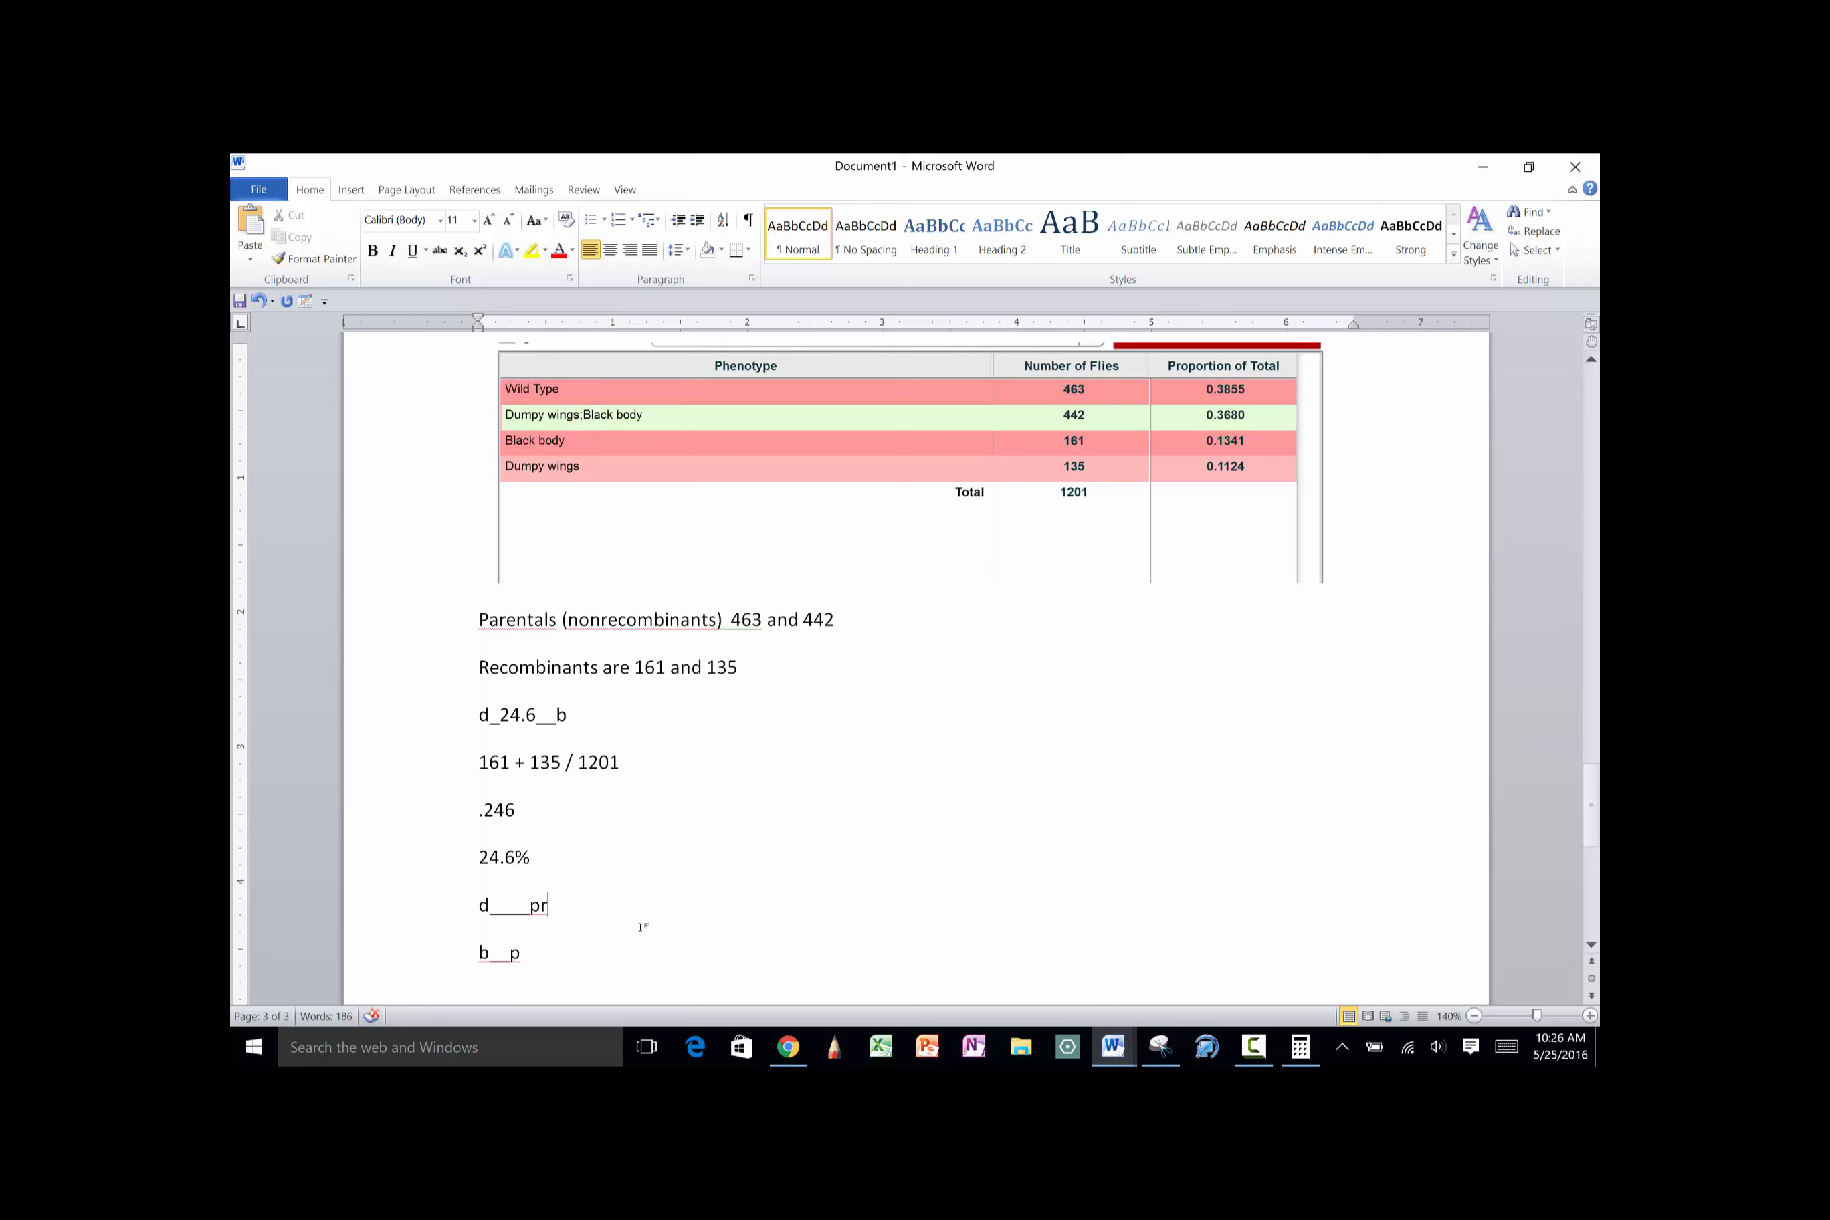
pyautogui.press('Return')
pyautogui.press('BackSpace')
pyautogui.scroll(-1, 535, 956)
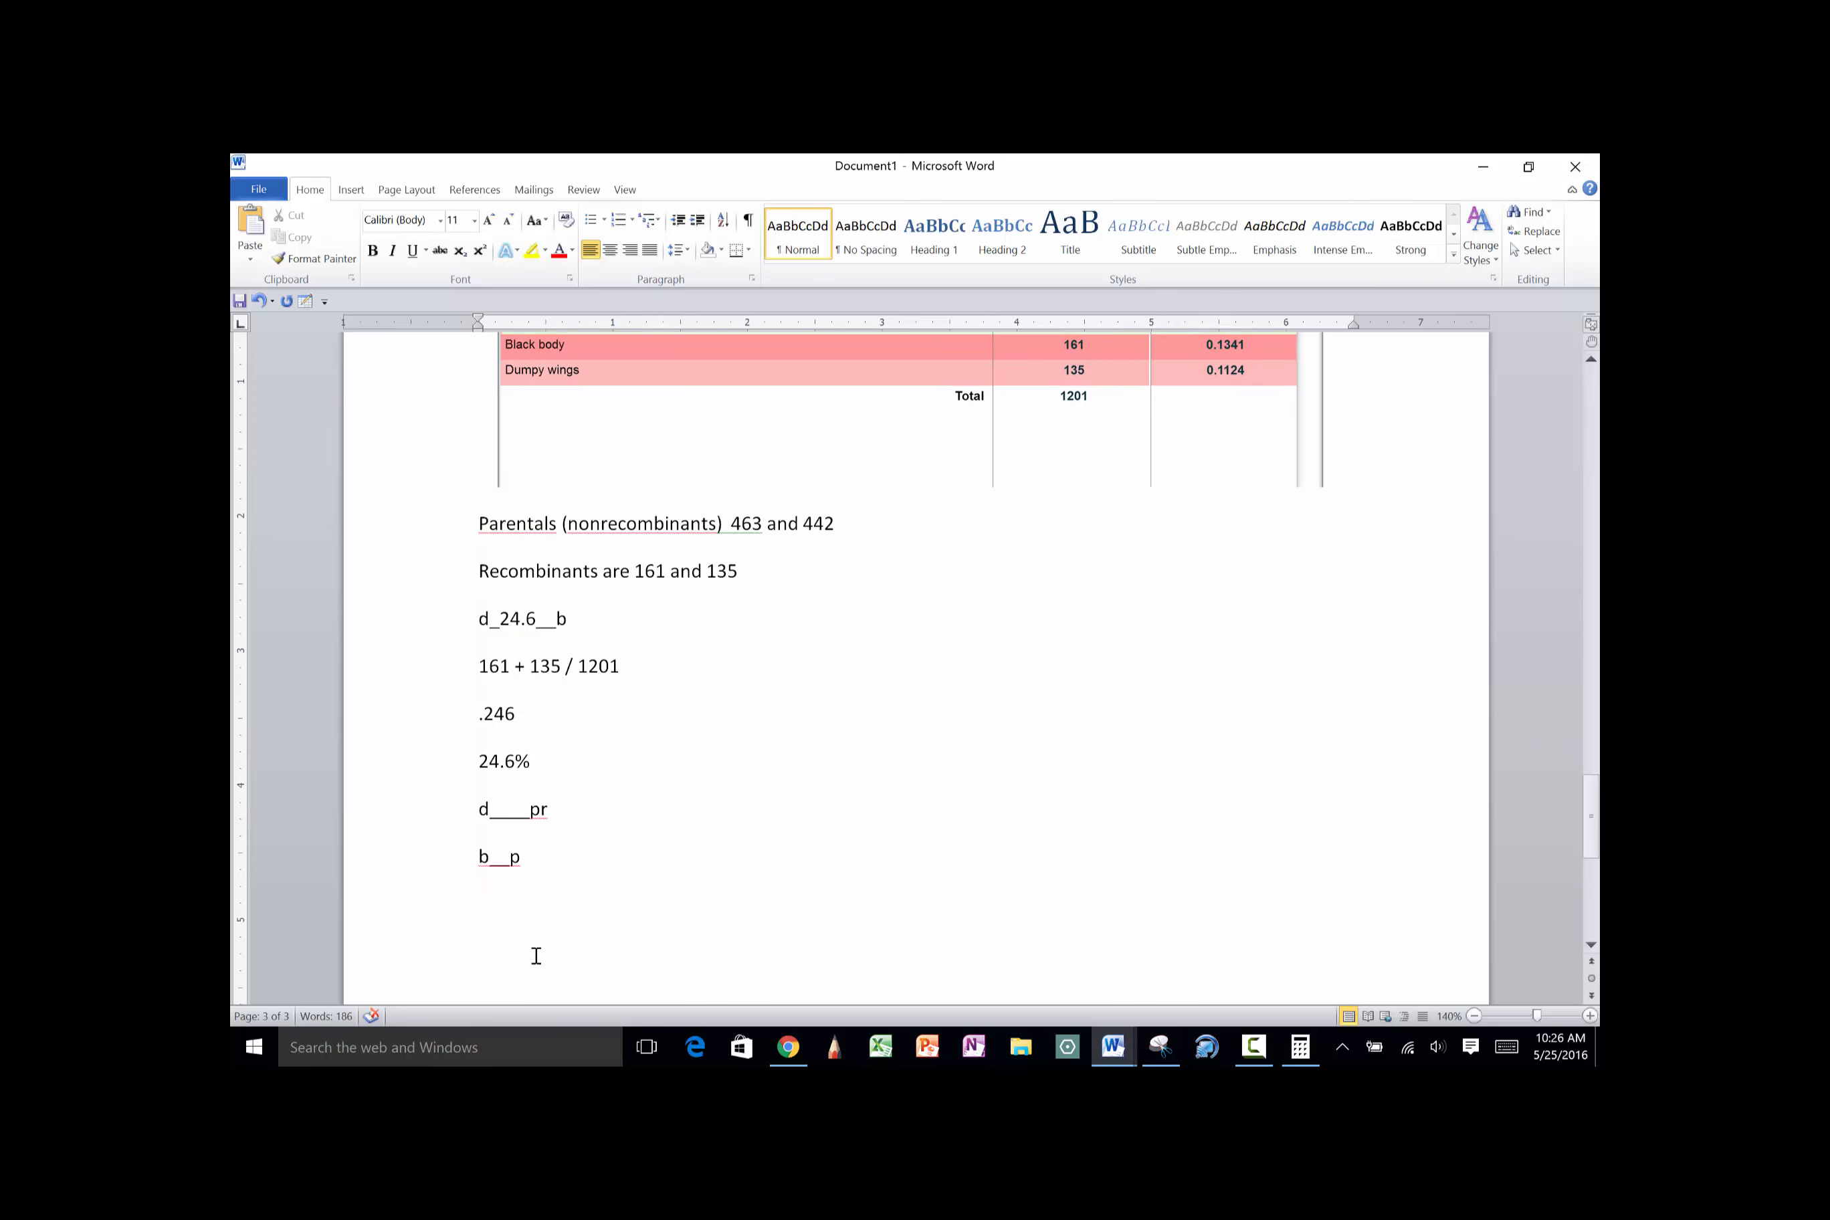
pyautogui.write('b   se')
pyautogui.press('Return')
pyautogui.write('B  ')
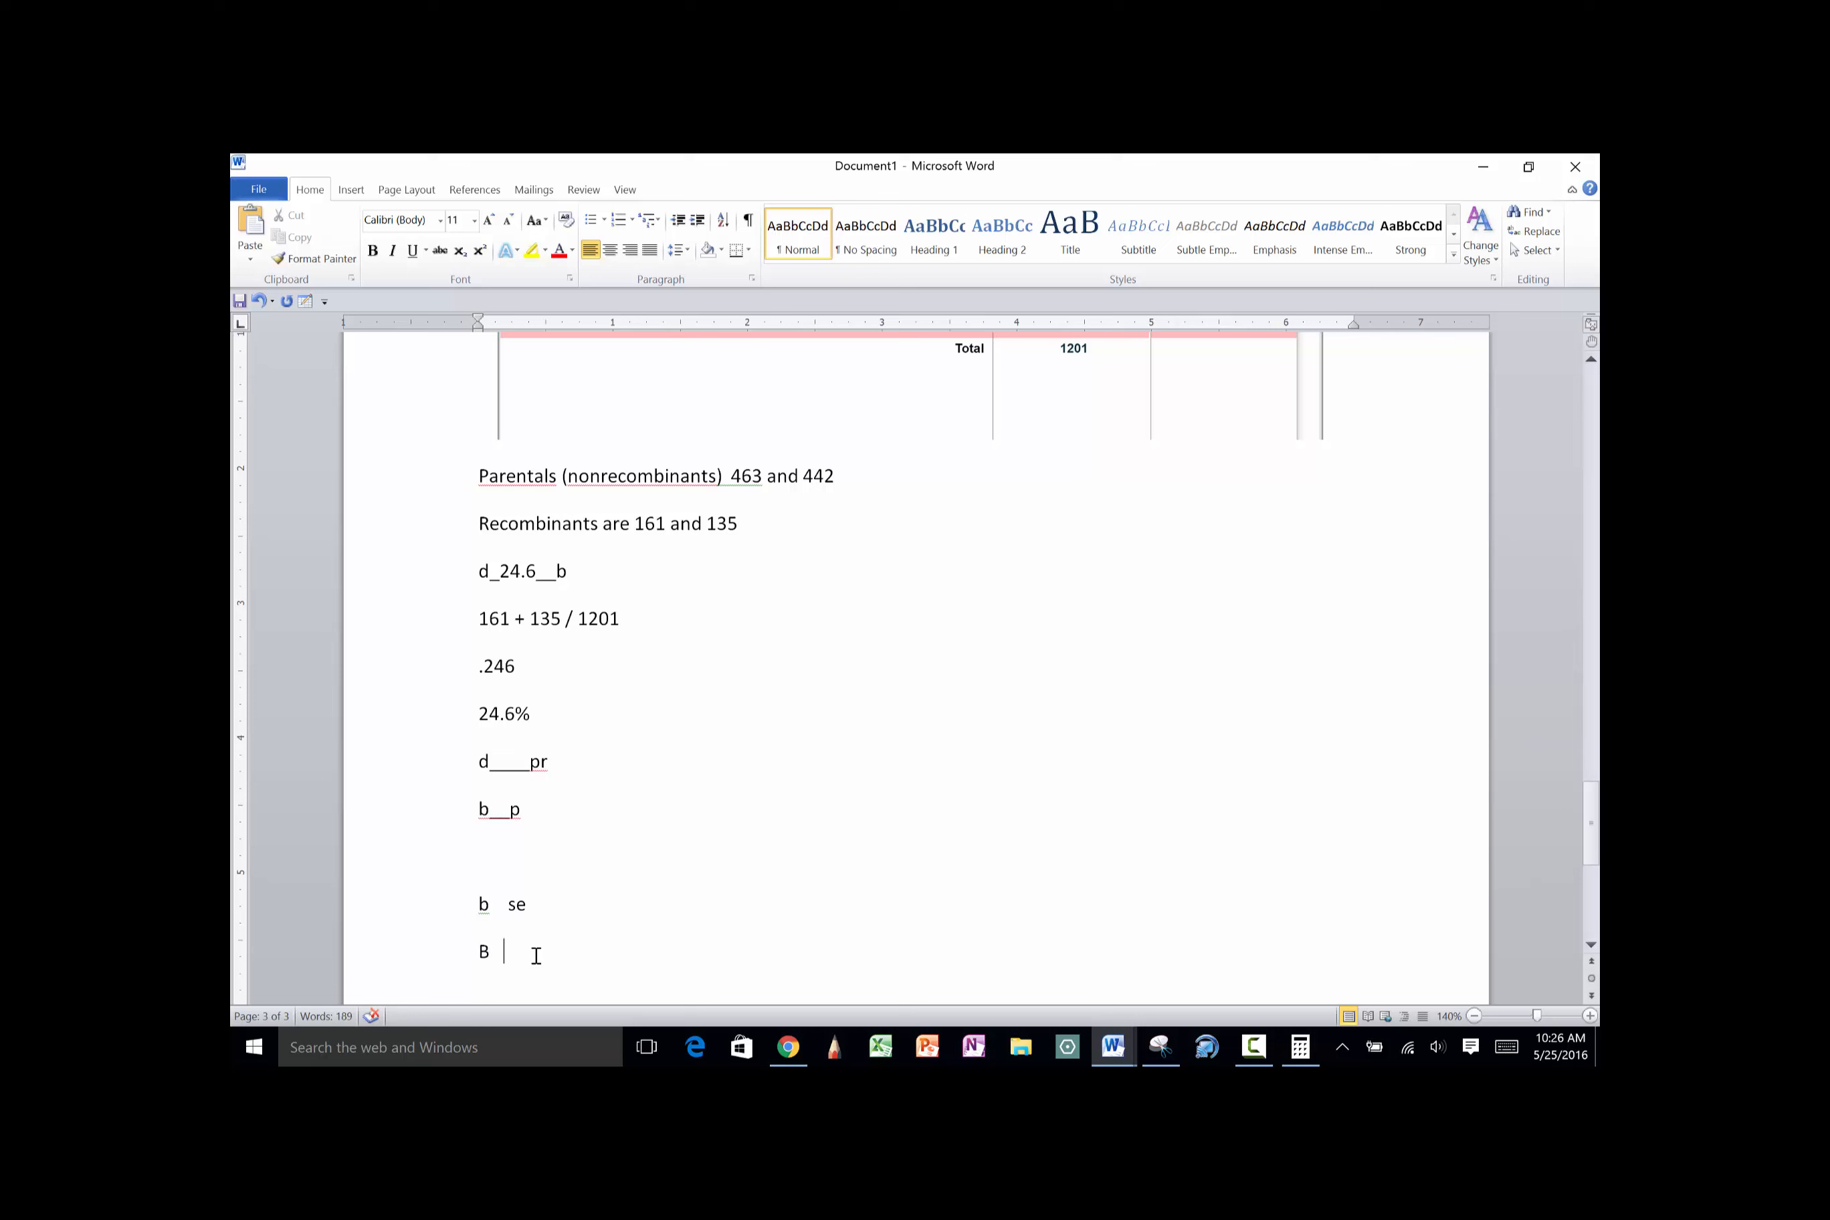
pyautogui.write('Se')
pyautogui.press('Right')
pyautogui.write('x       b   se')
# Remove the space after paragraph from the two lines of the new b/se cross
pyautogui.moveTo(475, 903); pyautogui.dragTo(558, 974)
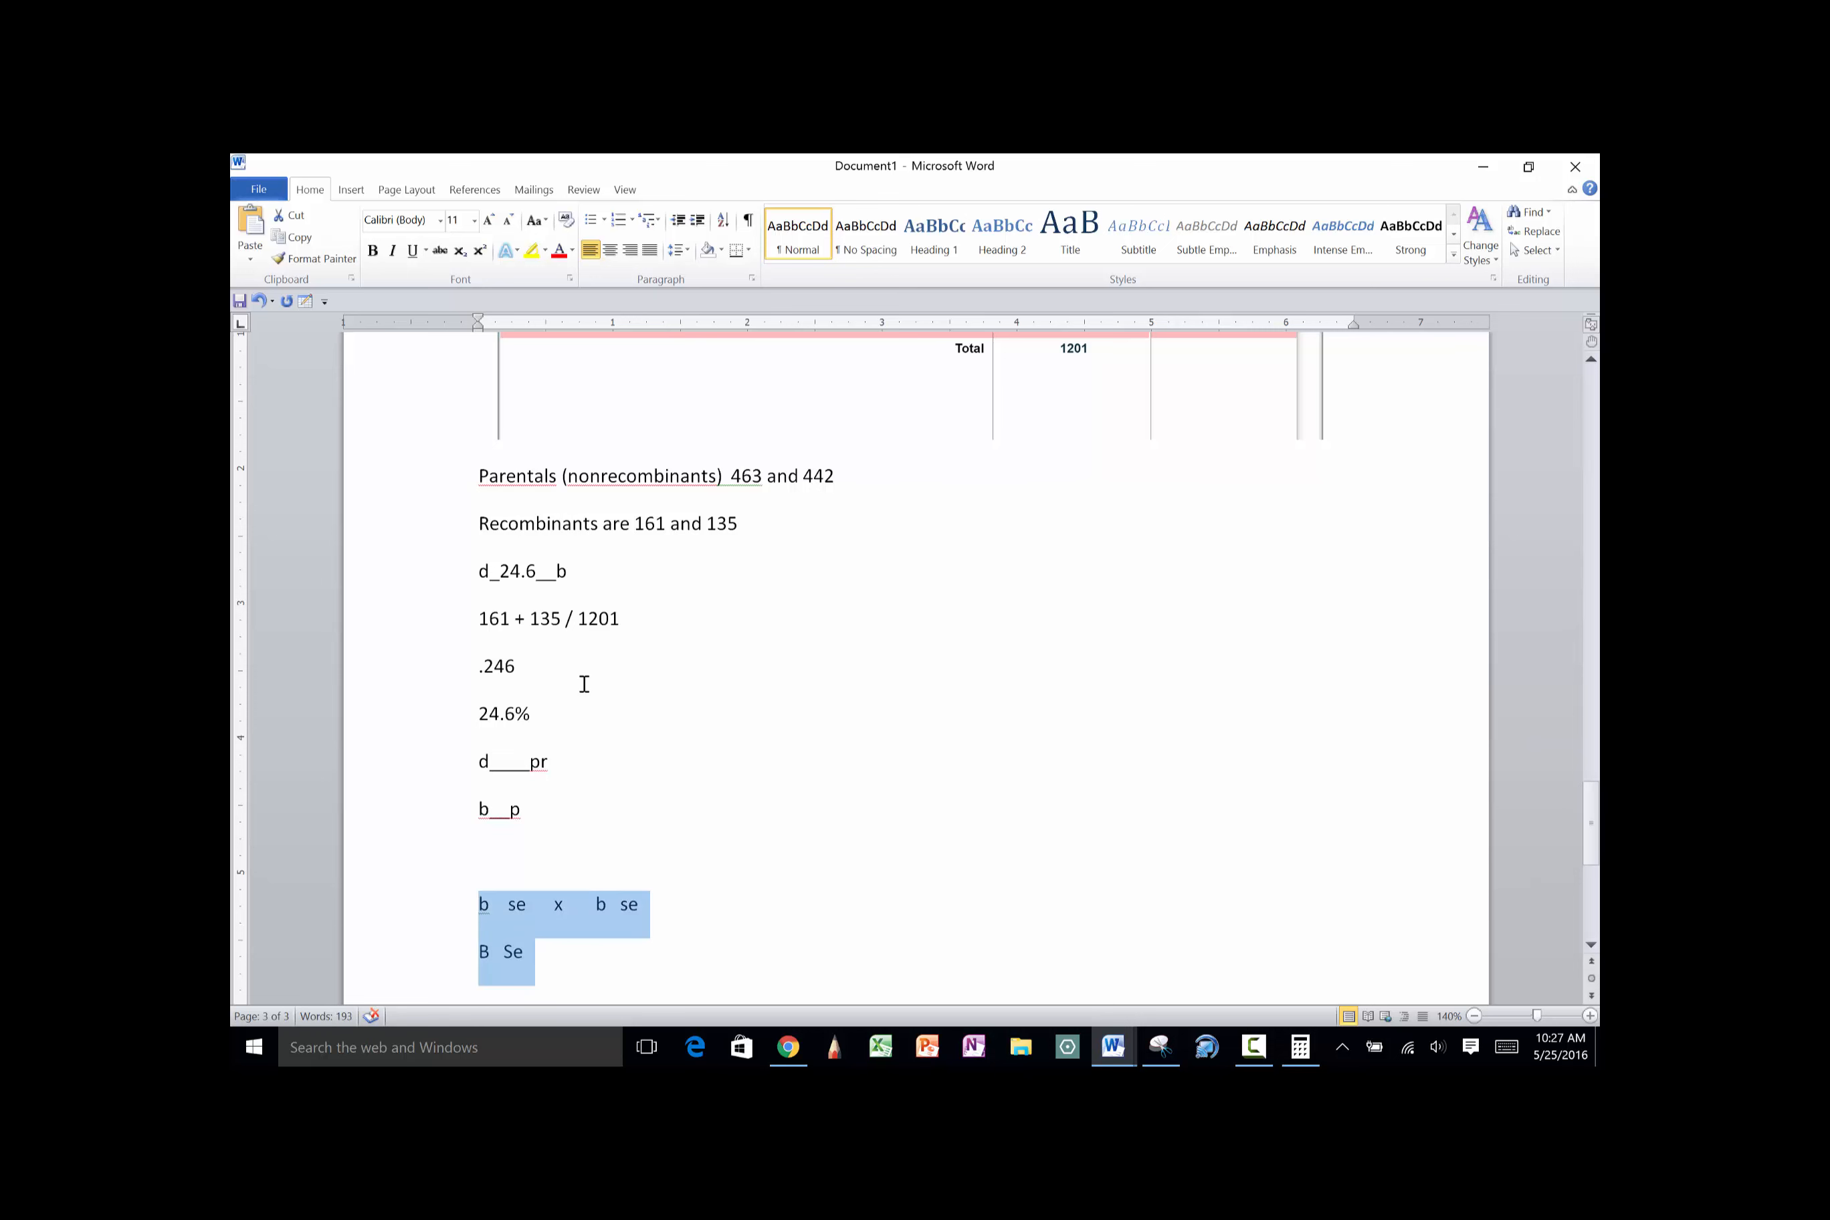
pyautogui.click(688, 253)
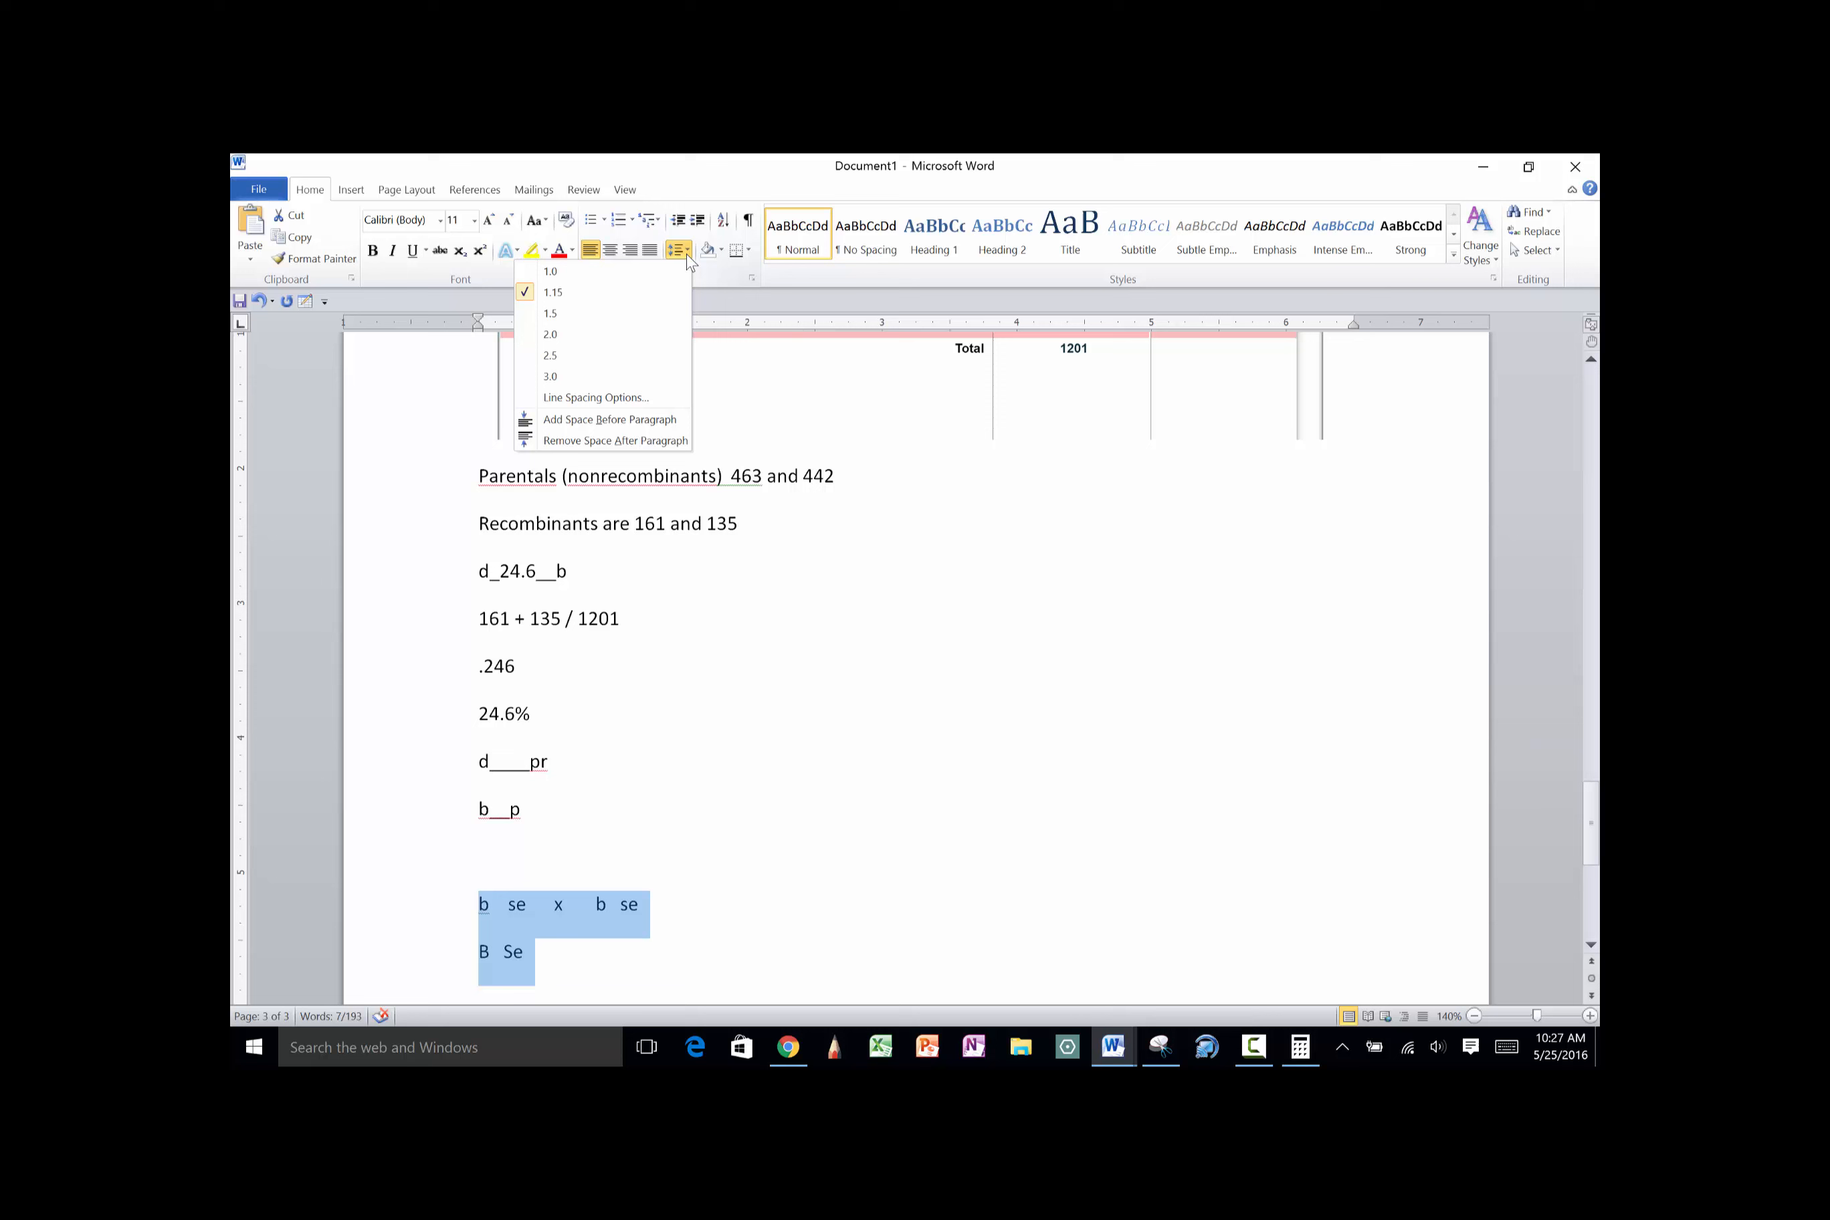
pyautogui.click(620, 441)
pyautogui.click(579, 948)
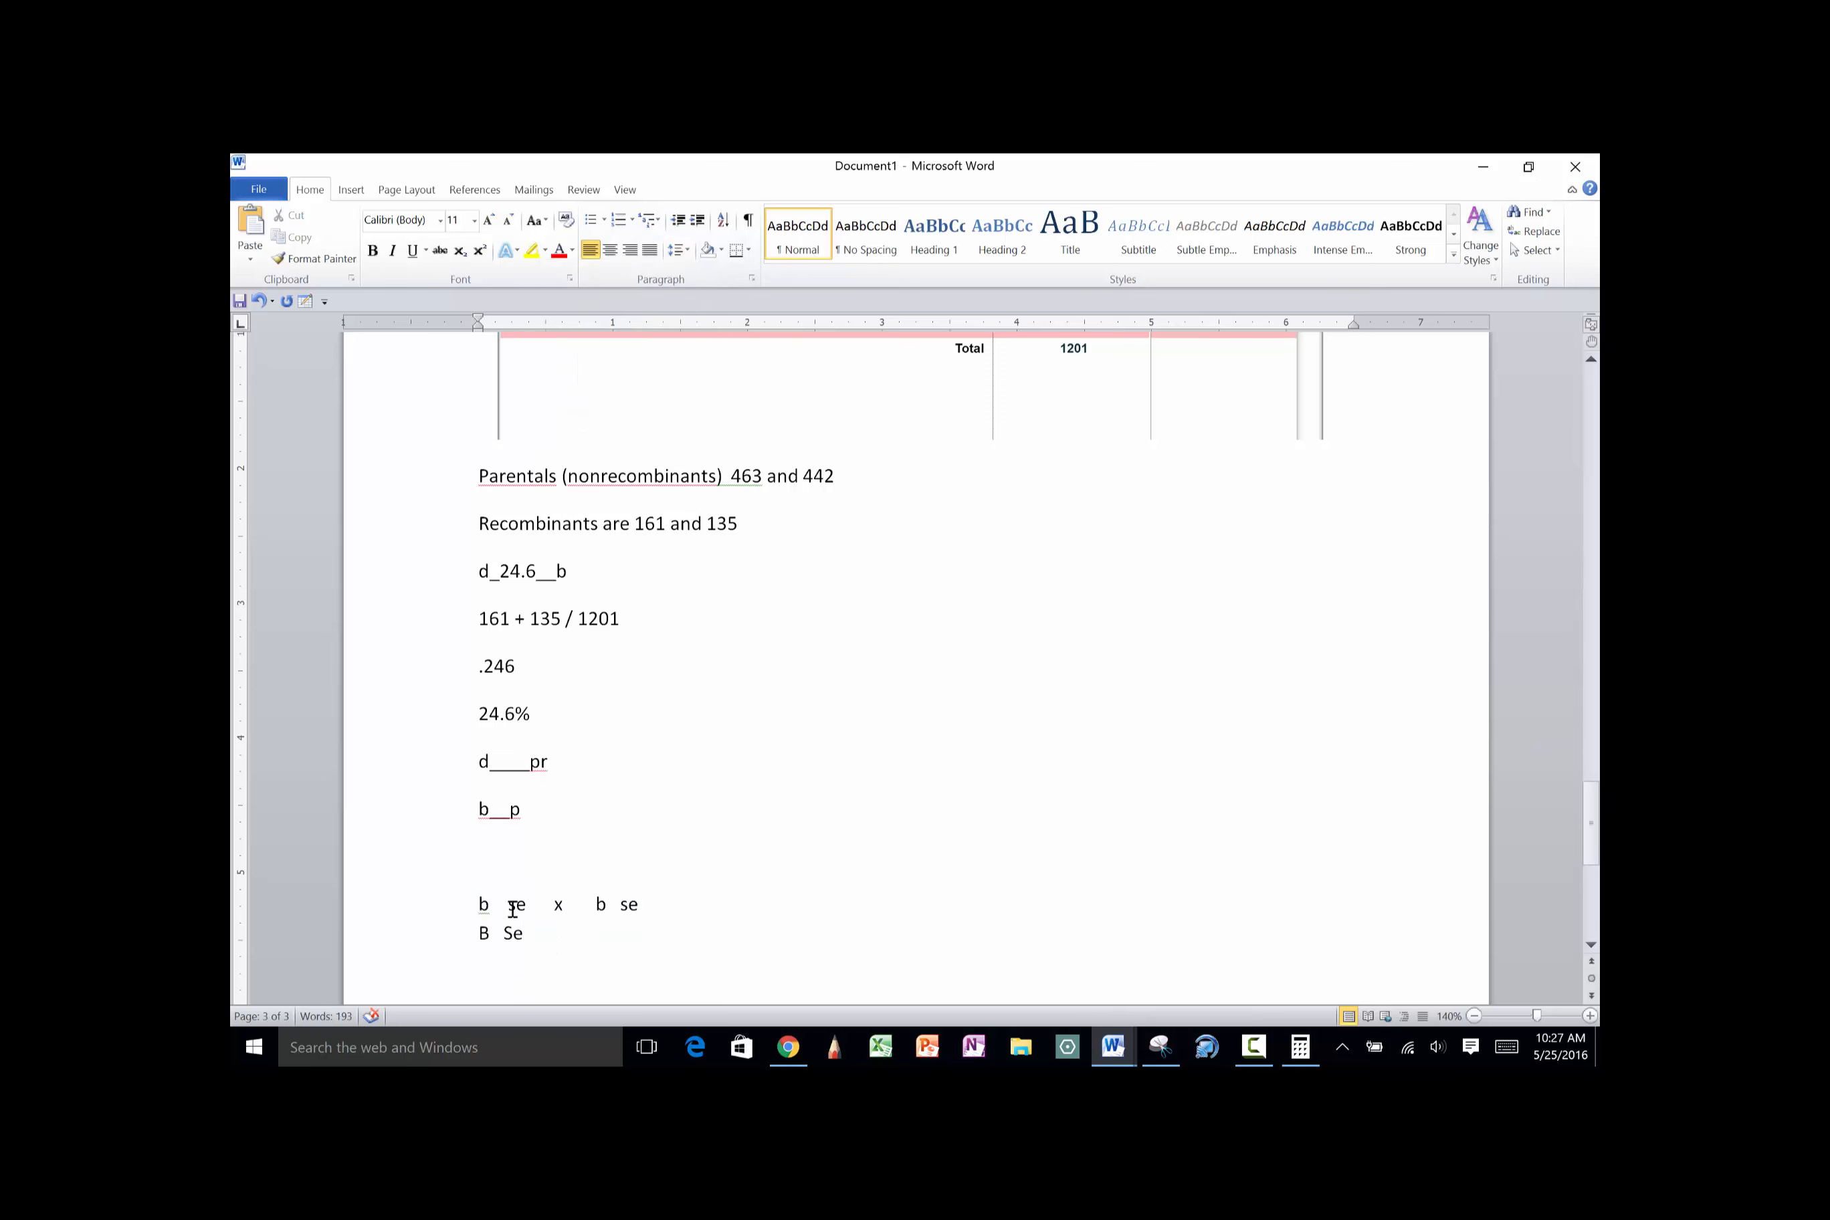
# Underline the b and se alleles of both parents in the cross's upper line and separate the female's pair with a semicolon
pyautogui.moveTo(484, 905); pyautogui.dragTo(527, 909)
pyautogui.hotkey('ctrl', 'u')
pyautogui.hotkey('ctrl', 'u')
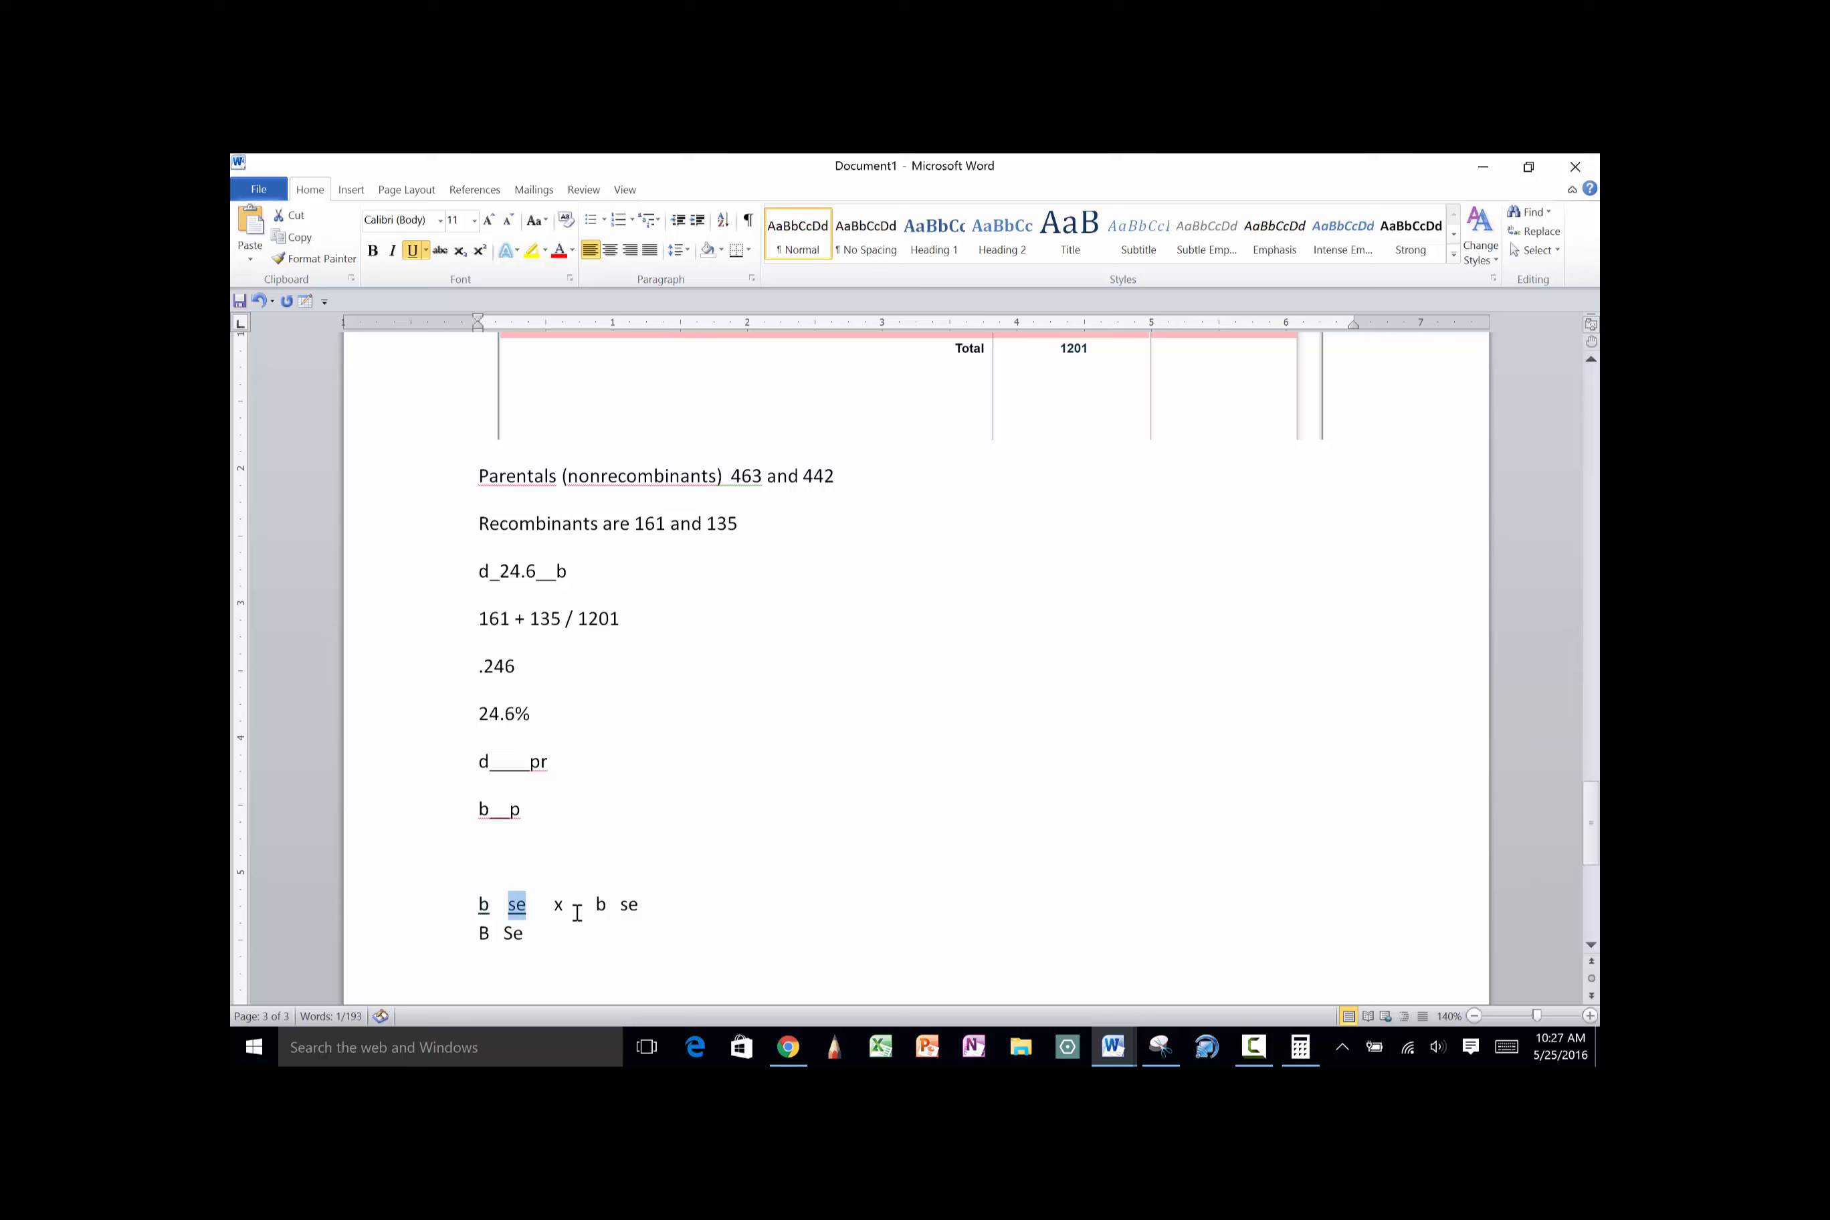
pyautogui.moveTo(600, 905); pyautogui.dragTo(639, 907)
pyautogui.hotkey('ctrl', 'u')
pyautogui.click(499, 915)
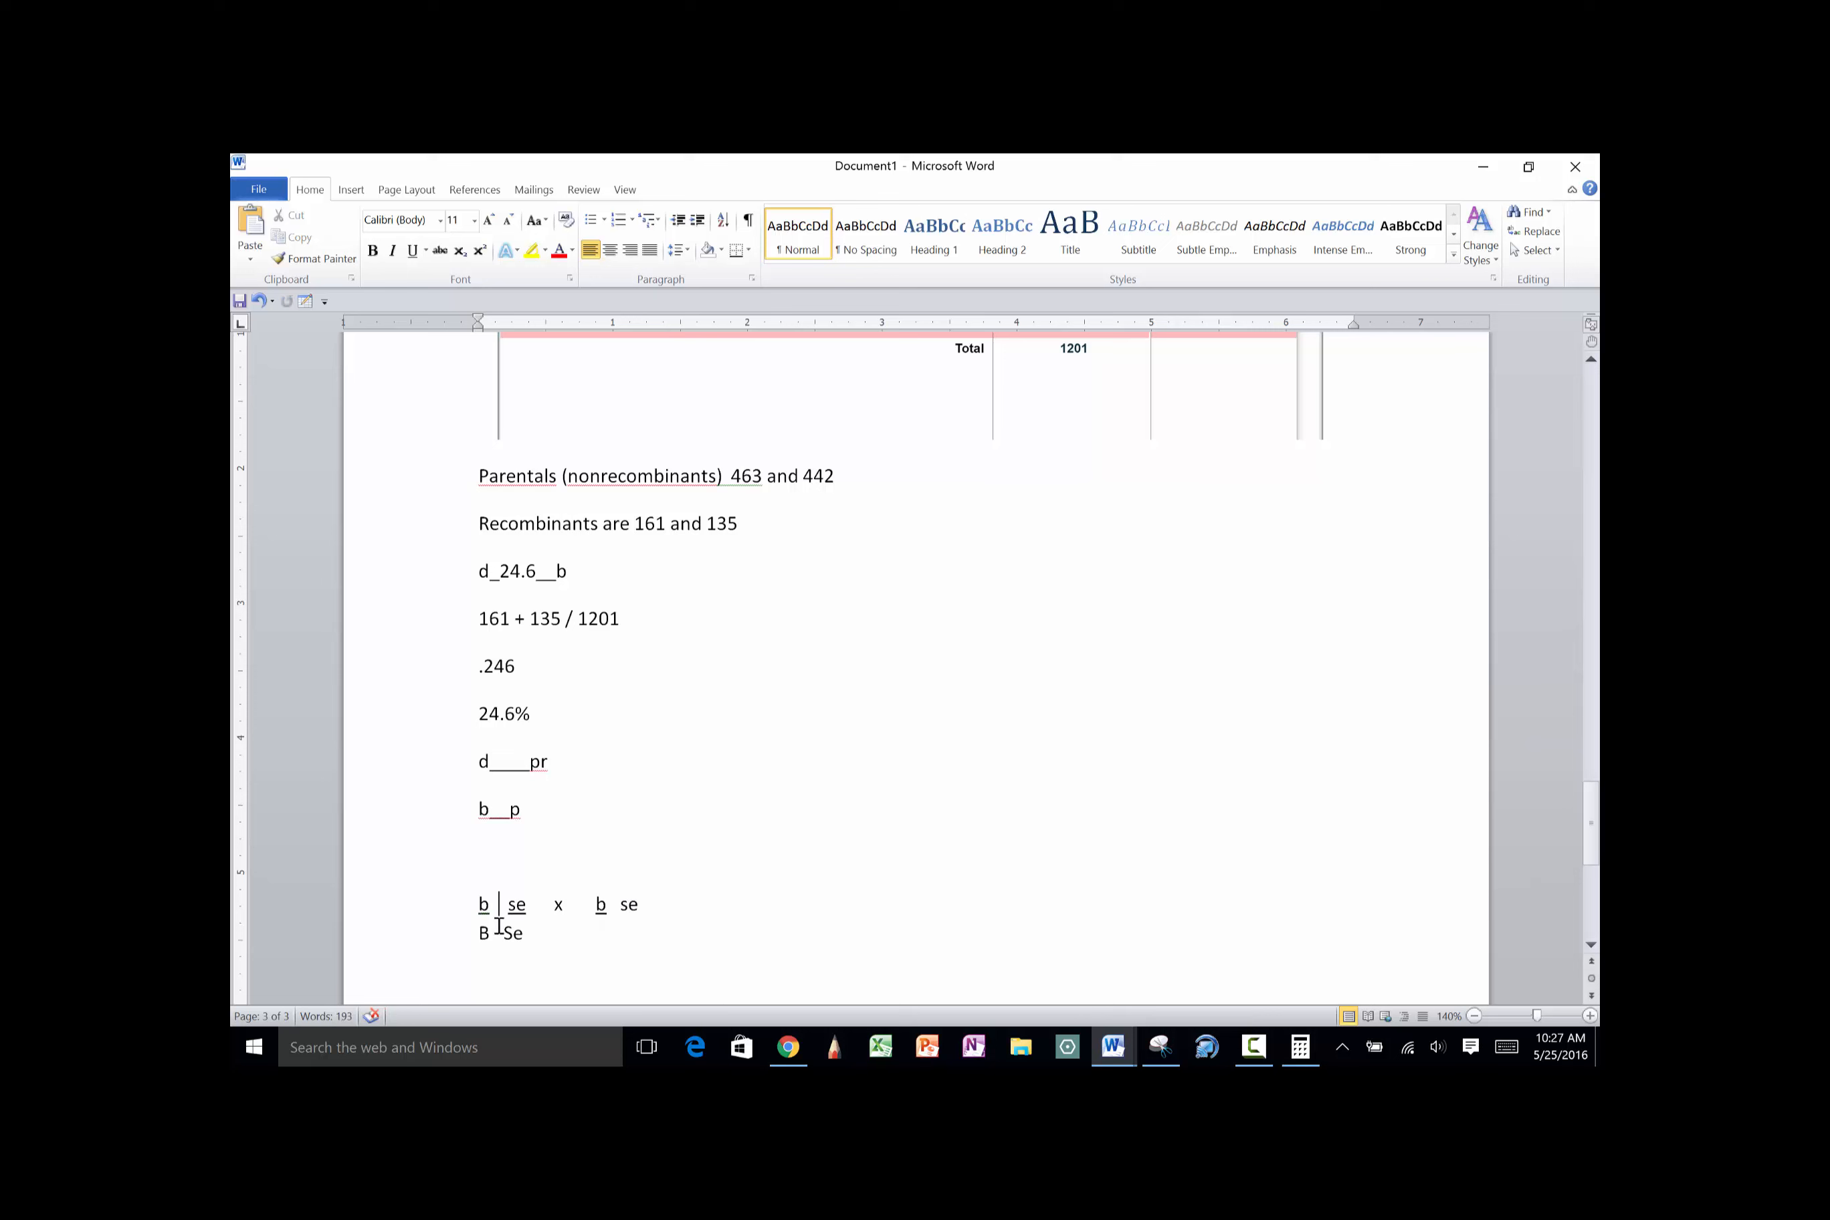
pyautogui.write(';')
pyautogui.moveTo(634, 905); pyautogui.dragTo(626, 908)
pyautogui.click(626, 909)
pyautogui.click(649, 911)
pyautogui.hotkey('ctrl', 'u')
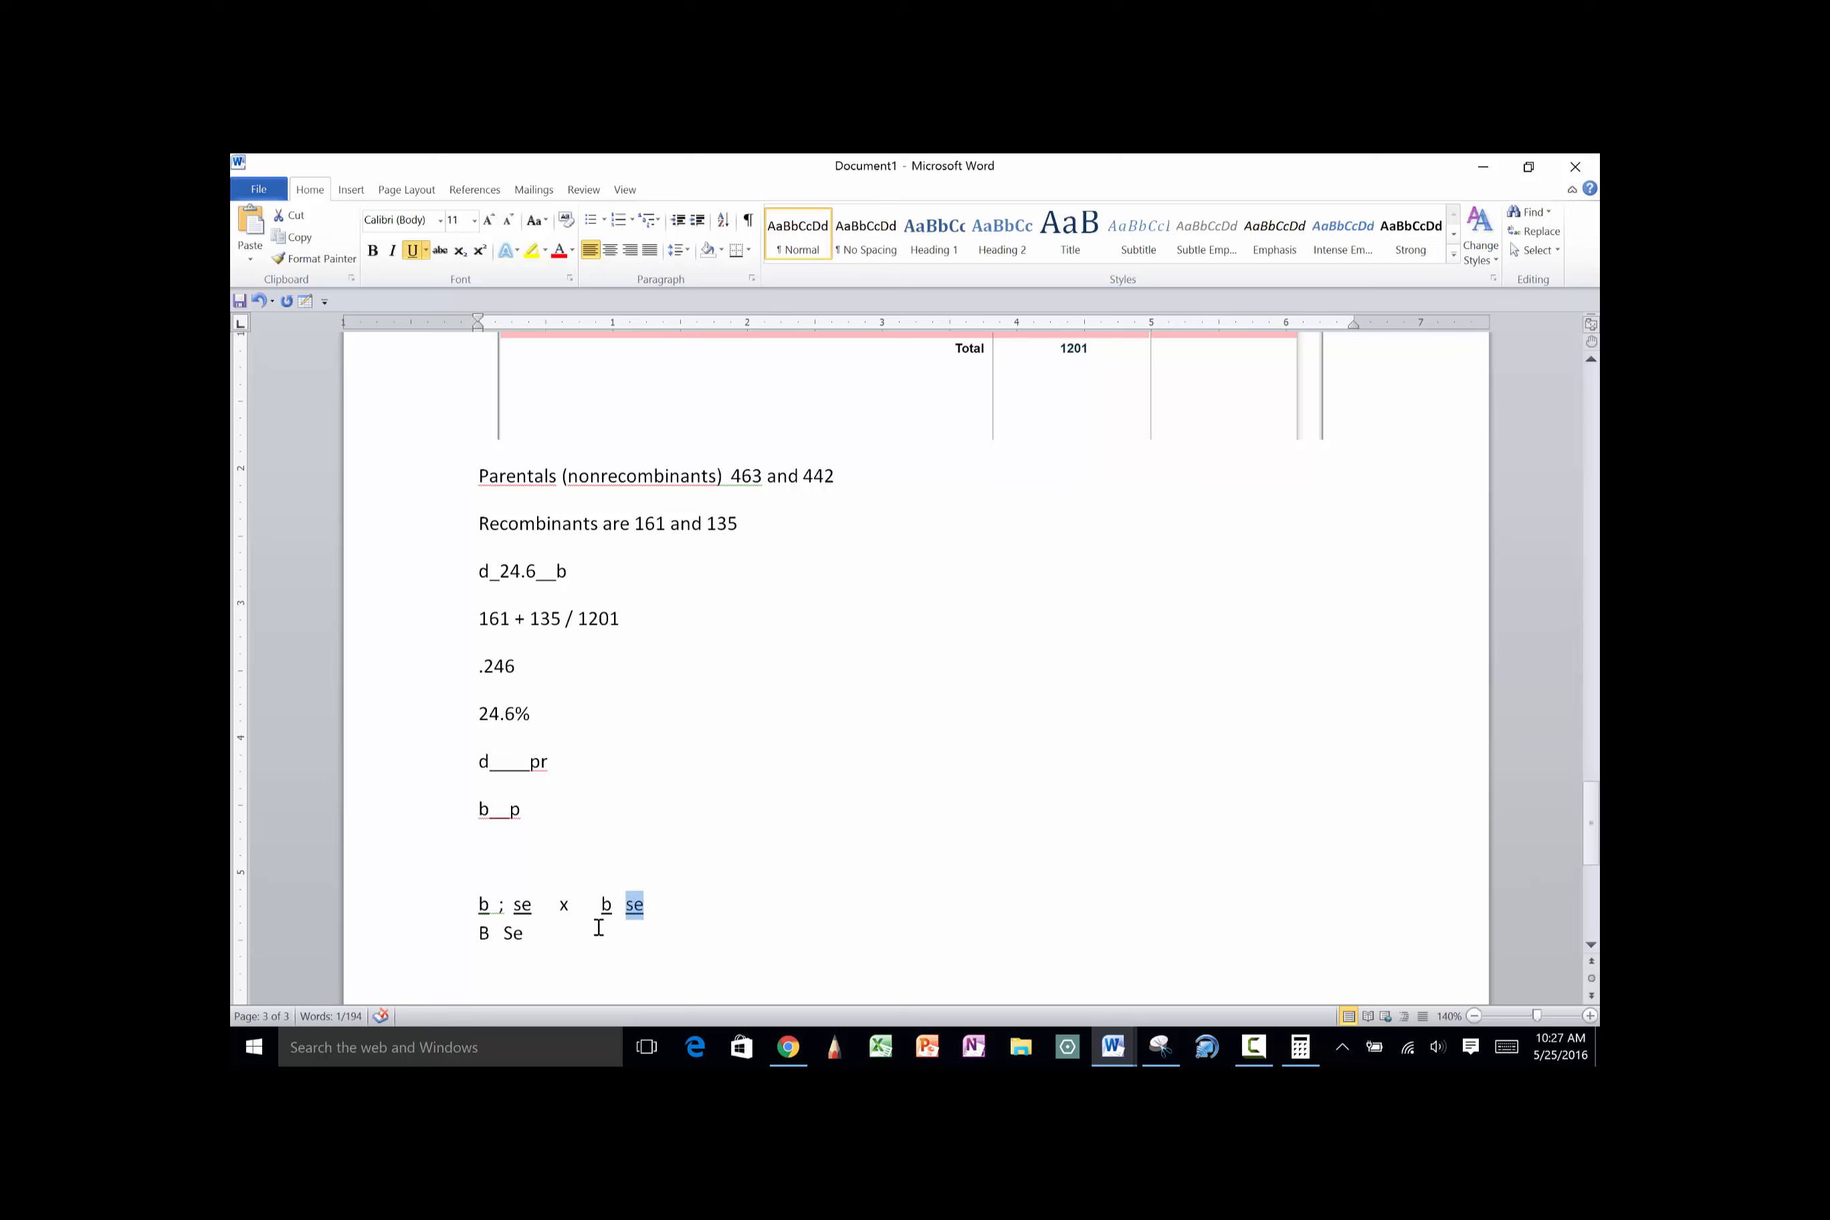
# Complete the tester male's genotype with "b se" on the lower line and a semicolon between its upper alleles
pyautogui.click(630, 934)
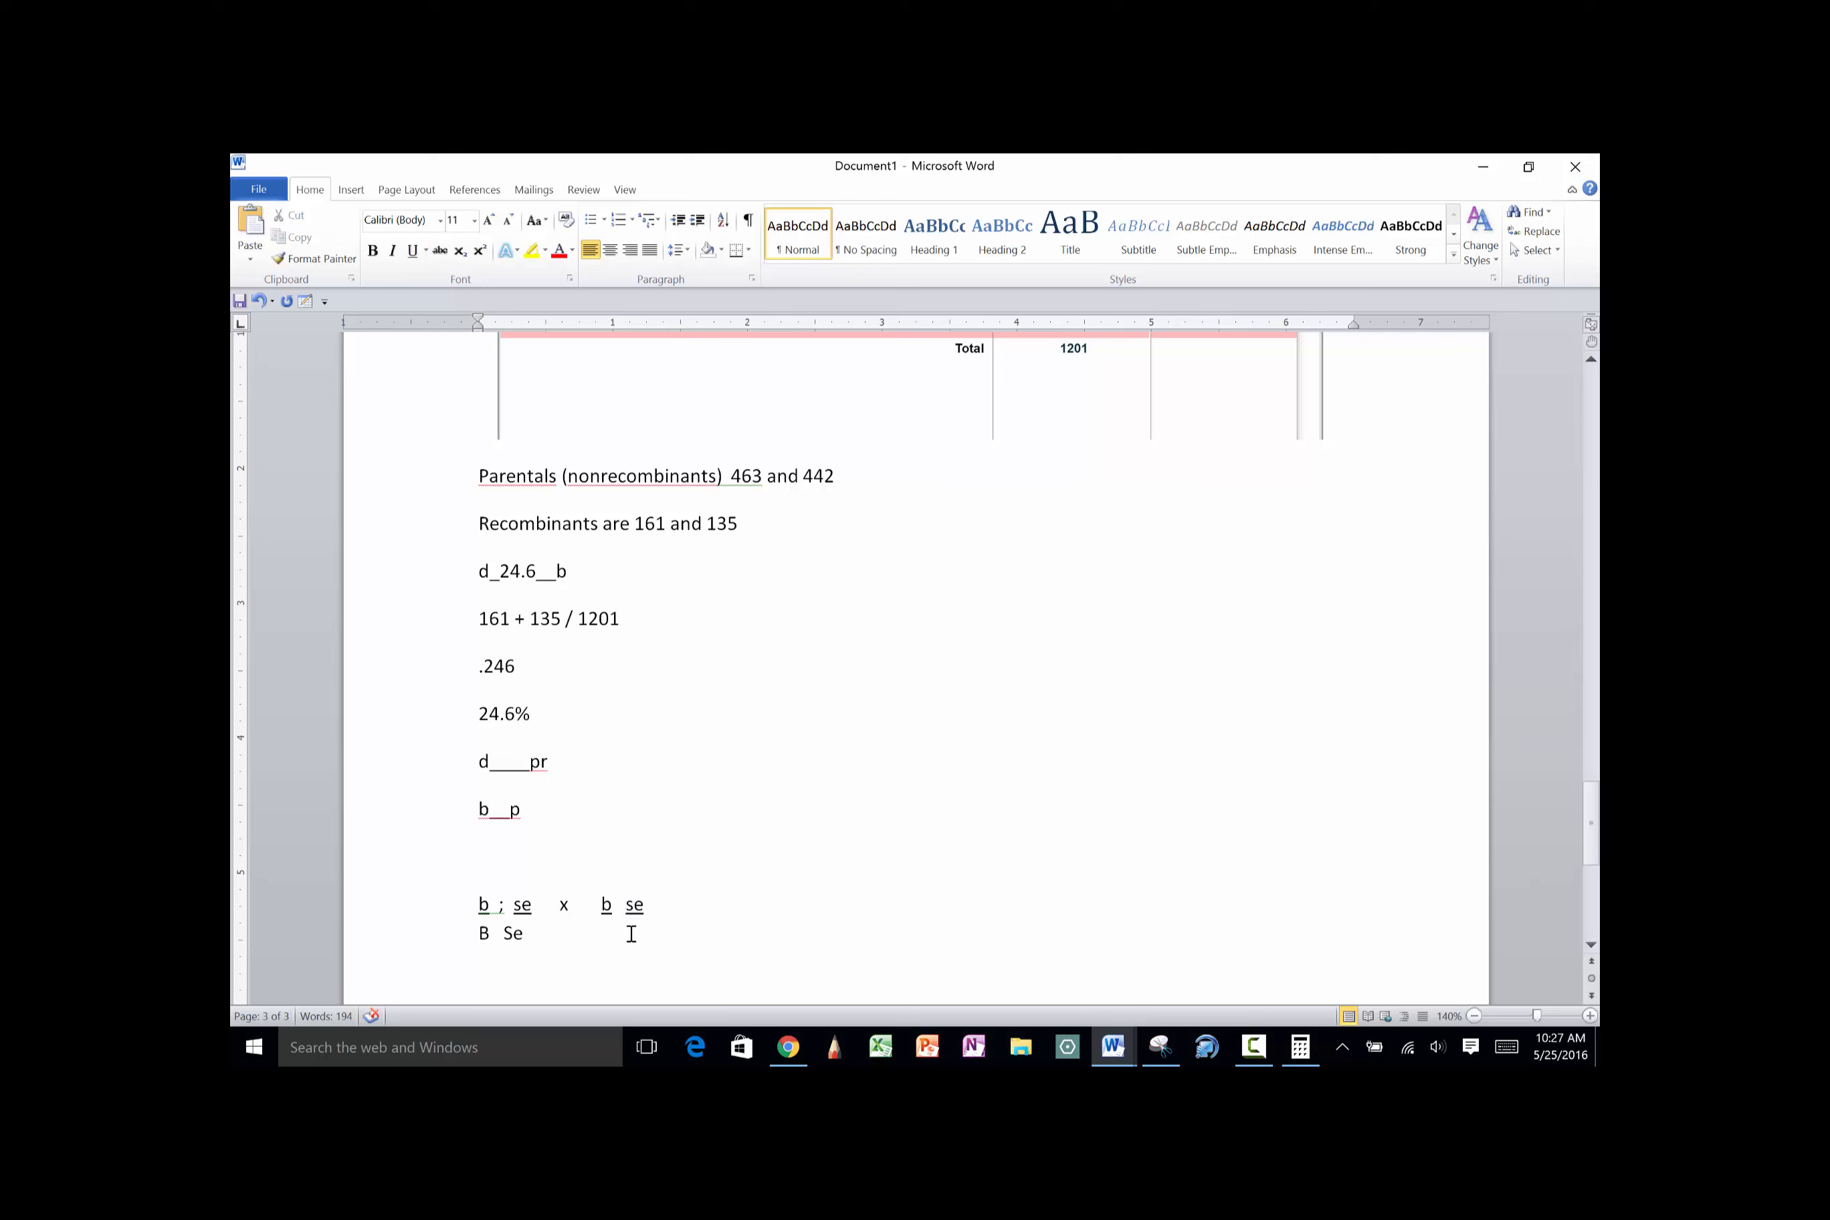
pyautogui.write('b')
pyautogui.write(' se')
pyautogui.write(';')
# List the female's gametes "b se" and "B Se" on separate lines beneath the cross
pyautogui.moveTo(1594, 837); pyautogui.dragTo(1594, 724)
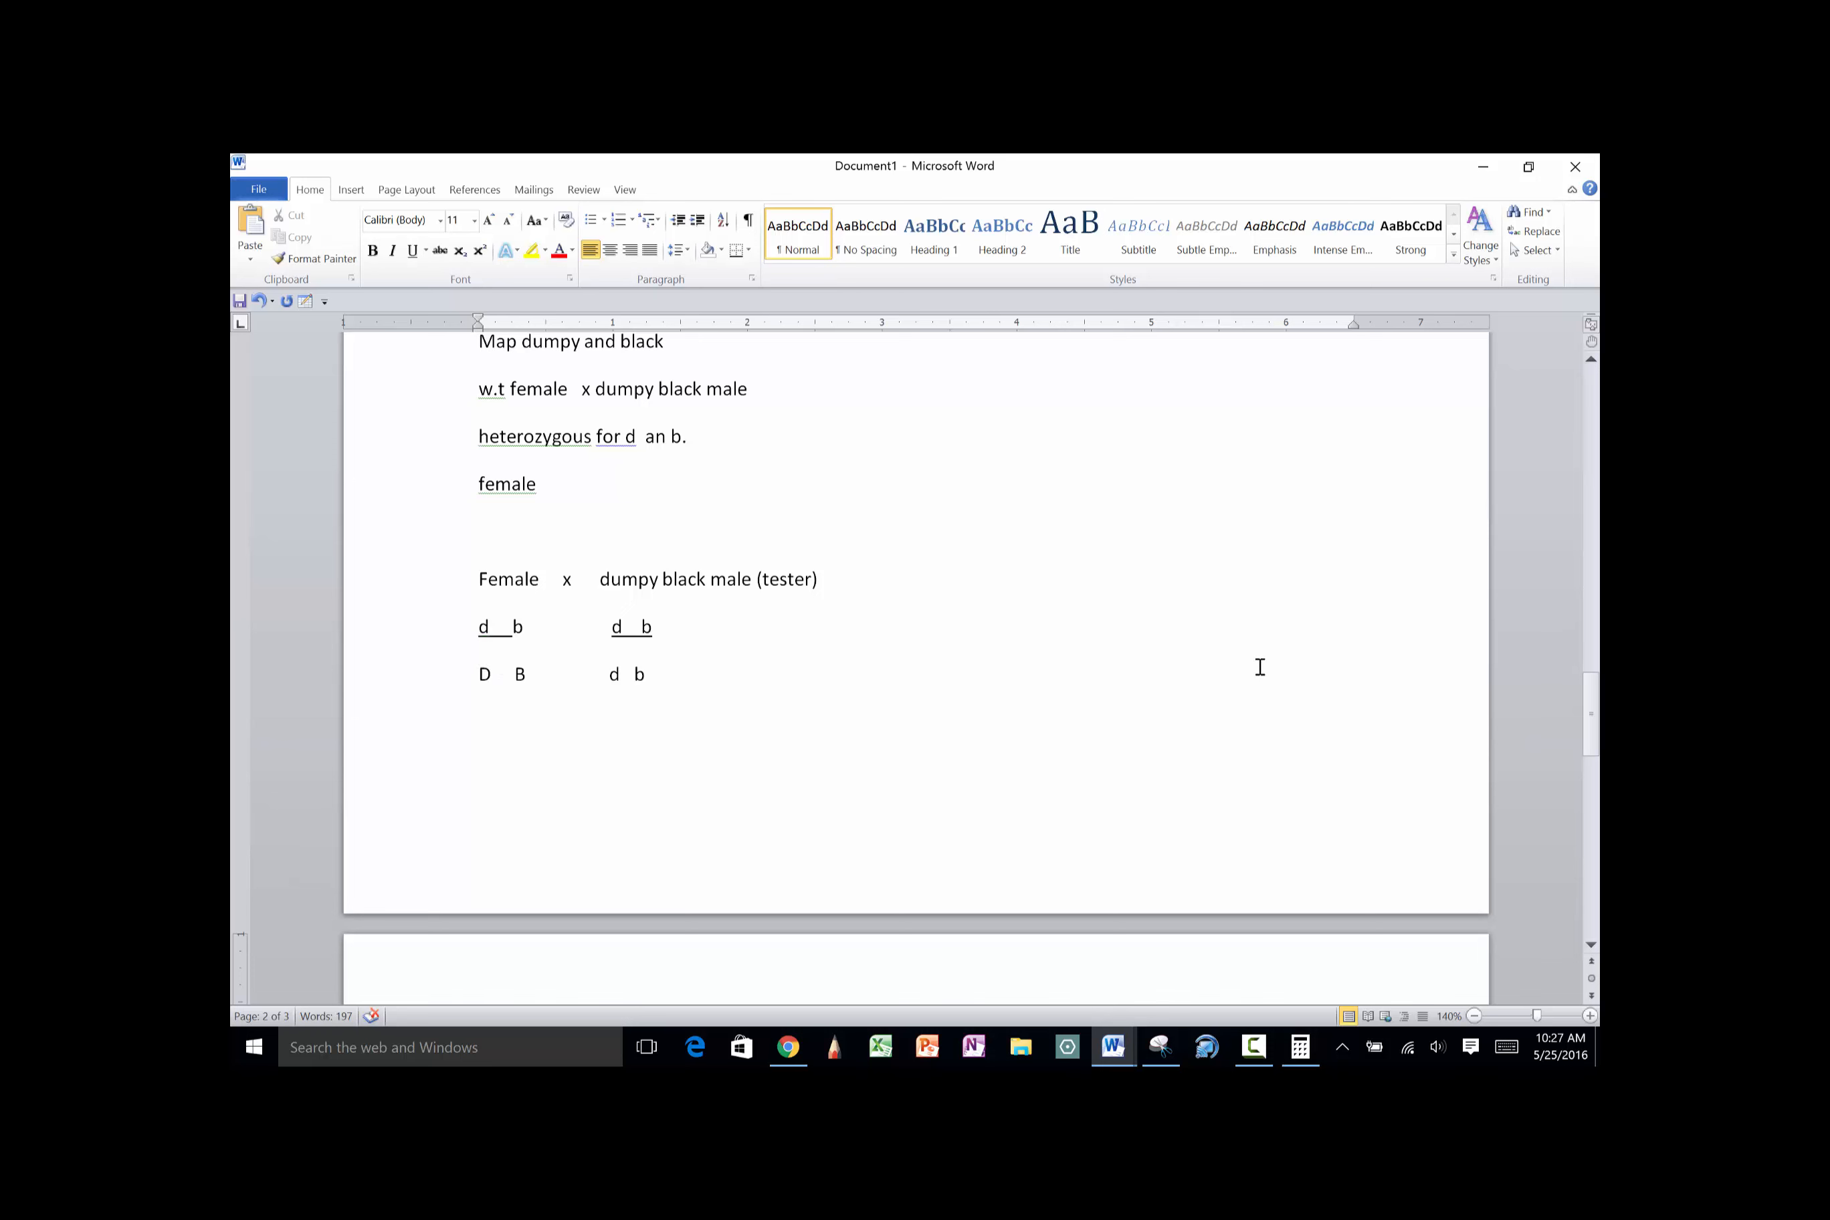
pyautogui.moveTo(1591, 734); pyautogui.dragTo(1523, 854)
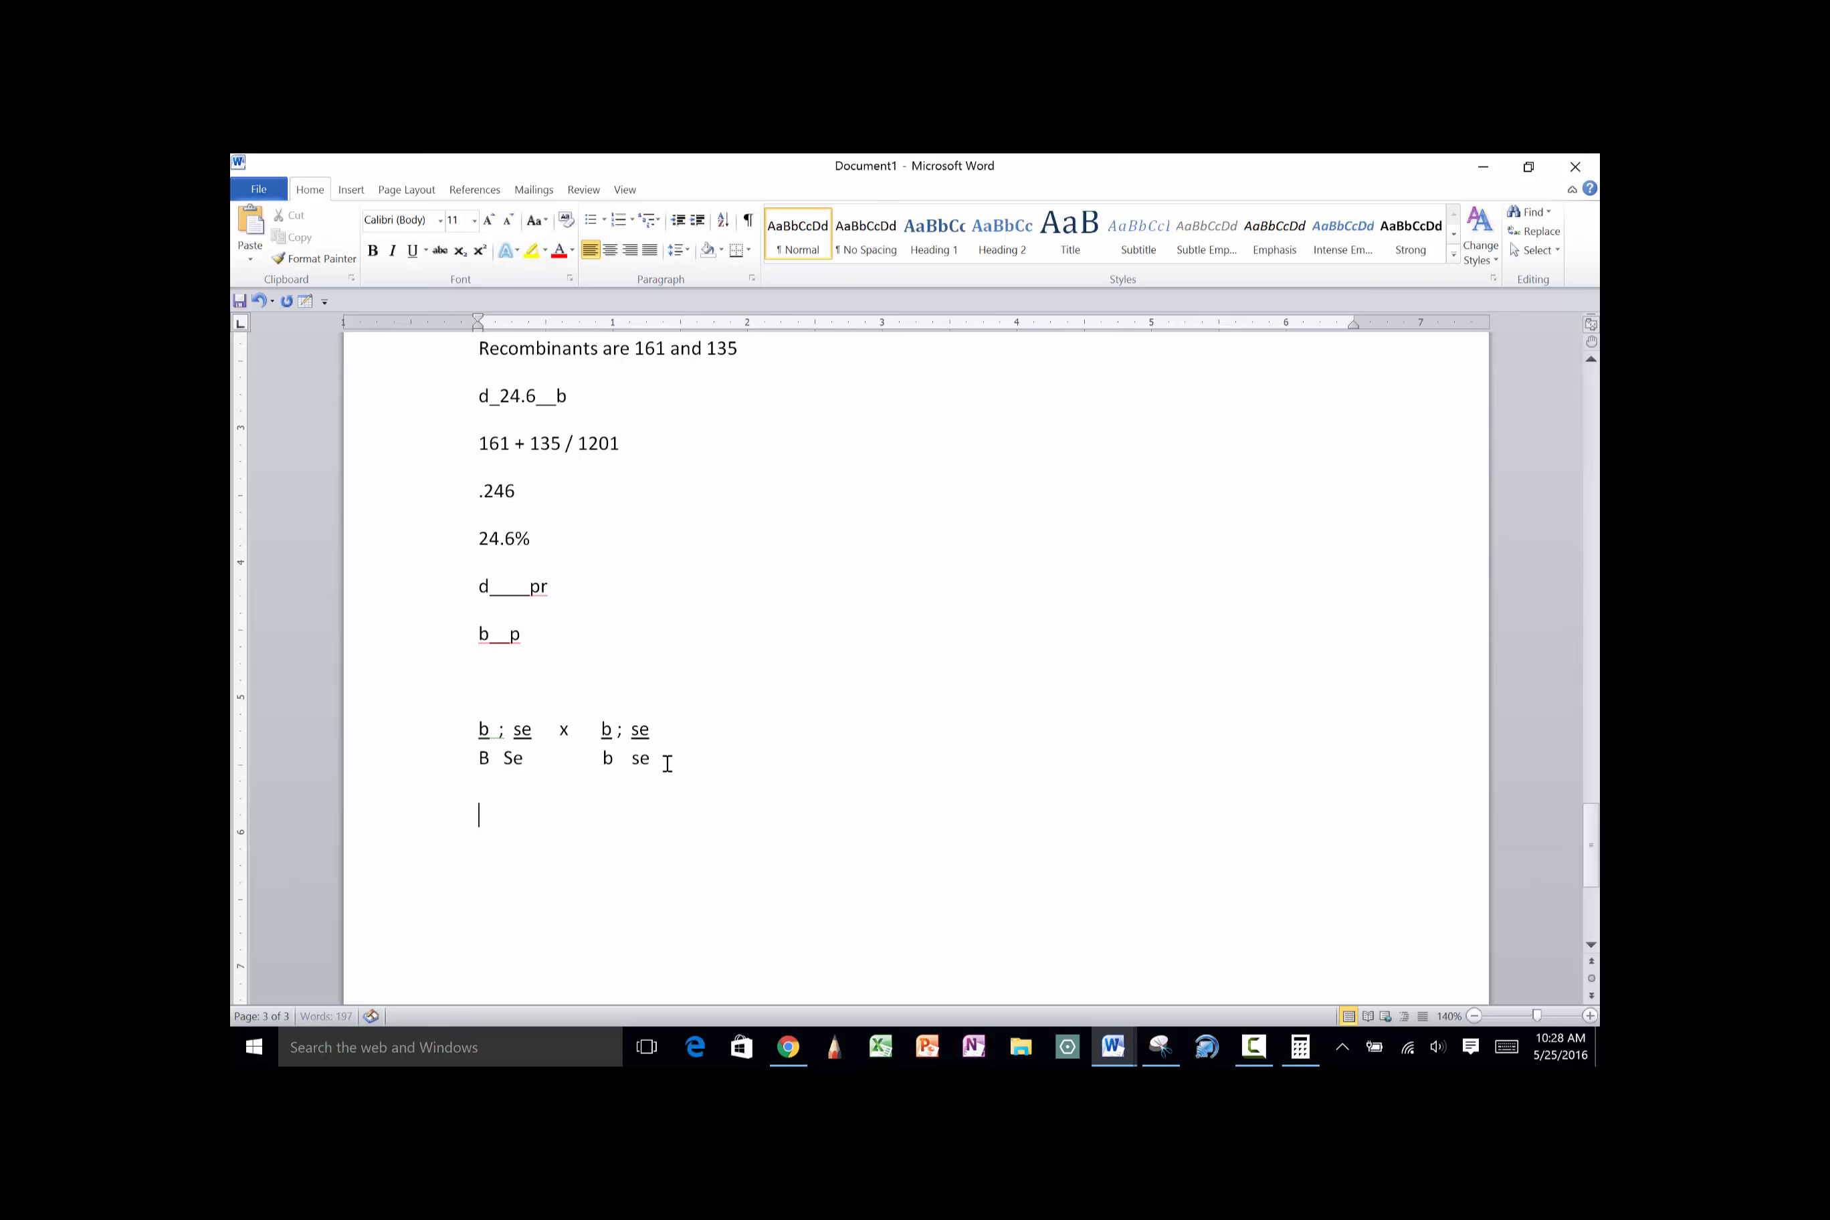
pyautogui.moveTo(475, 728); pyautogui.dragTo(514, 759)
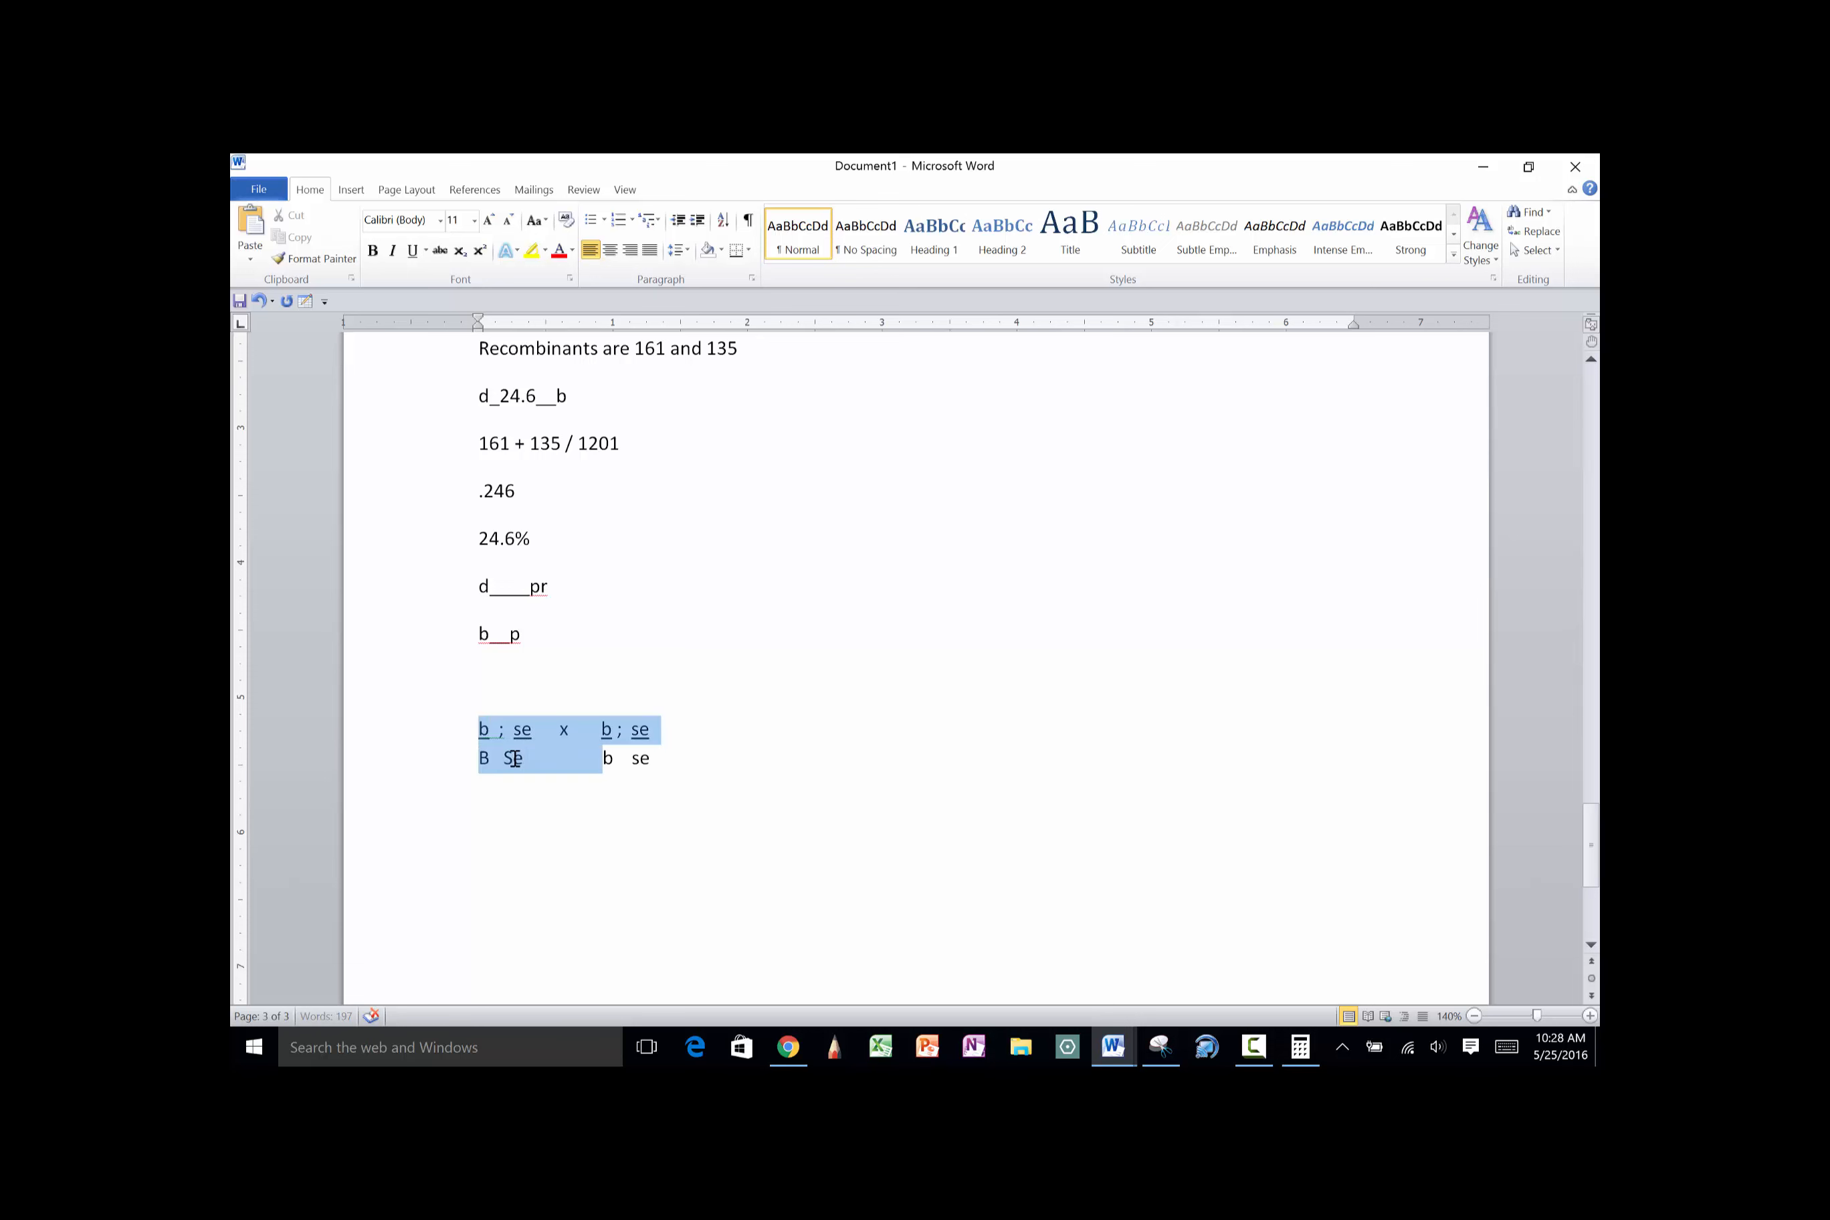
pyautogui.click(514, 807)
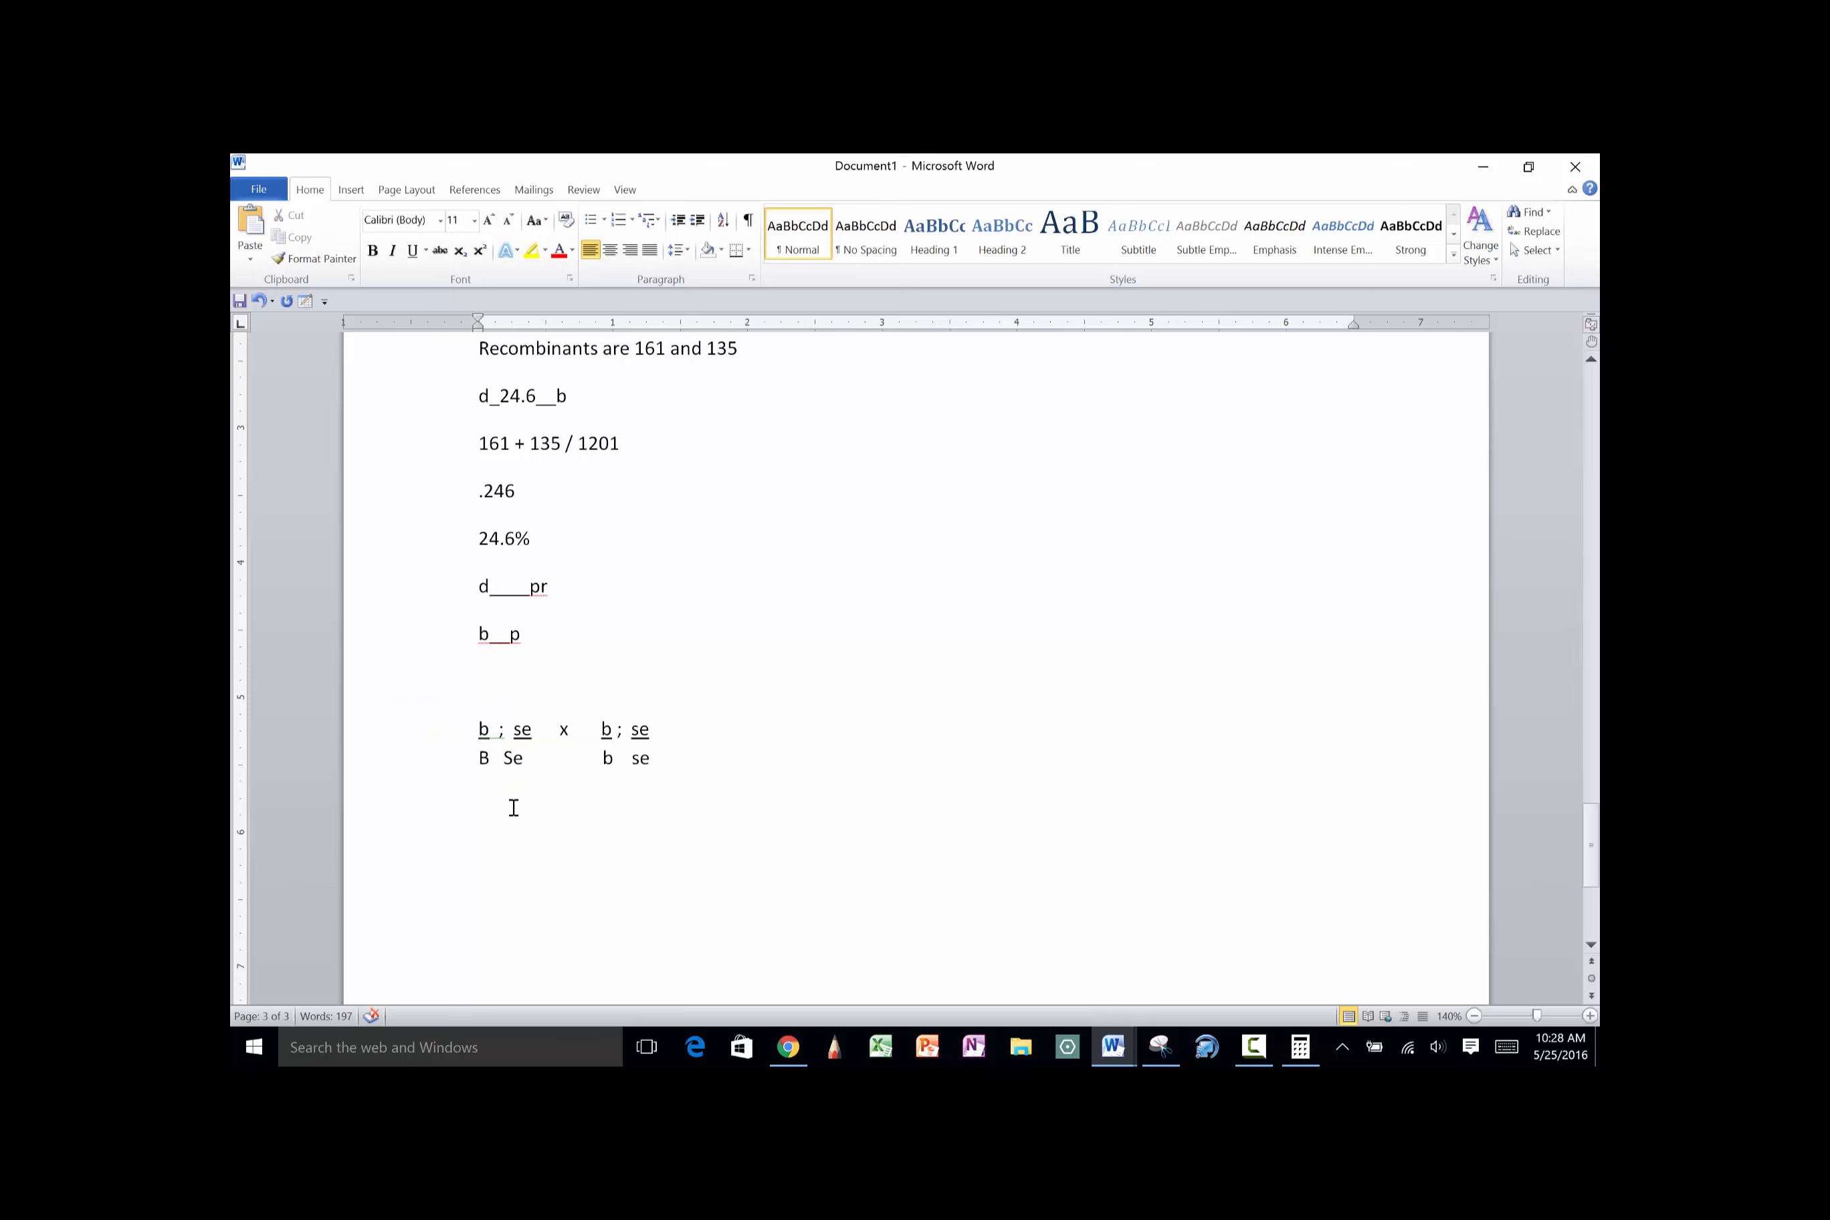
pyautogui.write('B se')
pyautogui.doubleClick(489, 815)
pyautogui.write('b')
pyautogui.press('Return')
pyautogui.write('B Se')
# Add the gametes "b Se" and "B se" on two further lines of the list
pyautogui.press('Return')
pyautogui.write('B Se')
pyautogui.doubleClick(488, 874)
pyautogui.write('b')
pyautogui.press('Return')
pyautogui.write('B se')
# Put a "1" in front of each of the four gametes listed beneath the cross
pyautogui.click(484, 729)
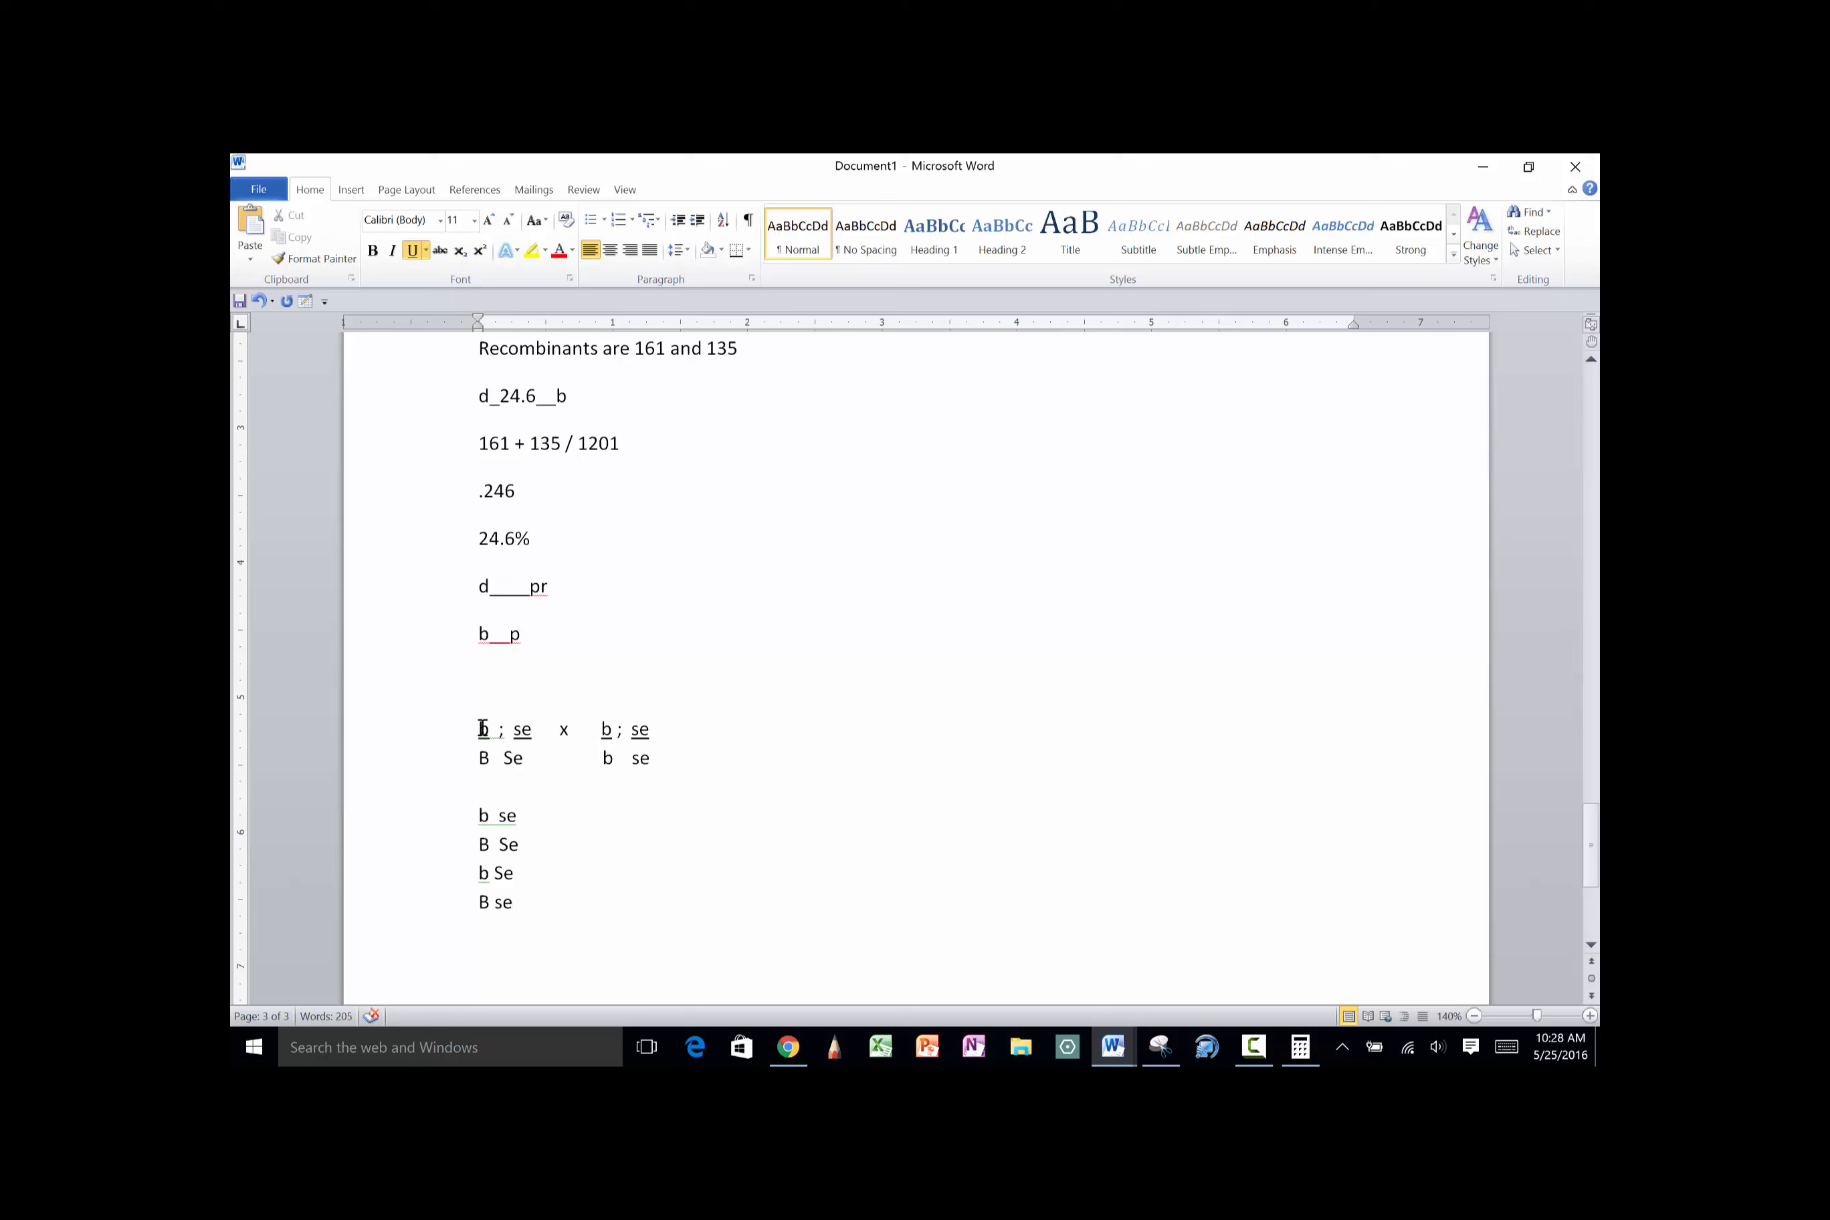
pyautogui.moveTo(522, 730)
pyautogui.mouseDown()
pyautogui.moveTo(489, 730)
pyautogui.moveTo(521, 767)
pyautogui.moveTo(489, 759)
pyautogui.moveTo(533, 732)
pyautogui.mouseUp()
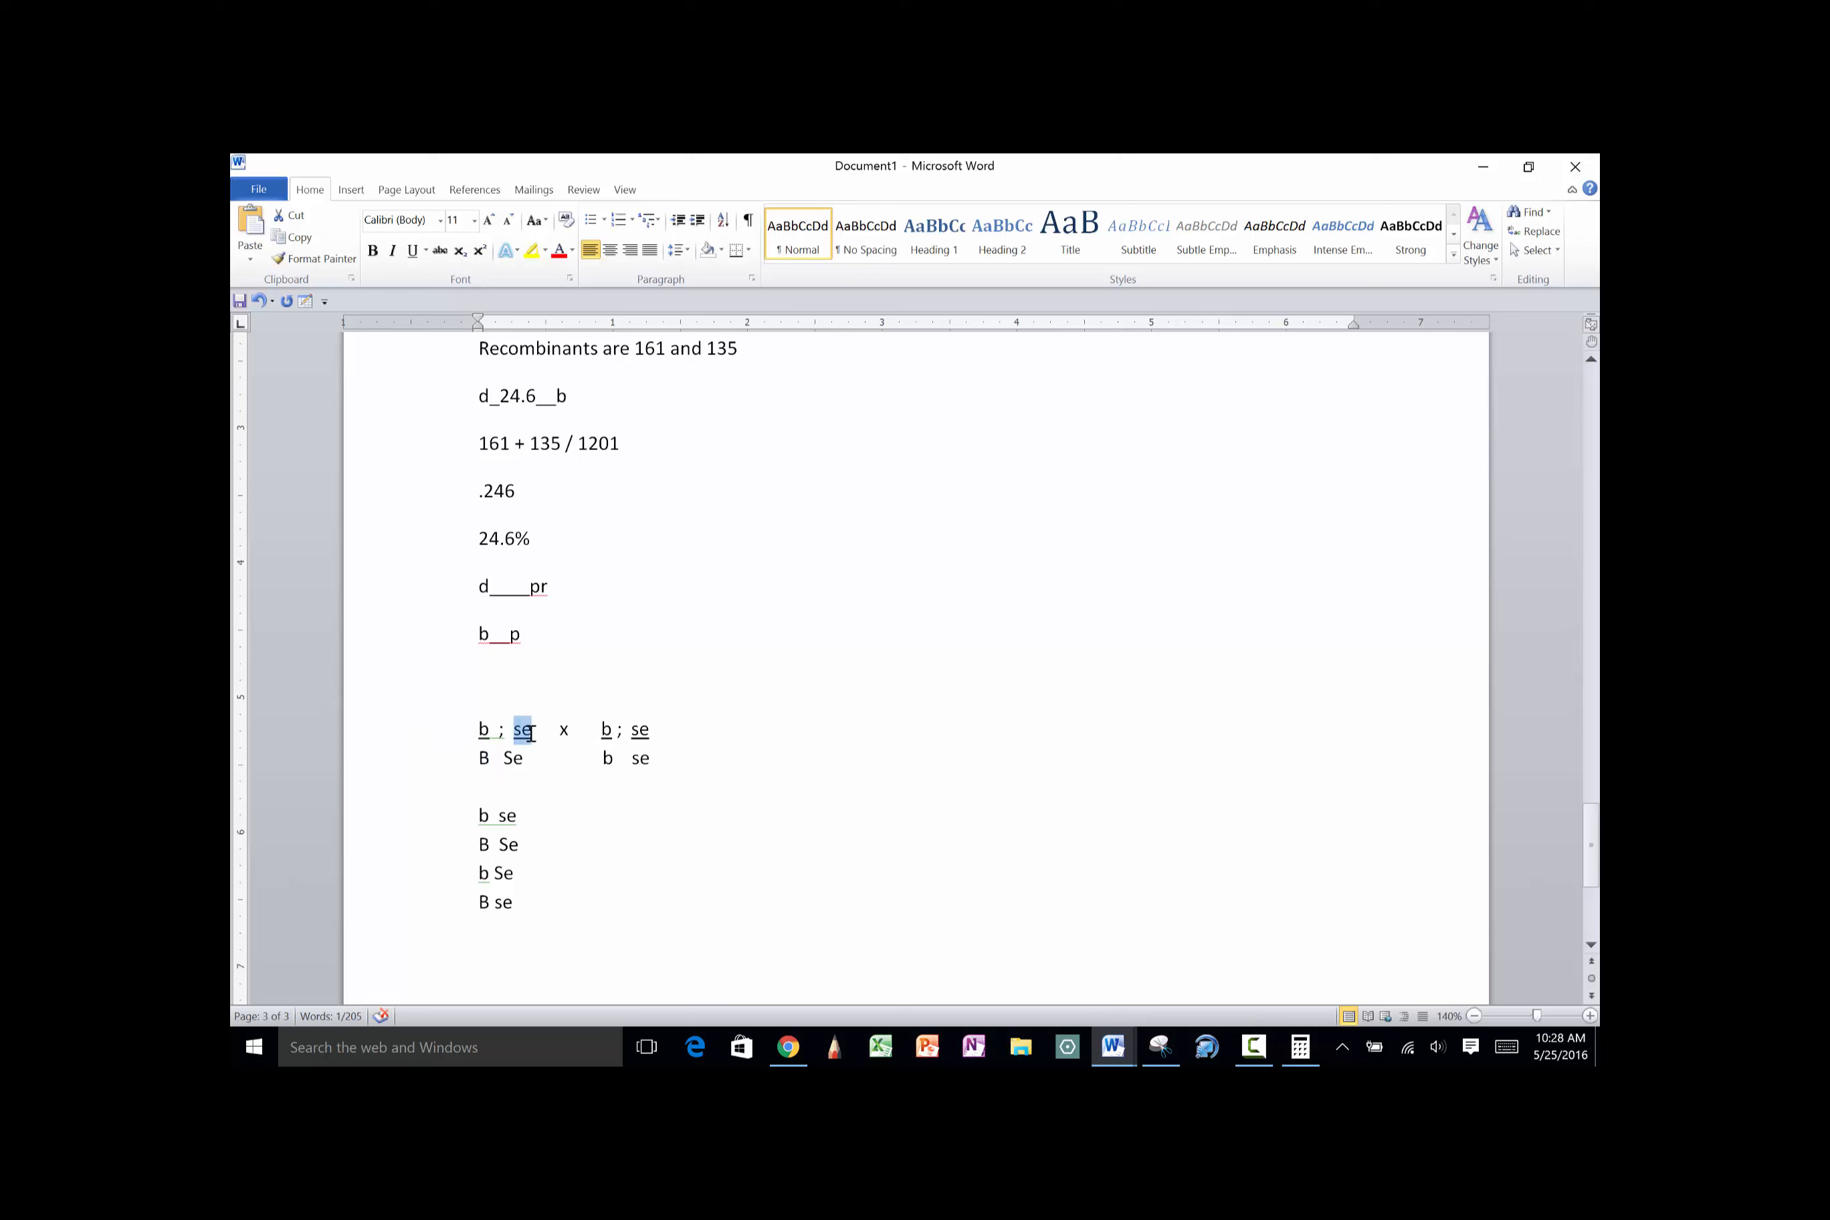
pyautogui.click(482, 758)
pyautogui.write('1 ')
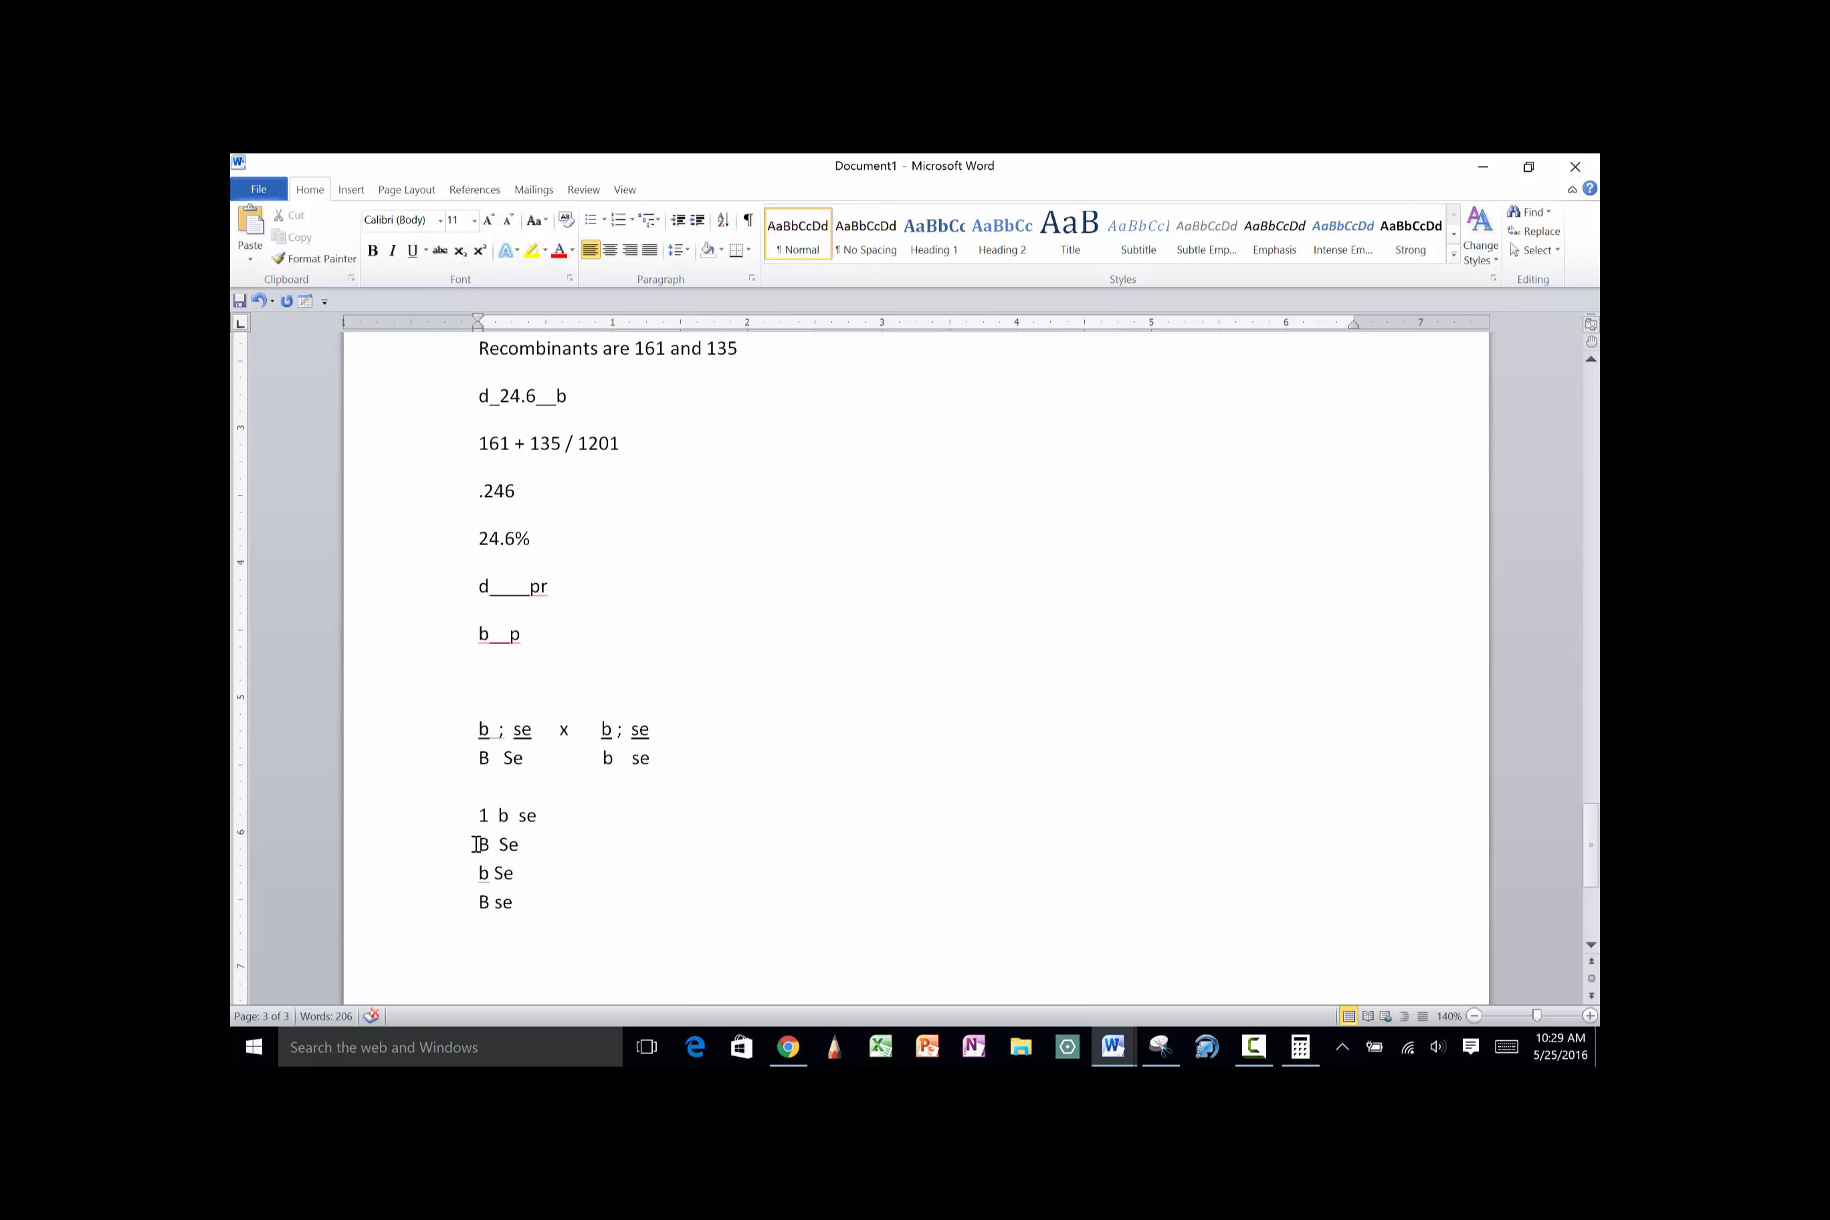
pyautogui.write('1')
pyautogui.click(469, 864)
pyautogui.write('1')
pyautogui.click(478, 901)
pyautogui.write('1')
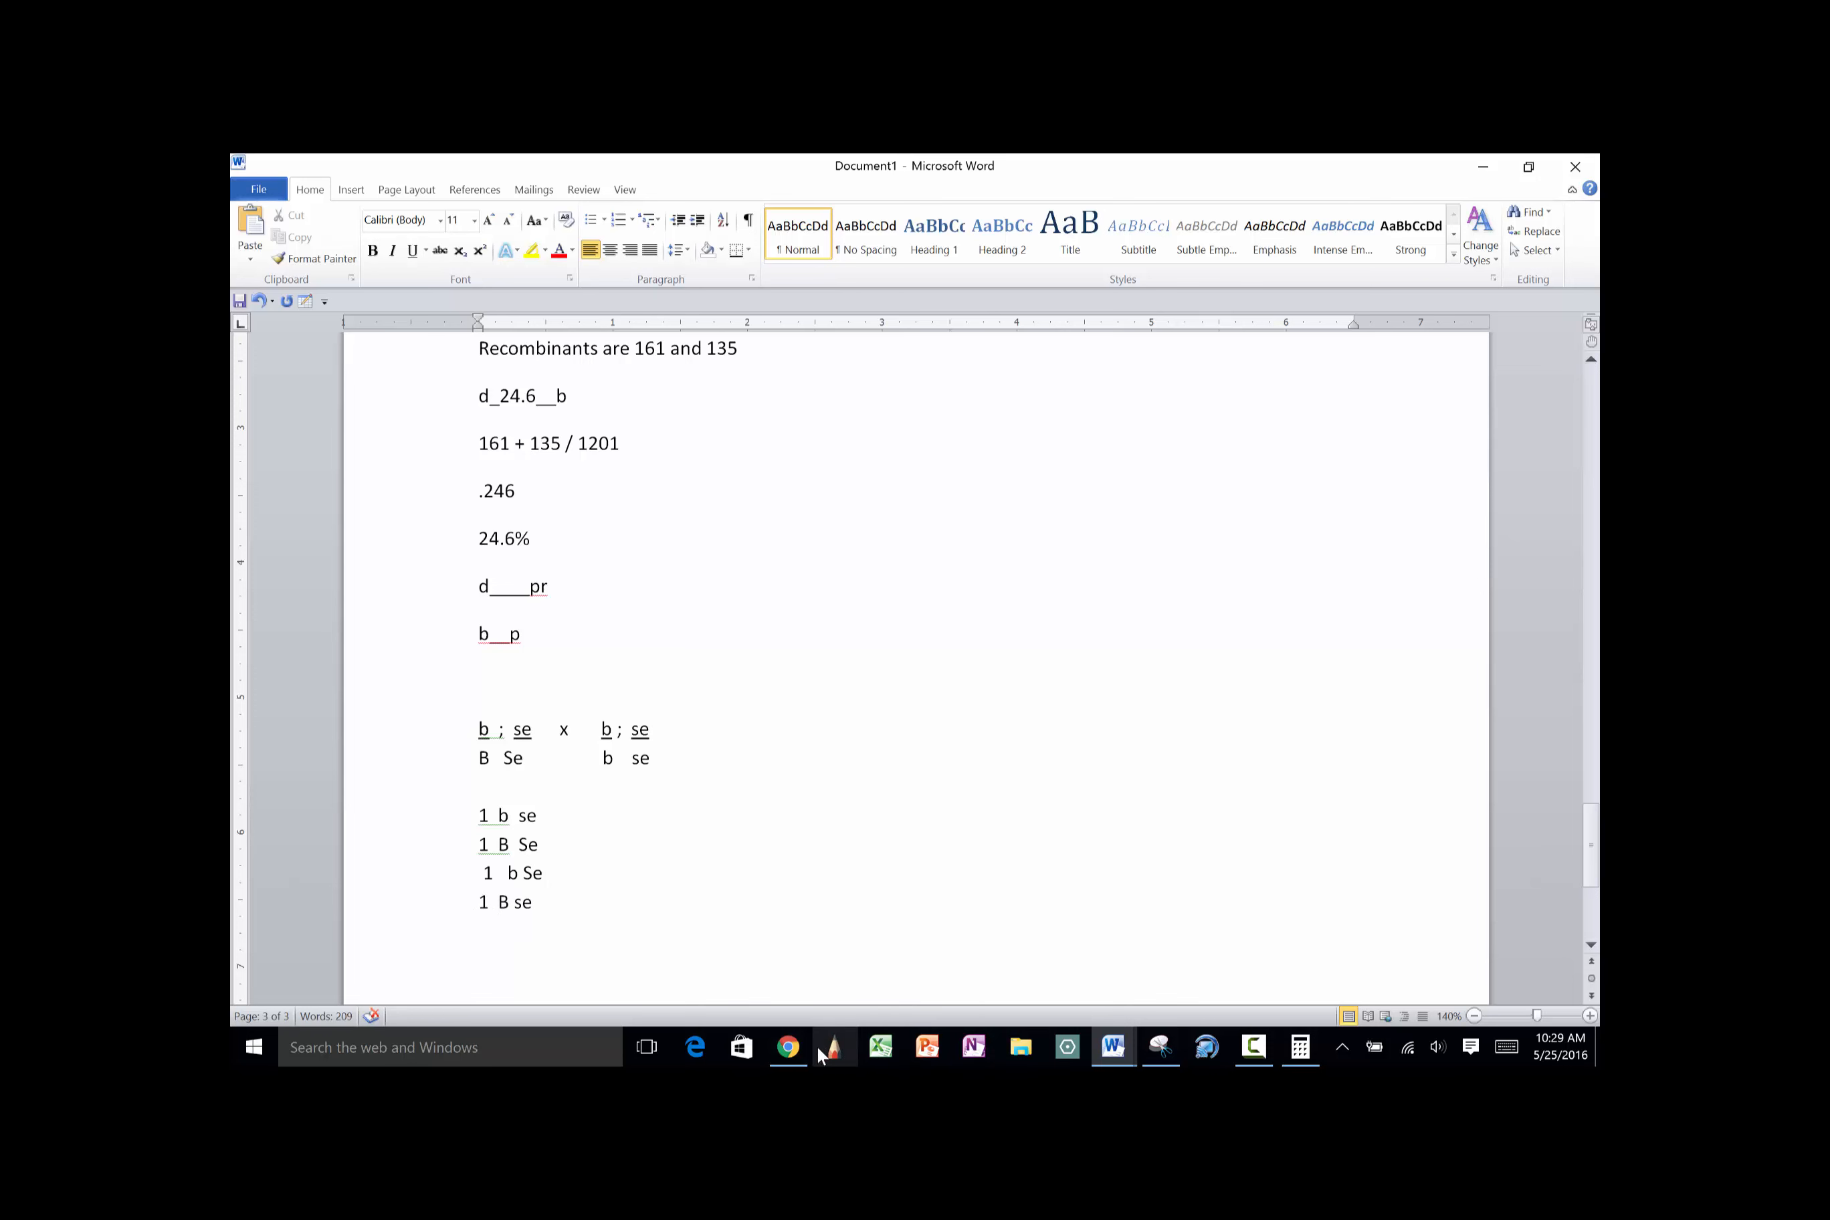
# Switch to the Drosophila lab in Chrome, return to the lab bench and open the Cross #5 mating jar from the incubator
pyautogui.click(788, 1046)
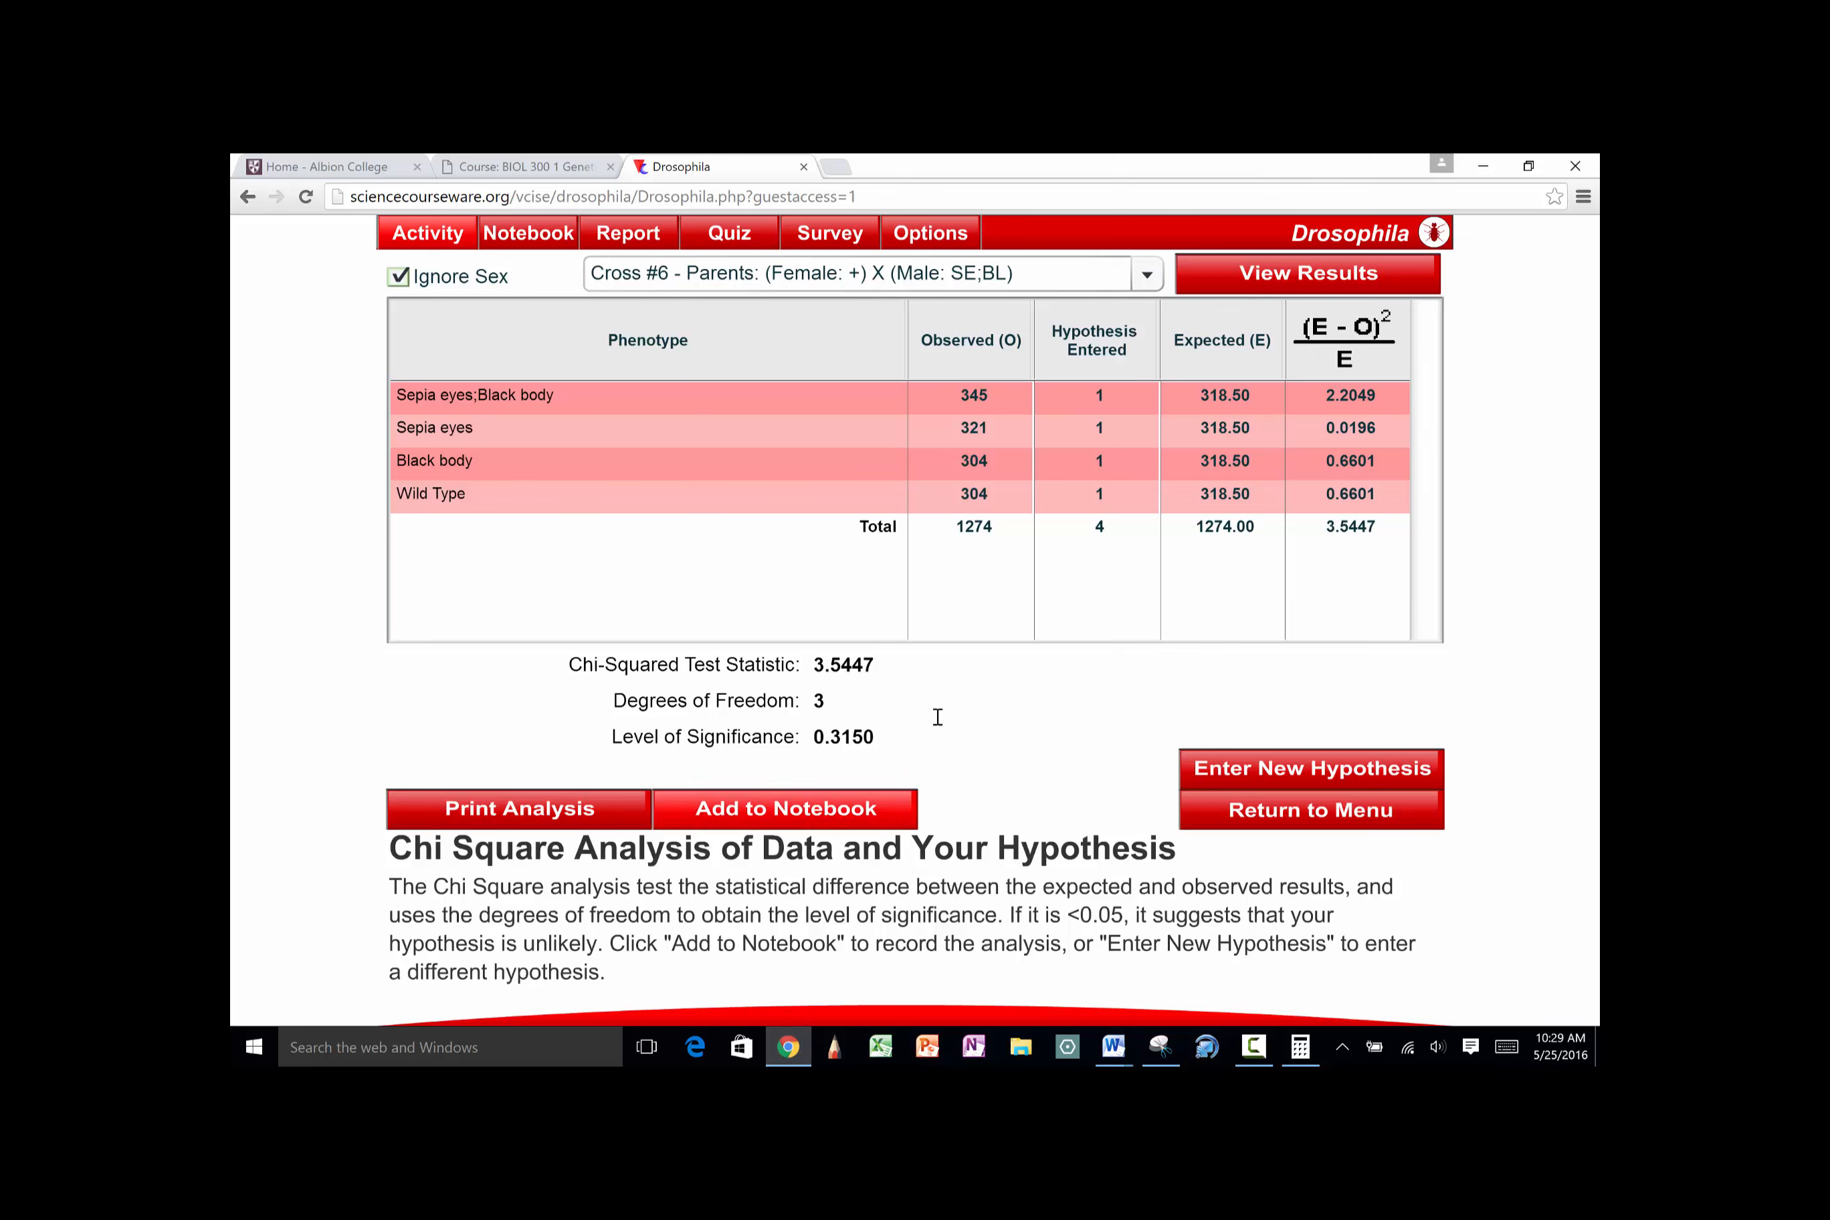
pyautogui.click(1265, 808)
pyautogui.click(960, 669)
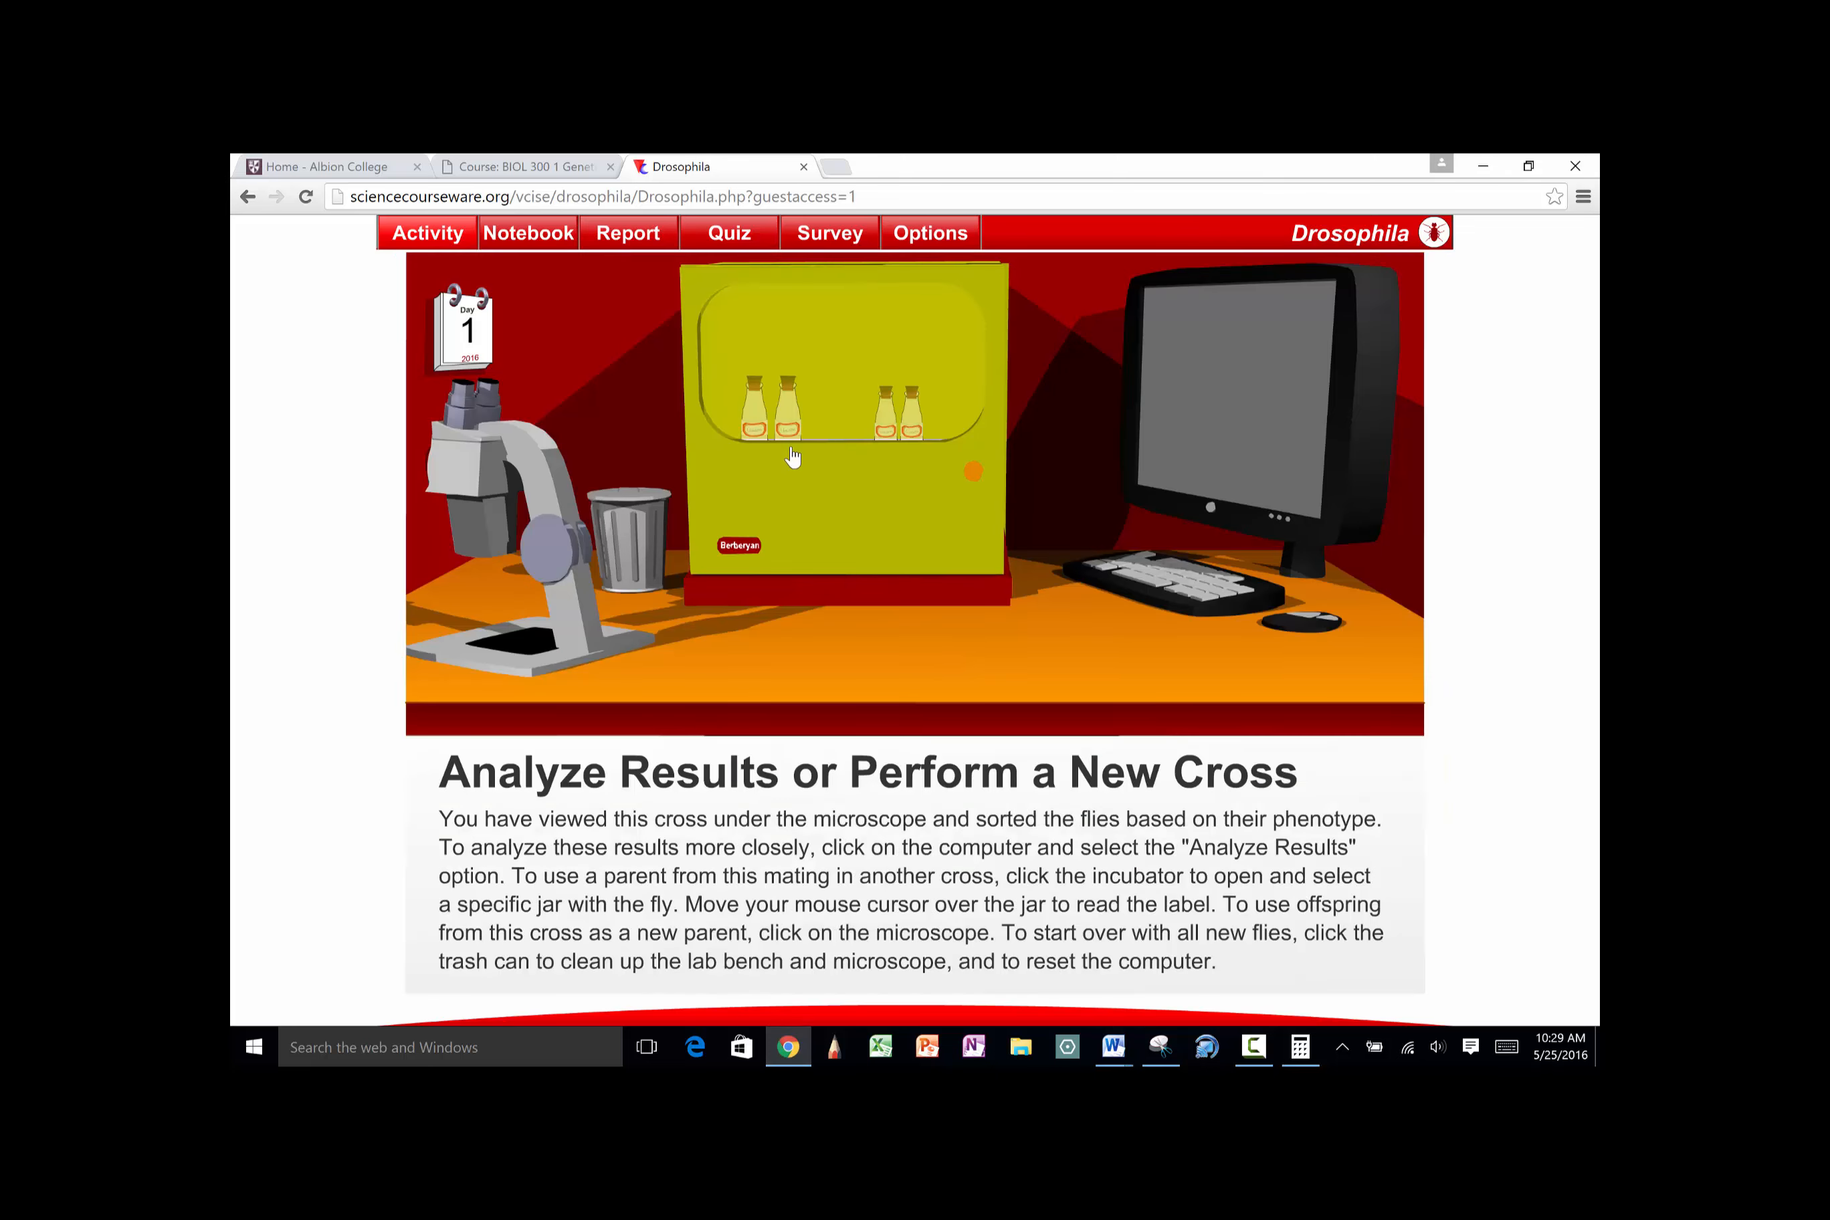
pyautogui.click(930, 504)
pyautogui.moveTo(776, 437)
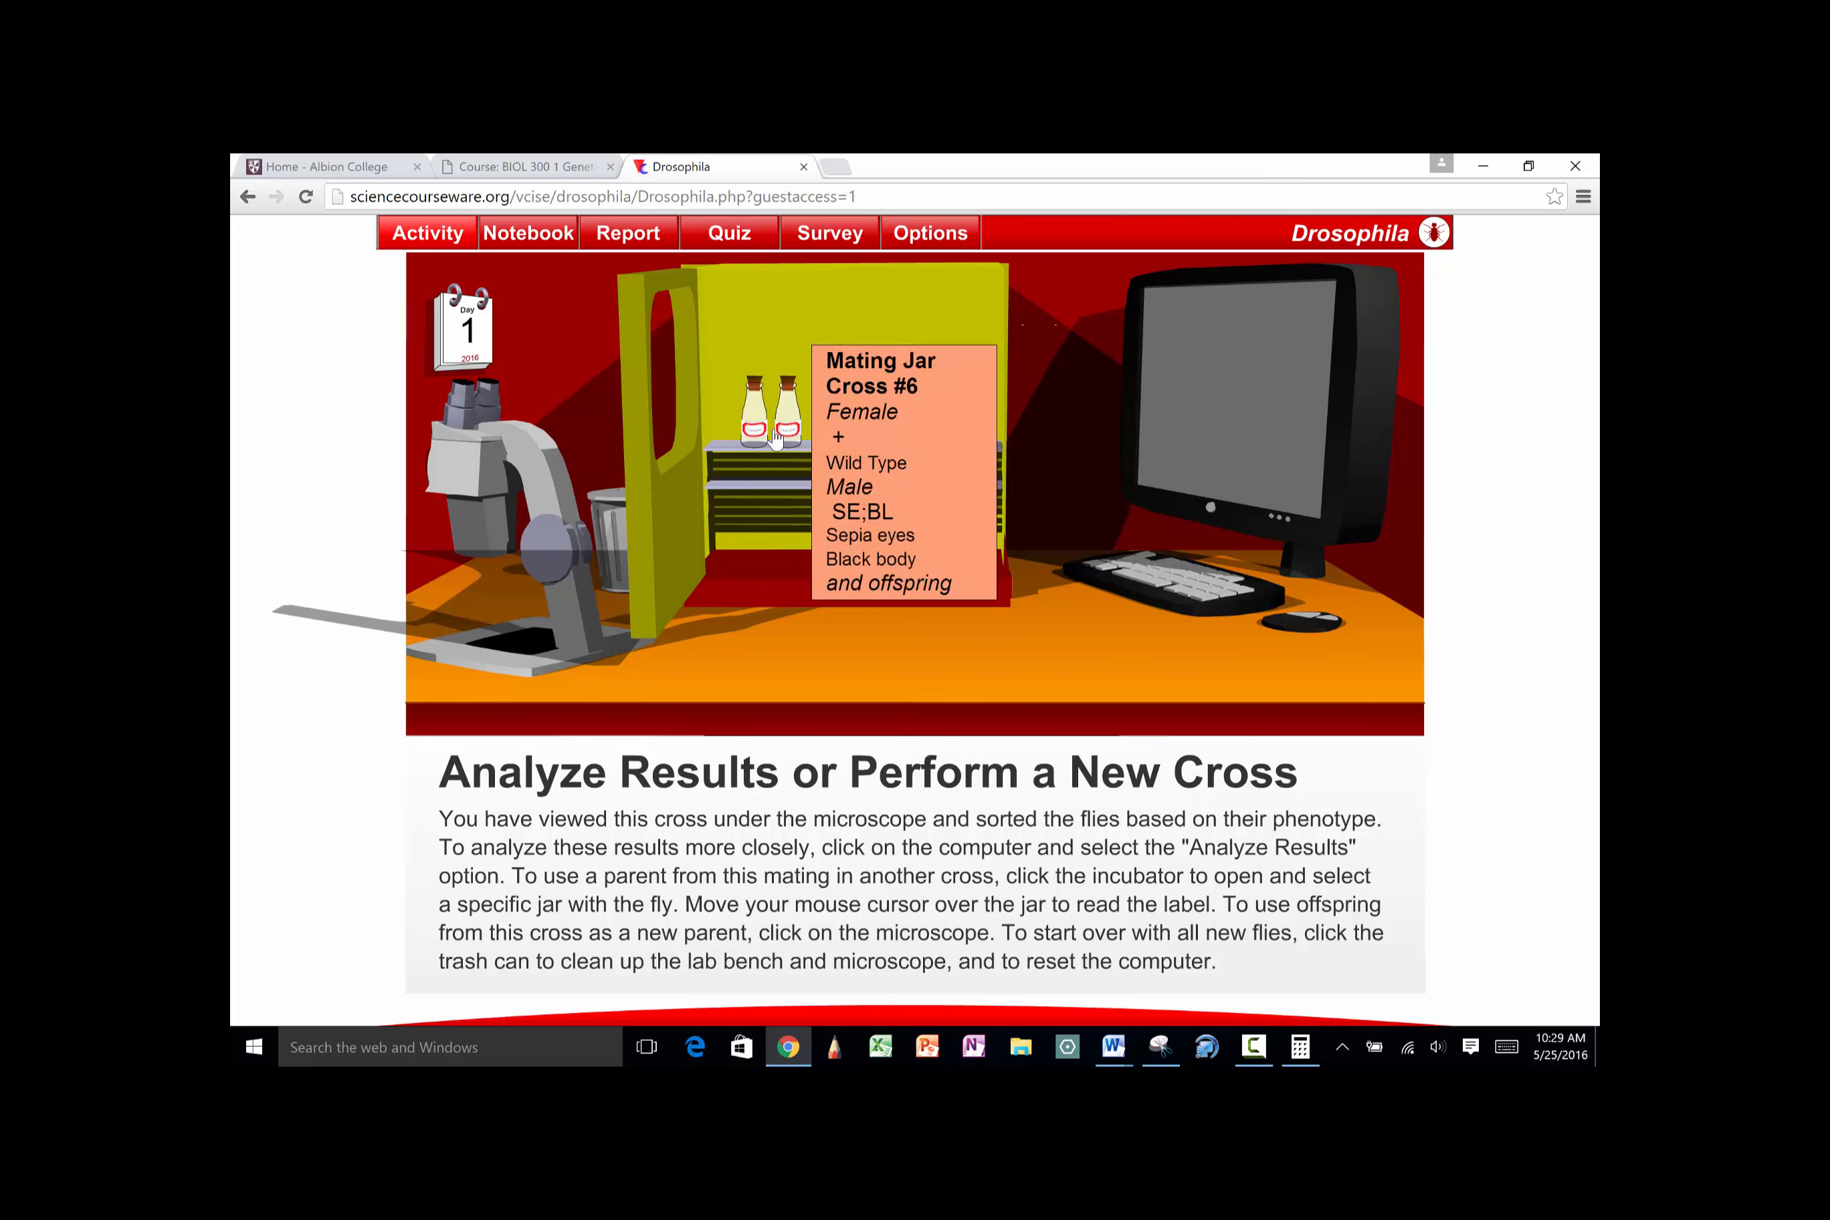
pyautogui.click(762, 438)
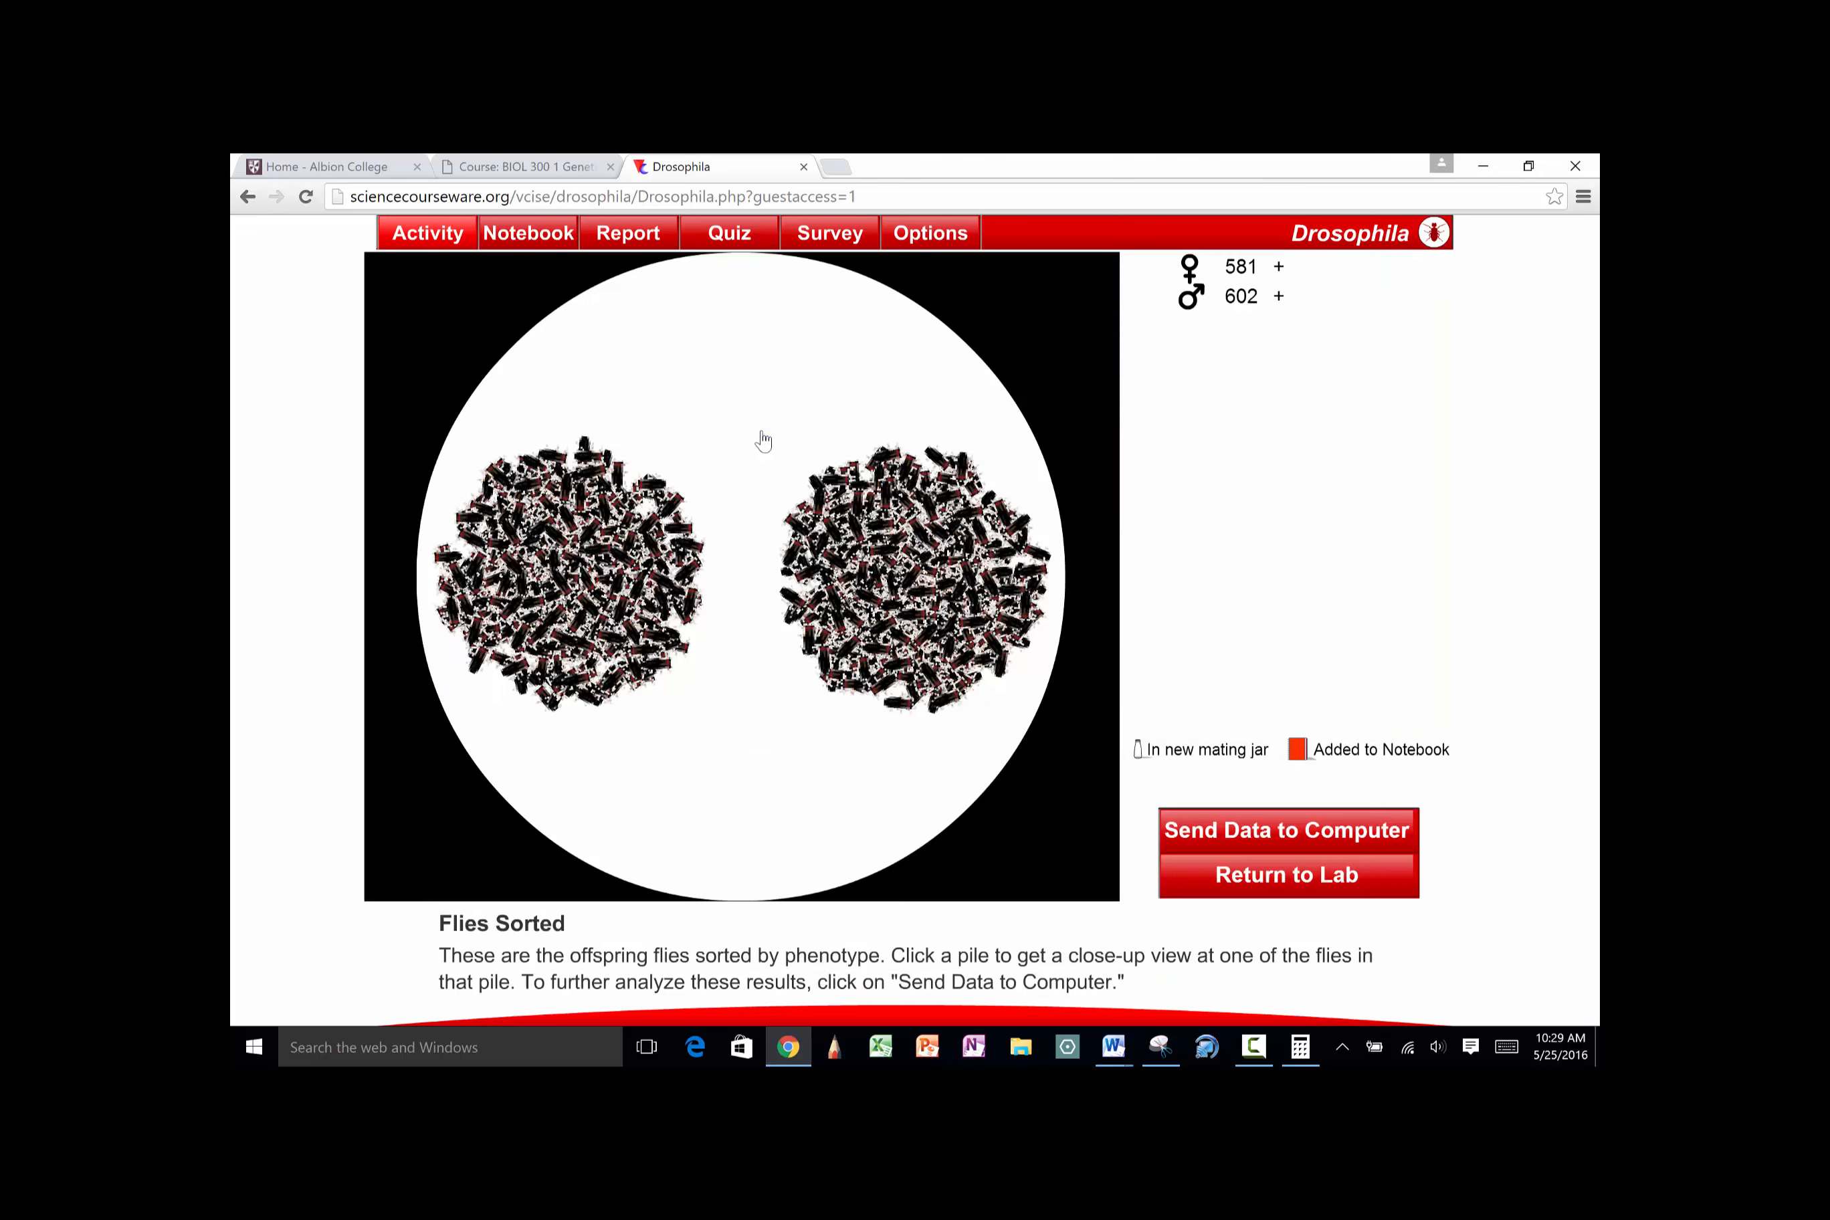
# Add the wild-type female offspring of Cross #5 to a new mating jar and go back to the sorted flies
pyautogui.click(572, 591)
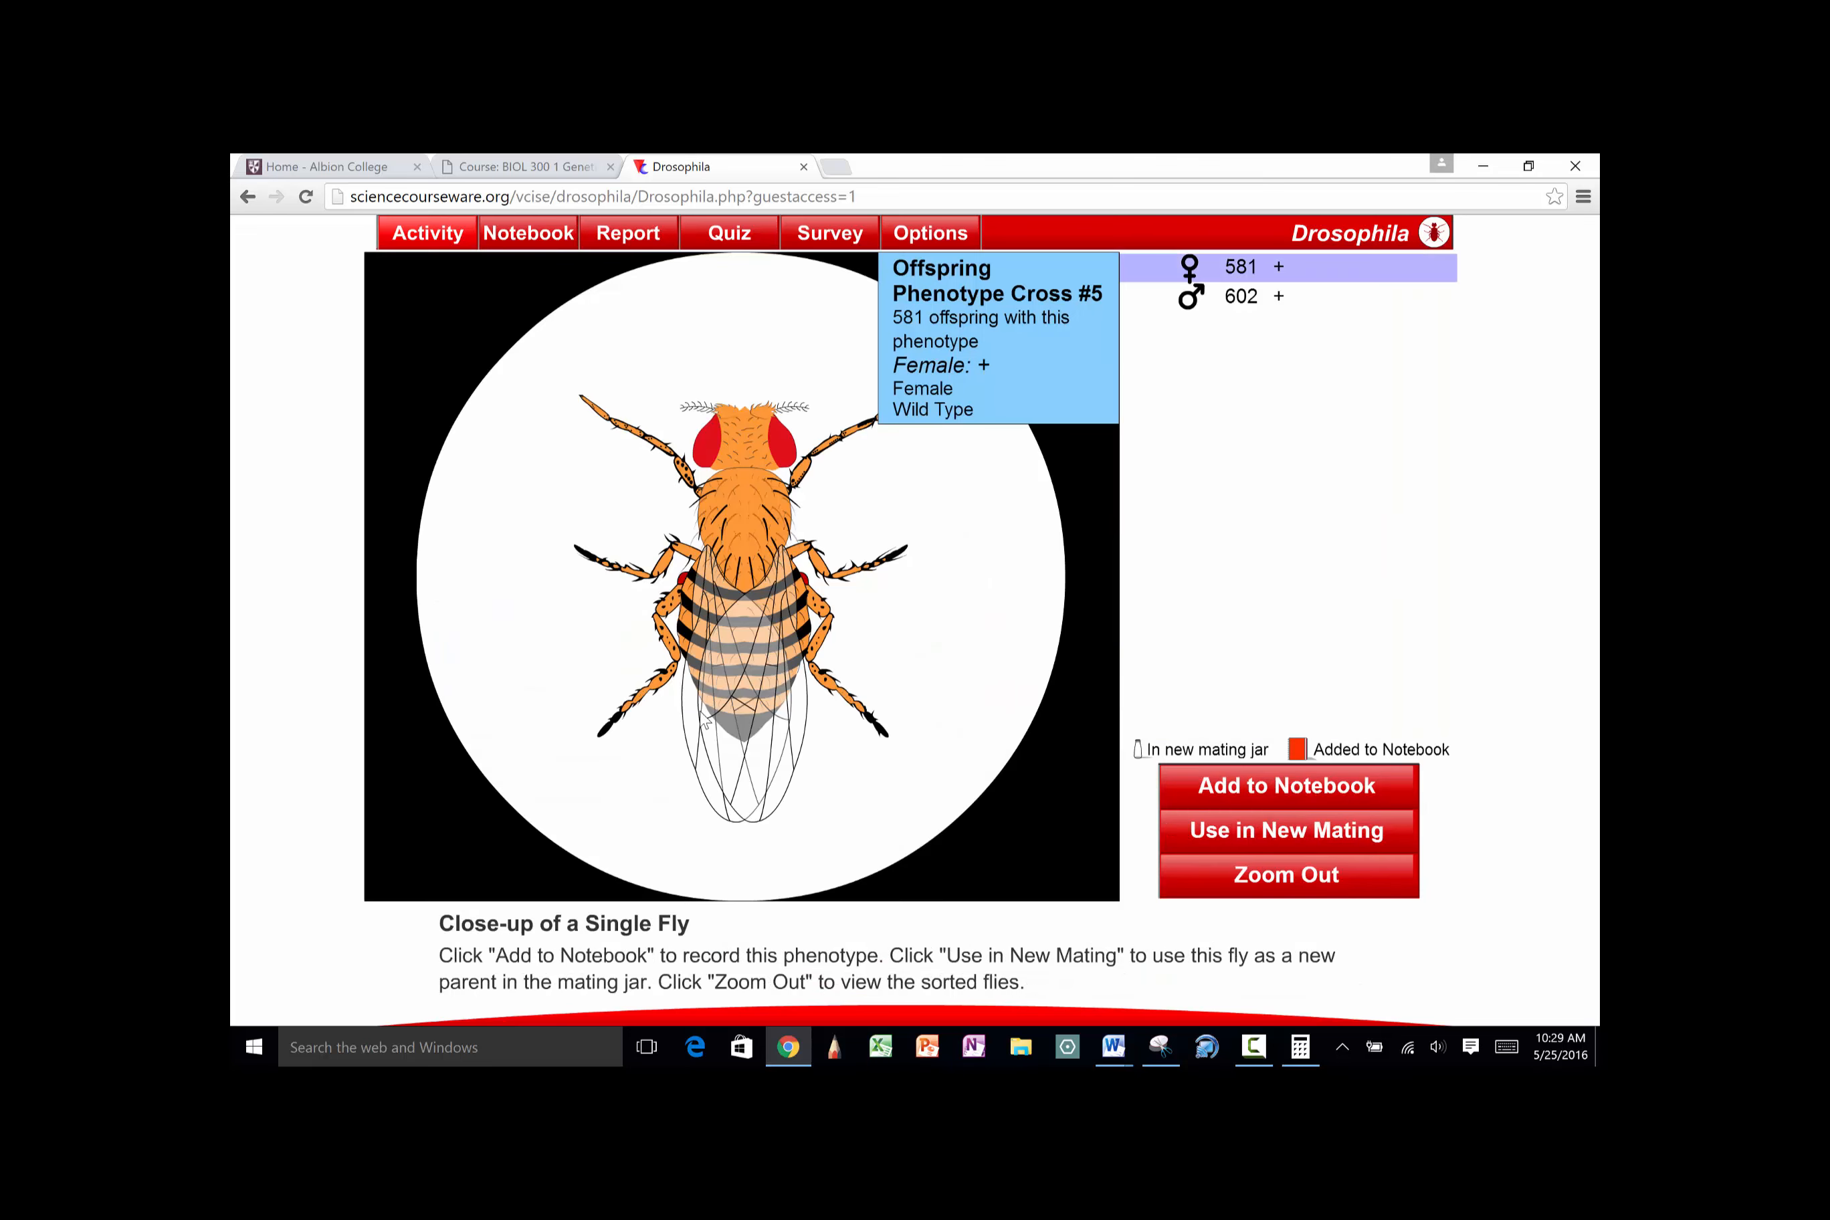
pyautogui.click(1244, 833)
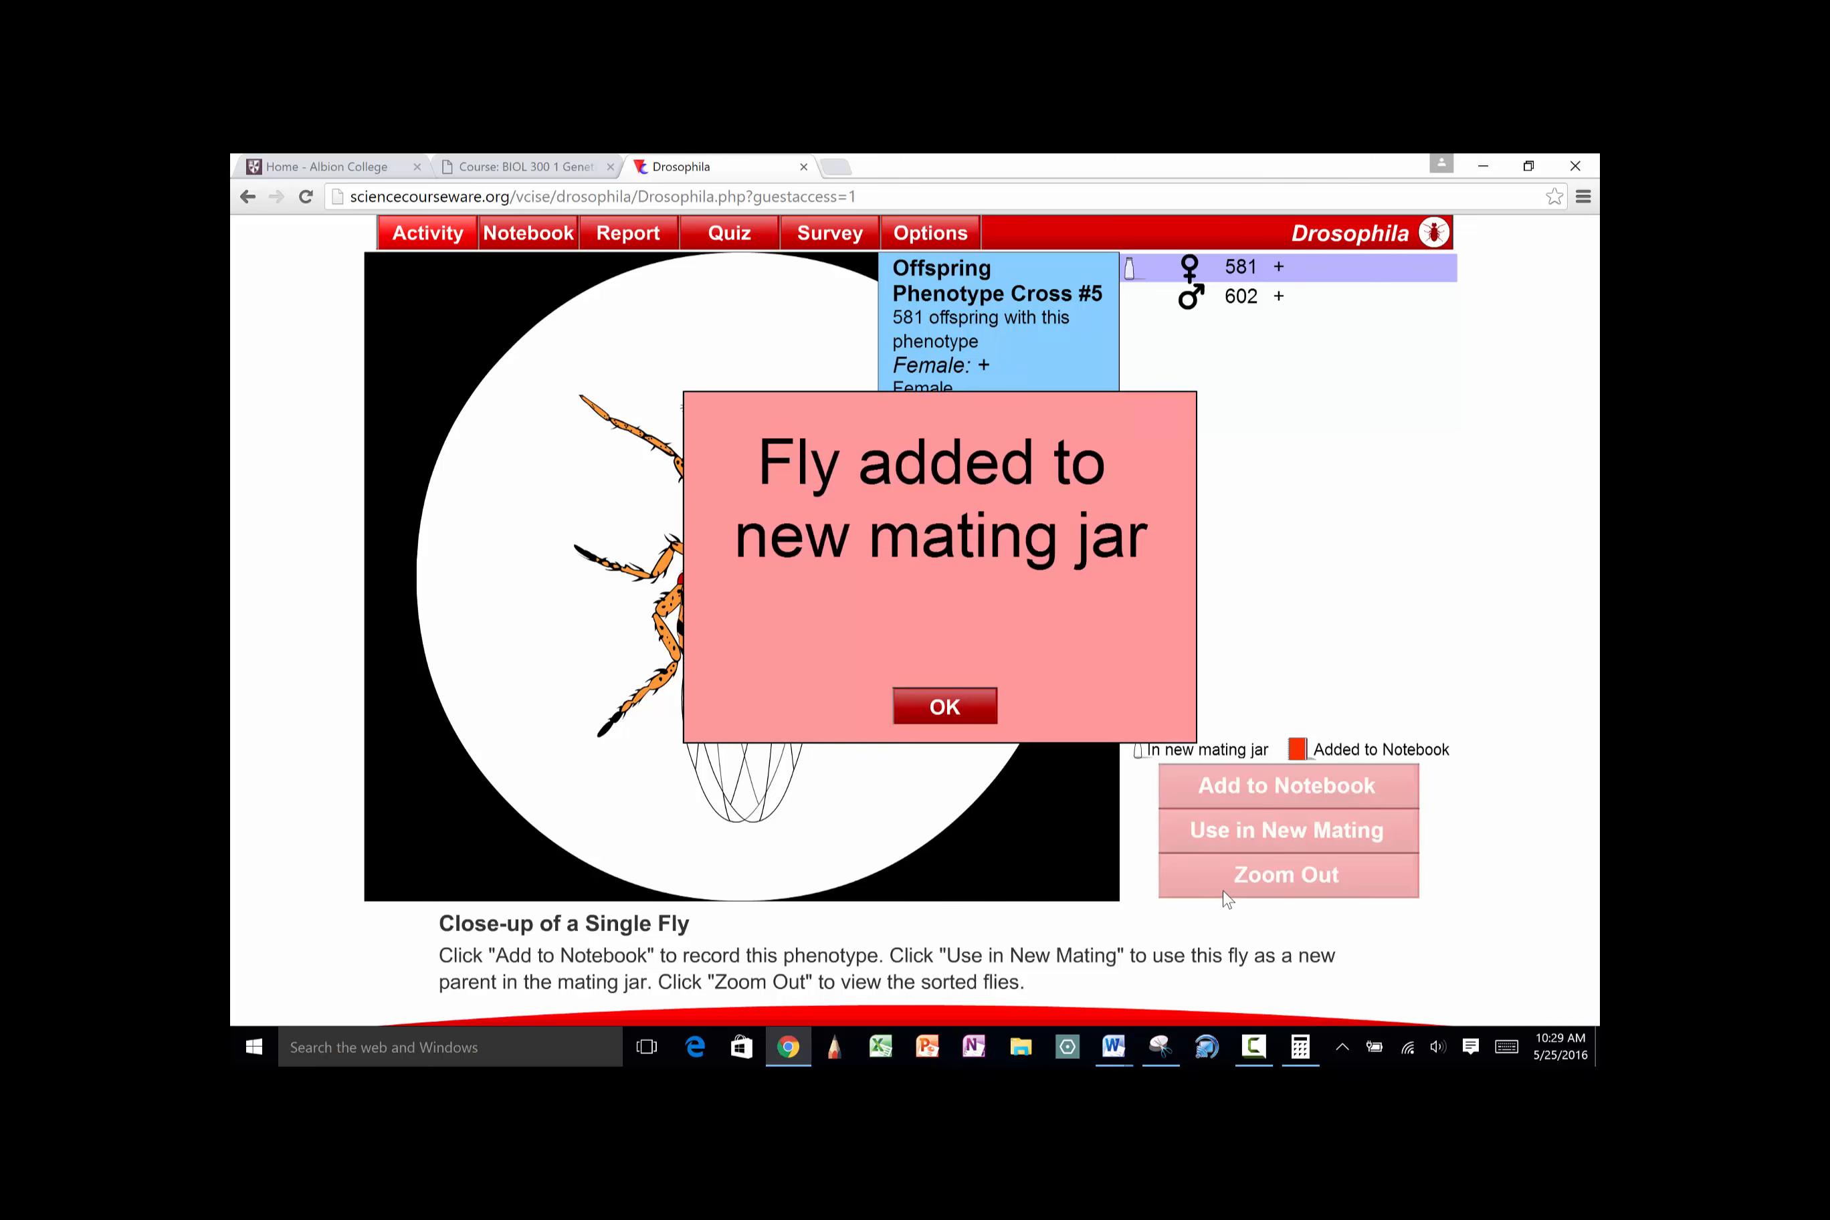
pyautogui.click(973, 716)
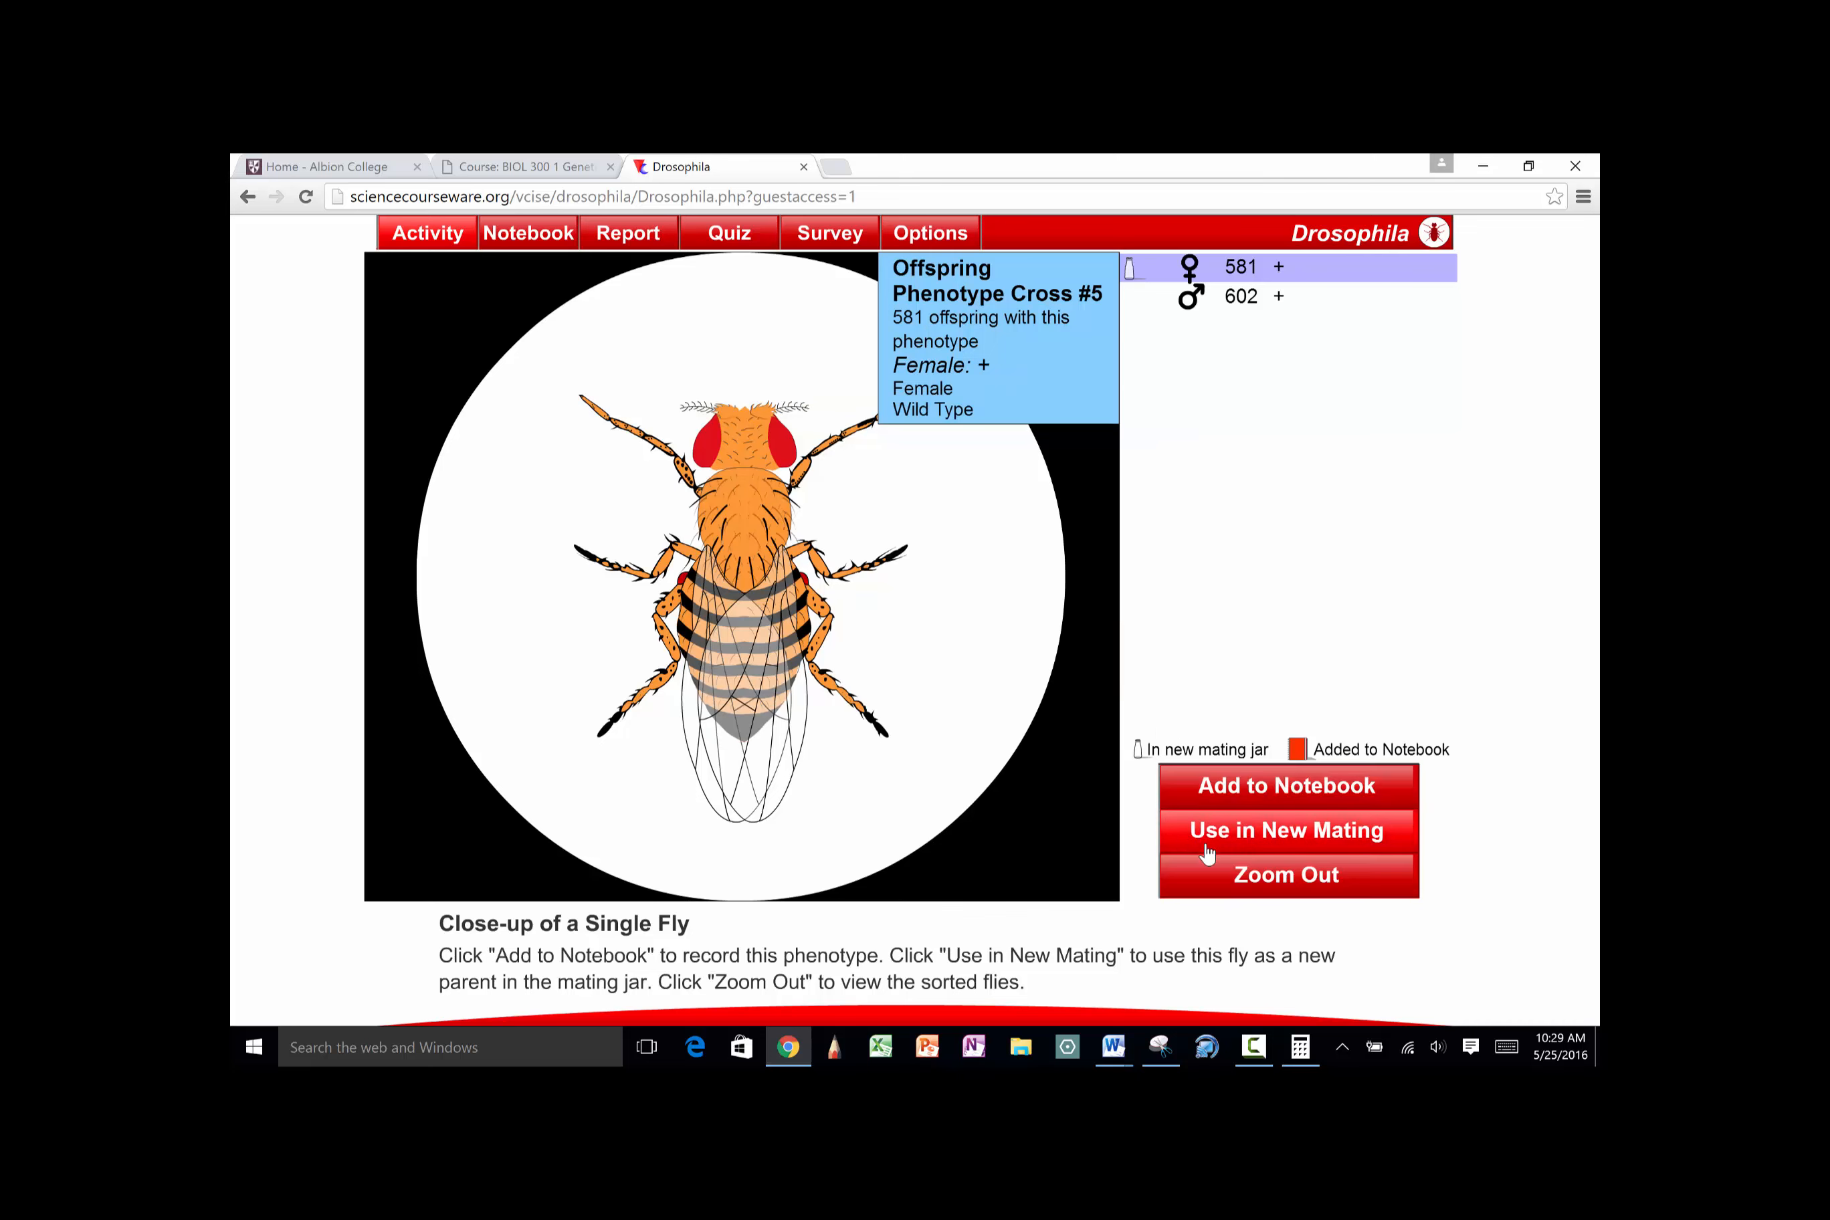
pyautogui.click(1218, 885)
pyautogui.click(972, 687)
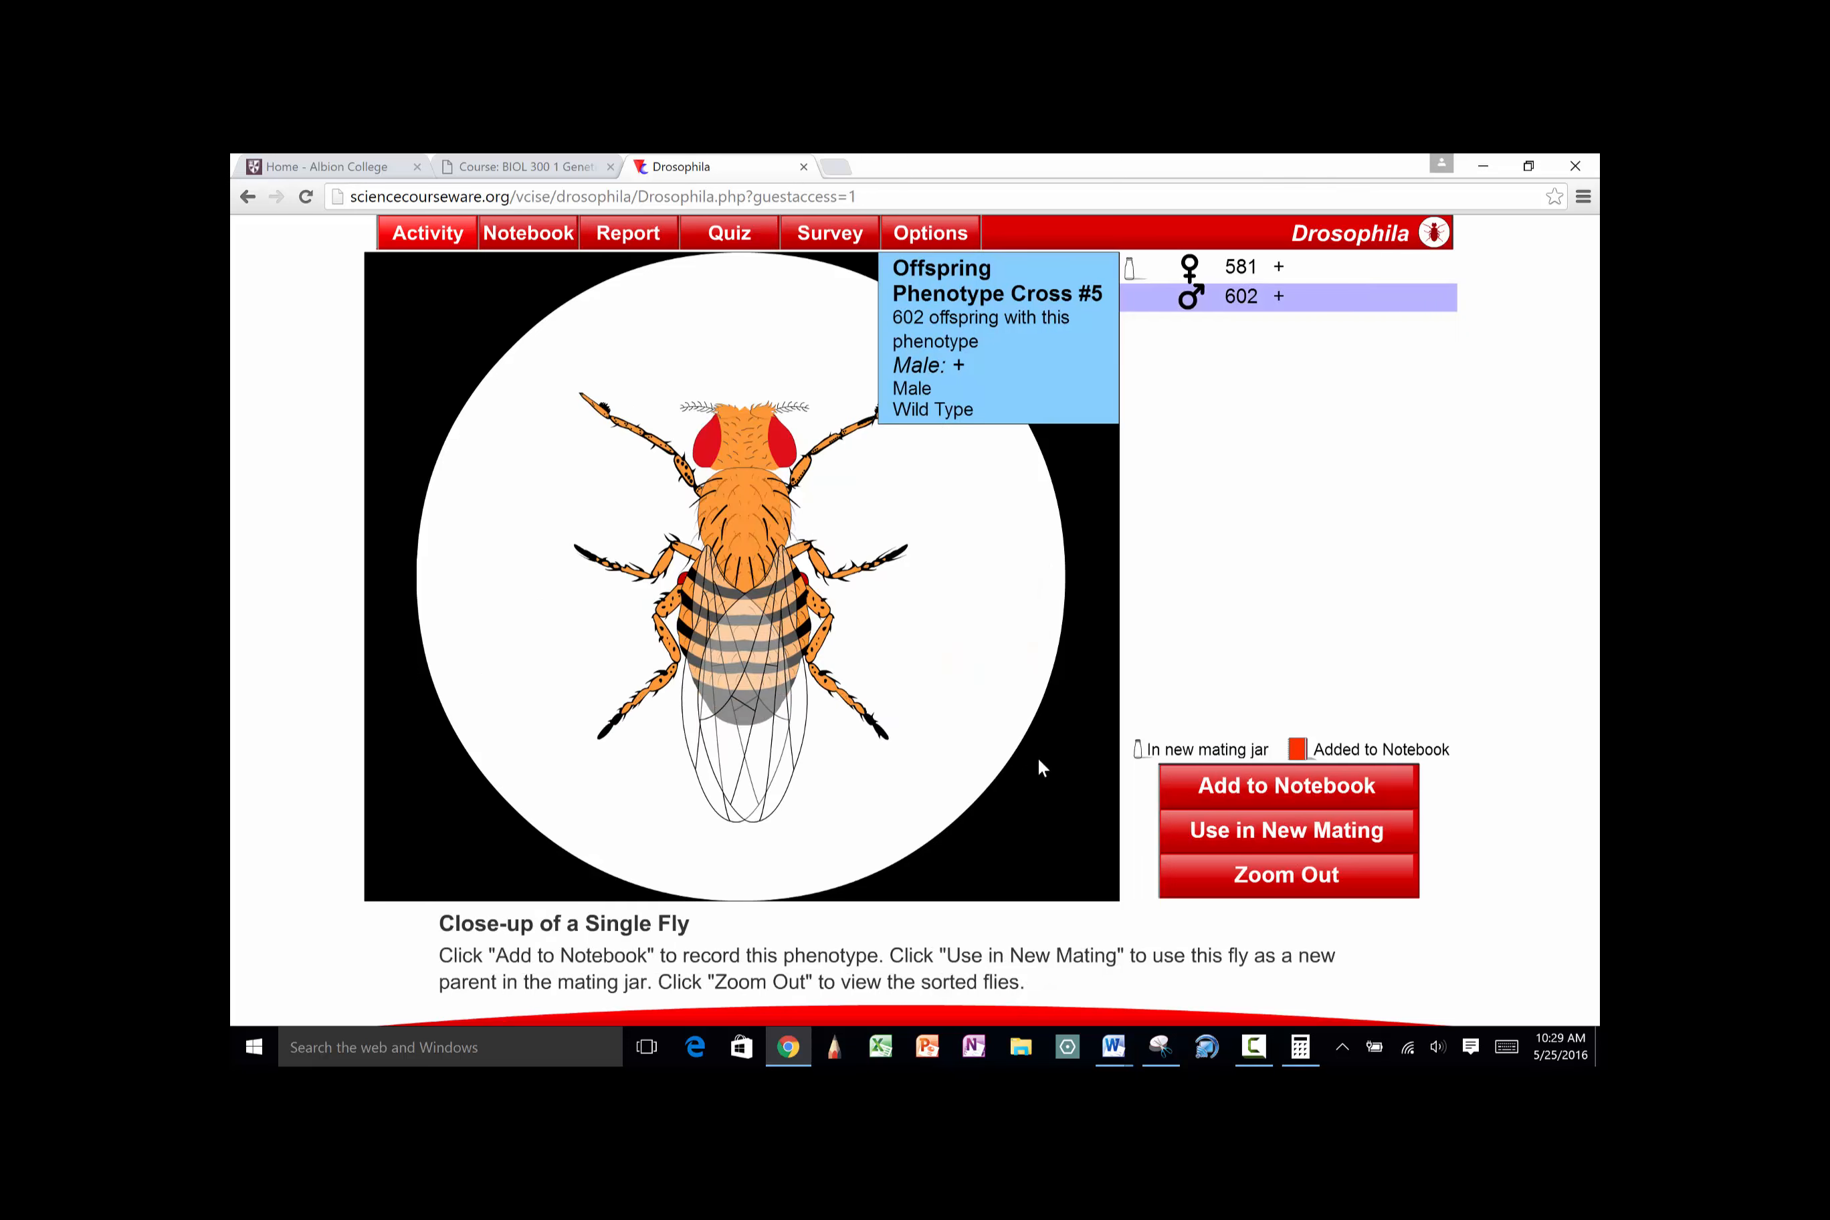
pyautogui.click(1200, 894)
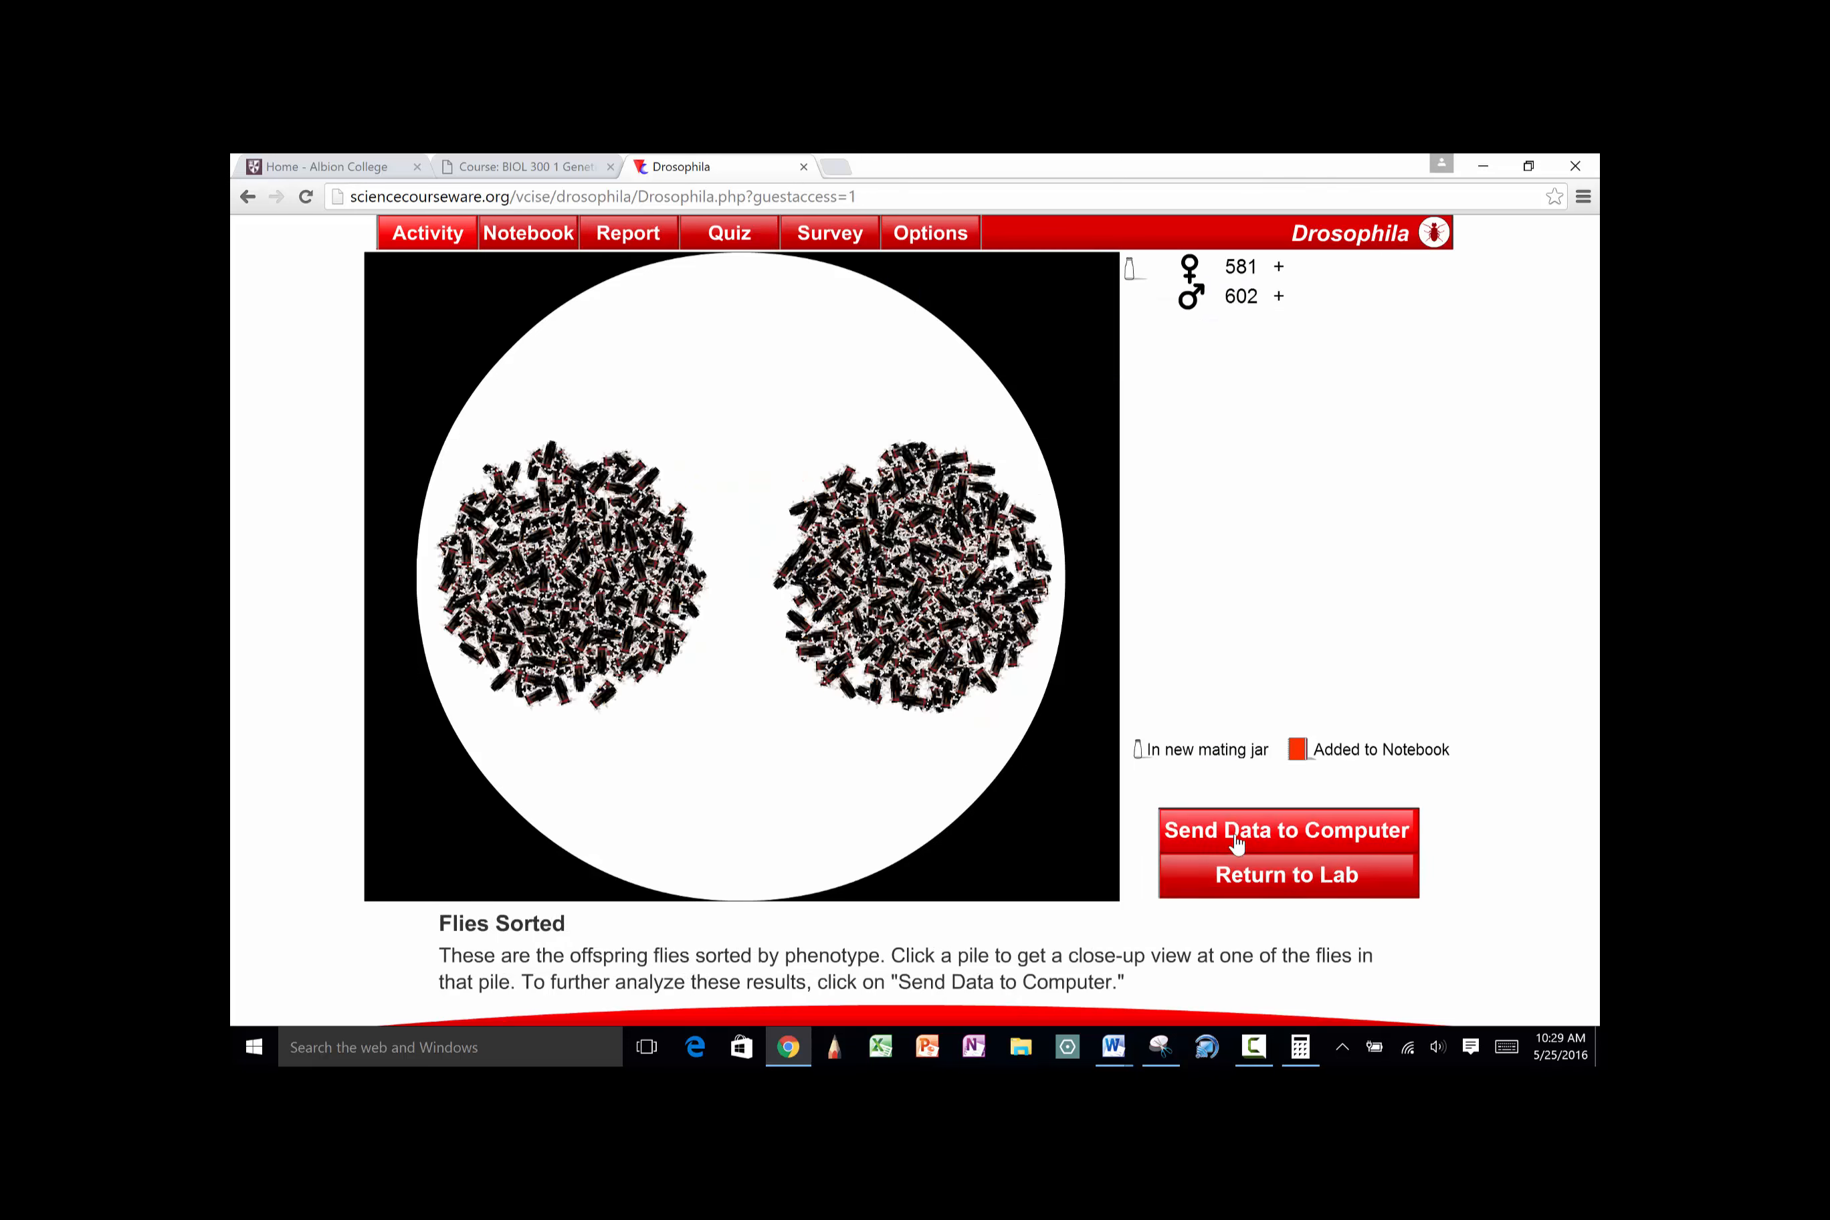
pyautogui.click(1228, 890)
pyautogui.moveTo(898, 659)
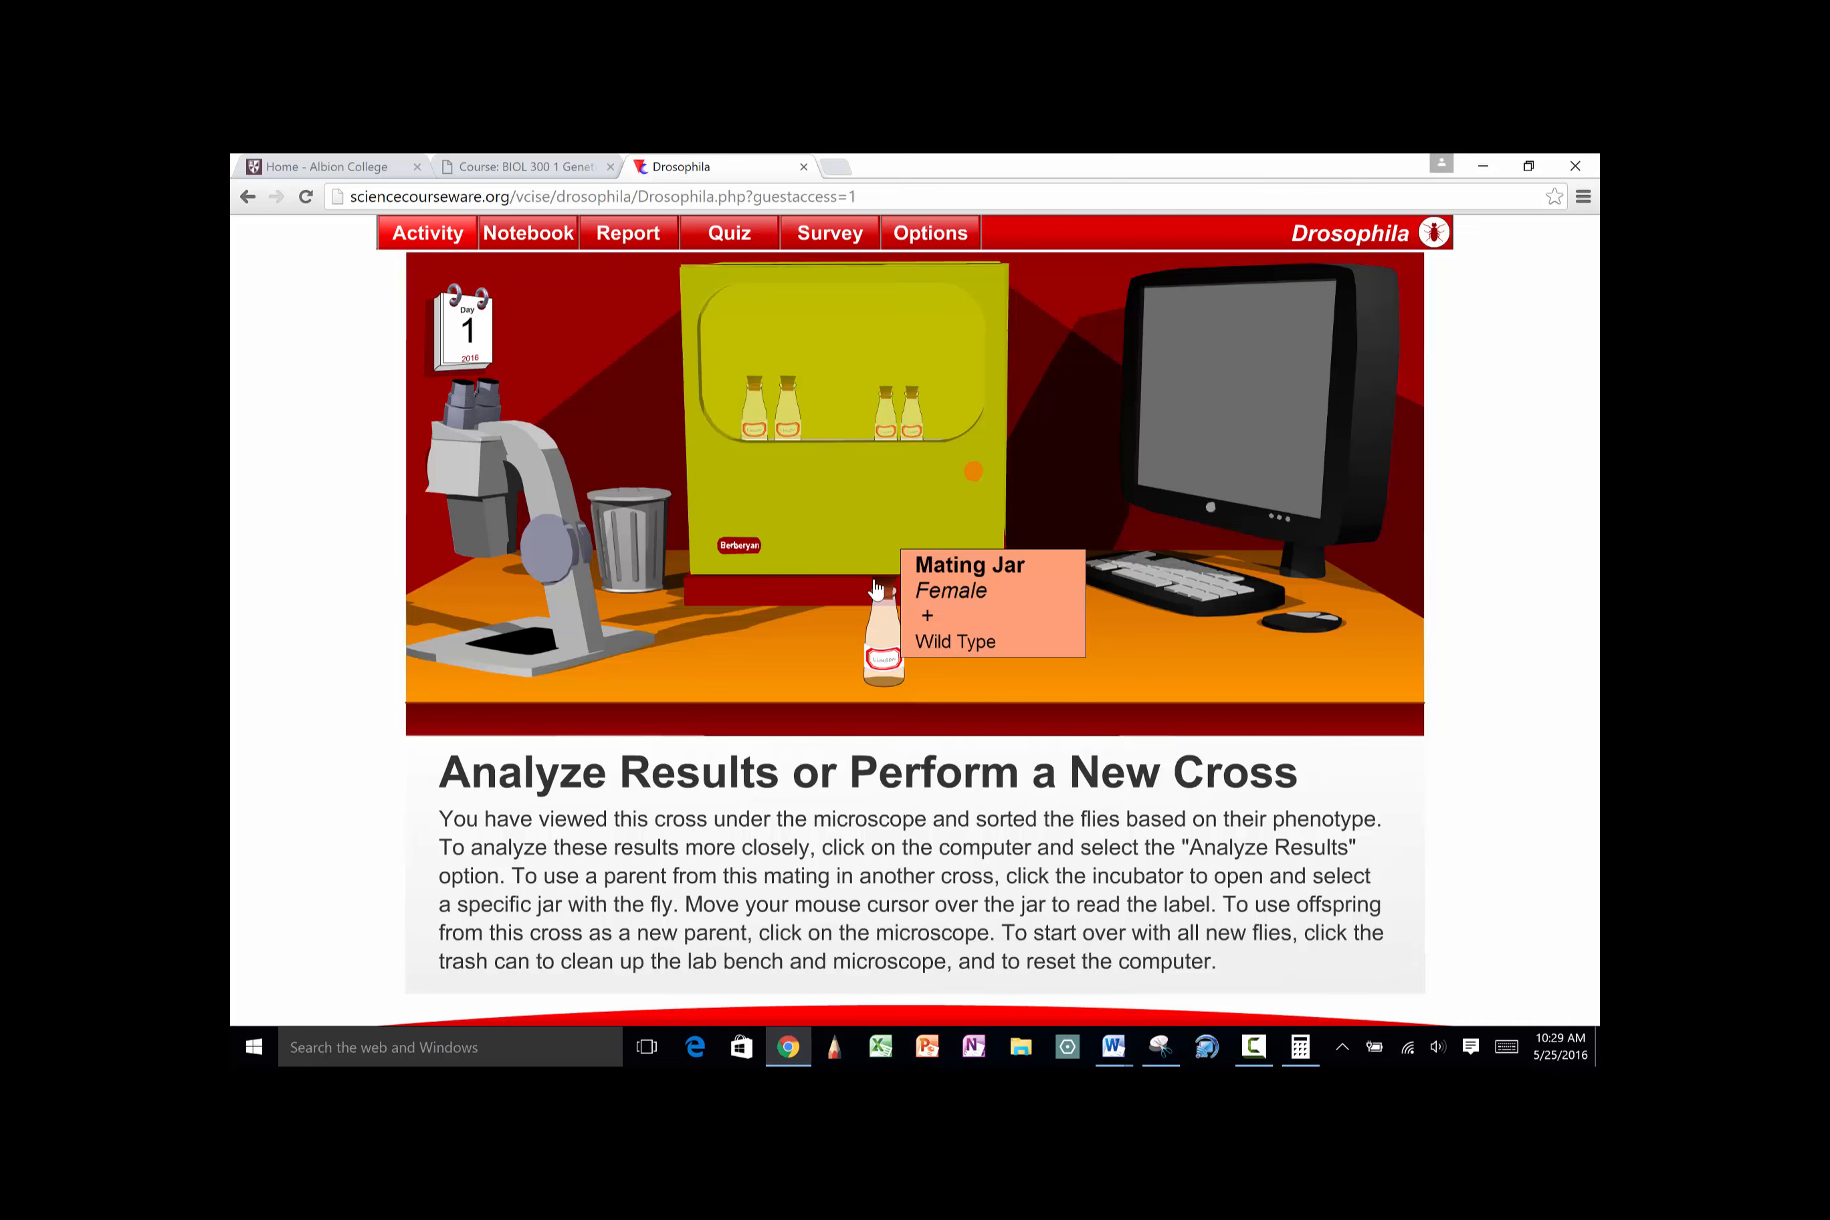
pyautogui.click(1000, 350)
pyautogui.moveTo(791, 443)
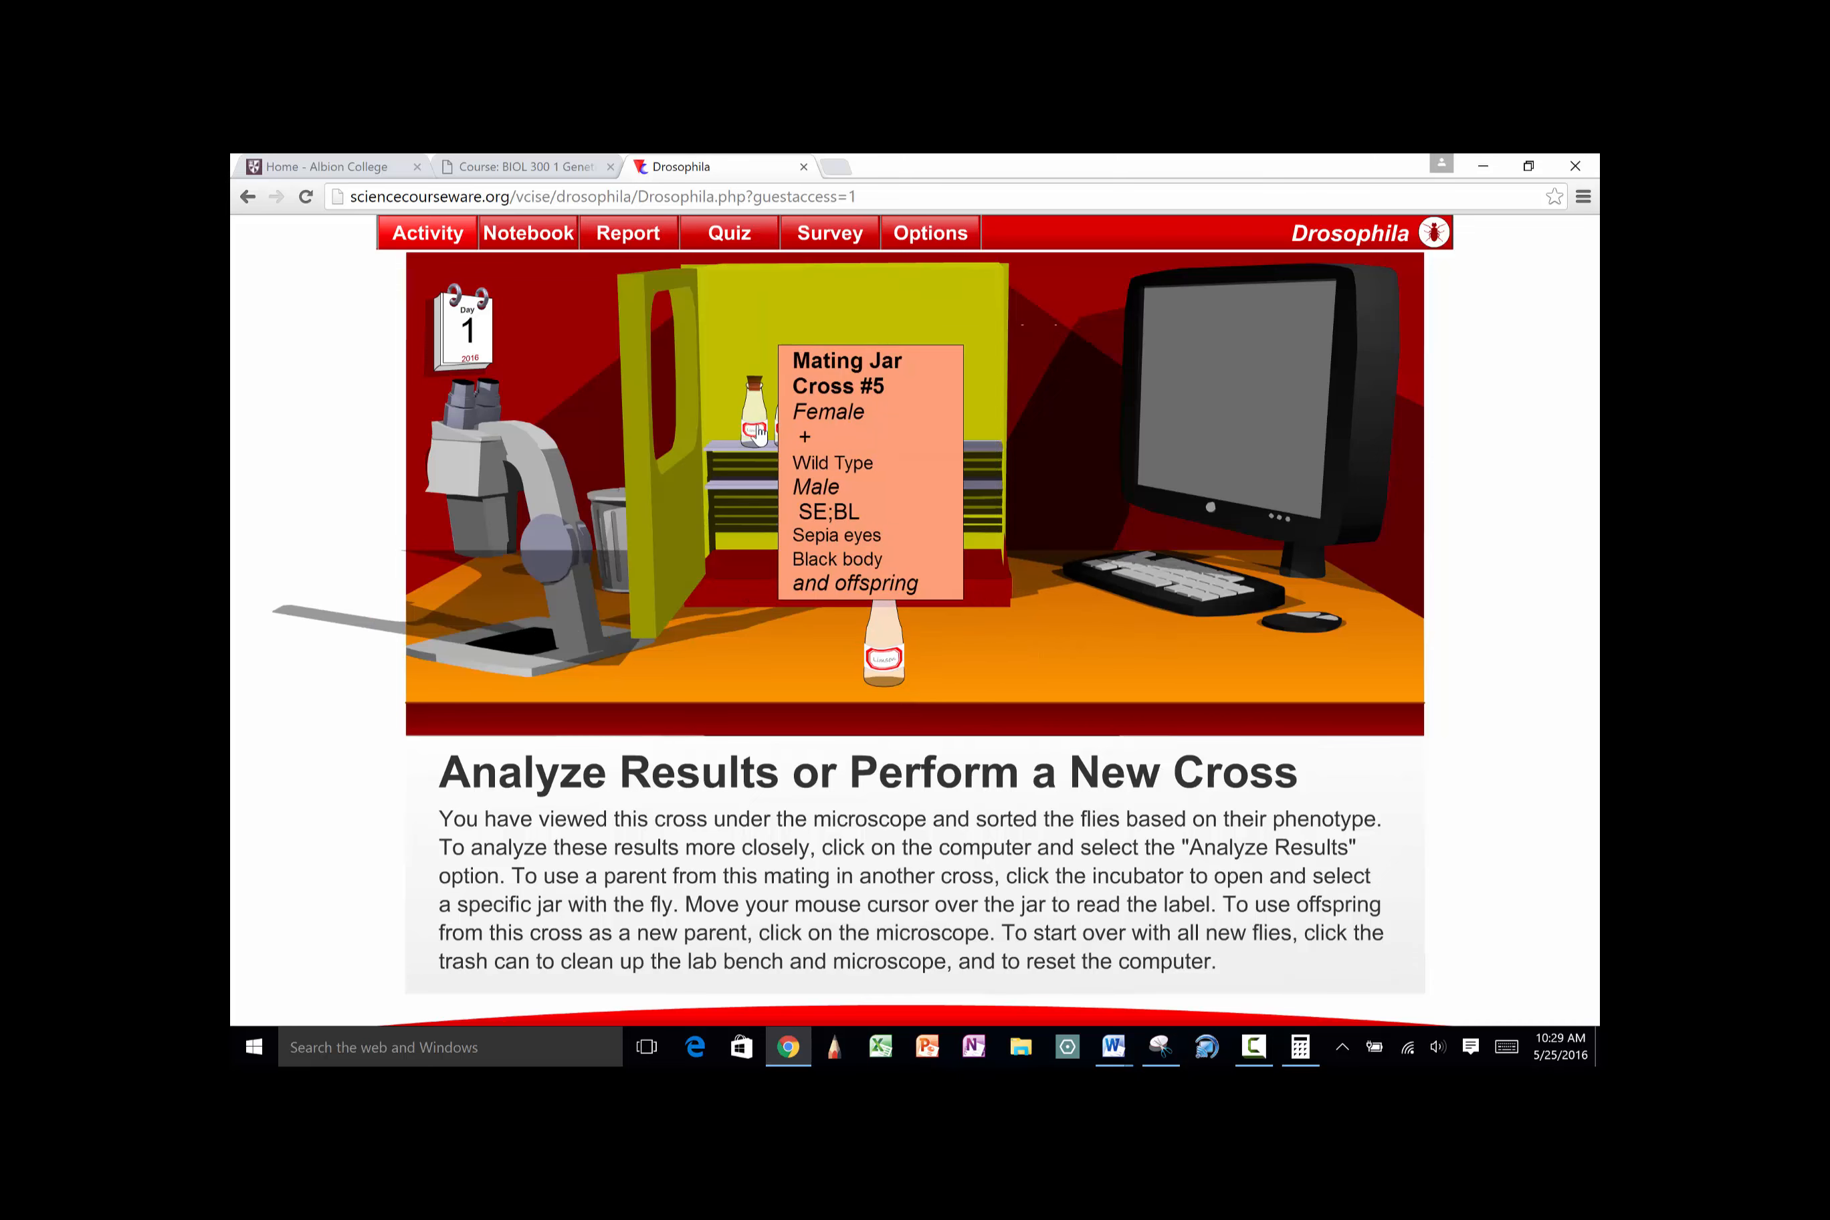
pyautogui.click(758, 431)
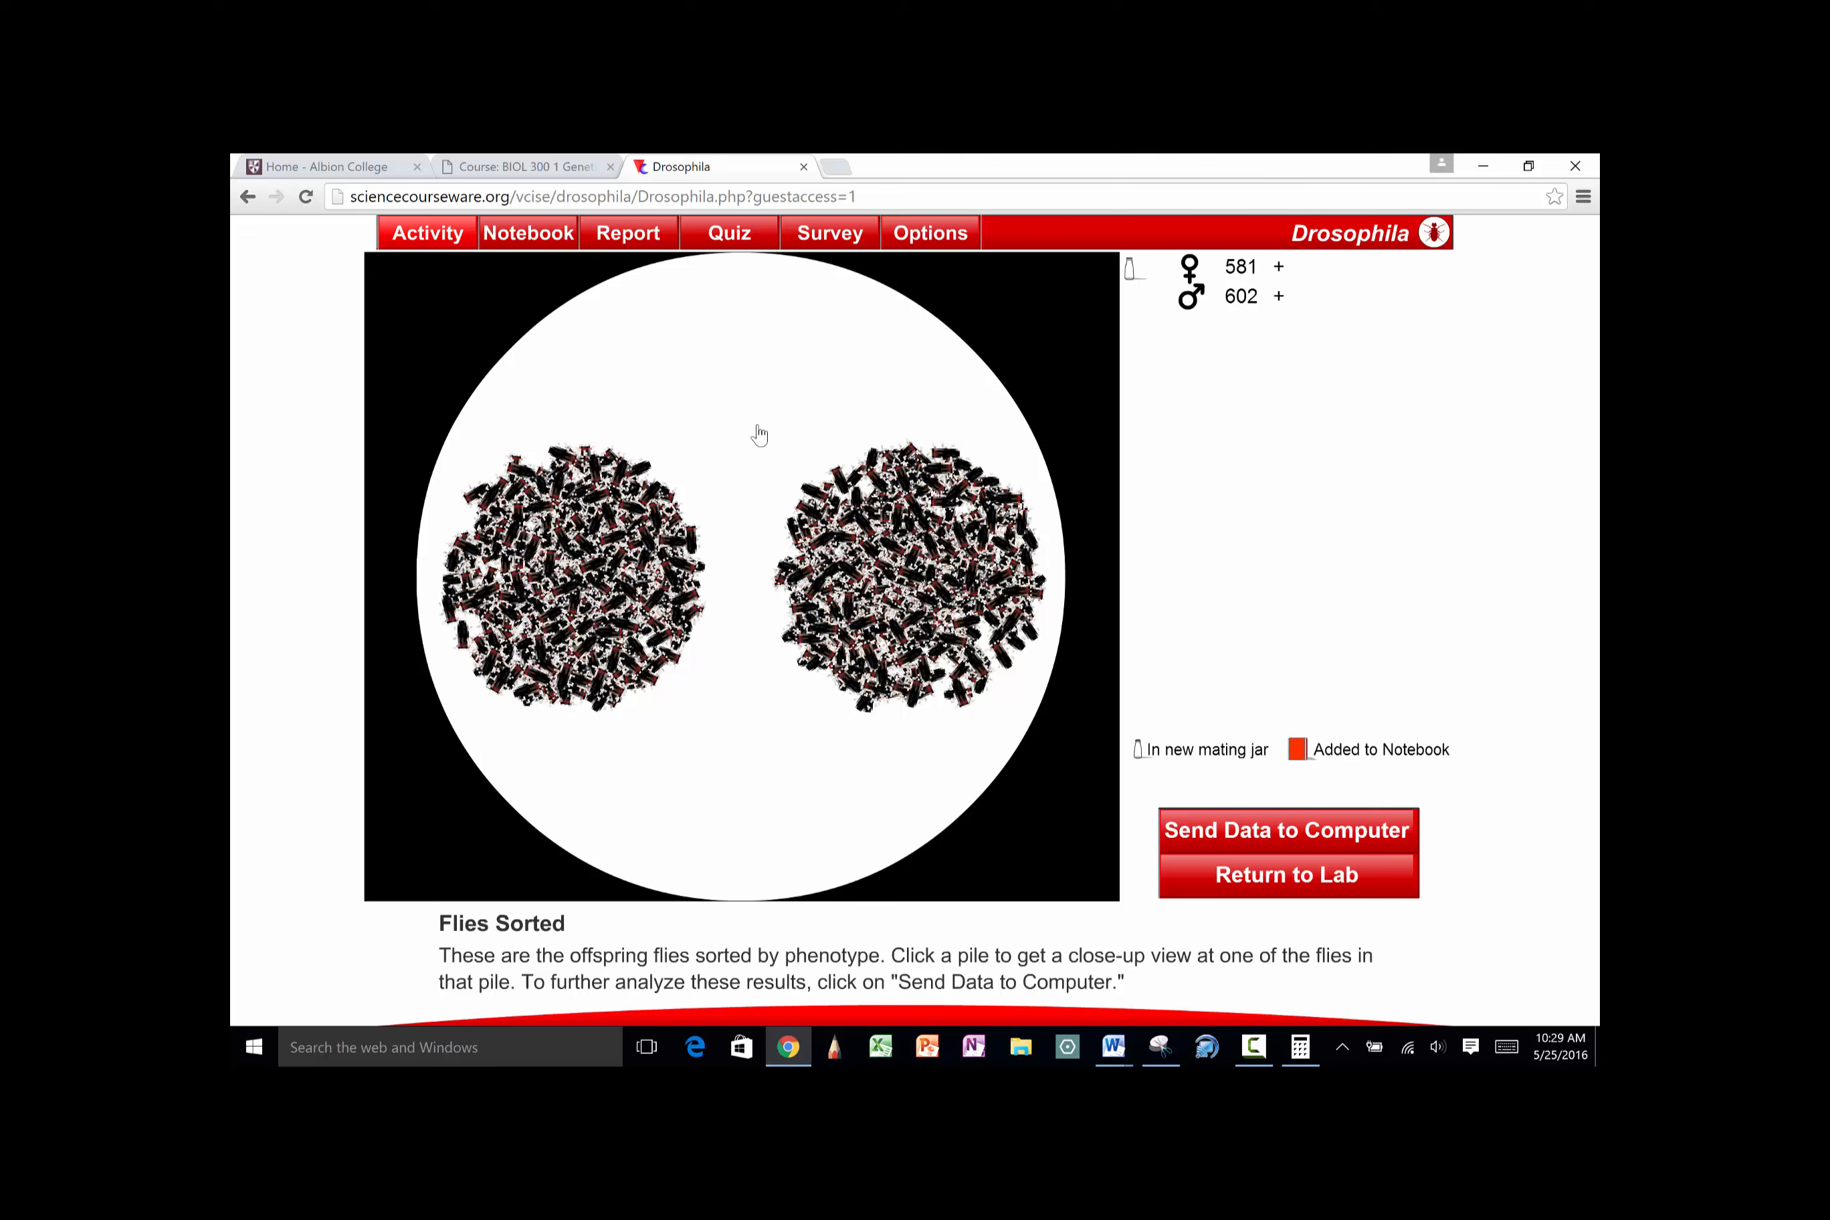
# Add the wild-type male offspring of Cross #5 to the new mating jar and return to the lab
pyautogui.click(916, 565)
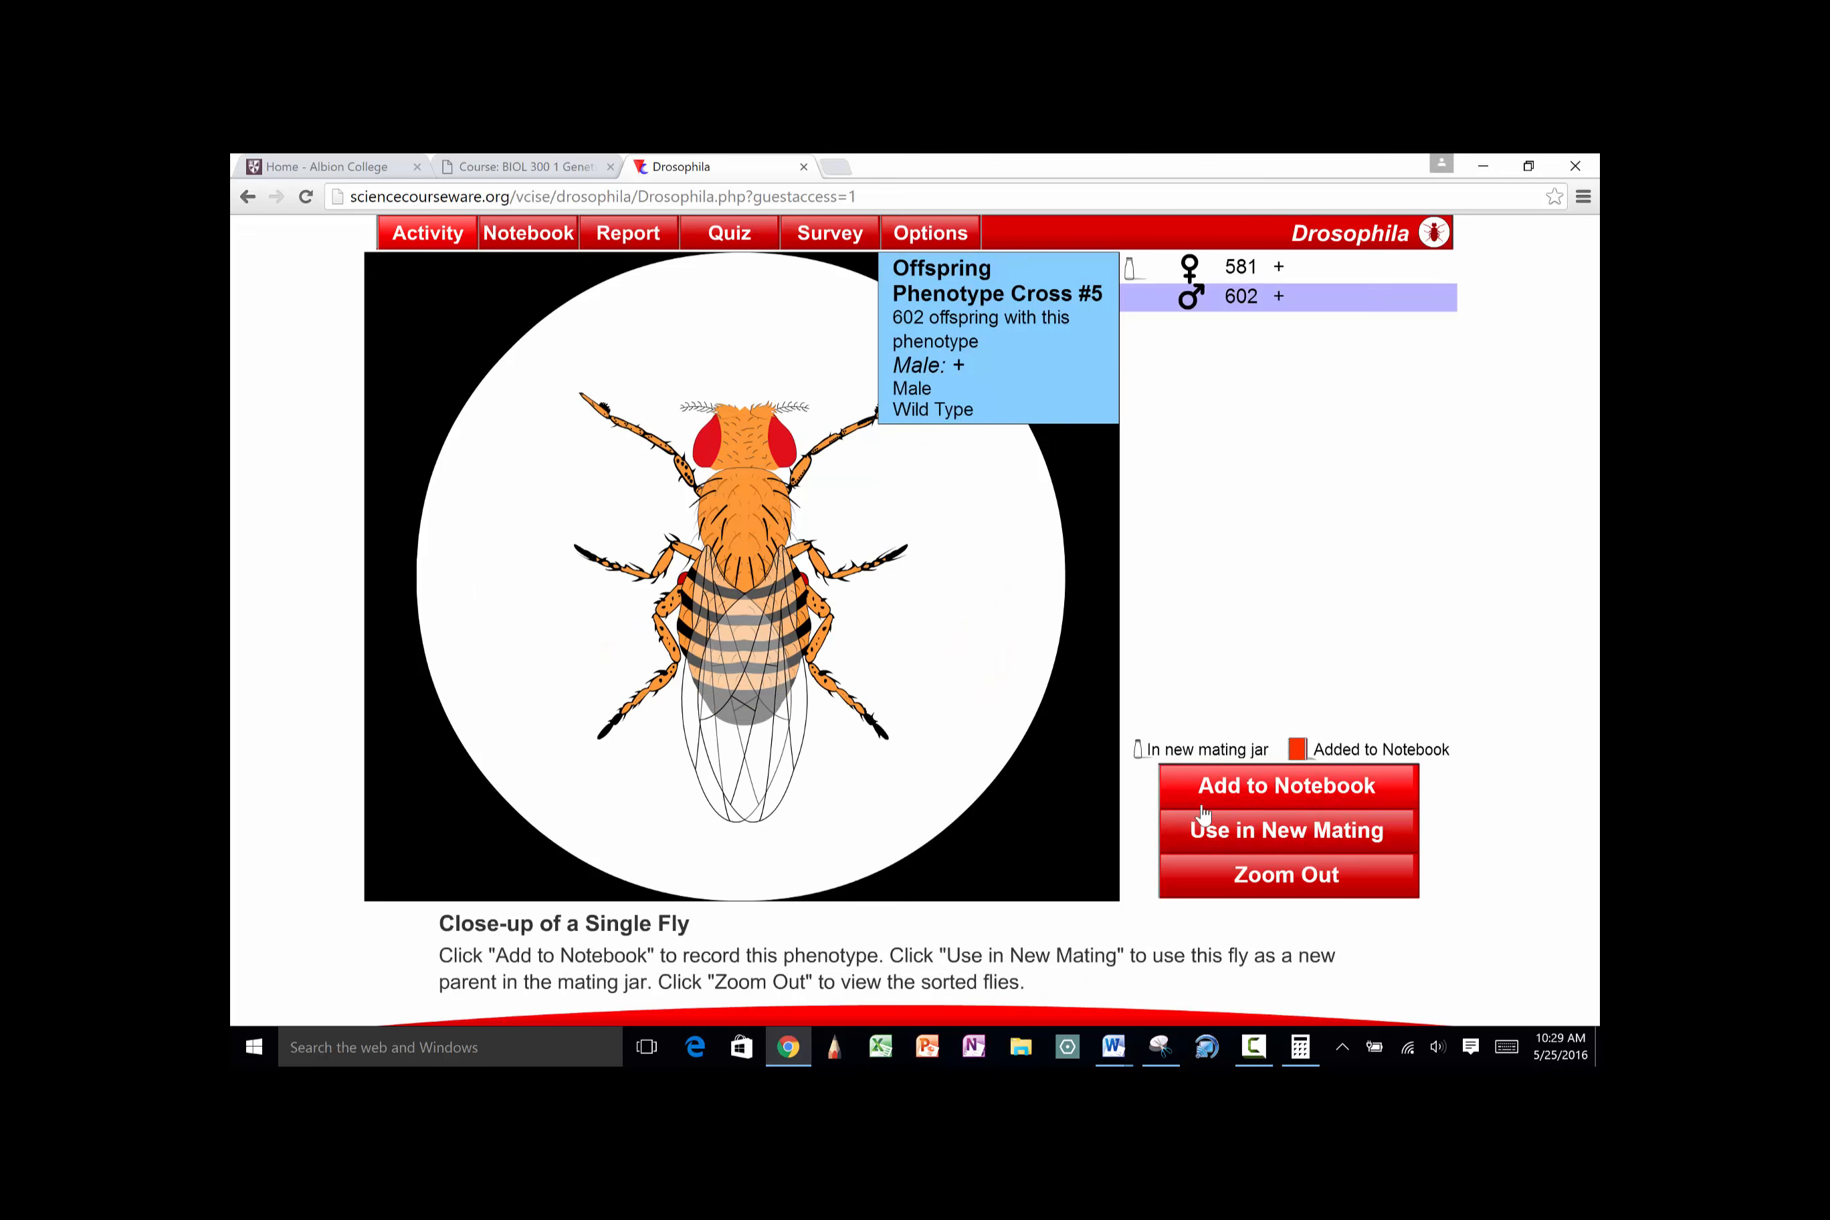
pyautogui.click(1203, 834)
pyautogui.click(956, 704)
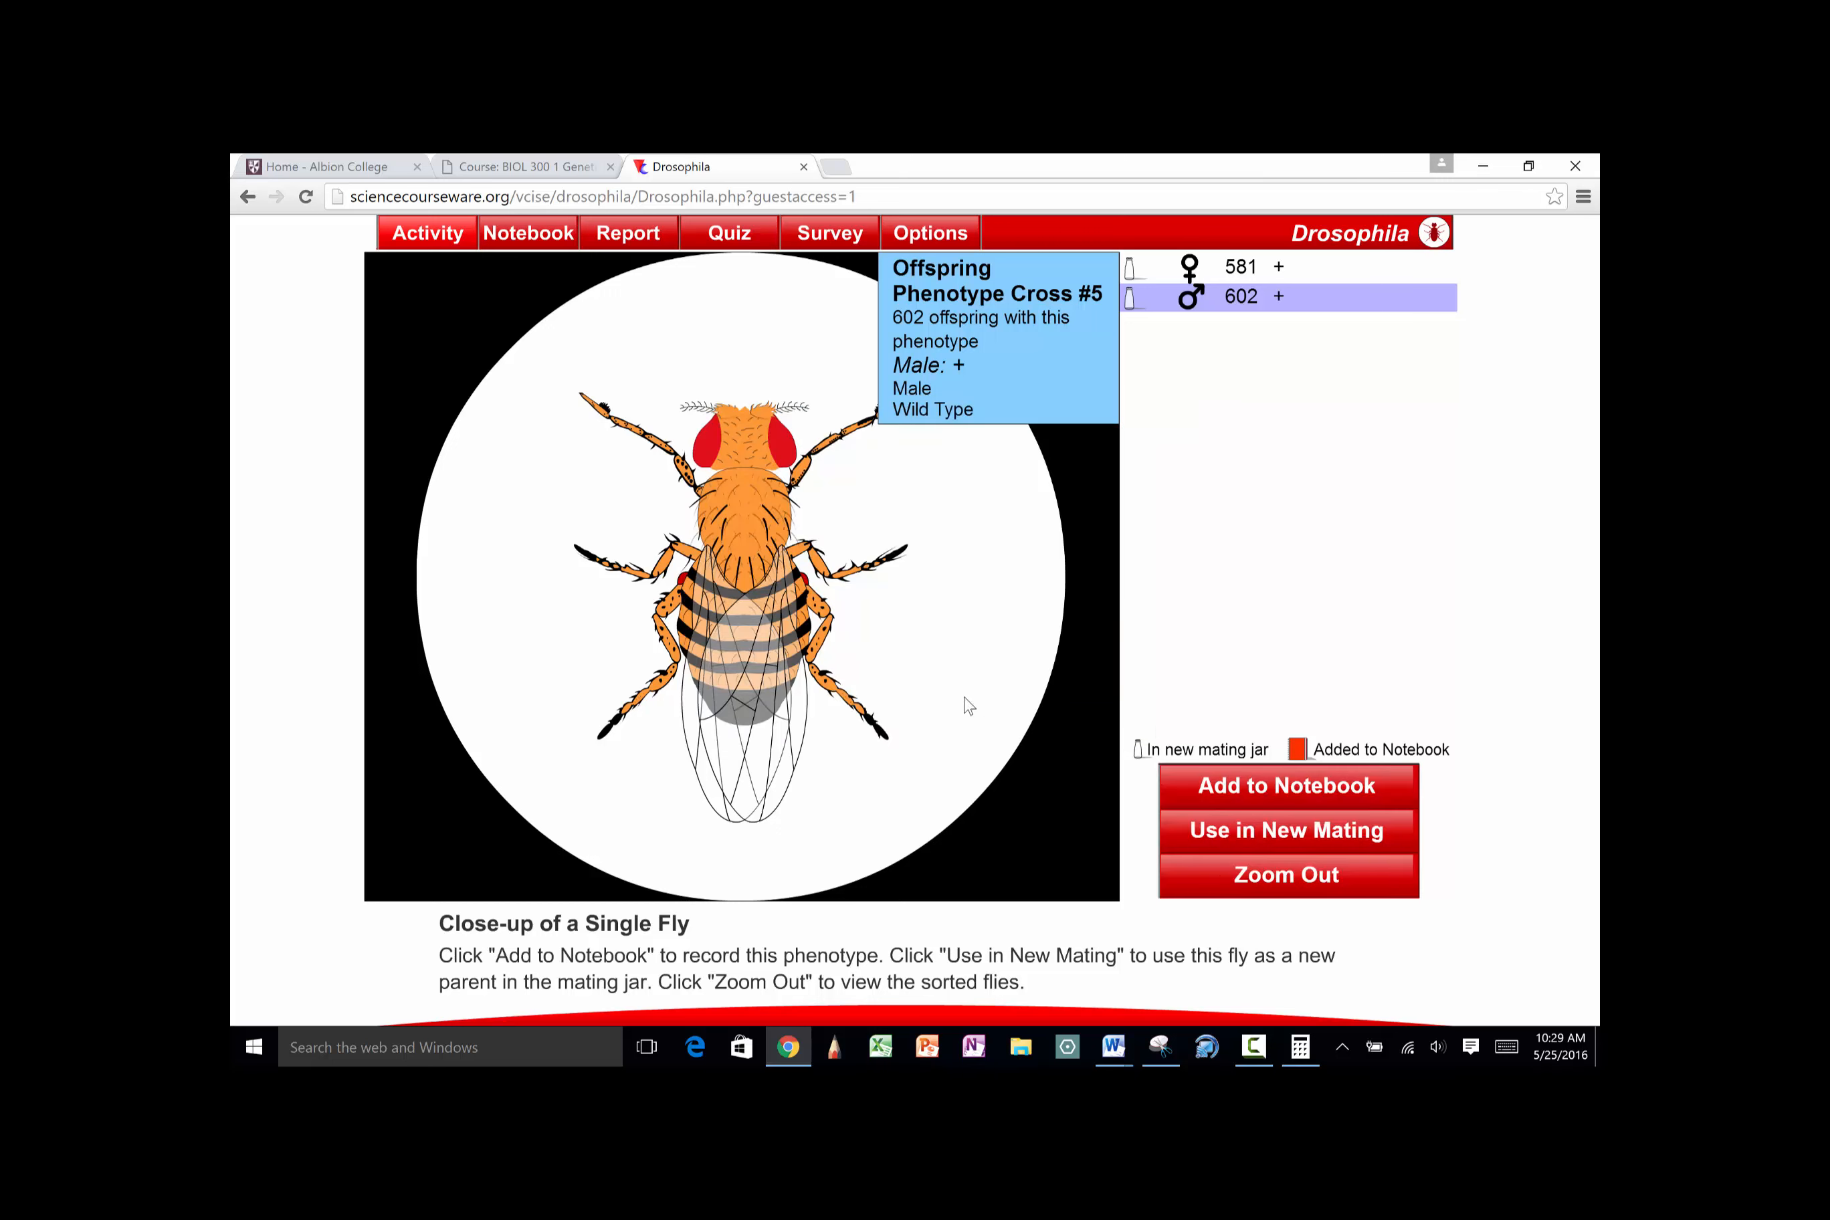
pyautogui.click(1253, 876)
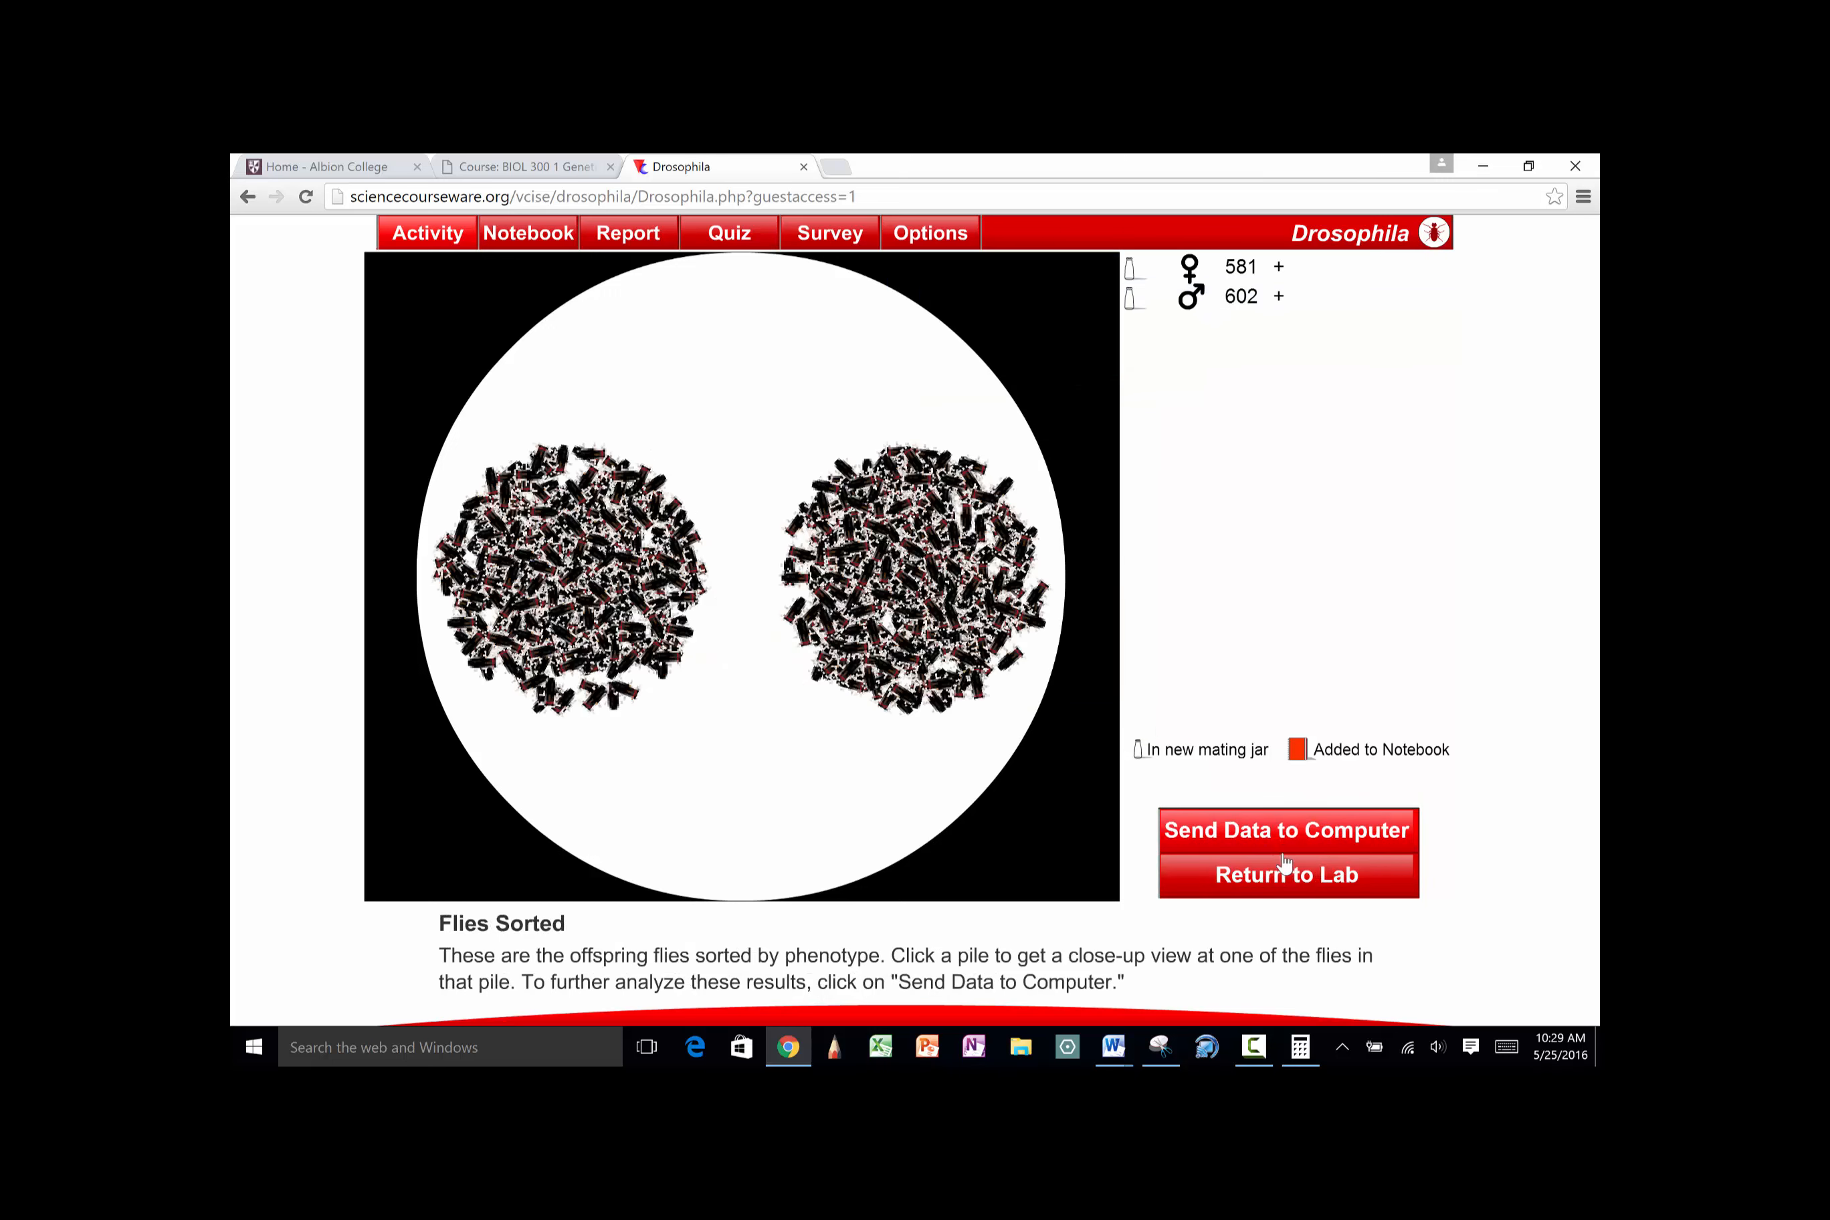
pyautogui.click(1276, 887)
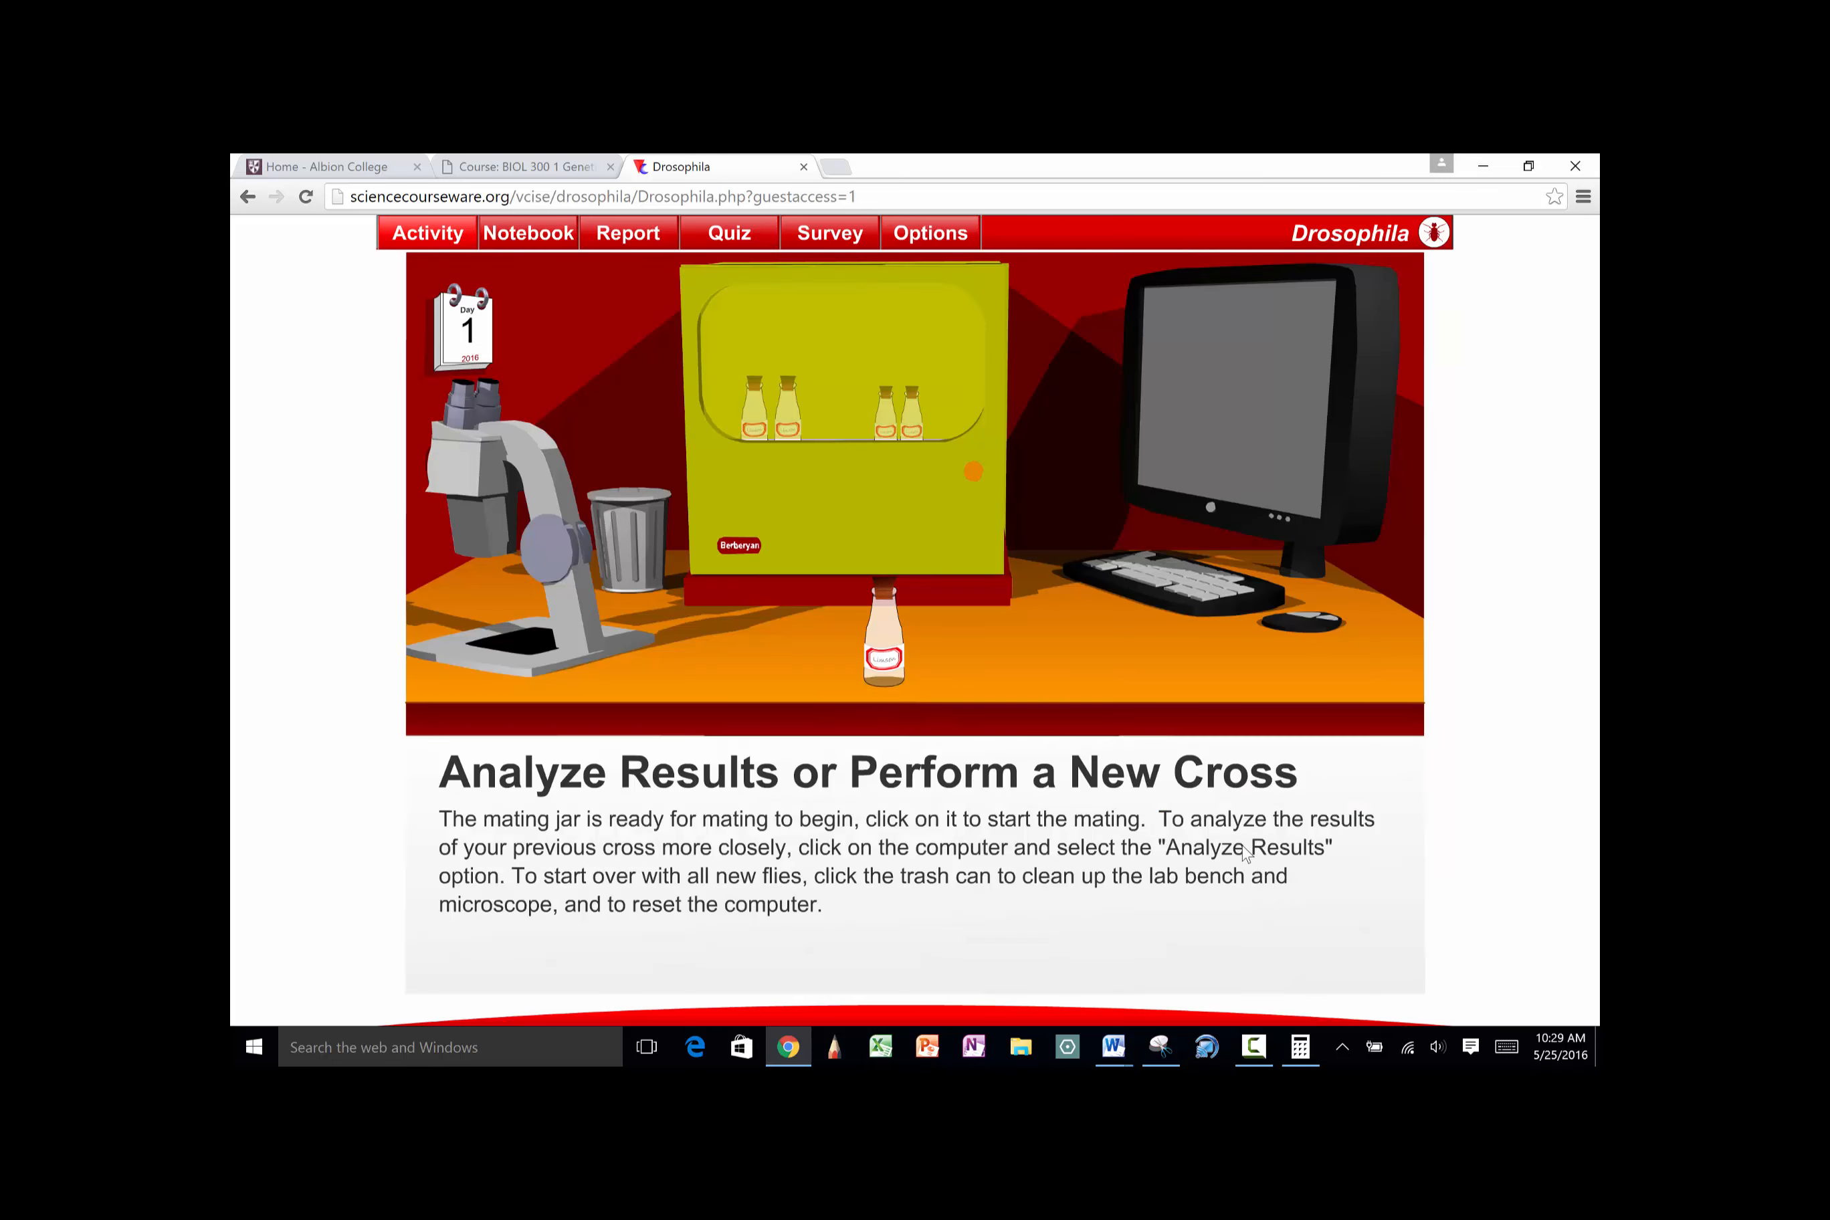
# Mate the two wild-type flies and sort their offspring by phenotype under the microscope
pyautogui.click(879, 654)
pyautogui.click(891, 560)
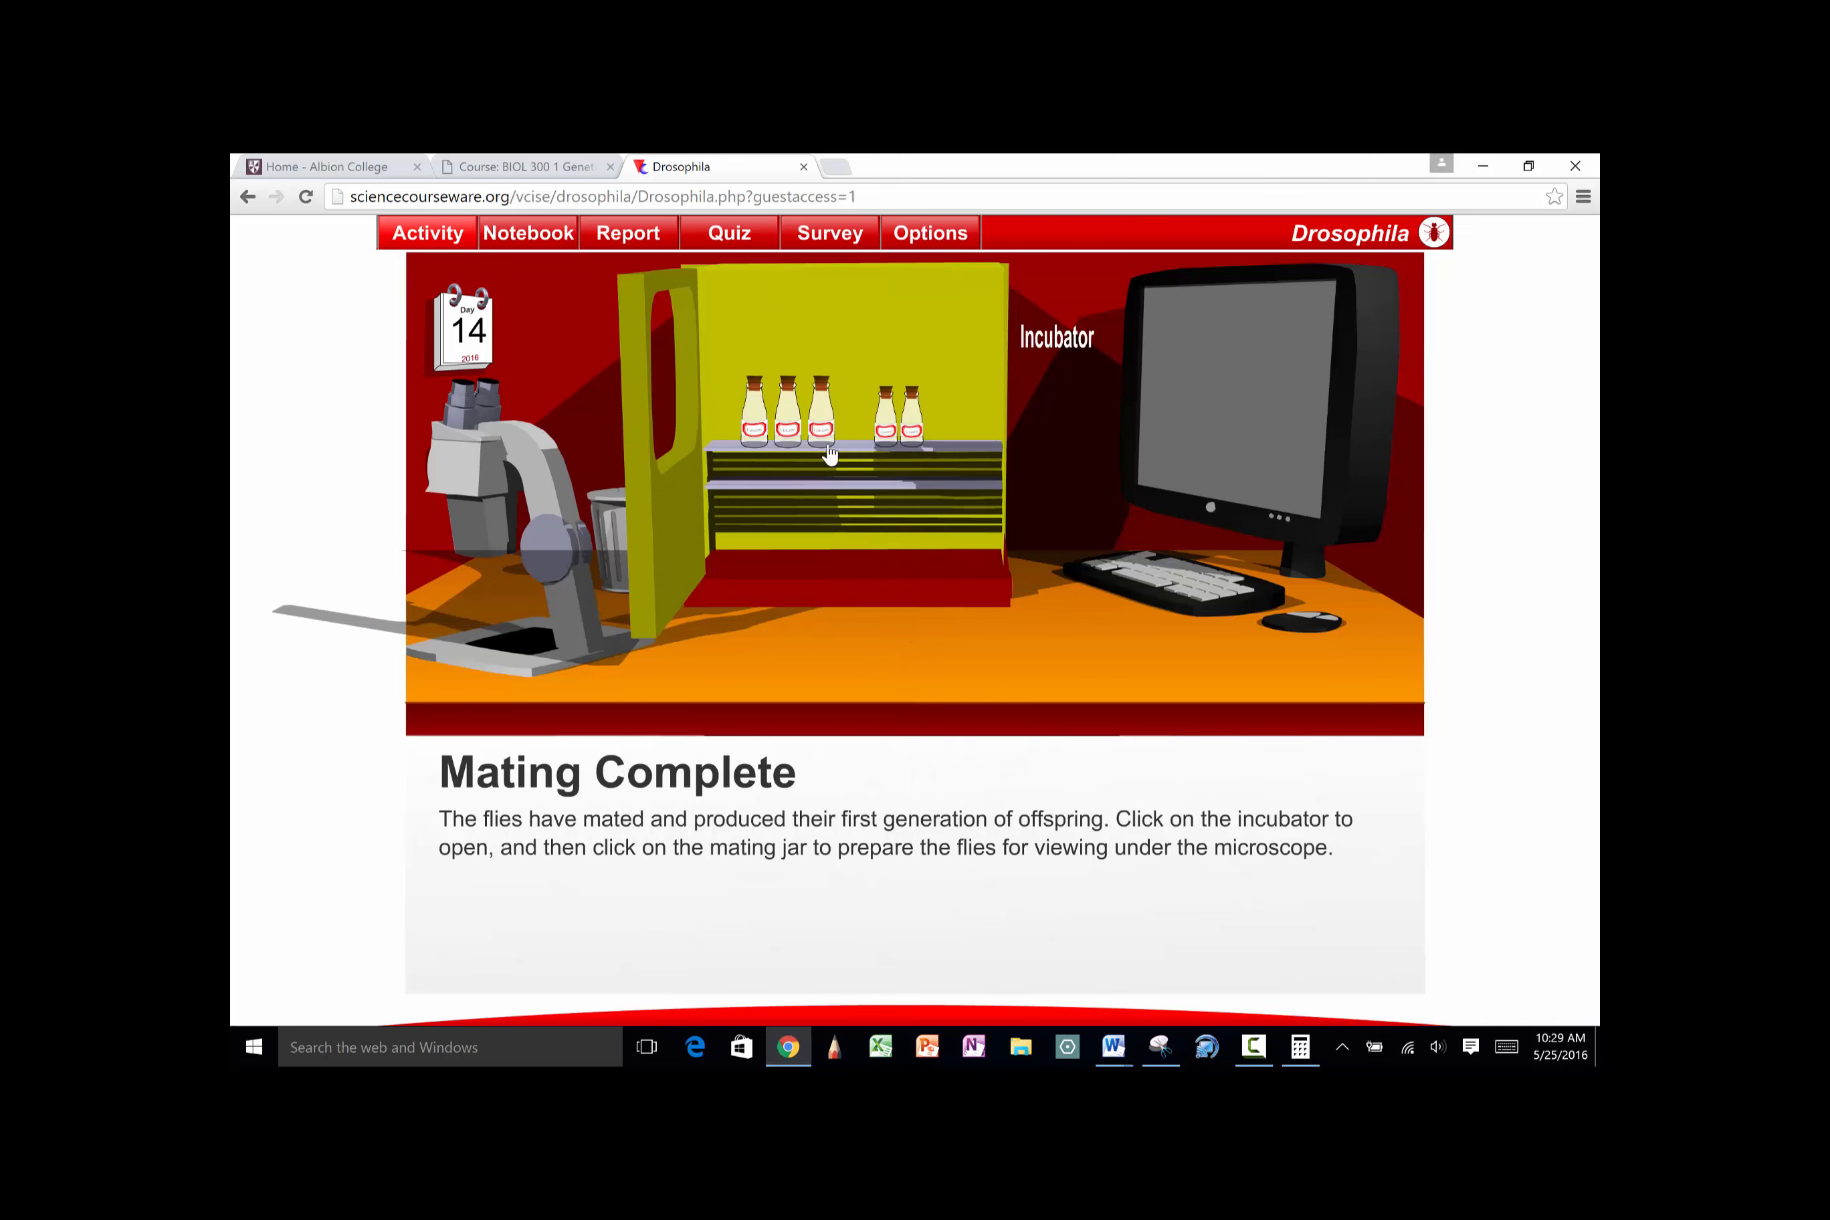
pyautogui.click(827, 446)
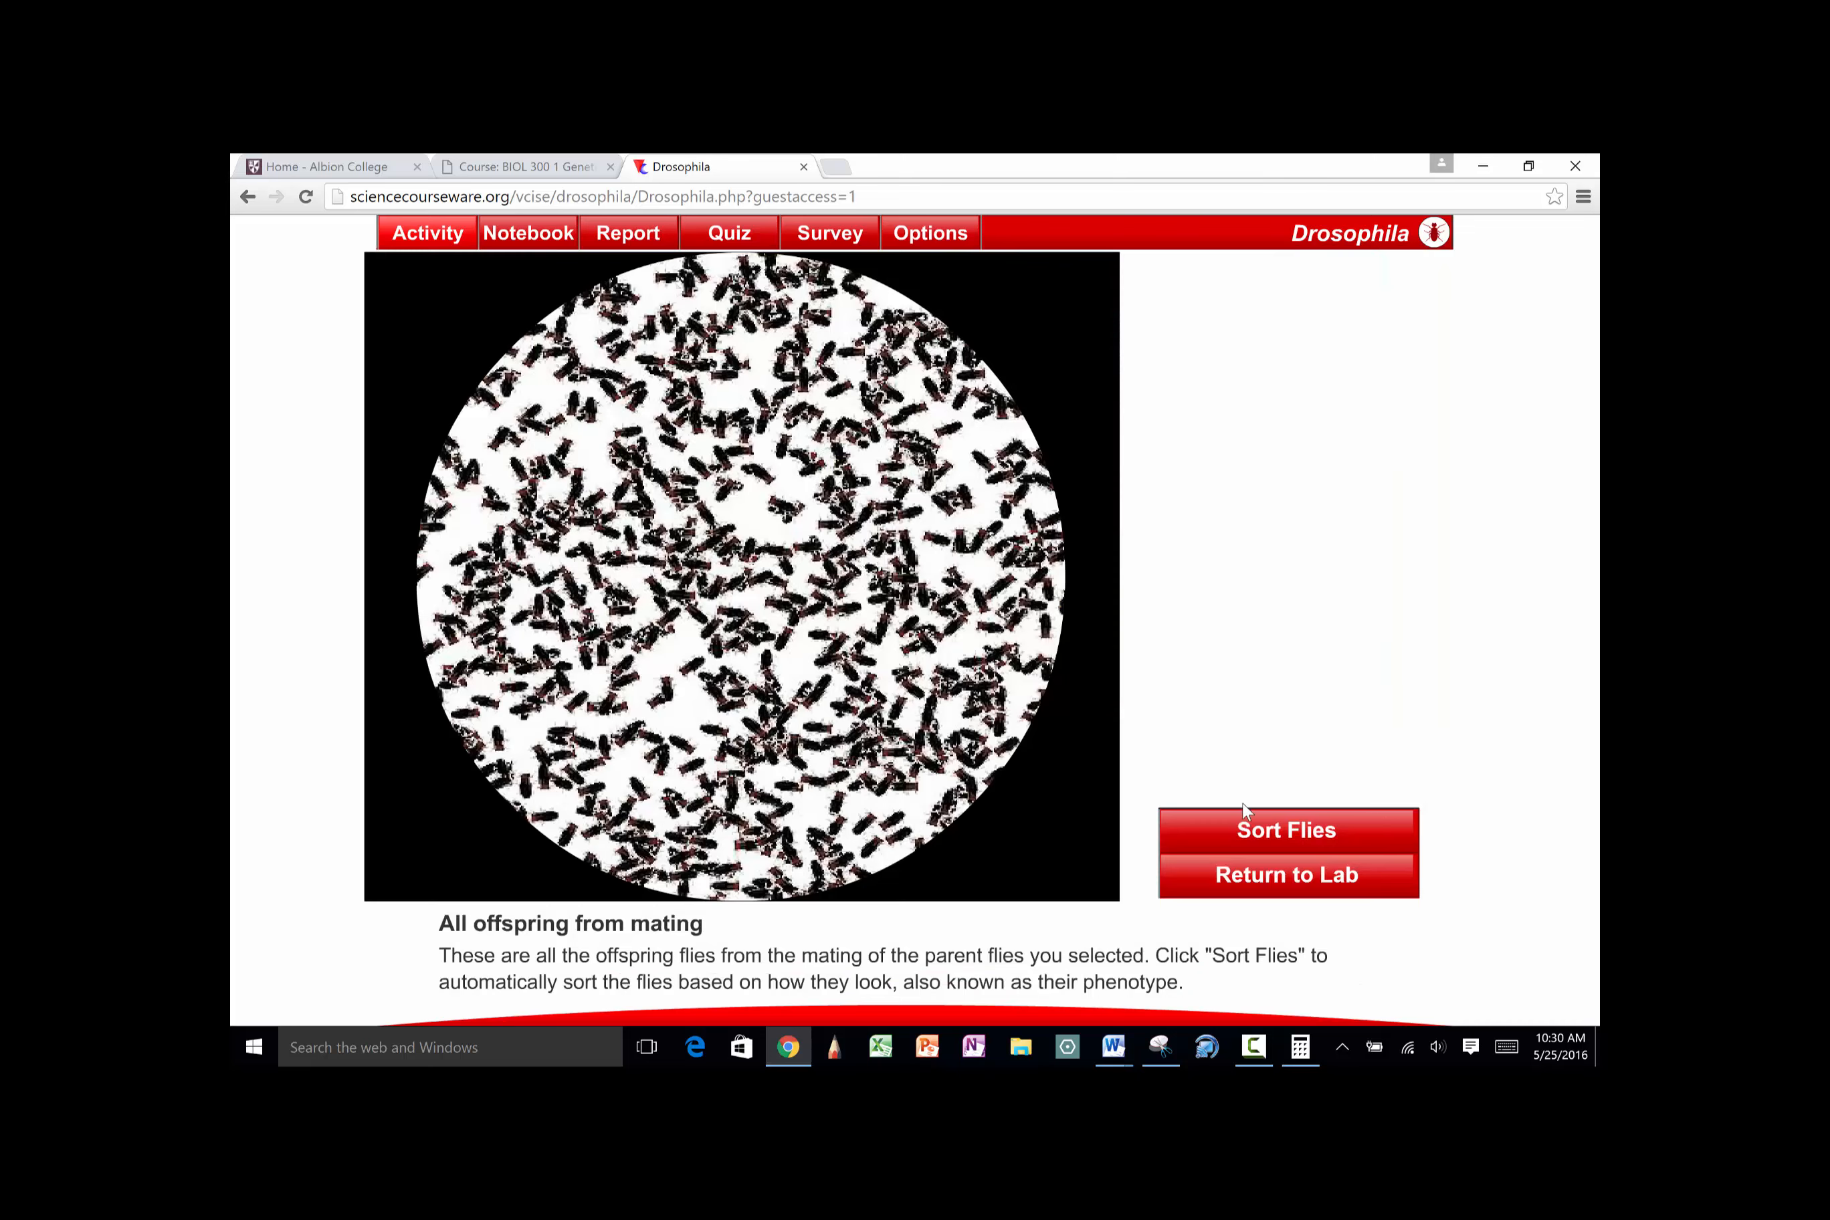
pyautogui.click(1232, 832)
pyautogui.rightClick(1230, 823)
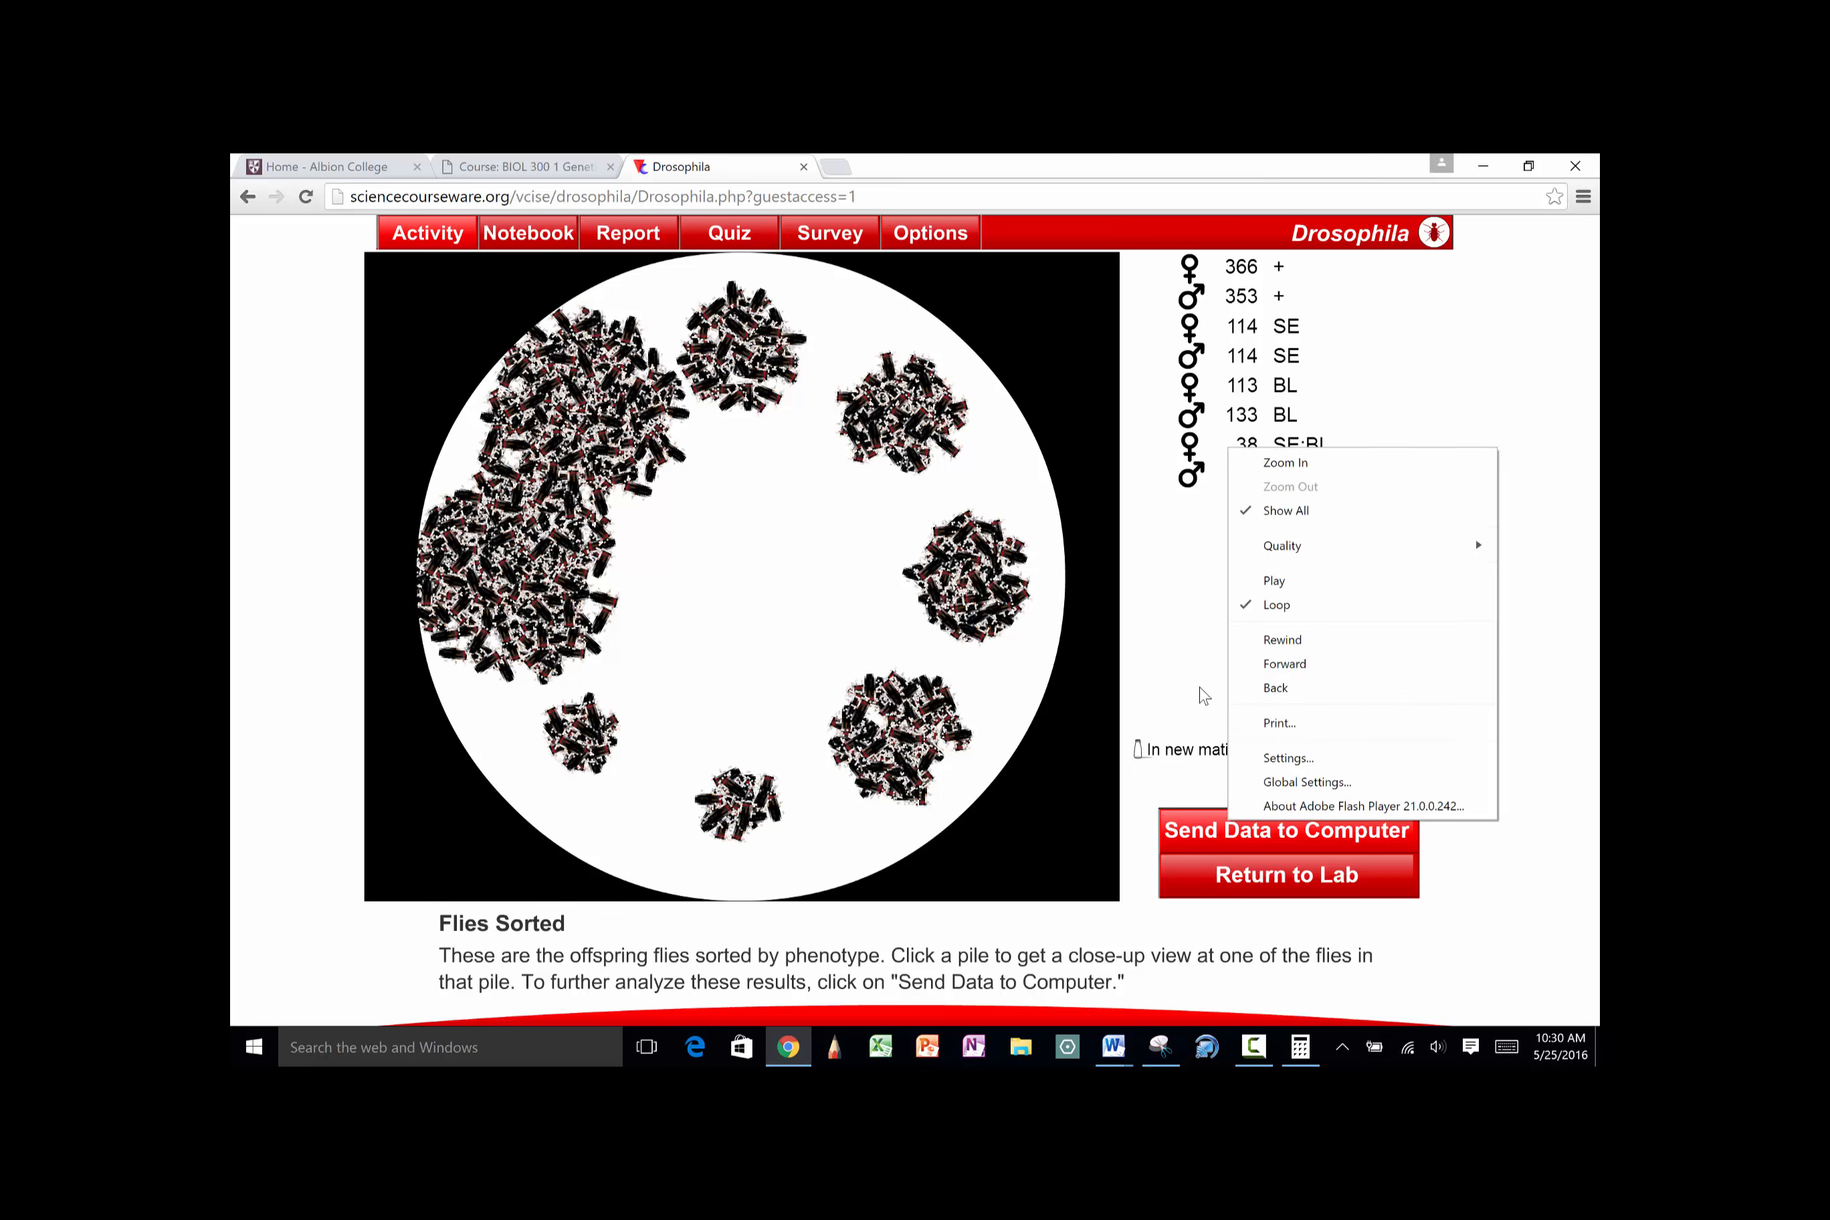
# Send the mating data to the computer and analyze the Cross #7 results with sex ignored
pyautogui.click(1200, 837)
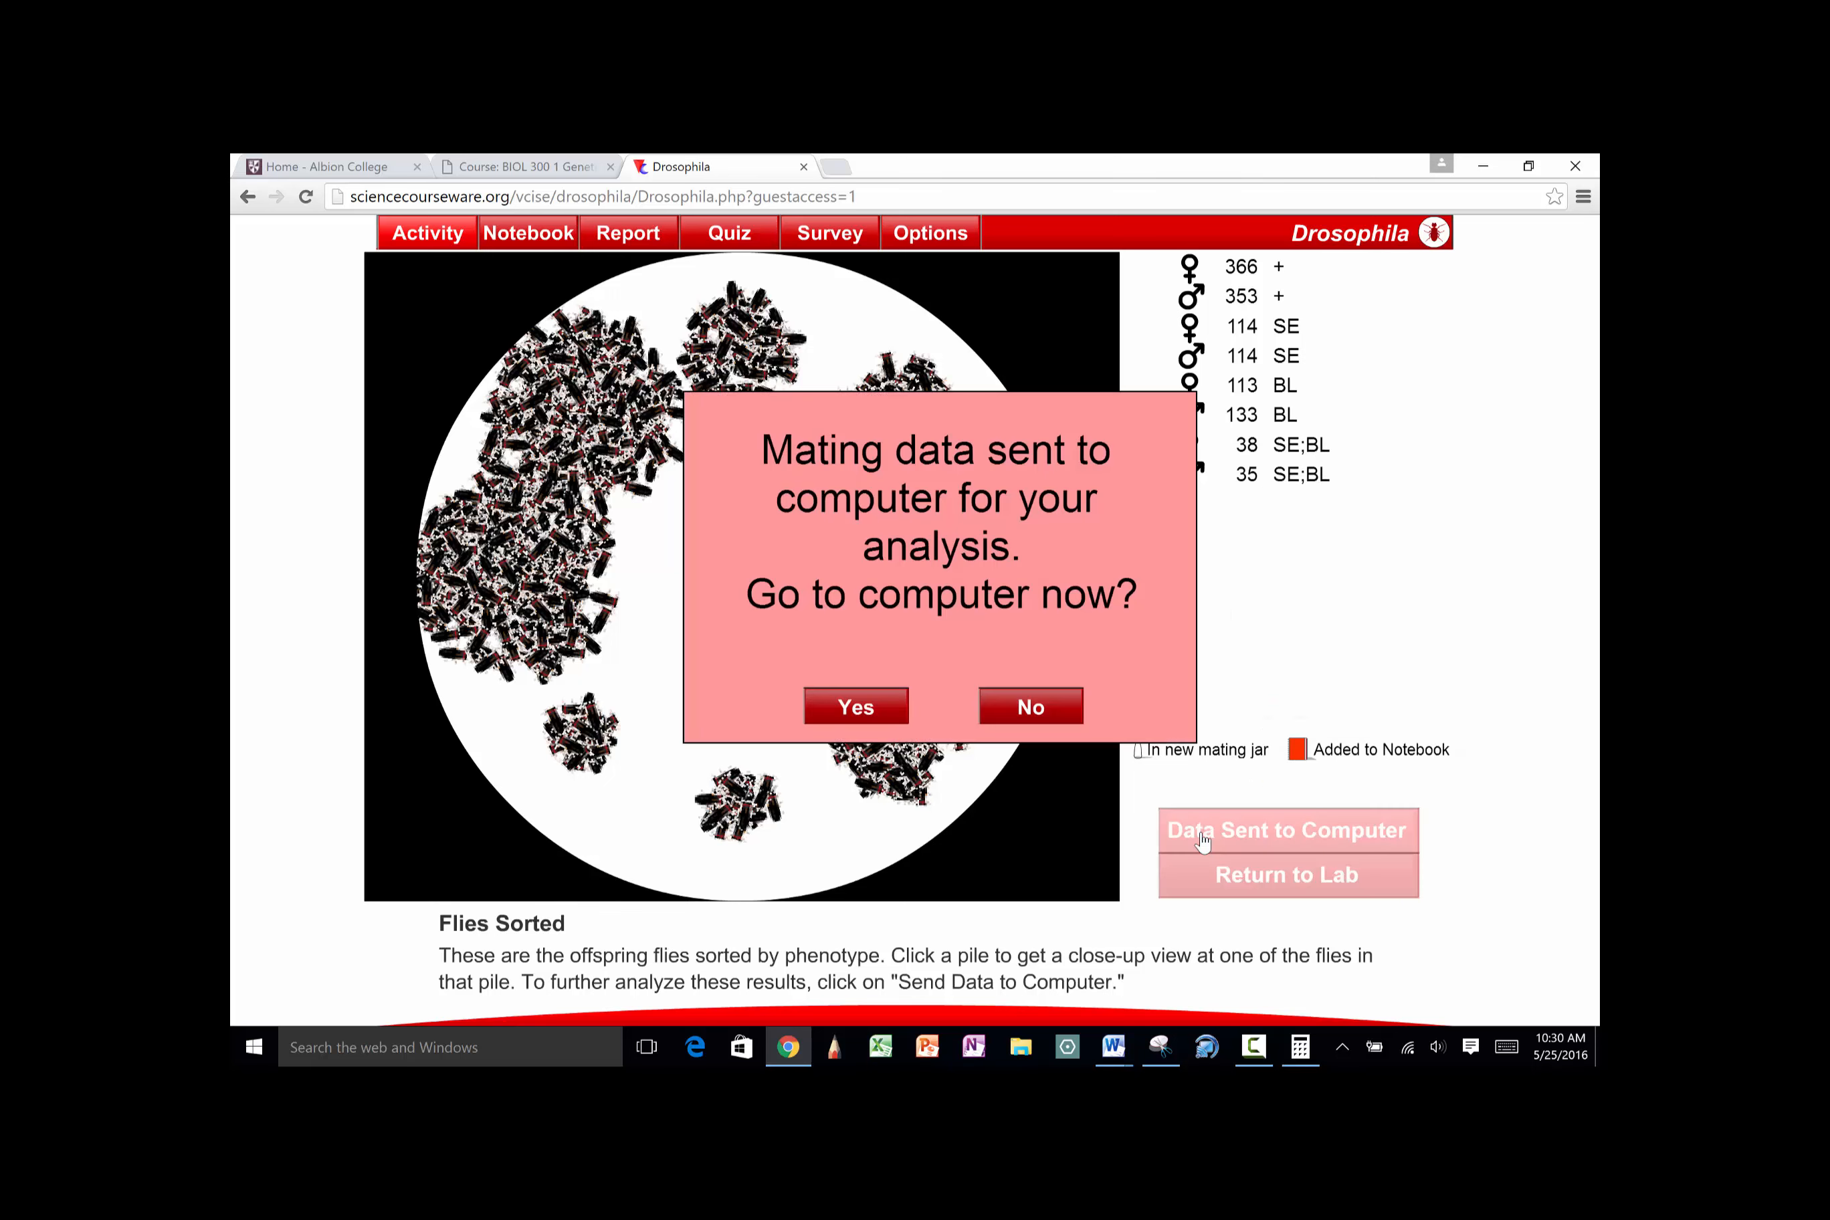
pyautogui.click(866, 711)
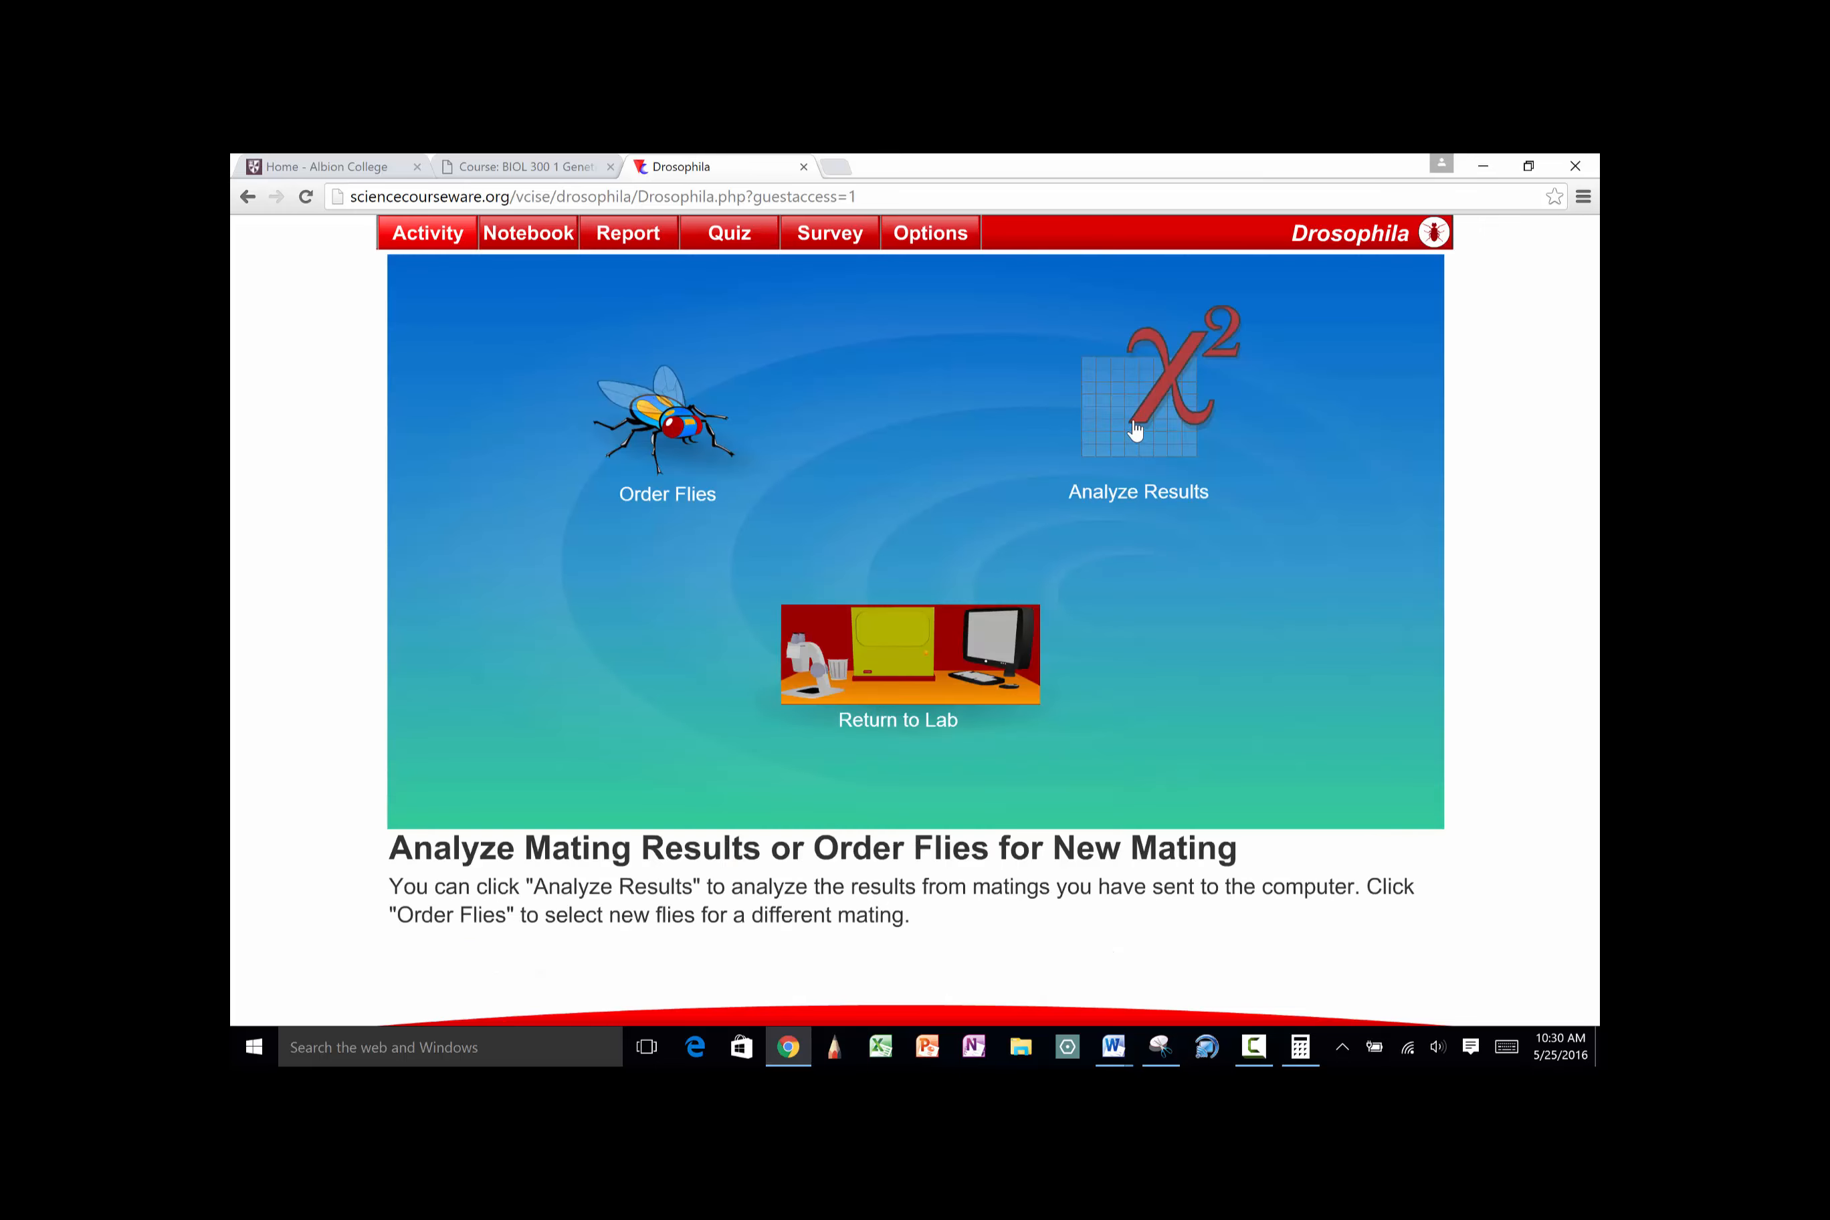
pyautogui.click(1134, 429)
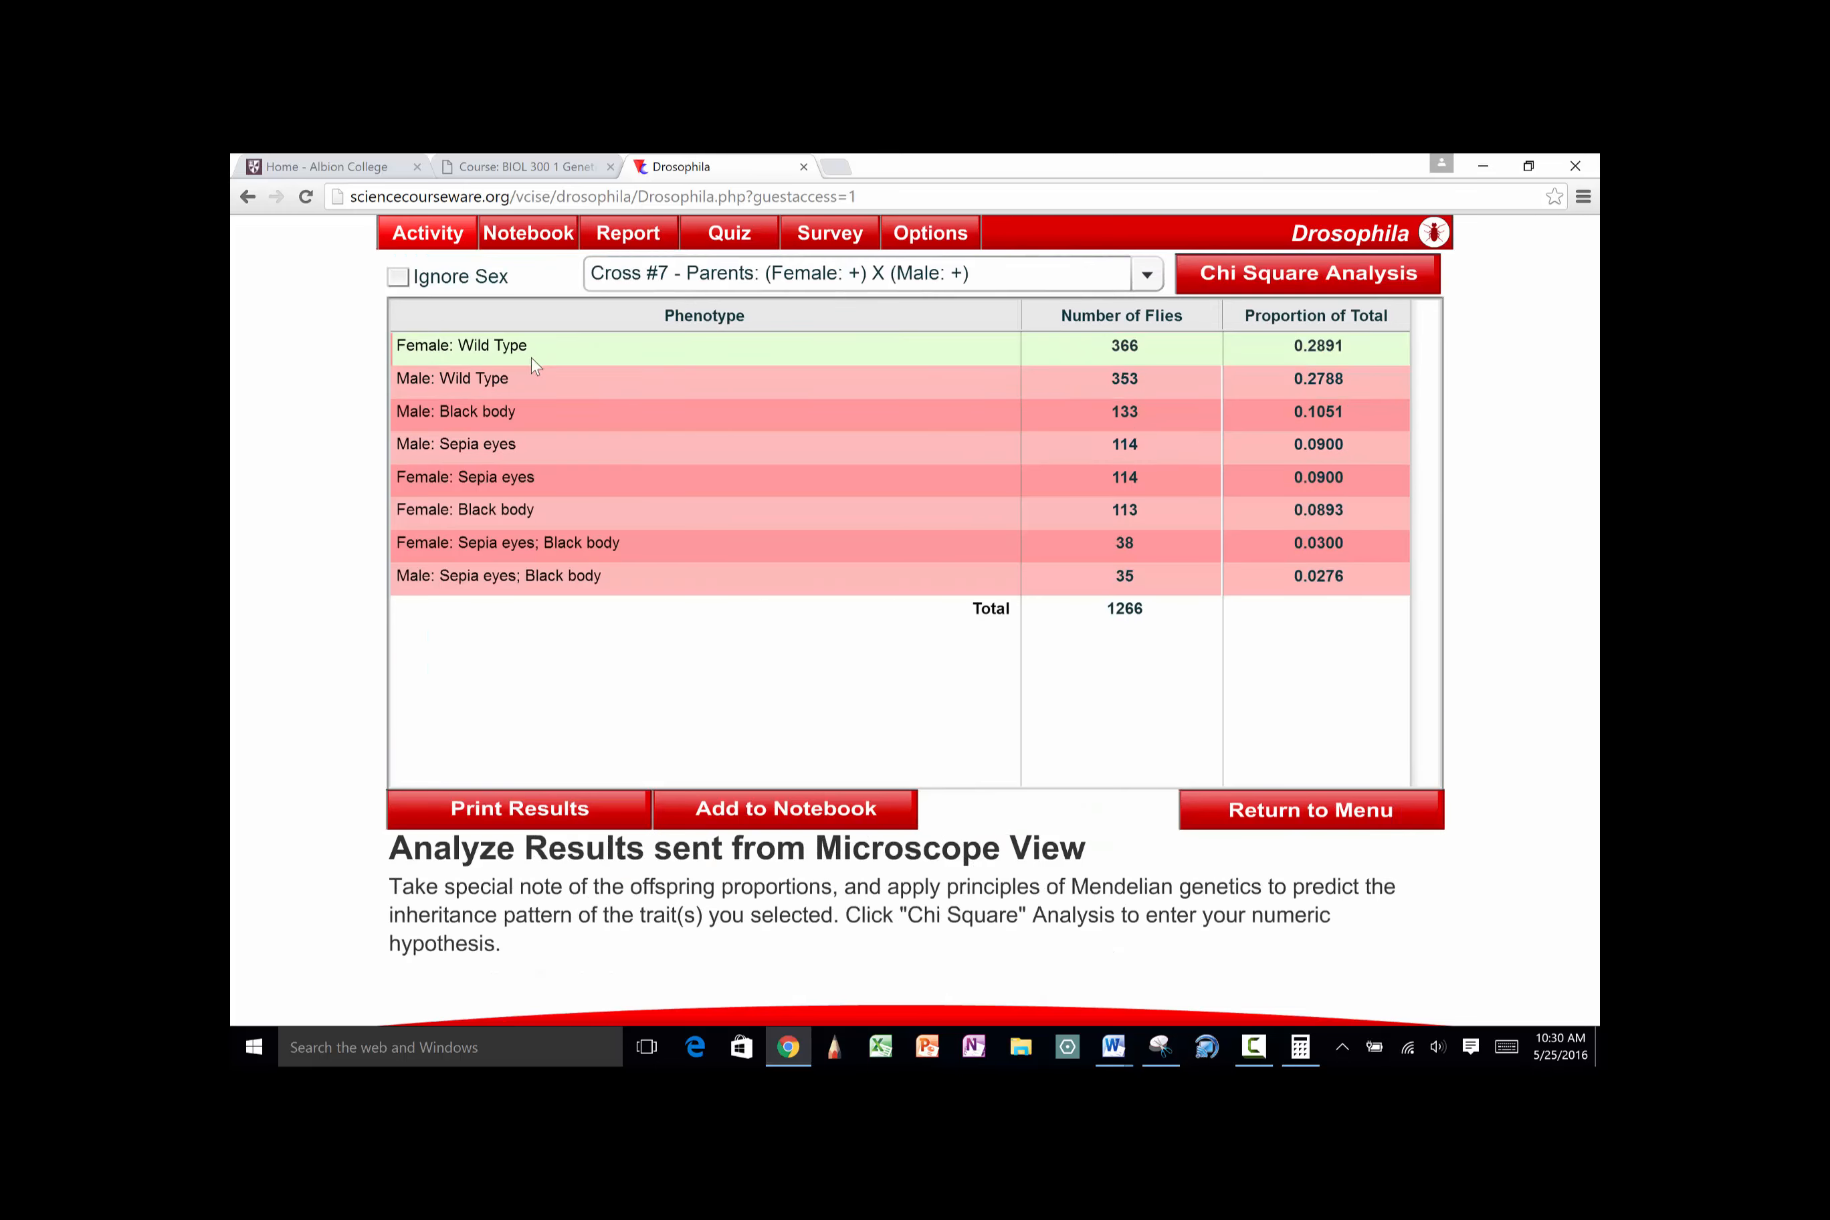
pyautogui.click(399, 276)
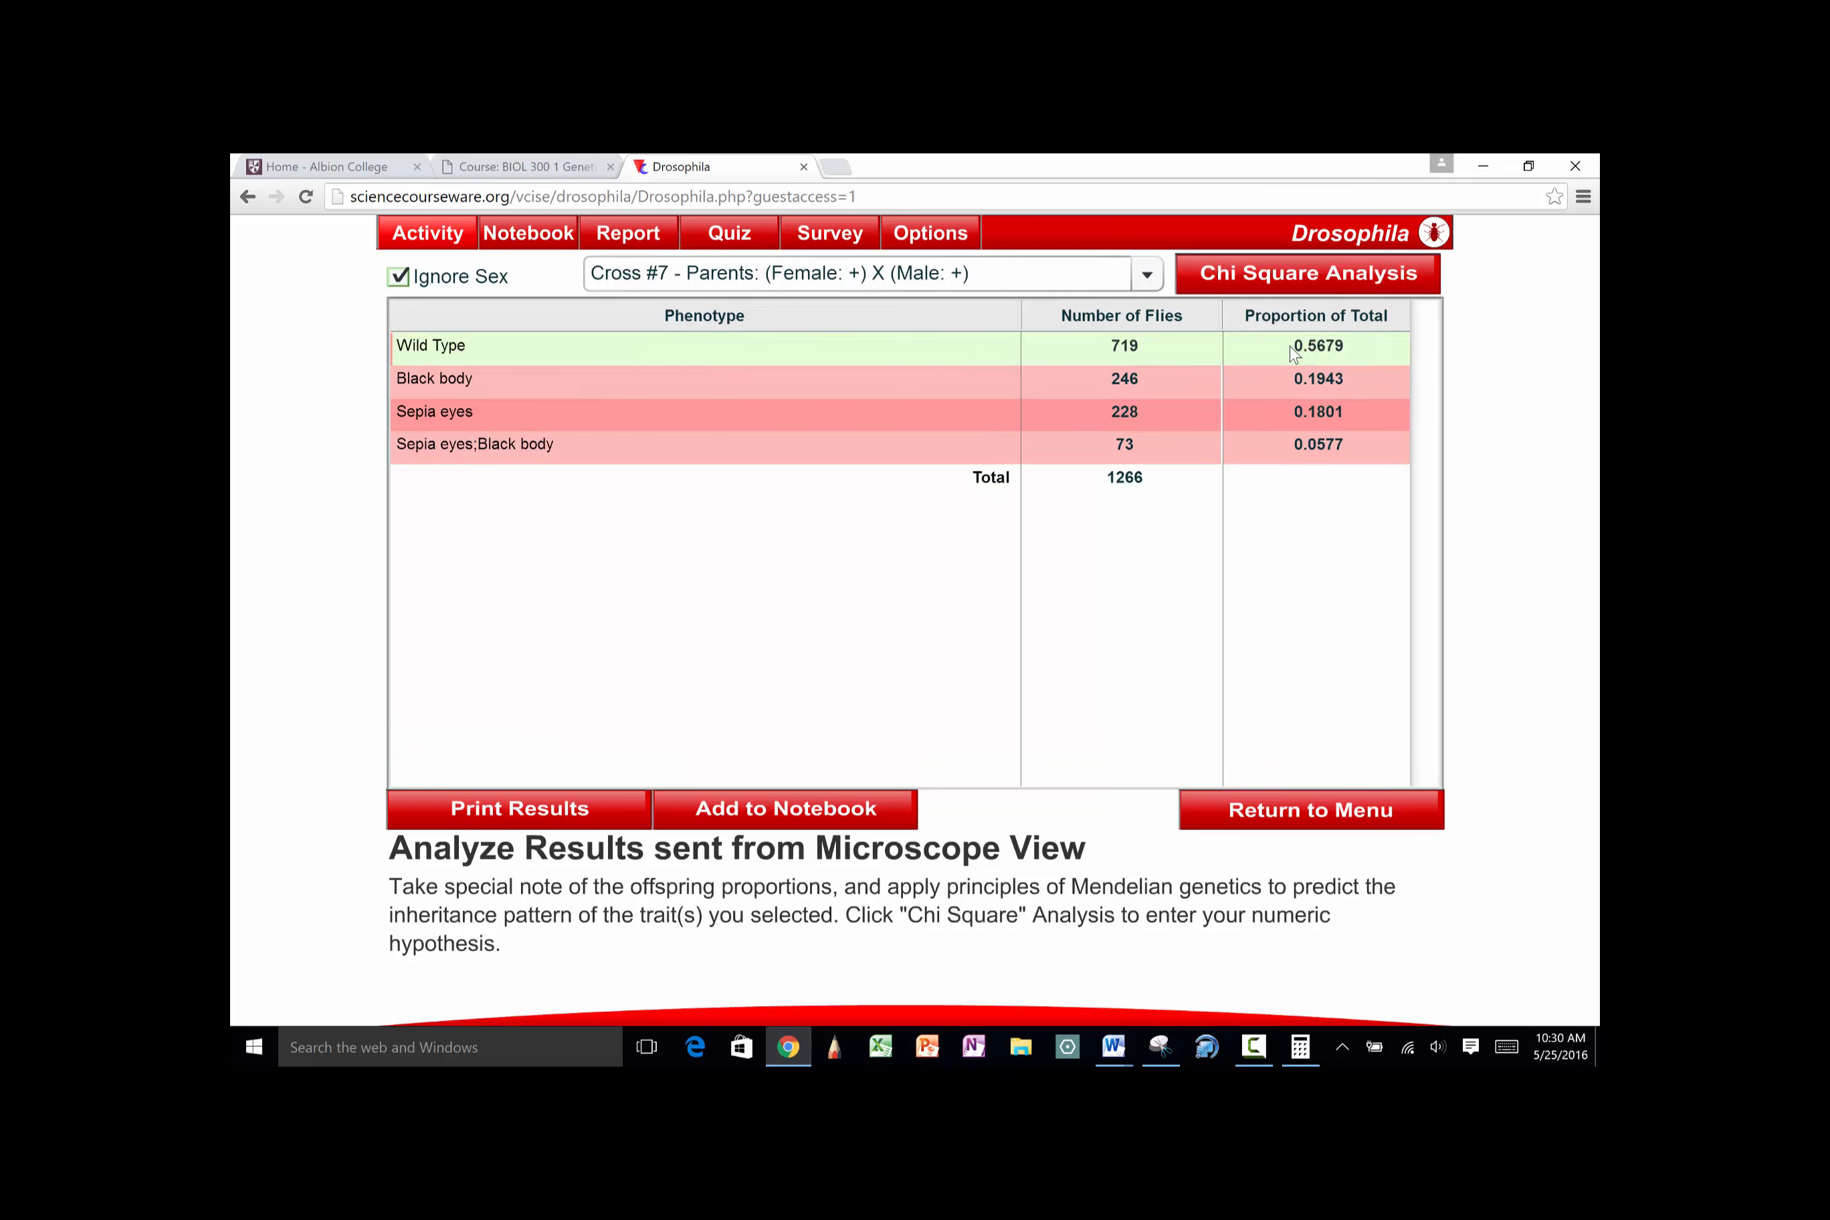
# Run a chi-square test on hypothesis values of 9 for wild type, 3 for black body, 3 for sepia eyes and 1 for sepia eyes;black body
pyautogui.click(1307, 280)
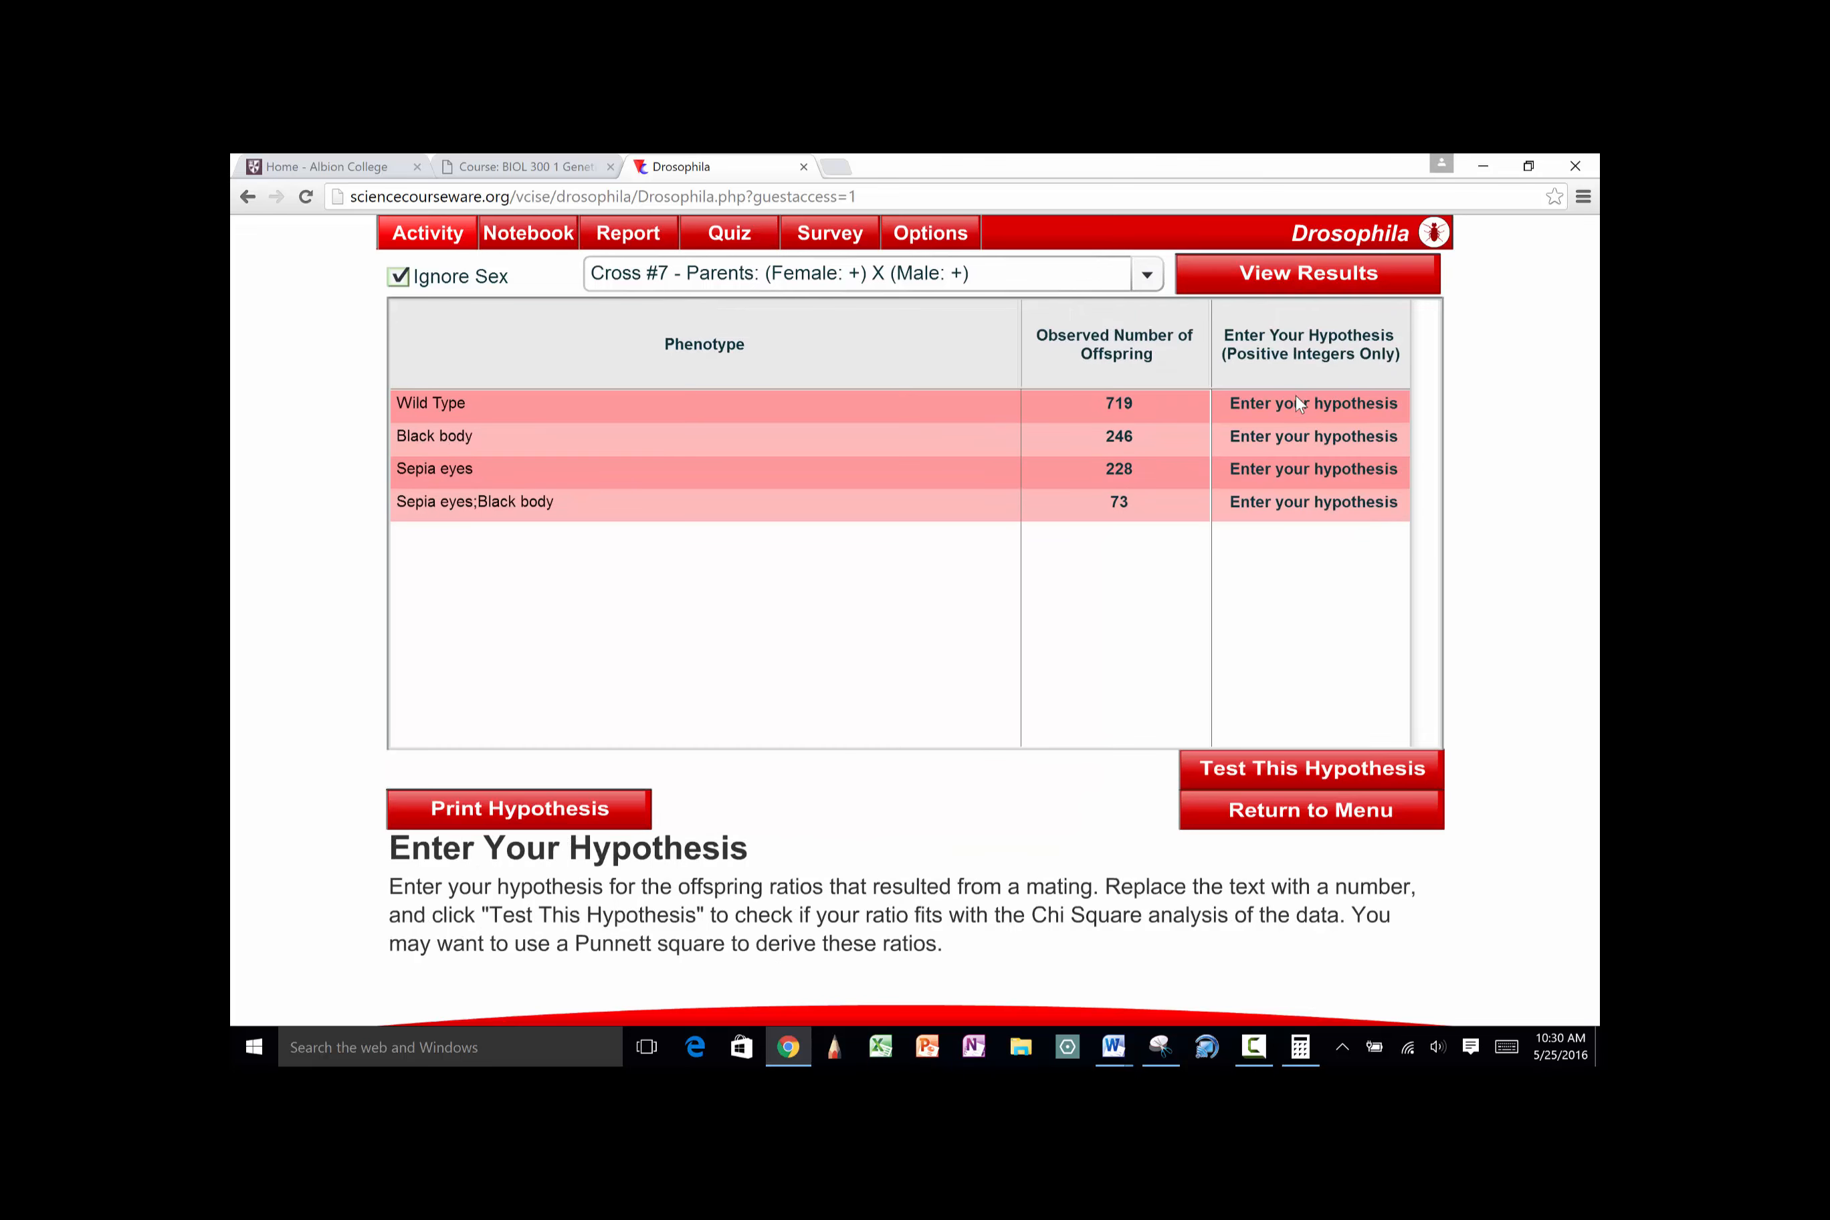
pyautogui.click(1303, 406)
pyautogui.write('9')
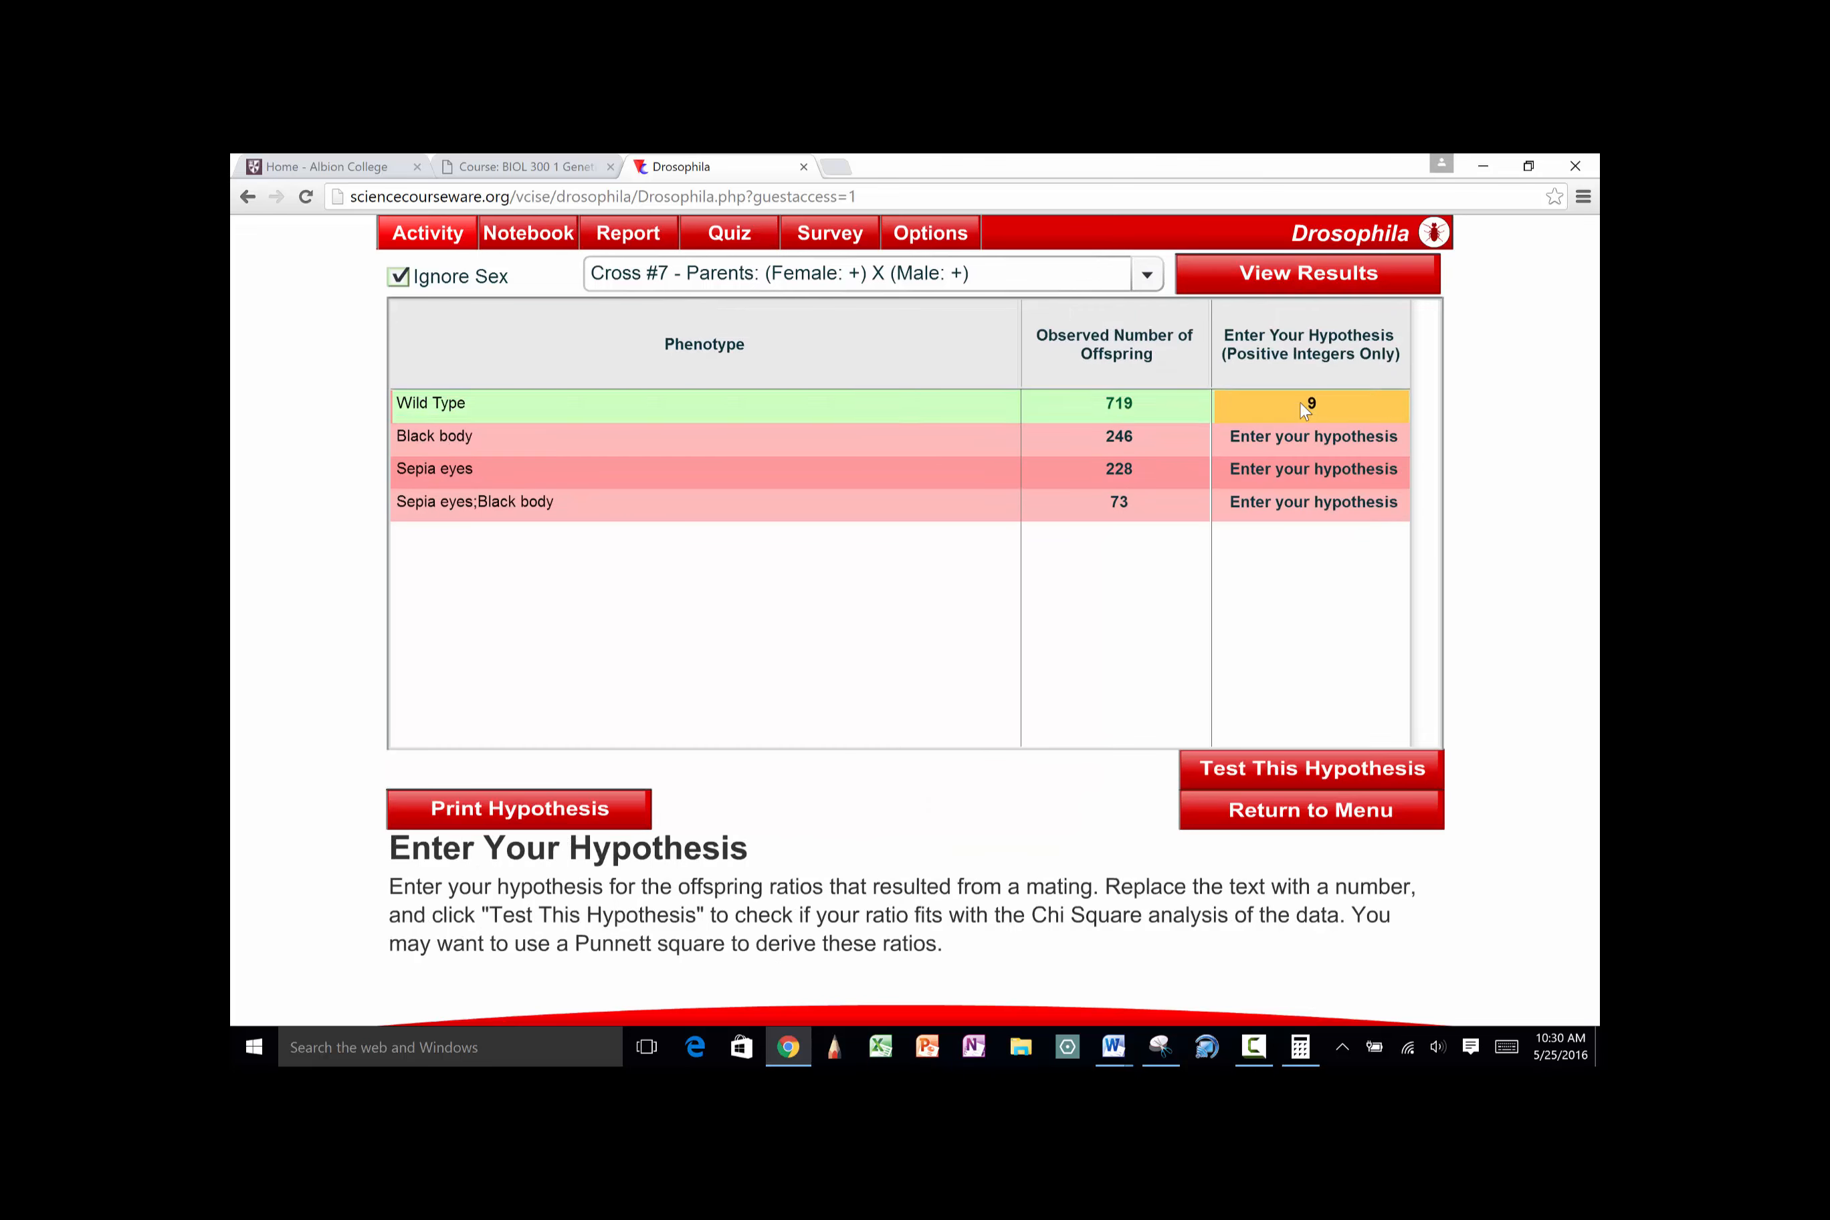
pyautogui.click(1296, 442)
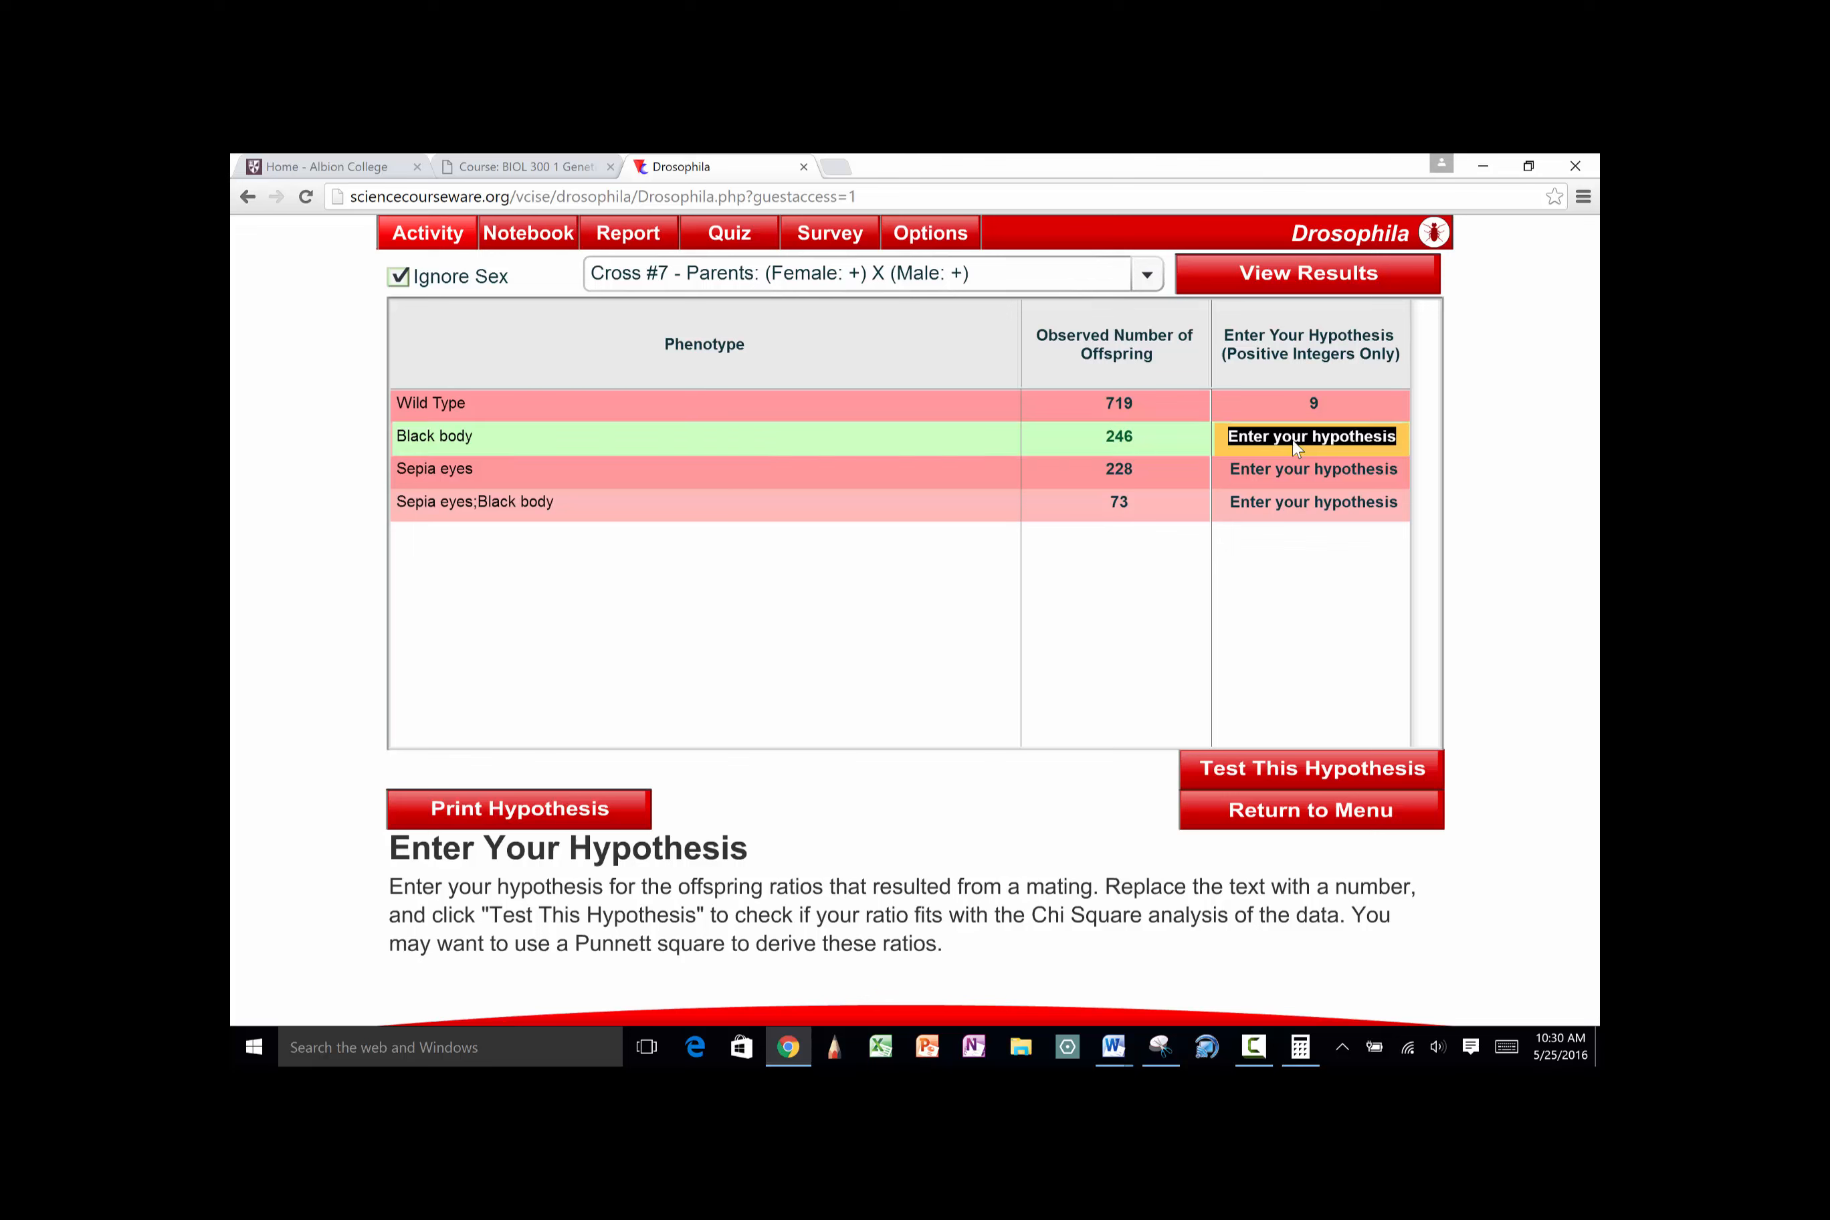
pyautogui.write('3')
pyautogui.click(1296, 481)
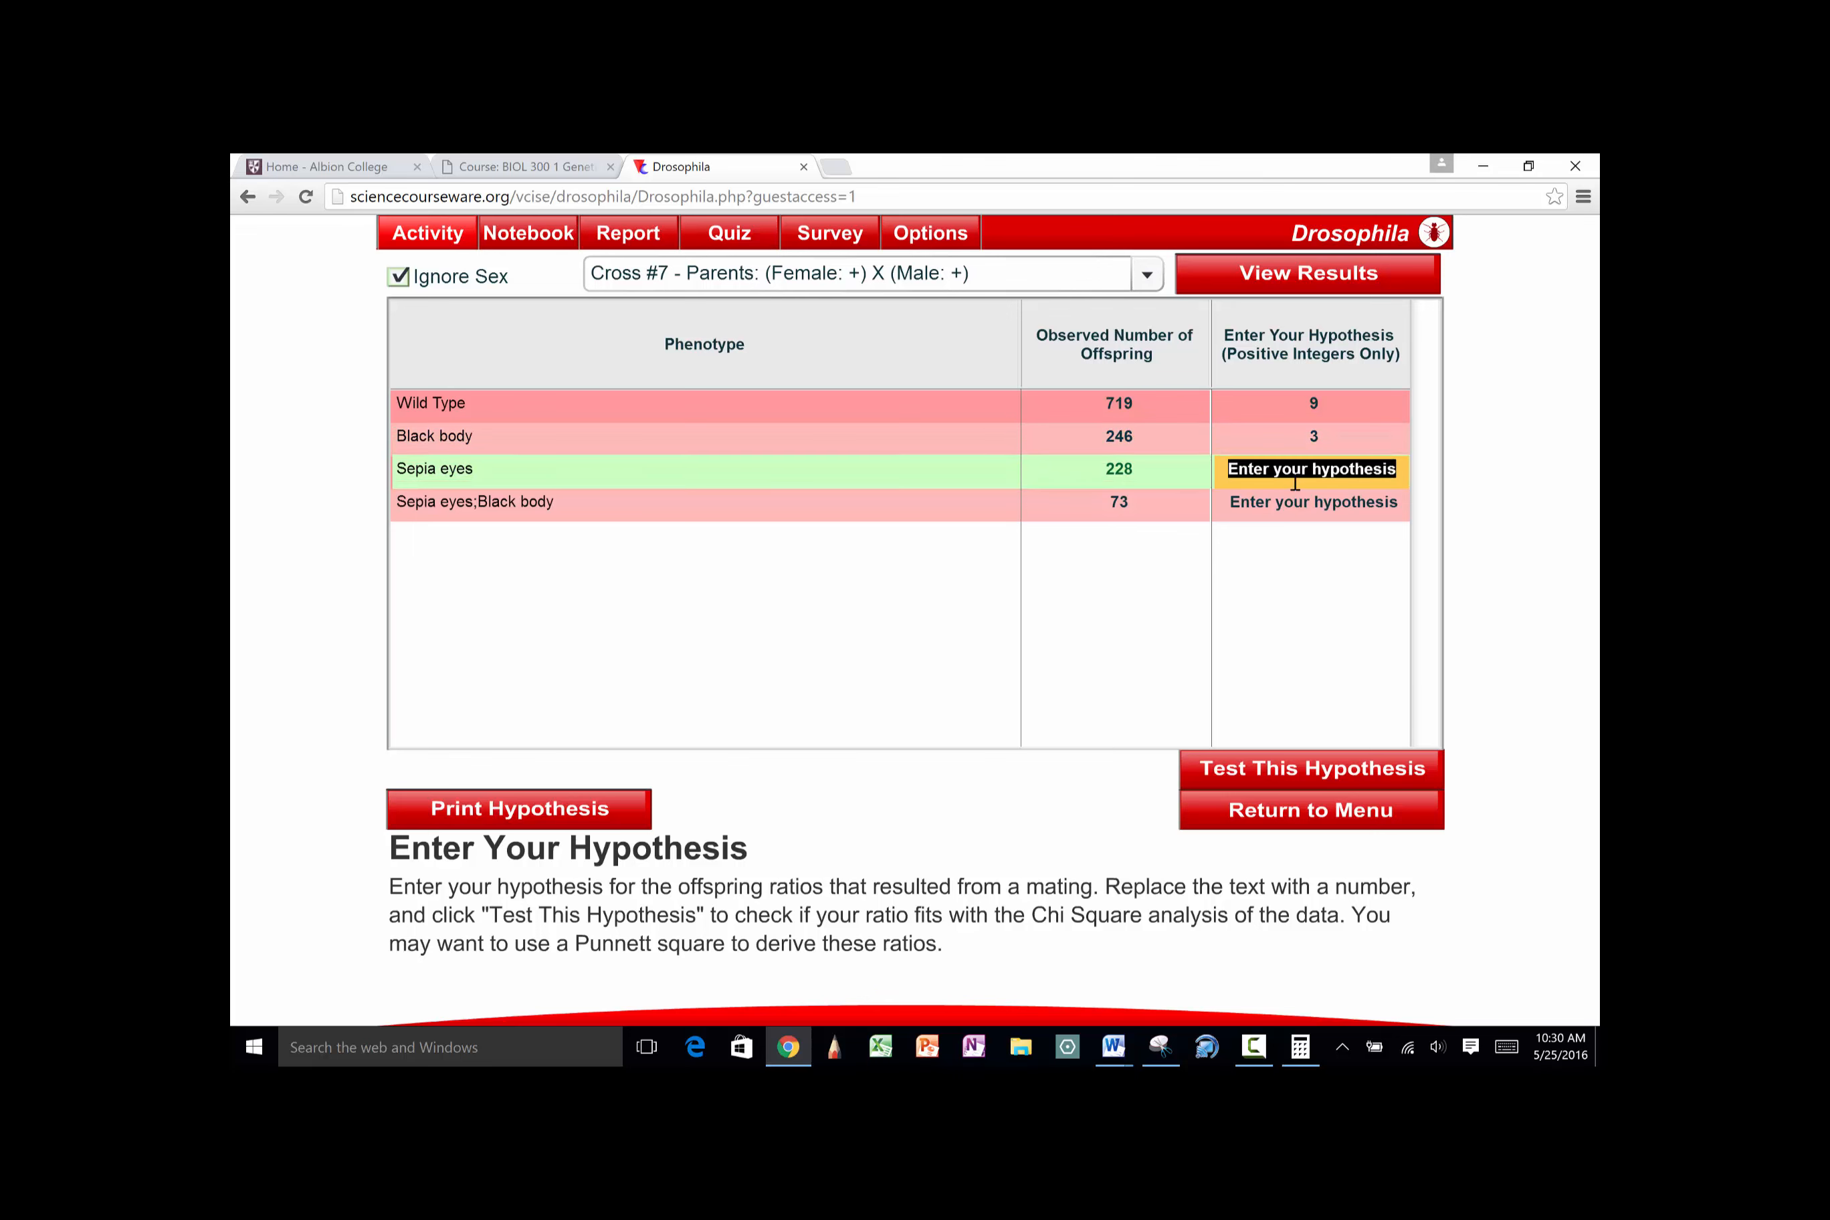
pyautogui.write('3')
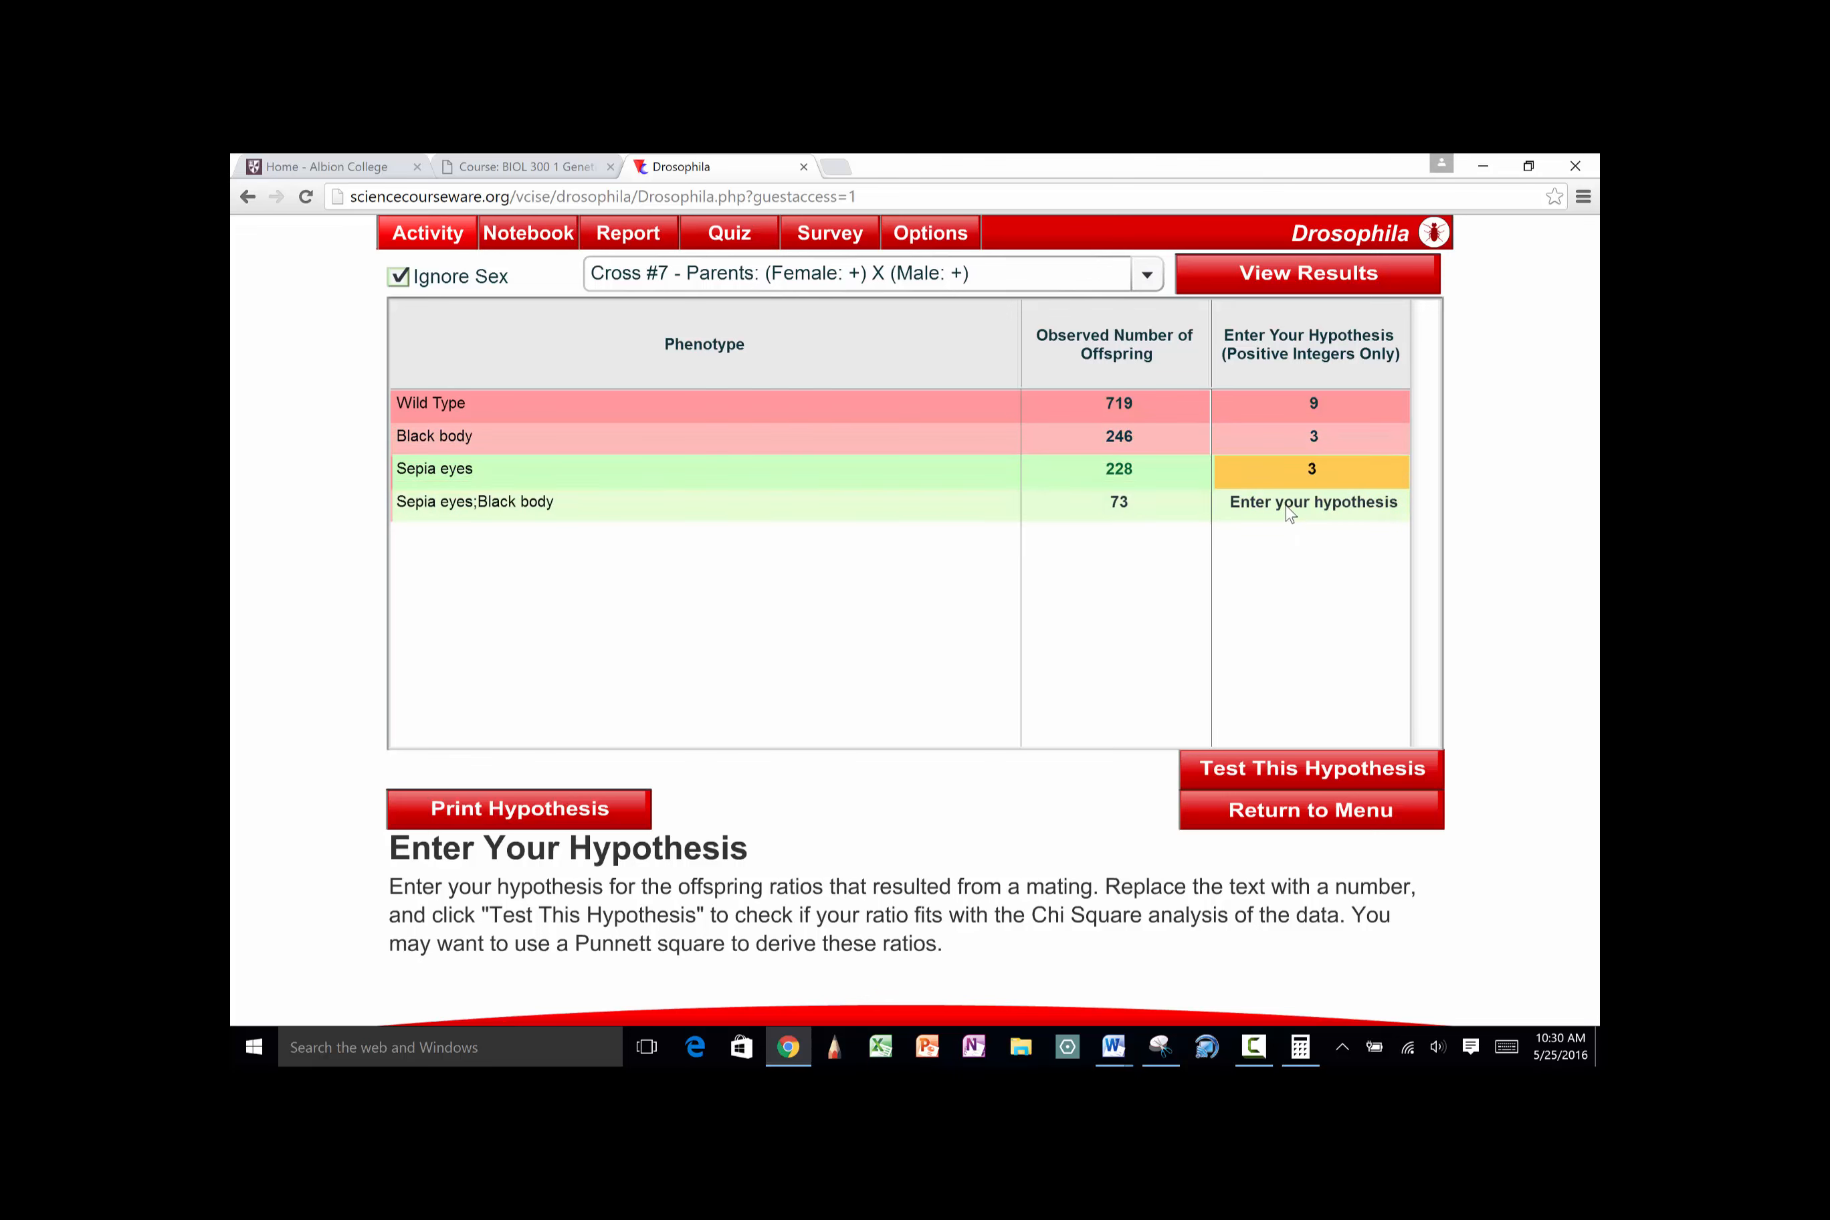
pyautogui.click(1289, 508)
pyautogui.write('1')
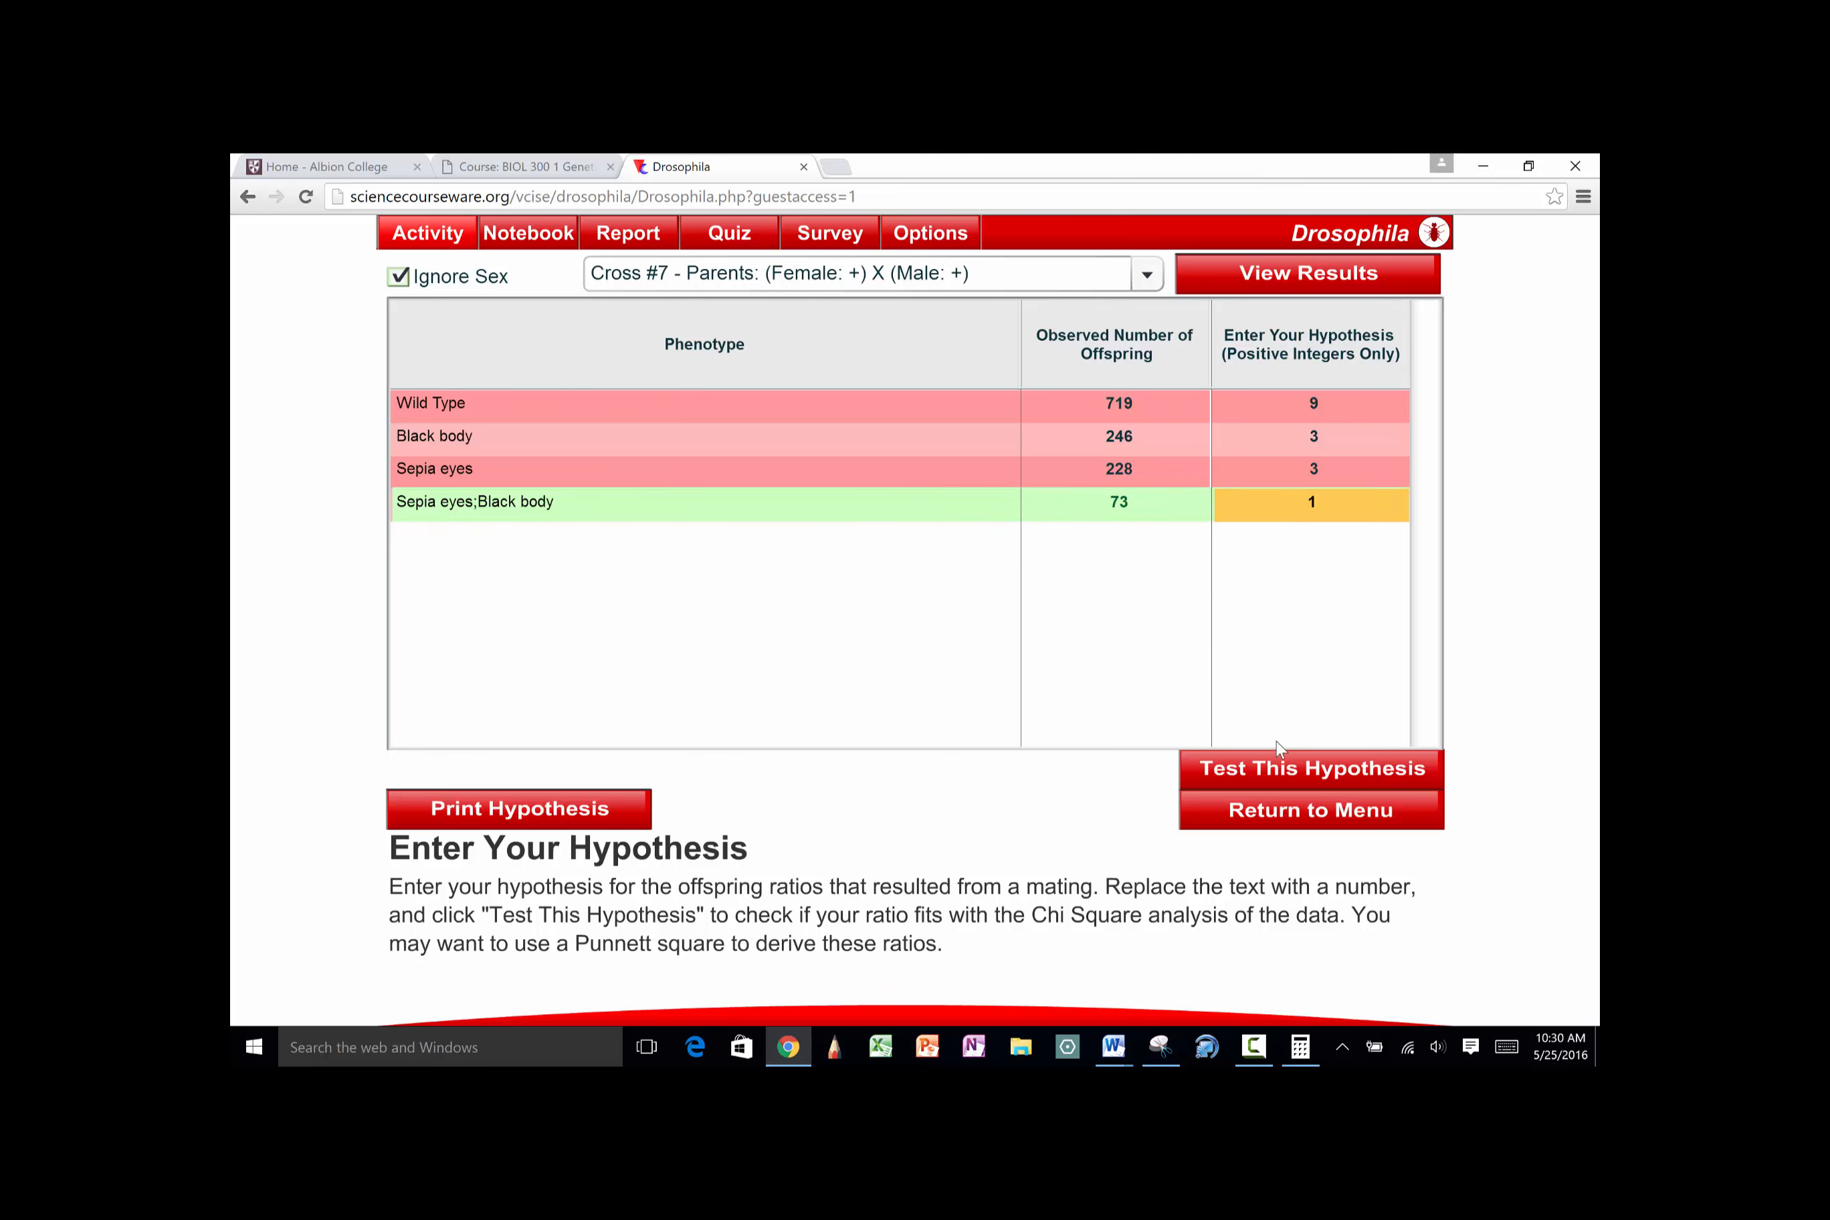
pyautogui.click(1270, 769)
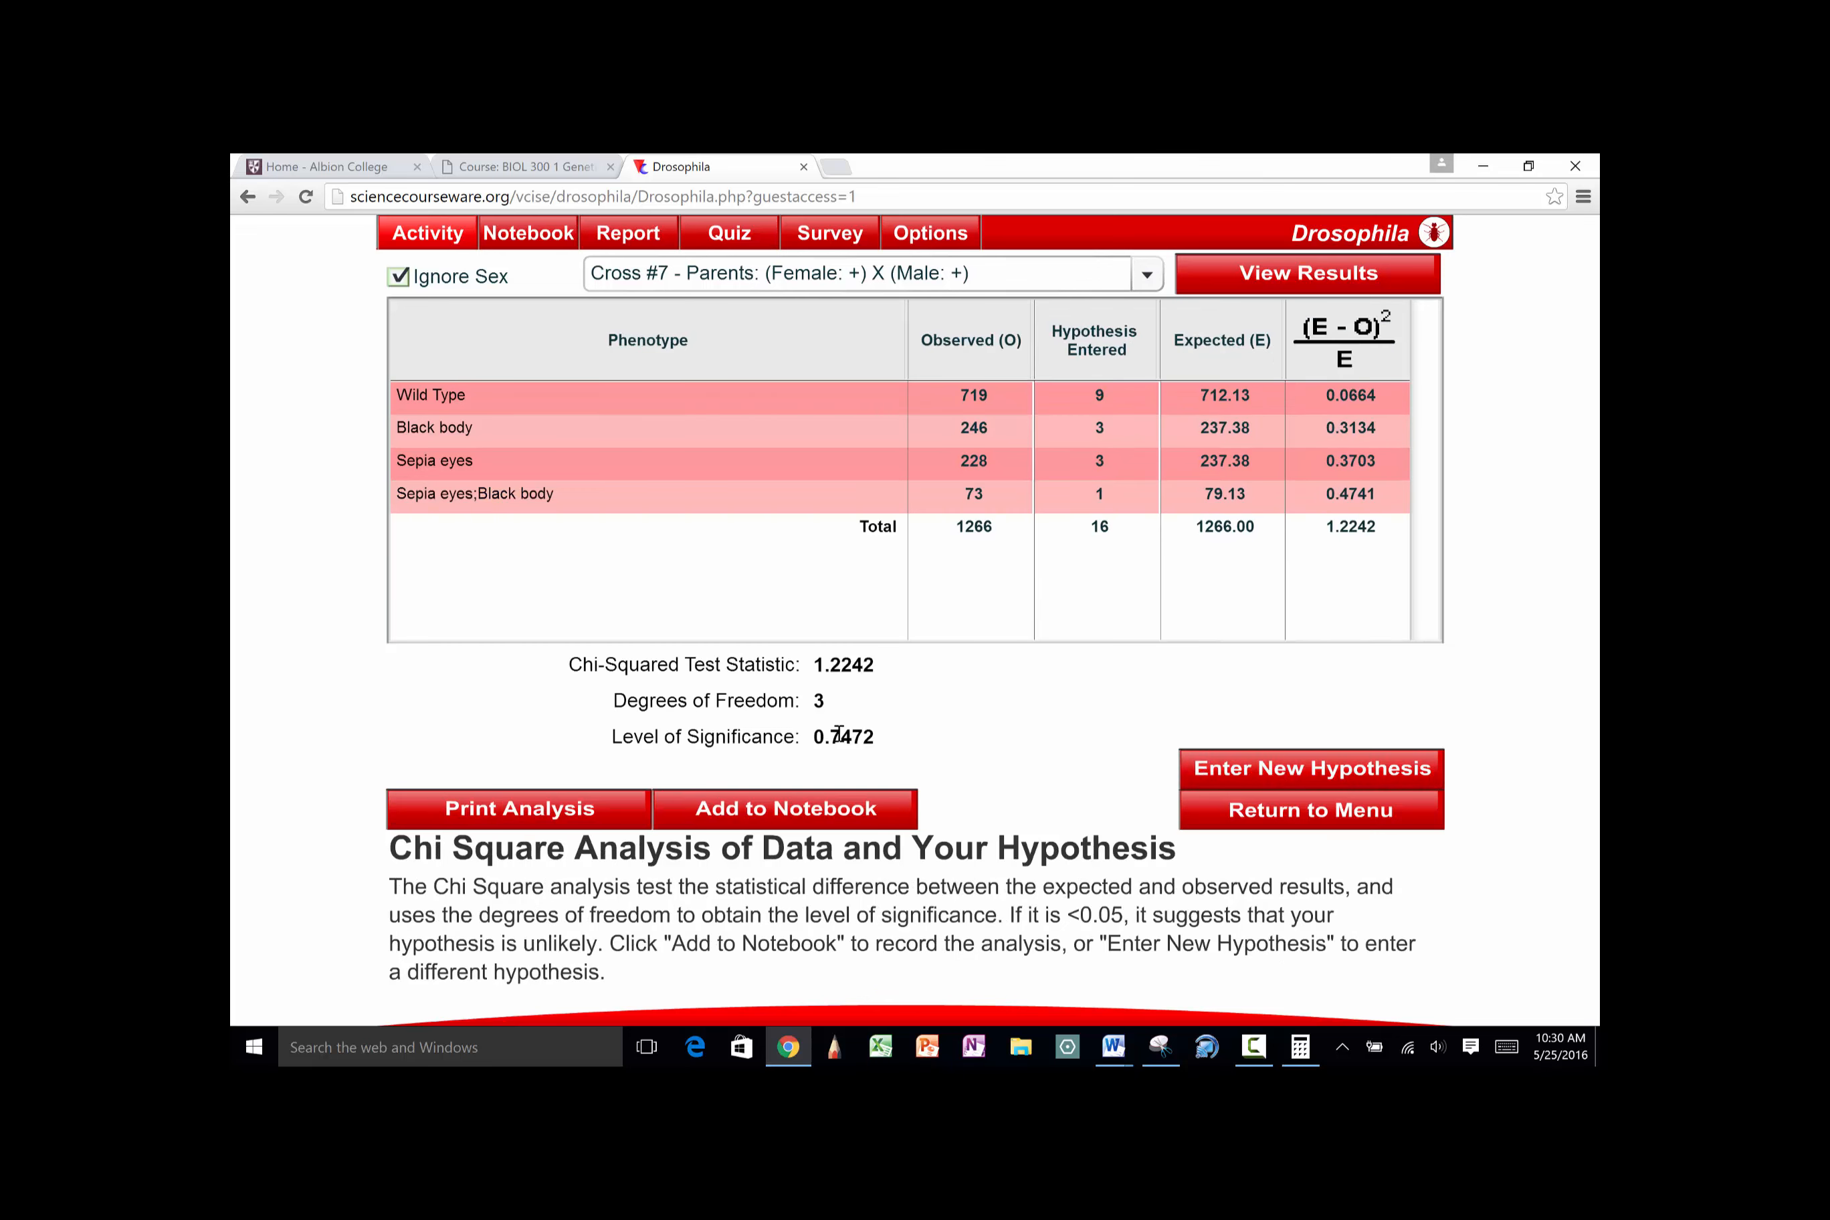
# Examine the level of significance in the chi-square analysis and switch back to the Word document
pyautogui.moveTo(825, 736); pyautogui.dragTo(908, 748)
pyautogui.click(1121, 1042)
pyautogui.click(1186, 952)
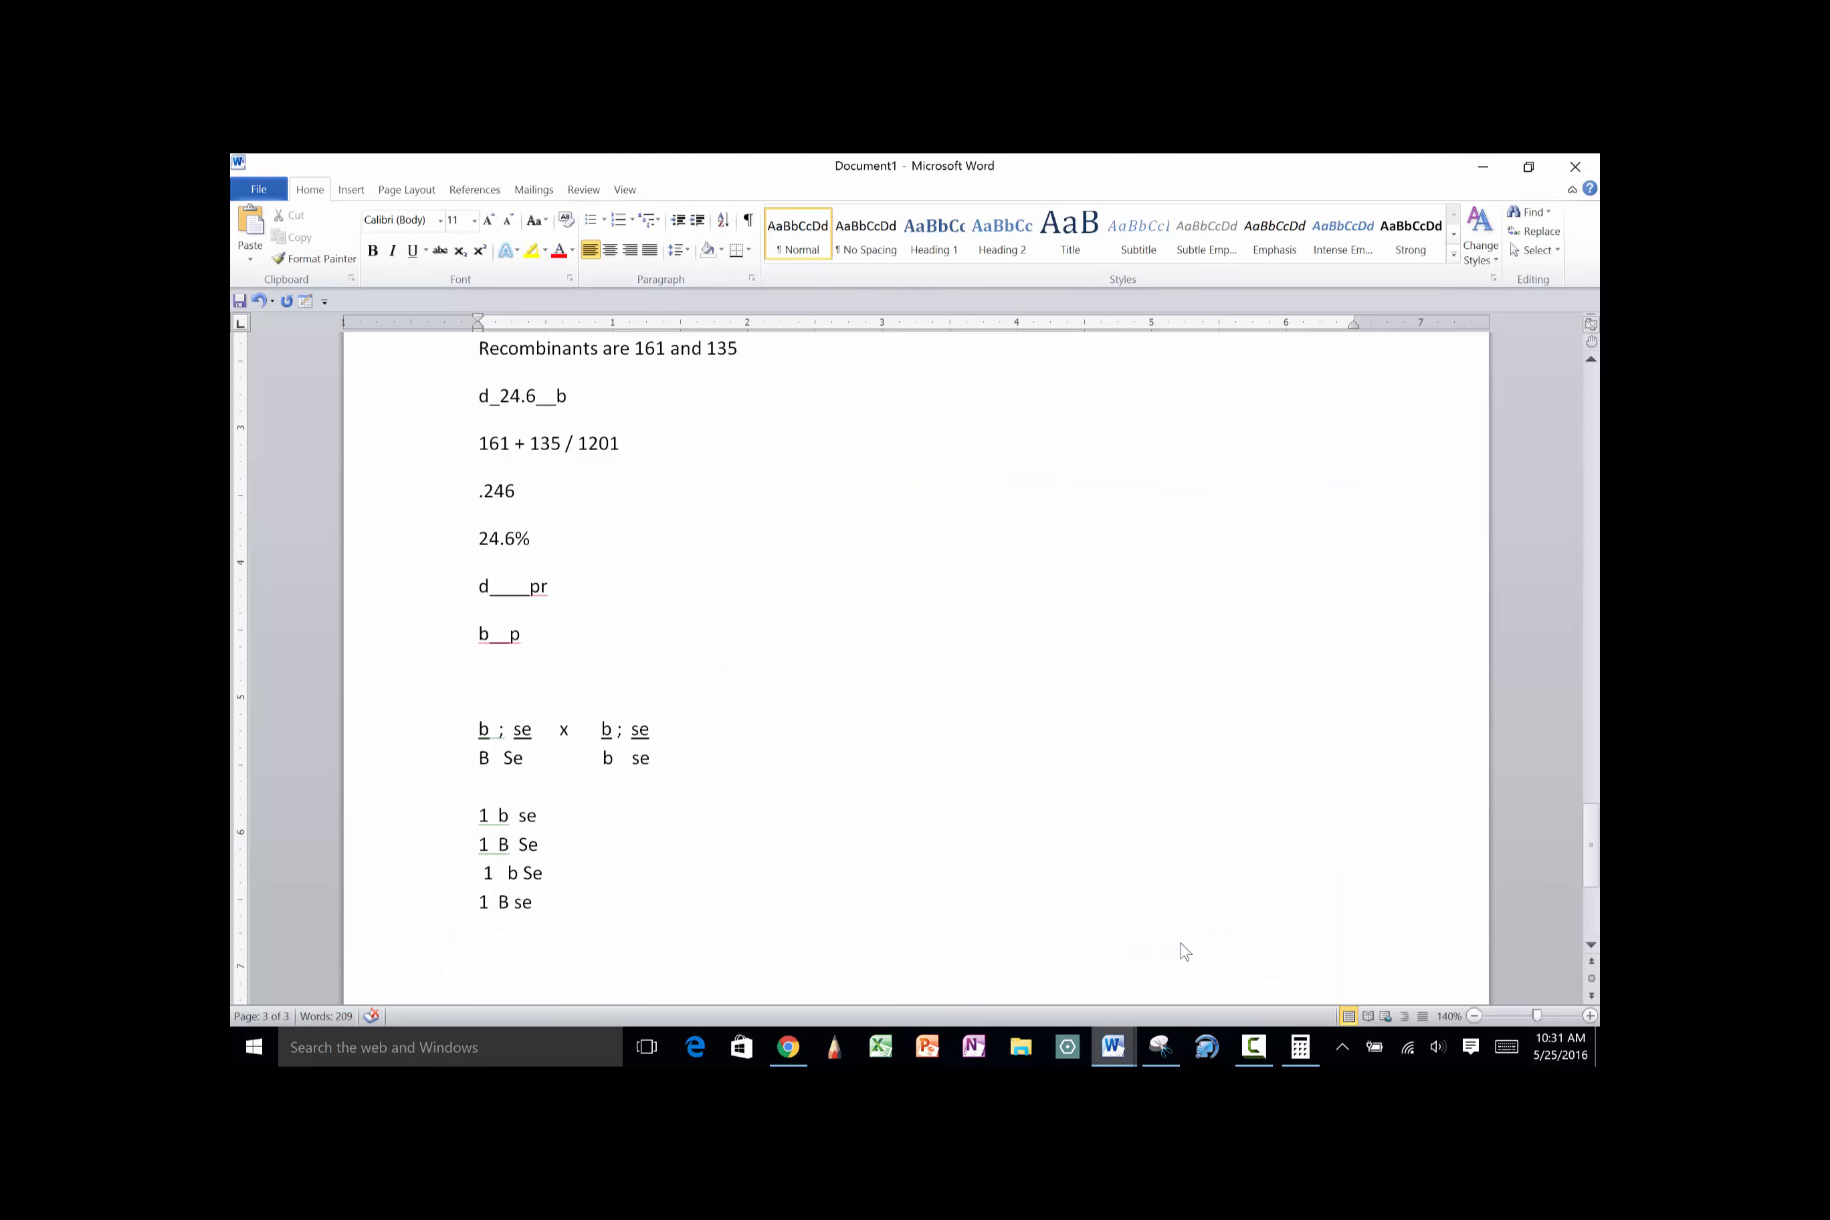
# Start a new line after the last gamete and copy the section from the AB/ab heterozygote through the "aB 100 recombinants" line on page 1
pyautogui.click(574, 907)
pyautogui.press('Return')
pyautogui.moveTo(1585, 844); pyautogui.dragTo(1562, 444)
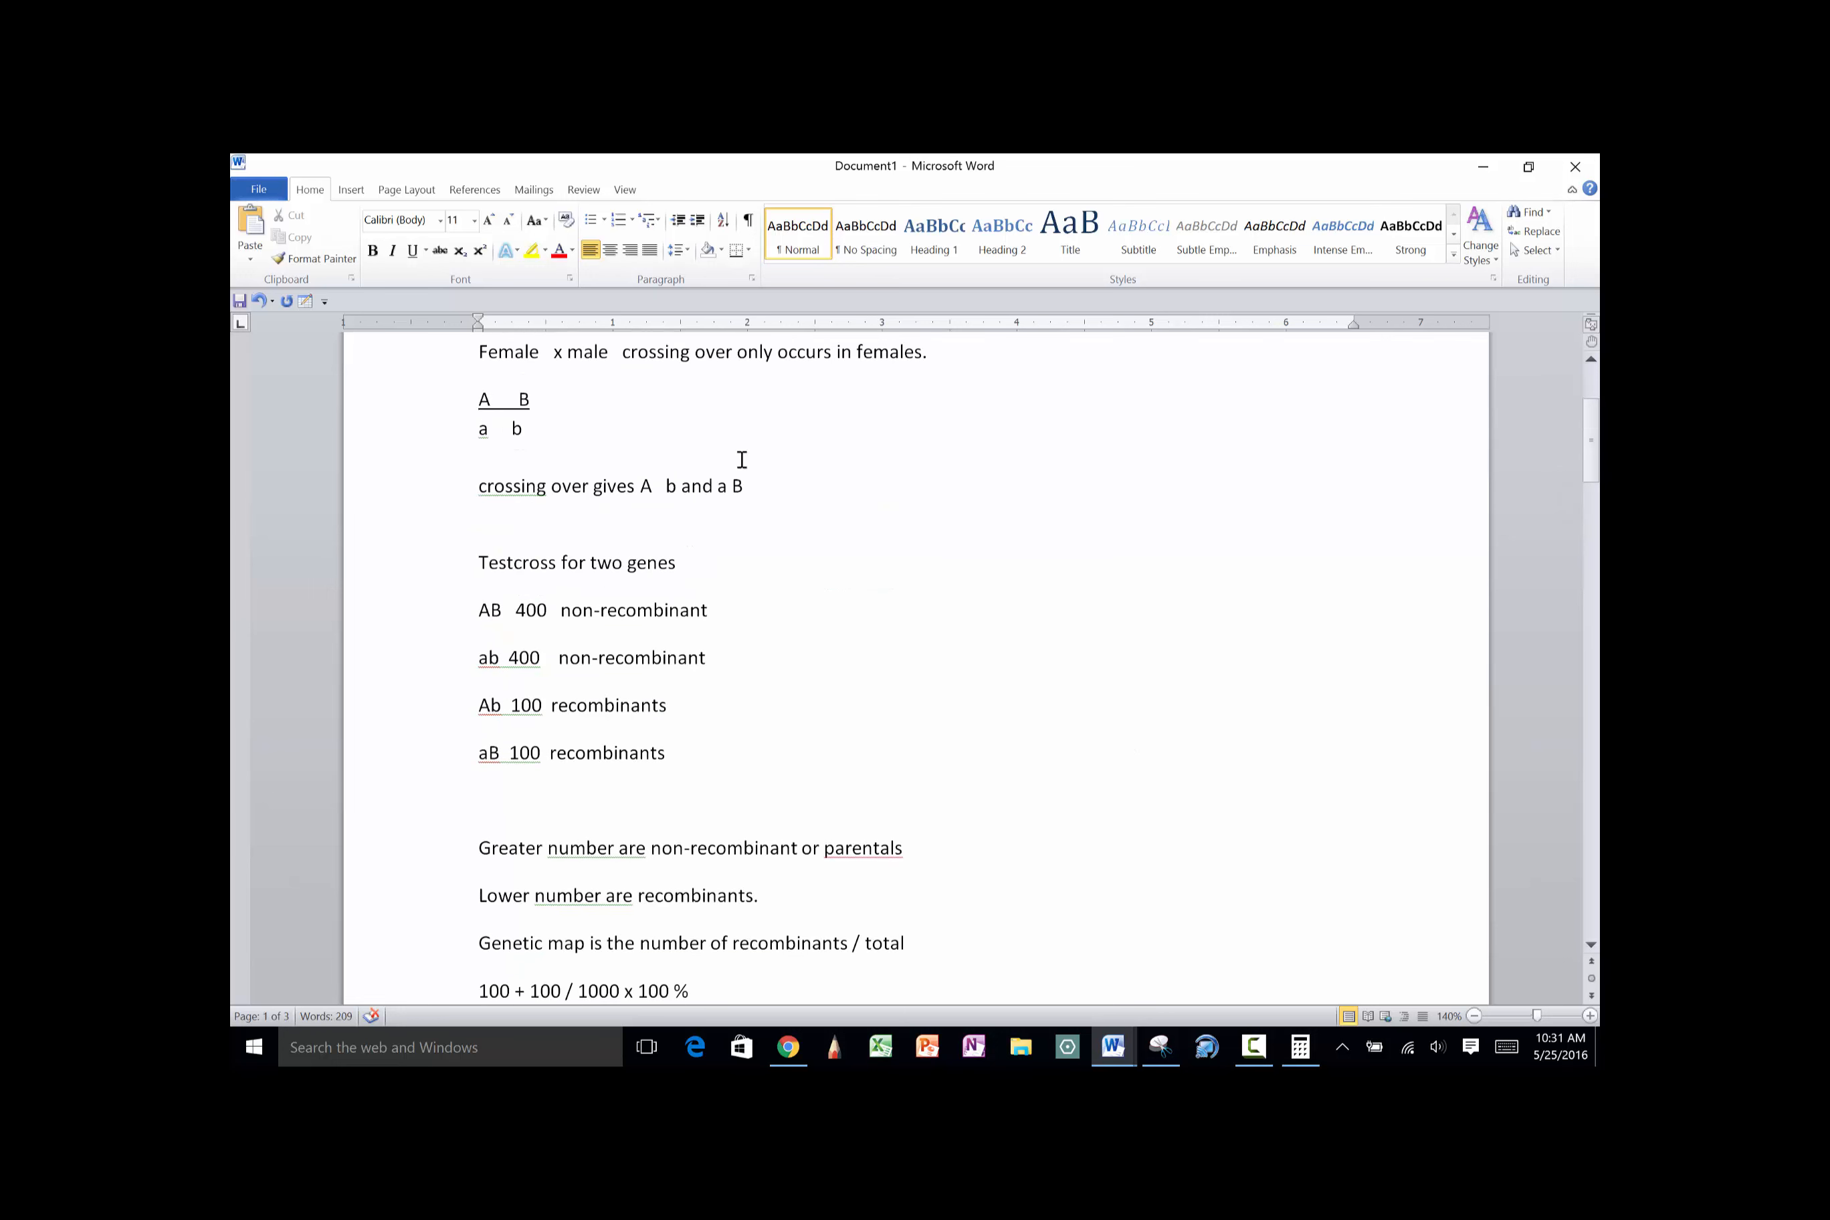
pyautogui.click(468, 402)
pyautogui.moveTo(511, 504); pyautogui.dragTo(719, 762)
pyautogui.hotkey('ctrl', 'c')
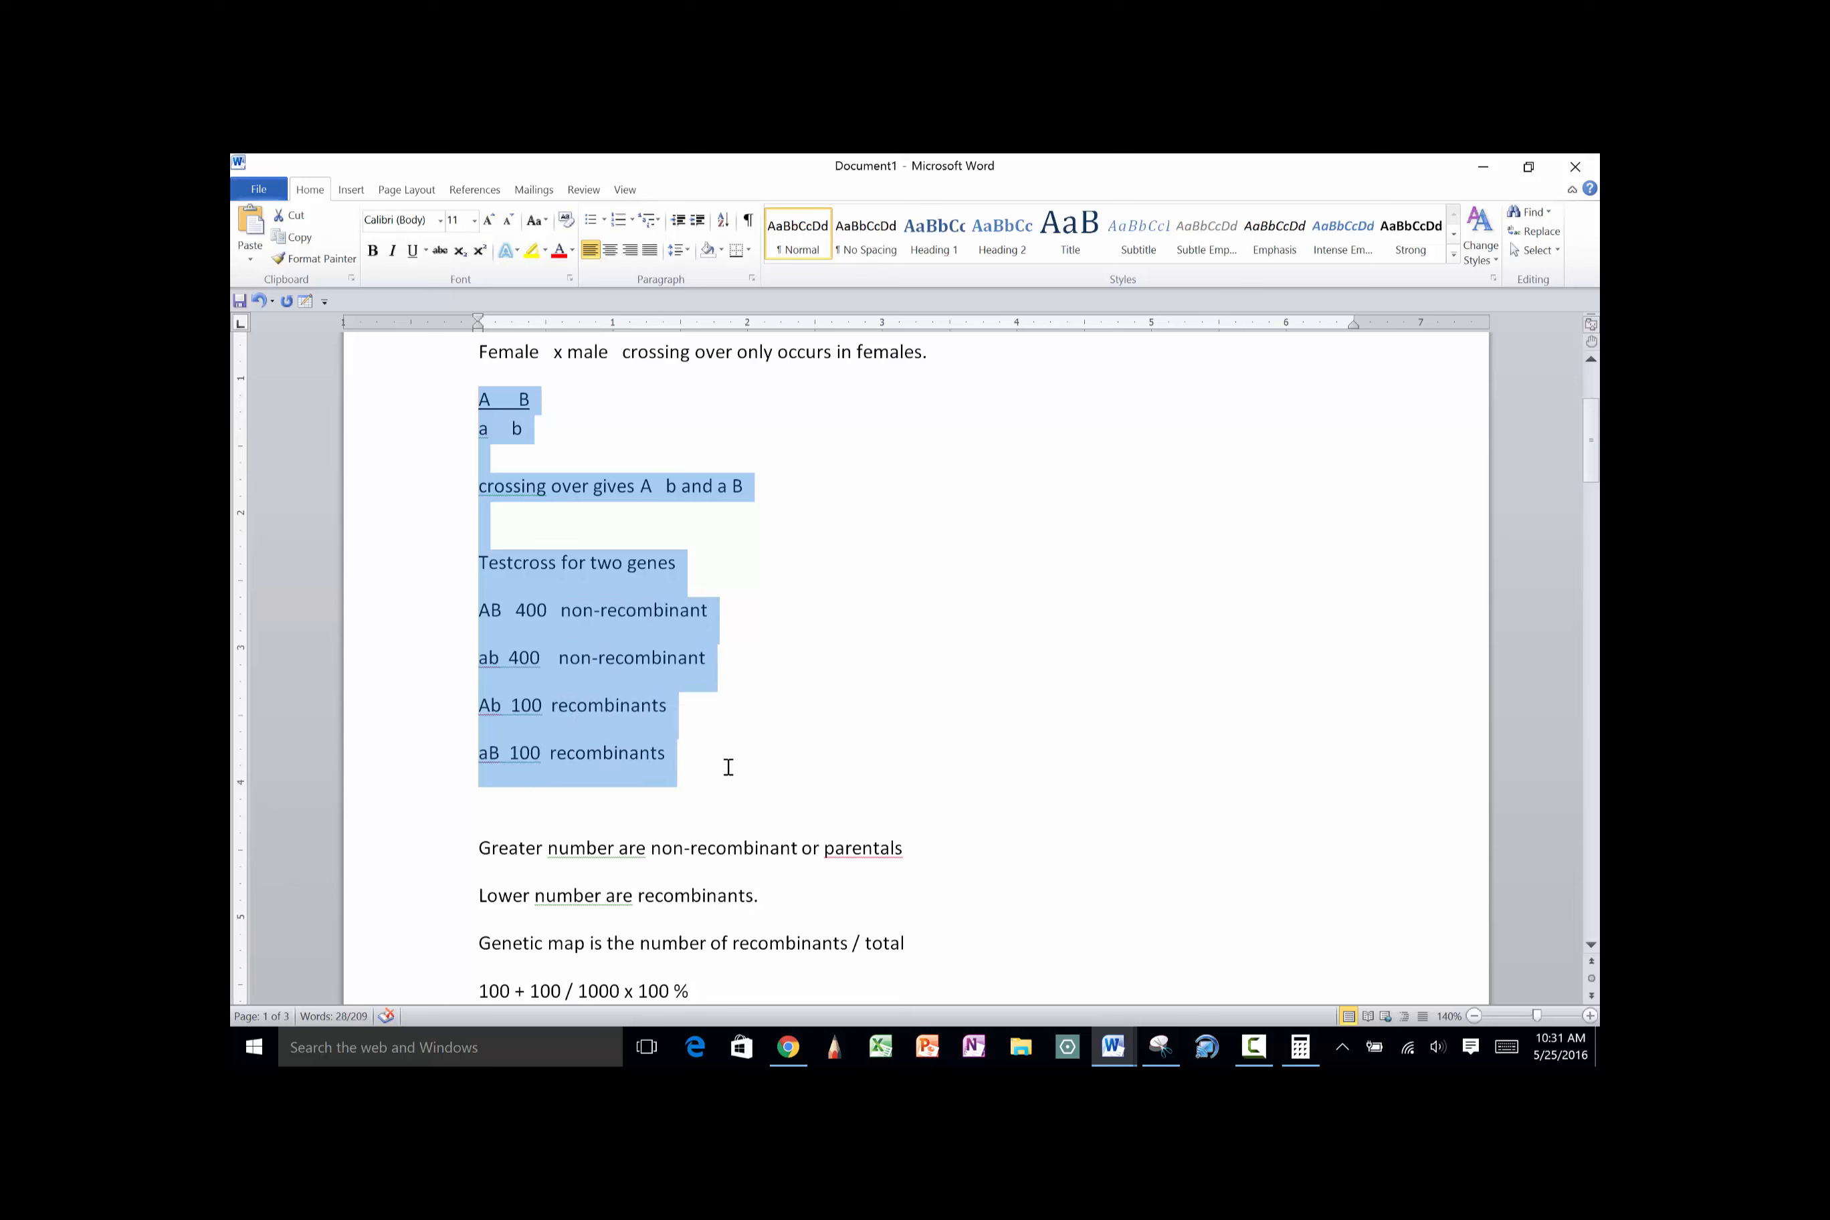
pyautogui.click(1132, 873)
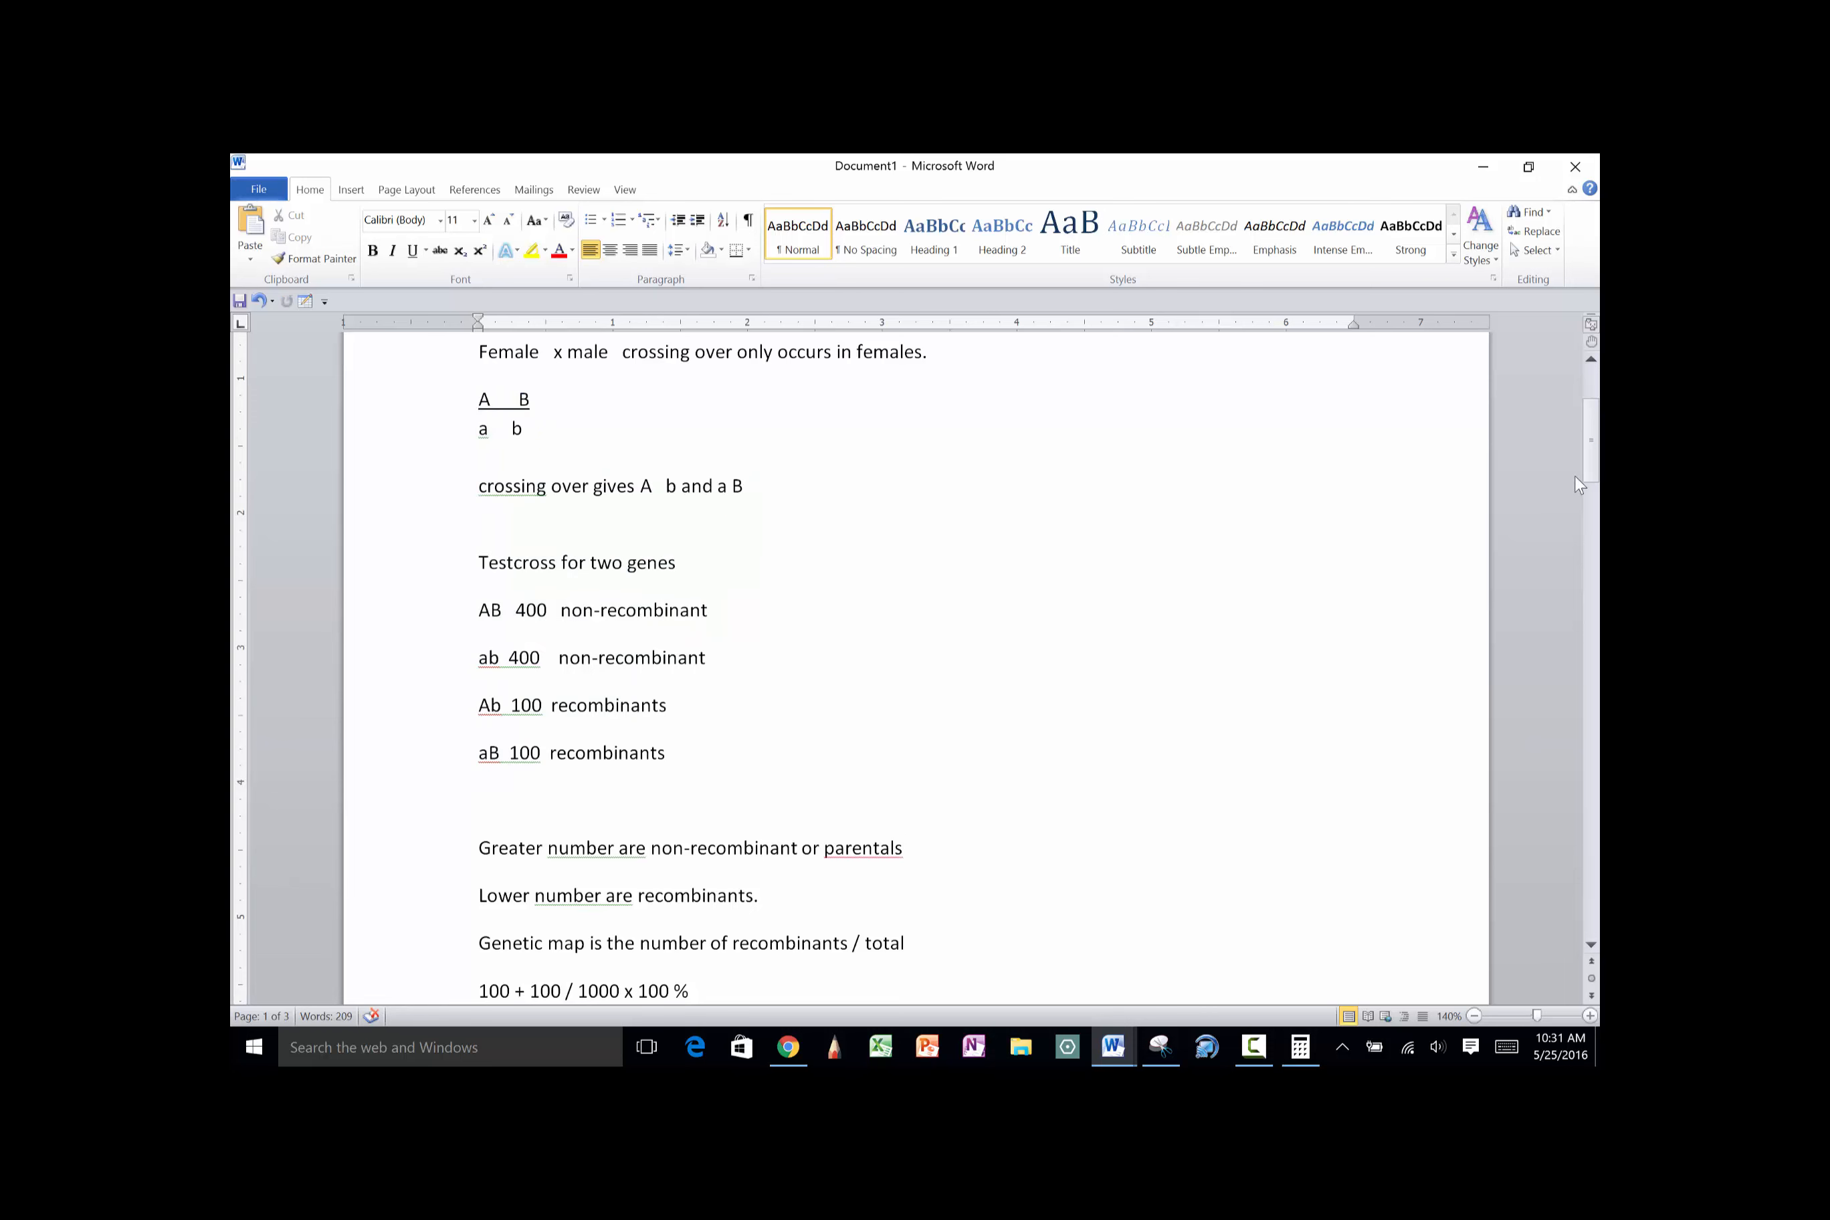
# Write "Question: The following double hetrozgote was testcrossed with the results shown" below the gamete list and paste the copied section after it
pyautogui.moveTo(1592, 486); pyautogui.dragTo(1594, 937)
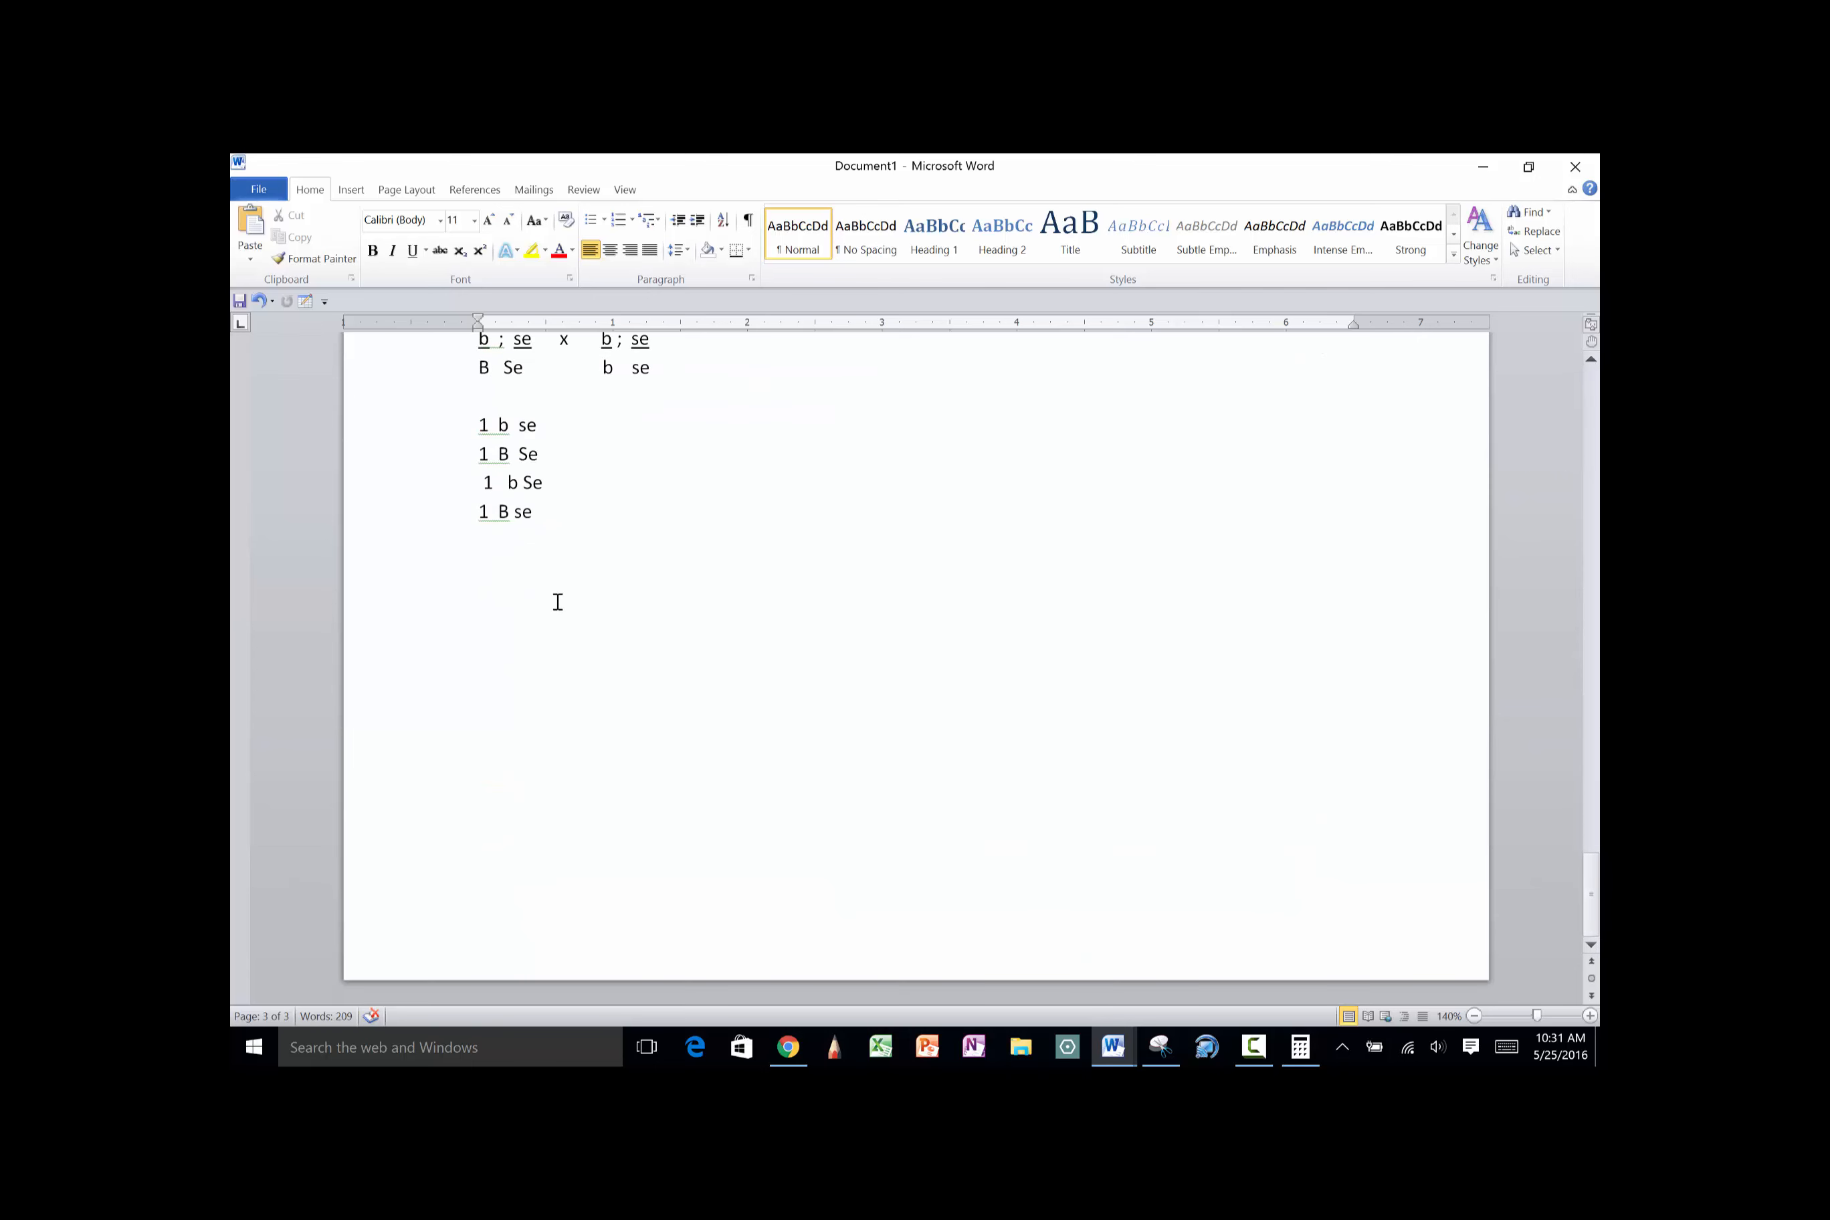
pyautogui.write('Ques')
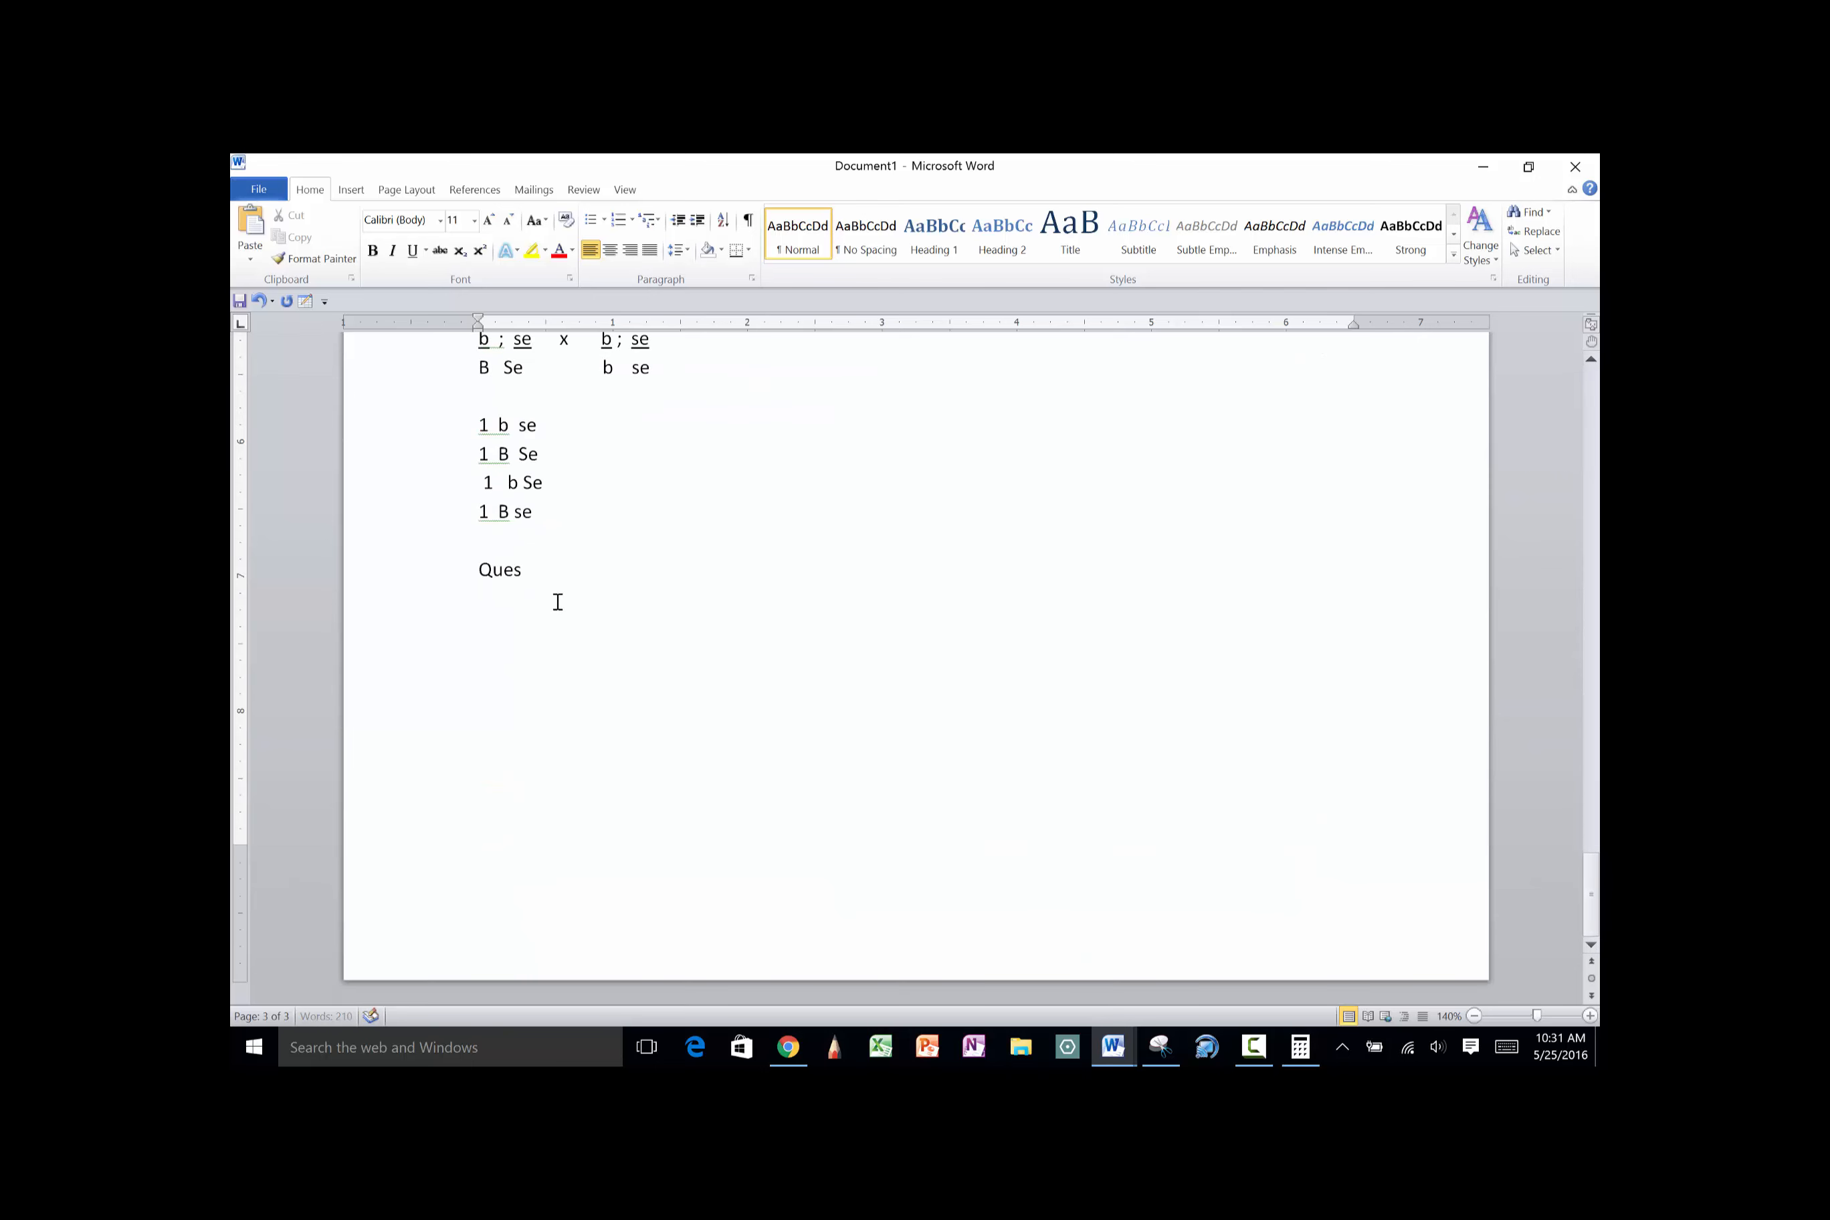
pyautogui.write('tion:  The following double hetrozgo')
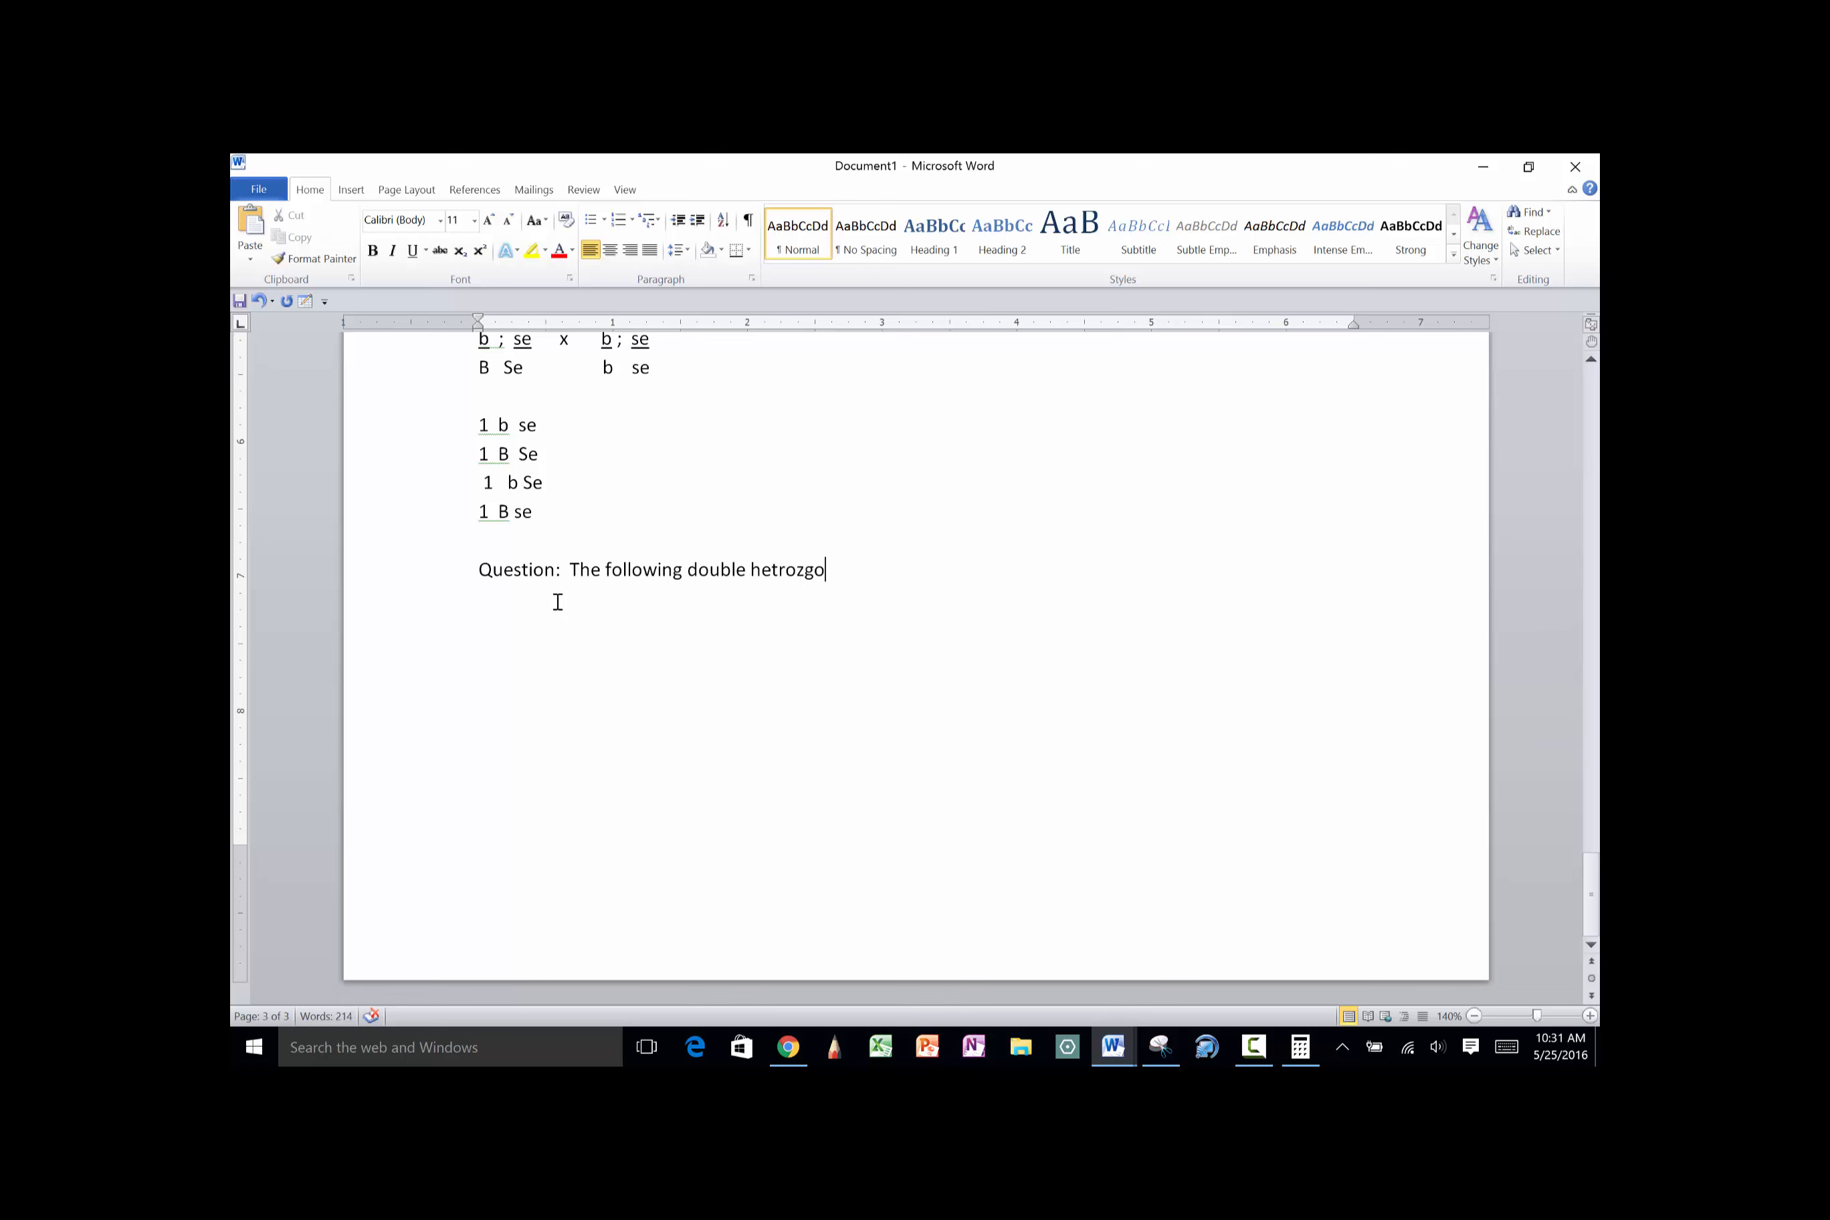
pyautogui.write('te was testcrossed wi')
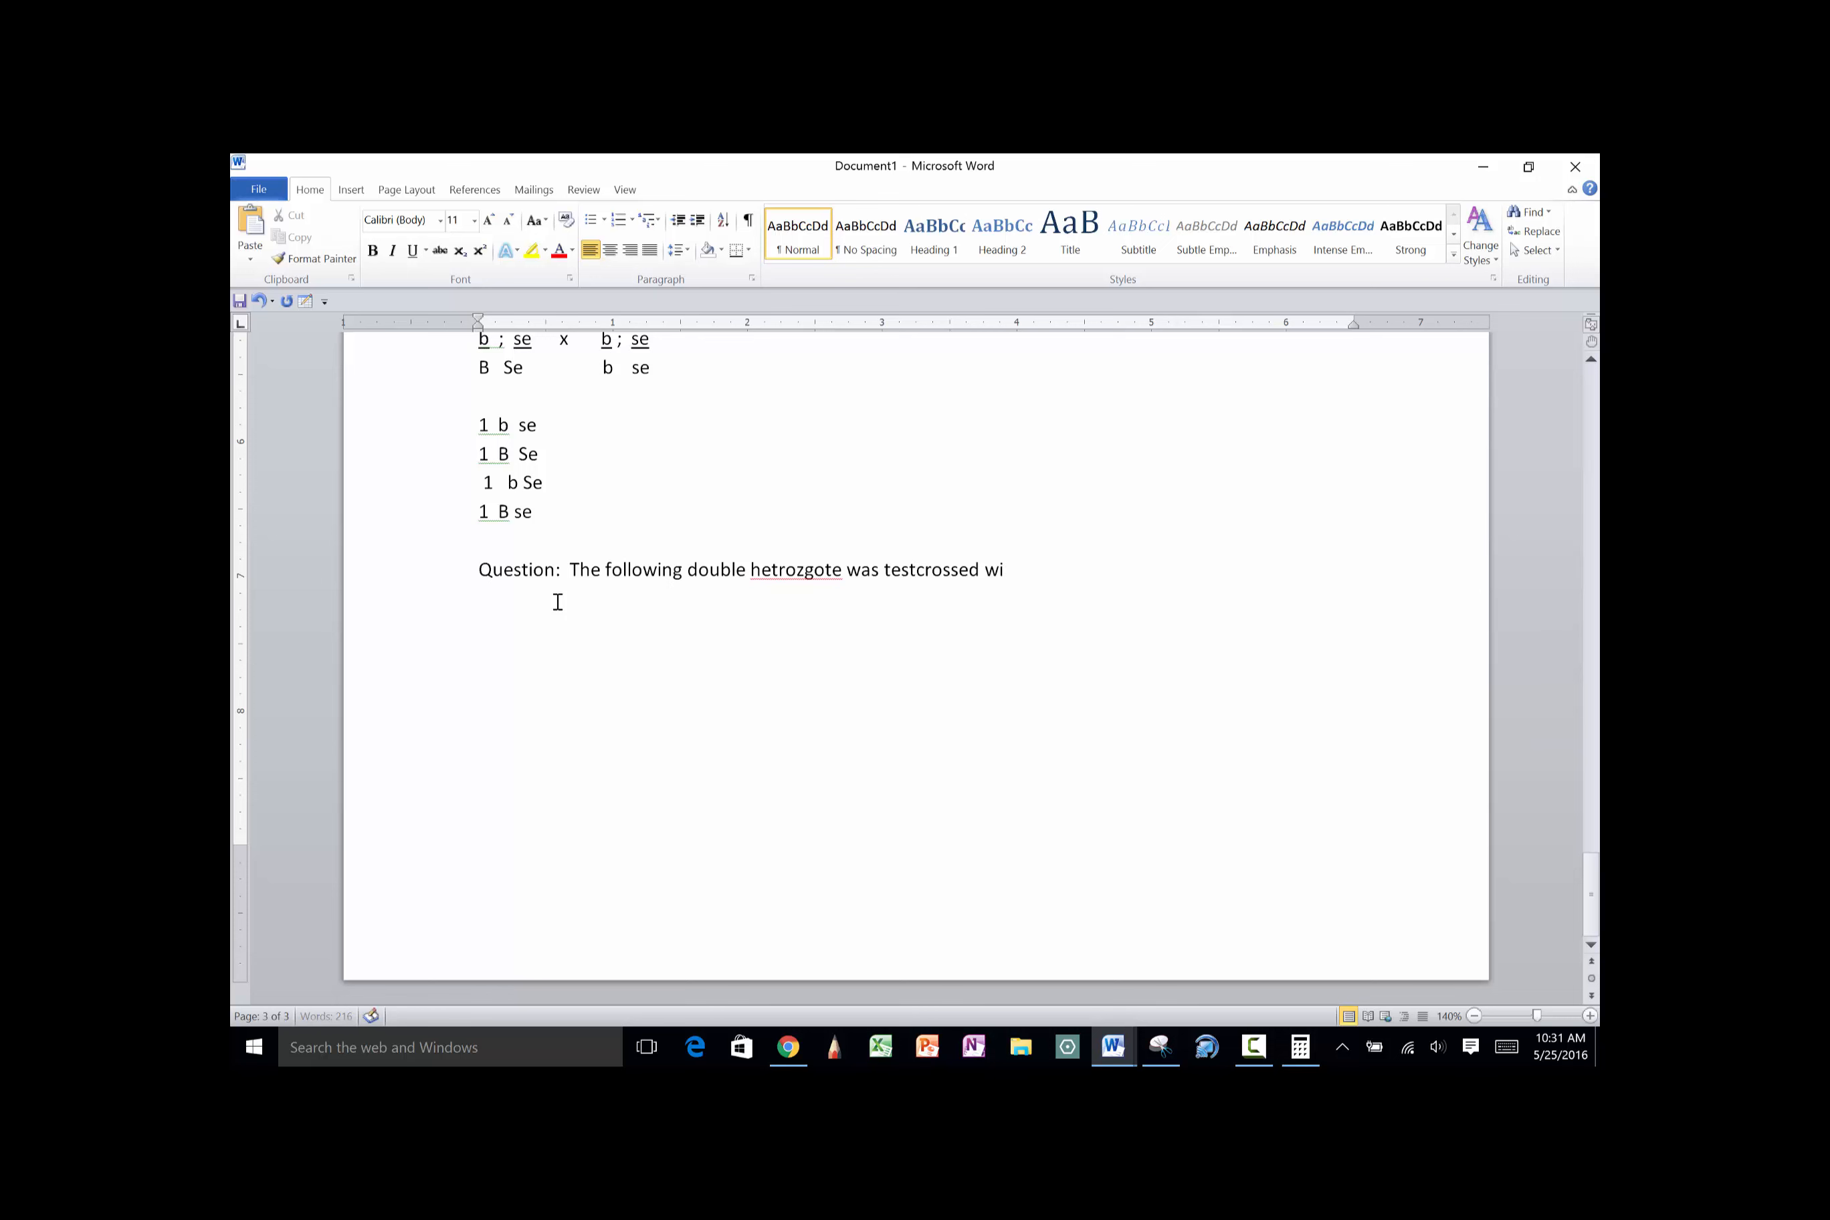
pyautogui.write('th the results shown')
pyautogui.hotkey('ctrl', 'v')
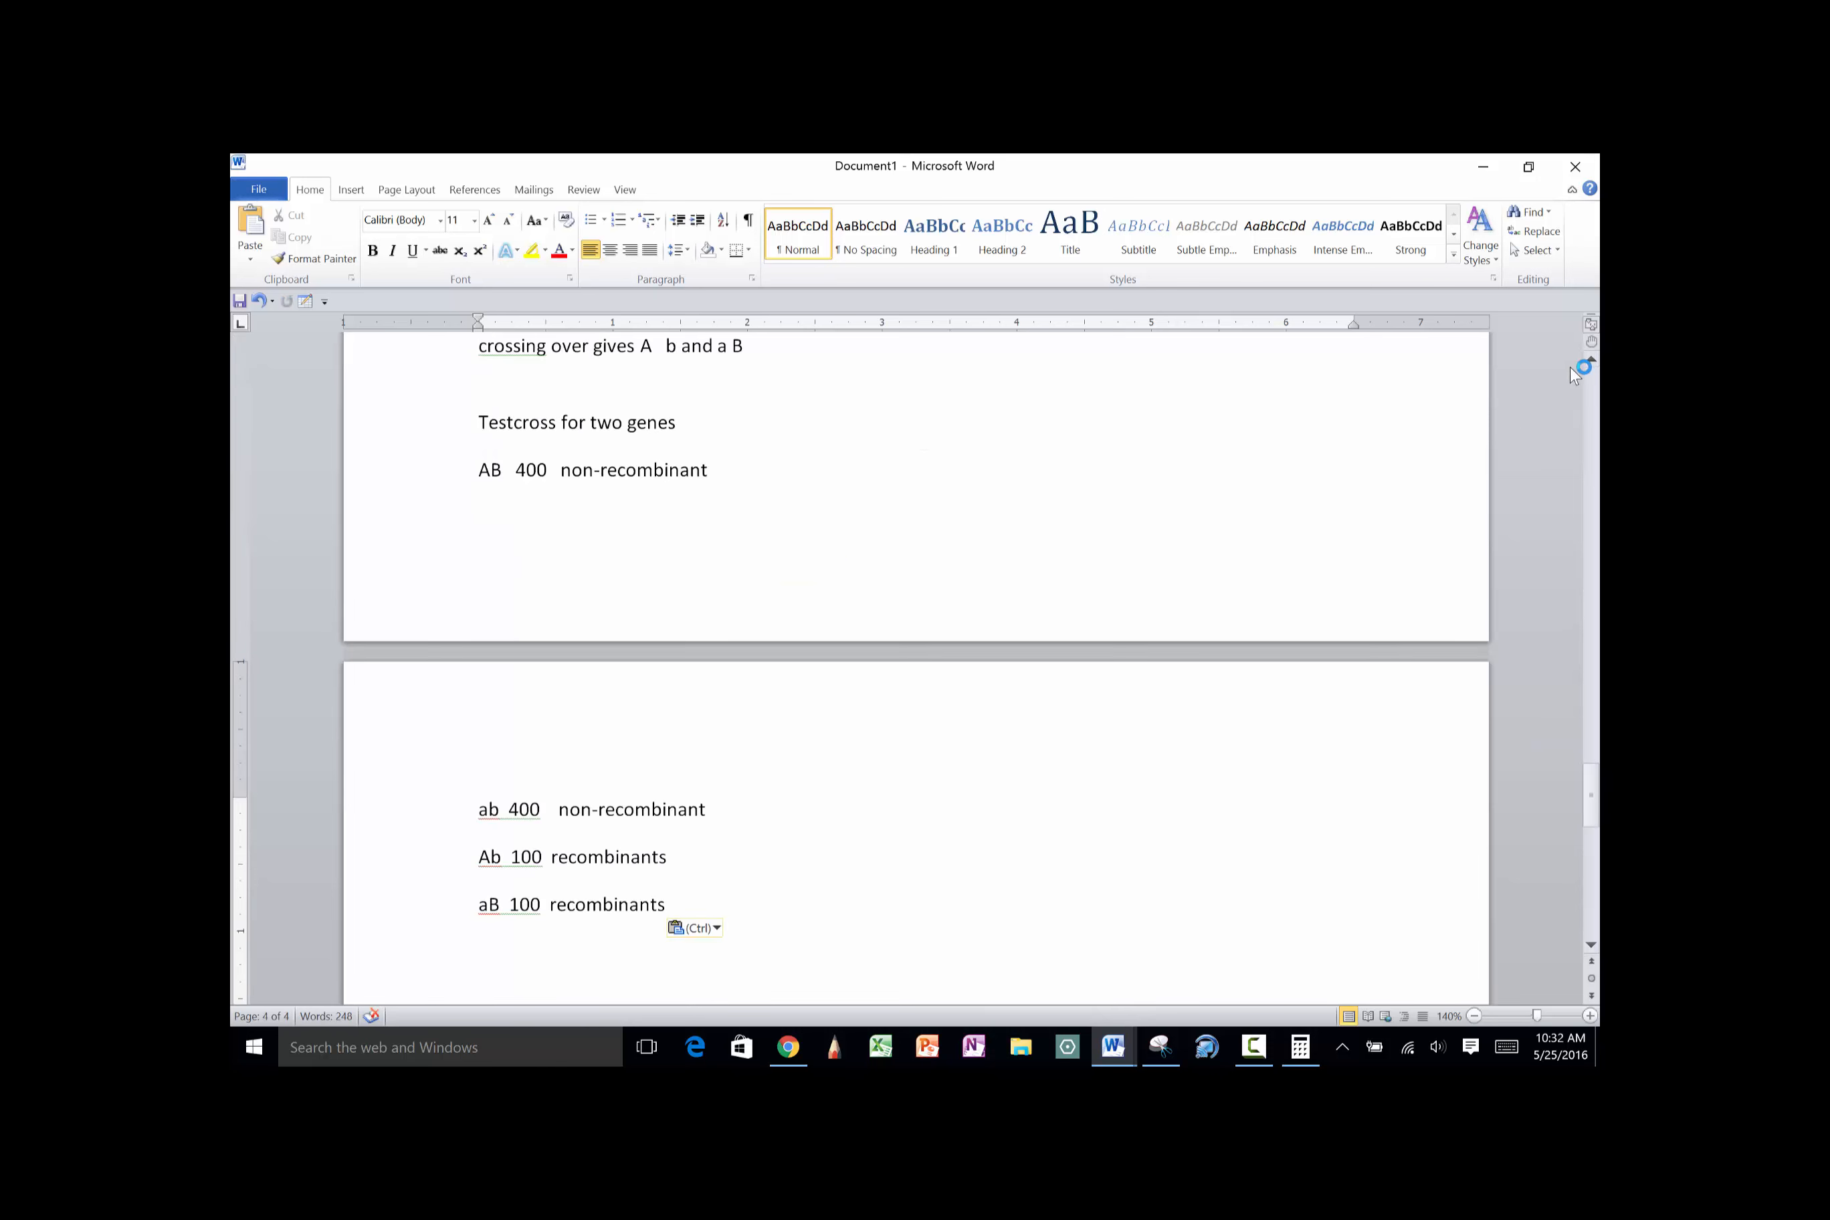
# Insert blank lines before the question until it starts on a new page
pyautogui.click(1591, 361)
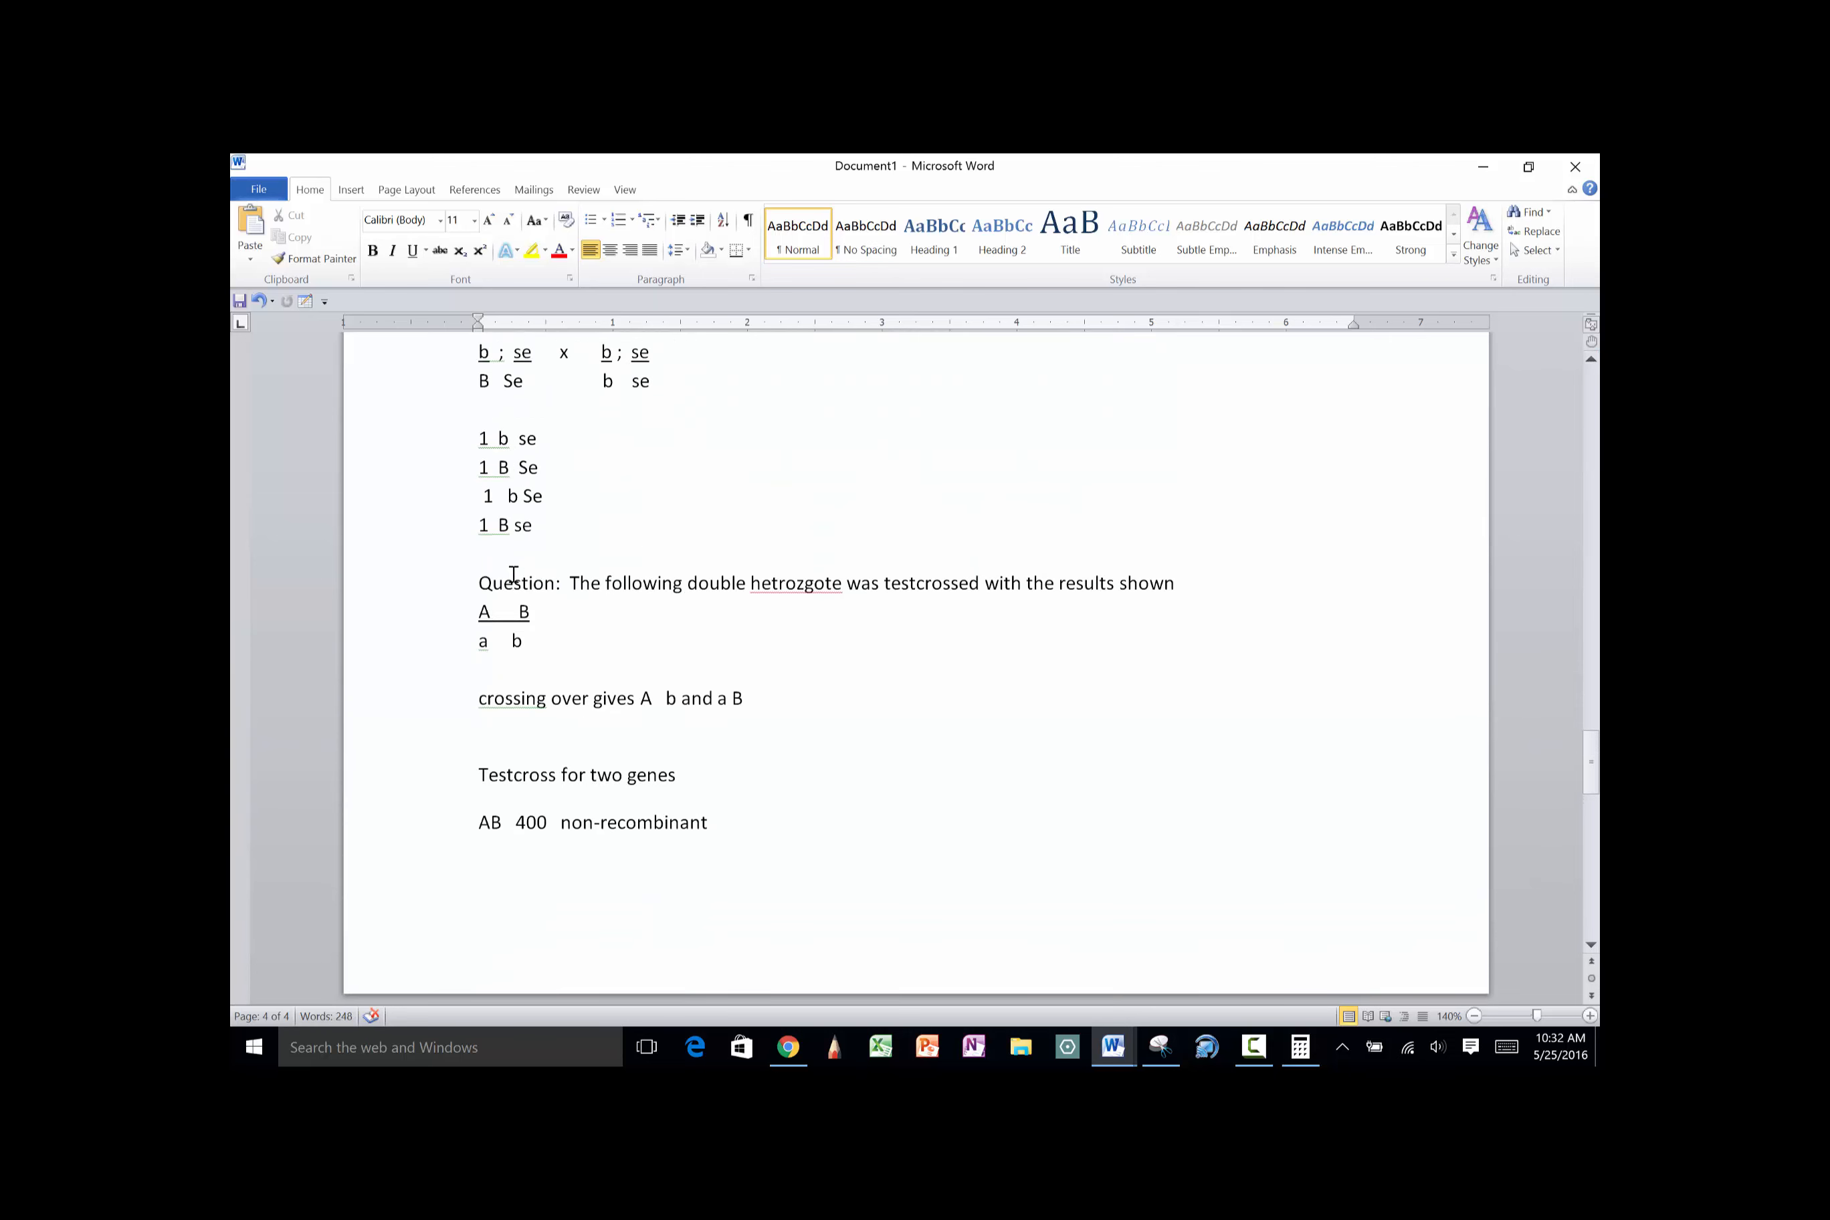
pyautogui.click(478, 583)
pyautogui.press('Return')
pyautogui.press('Return')
pyautogui.press('Return')
pyautogui.press('Return')
pyautogui.press('Return')
pyautogui.press('Return')
pyautogui.press('Return')
pyautogui.press('Return')
pyautogui.press('Return')
pyautogui.press('Return')
pyautogui.press('Return')
pyautogui.press('Return')
pyautogui.press('Return')
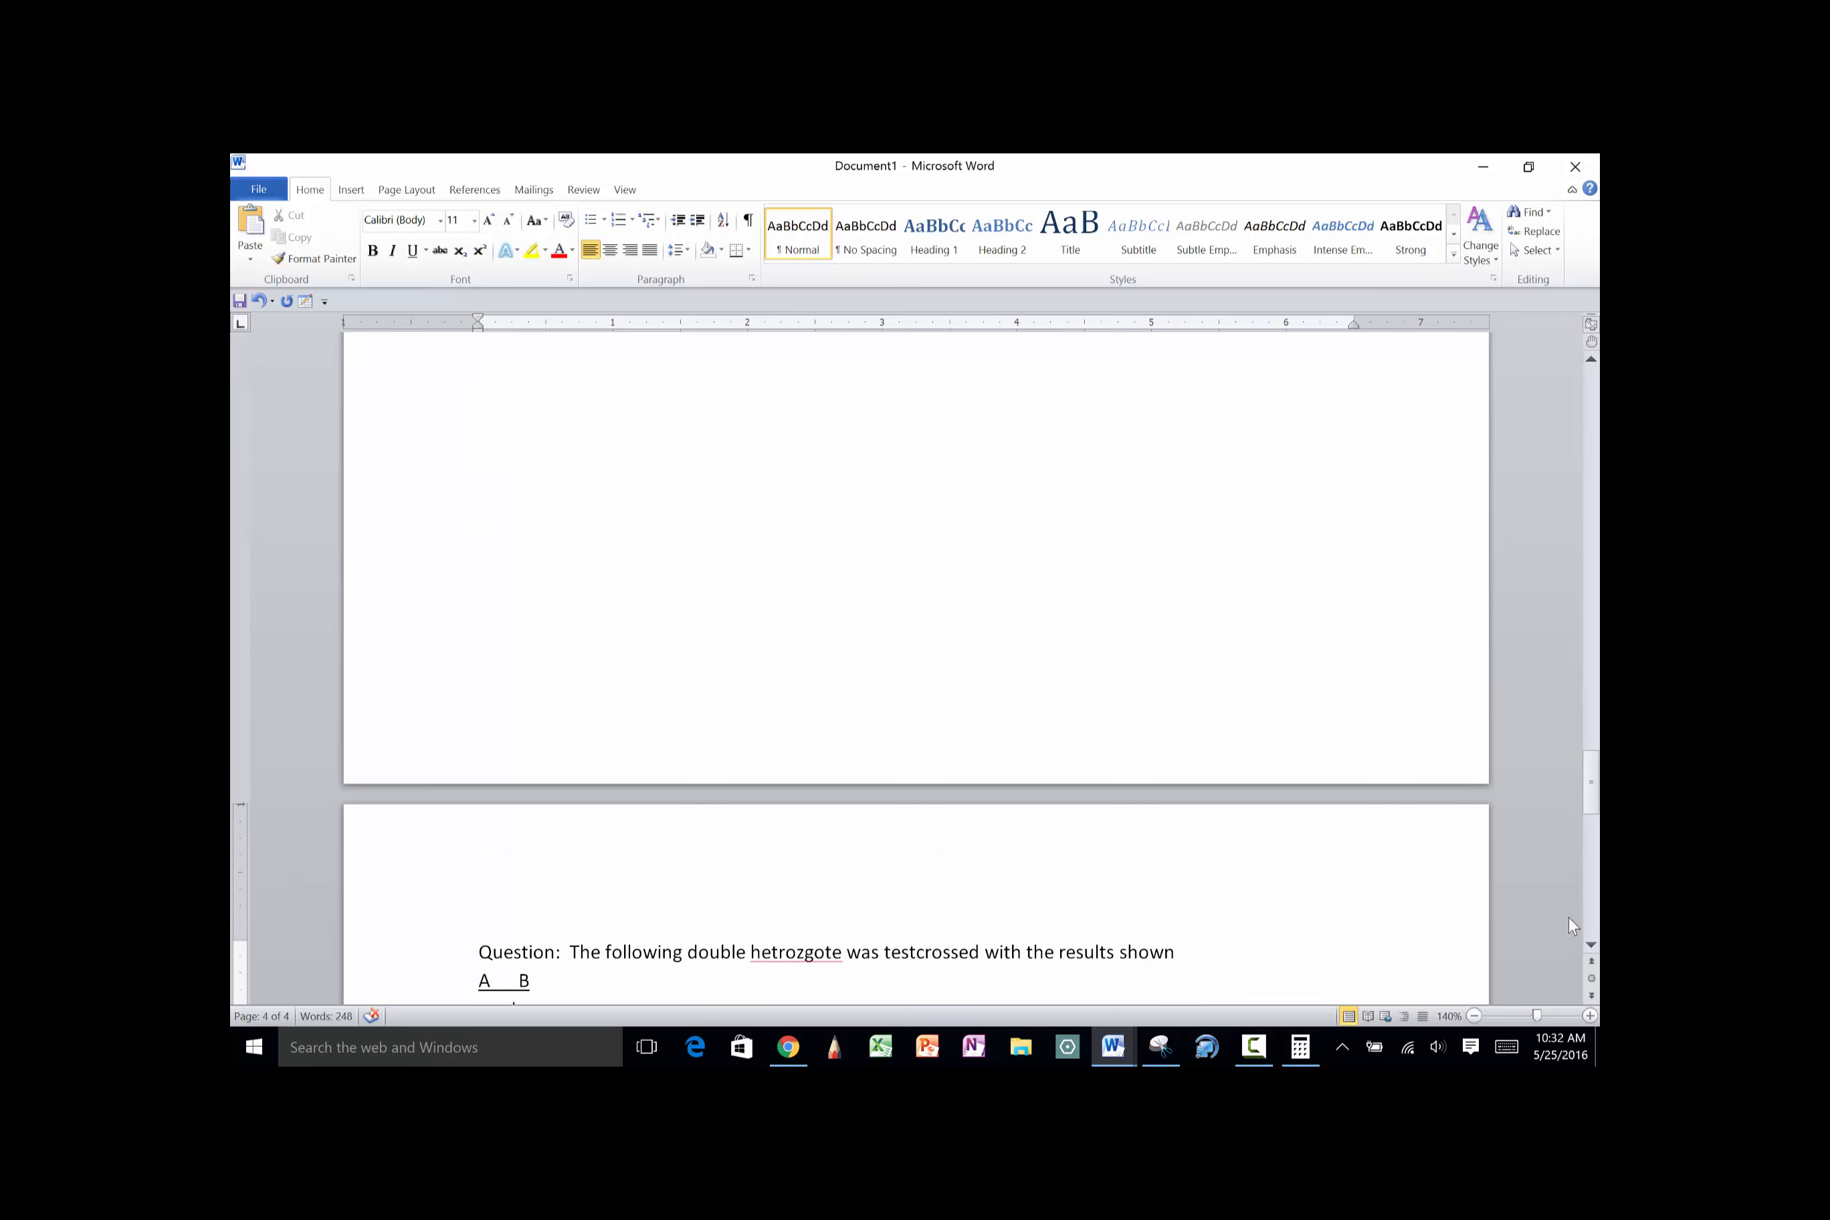
pyautogui.click(1591, 944)
pyautogui.click(1591, 944)
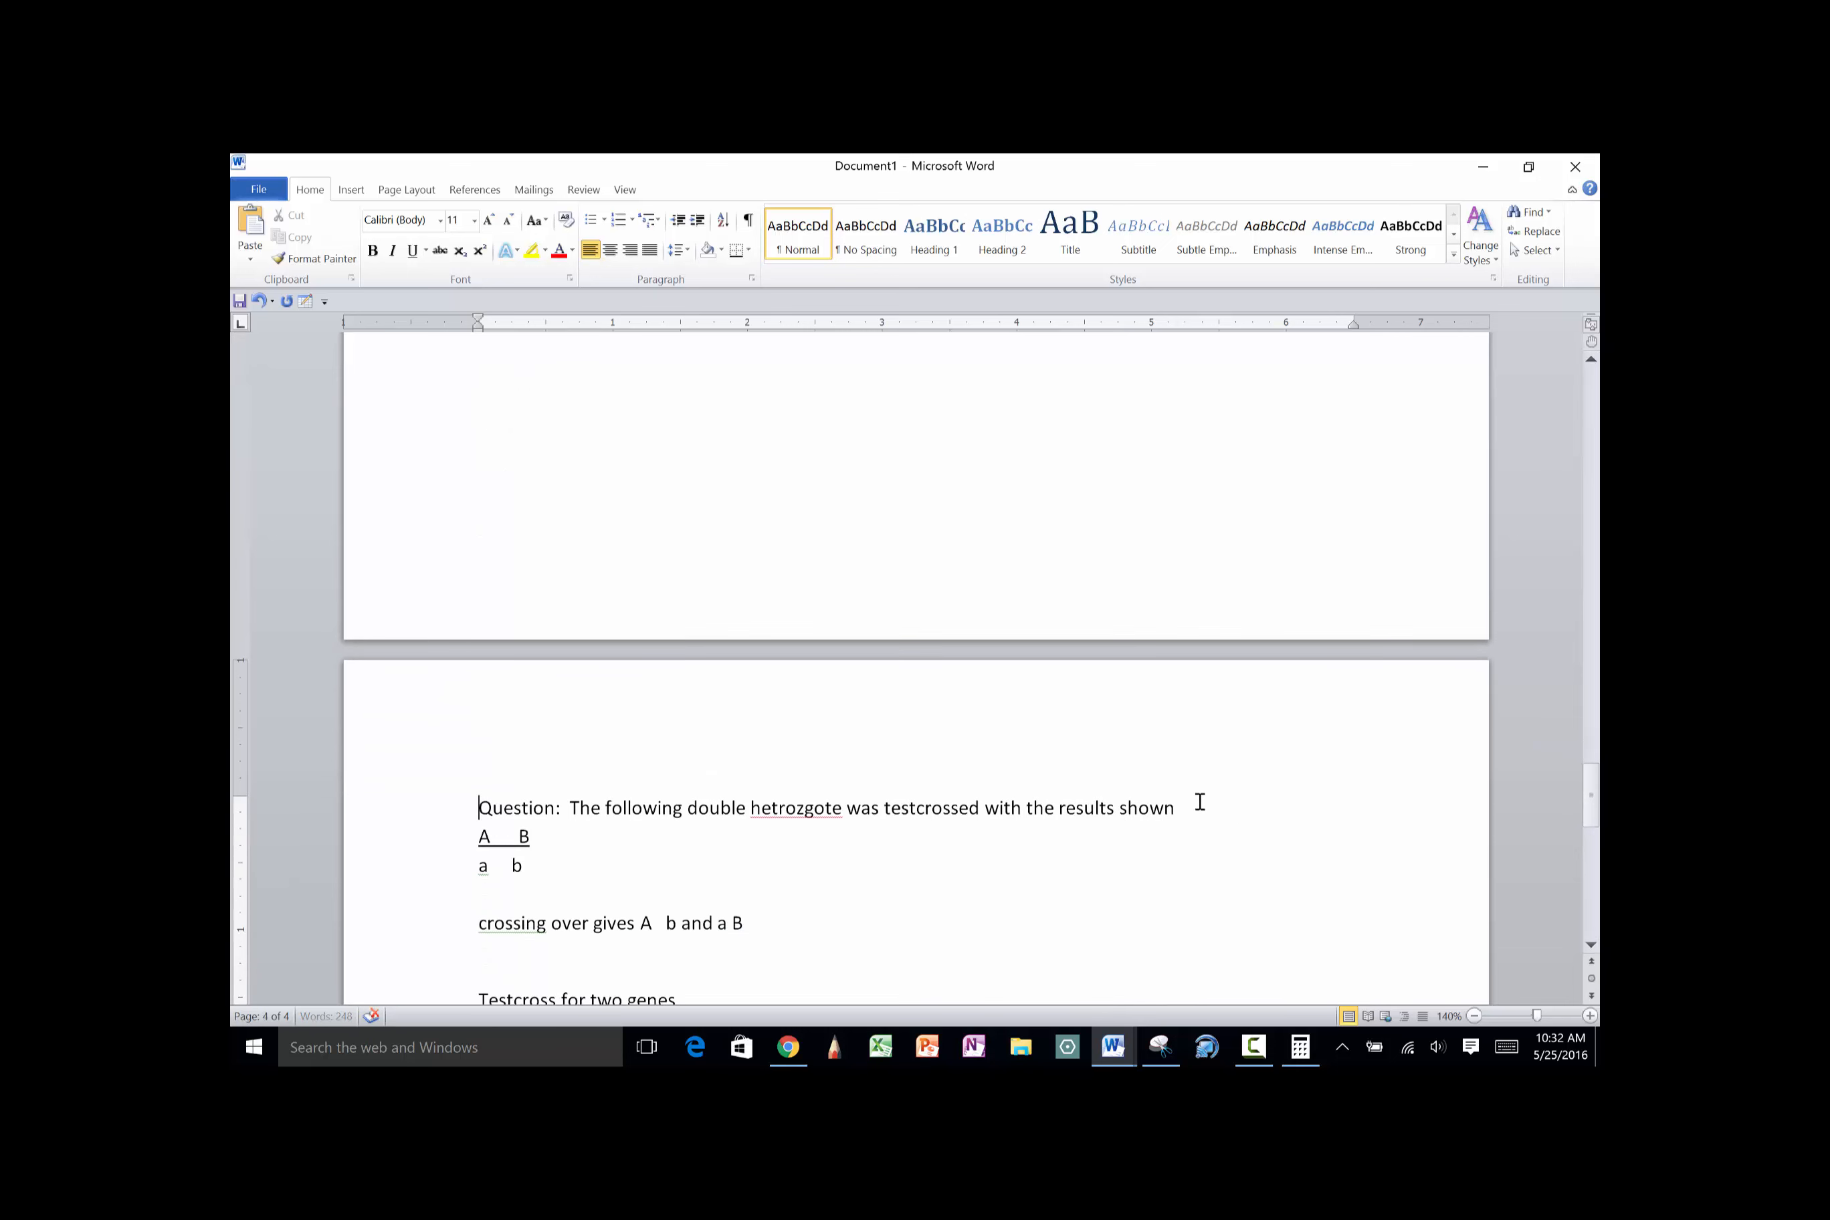
# Extend the question with ". Are the genes linked or unlinked, if linked what's the genetic distance between them" and leave a blank line below
pyautogui.click(1196, 806)
pyautogui.write('.Are the genes linked ')
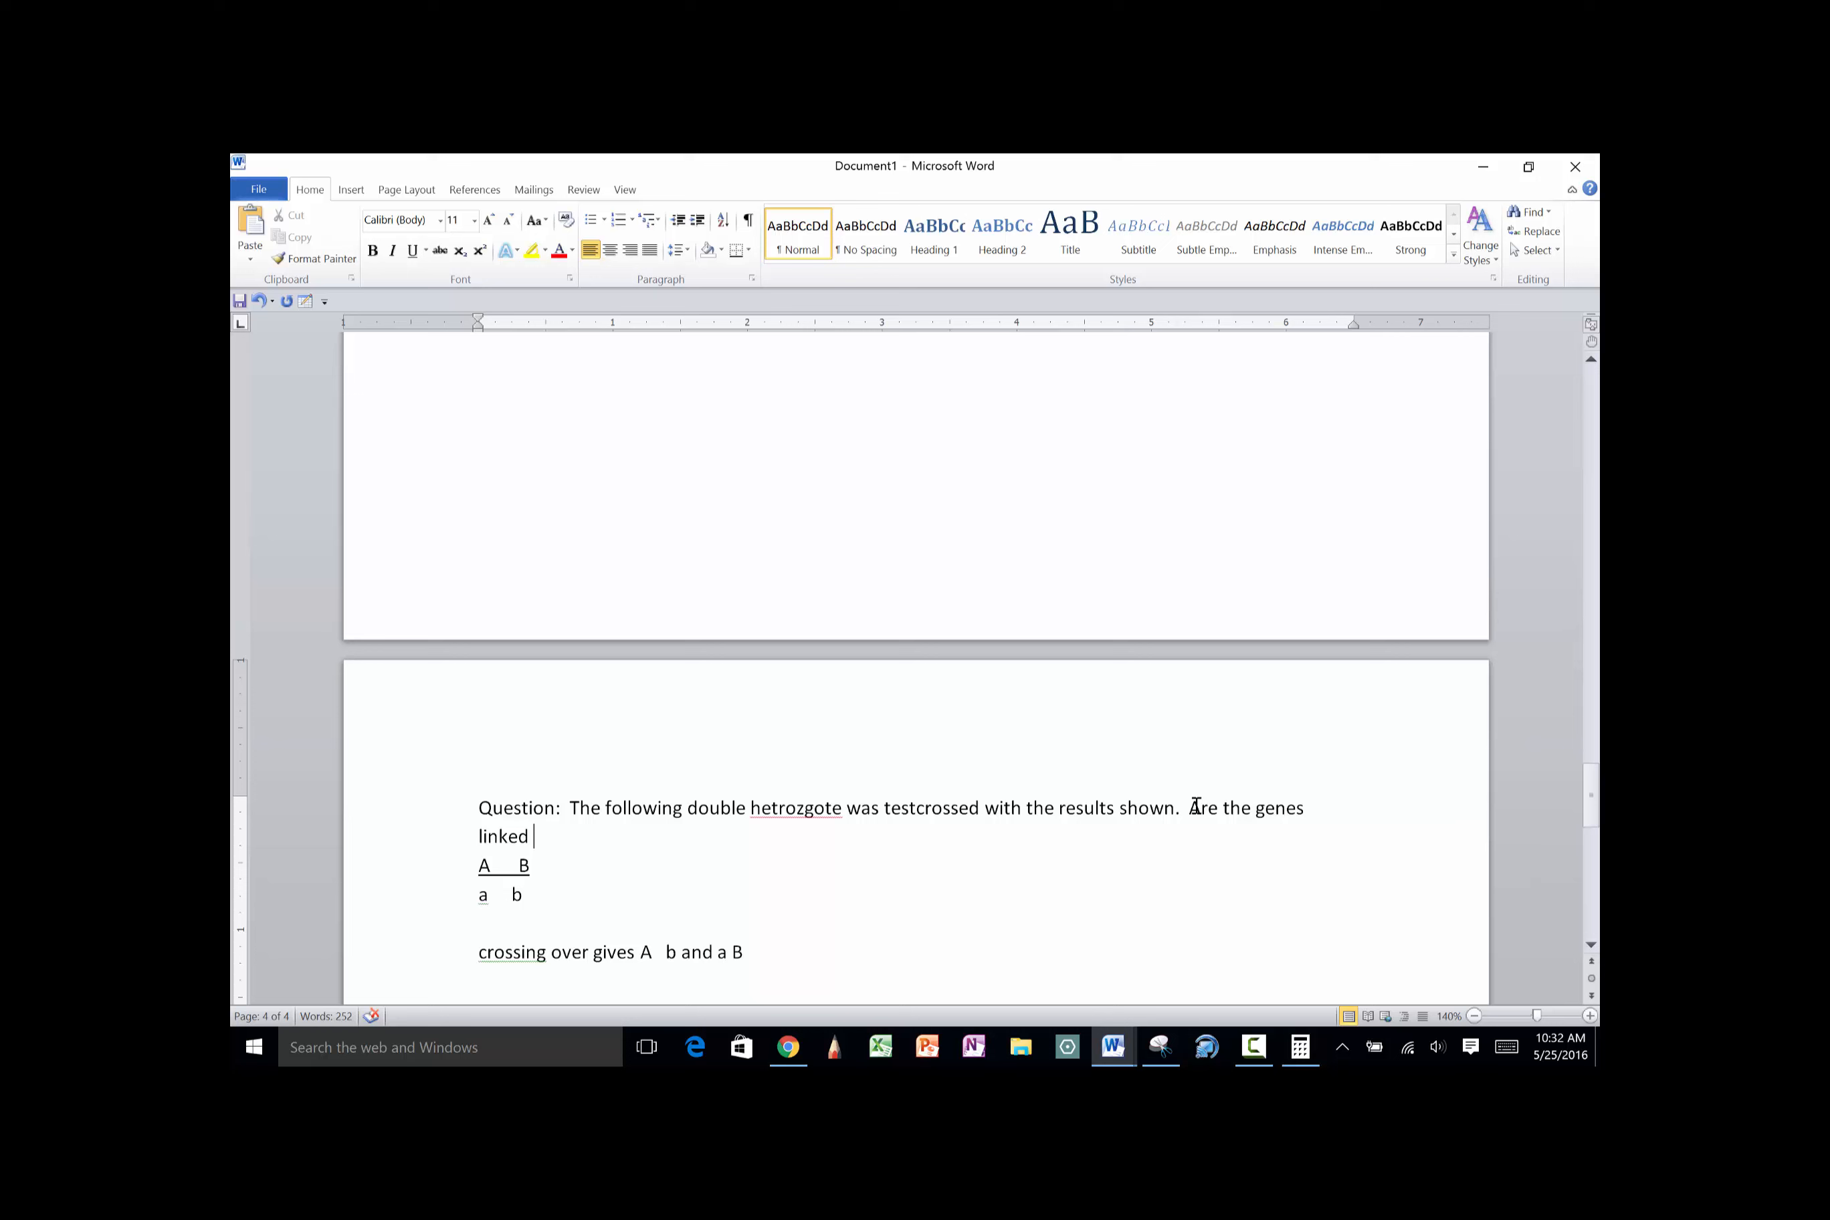
pyautogui.write("or unlinked, if linked what'")
pyautogui.write('s the genetic ')
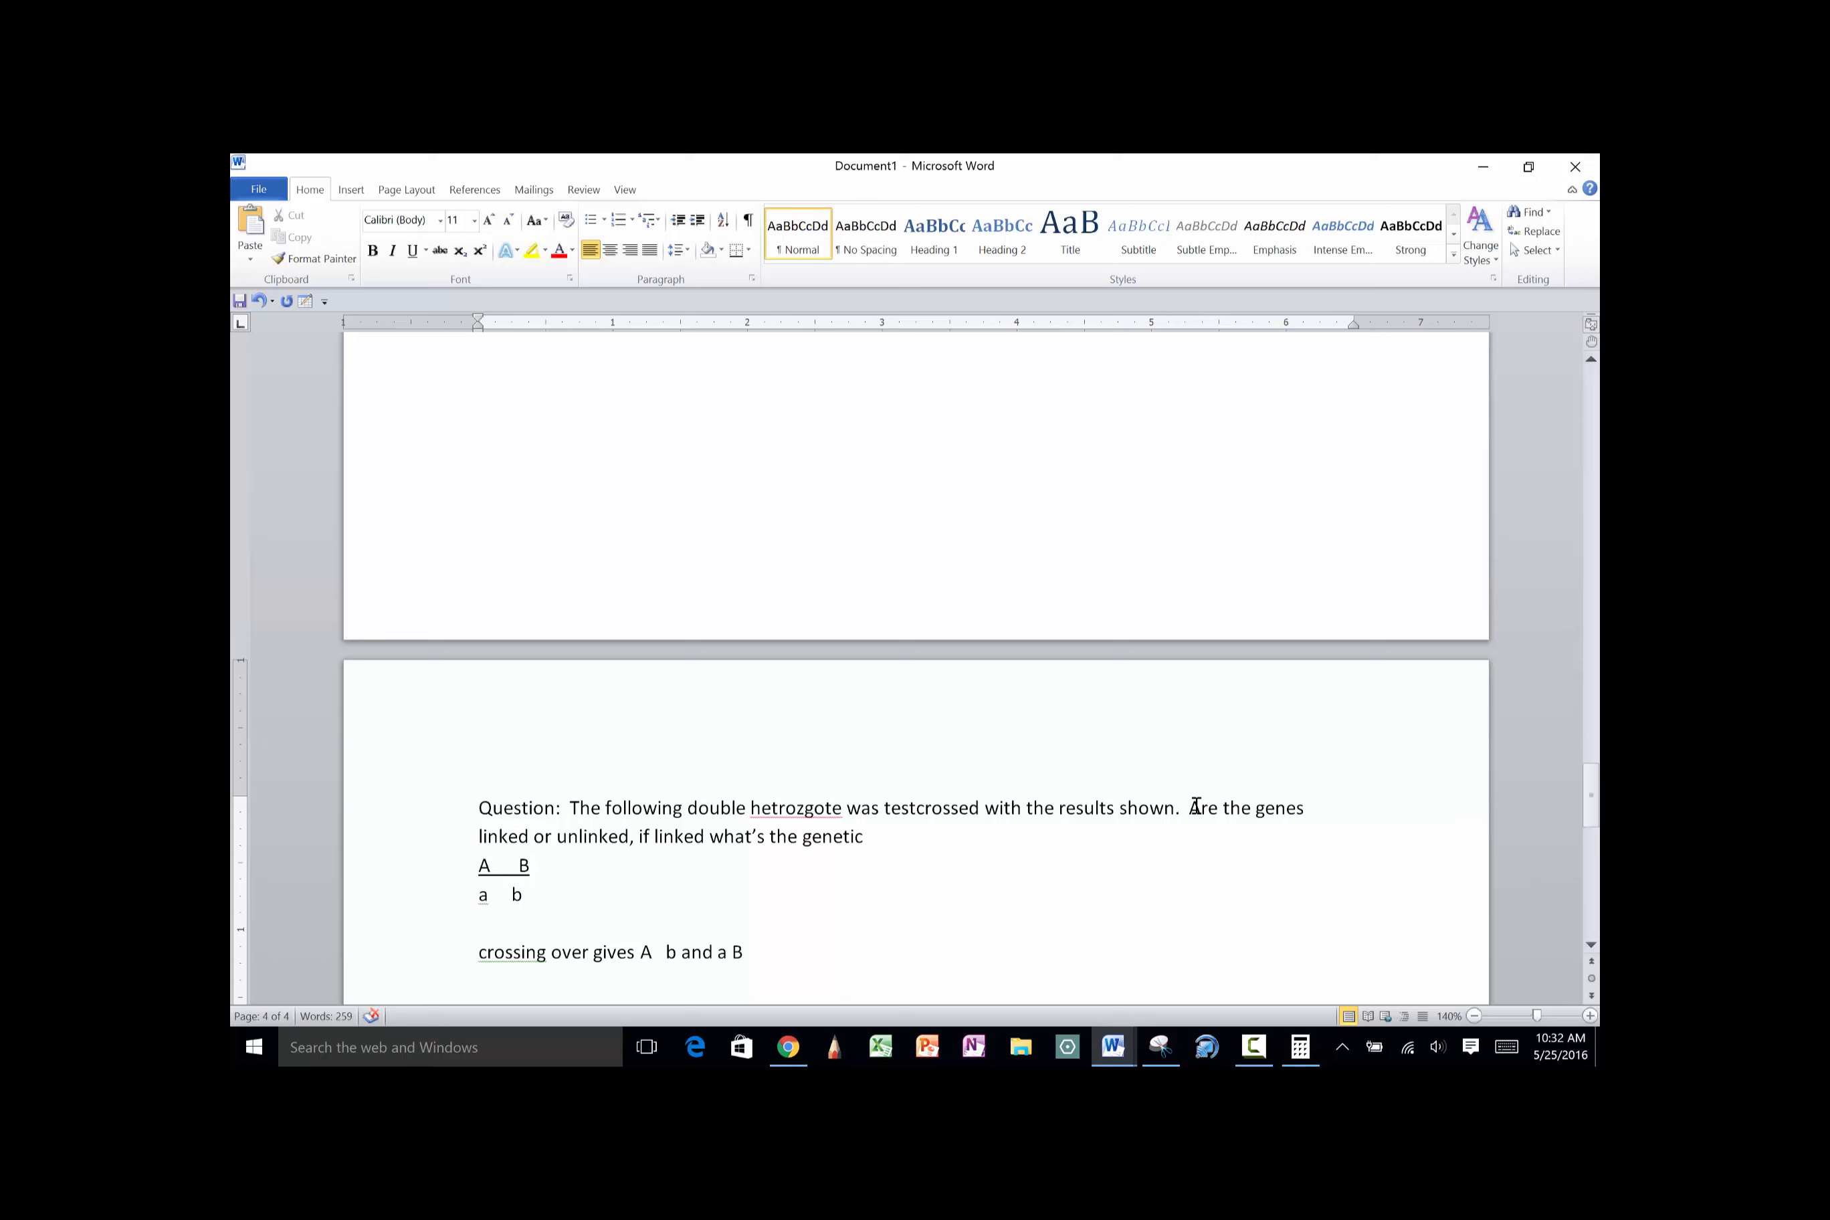
pyautogui.write('distance between them')
pyautogui.press('Return')
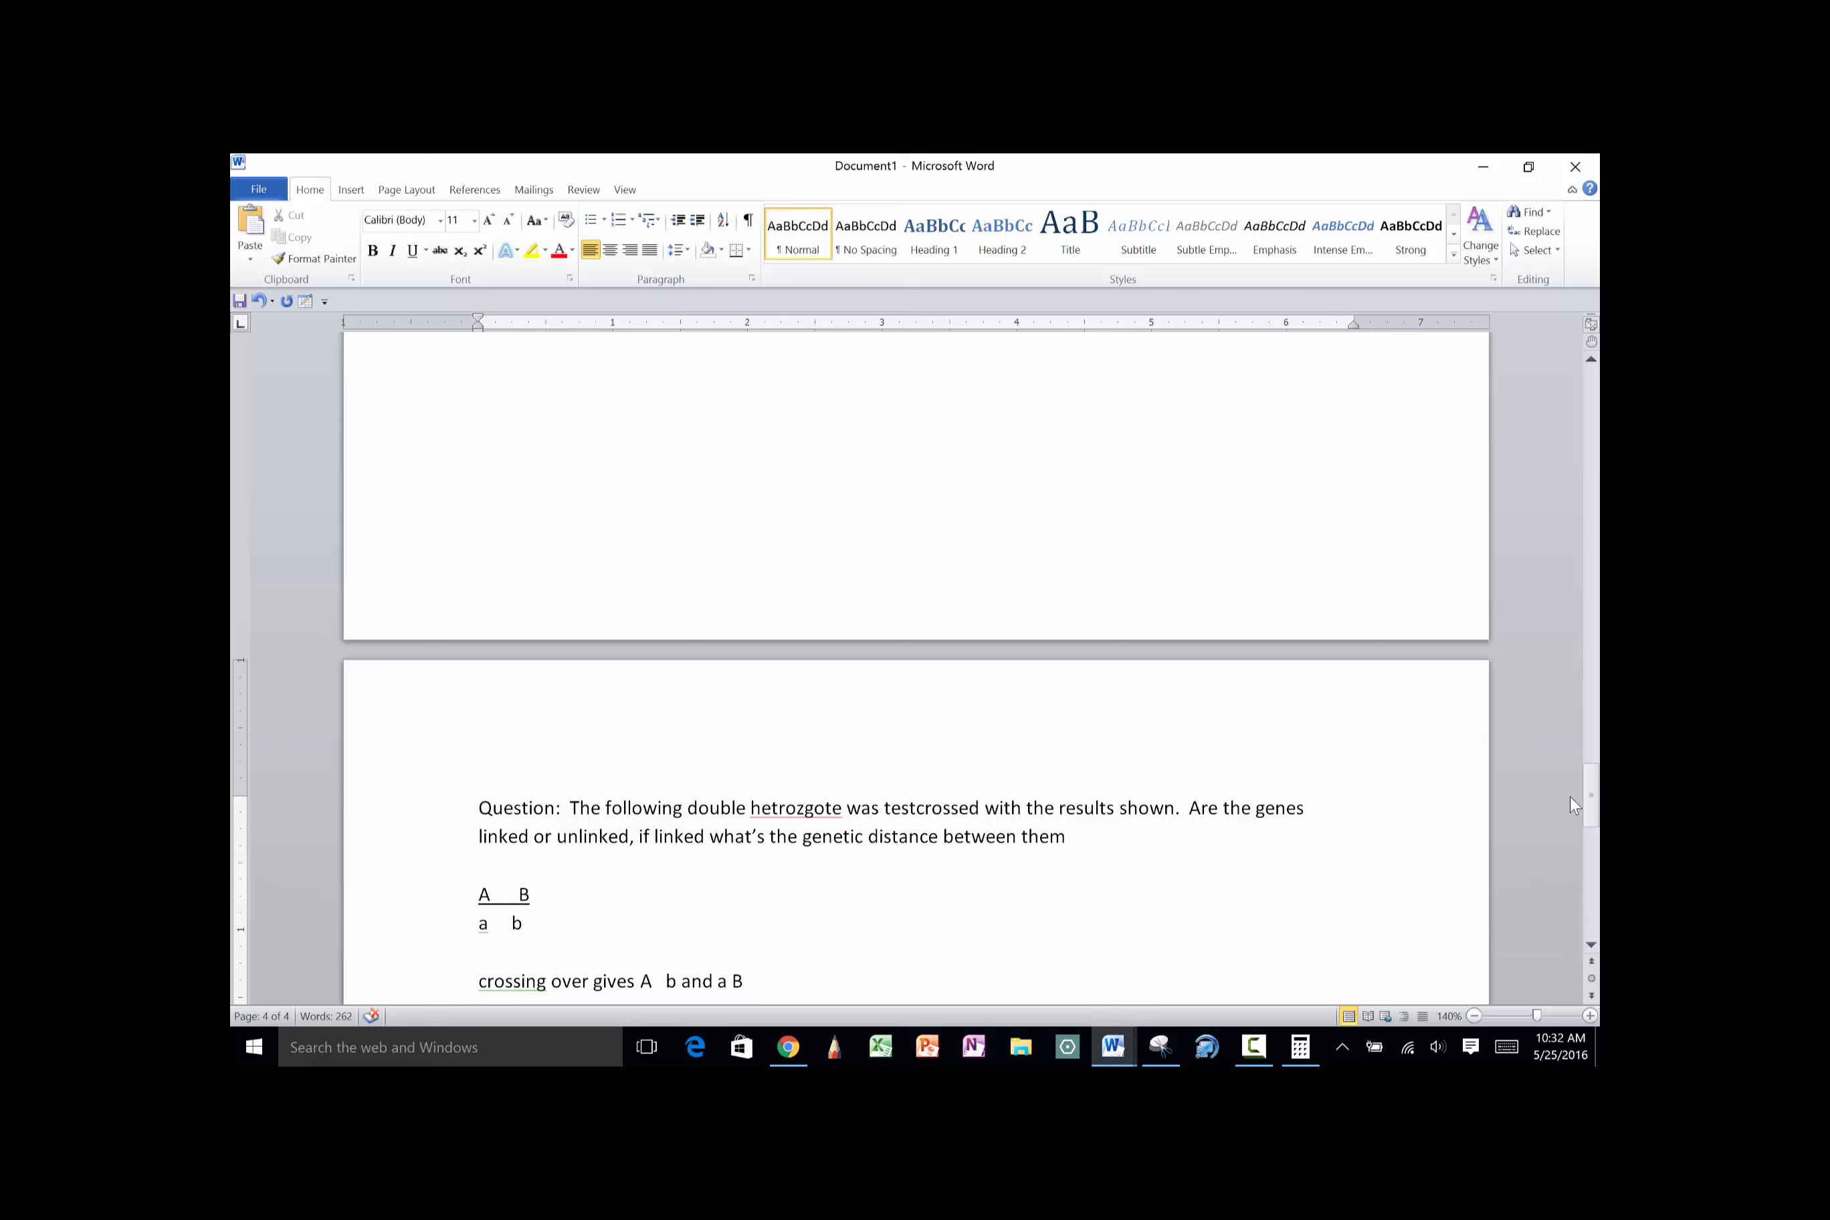
# Add "x aabb" beside the pasted AB/ab heterozygote and remove the underline from the added text
pyautogui.moveTo(1589, 801); pyautogui.dragTo(1589, 841)
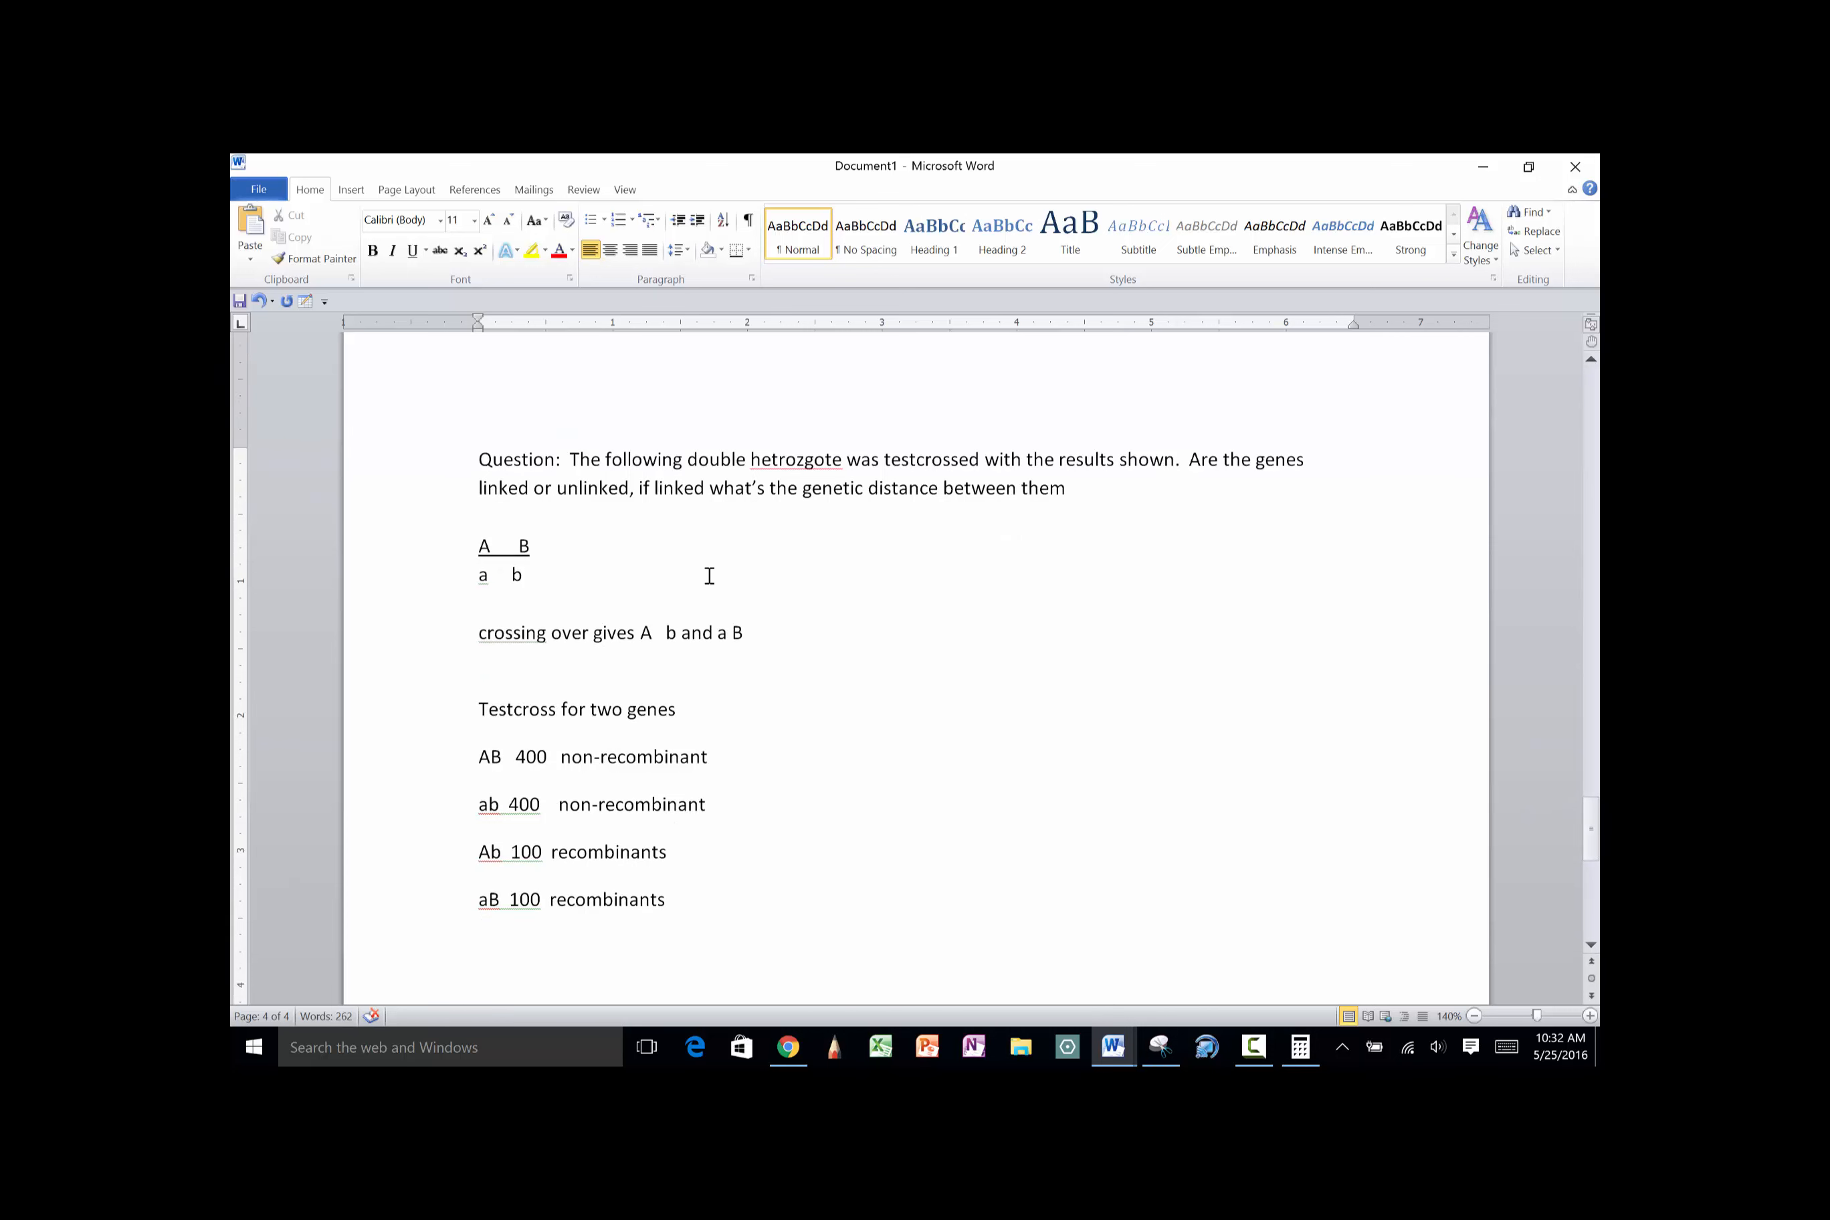
pyautogui.click(620, 551)
pyautogui.write('aabb')
pyautogui.click(540, 546)
pyautogui.write('x')
pyautogui.moveTo(551, 546); pyautogui.dragTo(622, 552)
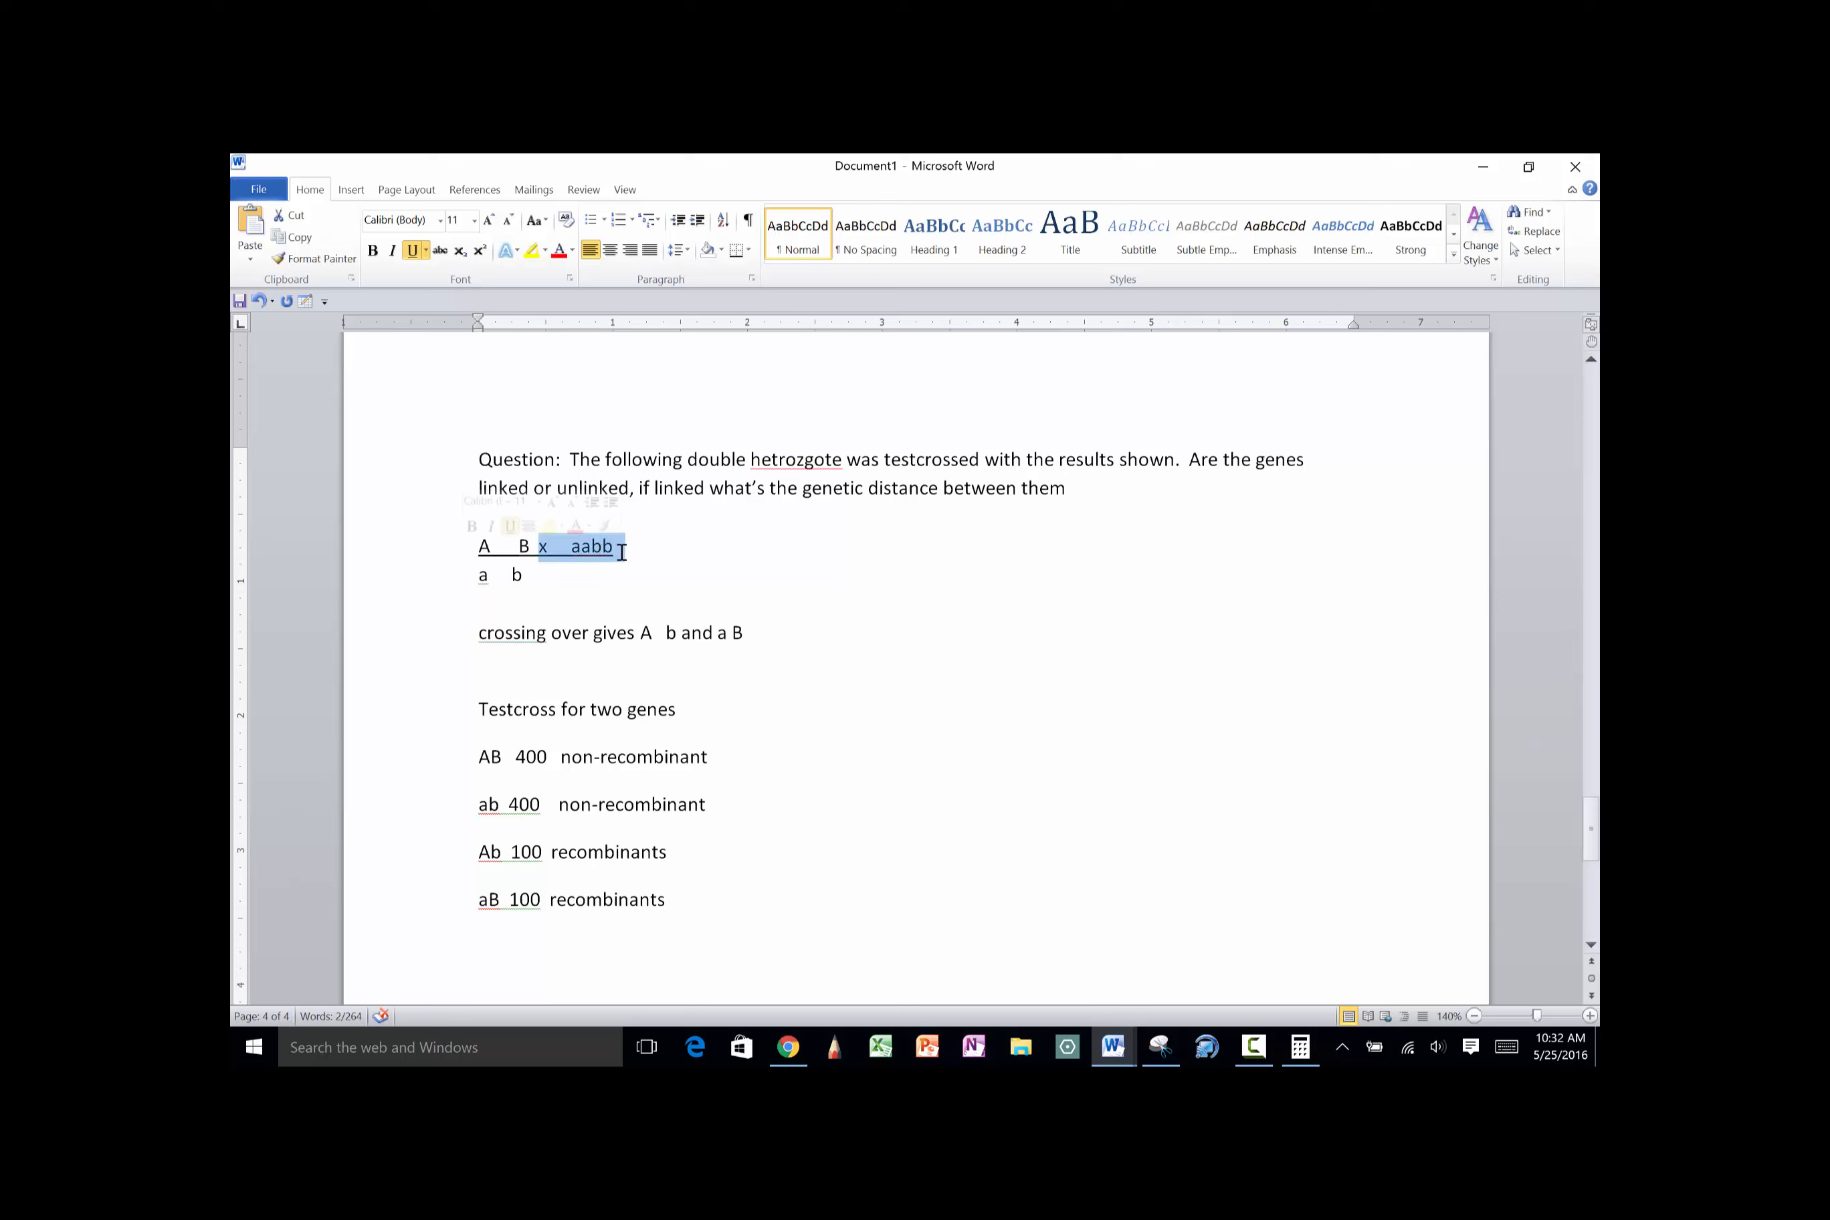
pyautogui.hotkey('ctrl', 'u')
# Write the answer below the testcross results as "linked" and "distance 20%" on separate lines
pyautogui.click(725, 897)
pyautogui.press('Return')
pyautogui.press('Return')
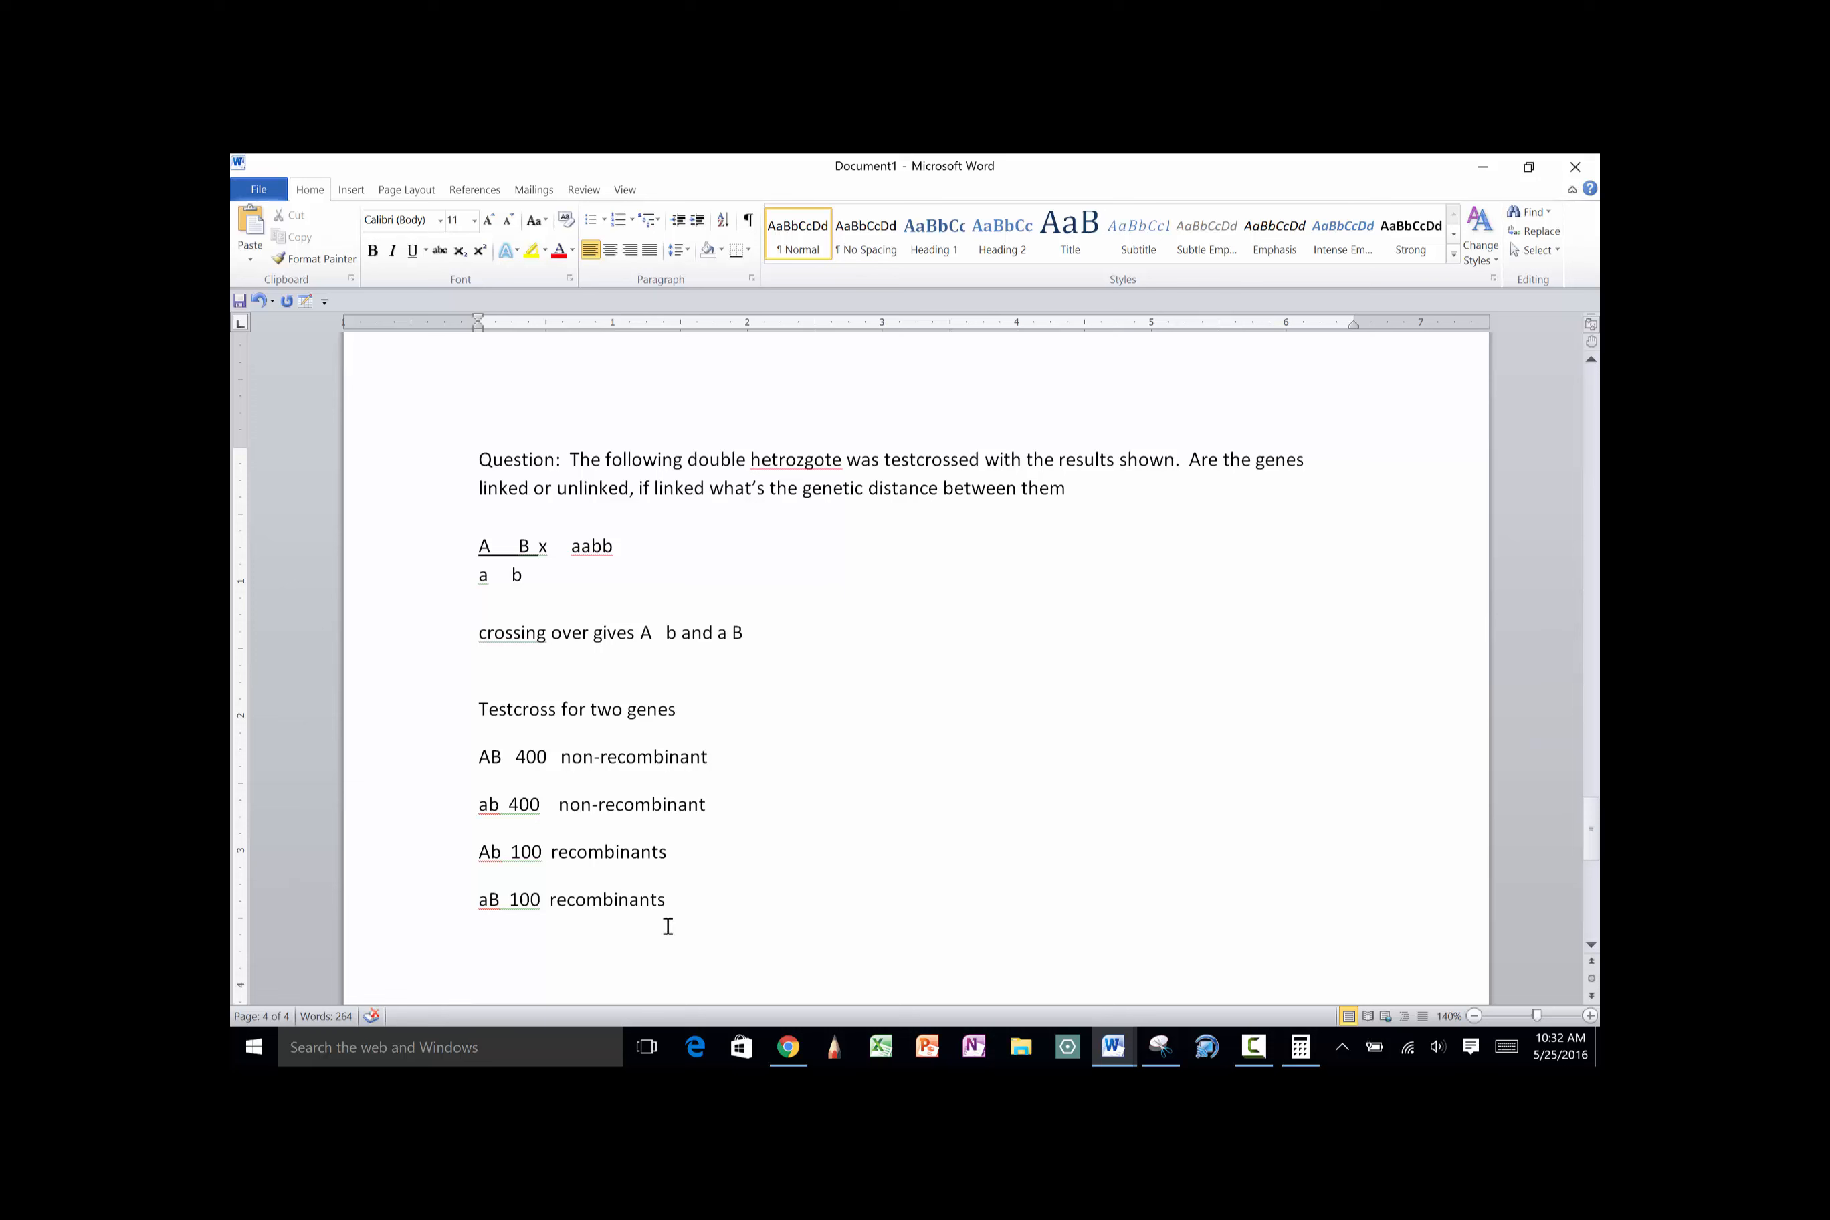
pyautogui.write('limnked')
pyautogui.press('Return')
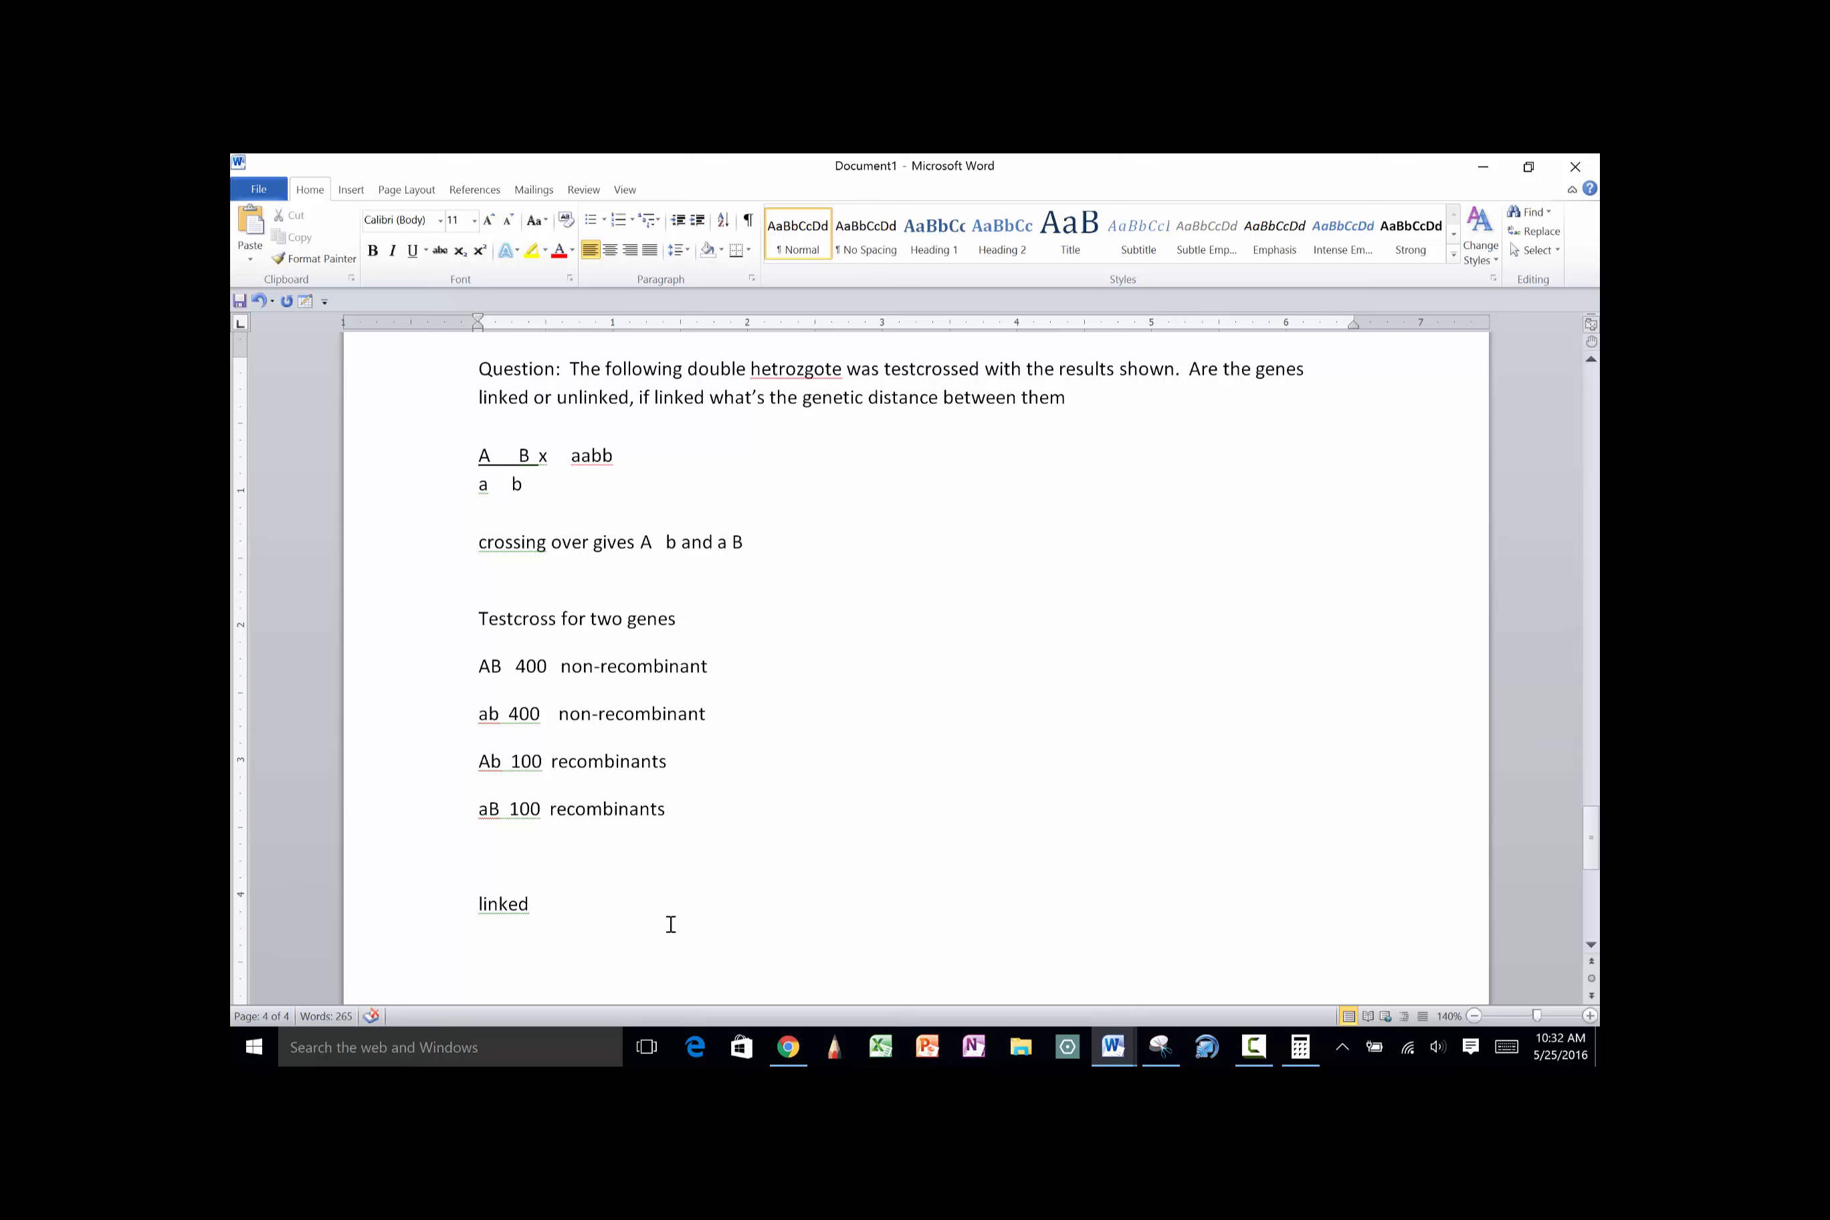
pyautogui.write('20%')
pyautogui.press('Left')
pyautogui.press('Left')
pyautogui.write('distance')
# Save the document to the Desktop with the file name "VFL3 Mapping cross notebook"
pyautogui.click(258, 190)
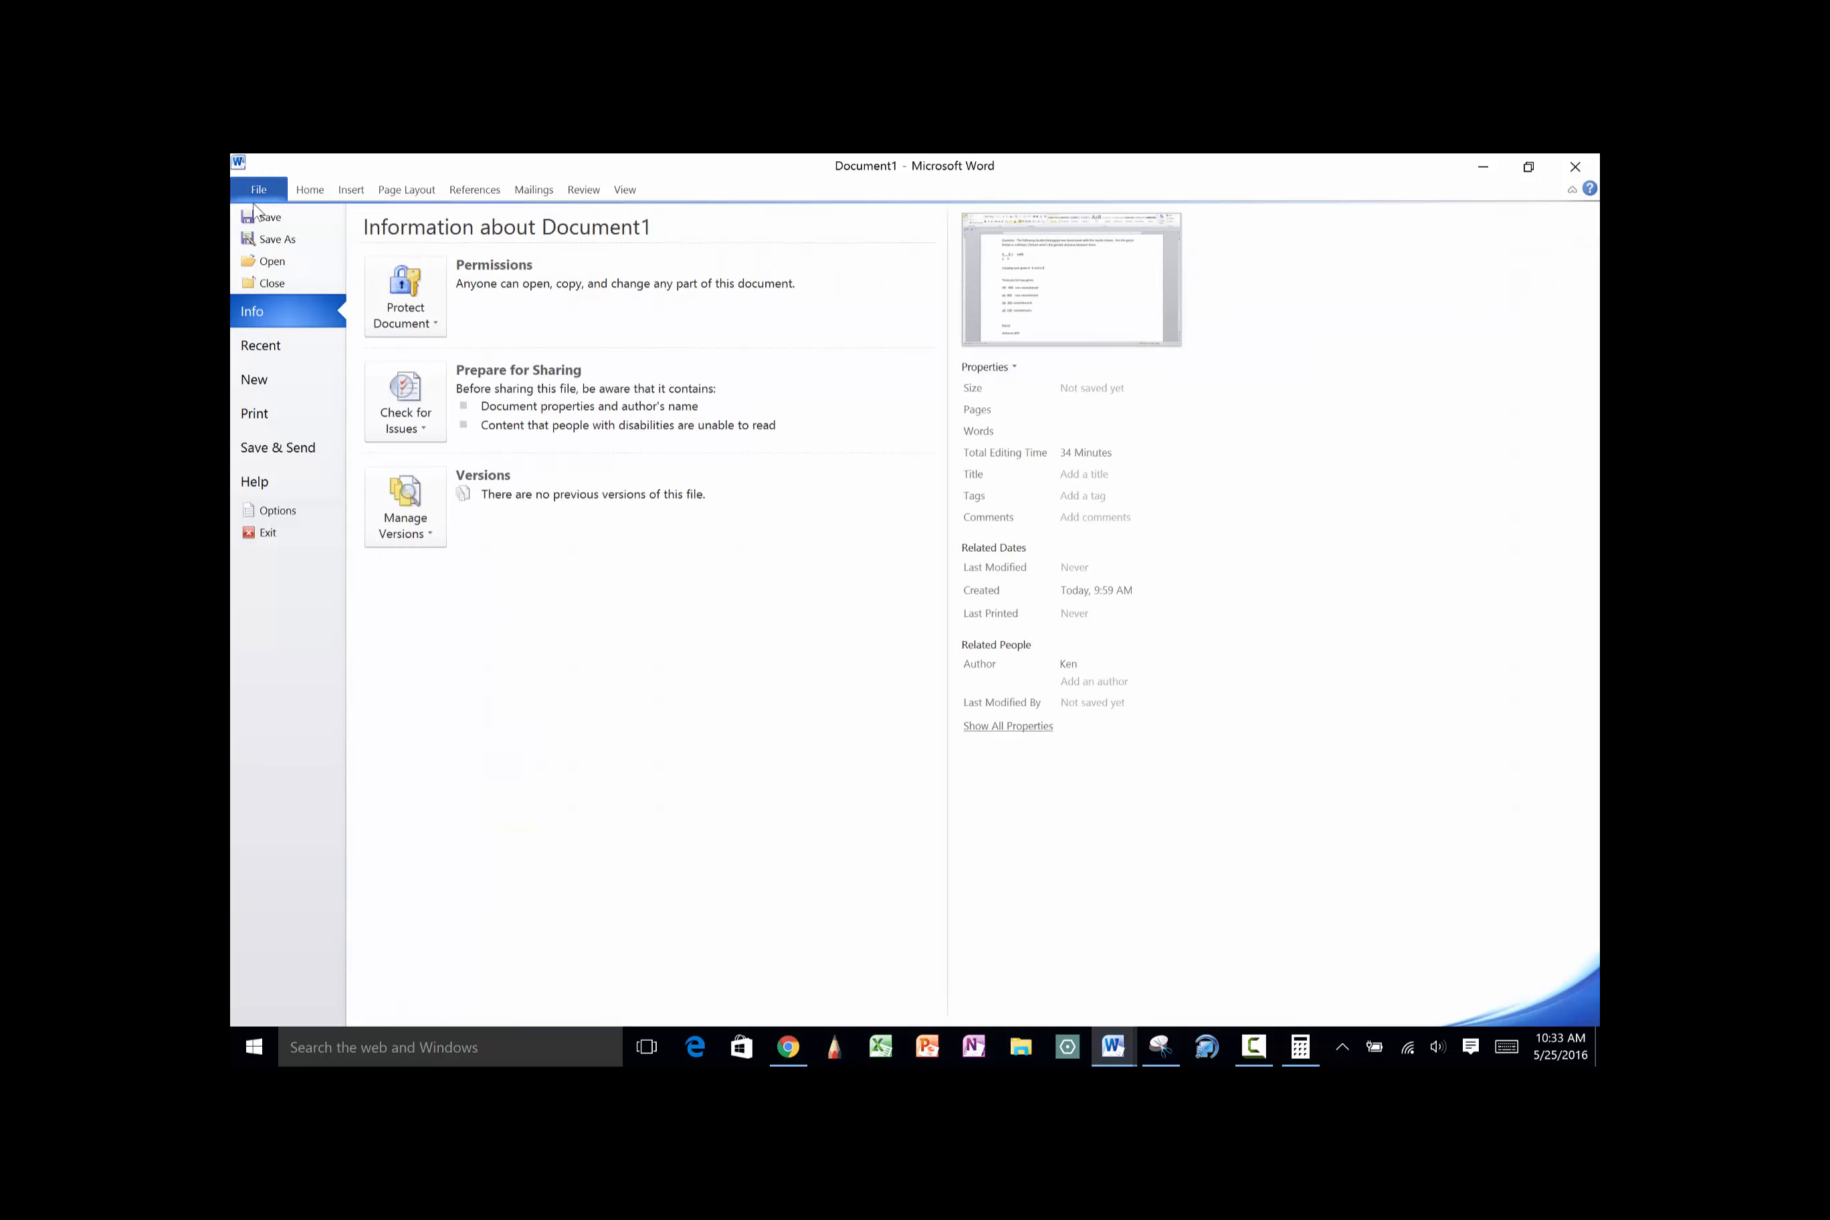
pyautogui.click(268, 239)
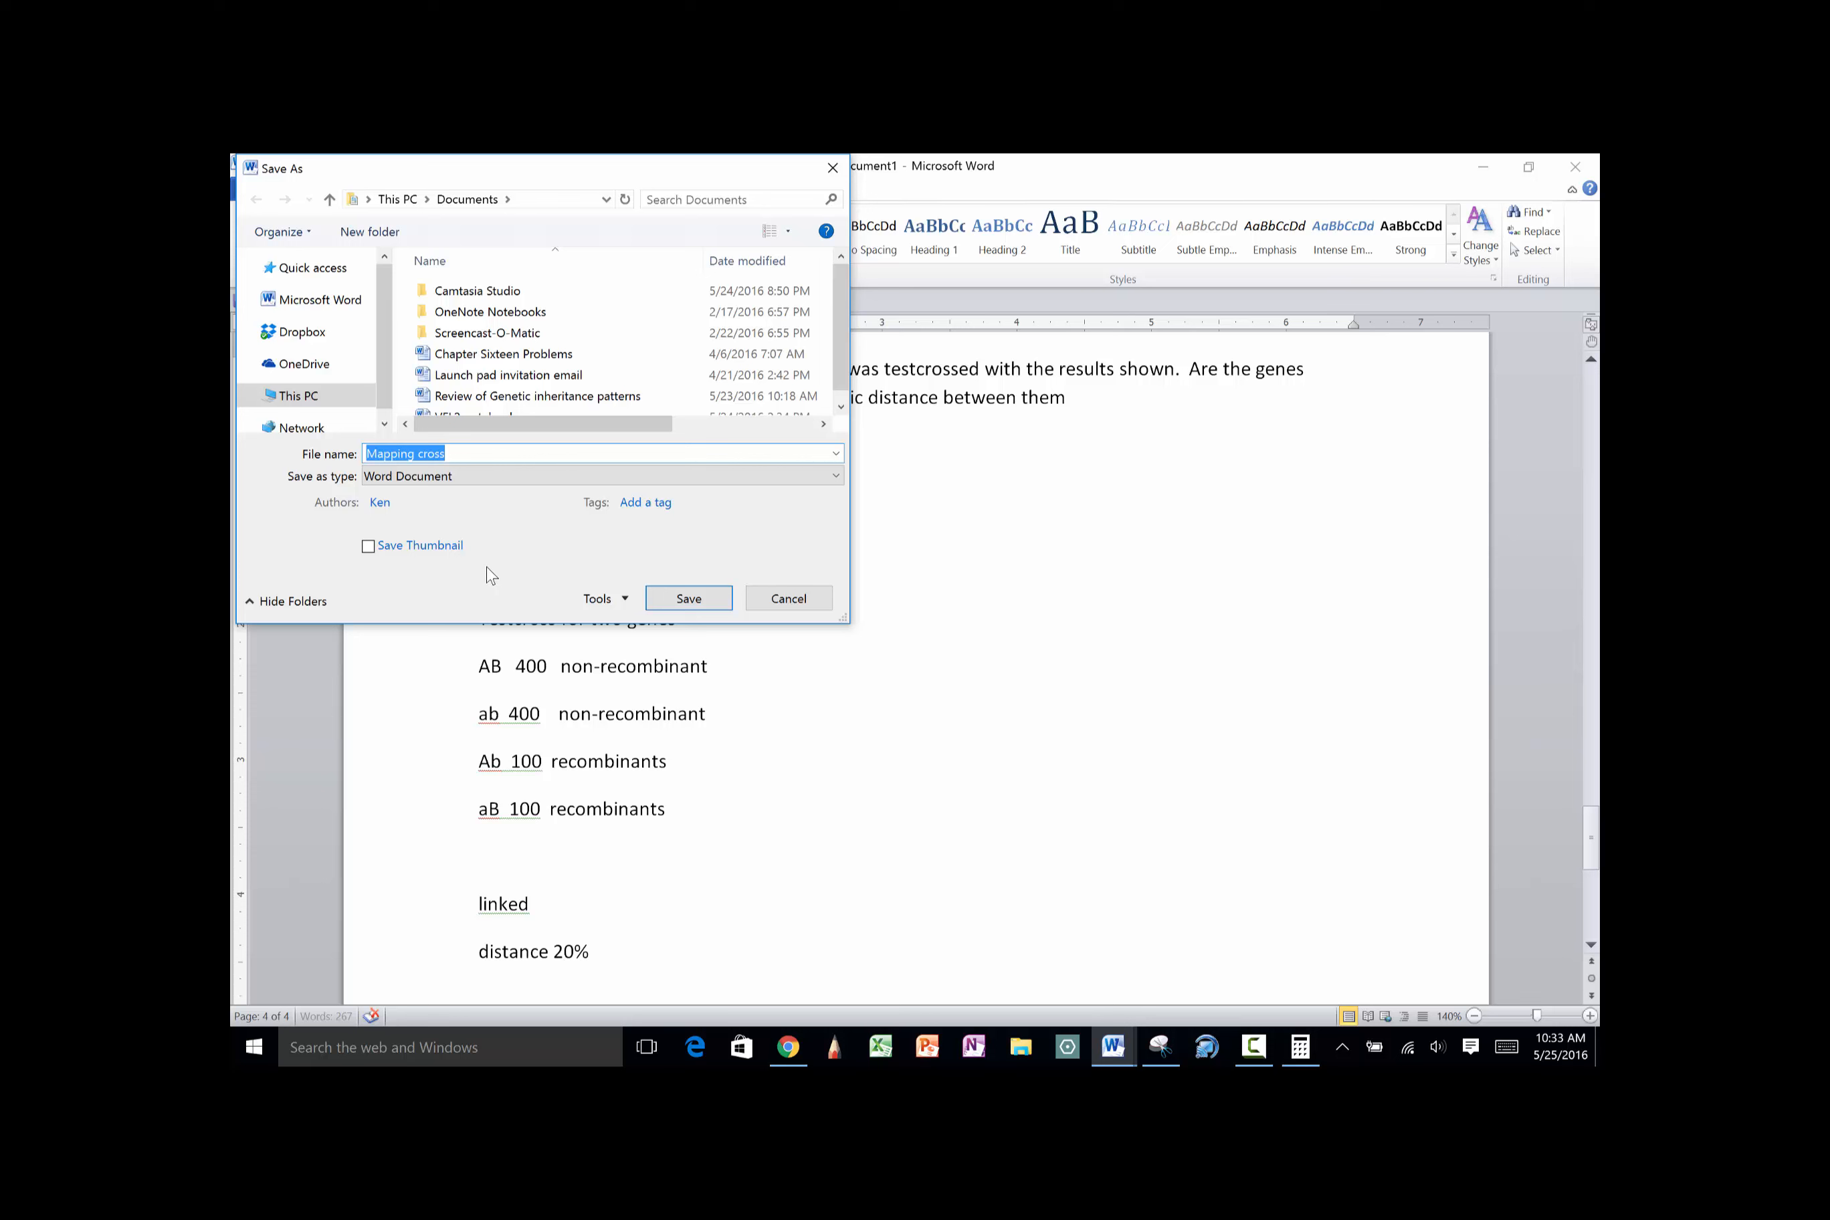
pyautogui.click(478, 454)
pyautogui.click(369, 453)
pyautogui.write('VFL#')
pyautogui.press('BackSpace')
pyautogui.press('BackSpace')
pyautogui.write('3')
pyautogui.click(477, 447)
pyautogui.write('notebook')
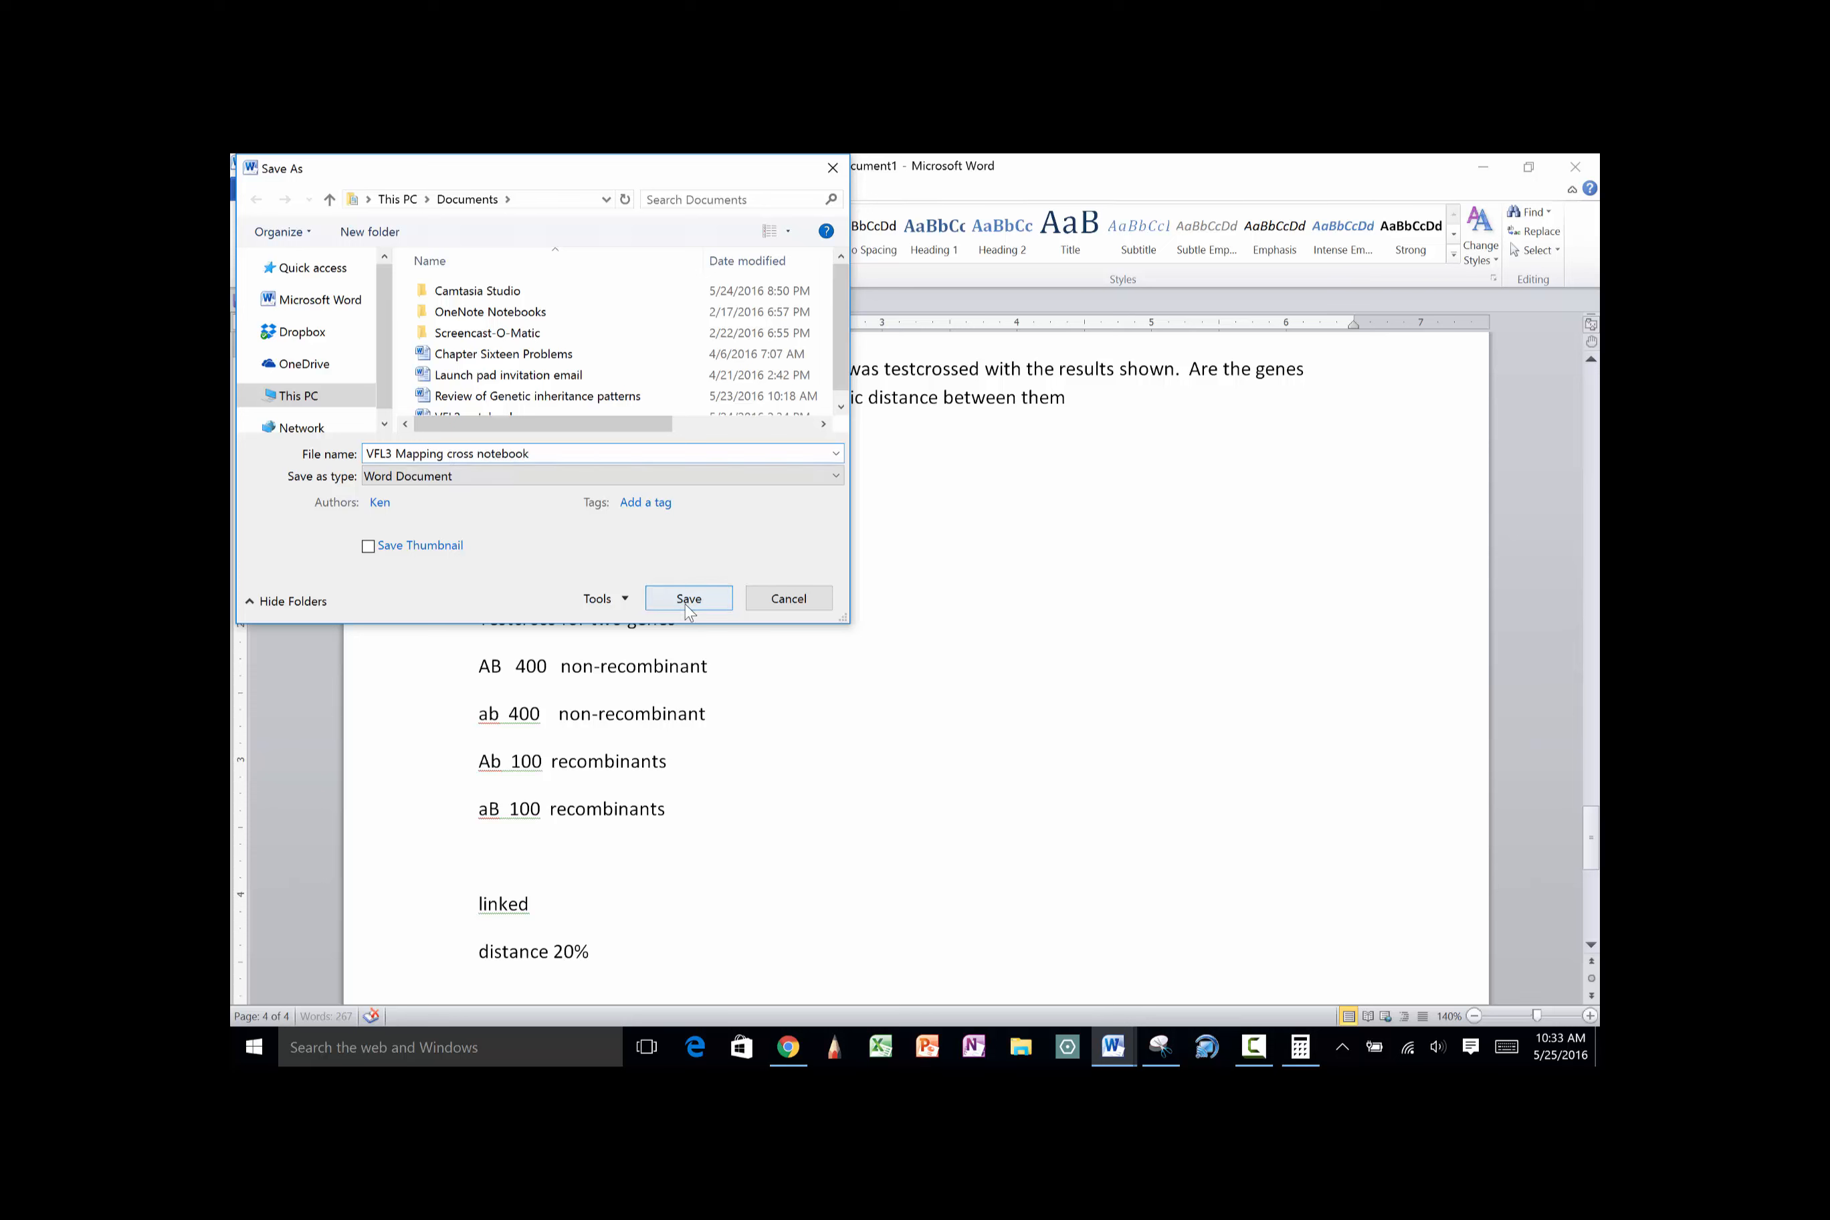
pyautogui.click(369, 200)
pyautogui.click(378, 218)
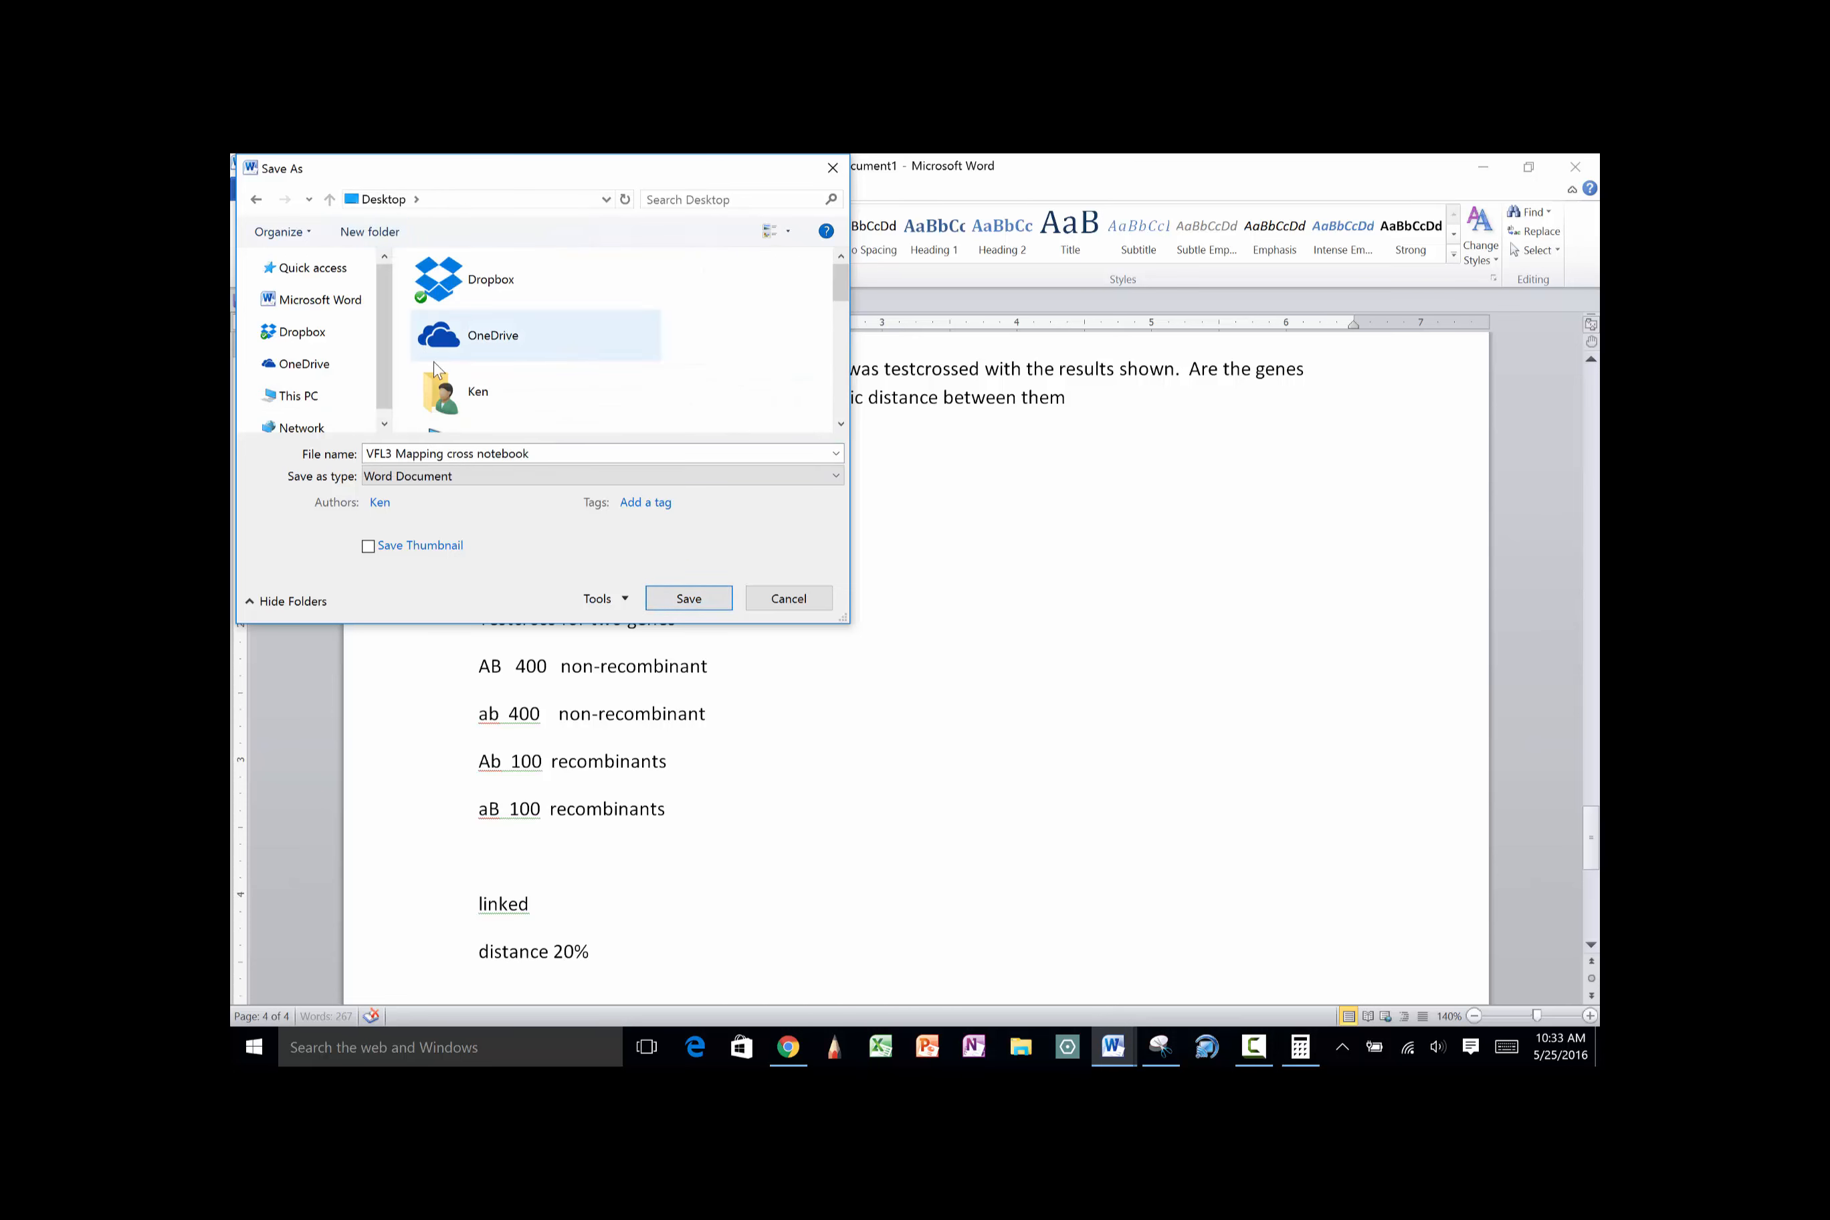
pyautogui.click(711, 602)
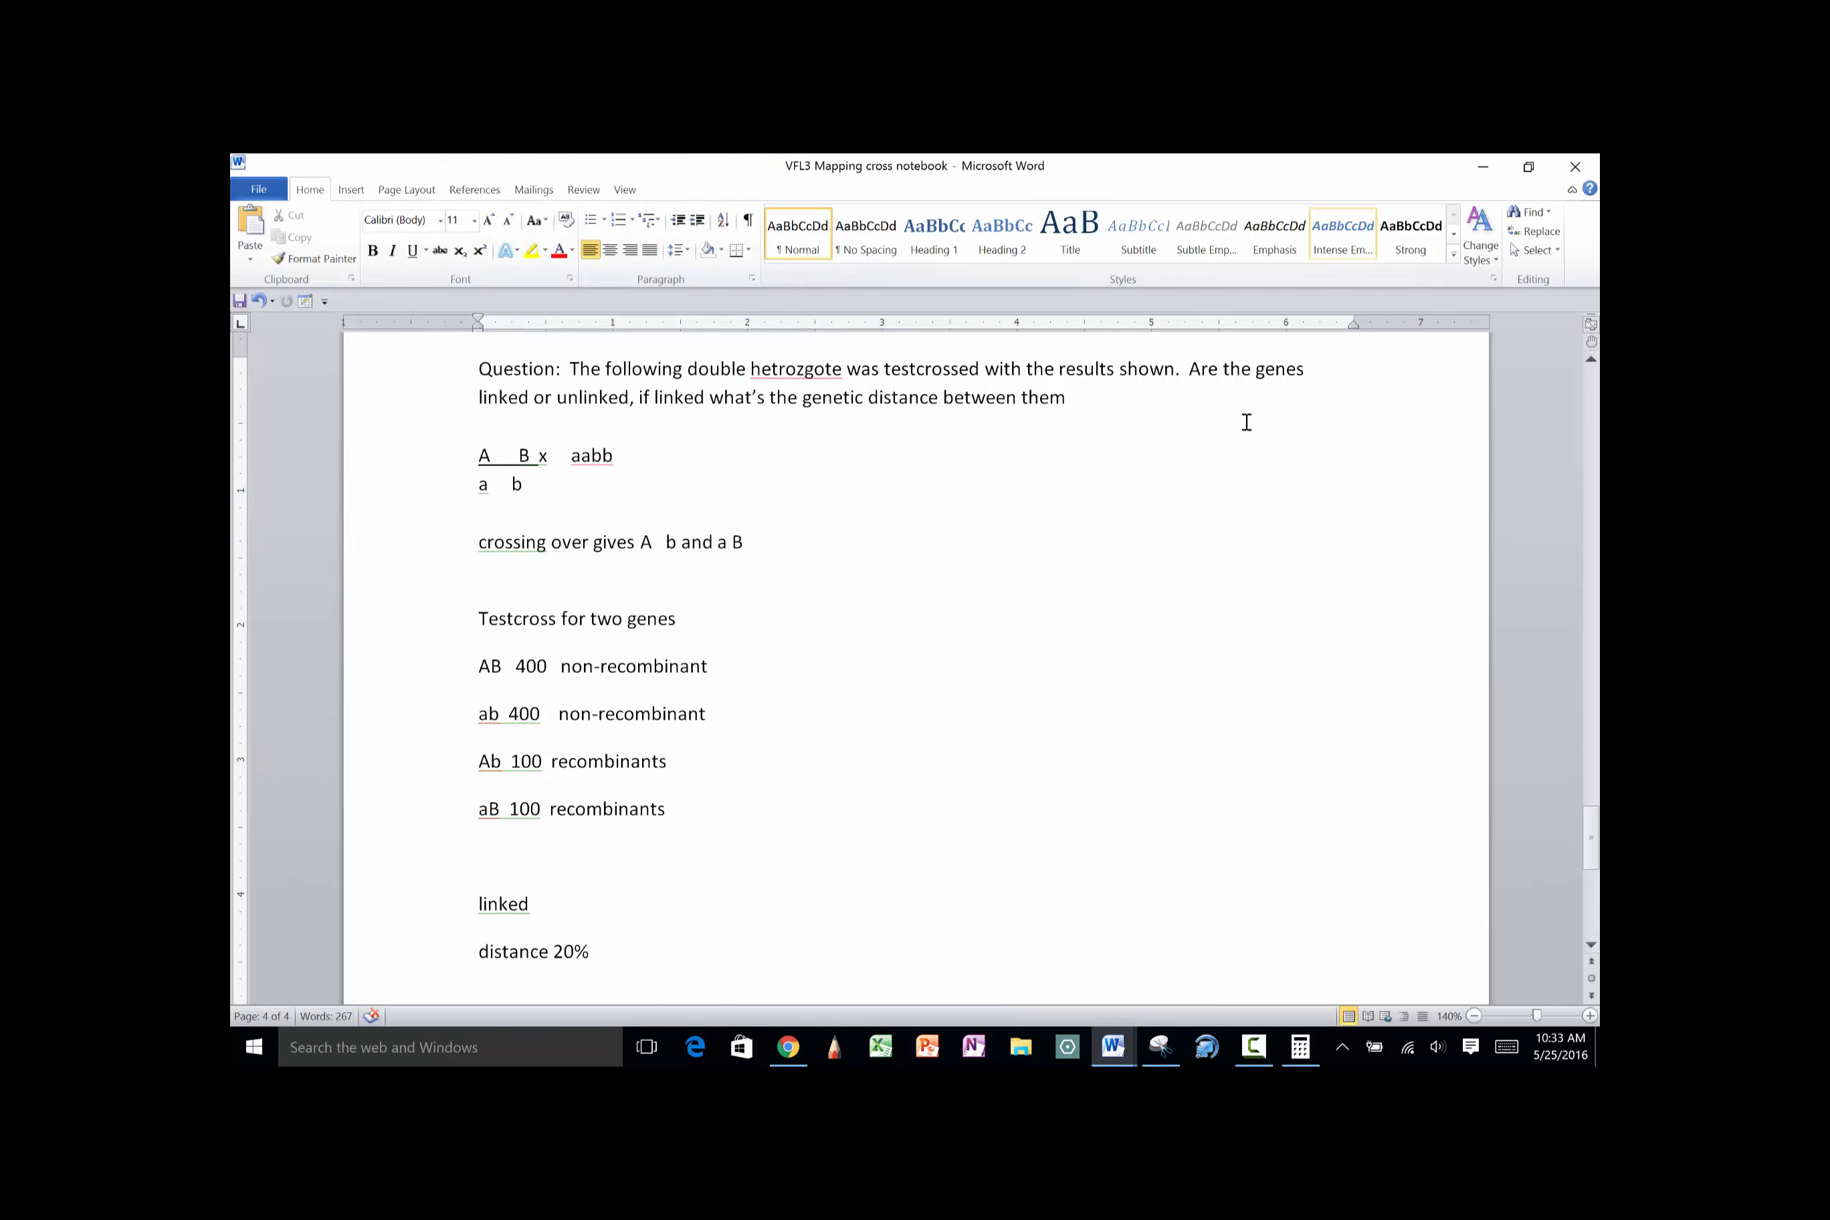
pyautogui.click(1253, 1047)
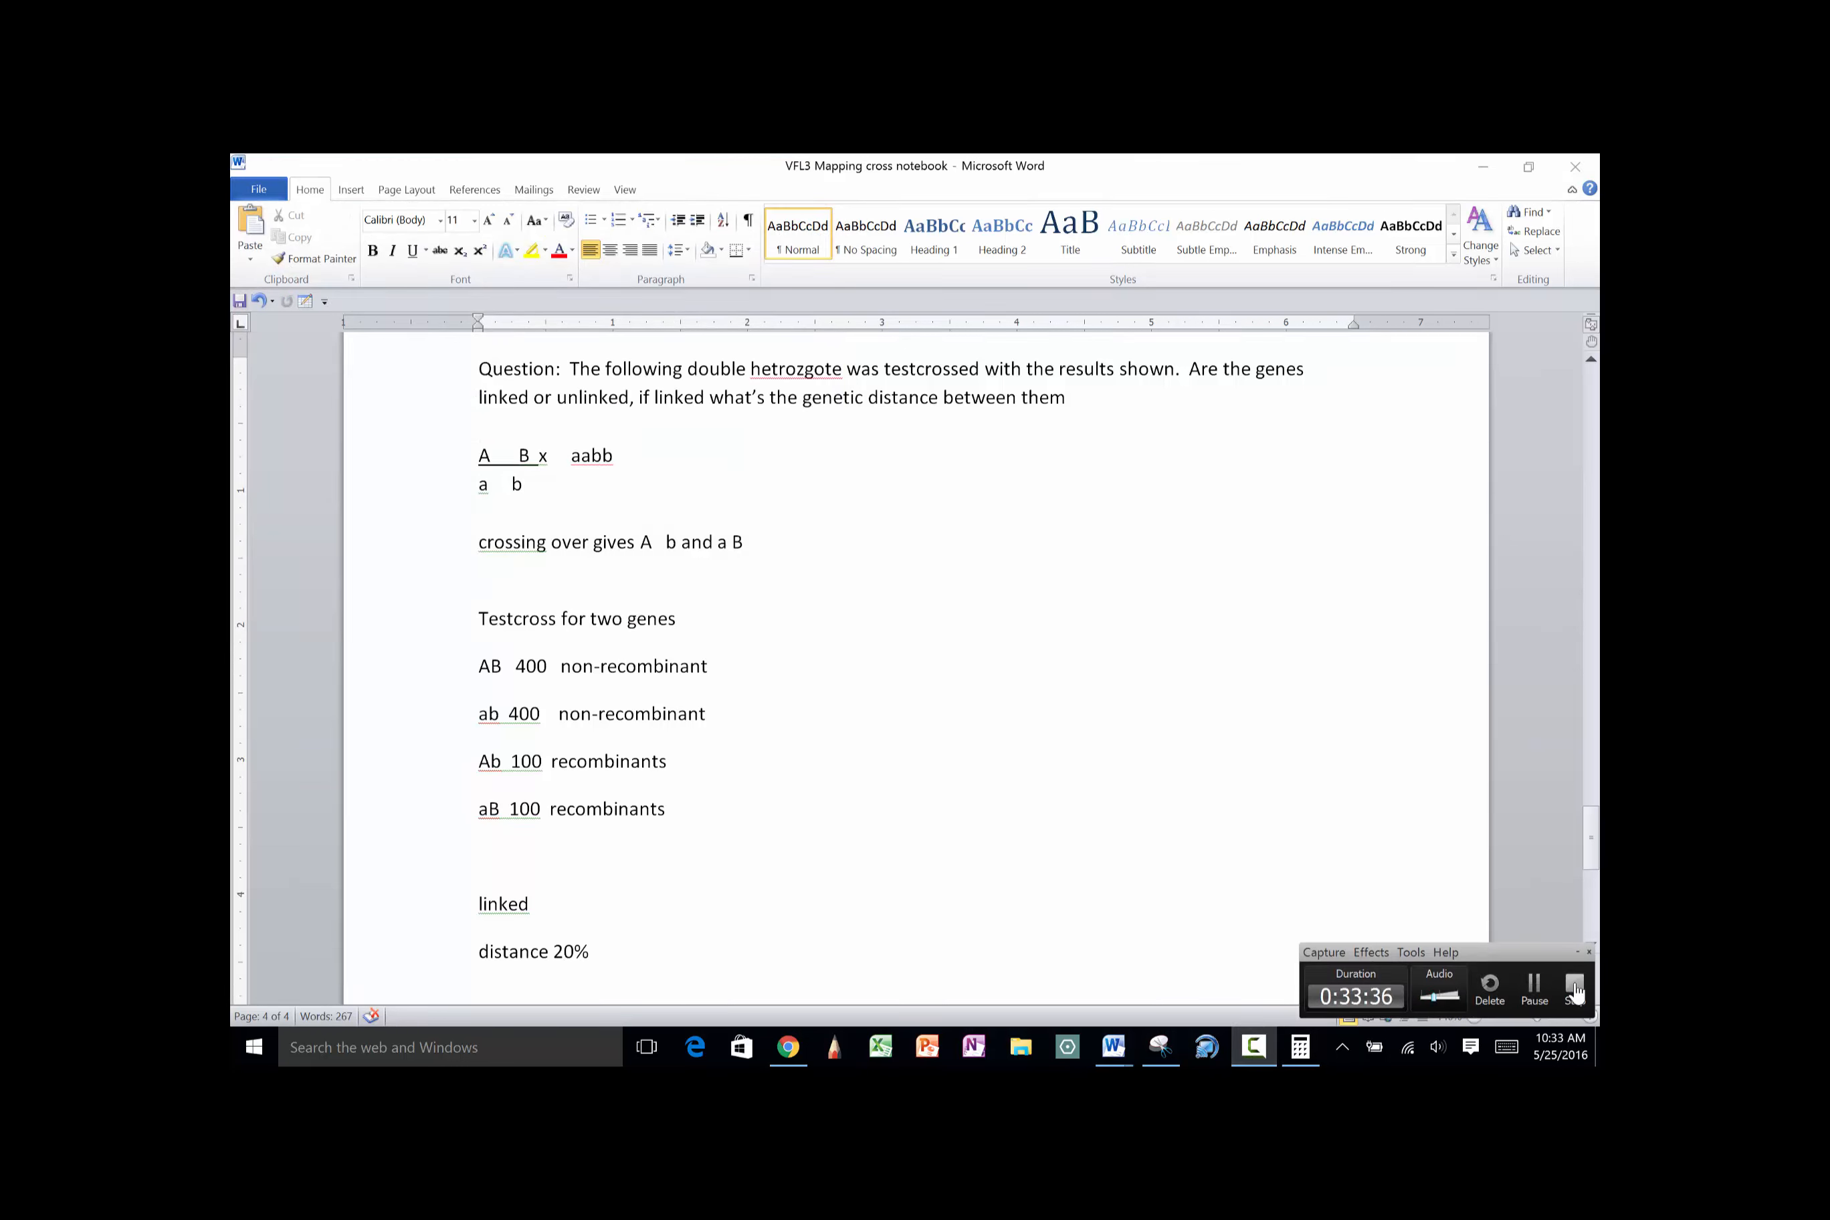